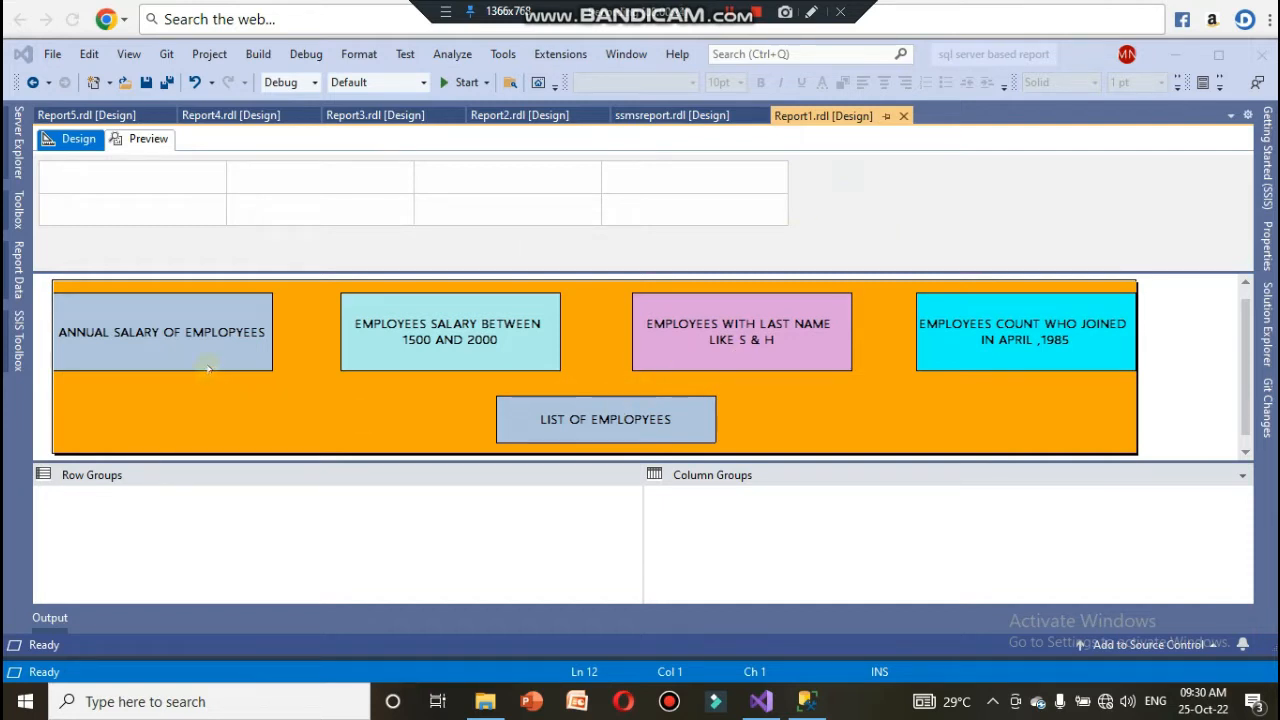
# - Preview the Report1 dashboard, open its List of Employees report, and return to the design view
pyautogui.click(148, 140)
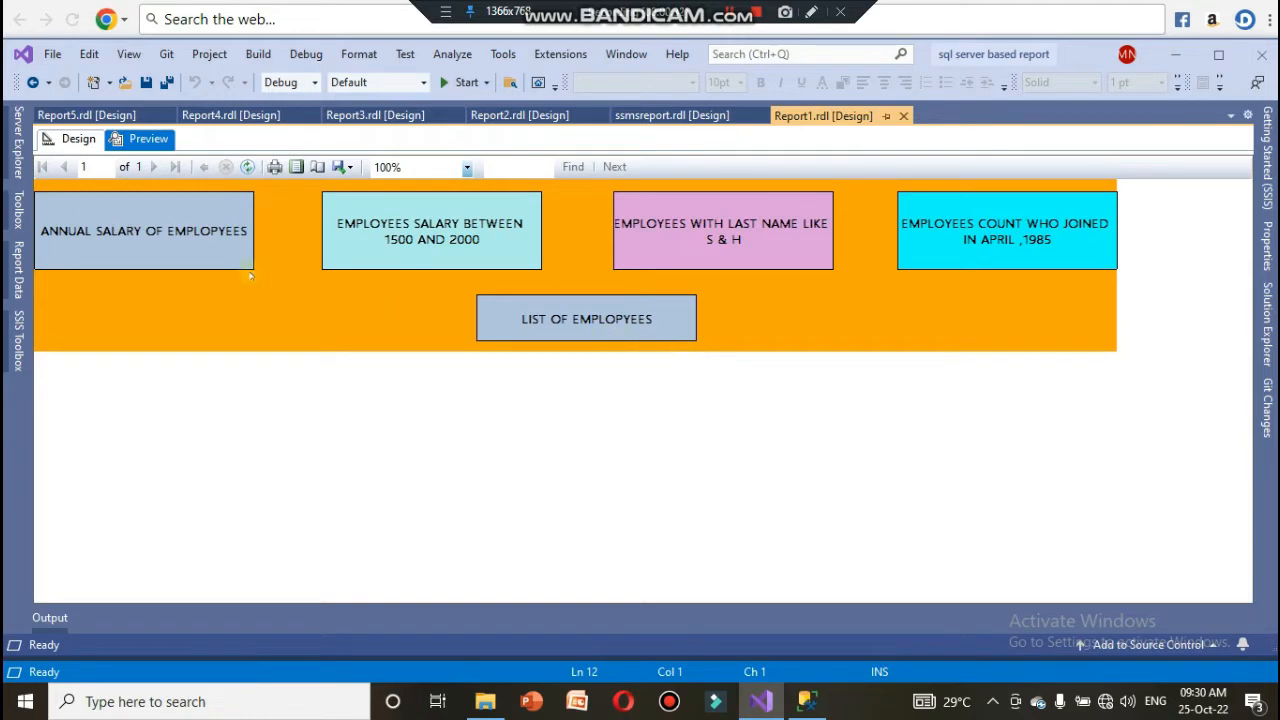
pyautogui.click(572, 325)
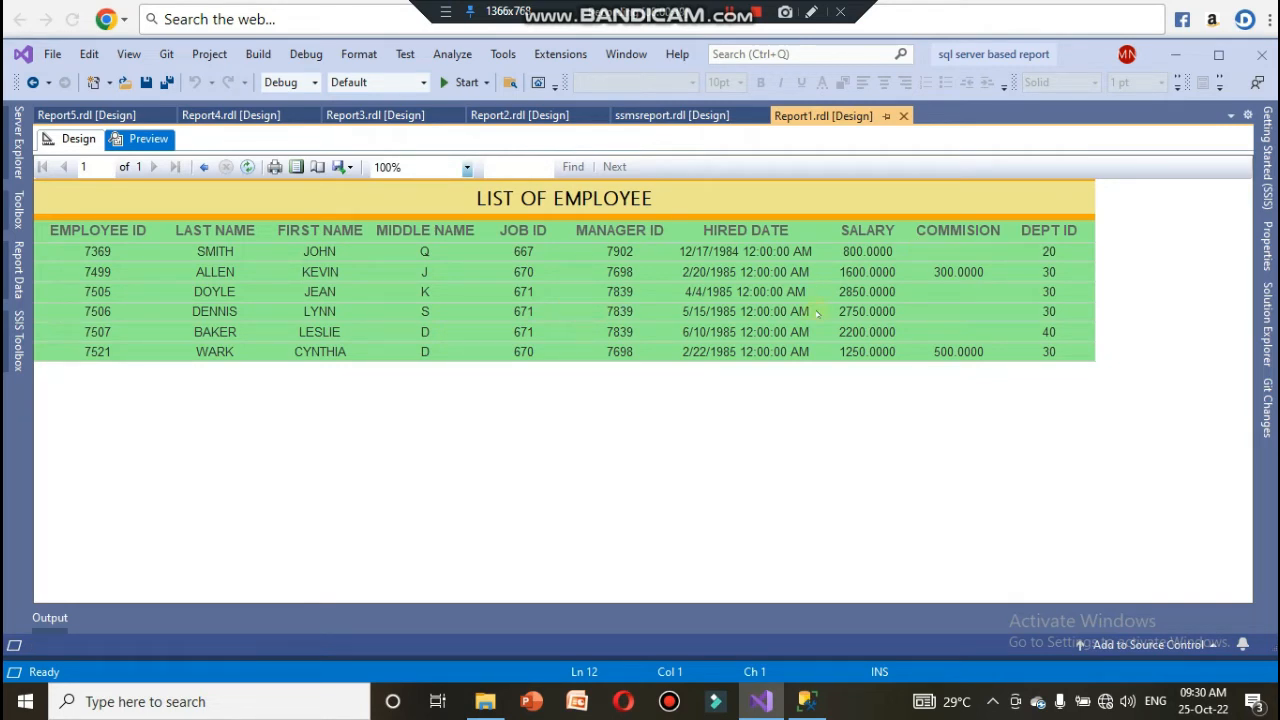
pyautogui.click(72, 139)
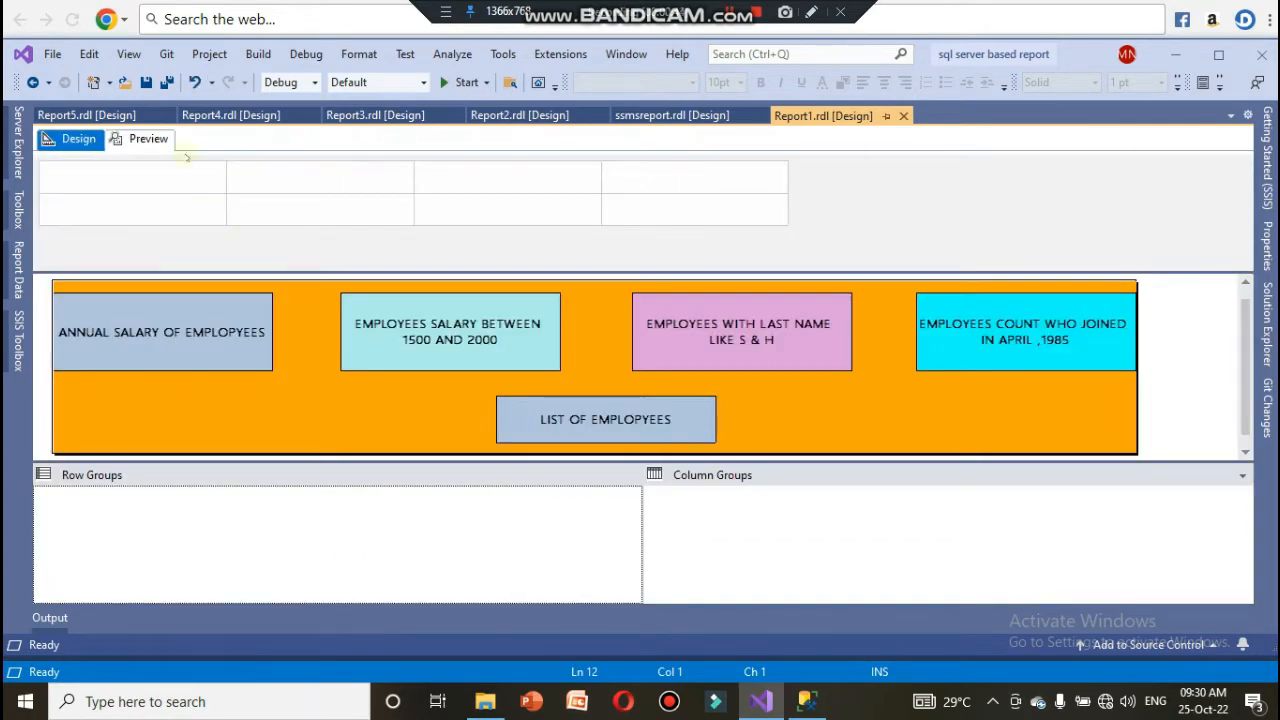
# - Preview the dashboard and view the linked reports for employees who joined in April 1985 and for last names like S & H
pyautogui.click(148, 139)
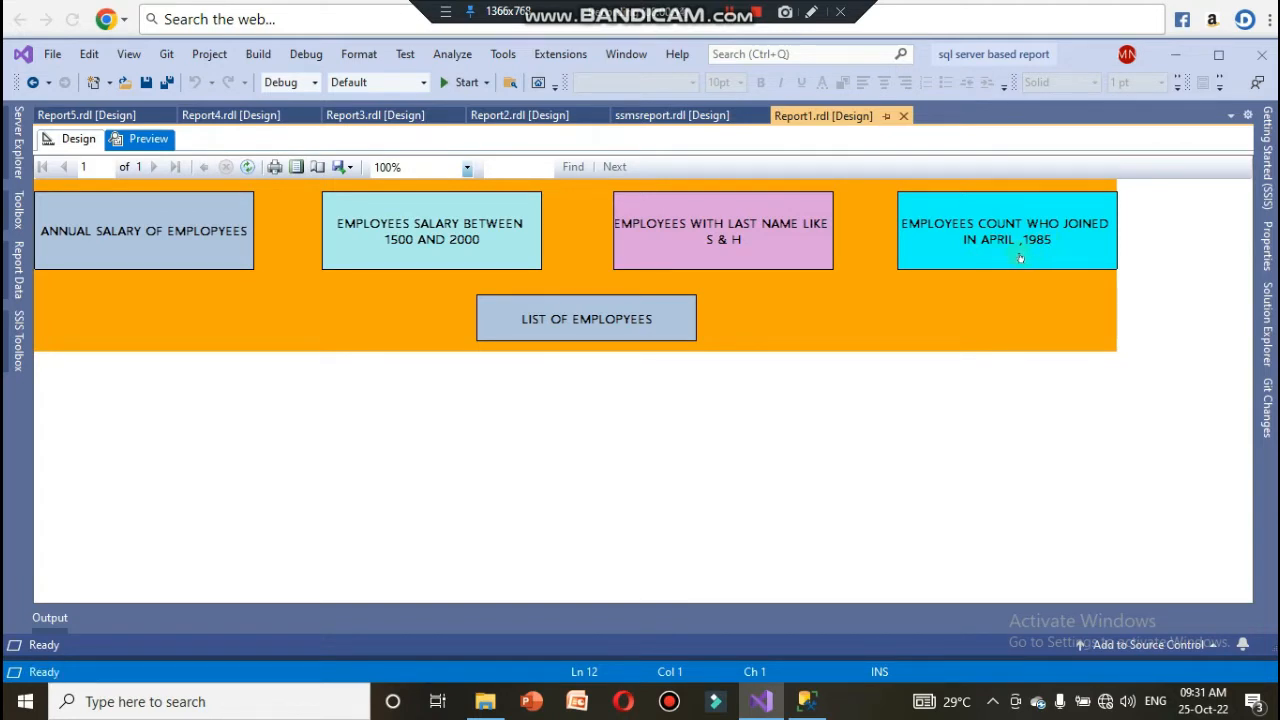
pyautogui.click(1020, 258)
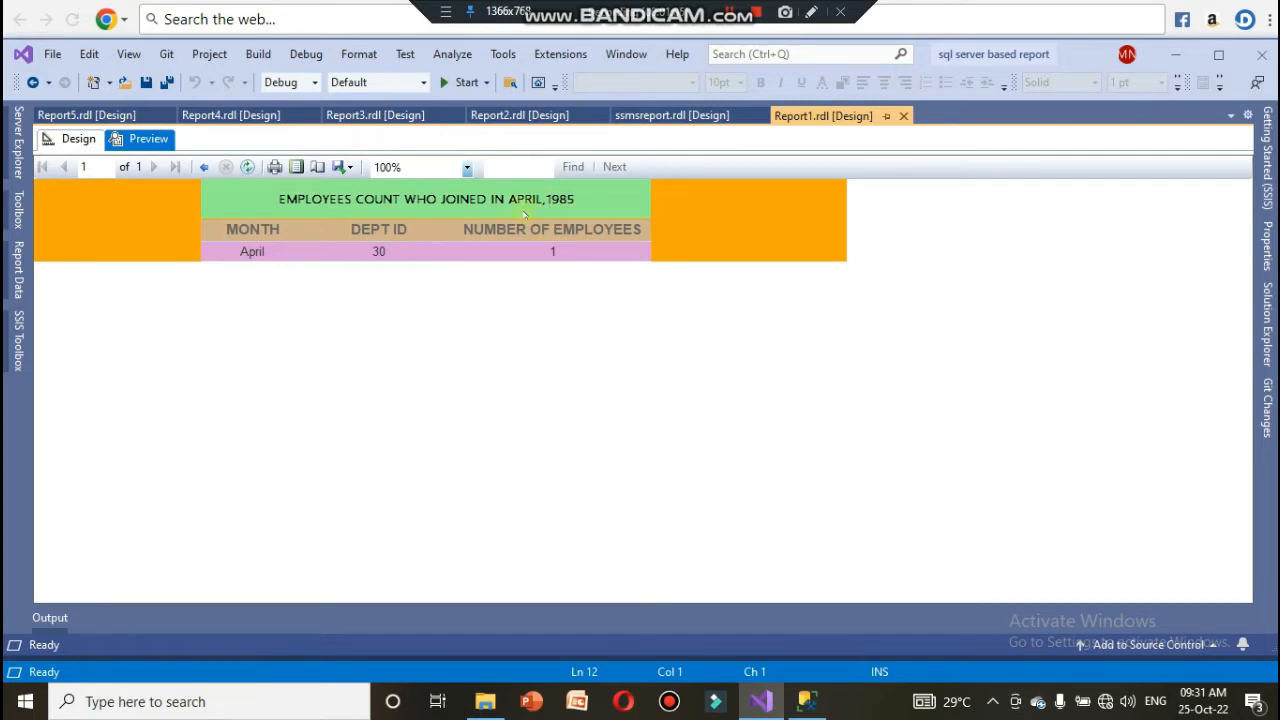
pyautogui.click(204, 167)
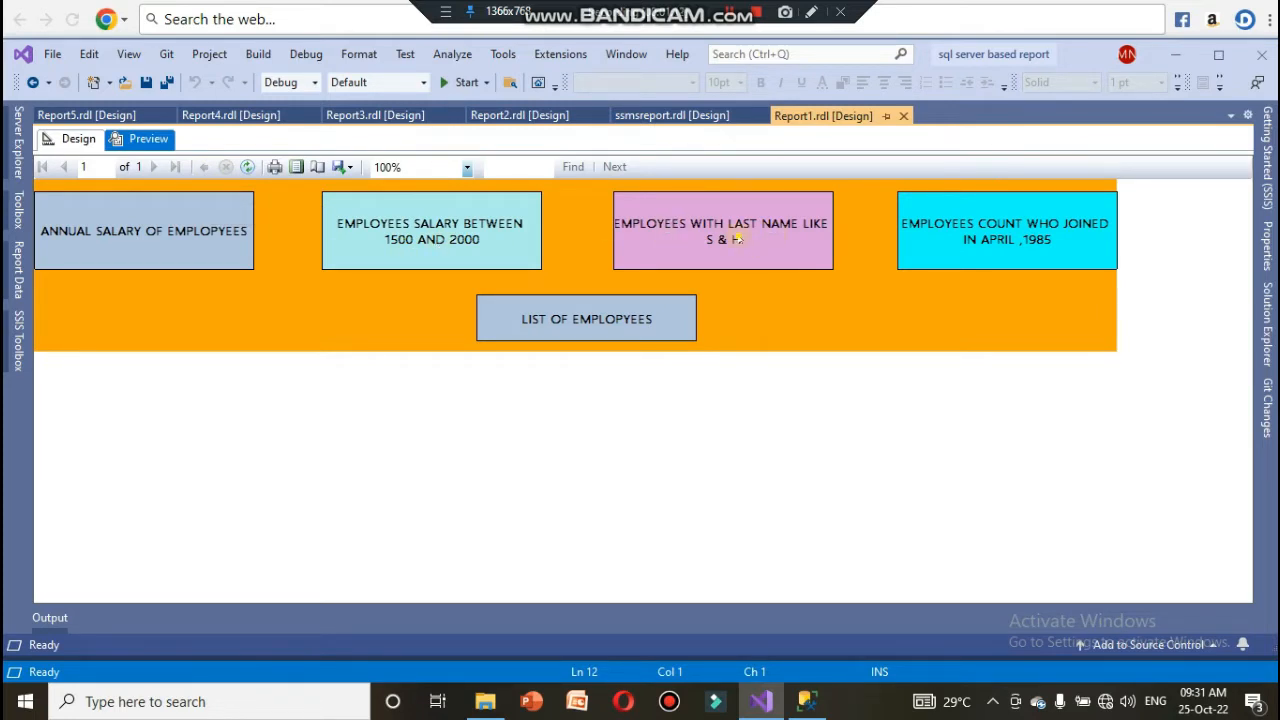
pyautogui.click(738, 236)
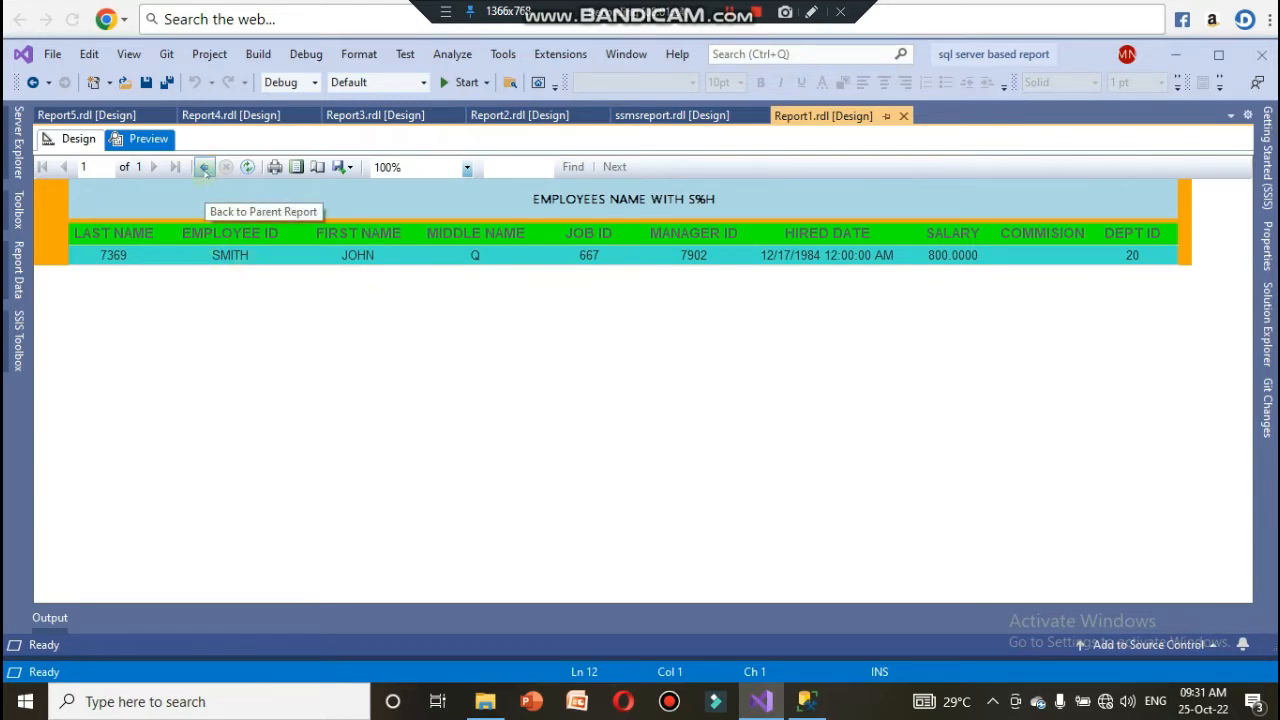
pyautogui.click(203, 170)
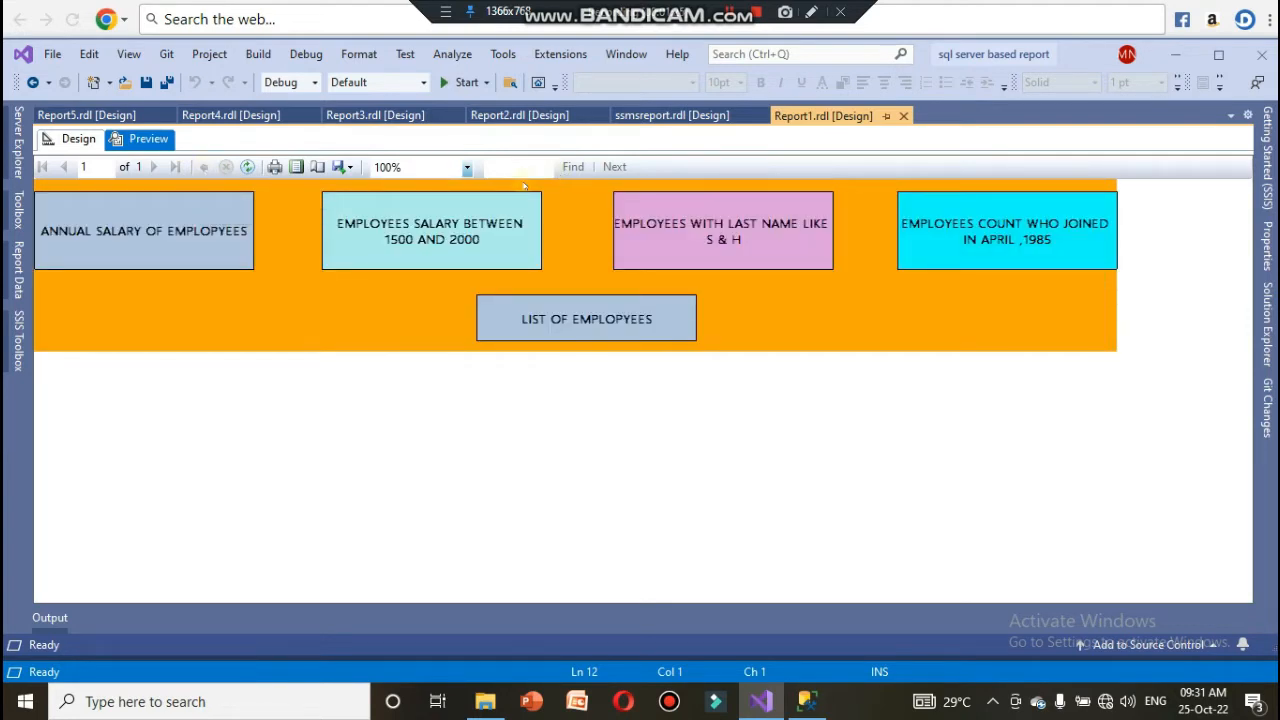
# - View the dashboard's linked reports for salaries between 1500 and 2000 and for annual salary, and return to the parent report
pyautogui.click(451, 248)
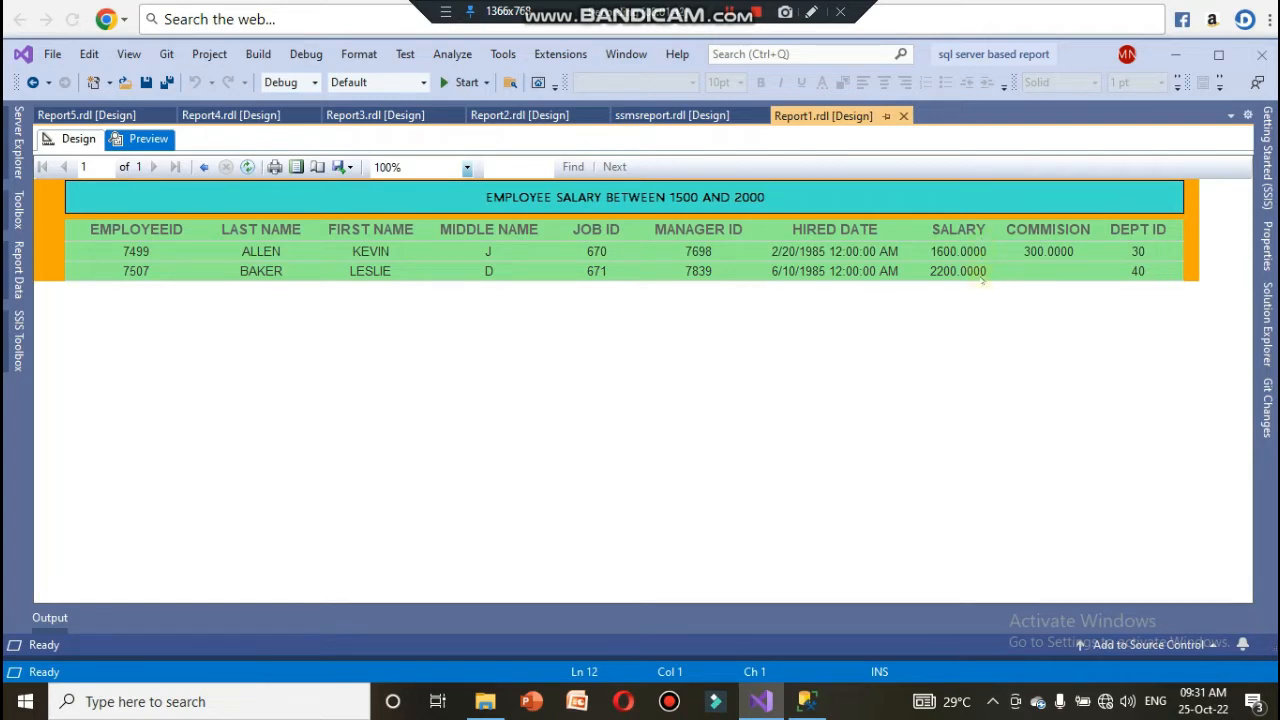
pyautogui.click(204, 167)
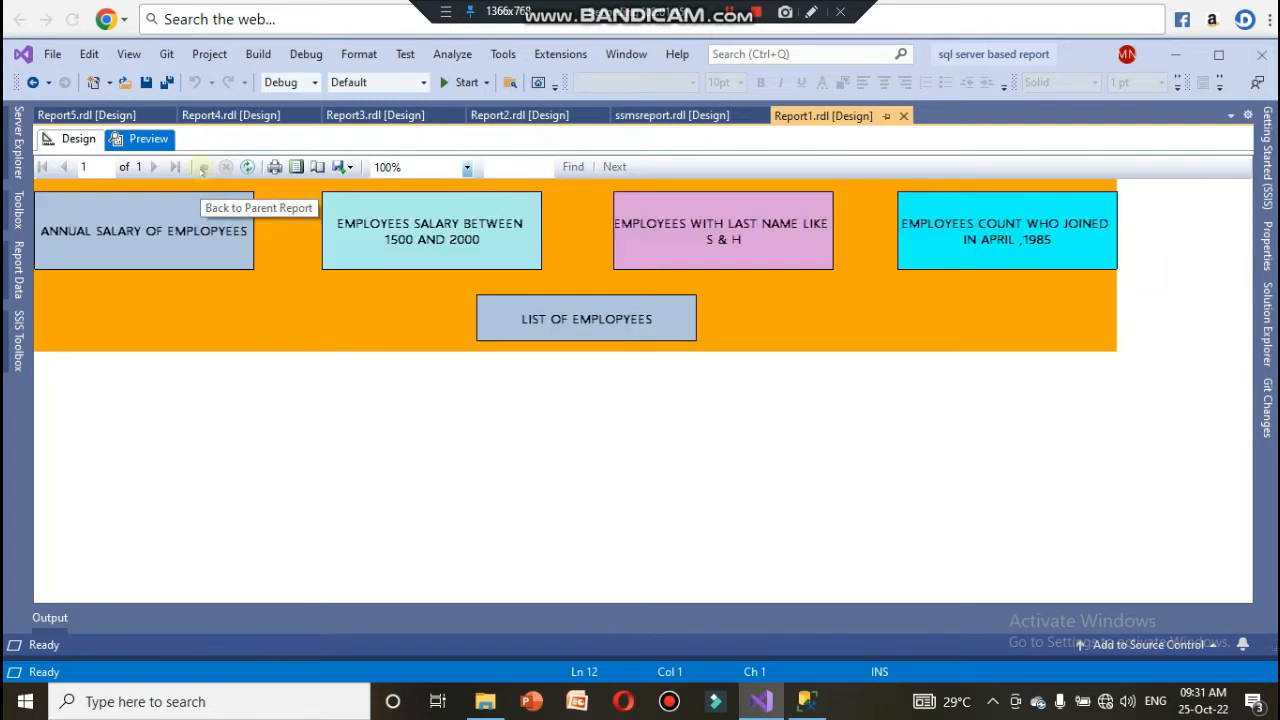
pyautogui.click(158, 249)
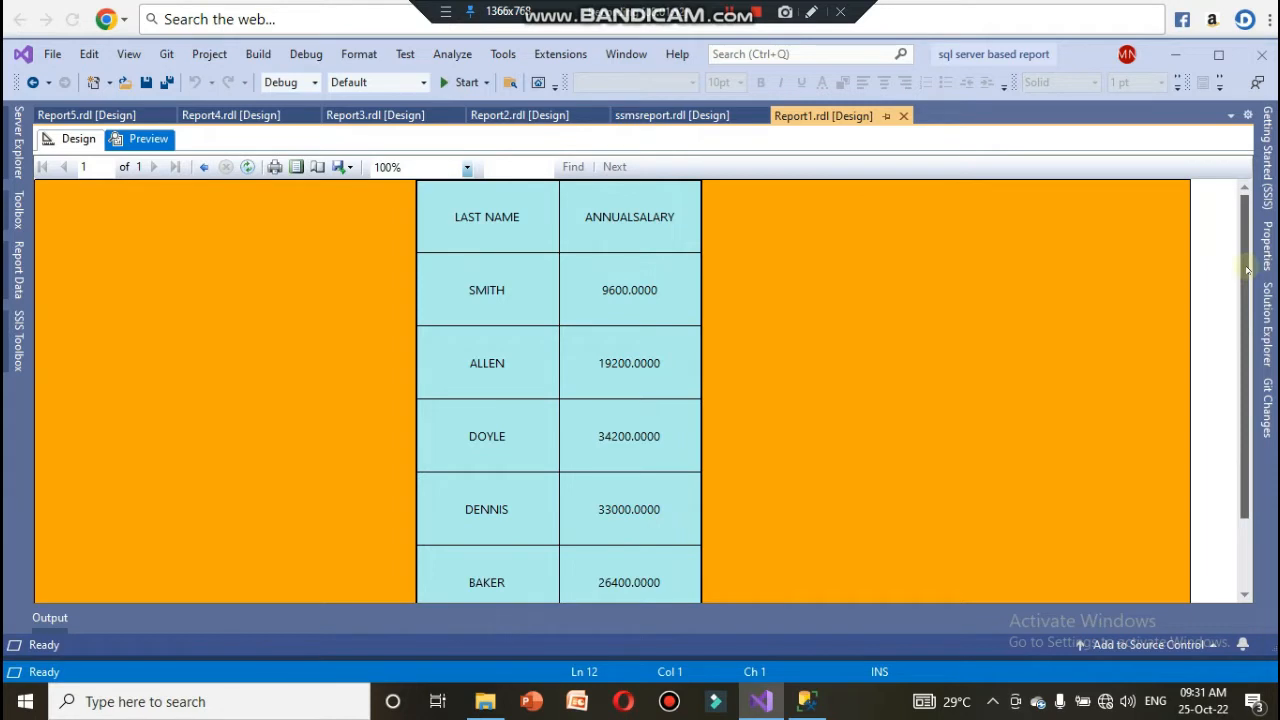
pyautogui.moveTo(1248, 270); pyautogui.dragTo(1250, 395)
pyautogui.moveTo(1248, 343); pyautogui.dragTo(1229, 237)
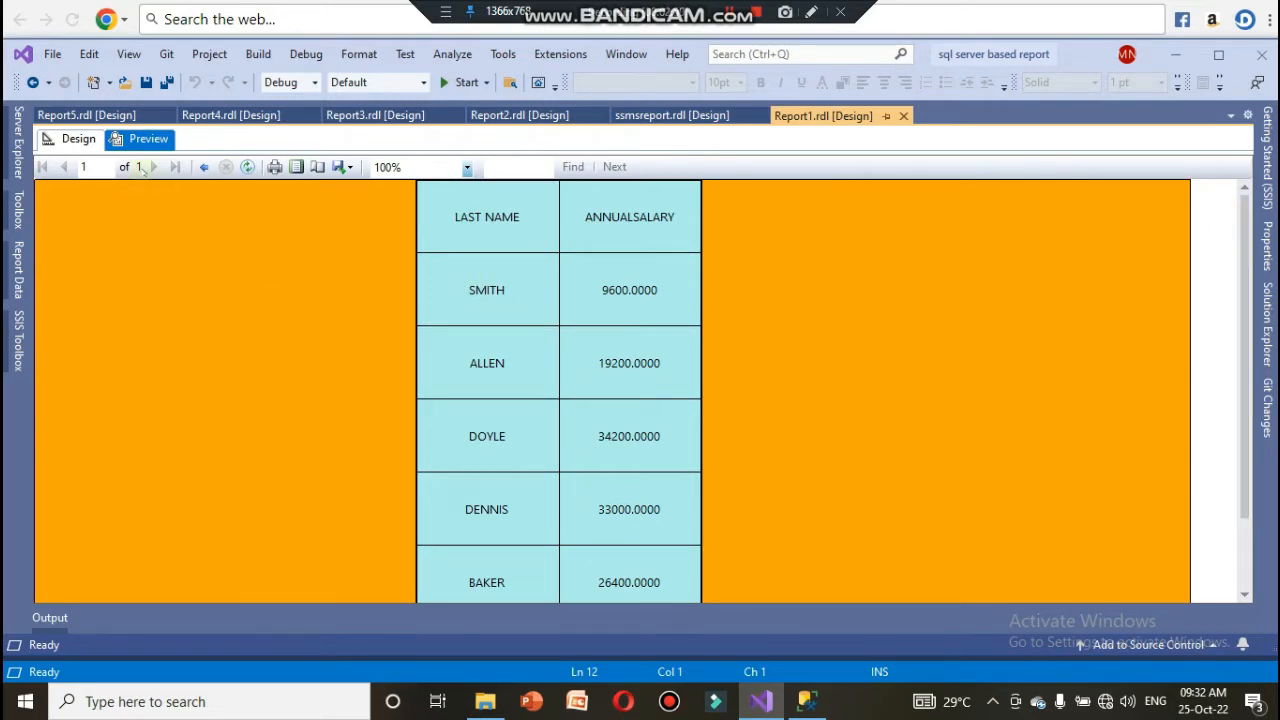
pyautogui.click(204, 167)
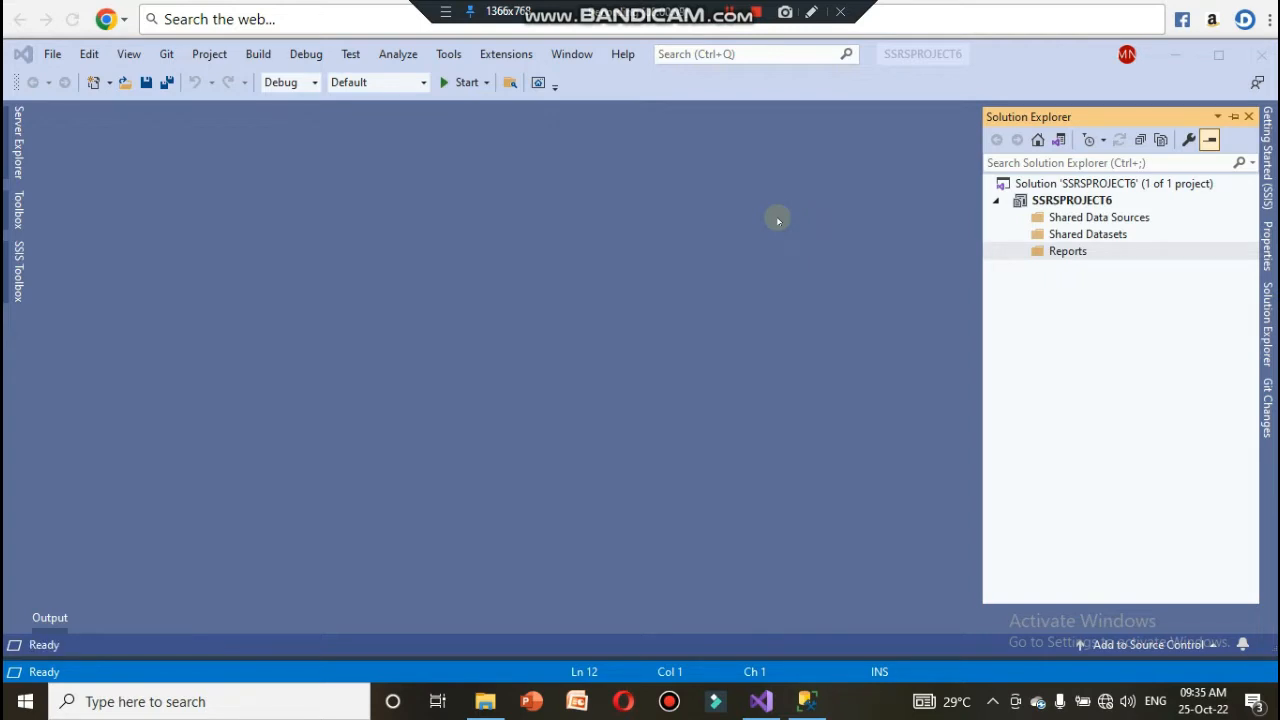
# - Switch to SQL Server Management Studio to view the EMPLOYEE INFORMATION database, and return to Visual Studio
pyautogui.click(807, 705)
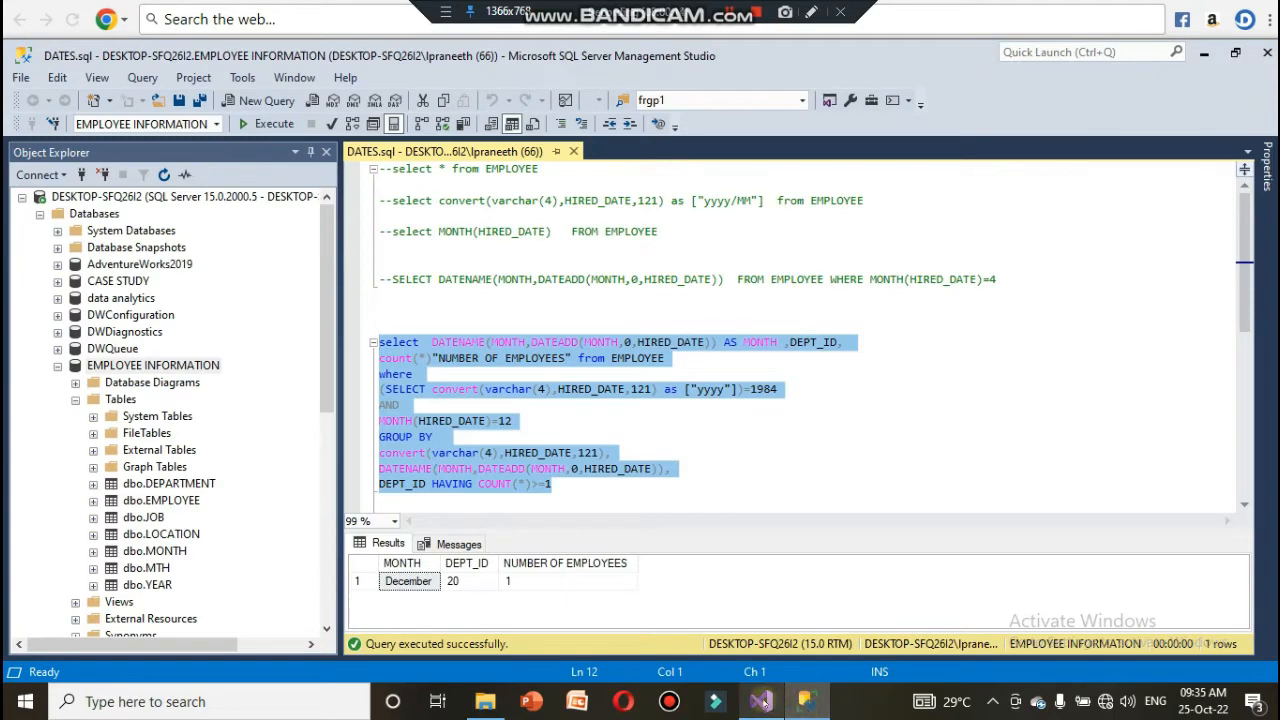
pyautogui.click(762, 703)
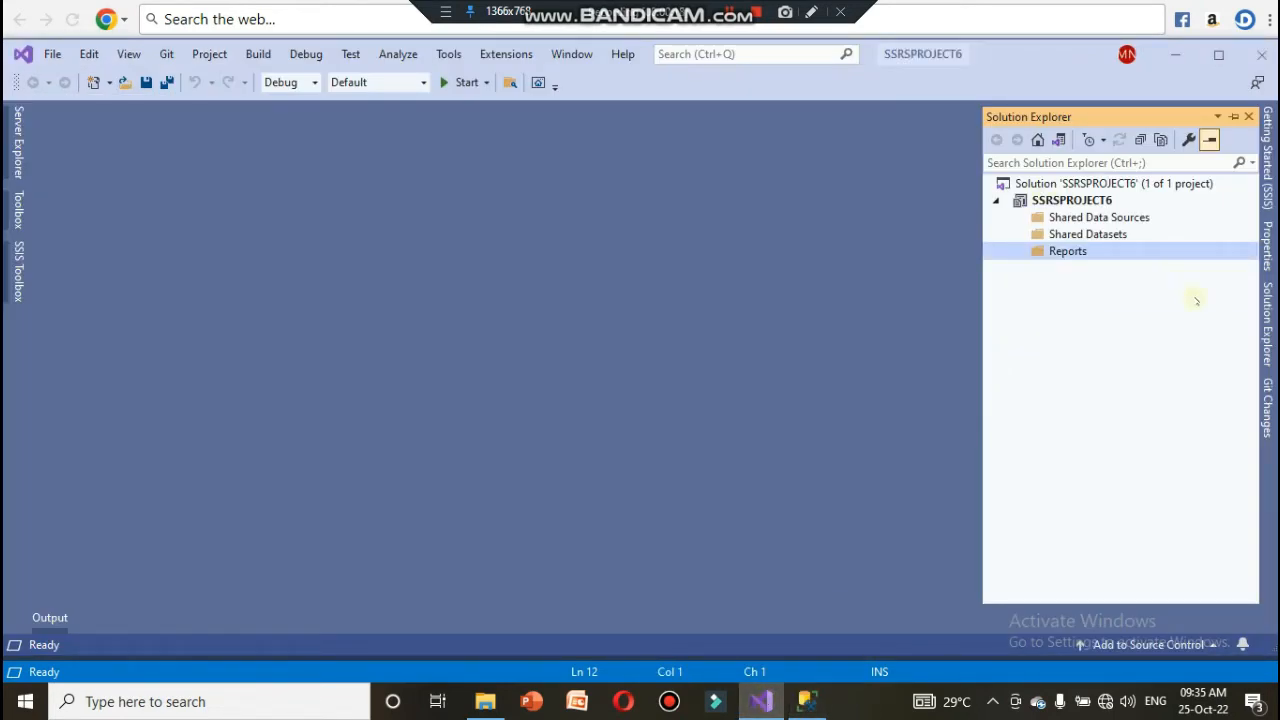
# - Add a new report to the Reports folder of SSRSPROJECT6 and proceed to the Report Wizard's data source selection
pyautogui.rightClick(1080, 253)
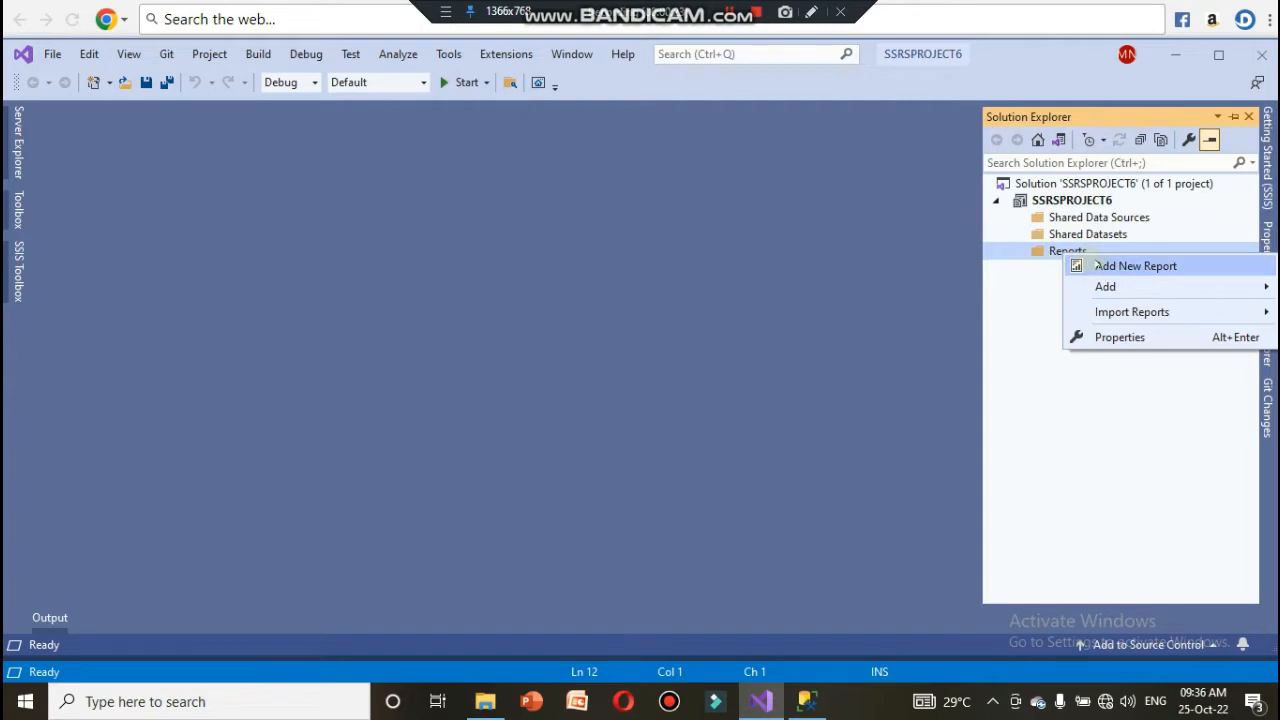
pyautogui.click(1097, 265)
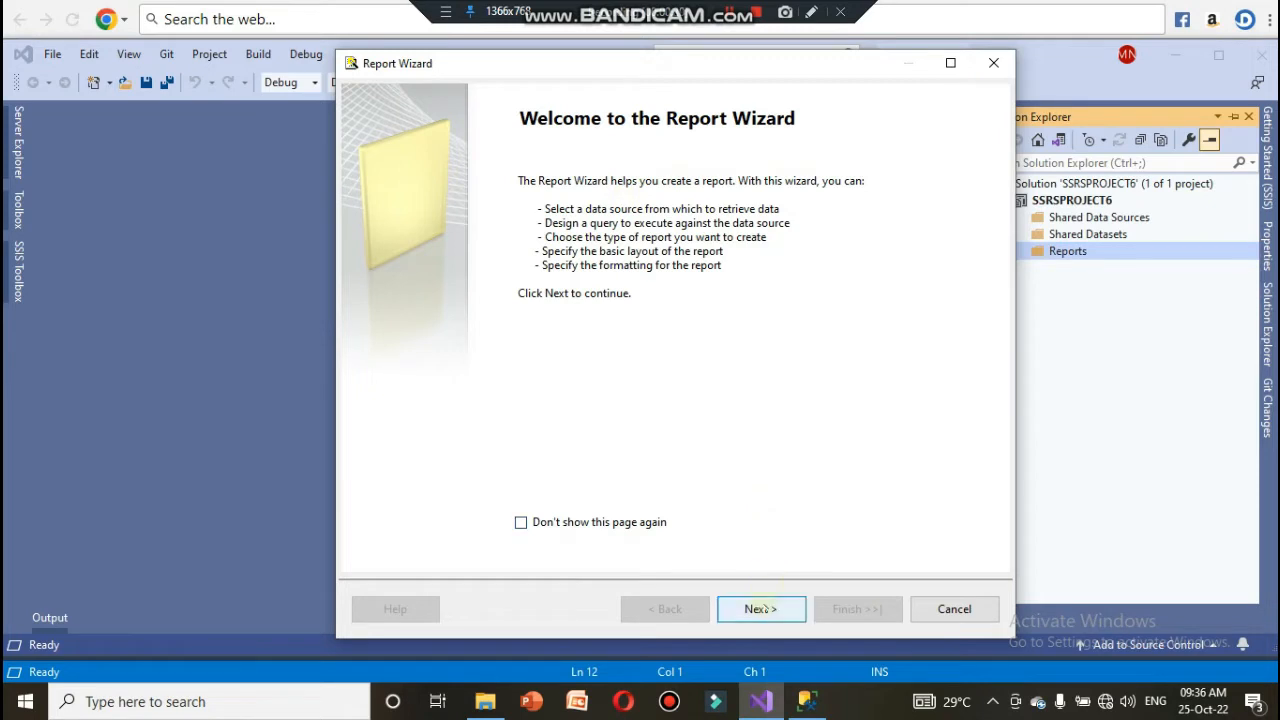
pyautogui.click(760, 609)
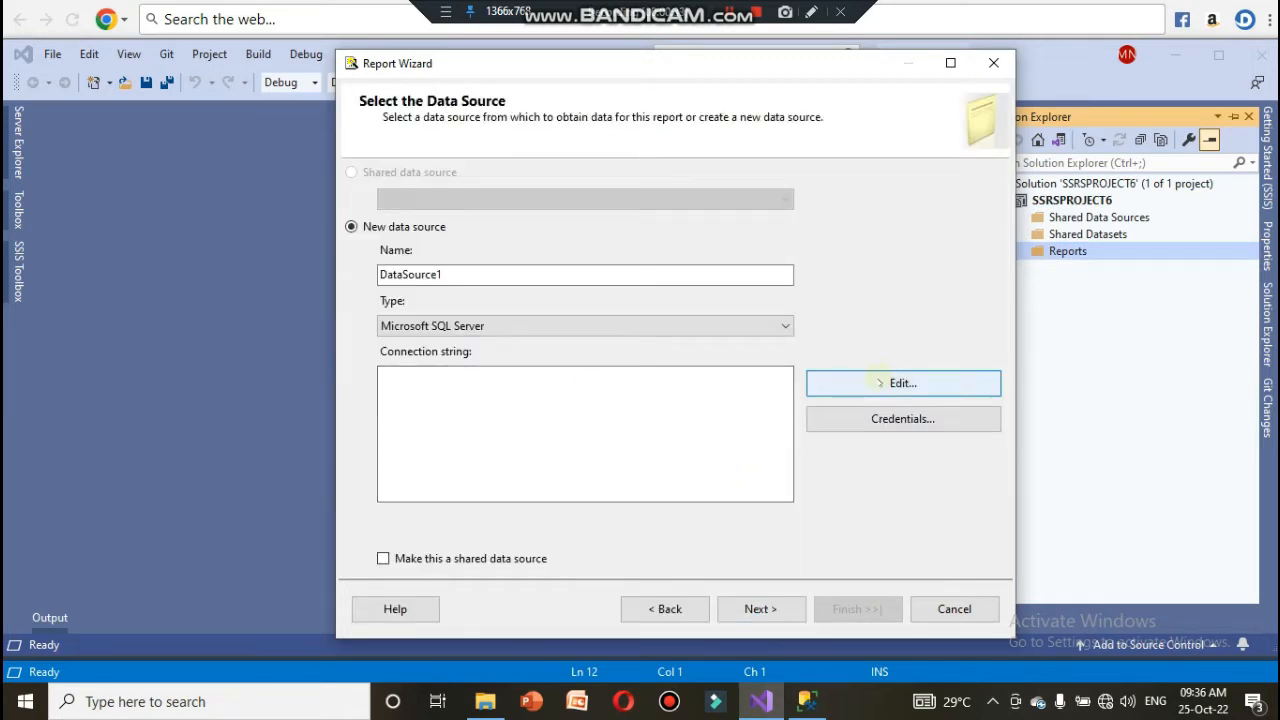
# - Connect the new data source to the EMPLOYEE INFORMATION database on server ".", test the connection, and continue to the query design
pyautogui.click(880, 383)
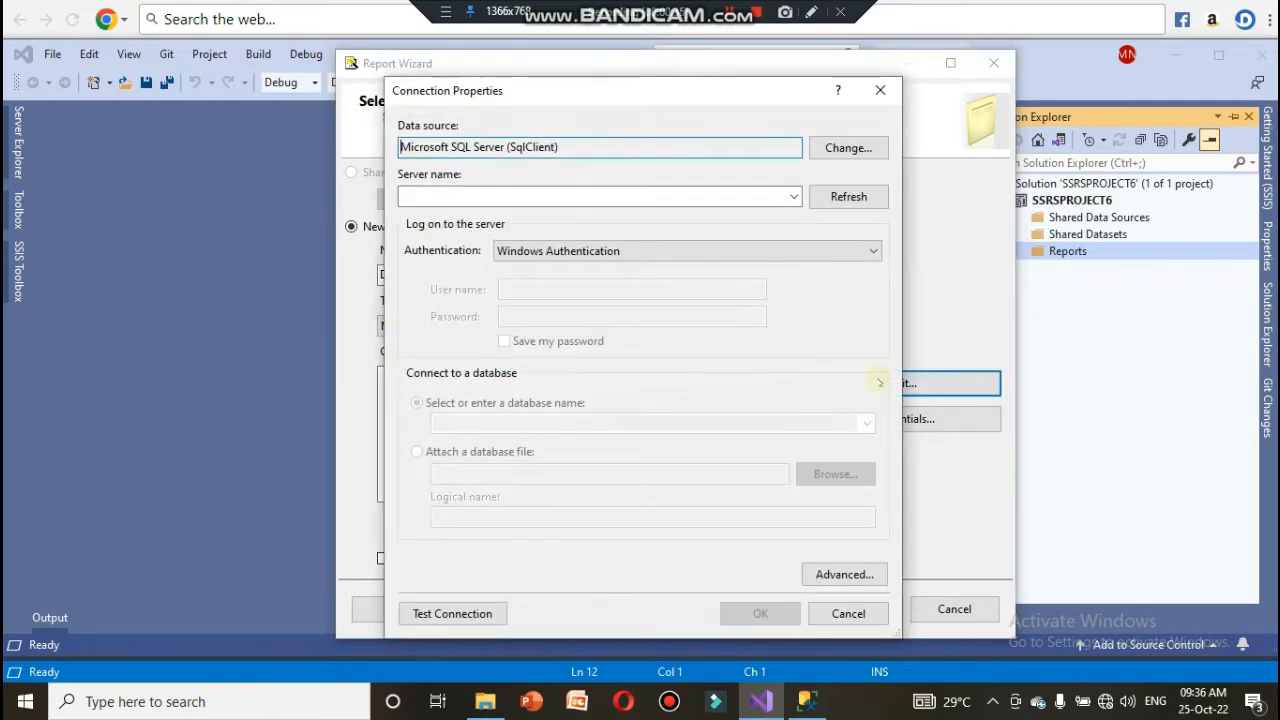
pyautogui.click(625, 199)
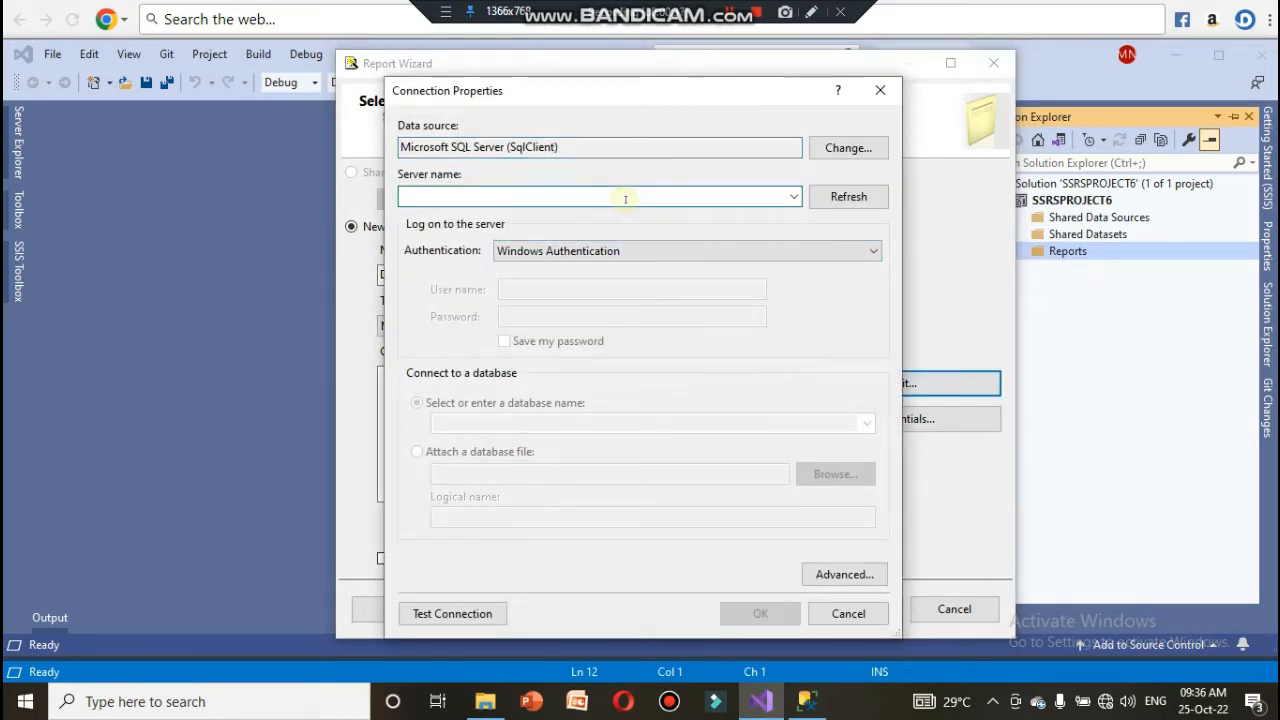
pyautogui.write('.')
pyautogui.click(867, 423)
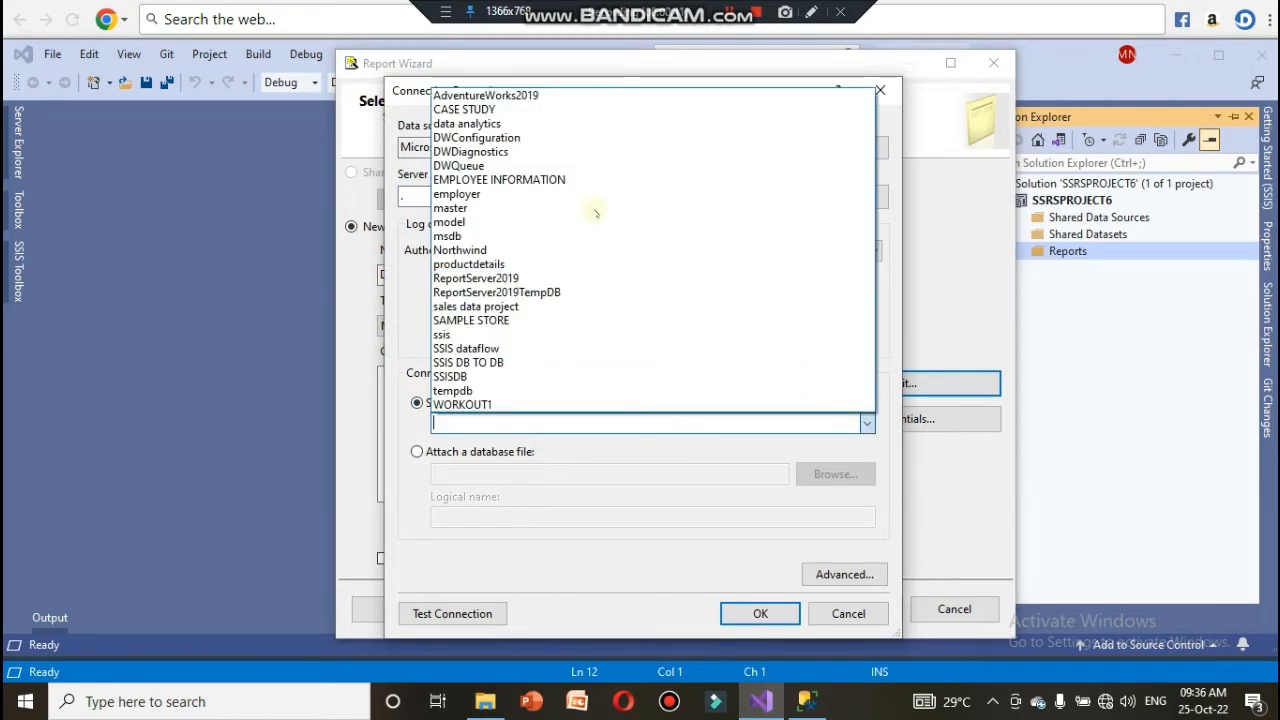
pyautogui.click(575, 181)
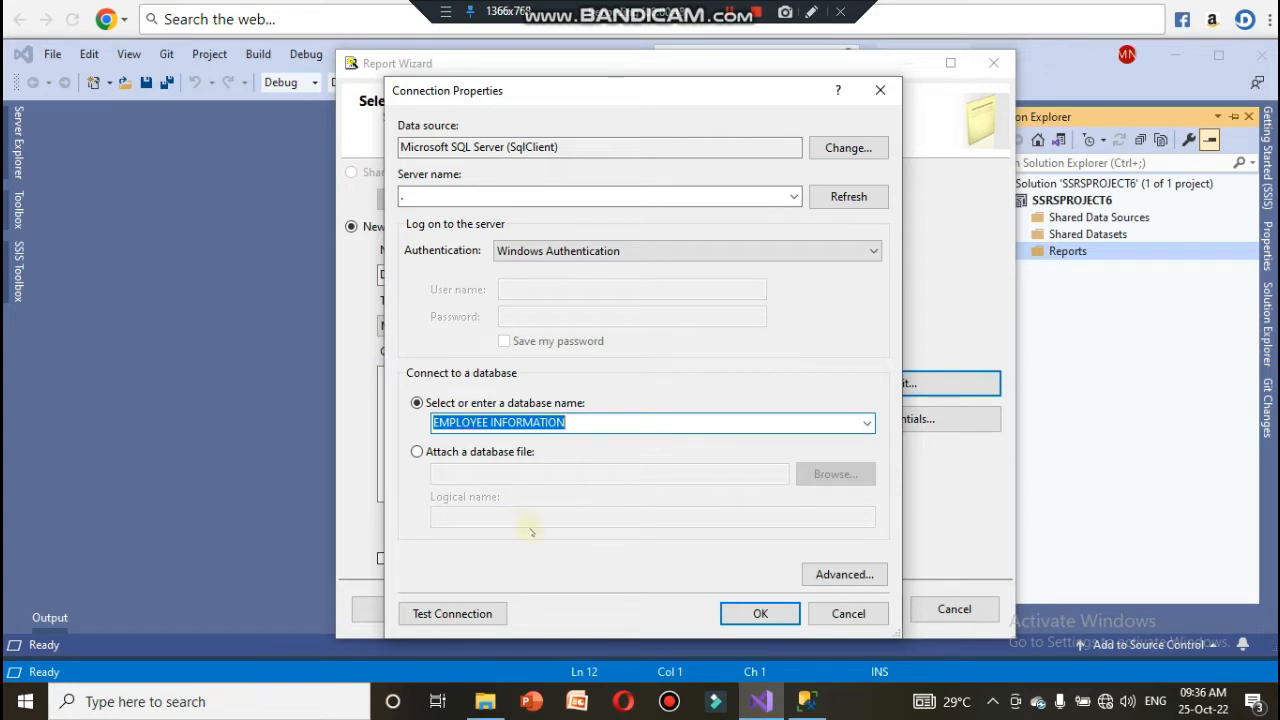
pyautogui.click(476, 610)
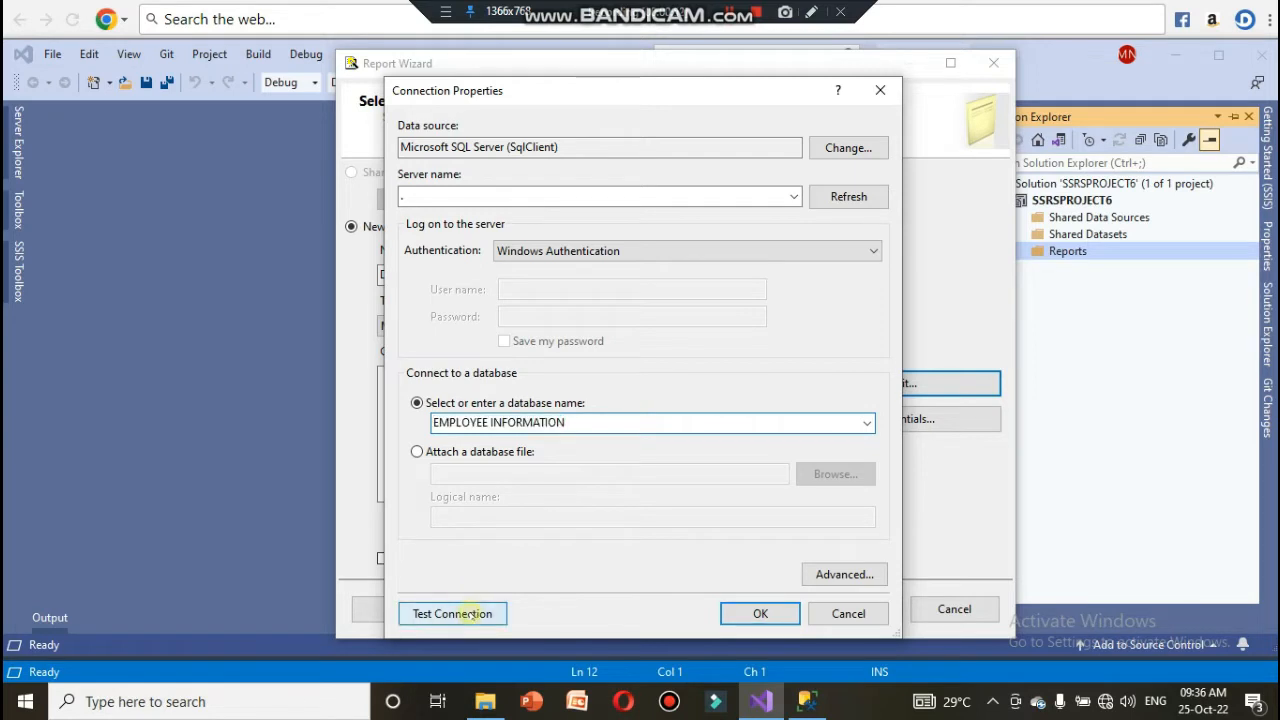
pyautogui.click(716, 435)
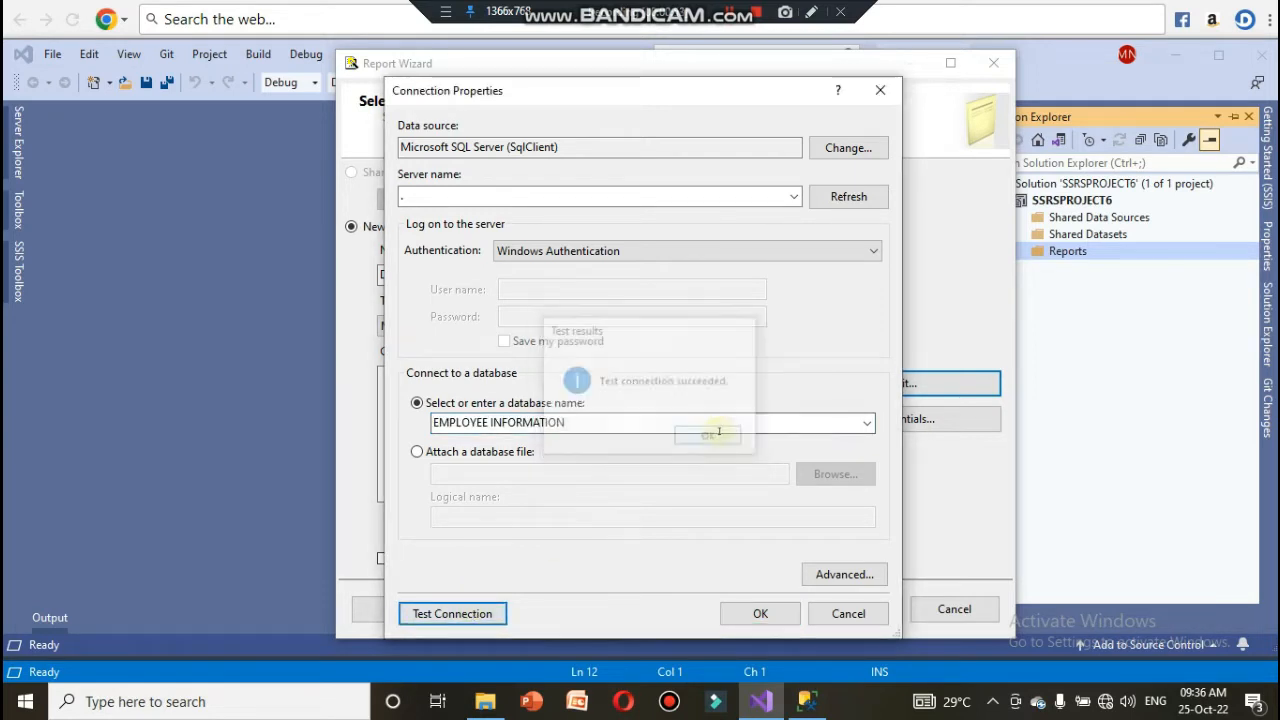
pyautogui.click(762, 613)
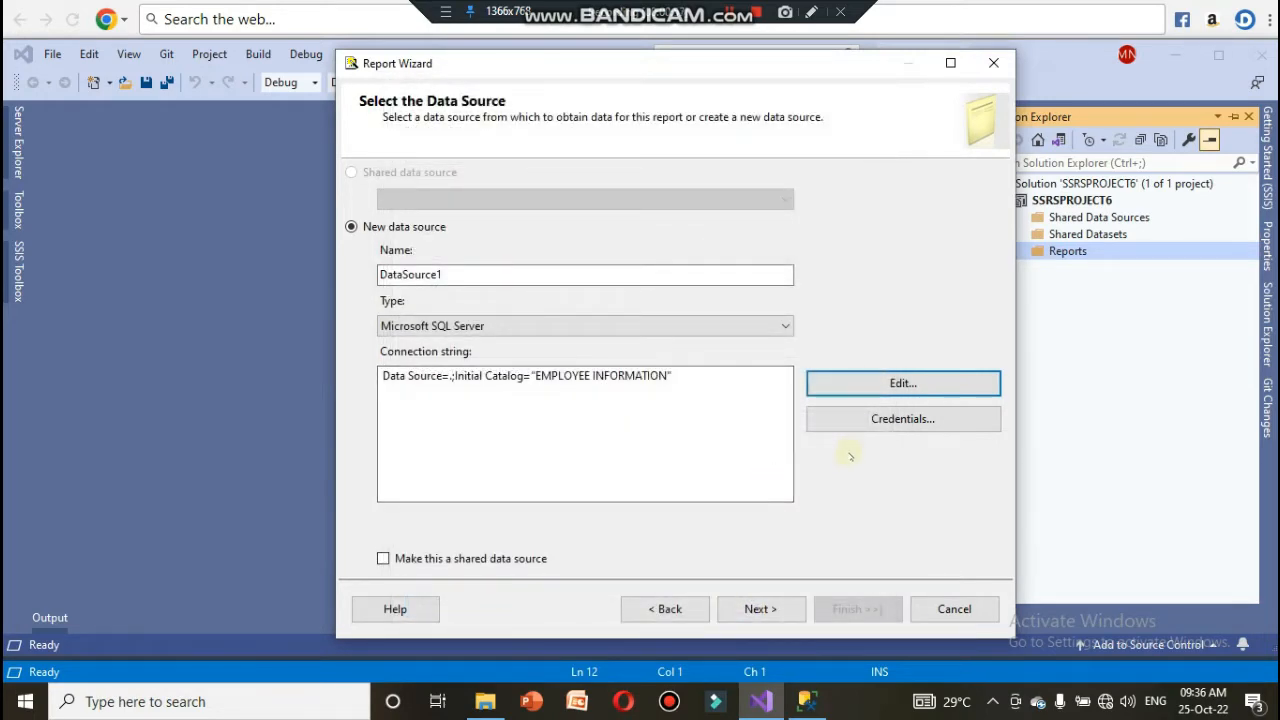
pyautogui.click(762, 609)
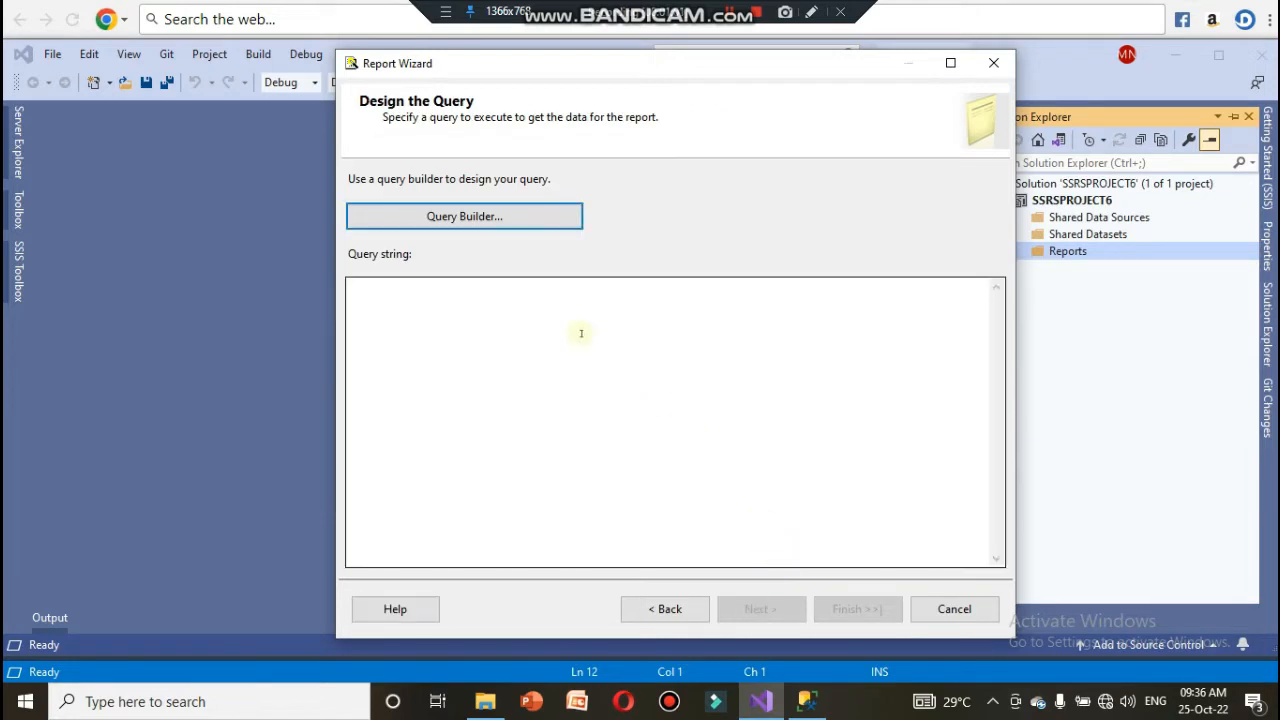
# - Open the Query Builder and complete the SELECT clause with LAST_NAME,SALARY*12"ANNUAL SALARY"
pyautogui.click(508, 217)
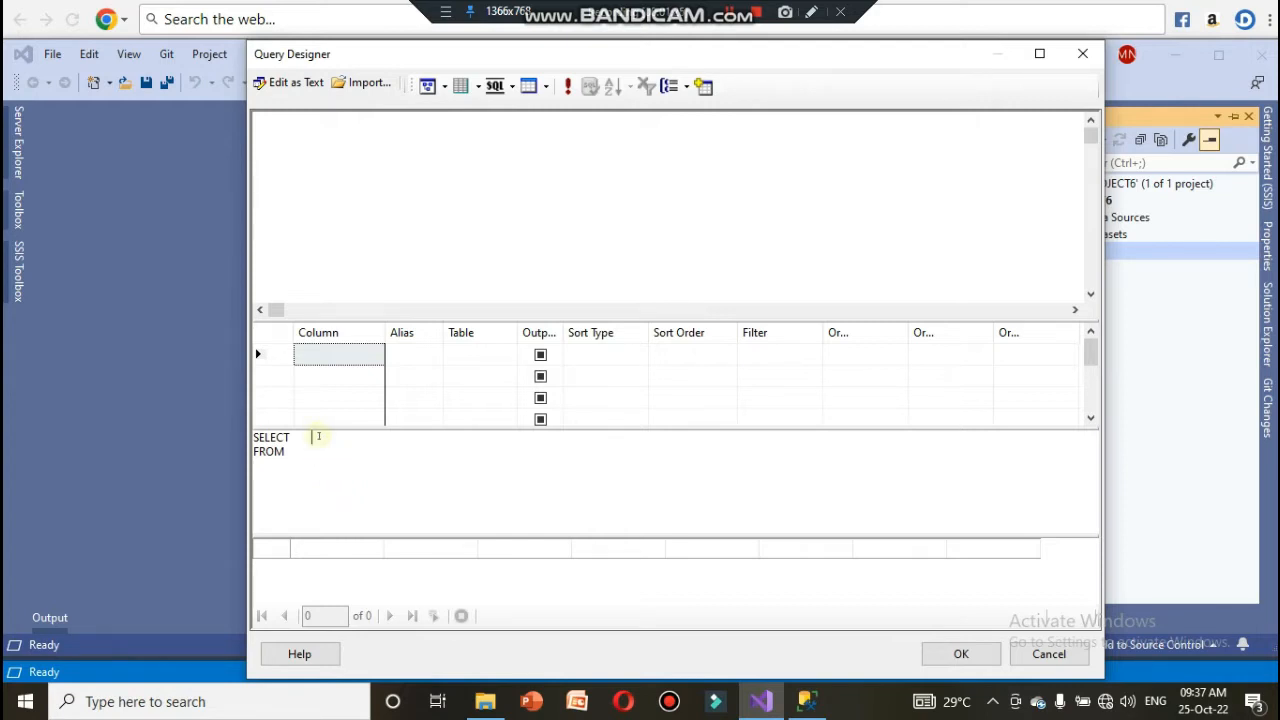
pyautogui.write('LAST_NAME,SALARY')
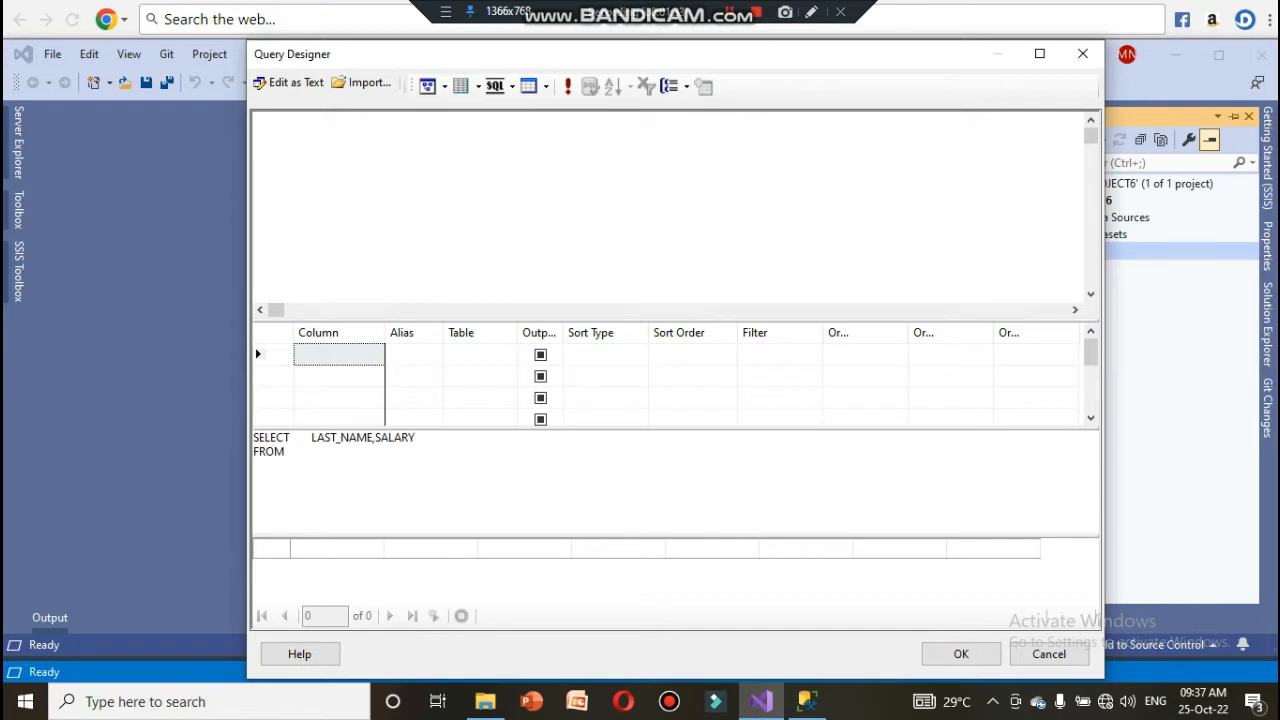
pyautogui.write('*12')
pyautogui.write('"ANNUAL SALARY')
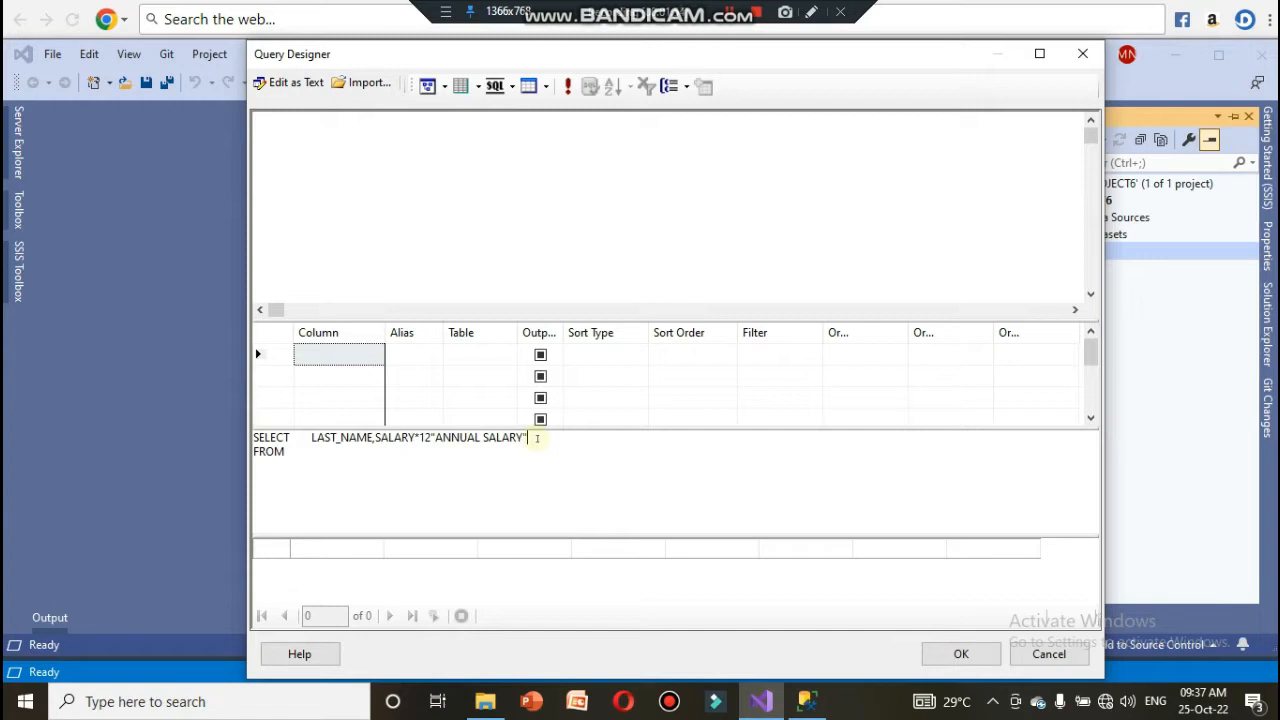
pyautogui.write('FROM EMPLOYEE')
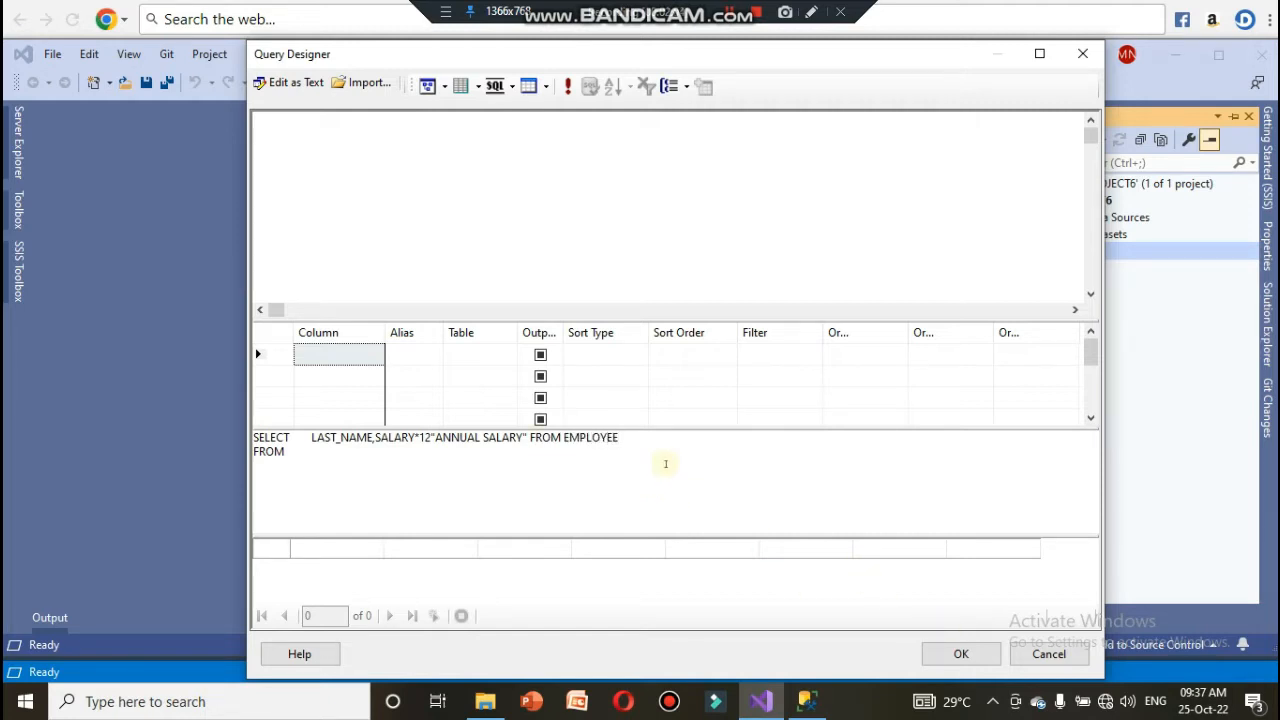
pyautogui.press('BackSpace')
pyautogui.press('BackSpace')
pyautogui.press('BackSpace')
pyautogui.press('BackSpace')
pyautogui.press('BackSpace')
pyautogui.press('BackSpace')
pyautogui.press('BackSpace')
pyautogui.press('BackSpace')
pyautogui.press('BackSpace')
pyautogui.press('BackSpace')
pyautogui.press('BackSpace')
pyautogui.press('BackSpace')
pyautogui.press('BackSpace')
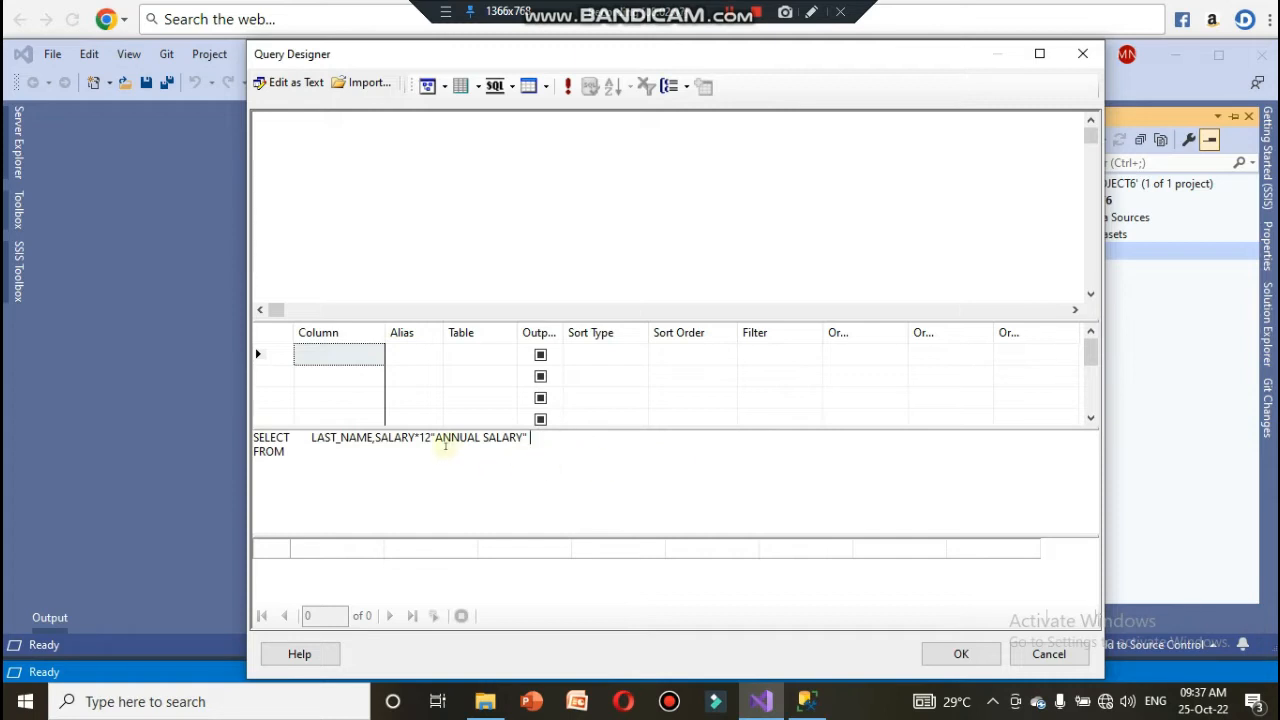
# - Complete the query's existing FROM clause with the EMPLOYEE table and accept the query
pyautogui.click(445, 447)
pyautogui.write('EMPLOYEEE')
pyautogui.click(945, 653)
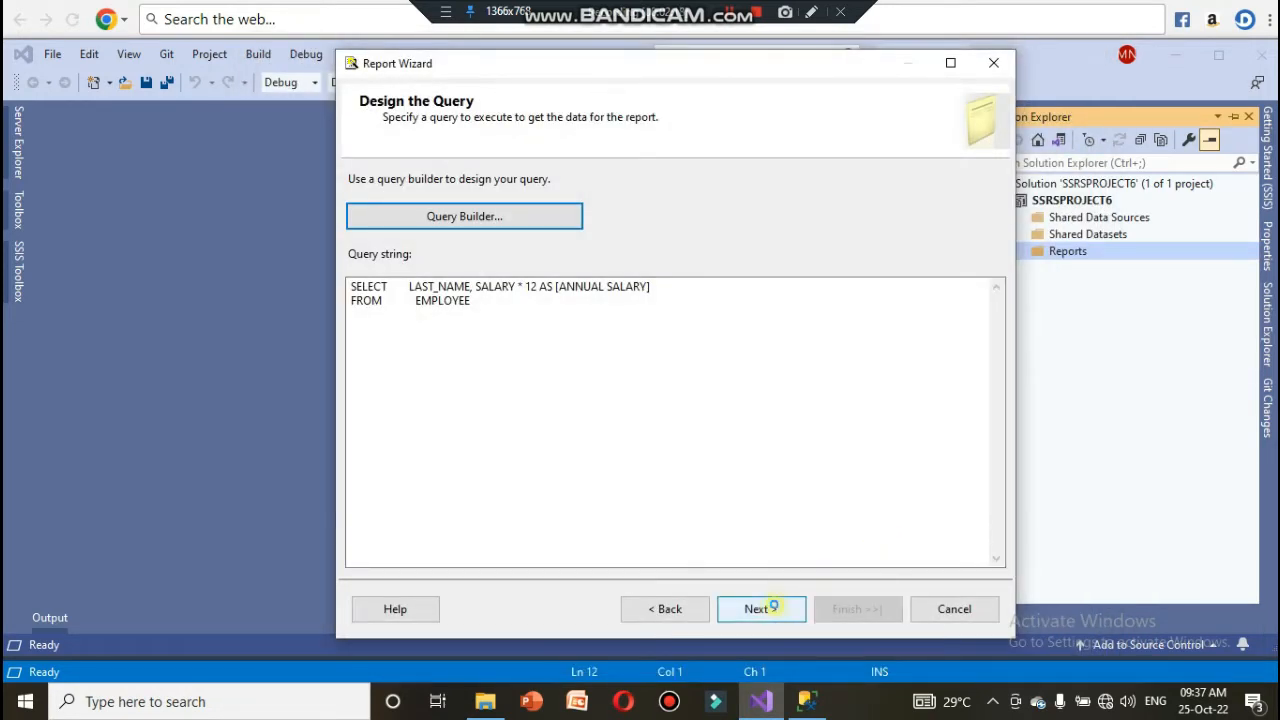
# - Choose a Tabular report, add LAST_NAME and ANNUAL_SALARY as detail fields, and finish the Report Wizard
pyautogui.click(770, 609)
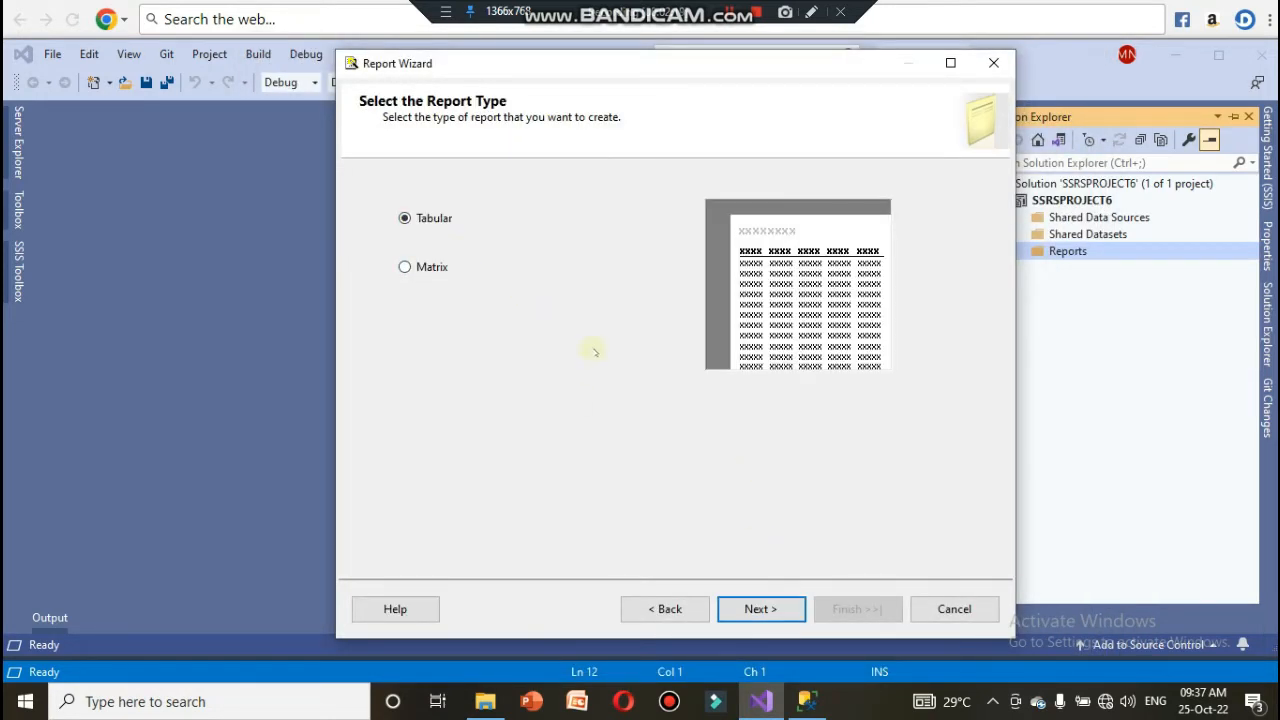
pyautogui.click(752, 609)
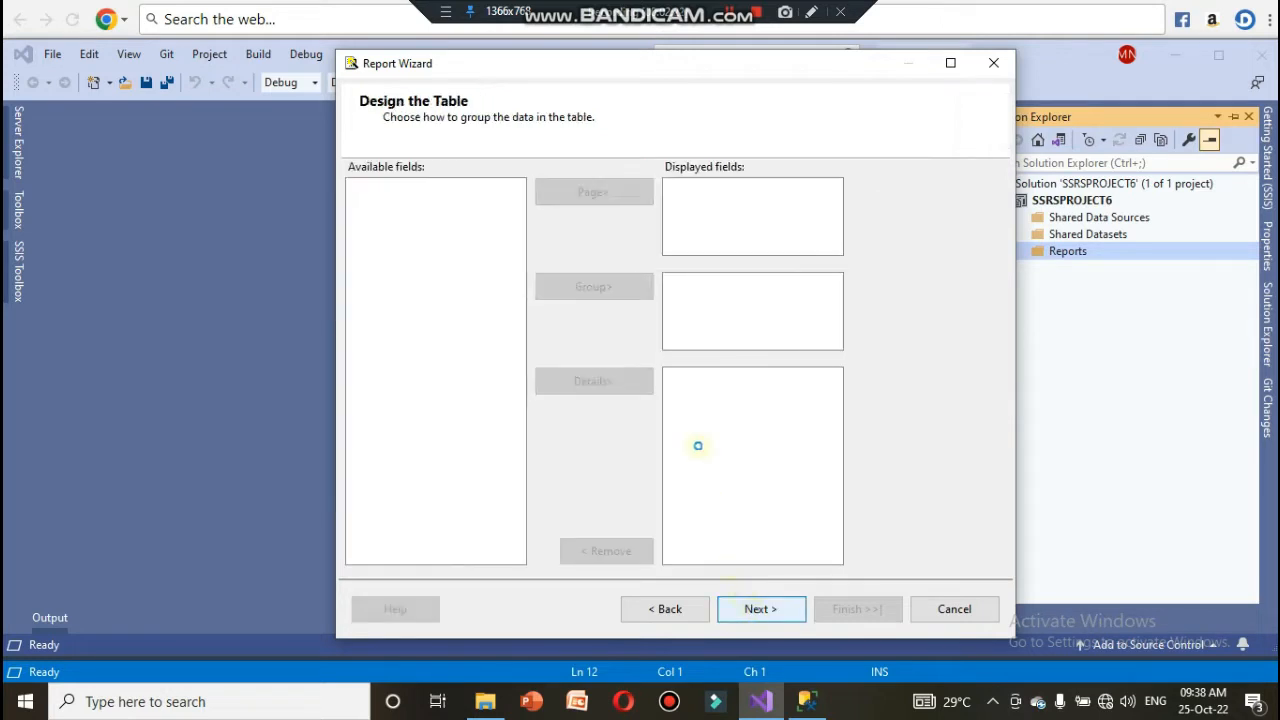
pyautogui.moveTo(430, 252); pyautogui.dragTo(384, 188)
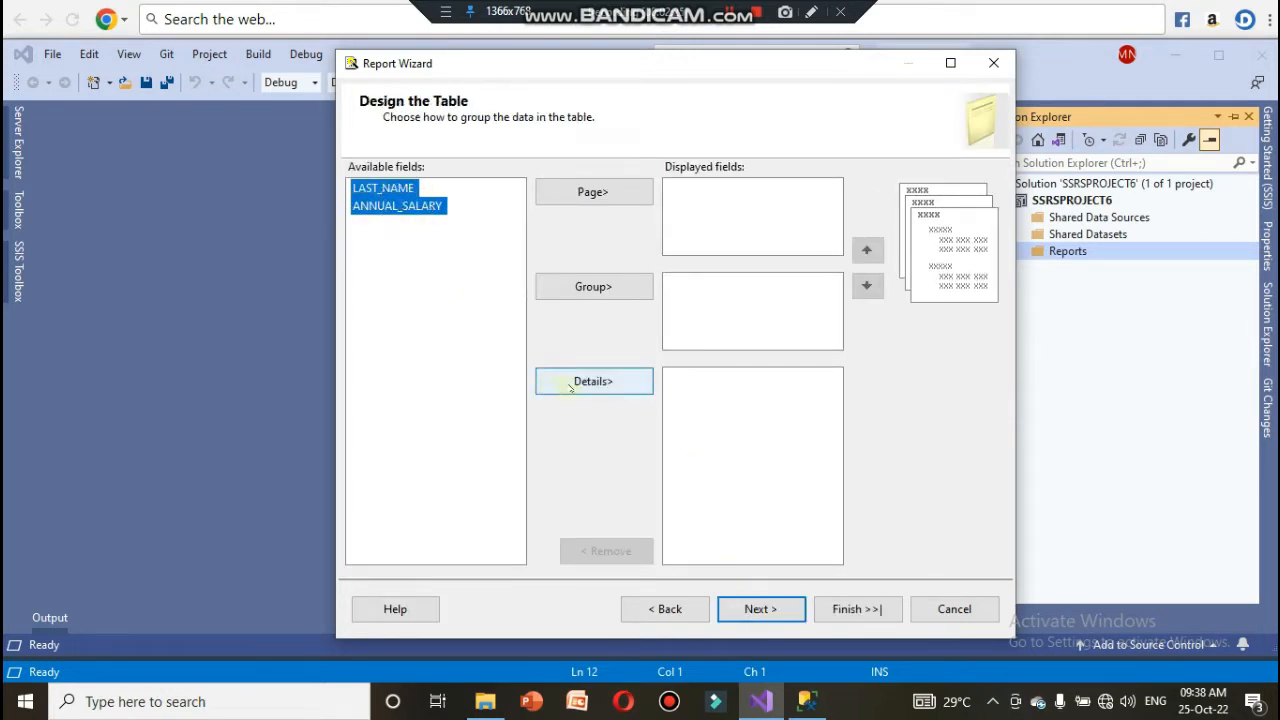
pyautogui.click(571, 385)
pyautogui.click(788, 612)
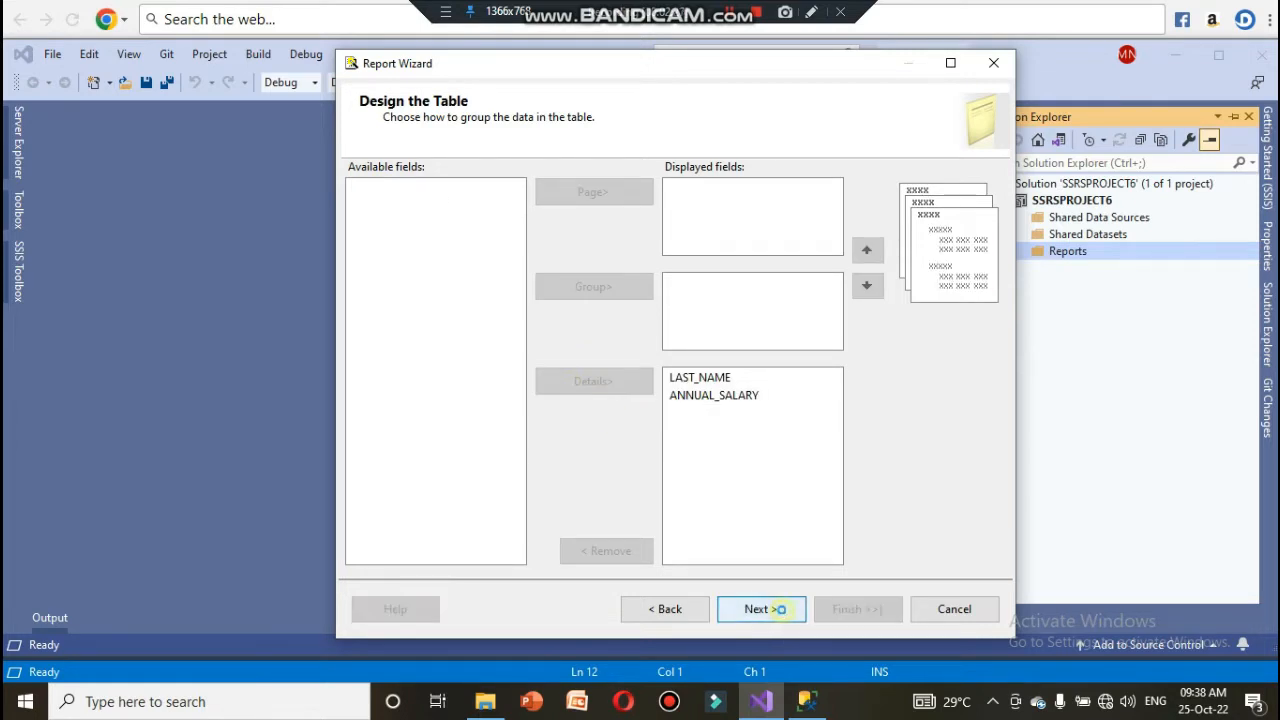
pyautogui.click(866, 620)
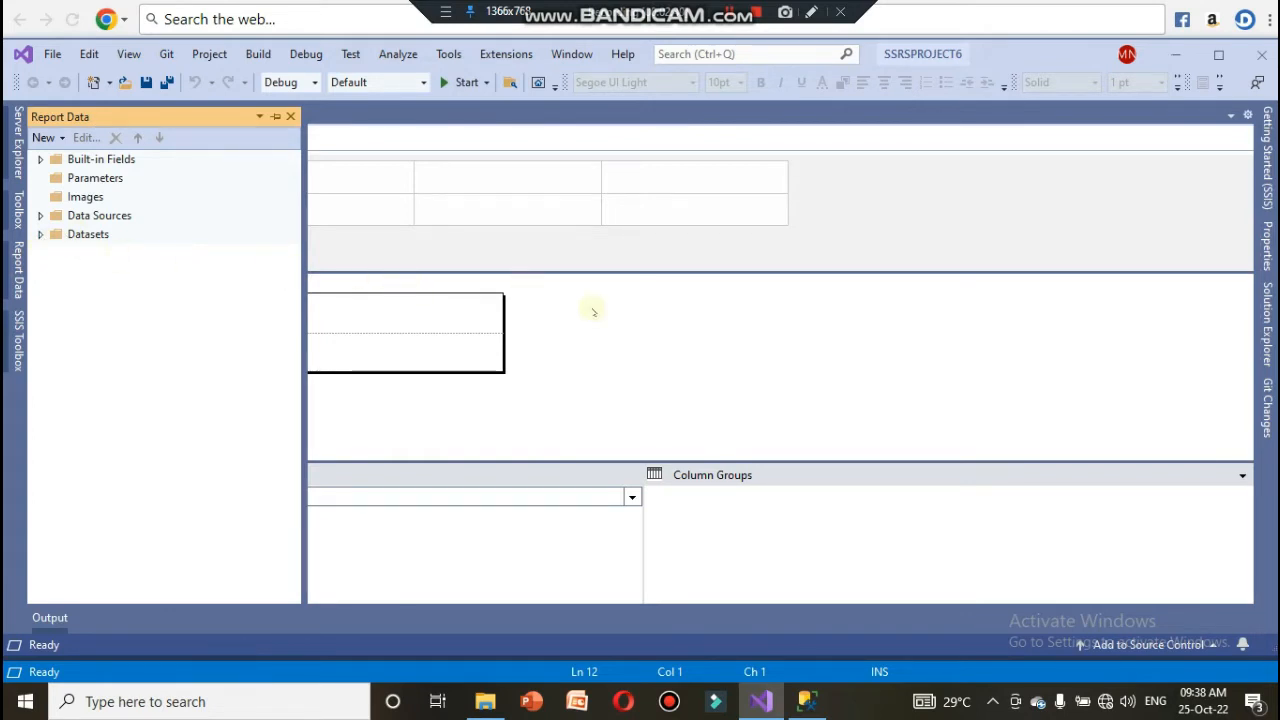
pyautogui.click(626, 317)
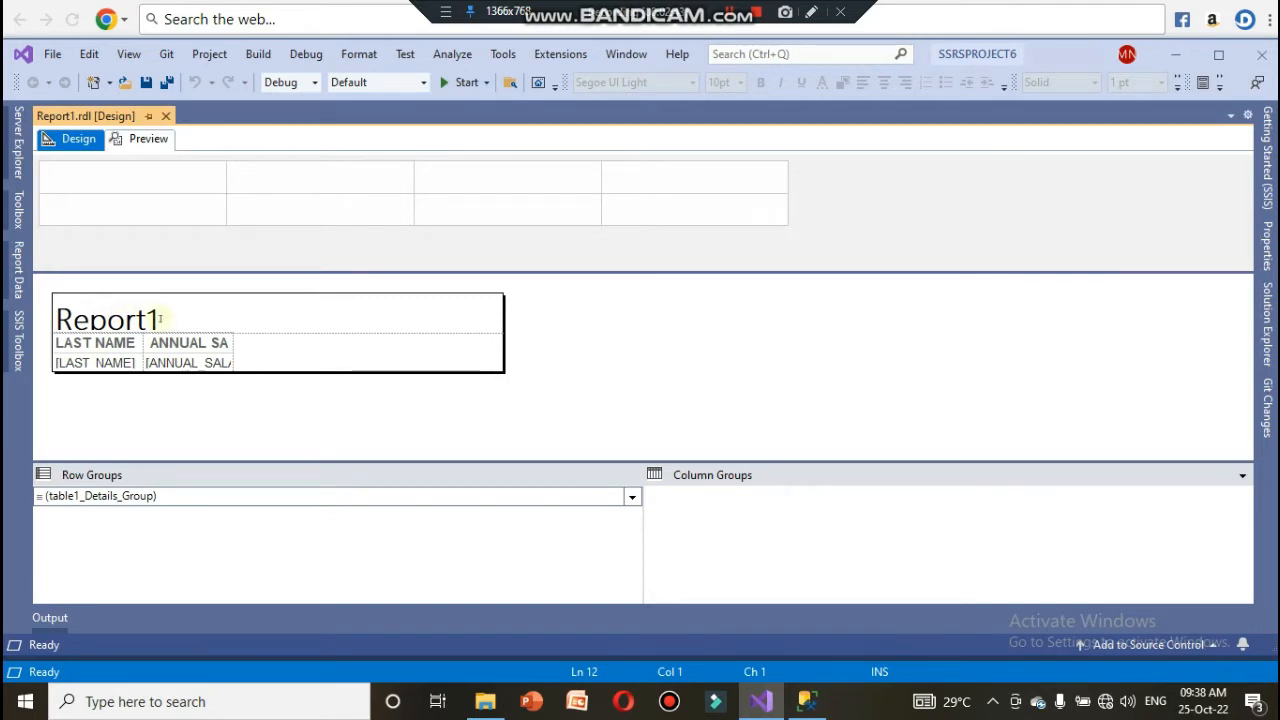
pyautogui.moveTo(159, 318); pyautogui.dragTo(54, 318)
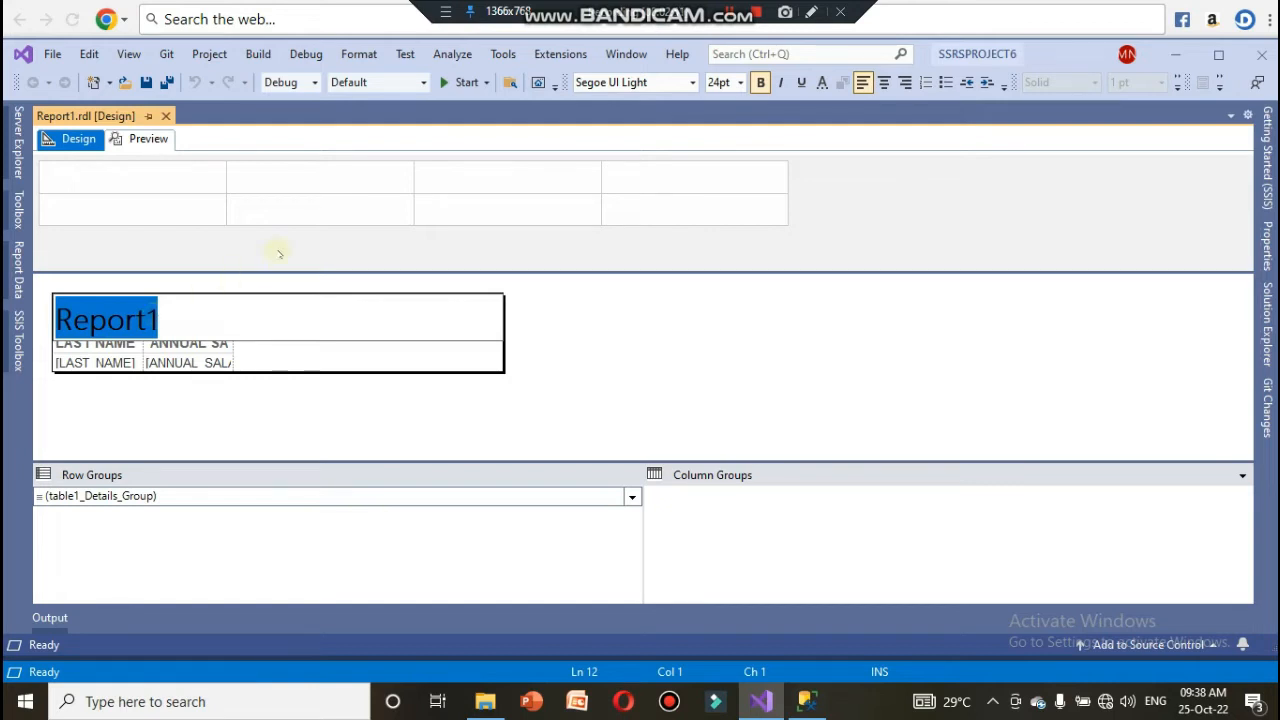
pyautogui.click(246, 303)
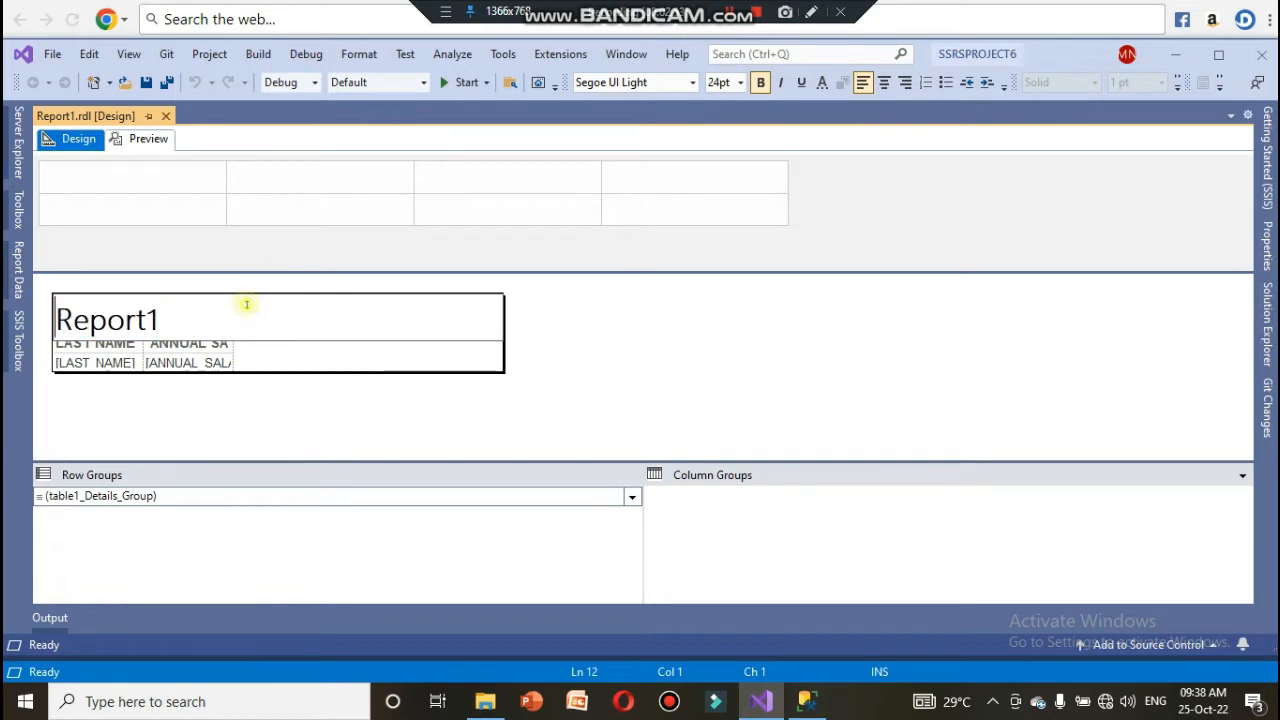
pyautogui.doubleClick(246, 303)
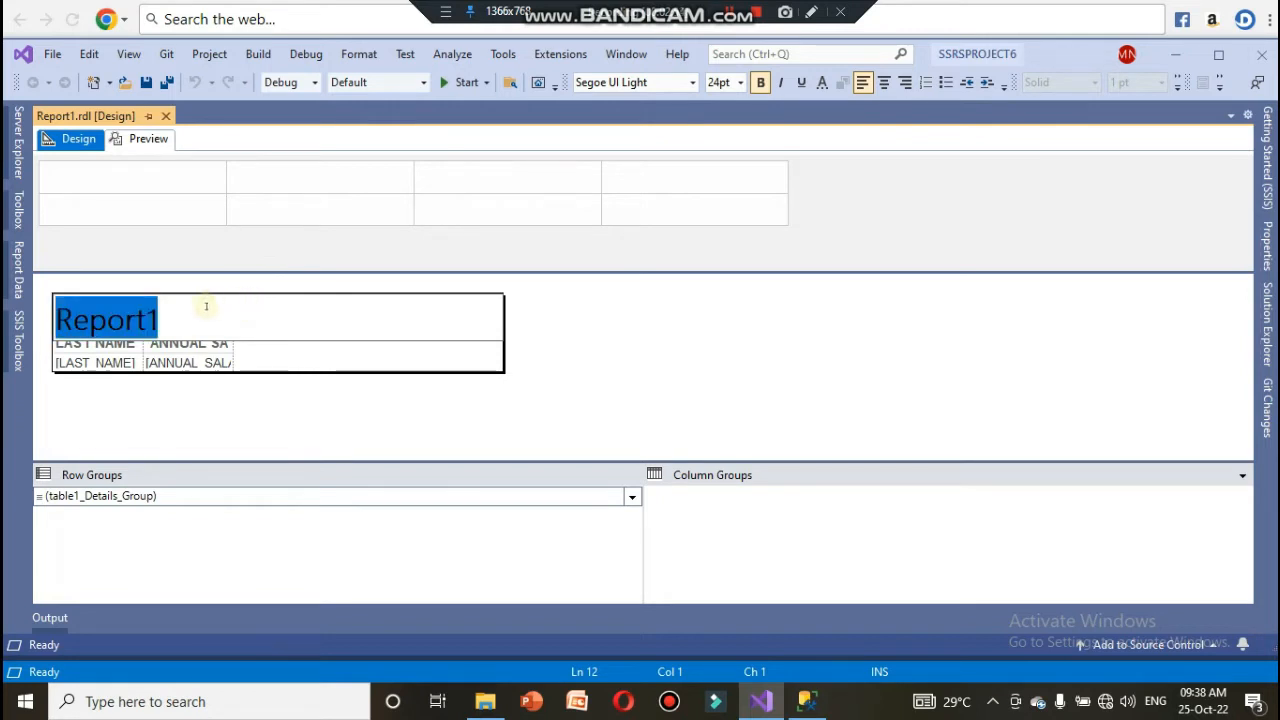
pyautogui.click(496, 324)
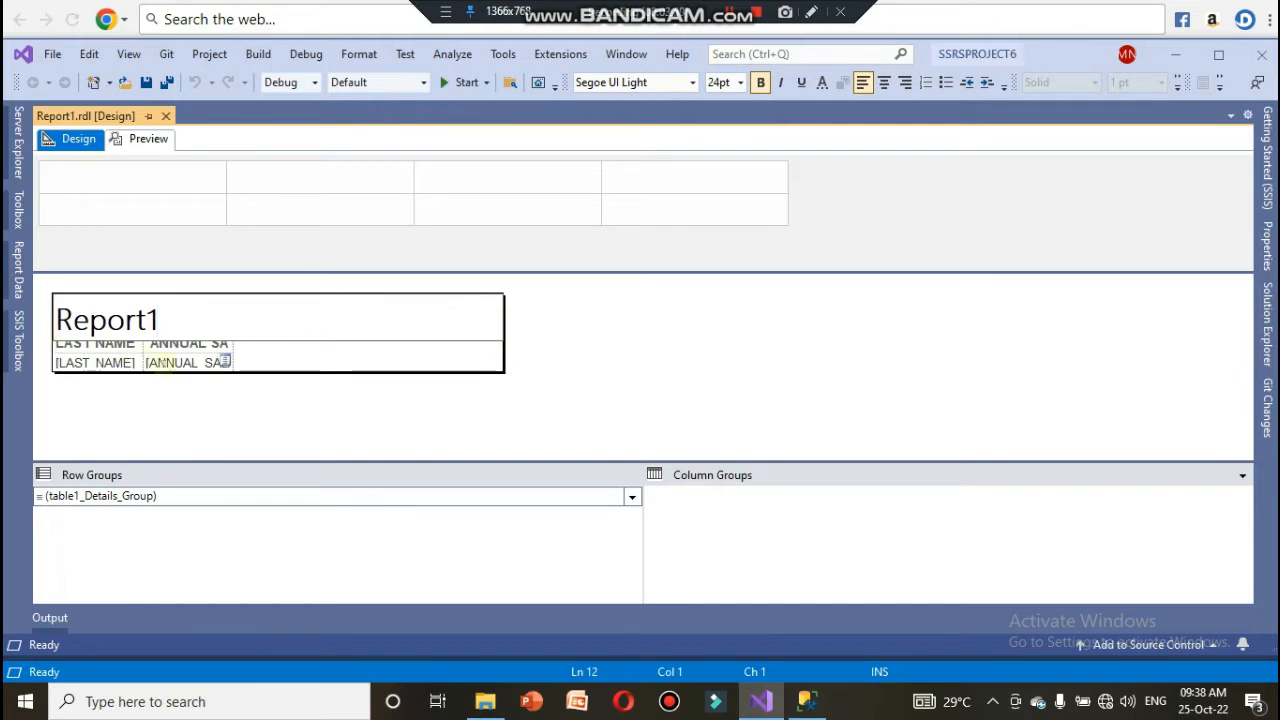
pyautogui.click(182, 397)
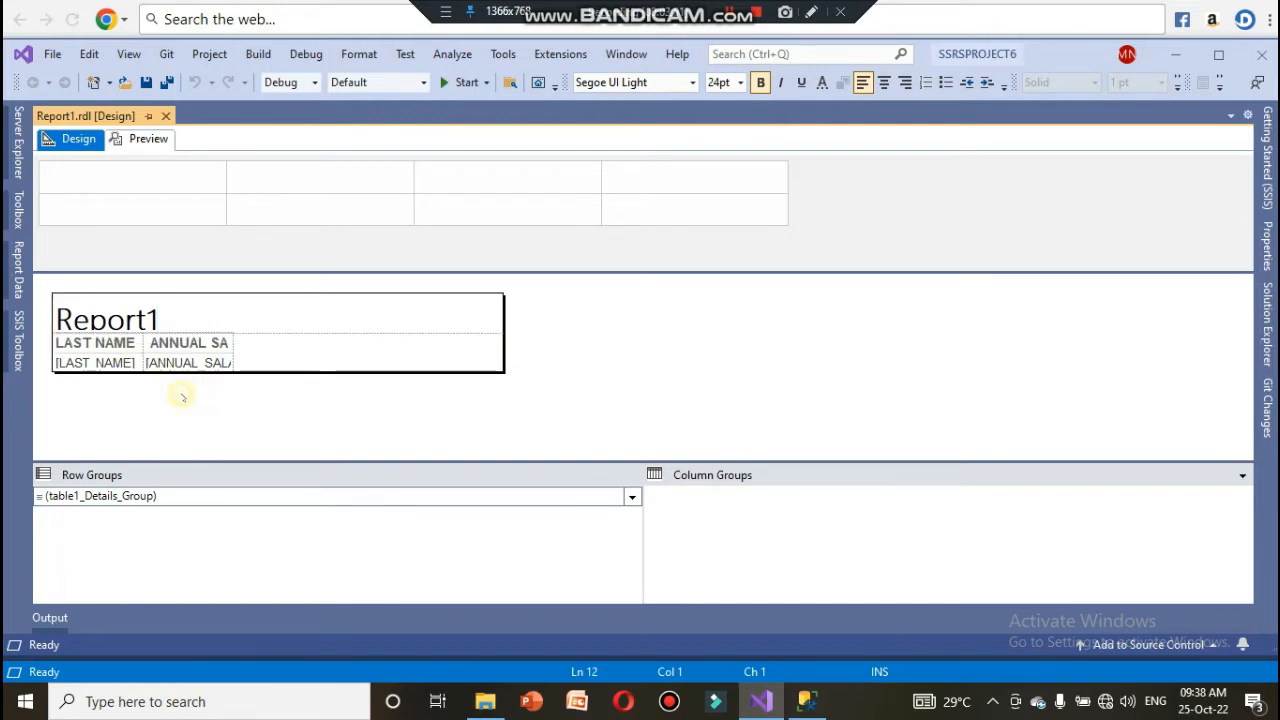
# - In the report title's text box properties, set the font size to 14pt and the fill color to Pale Turquoise
pyautogui.click(208, 328)
pyautogui.rightClick(209, 325)
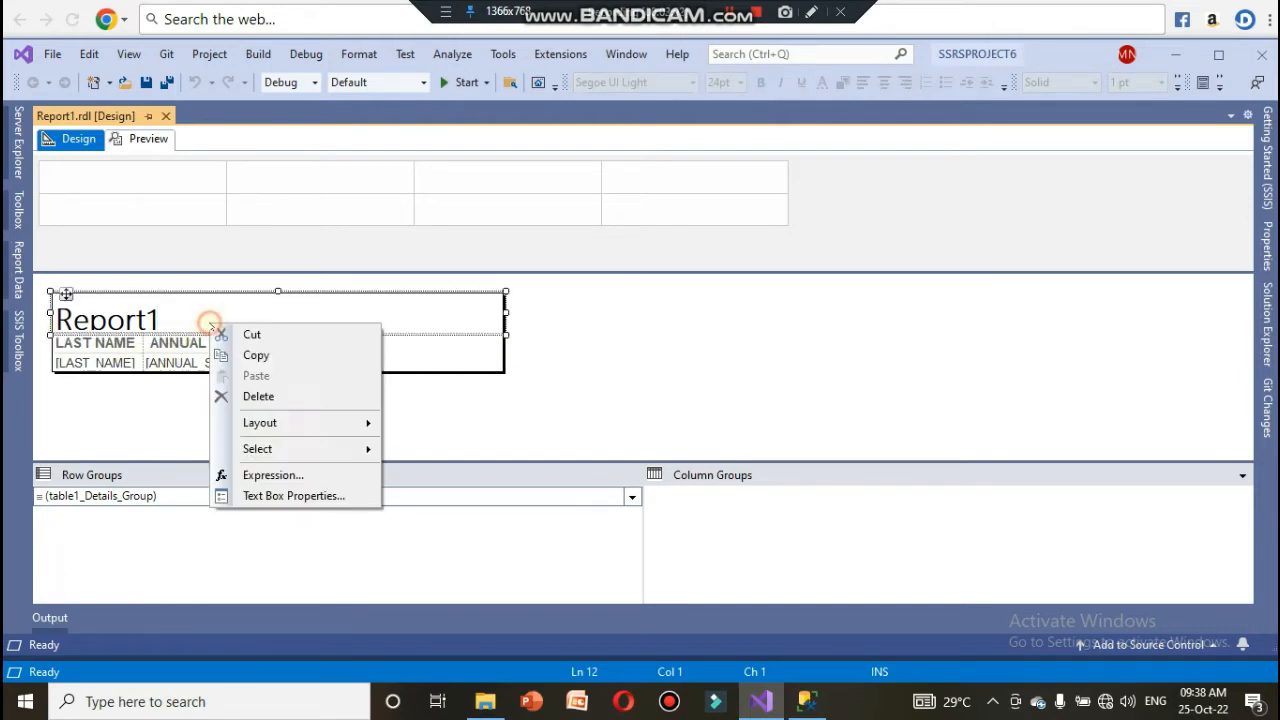
pyautogui.click(270, 500)
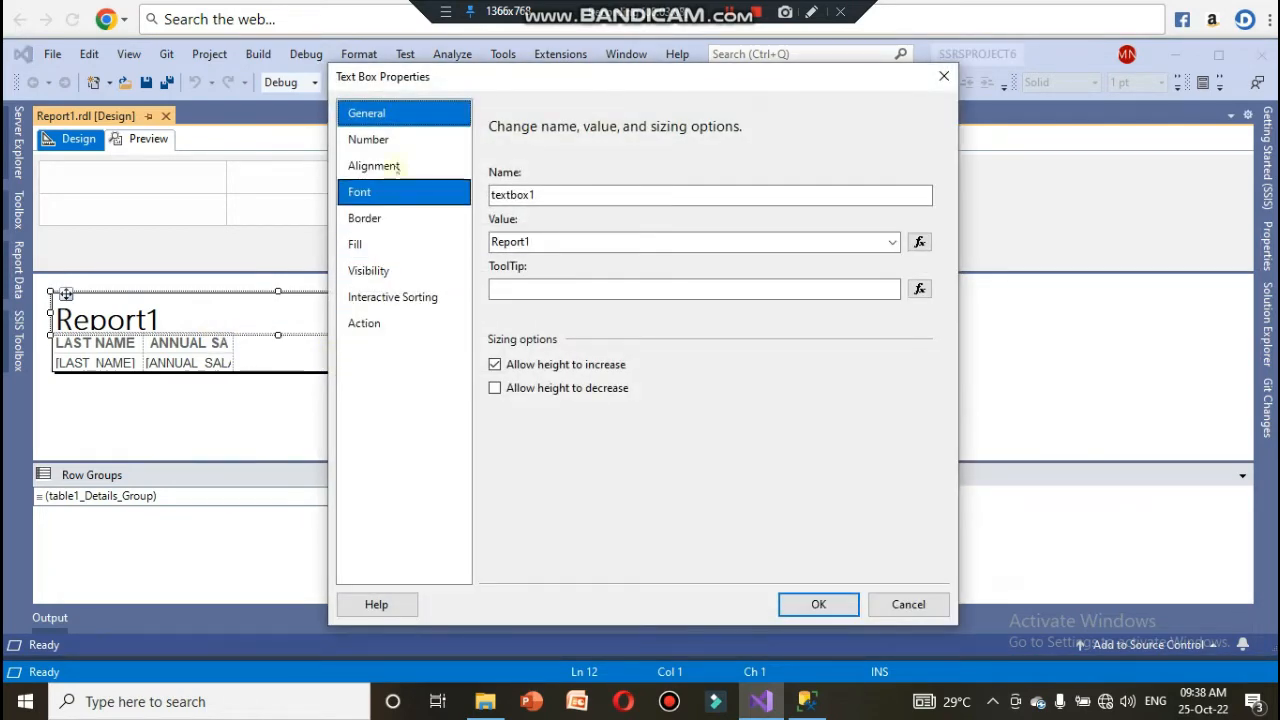
pyautogui.click(388, 194)
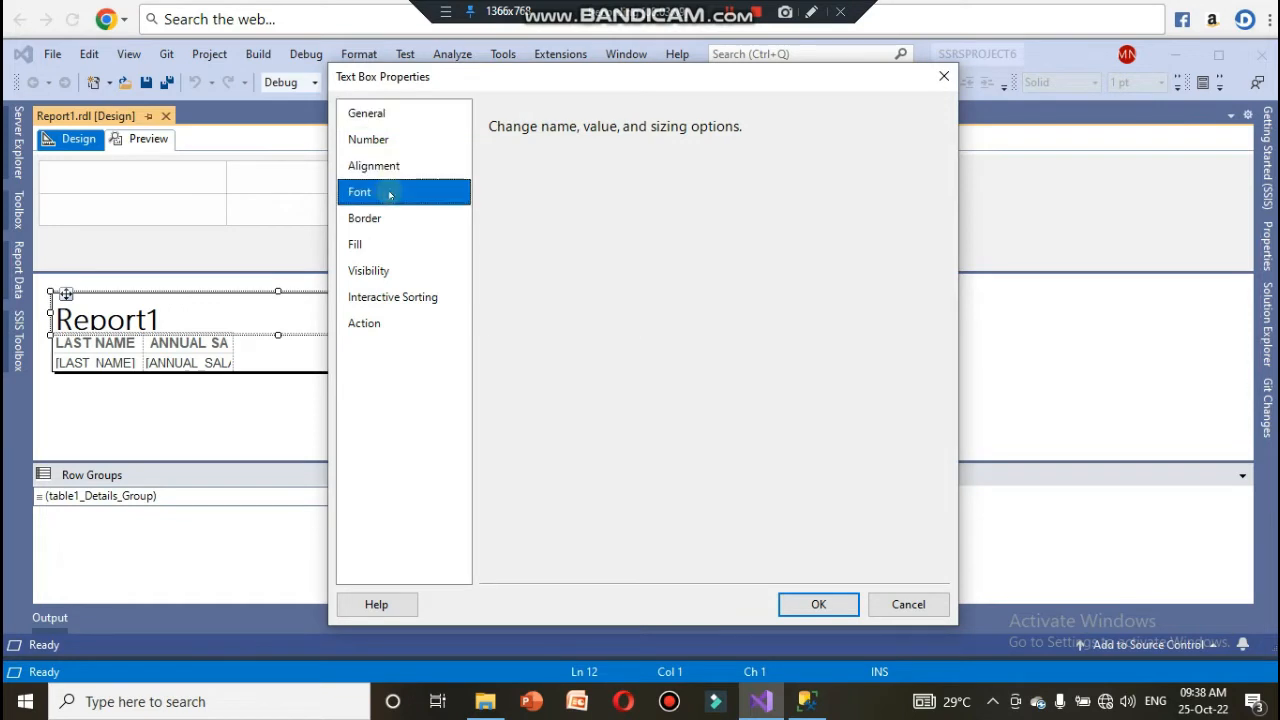
pyautogui.moveTo(885, 283); pyautogui.dragTo(884, 272)
pyautogui.click(742, 256)
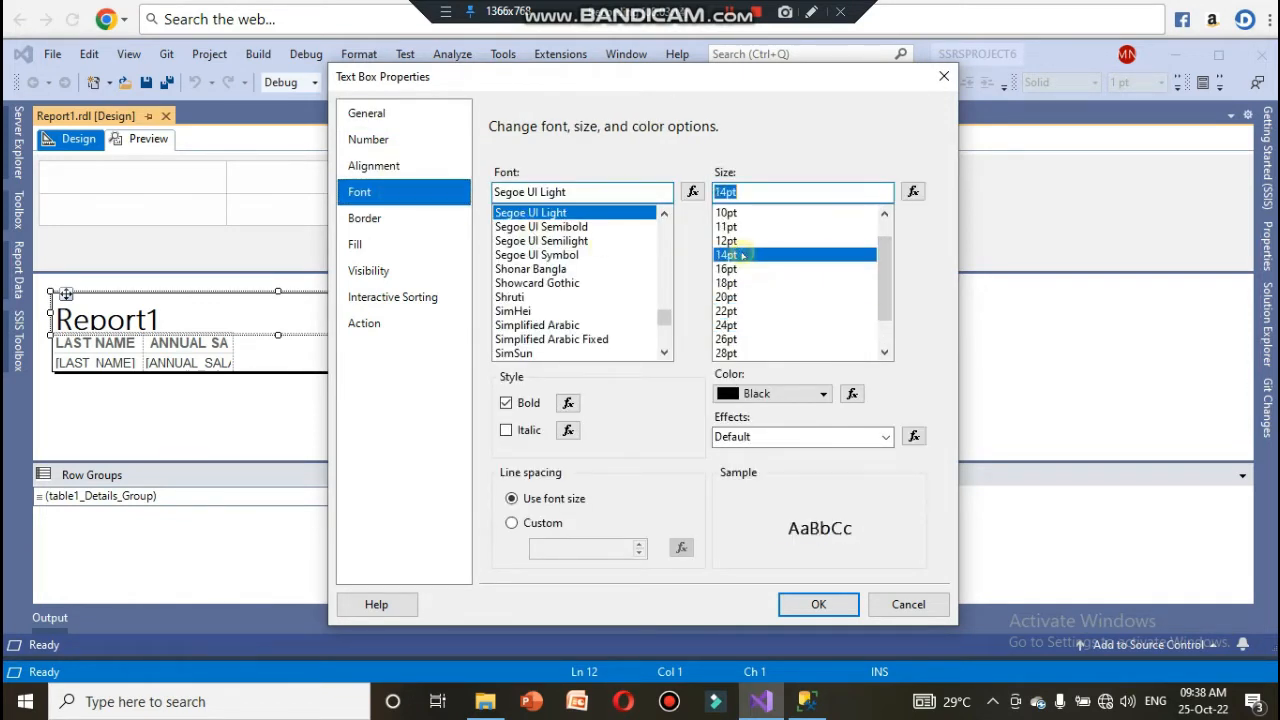
pyautogui.click(417, 243)
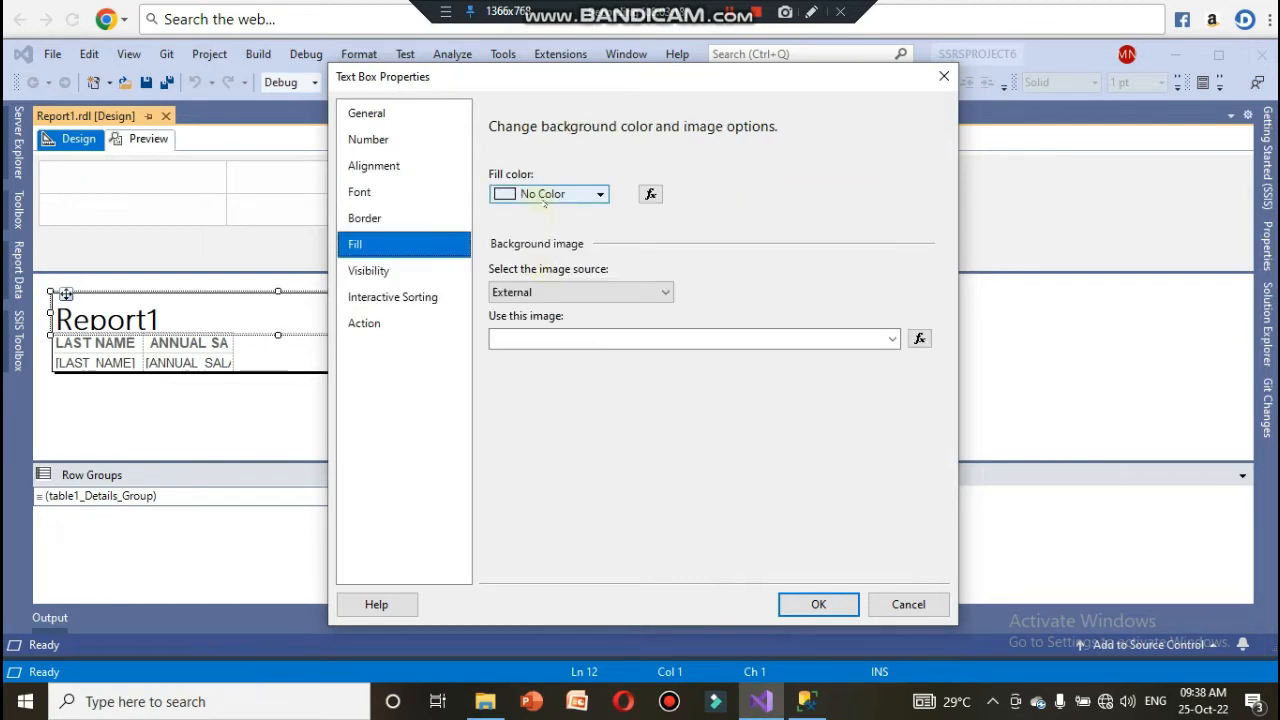
pyautogui.click(565, 196)
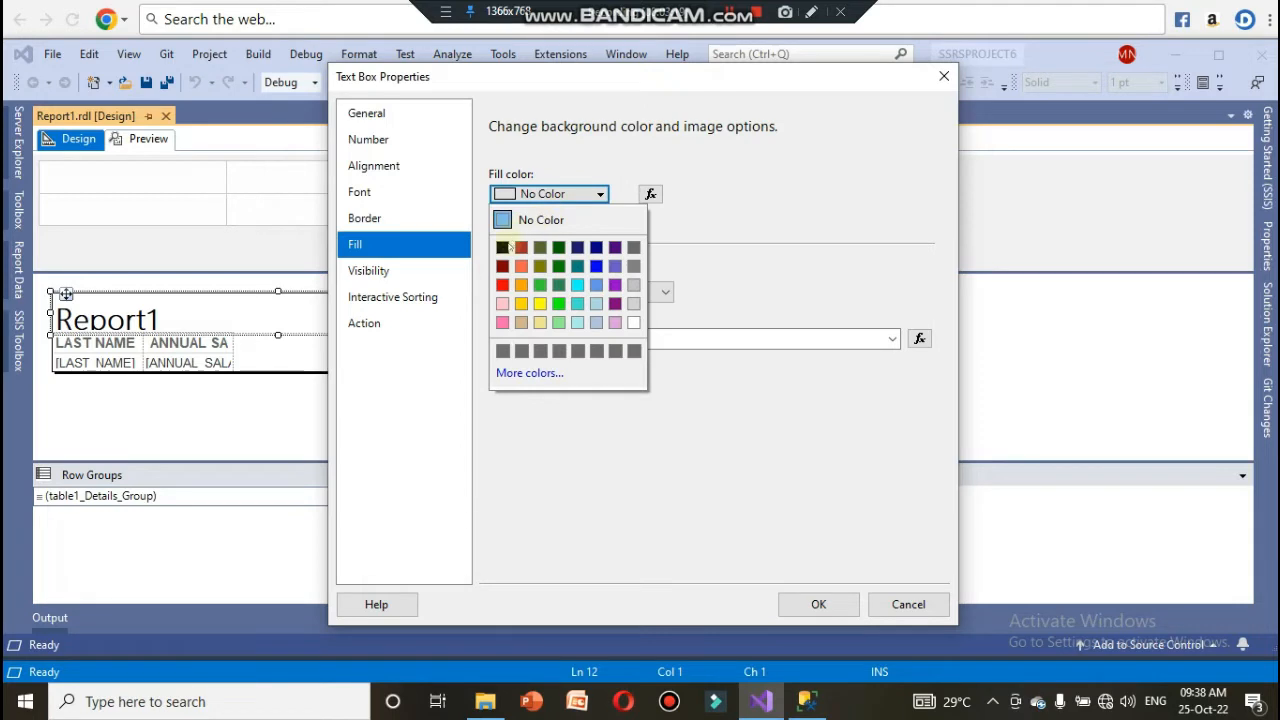
pyautogui.click(577, 320)
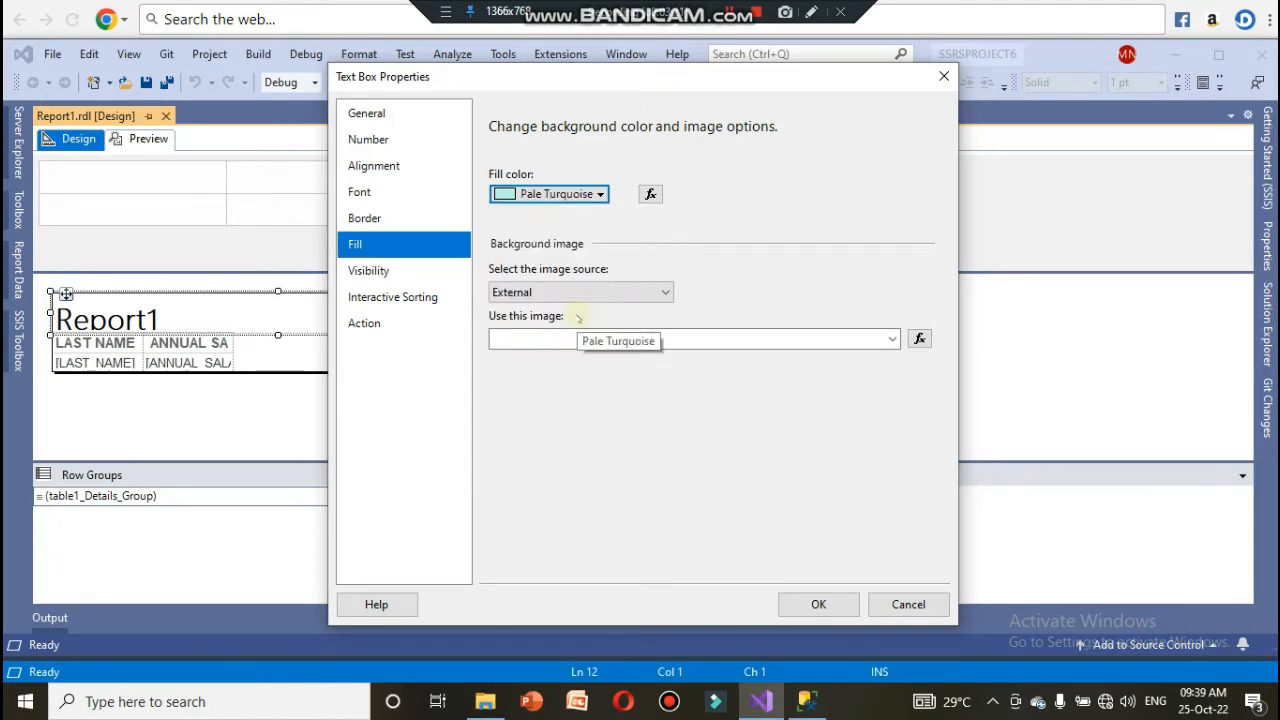
# - Set the title's horizontal alignment to Center and vertical alignment to Middle, and apply the text box properties
pyautogui.click(386, 167)
pyautogui.click(628, 254)
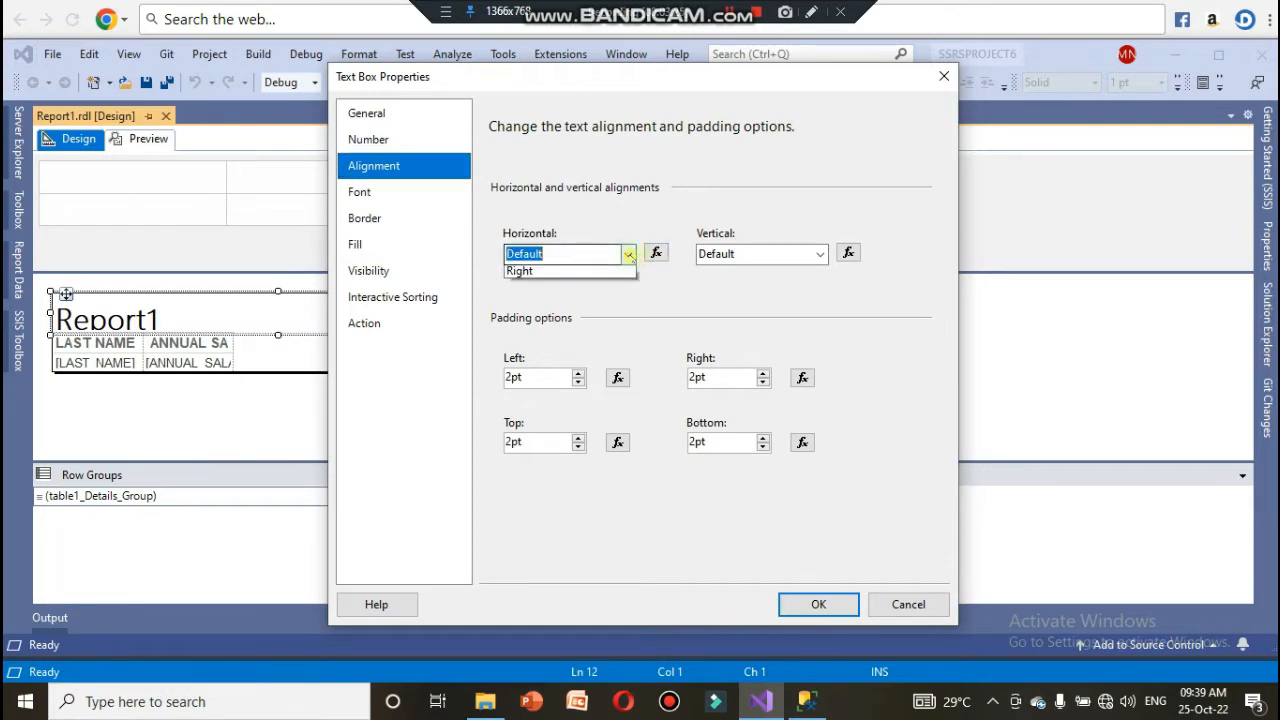
pyautogui.click(581, 317)
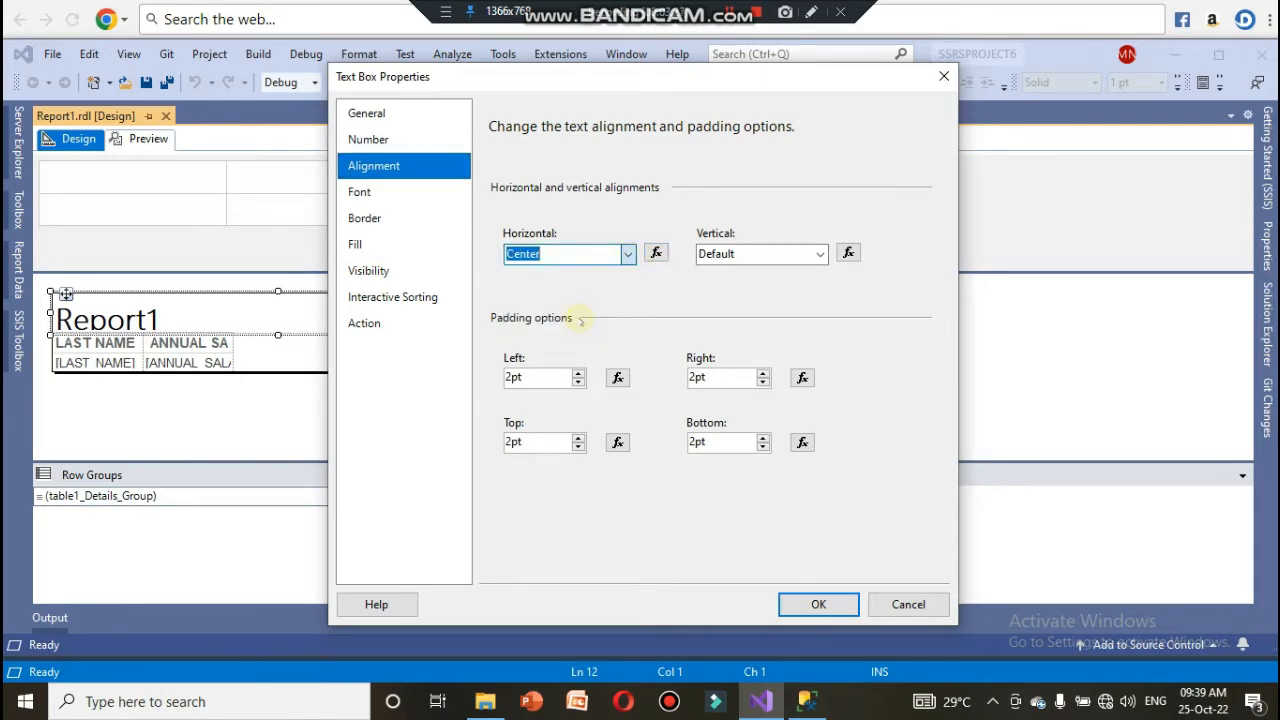
pyautogui.click(818, 254)
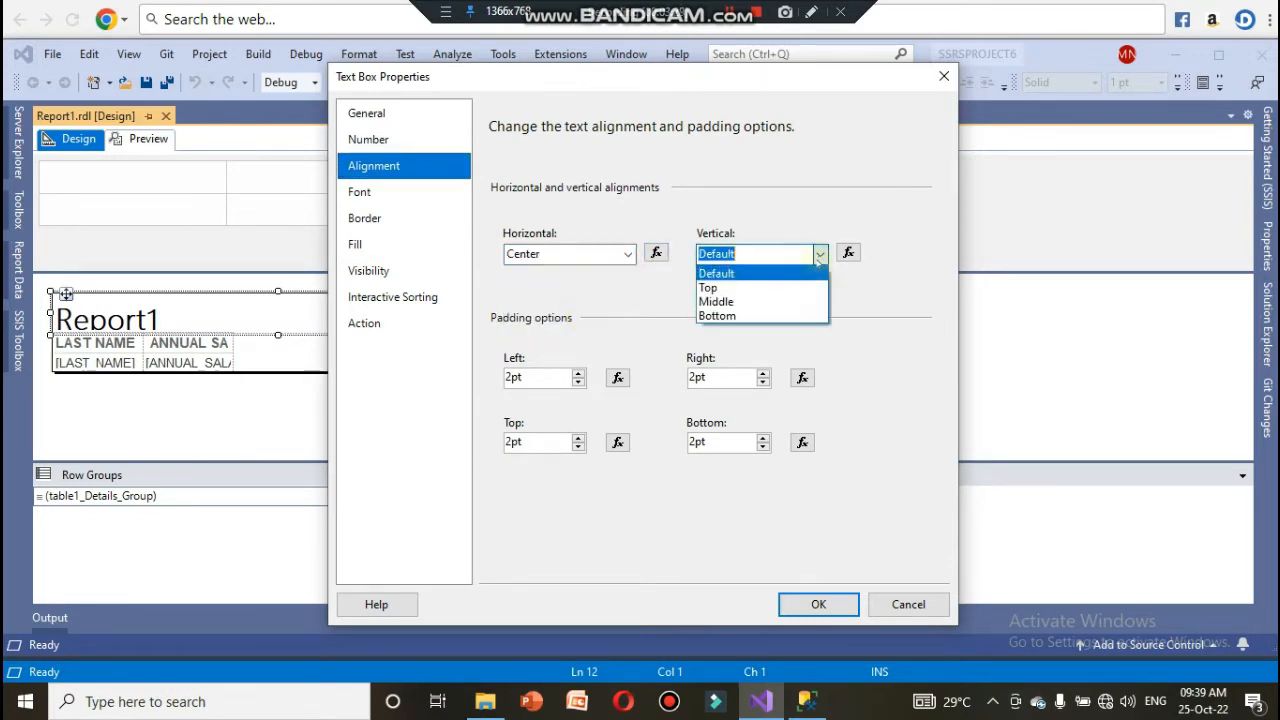
pyautogui.click(760, 302)
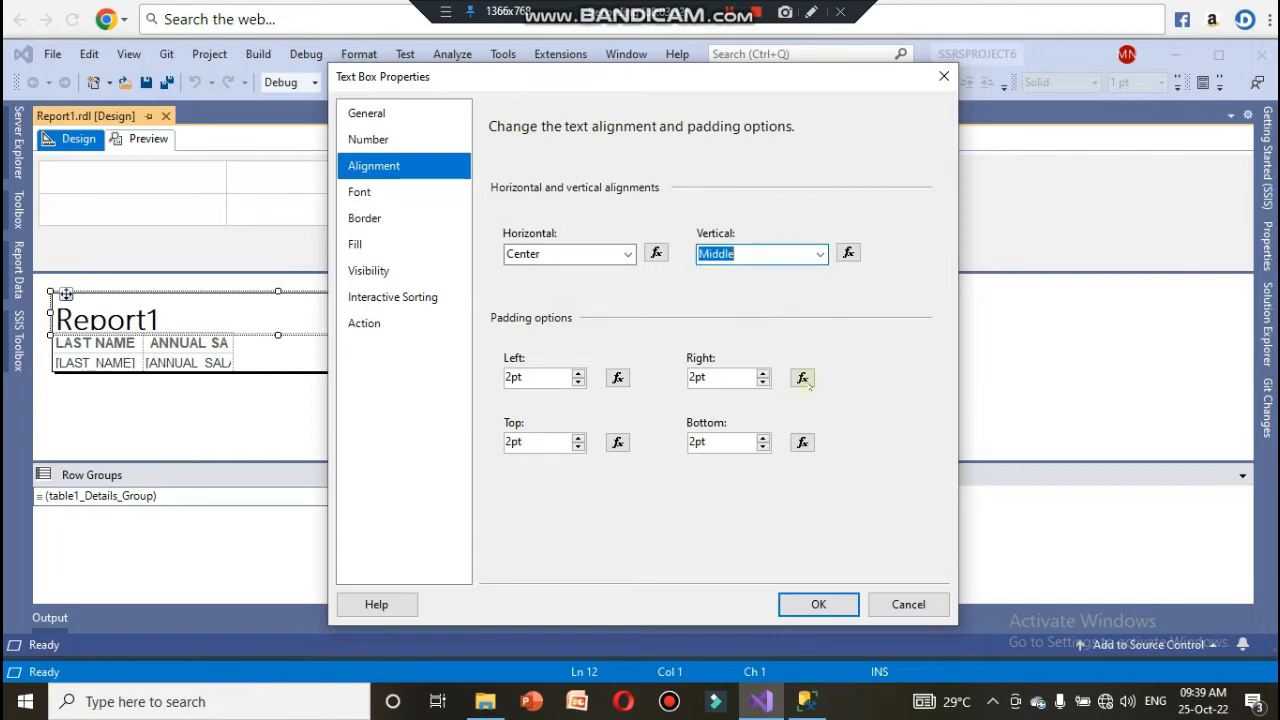
pyautogui.click(818, 605)
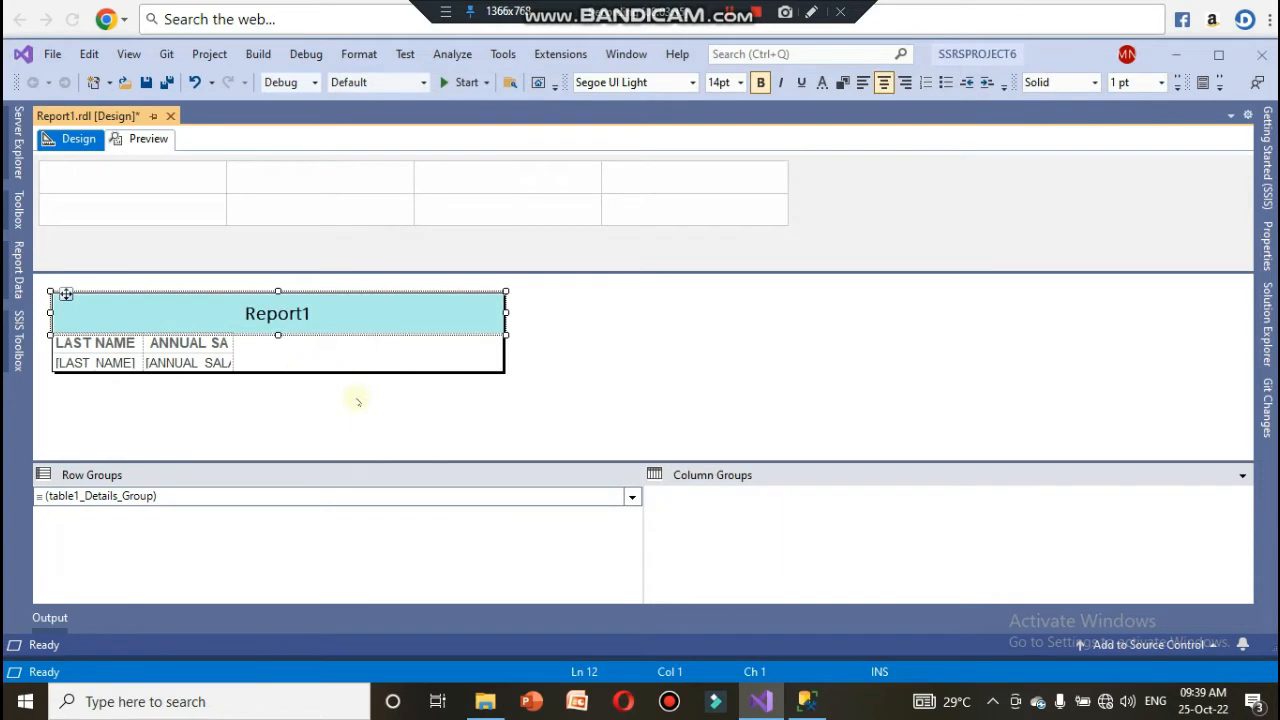
# - Replace the report title text with ANNUAL SALARY OF EMPLOYEE
pyautogui.click(313, 313)
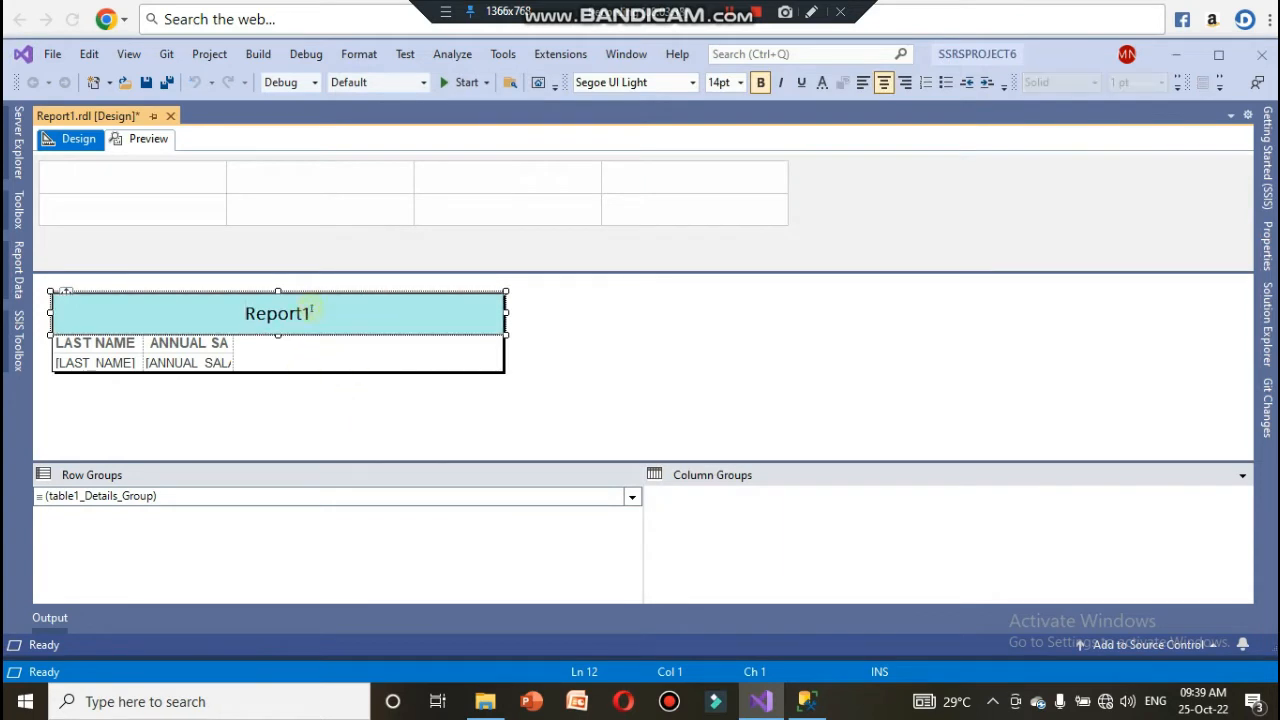
pyautogui.moveTo(313, 312); pyautogui.dragTo(219, 308)
pyautogui.write('ANNUAL S')
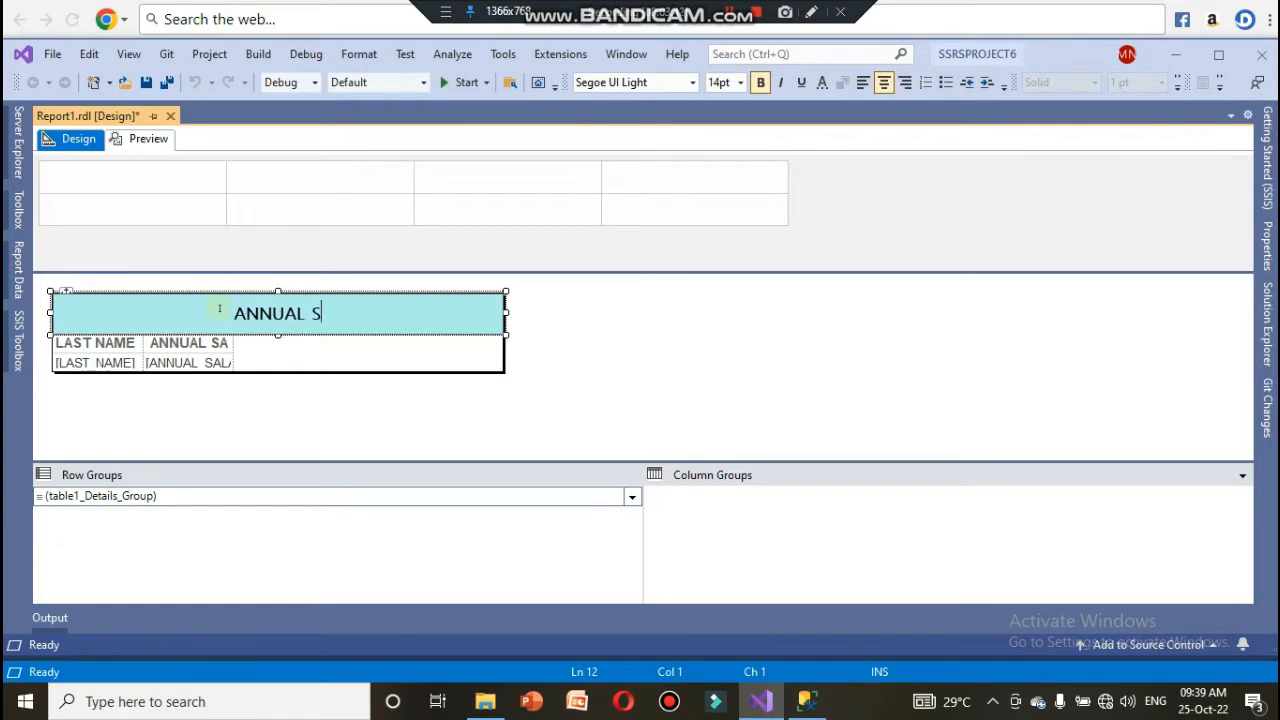
pyautogui.write('ALARY ')
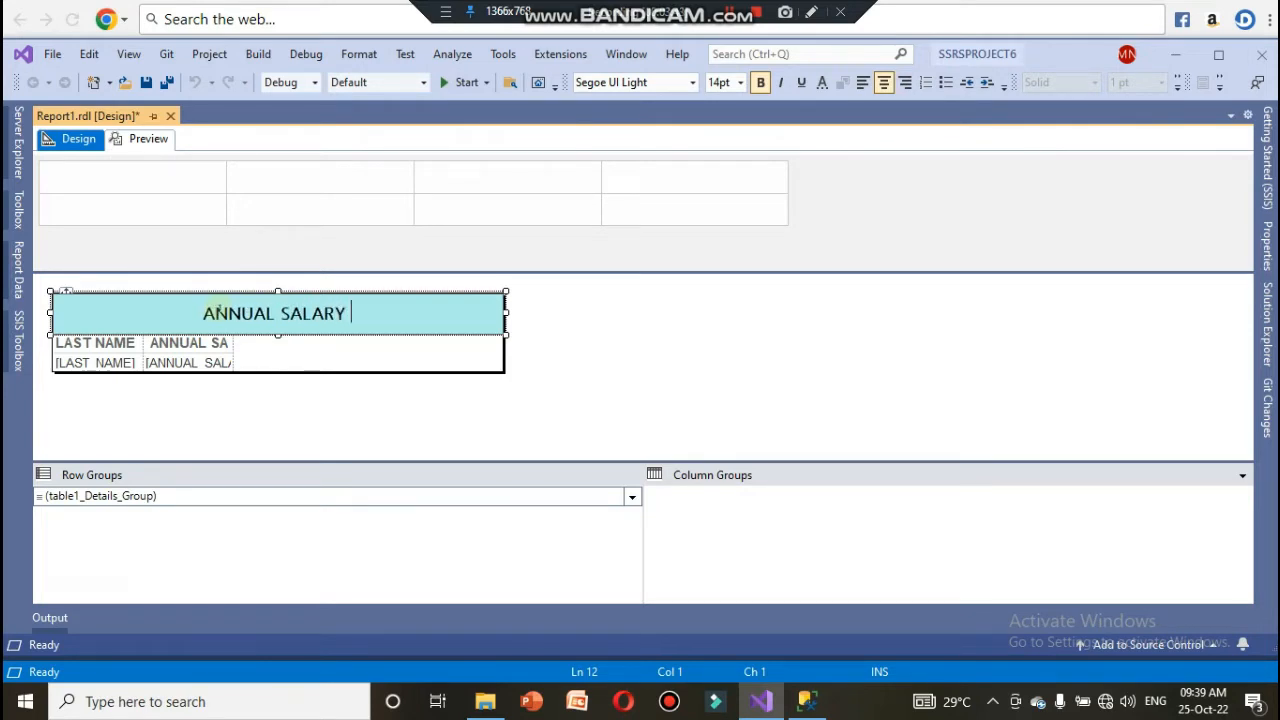
pyautogui.write('OF EMPLOYEE')
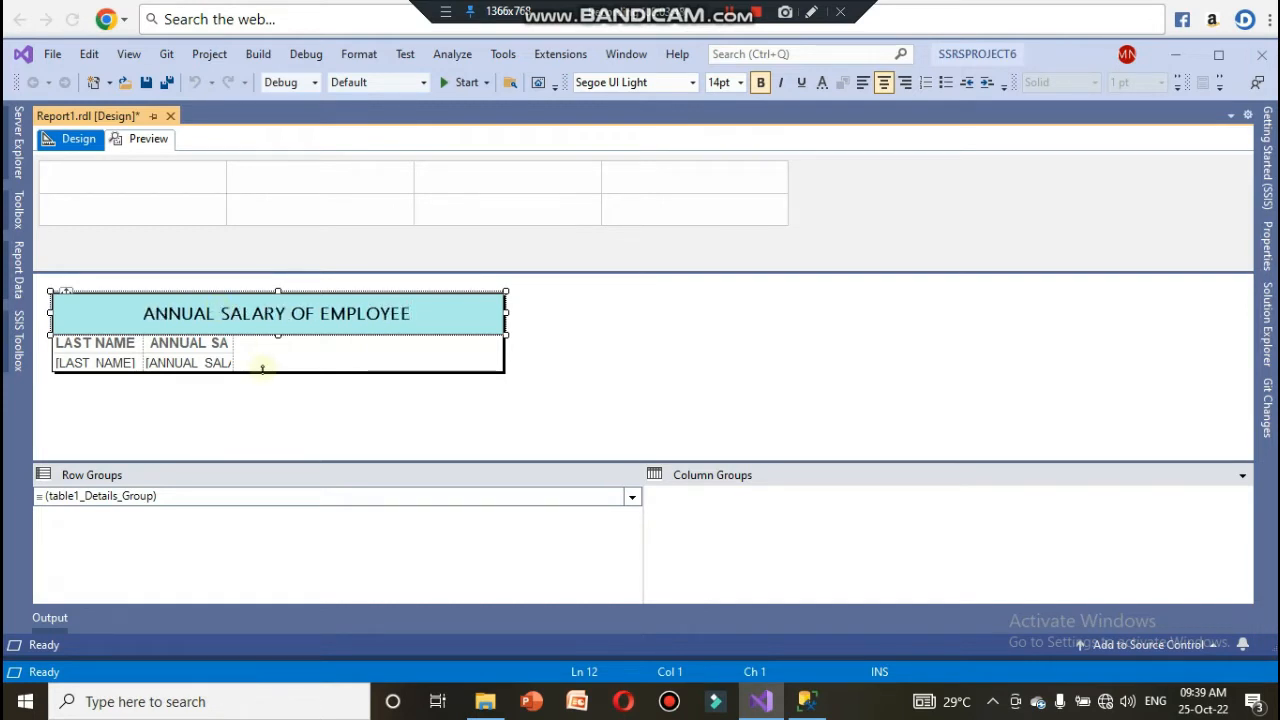
pyautogui.click(286, 391)
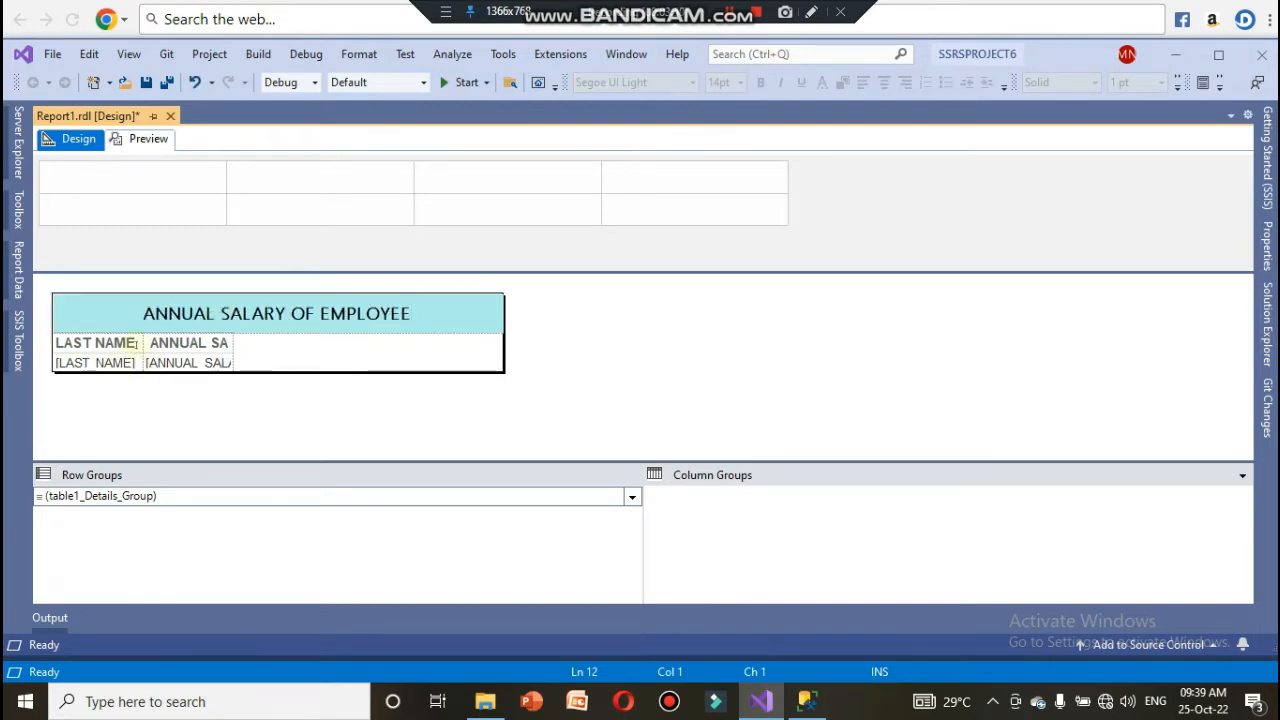
# - Widen the table's LAST NAME column slightly and stretch the ANNUAL SALARY column so the table spans about the title's width
pyautogui.click(142, 343)
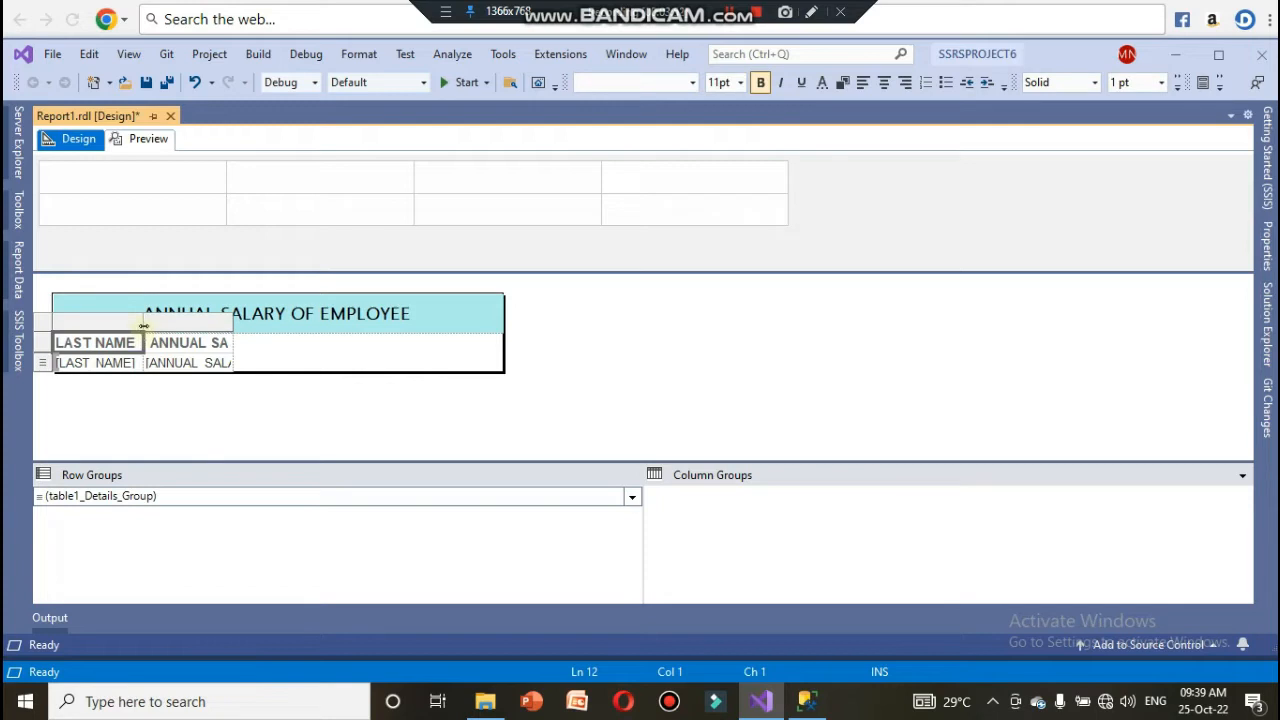
pyautogui.moveTo(143, 323); pyautogui.dragTo(160, 323)
pyautogui.click(200, 320)
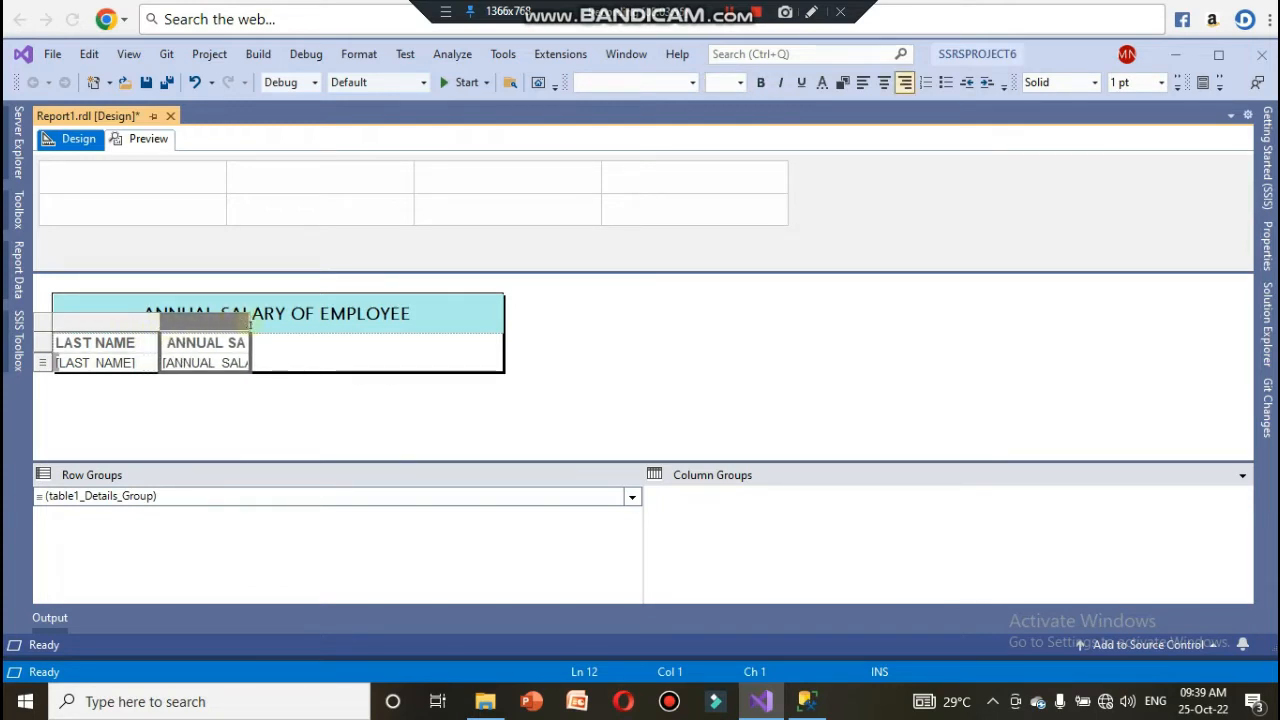
pyautogui.moveTo(247, 325); pyautogui.dragTo(504, 332)
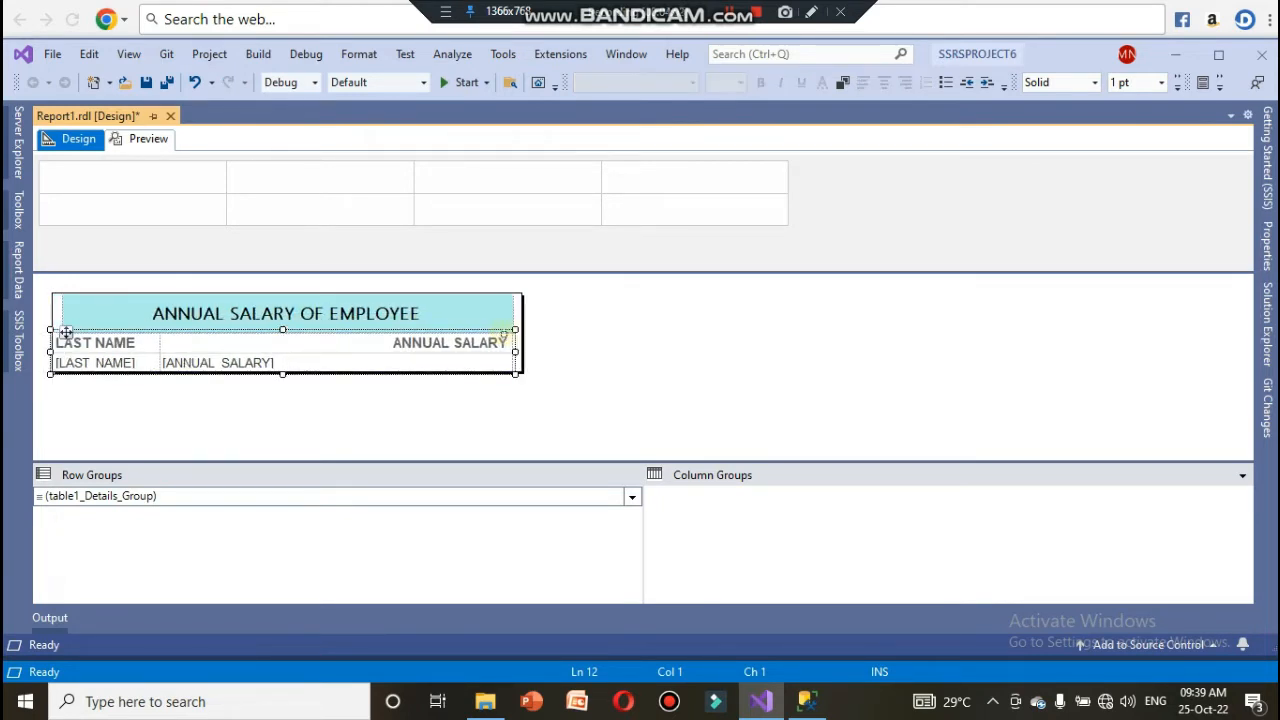
pyautogui.click(530, 353)
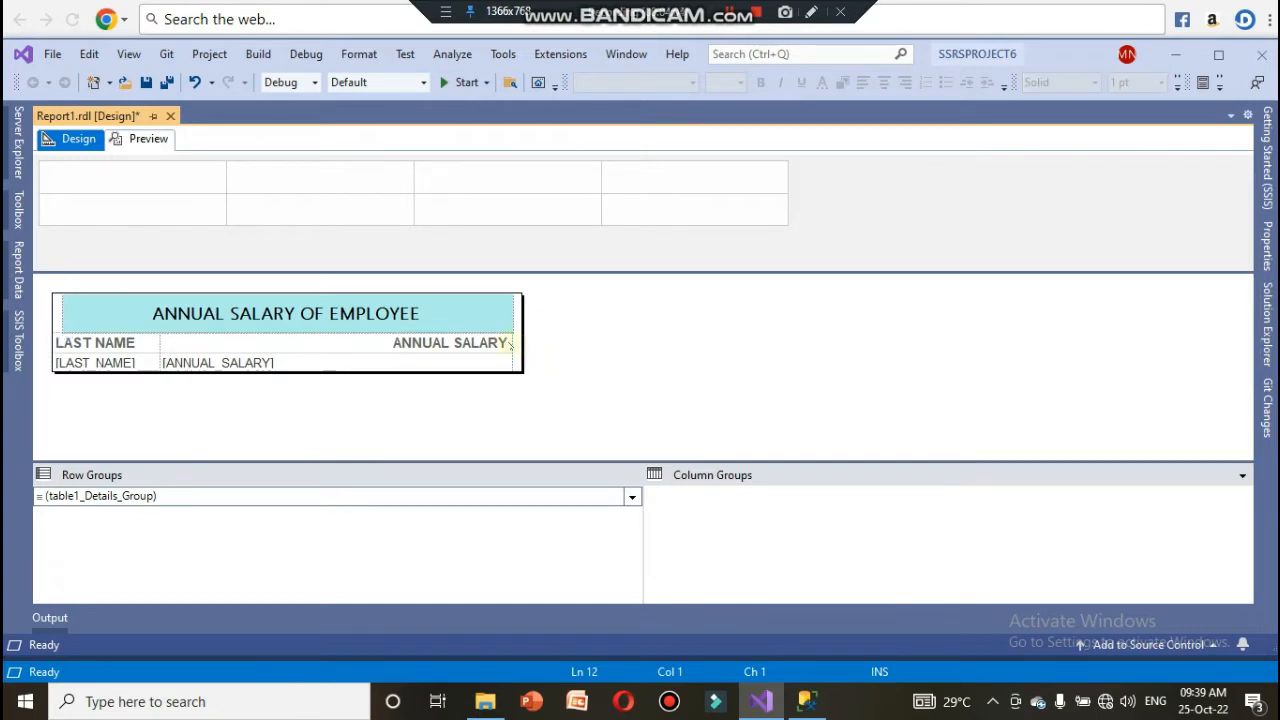
pyautogui.click(506, 343)
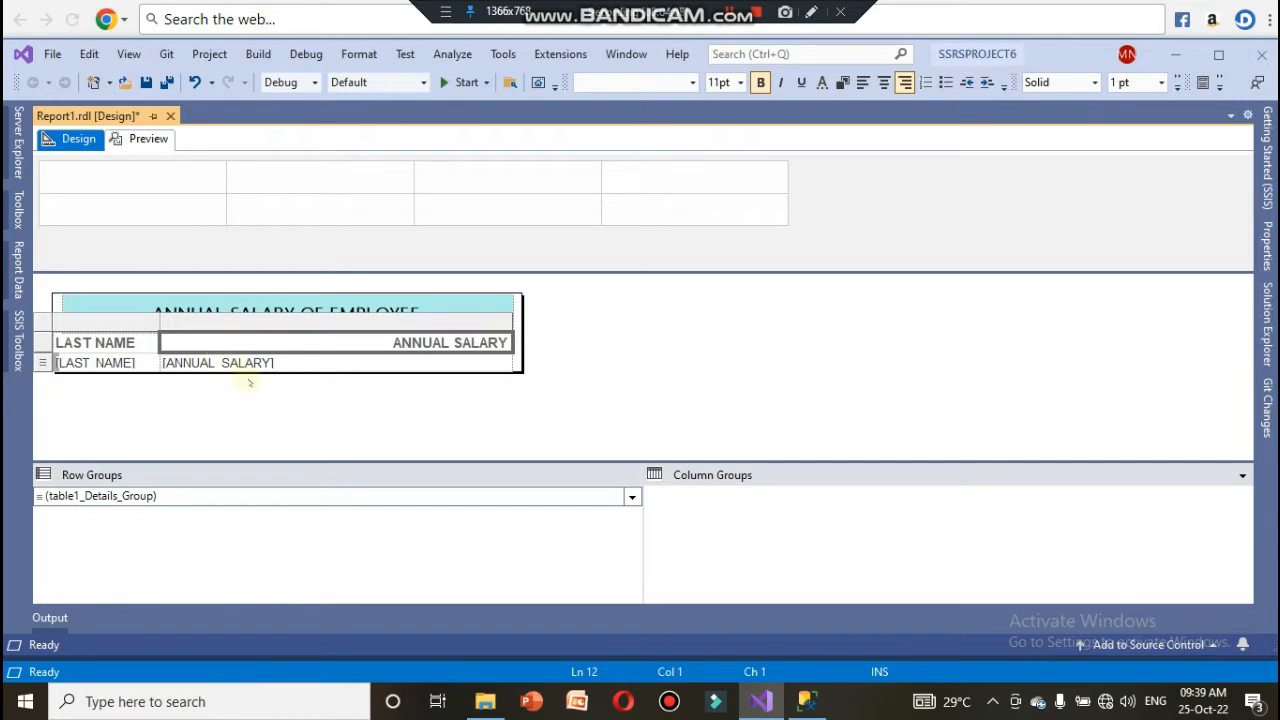
pyautogui.click(250, 382)
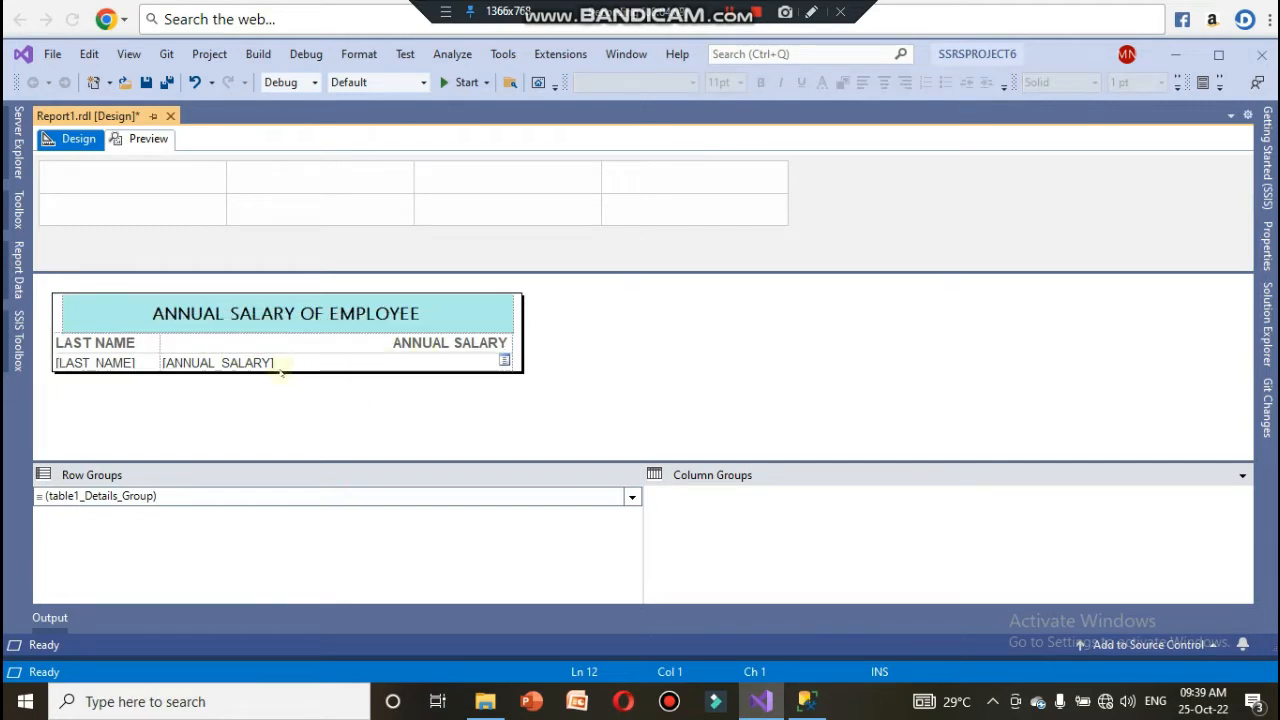
pyautogui.click(136, 345)
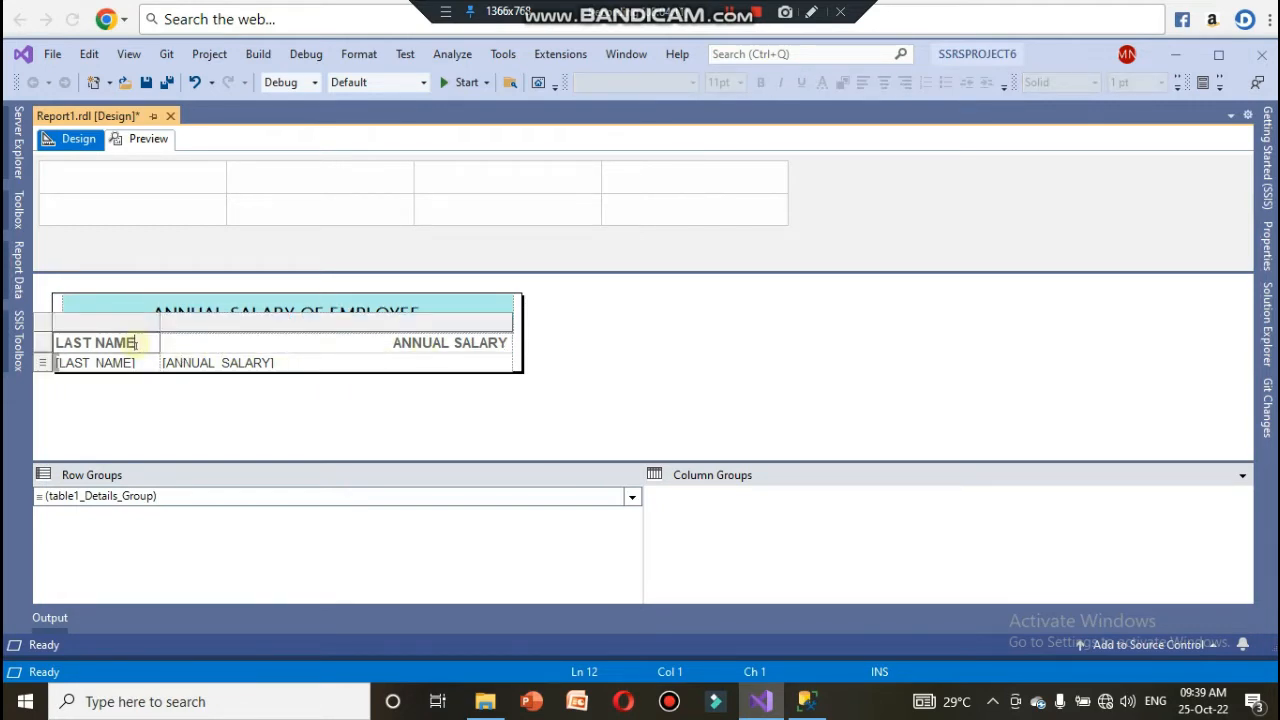
pyautogui.click(203, 396)
# - Set the background color of all four table cells, headers and data fields, to light green
pyautogui.click(130, 344)
pyautogui.keyDown('ctrl'); pyautogui.click(182, 344); pyautogui.keyUp('ctrl')
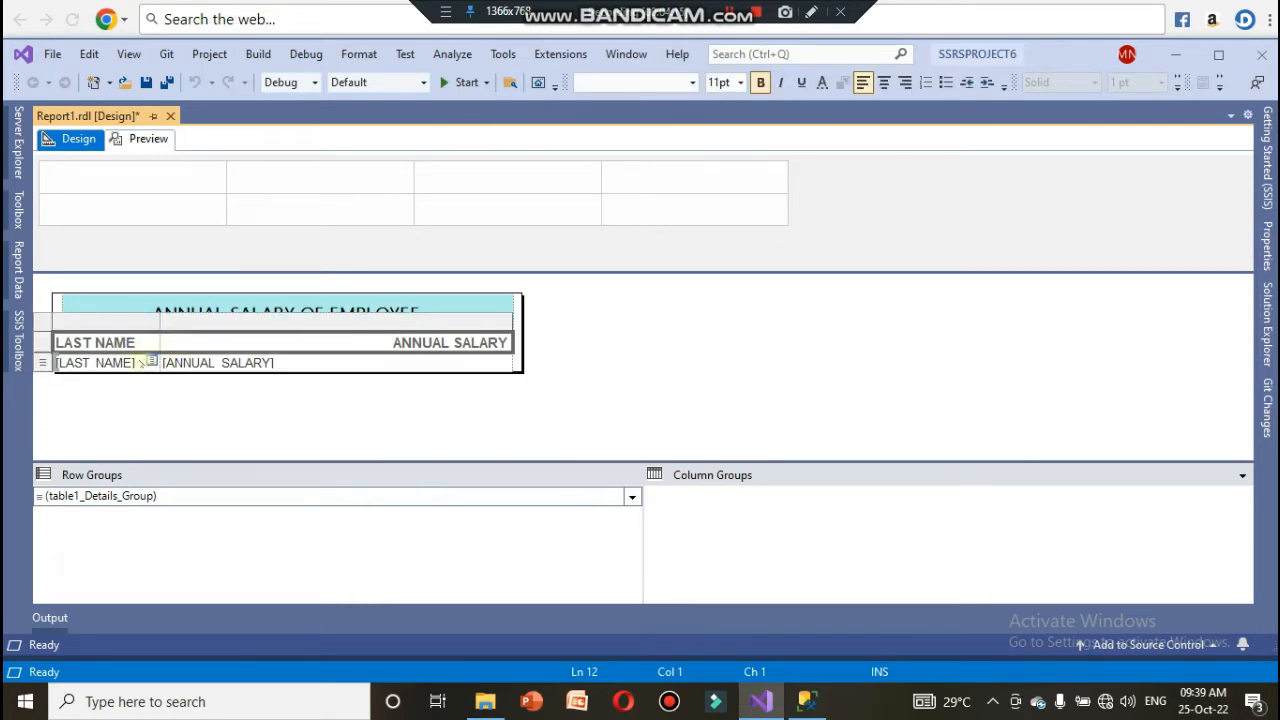
pyautogui.keyDown('ctrl'); pyautogui.click(143, 364); pyautogui.keyUp('ctrl')
pyautogui.keyDown('ctrl'); pyautogui.click(176, 362); pyautogui.keyUp('ctrl')
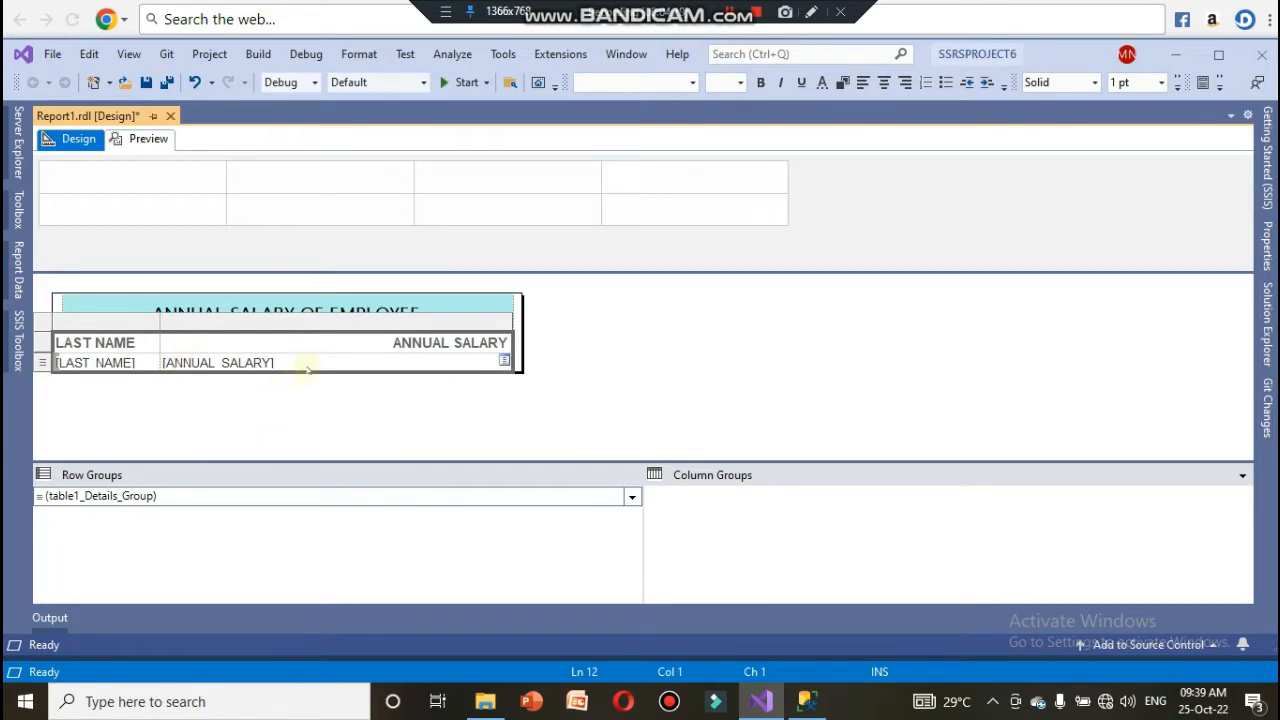
pyautogui.rightClick(313, 367)
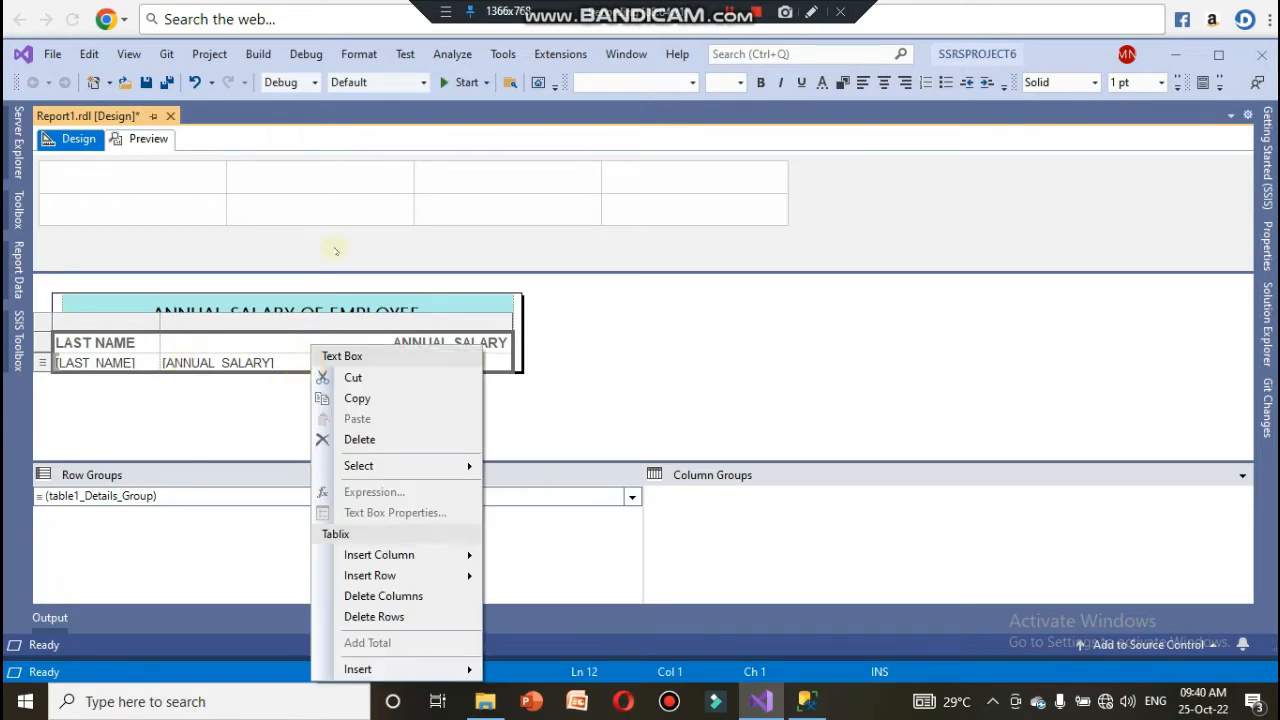
pyautogui.click(361, 57)
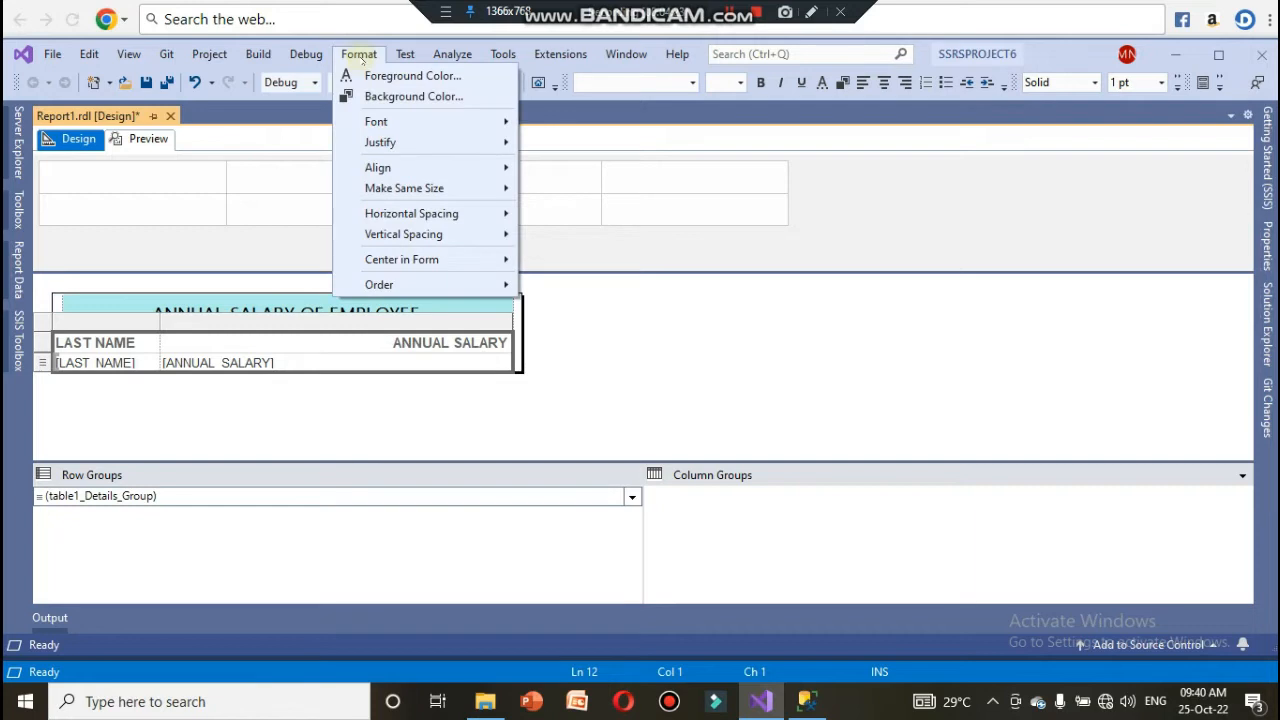
pyautogui.click(390, 95)
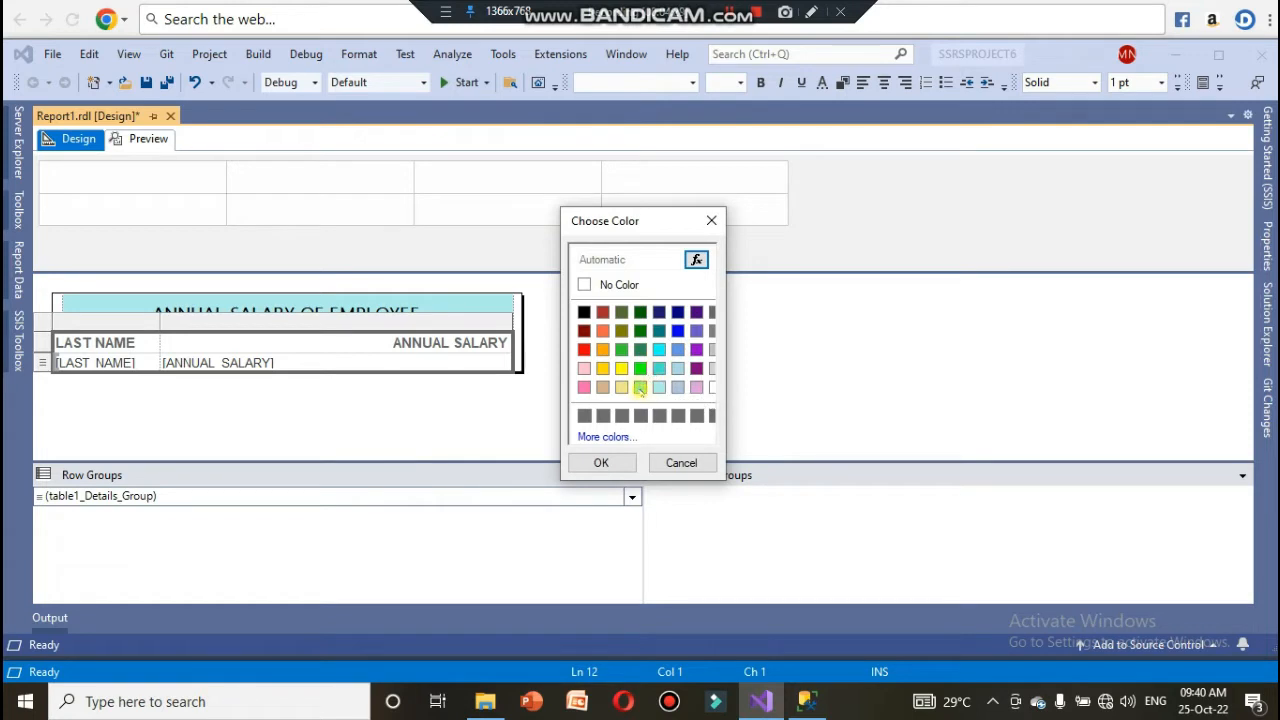
pyautogui.click(640, 387)
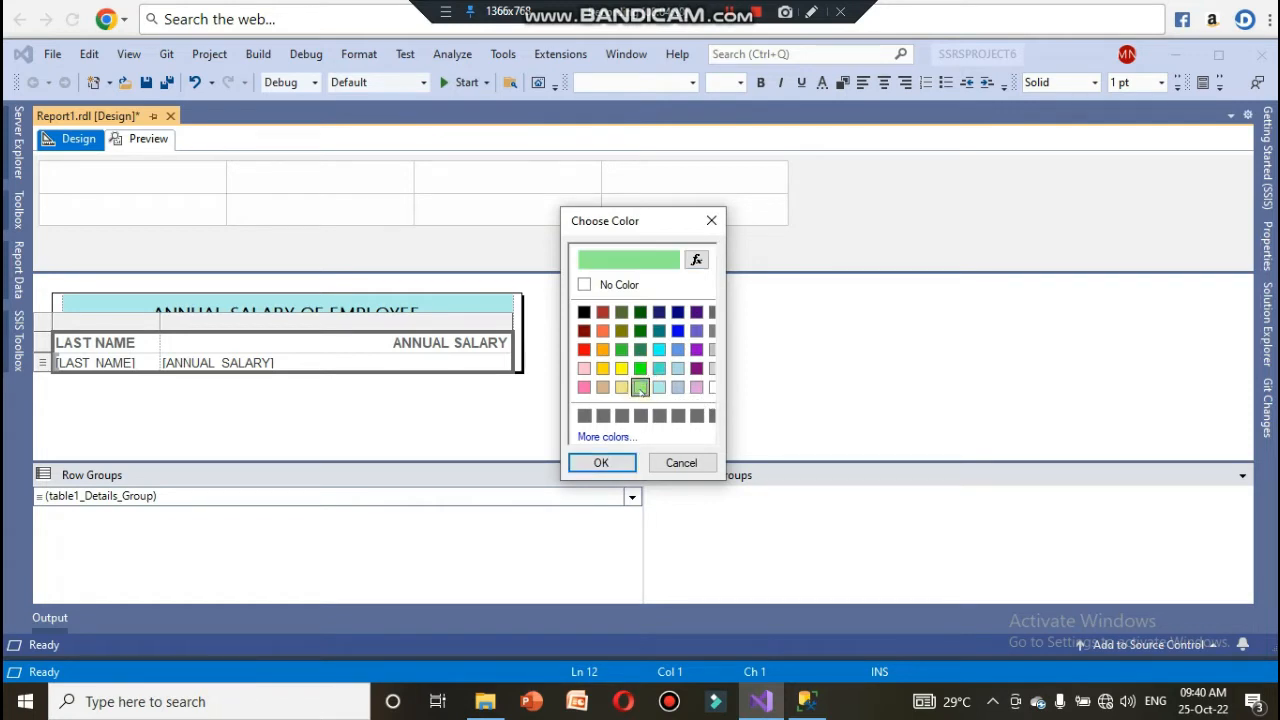
pyautogui.click(601, 462)
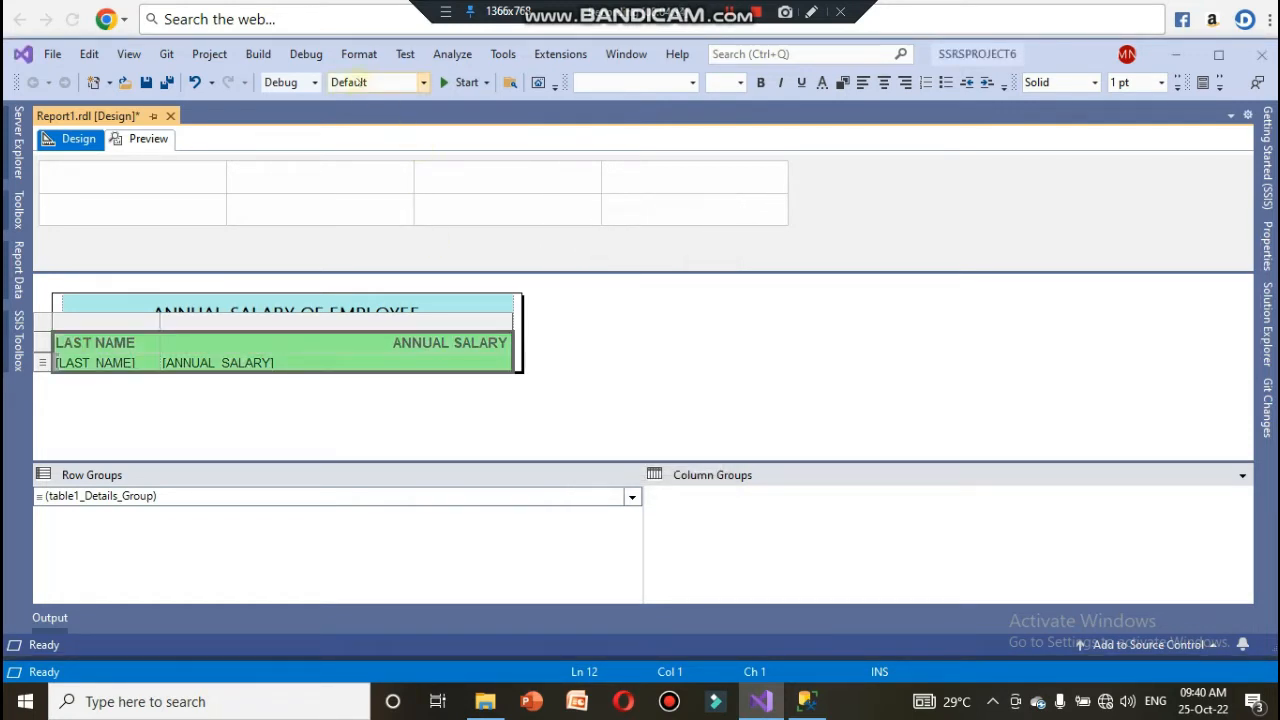
# - Center the text horizontally in all four cells of the table
pyautogui.click(366, 54)
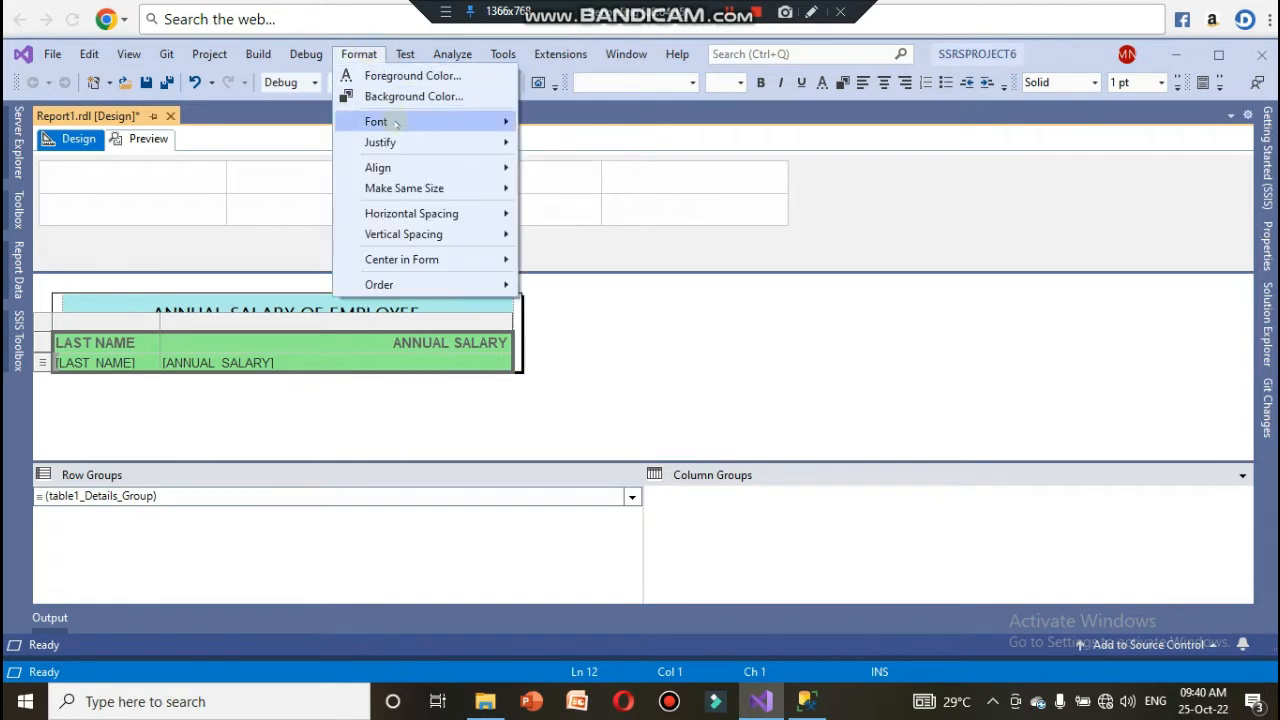
pyautogui.moveTo(408, 142)
pyautogui.click(558, 165)
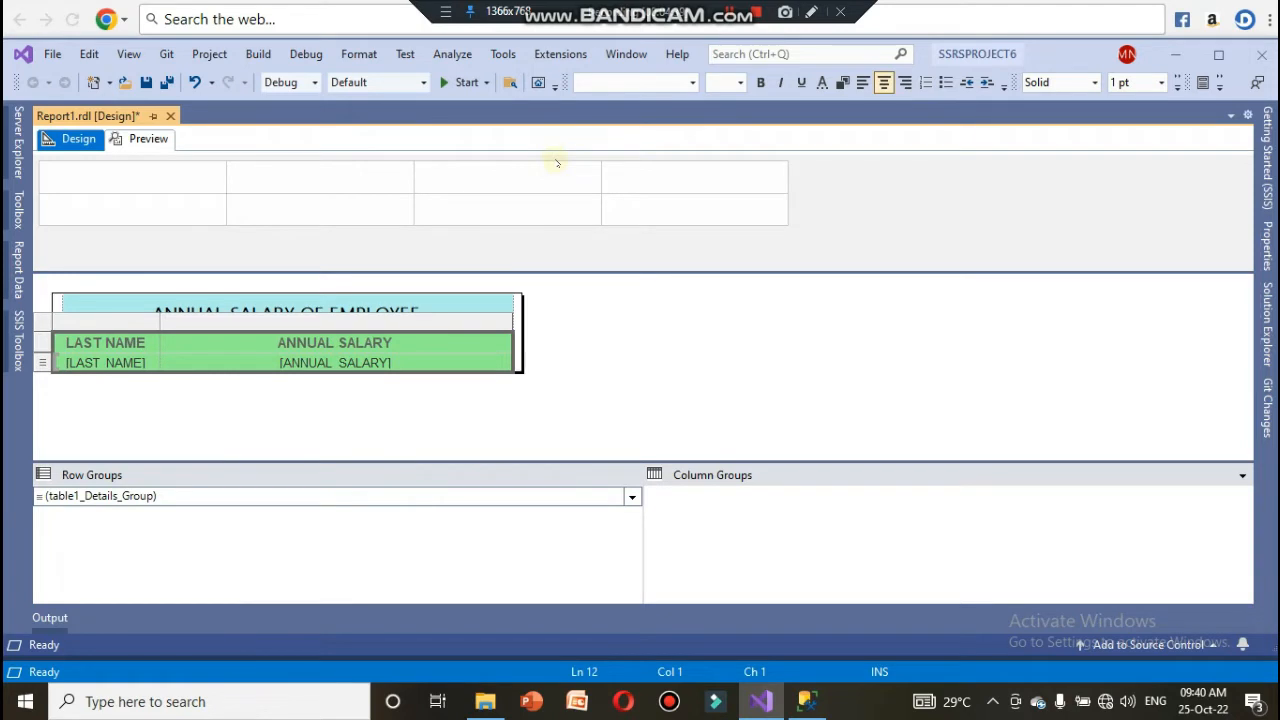
pyautogui.click(554, 326)
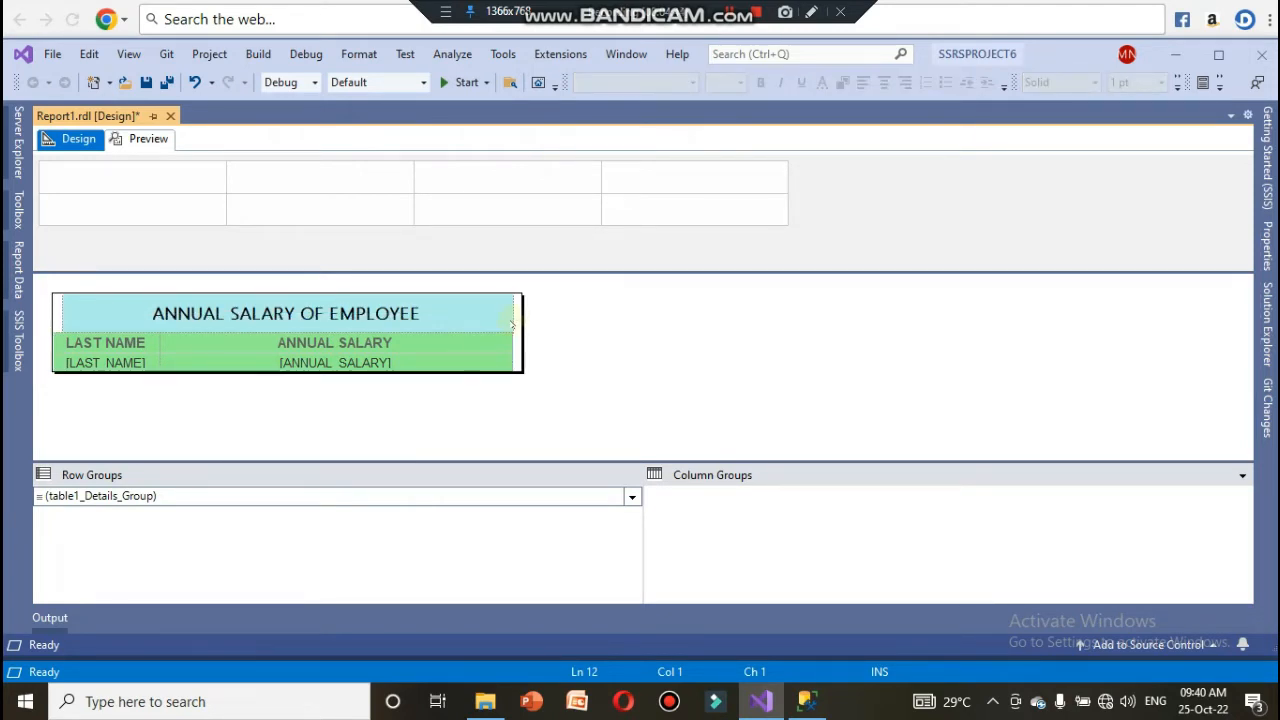
# - Widen the title box and the table's ANNUAL SALARY column to the right edge of the report body
pyautogui.click(512, 324)
pyautogui.moveTo(515, 313); pyautogui.dragTo(522, 313)
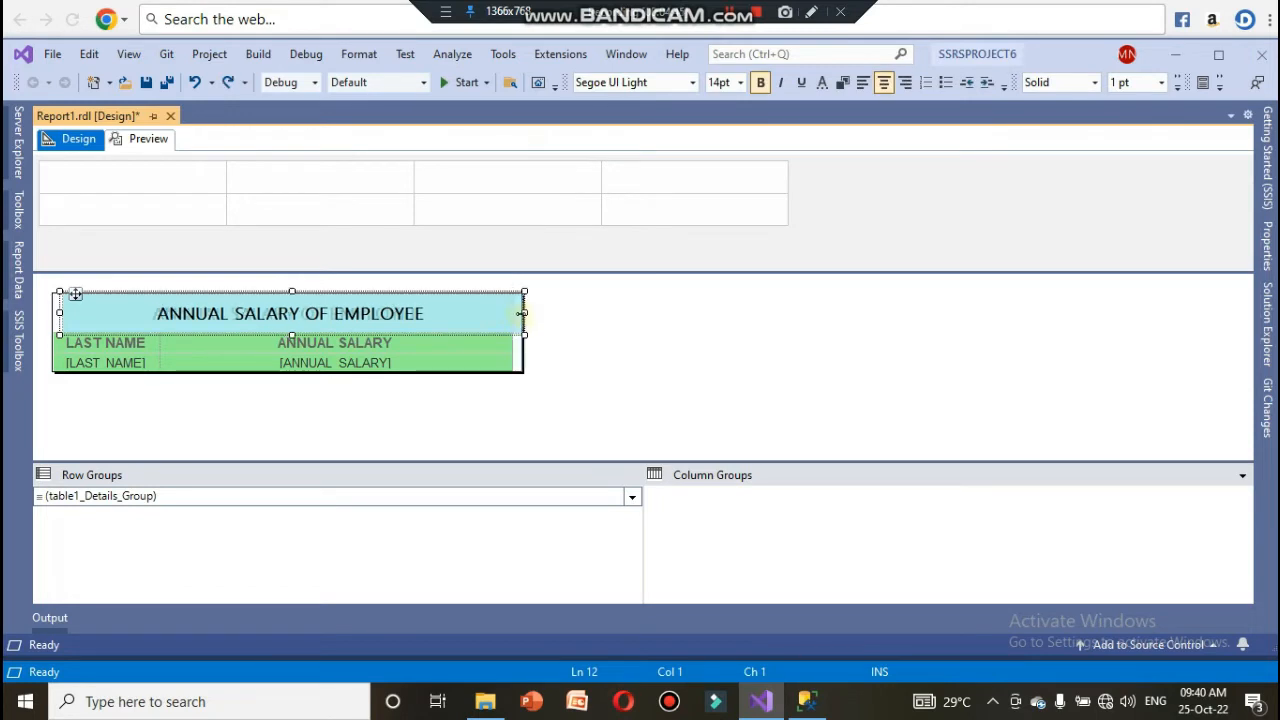
pyautogui.click(505, 361)
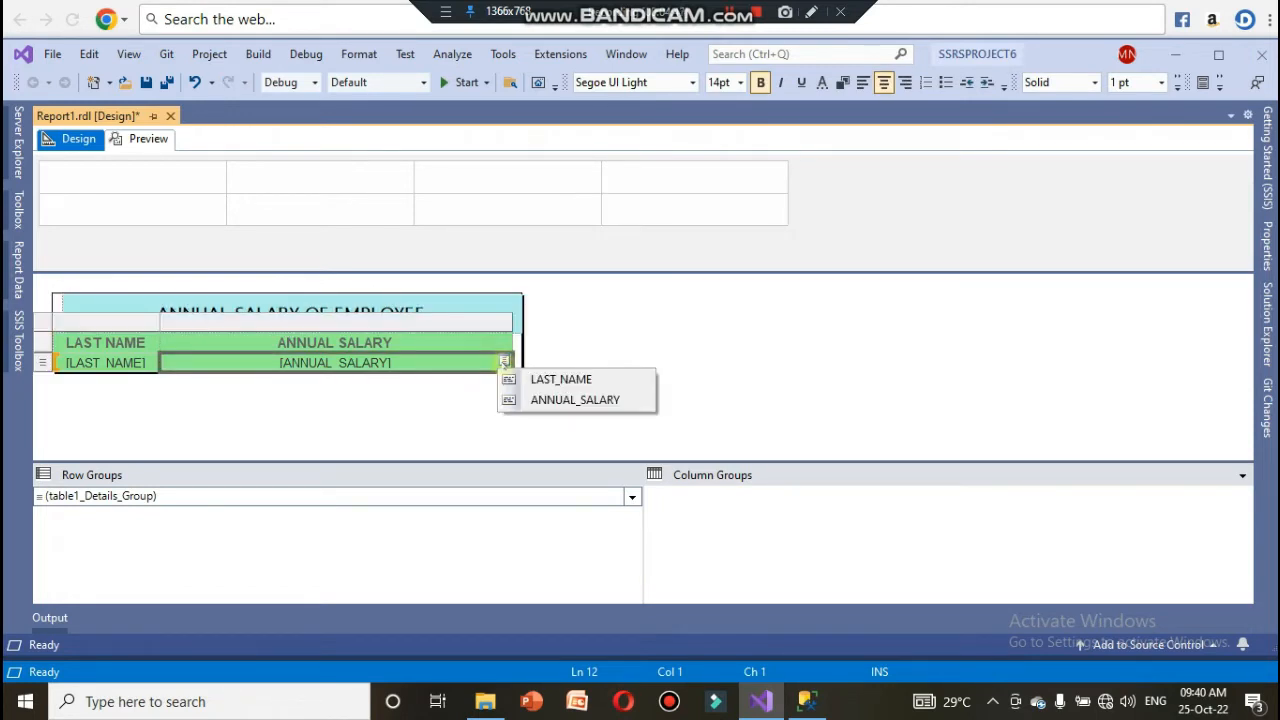
pyautogui.click(466, 409)
pyautogui.click(489, 350)
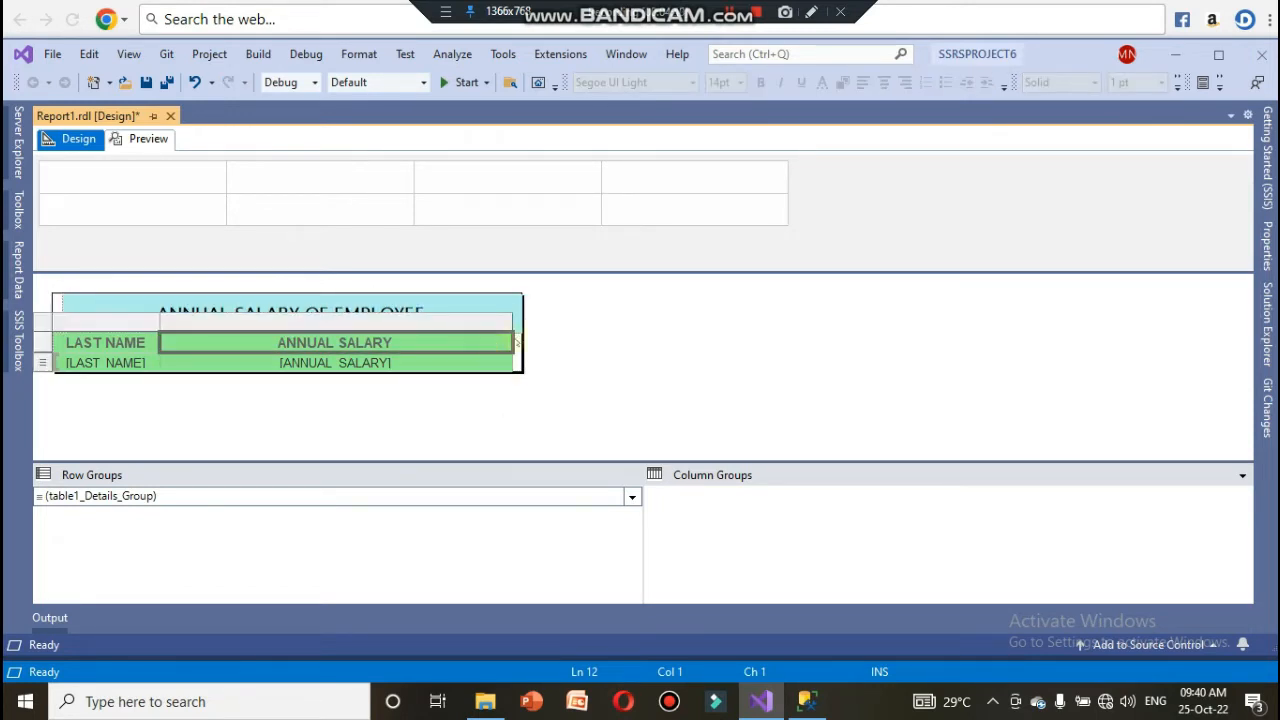
pyautogui.click(487, 390)
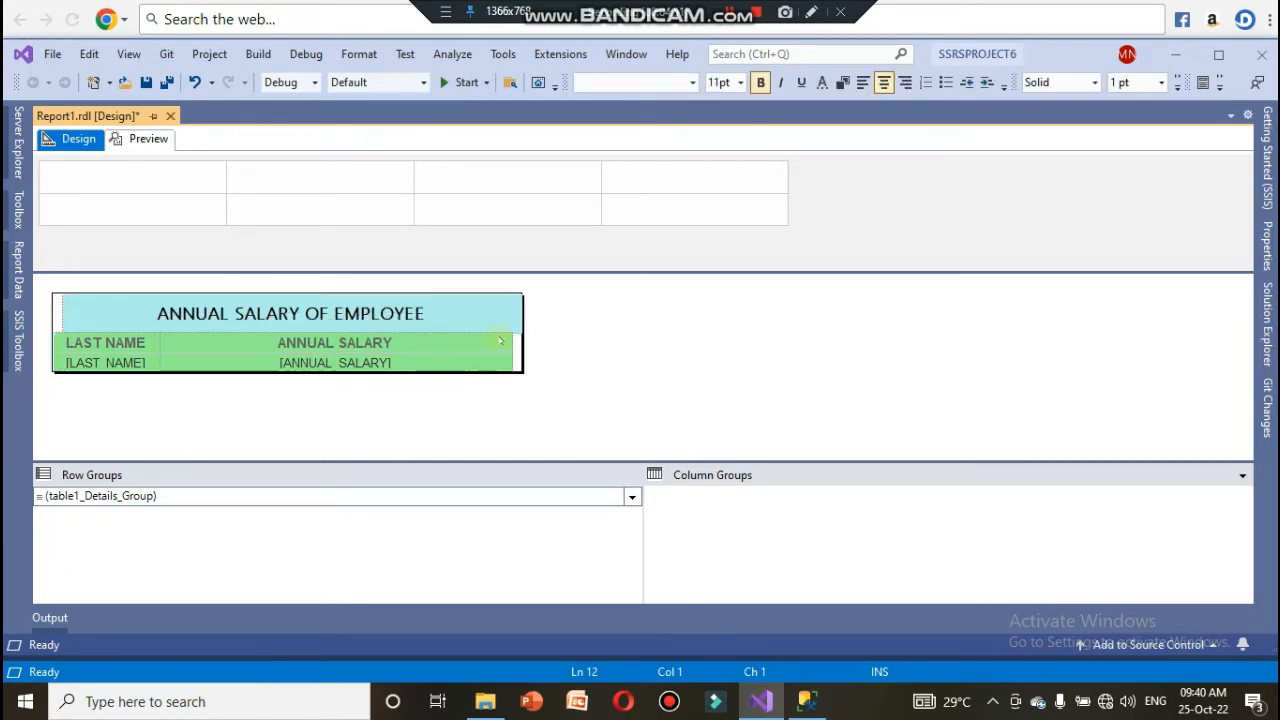
pyautogui.click(513, 346)
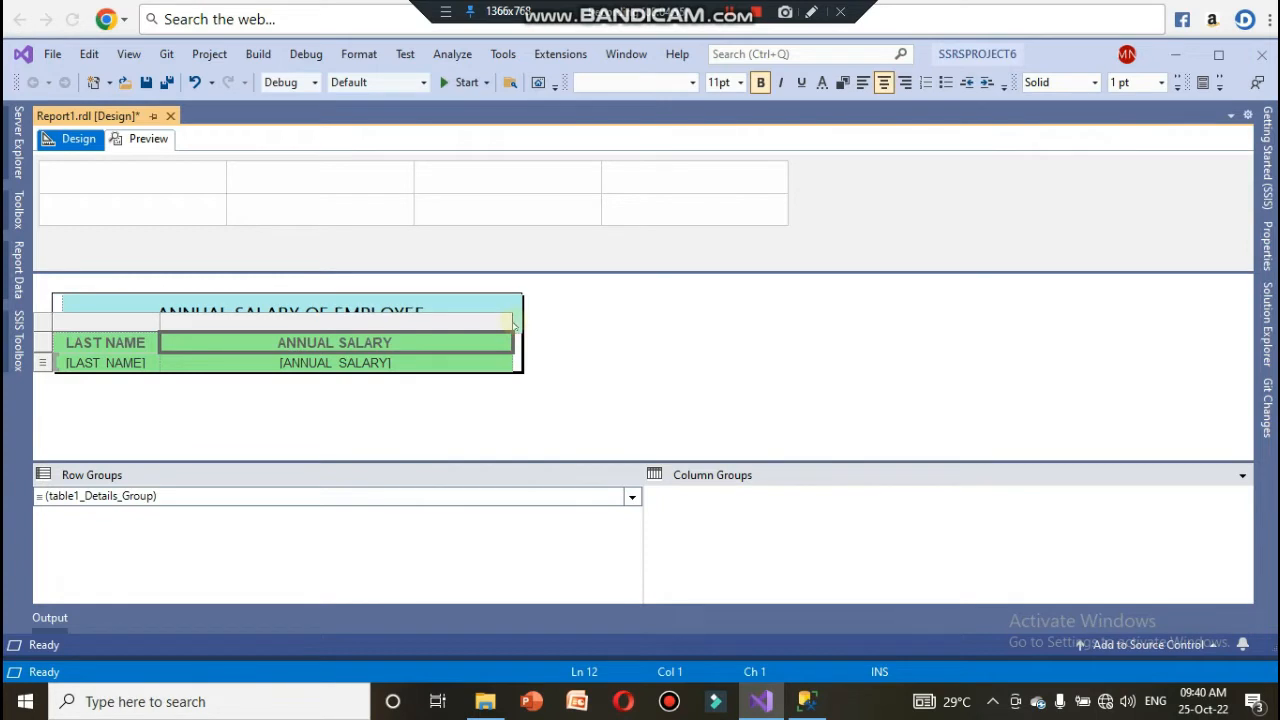
pyautogui.click(512, 321)
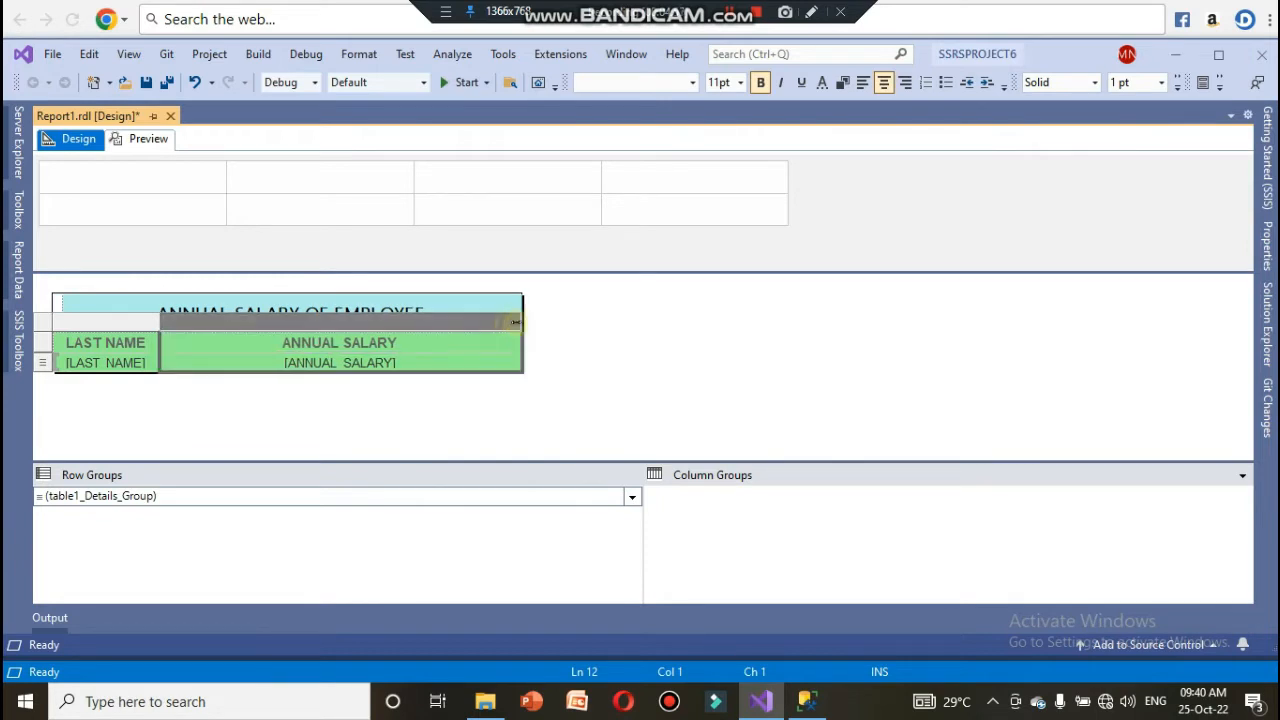
pyautogui.click(658, 373)
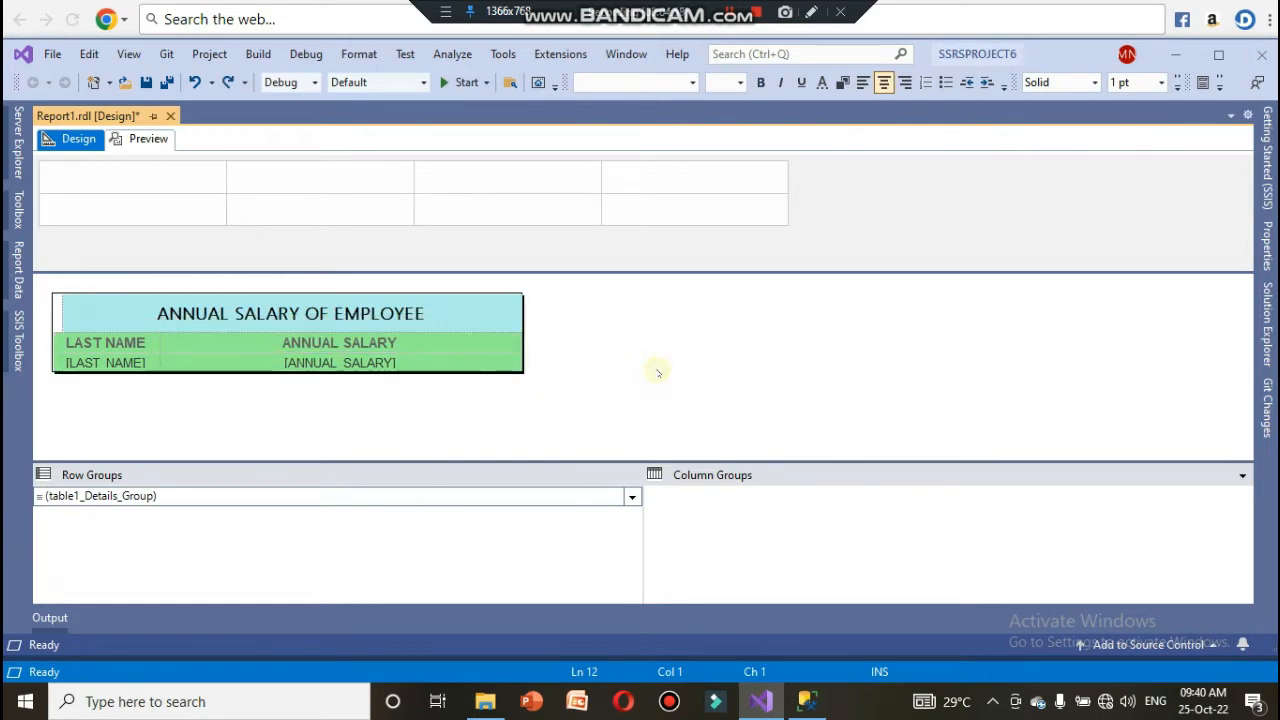
# - Extend the title box to the left edge of the report body, and preview the formatted report
pyautogui.click(112, 318)
pyautogui.click(65, 294)
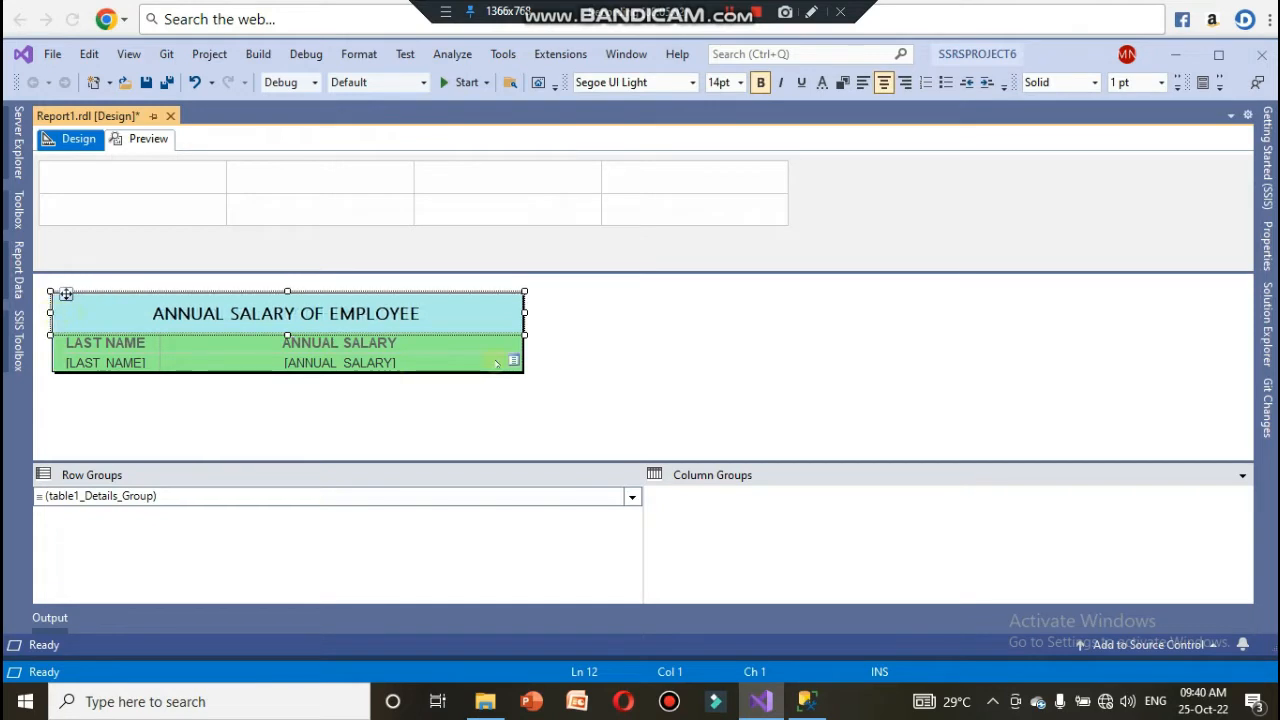
pyautogui.click(575, 409)
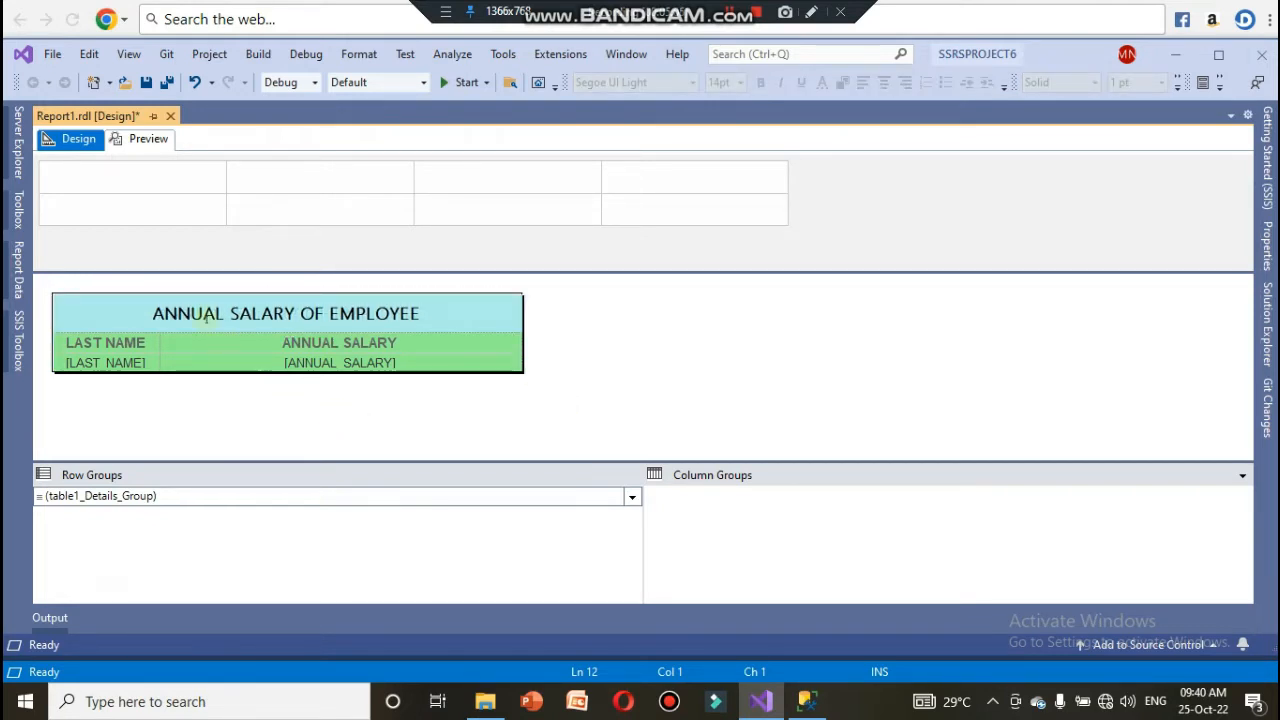
pyautogui.click(150, 141)
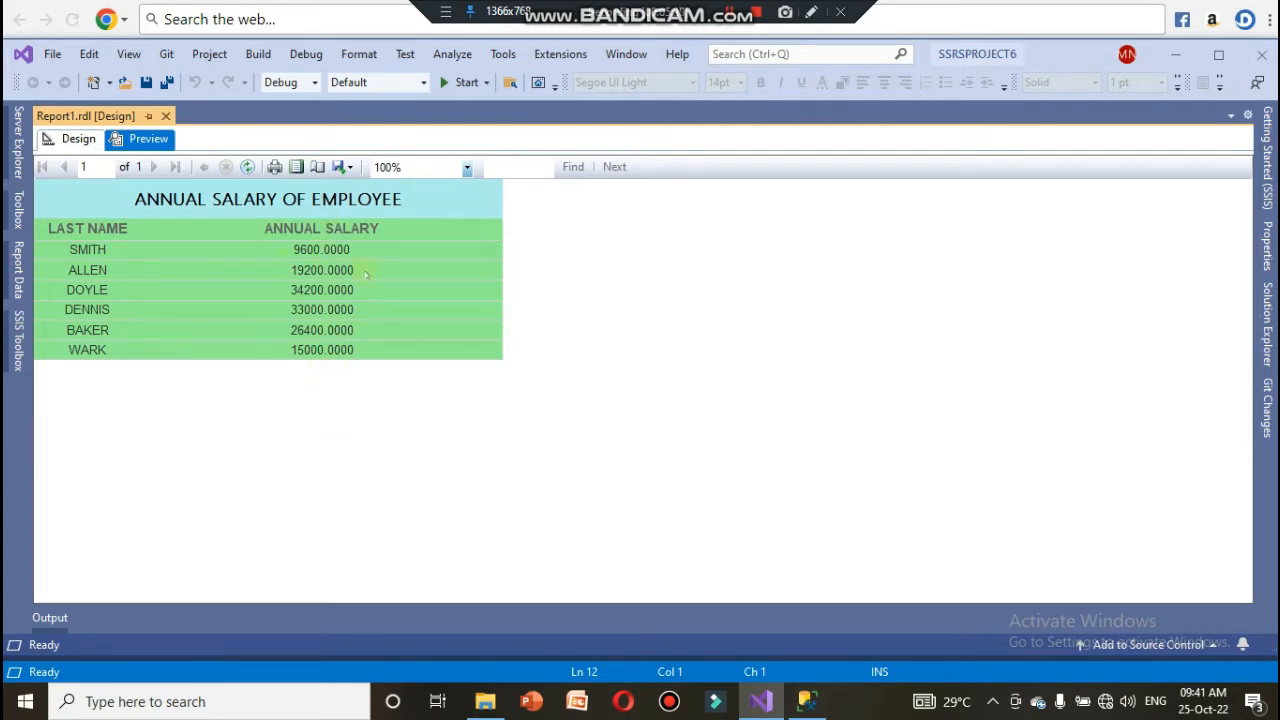
pyautogui.click(78, 139)
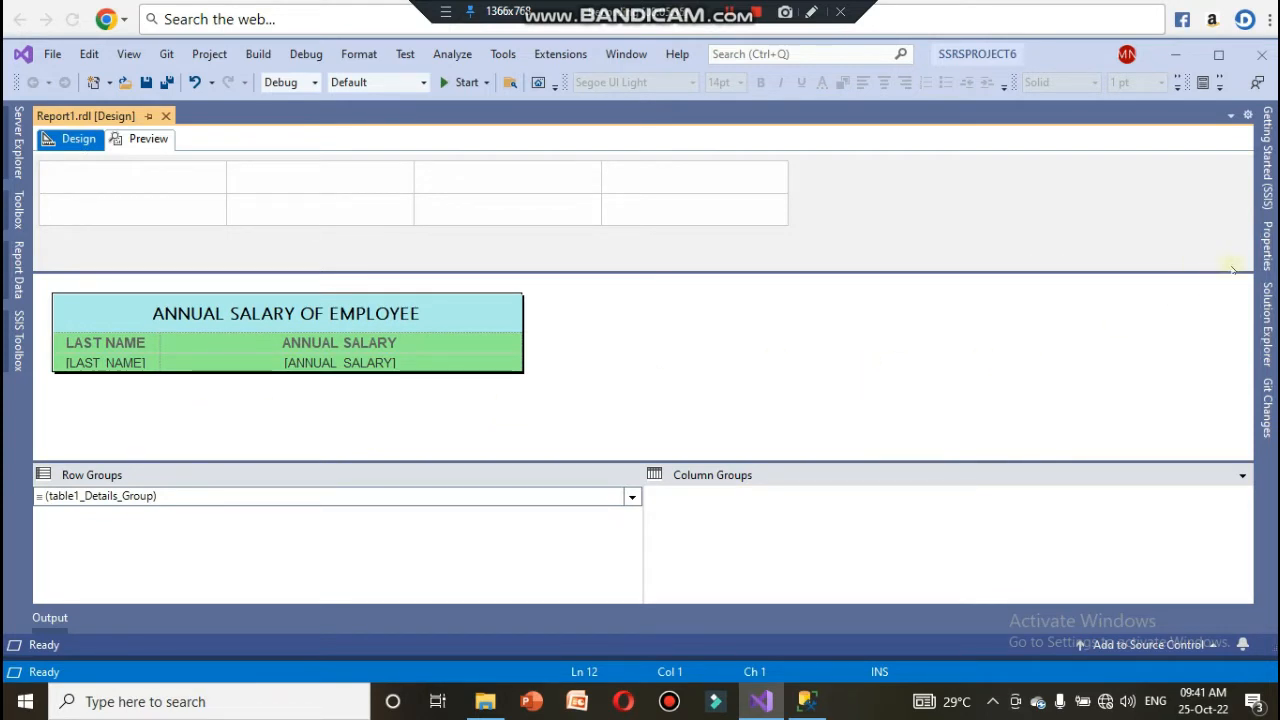
# - Start a new report in the project's Reports folder and proceed to the Report Wizard's data source selection
pyautogui.click(1266, 305)
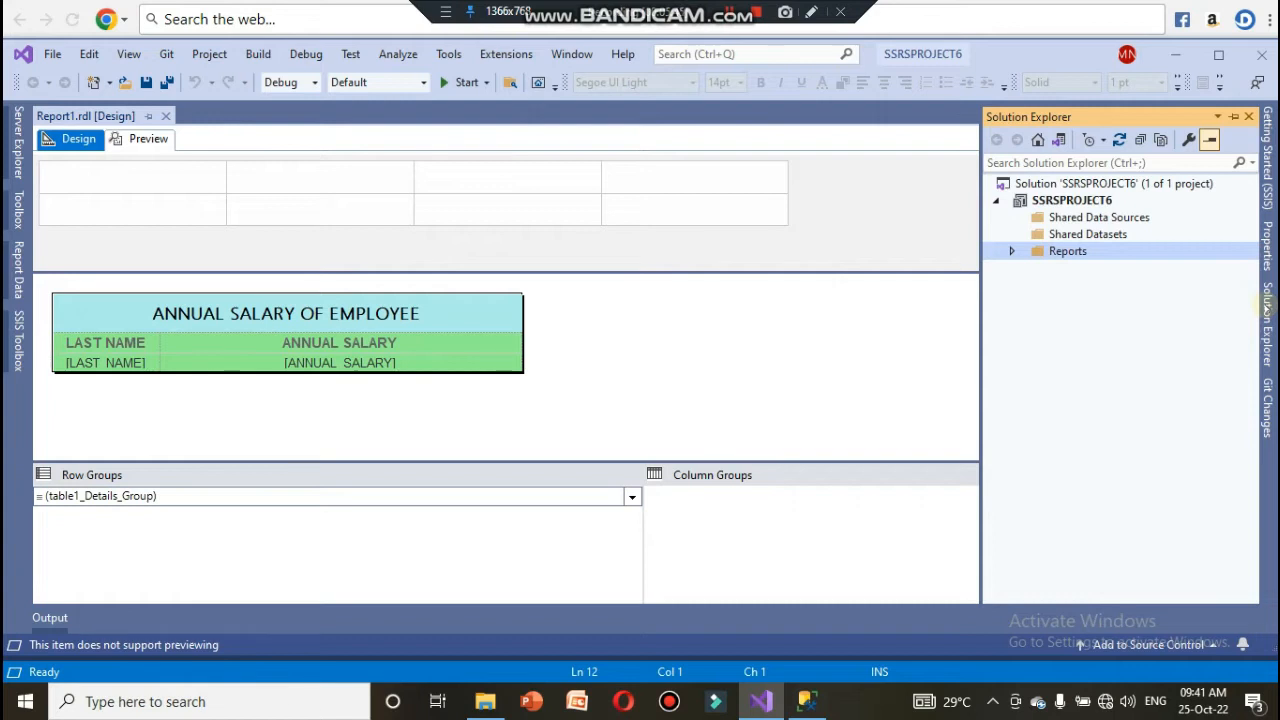
pyautogui.click(1011, 252)
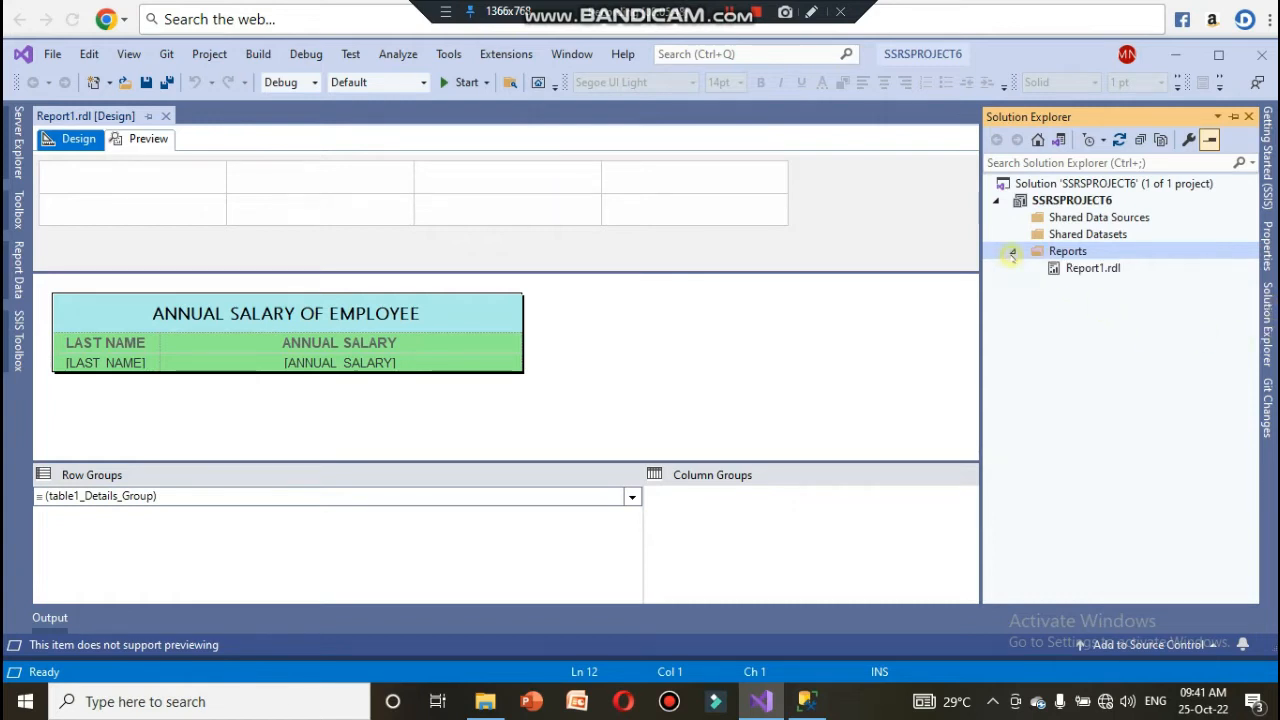
pyautogui.rightClick(1049, 249)
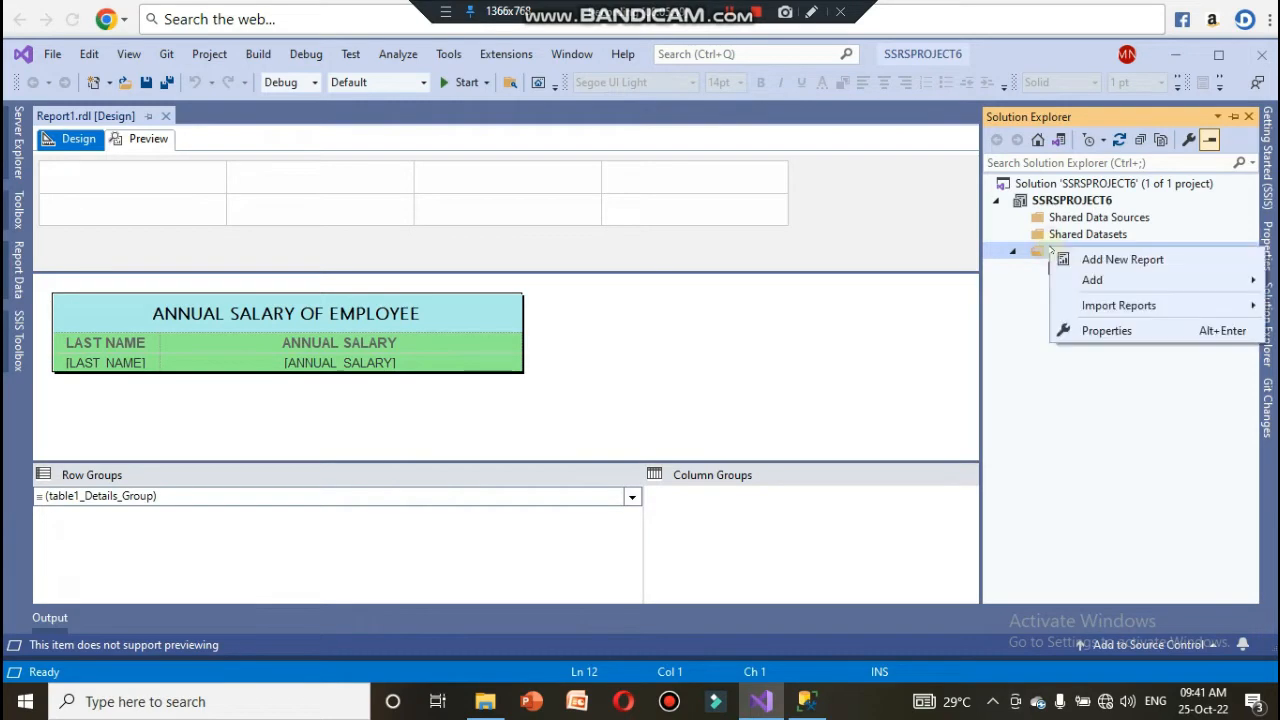
pyautogui.click(1081, 259)
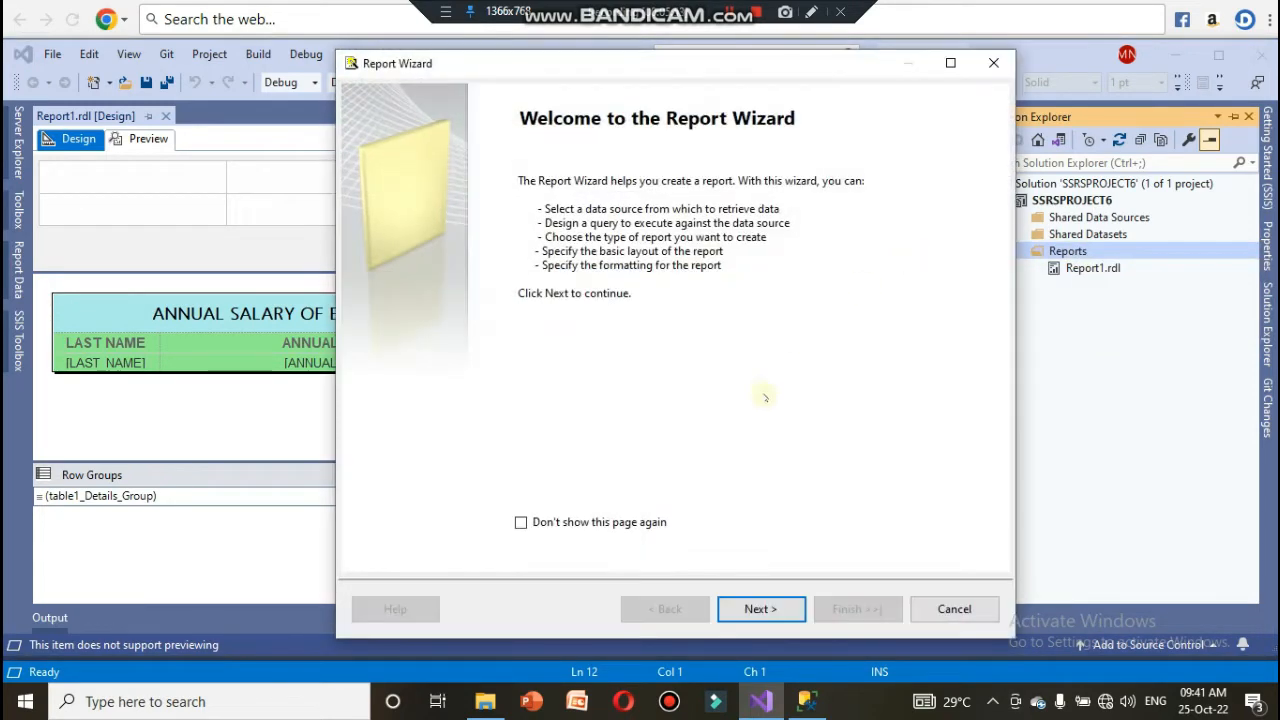
pyautogui.click(761, 608)
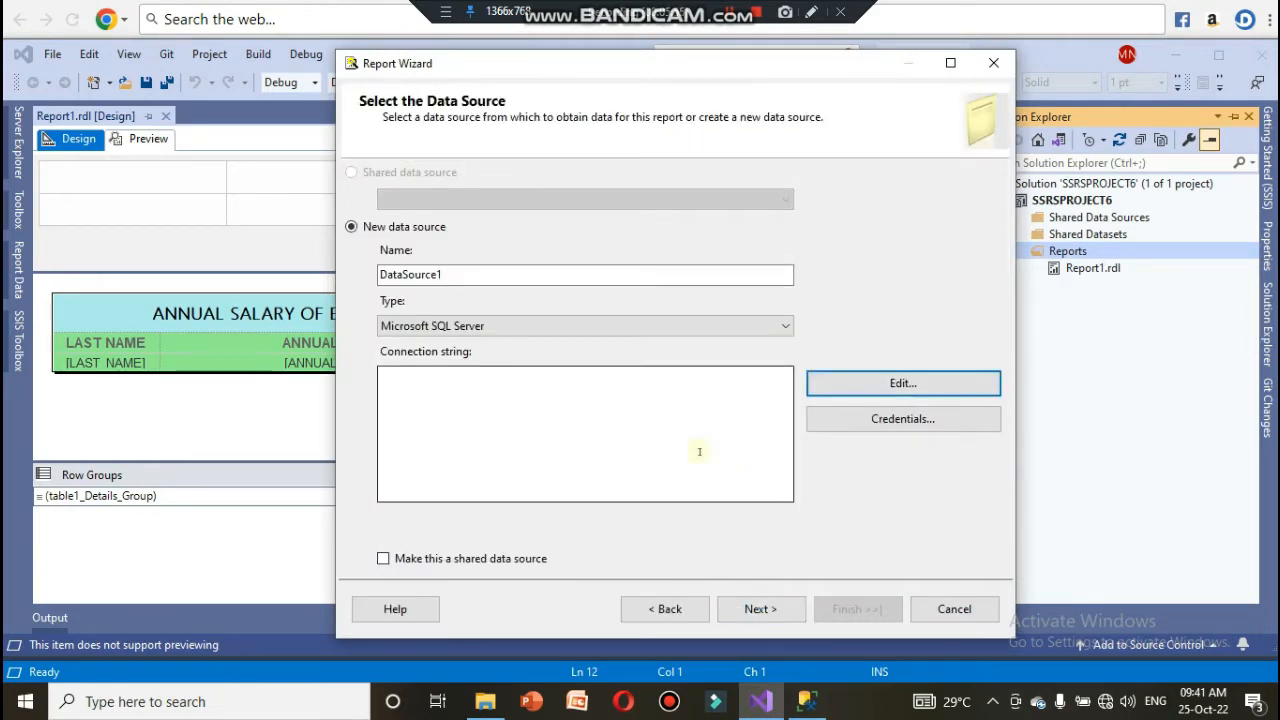
# - Set the new data source's connection to server "." and the EMPLOYEE INFORMATION database
pyautogui.click(838, 385)
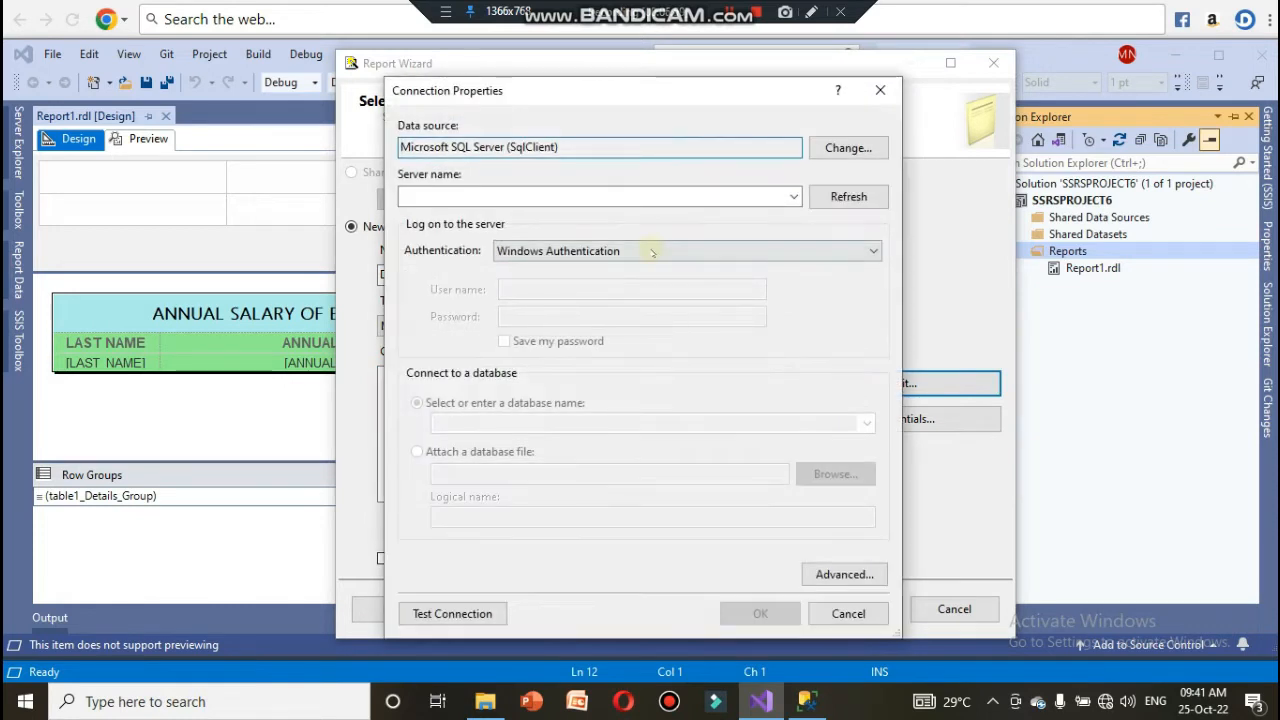
pyautogui.click(612, 205)
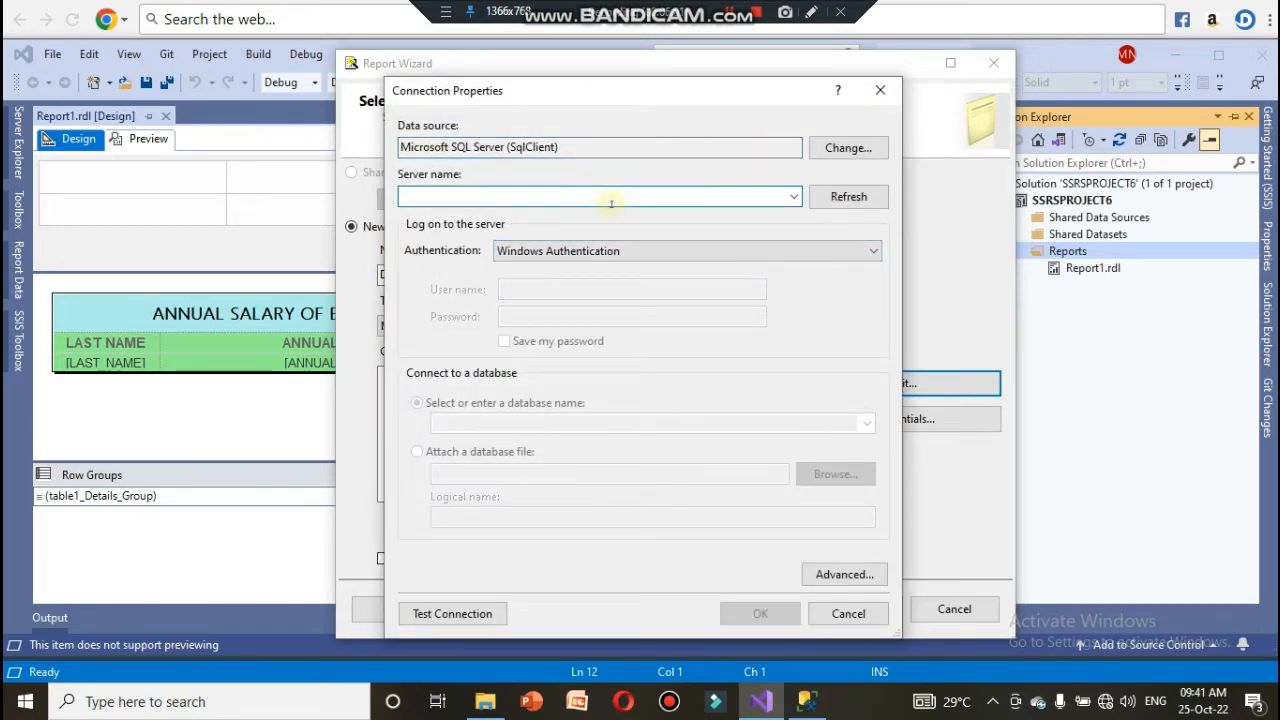
pyautogui.write('.')
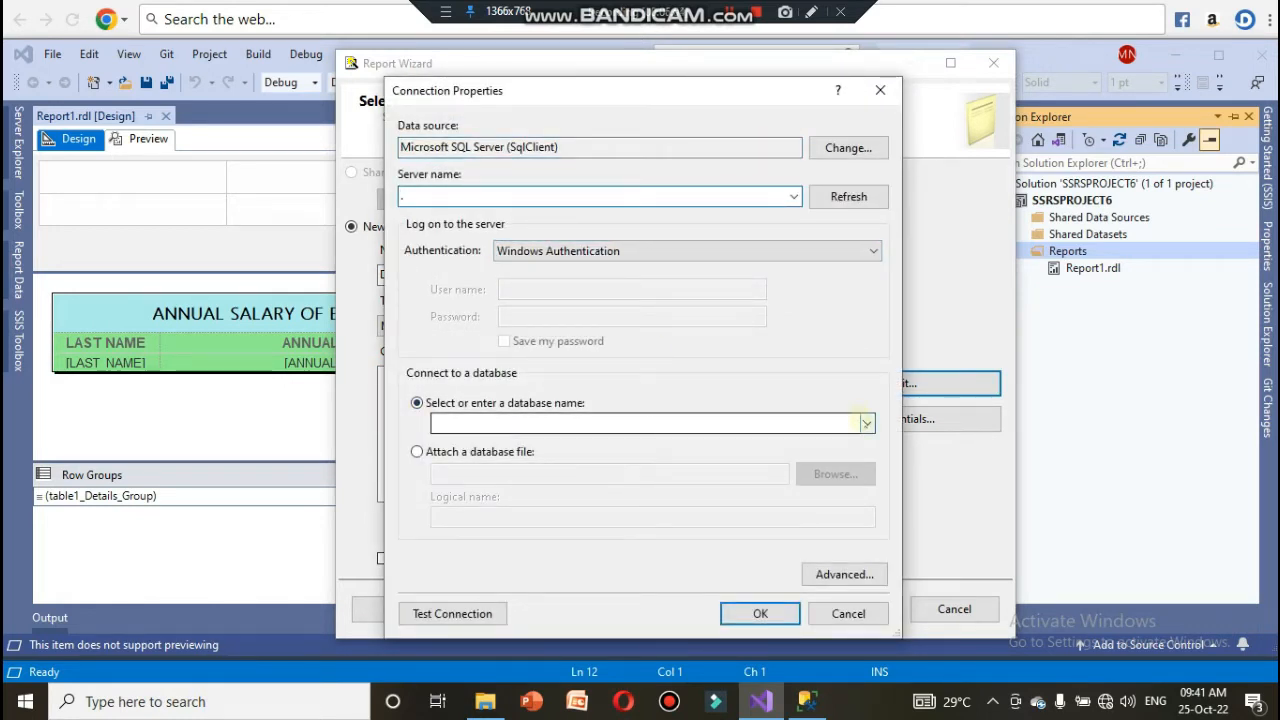
pyautogui.click(866, 423)
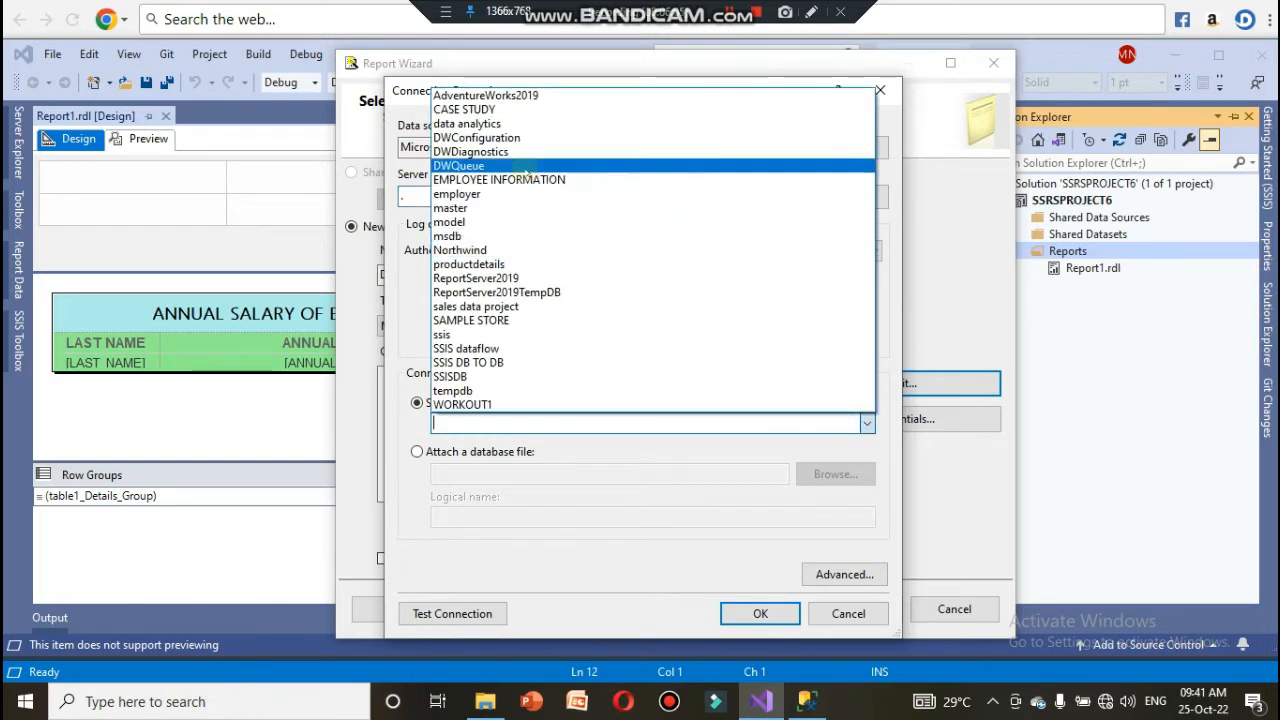
pyautogui.click(524, 180)
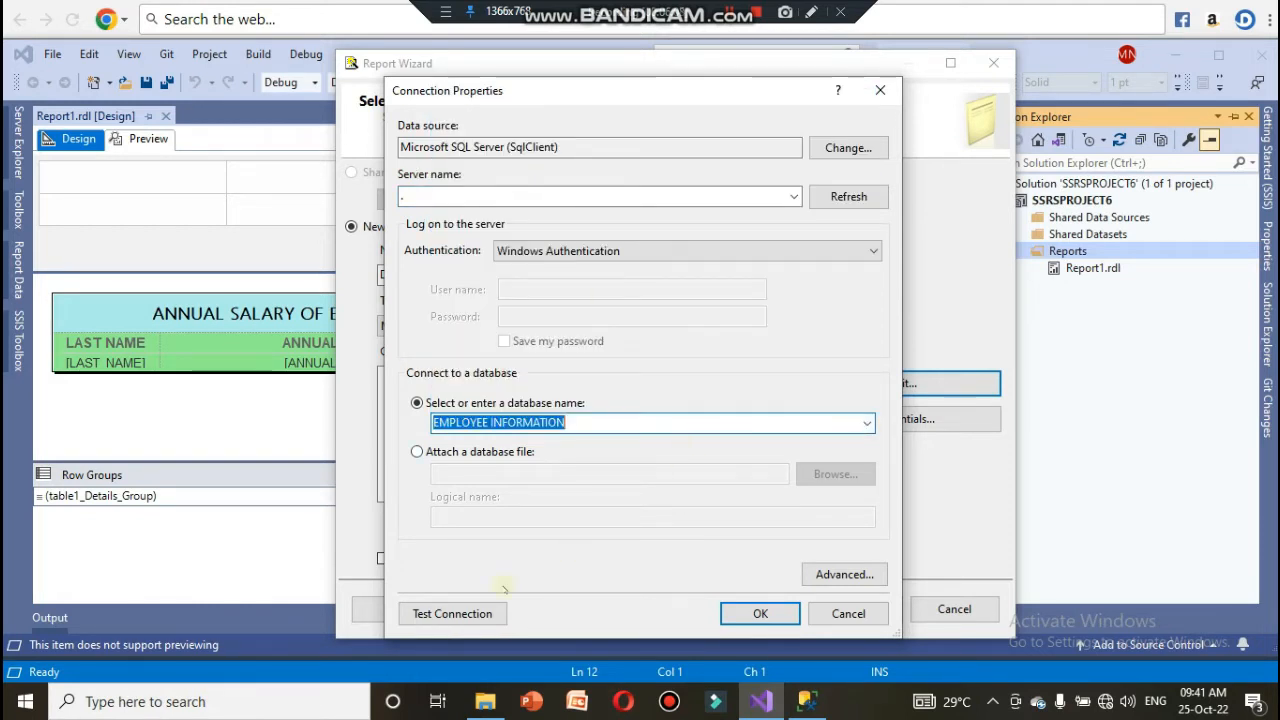
# - Test the database connection, accept its properties and proceed to the query design page
pyautogui.click(484, 614)
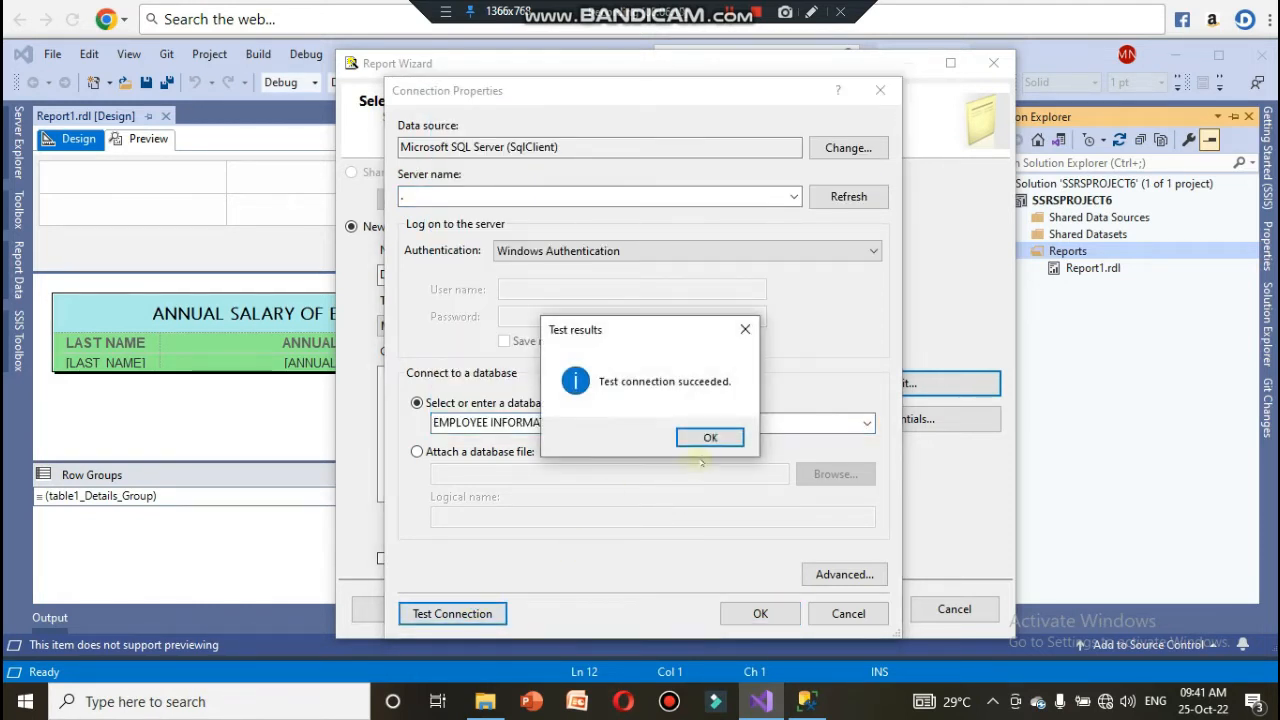
pyautogui.click(710, 437)
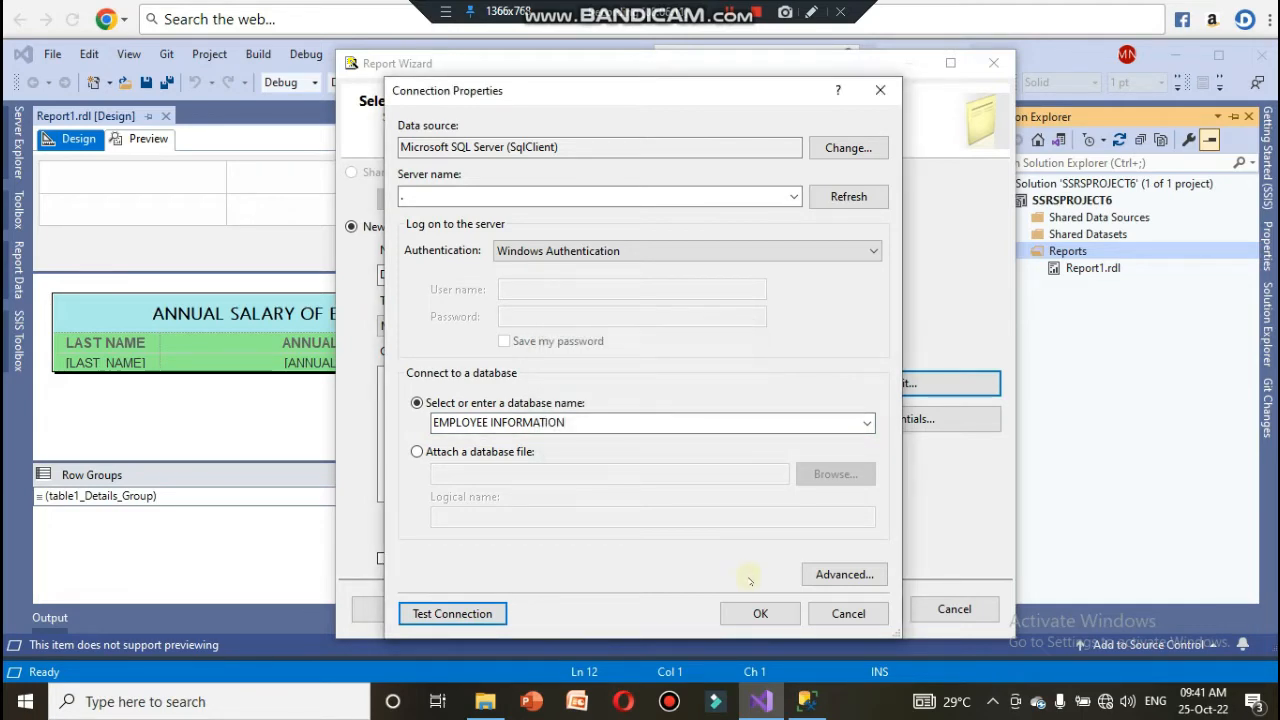
pyautogui.click(760, 612)
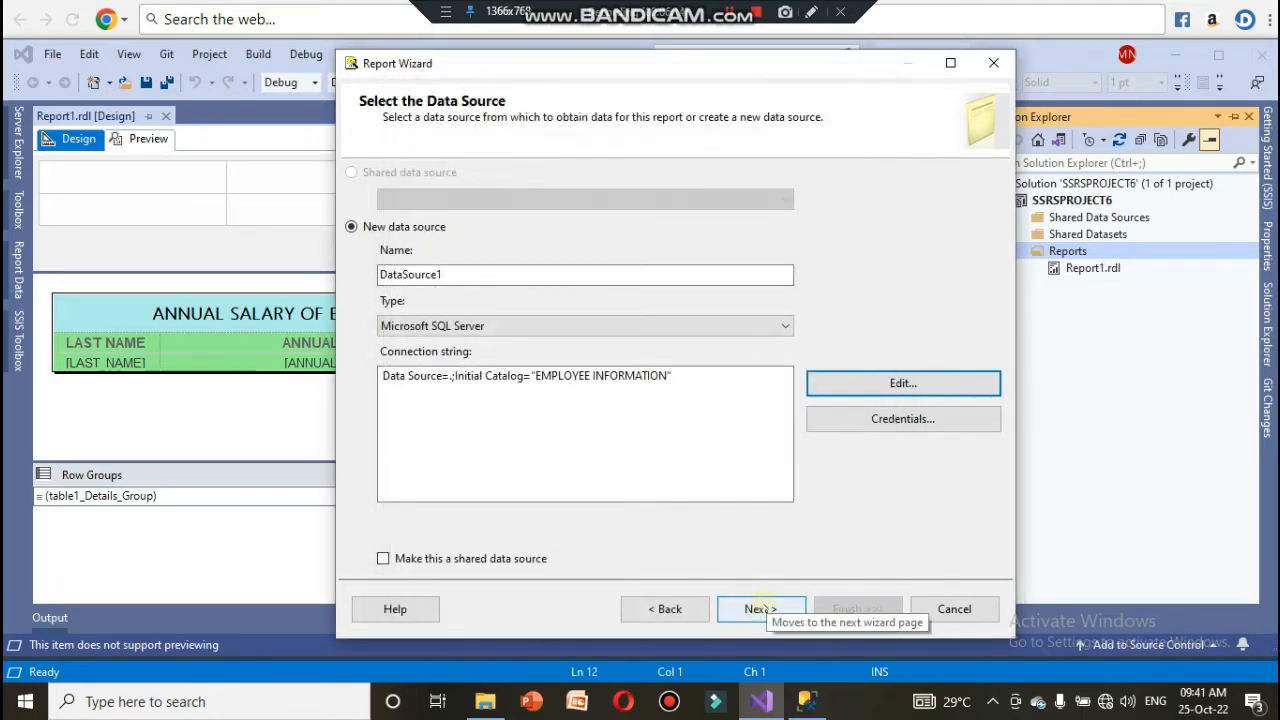
pyautogui.click(761, 609)
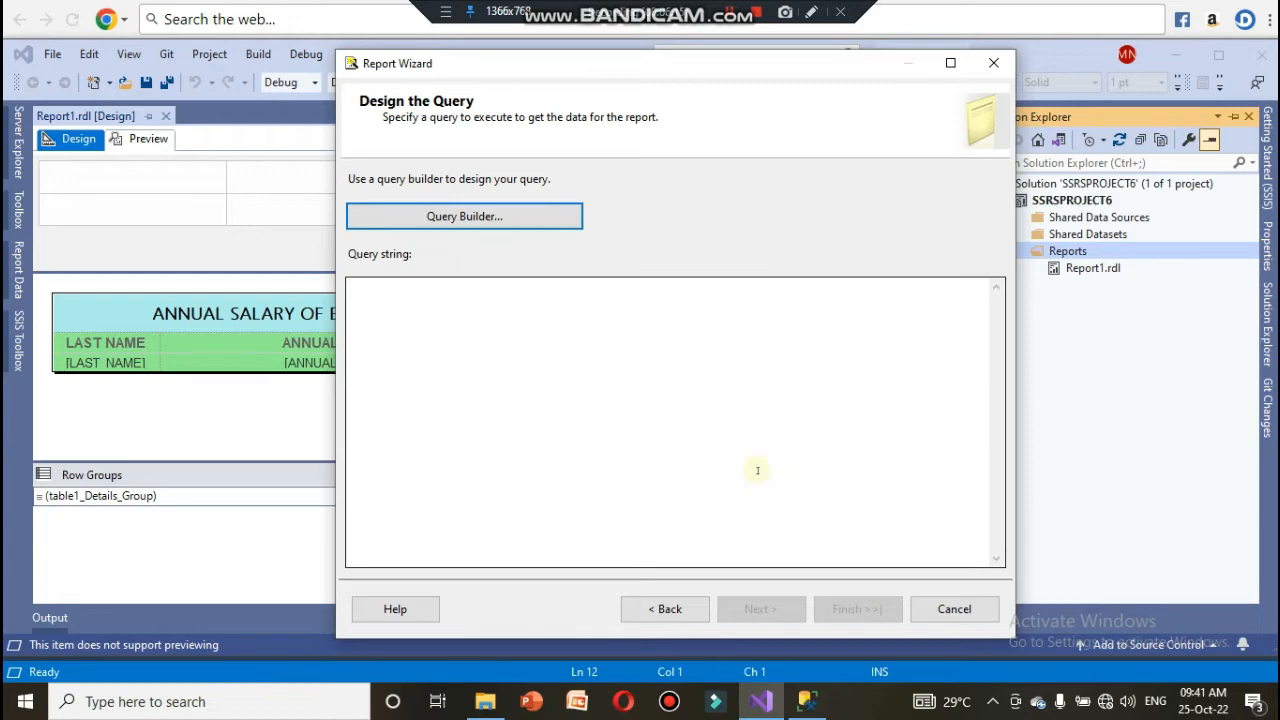
# - Open the query builder and write a query selecting all columns from the EMPLOYEE table, with a WHERE clause begun
pyautogui.click(524, 209)
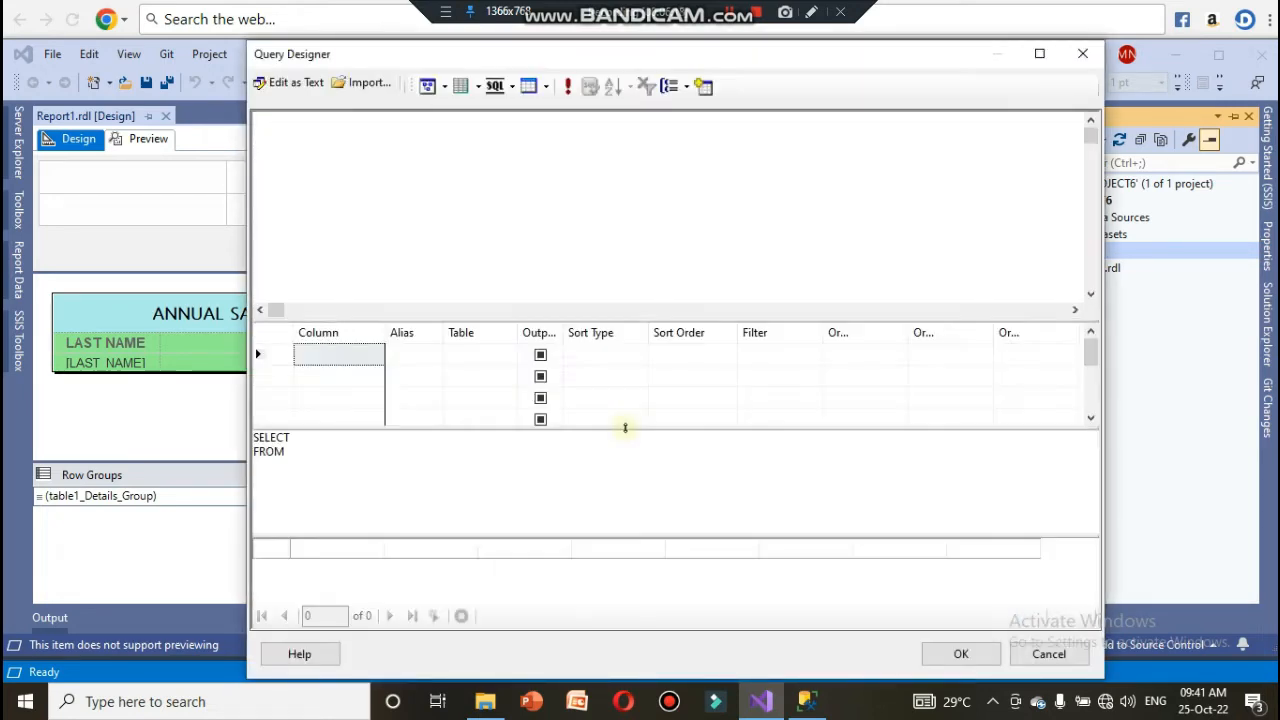
pyautogui.click(403, 442)
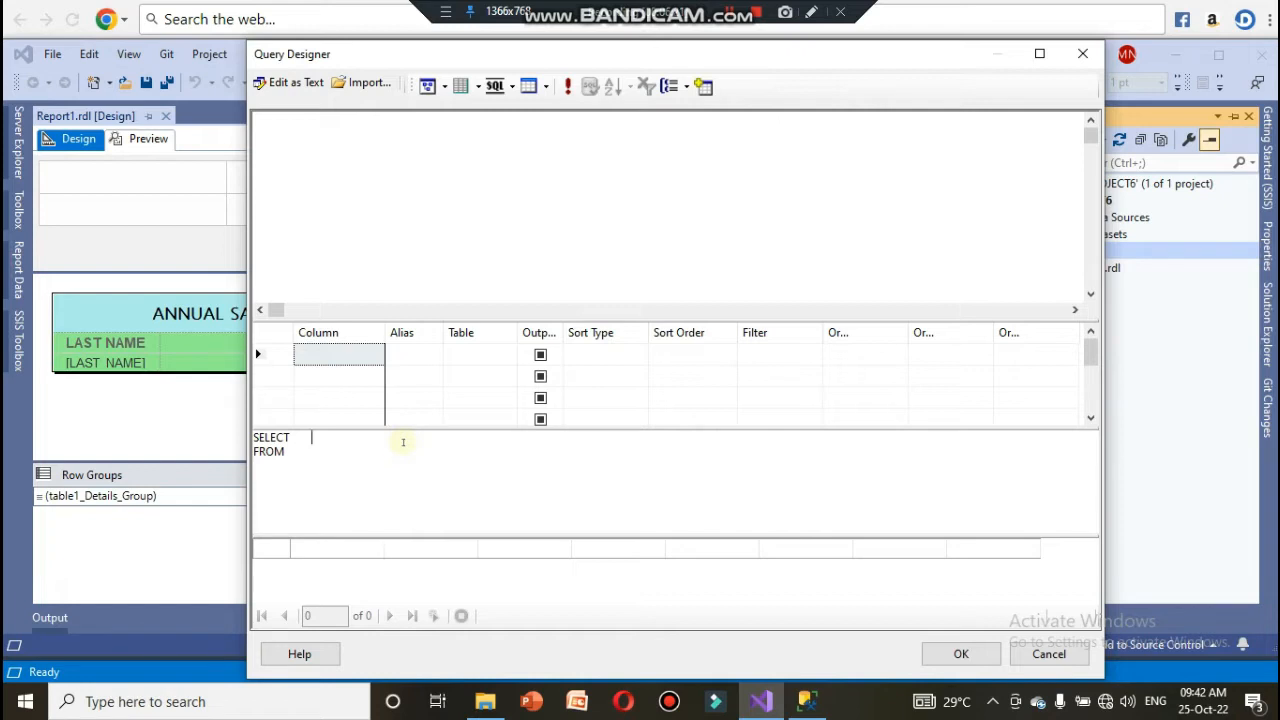
pyautogui.write('* FROM')
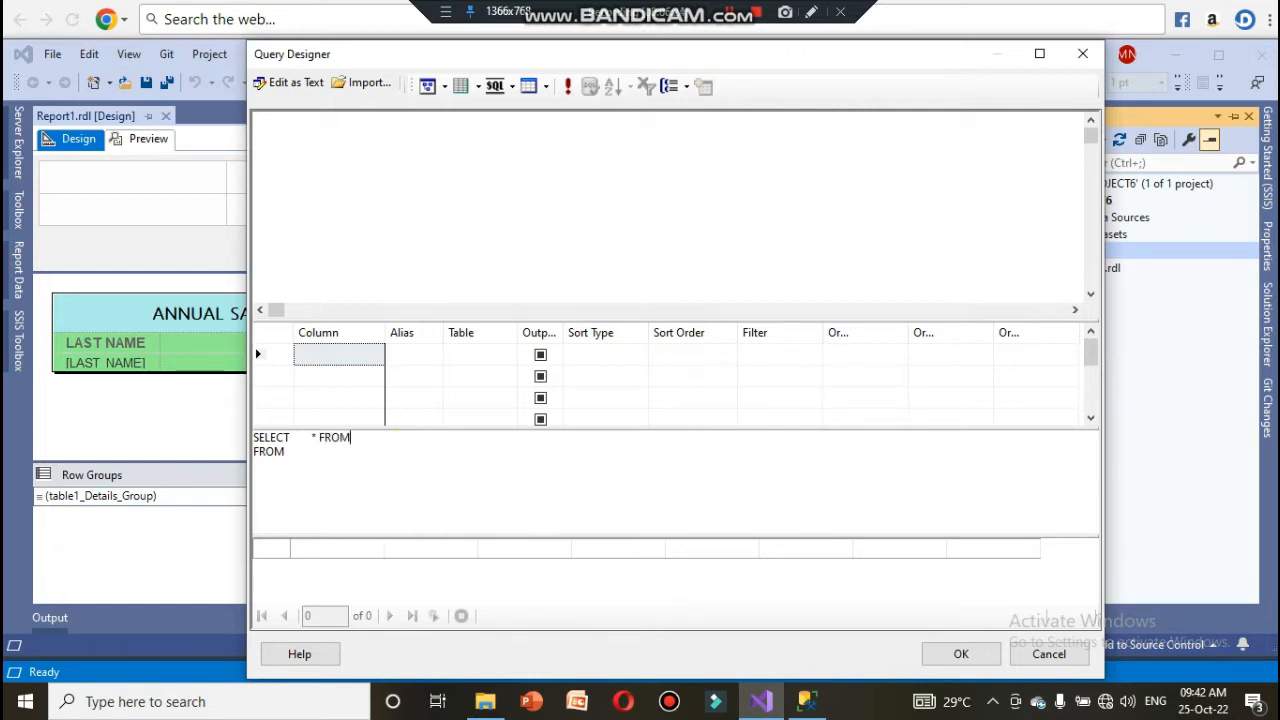
pyautogui.write(' EMPLOYEE')
pyautogui.press('BackSpace')
pyautogui.press('BackSpace')
pyautogui.press('BackSpace')
pyautogui.press('BackSpace')
pyautogui.press('BackSpace')
pyautogui.press('BackSpace')
pyautogui.press('BackSpace')
pyautogui.press('BackSpace')
pyautogui.press('BackSpace')
pyautogui.press('BackSpace')
pyautogui.press('BackSpace')
pyautogui.press('BackSpace')
pyautogui.press('BackSpace')
pyautogui.press('BackSpace')
pyautogui.write('EMPLOYEE WHERE ')
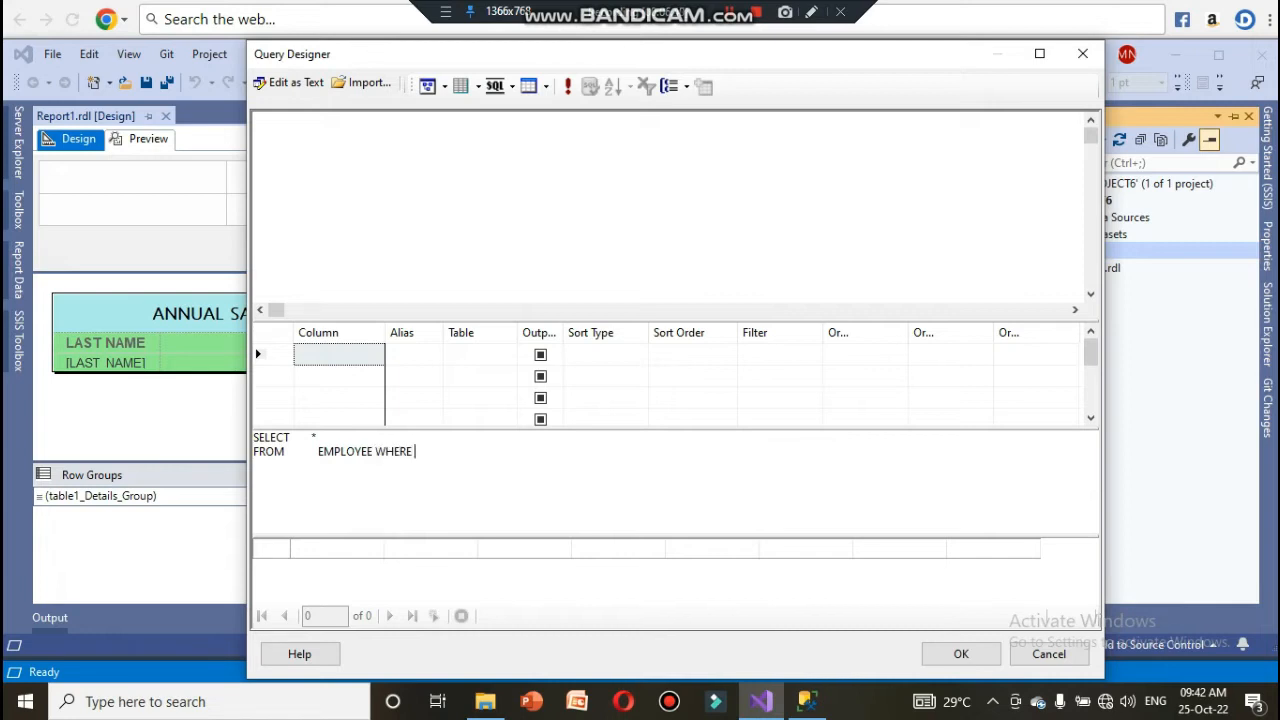
# - Complete the query's filter as SALARY BETWEEN 1500 AND 2200 and accept the query
pyautogui.write('SALARY BETWEEN 1500')
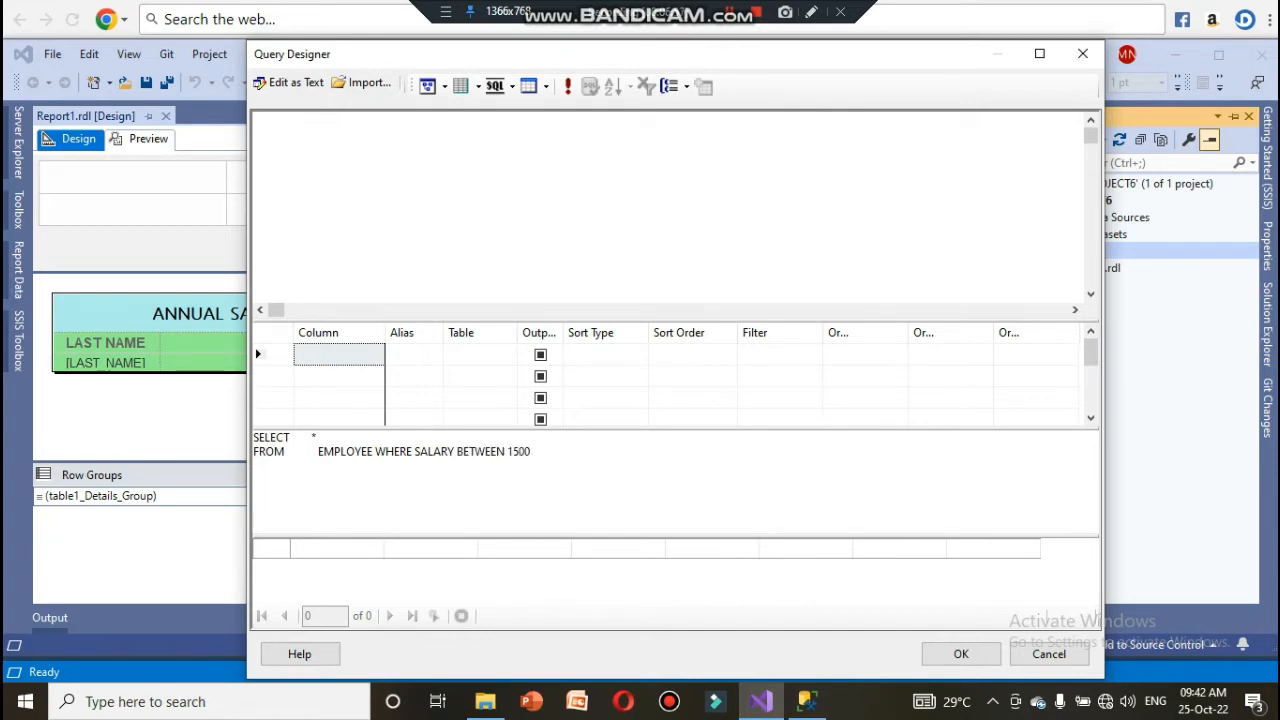
pyautogui.write(' AND ')
pyautogui.write('2000')
pyautogui.press('BackSpace')
pyautogui.press('BackSpace')
pyautogui.write('200')
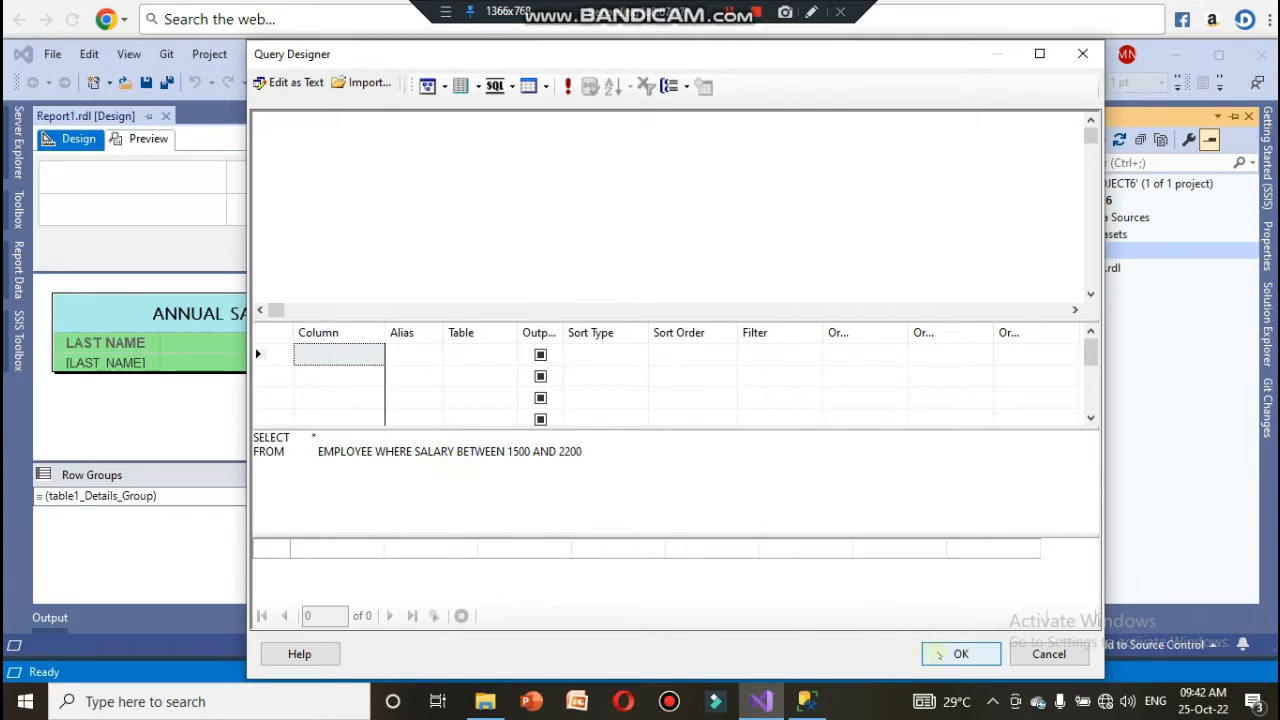
pyautogui.click(940, 654)
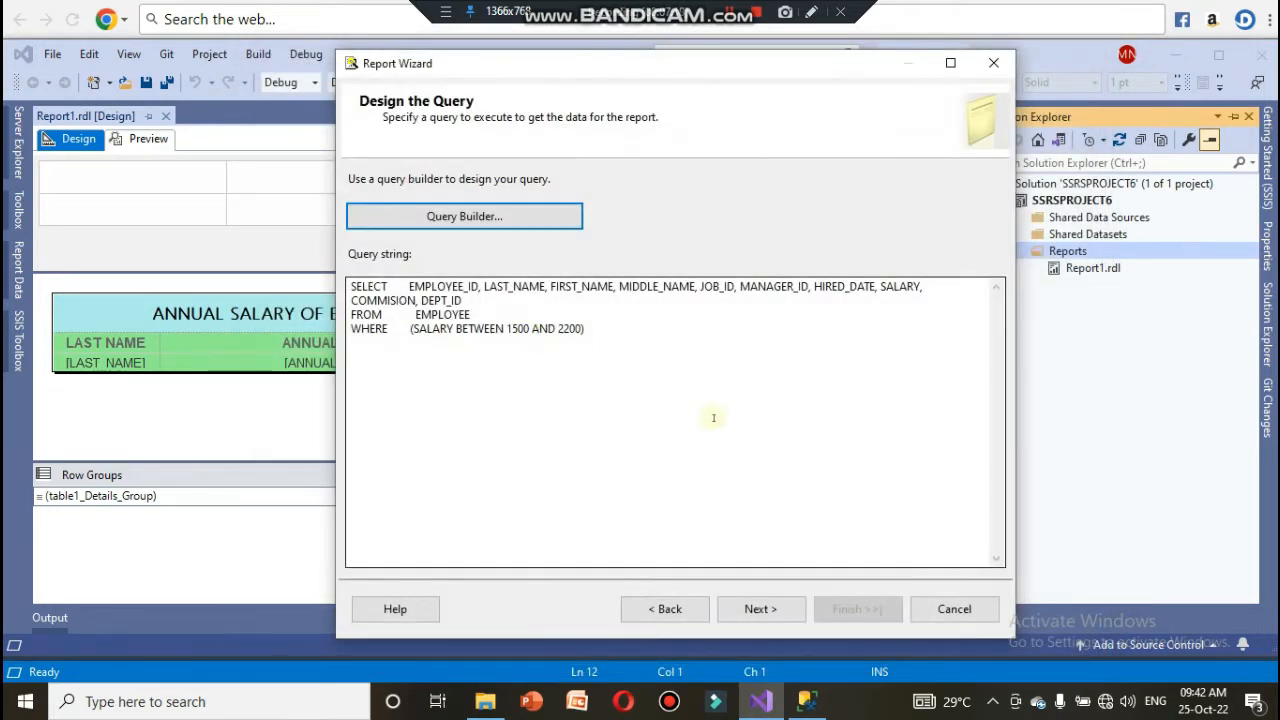
# - Make the report Tabular with all fields from EMPLOYEE_ID to DEPT_ID as details, and finish the wizard
pyautogui.click(758, 608)
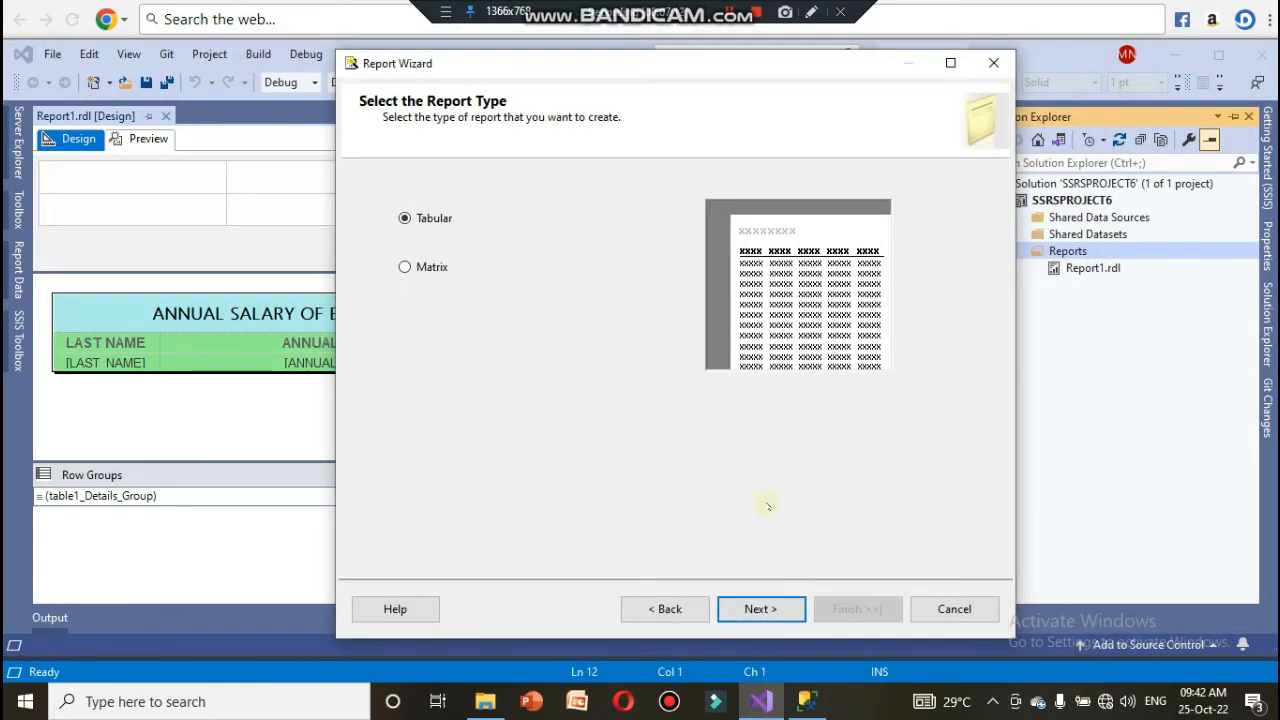
pyautogui.click(777, 609)
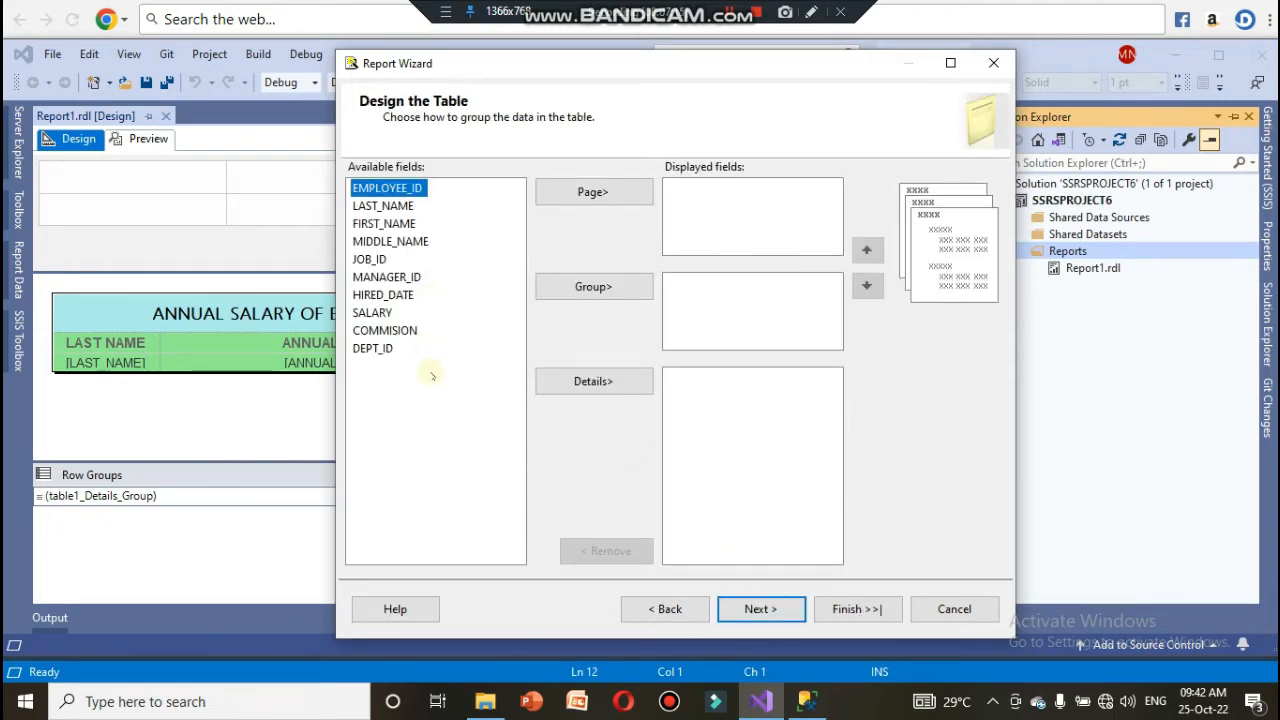
pyautogui.moveTo(432, 376); pyautogui.dragTo(367, 188)
pyautogui.click(593, 385)
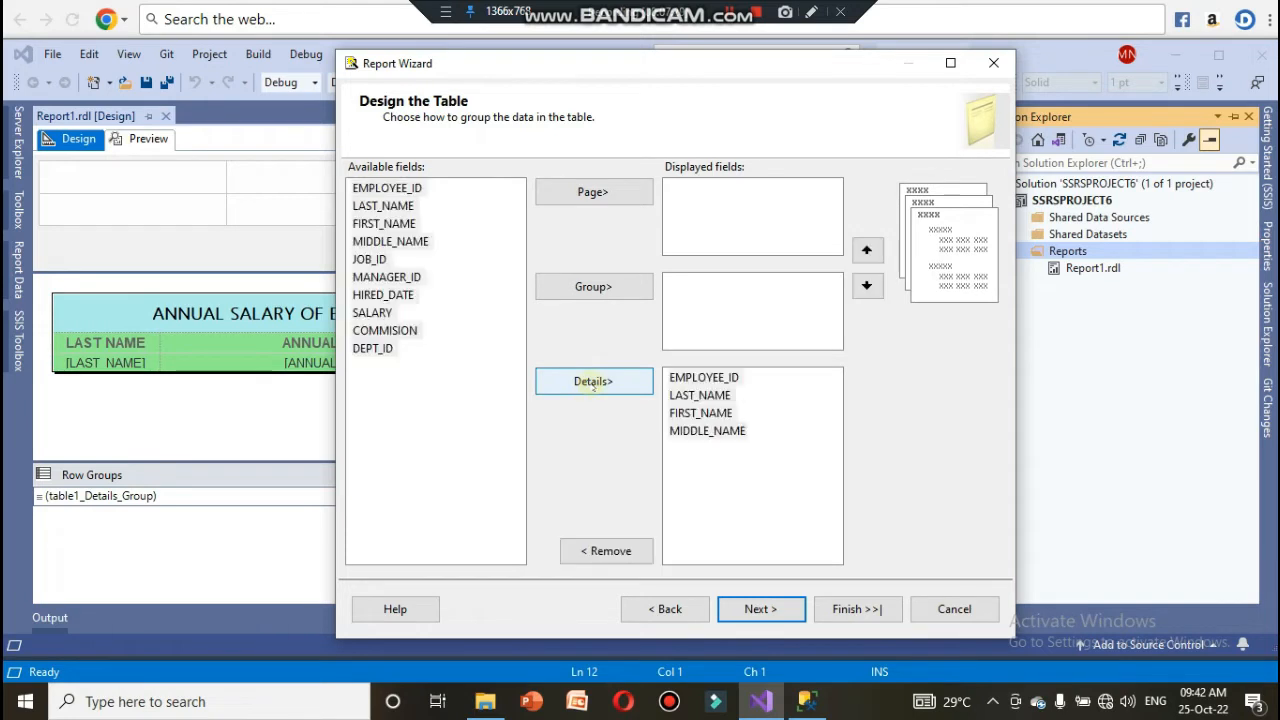
pyautogui.click(776, 609)
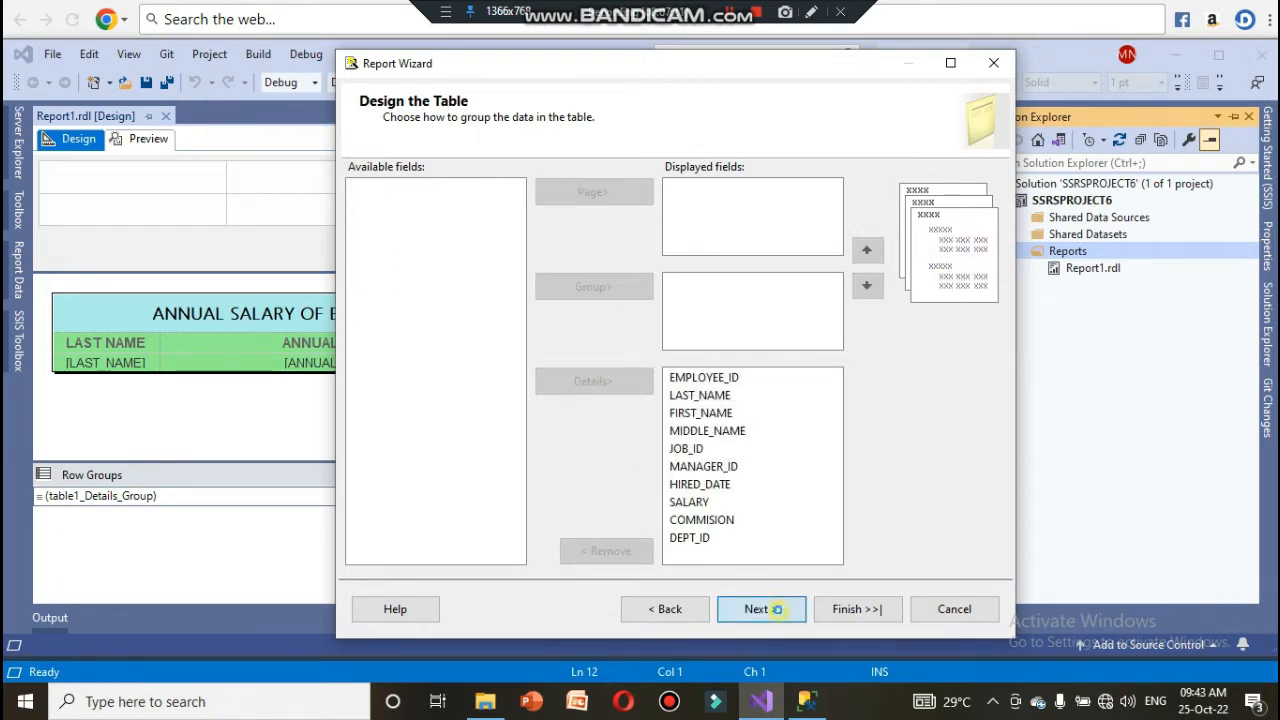
pyautogui.click(850, 609)
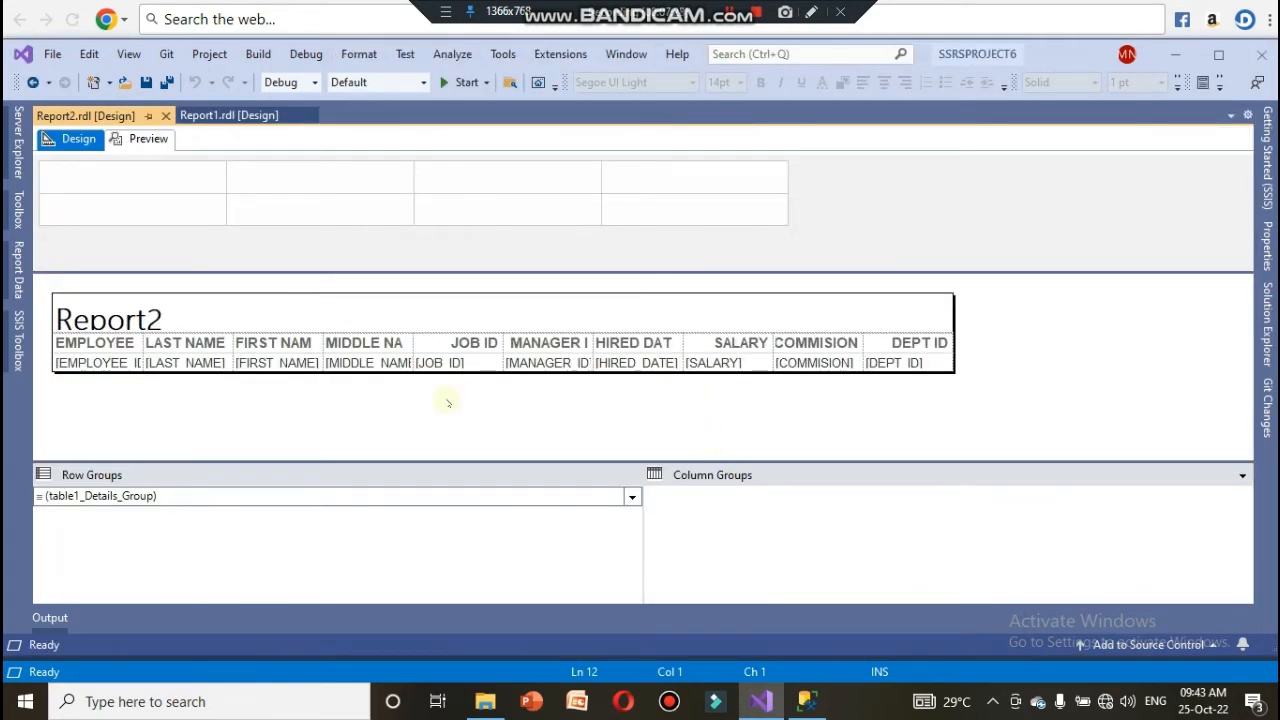
# - Replace the report title with "EMPLOYEE SALARY BETWEEN 1500 & 2200"
pyautogui.click(231, 316)
pyautogui.click(231, 316)
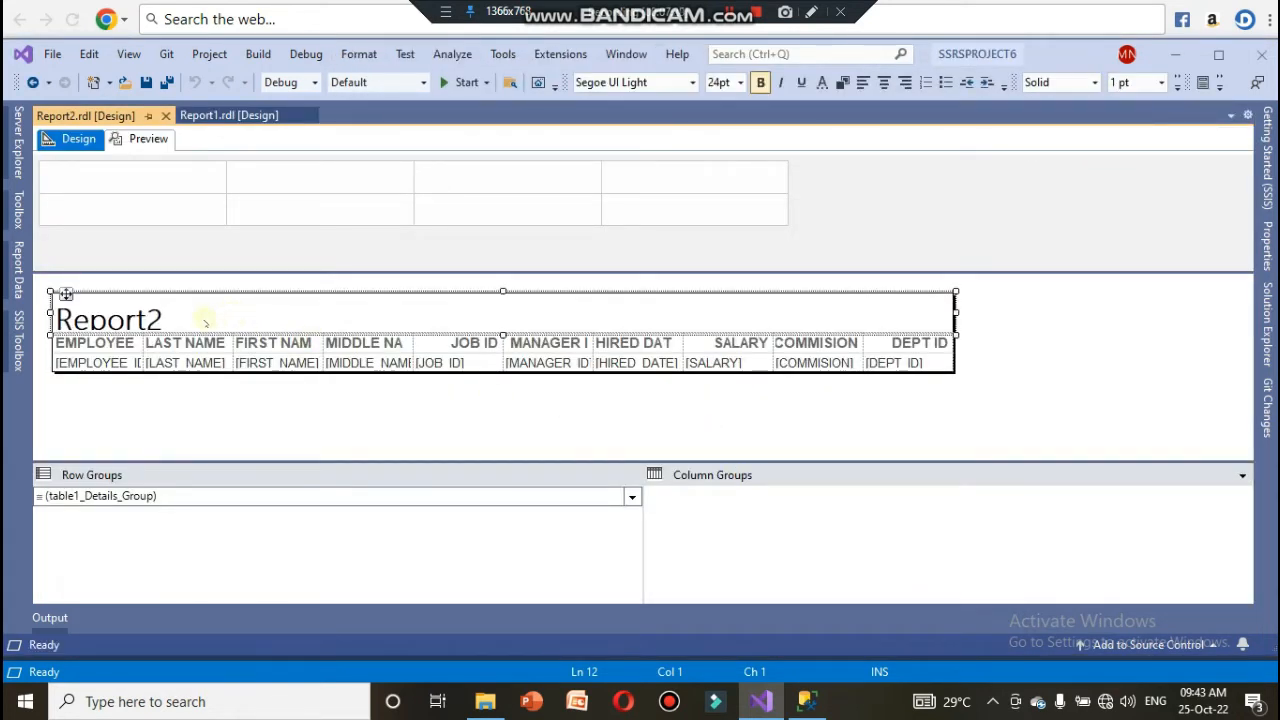
pyautogui.moveTo(176, 320); pyautogui.dragTo(52, 320)
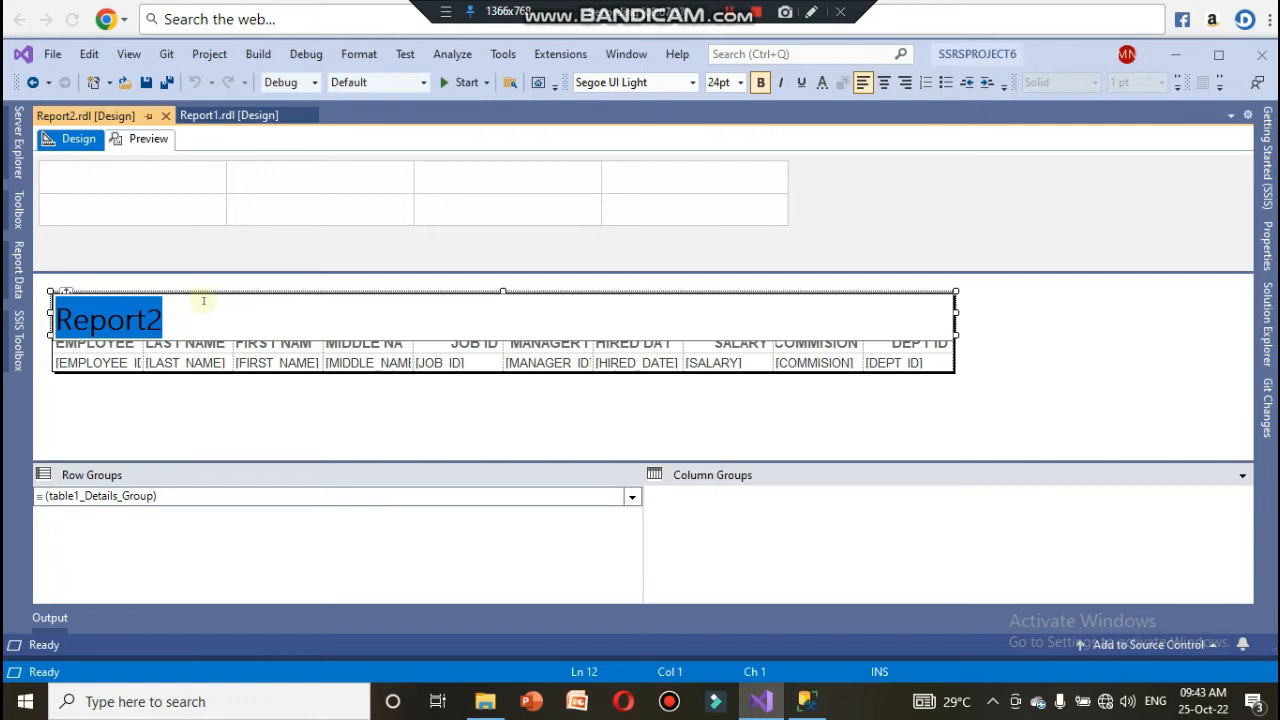
pyautogui.write('EMP')
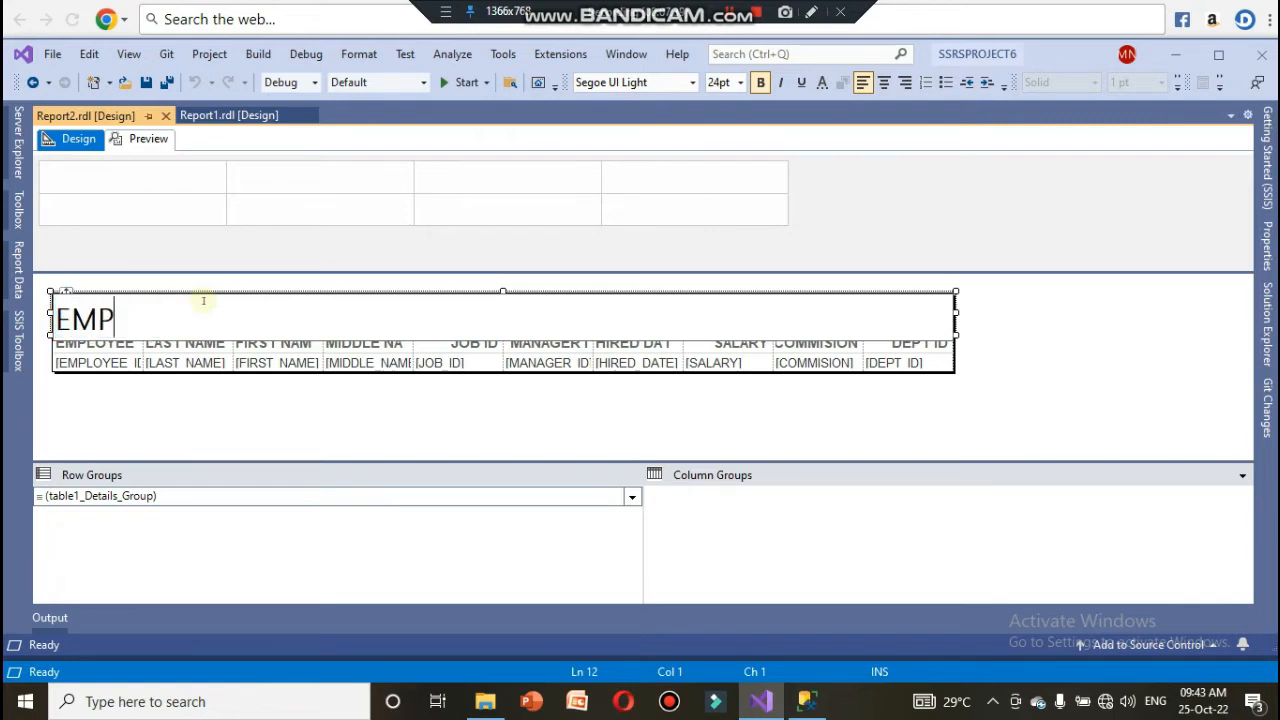
pyautogui.write('LOYEE ')
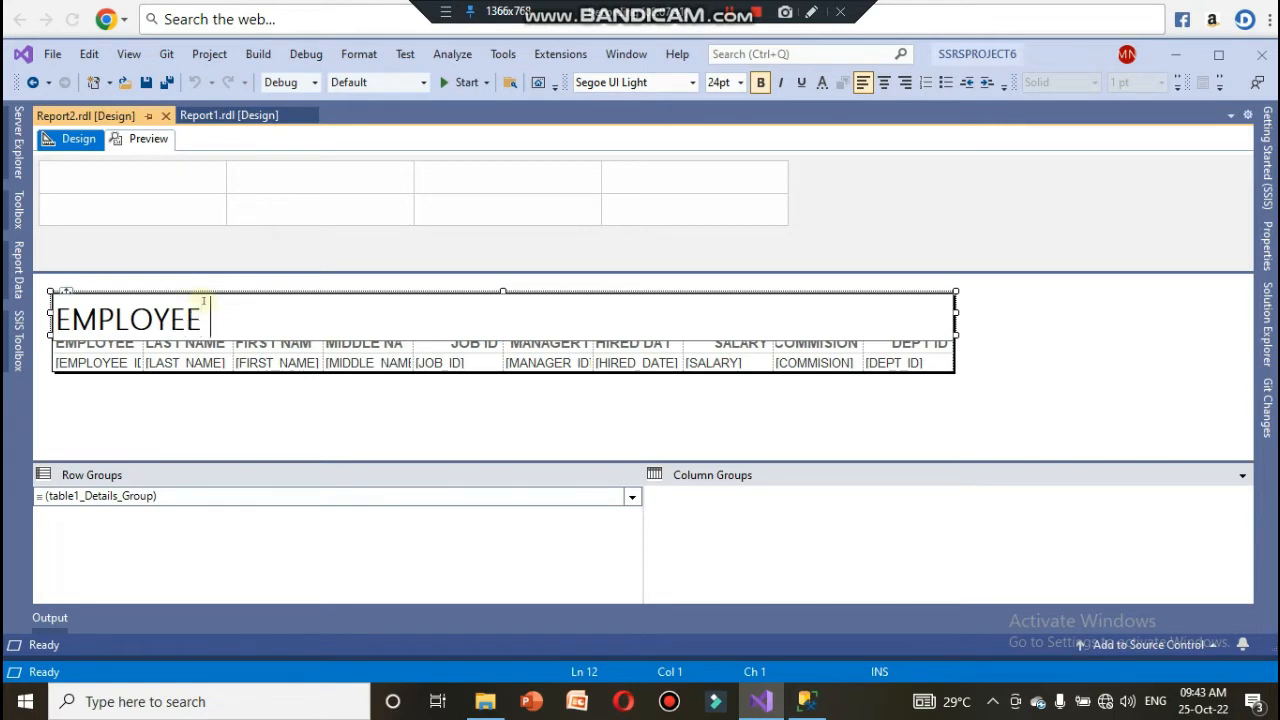
pyautogui.write('SALAR')
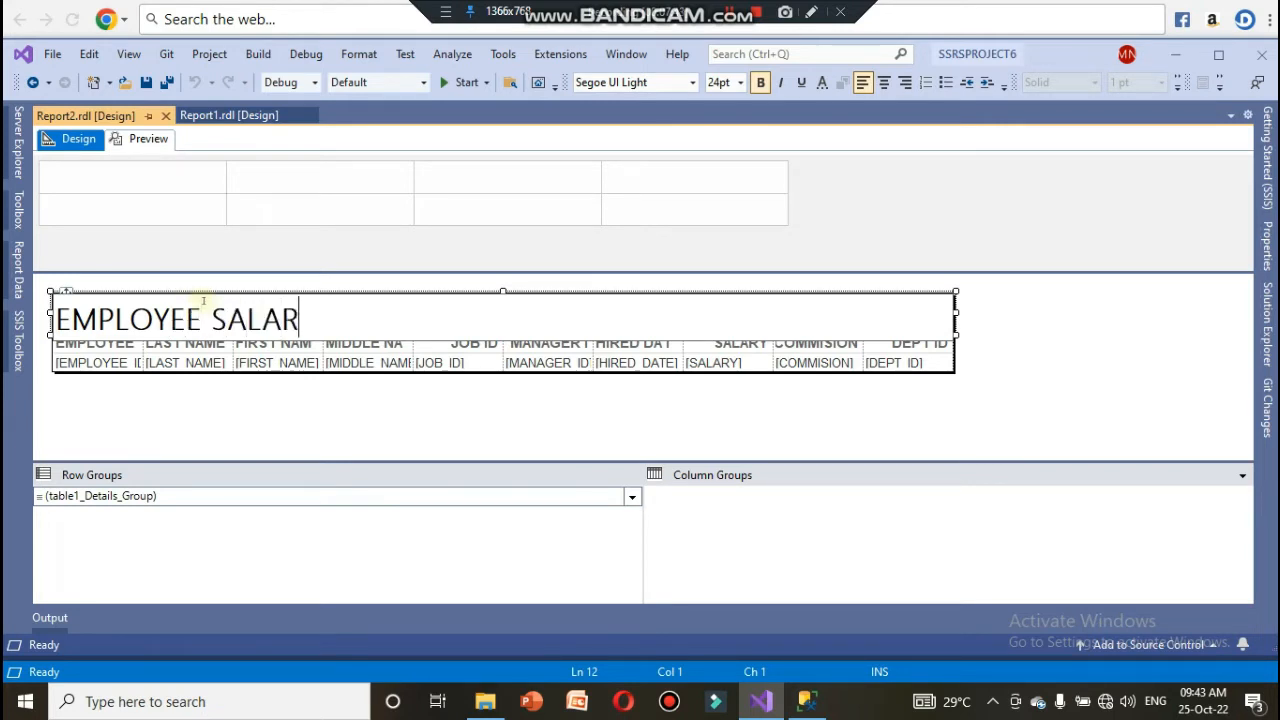
pyautogui.write('Y BETWE')
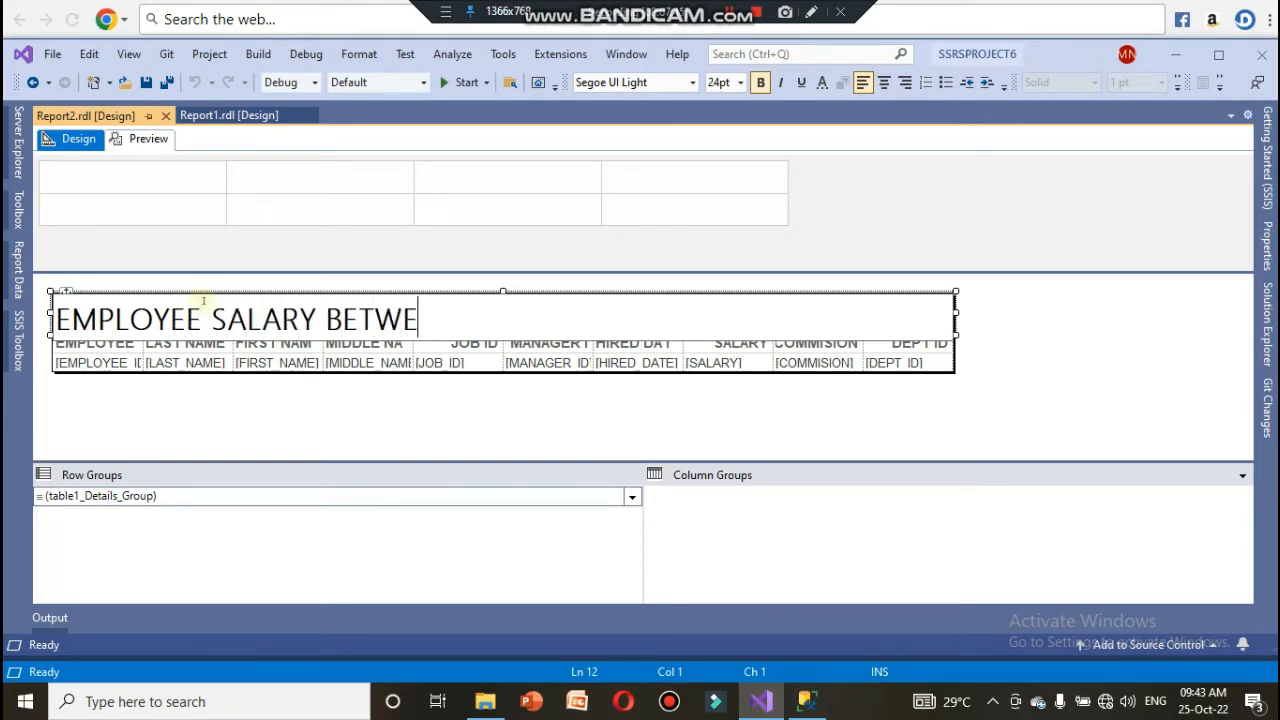
pyautogui.write('EN 1500 ')
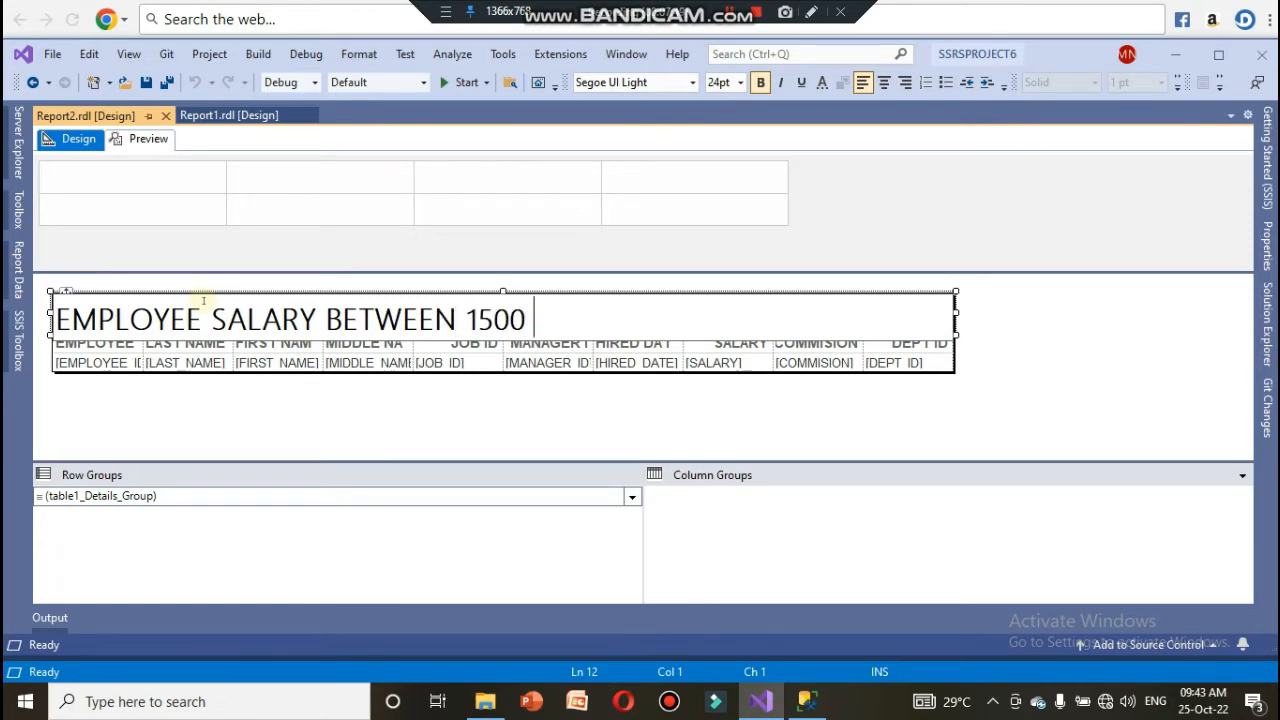
pyautogui.write('& 2000')
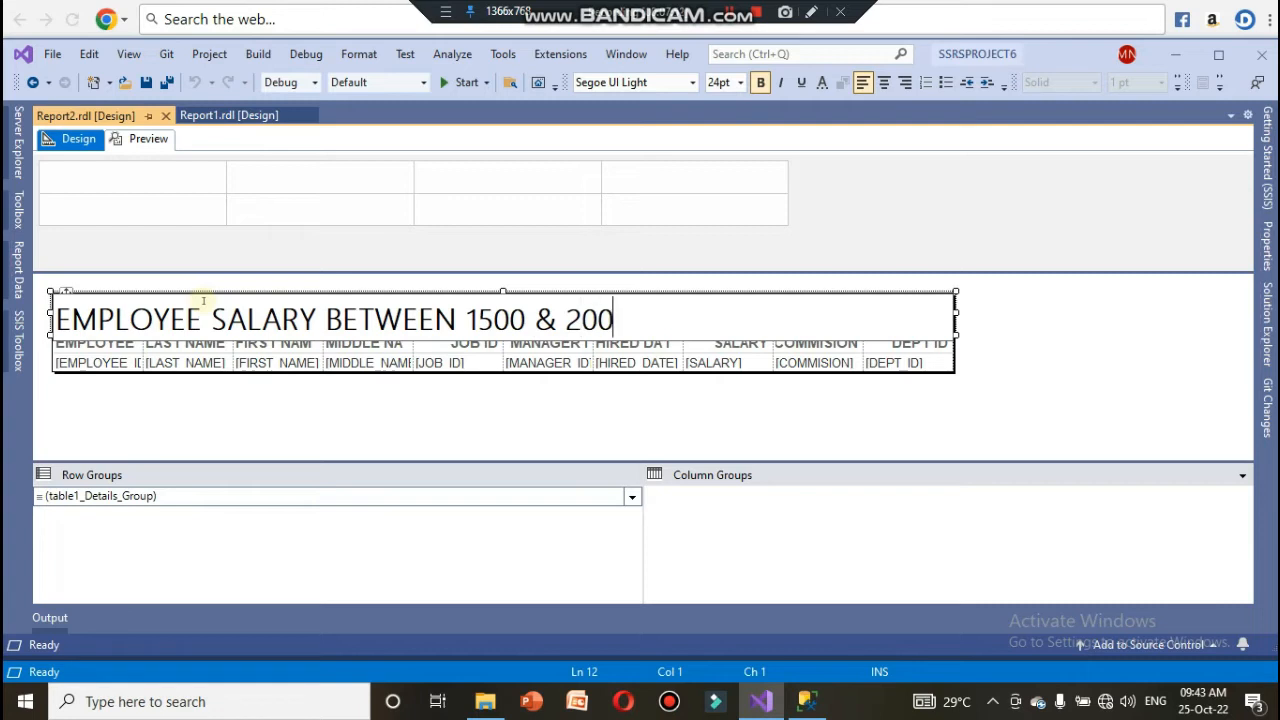
pyautogui.press('BackSpace')
pyautogui.press('BackSpace')
pyautogui.press('BackSpace')
pyautogui.write('200')
pyautogui.click(366, 398)
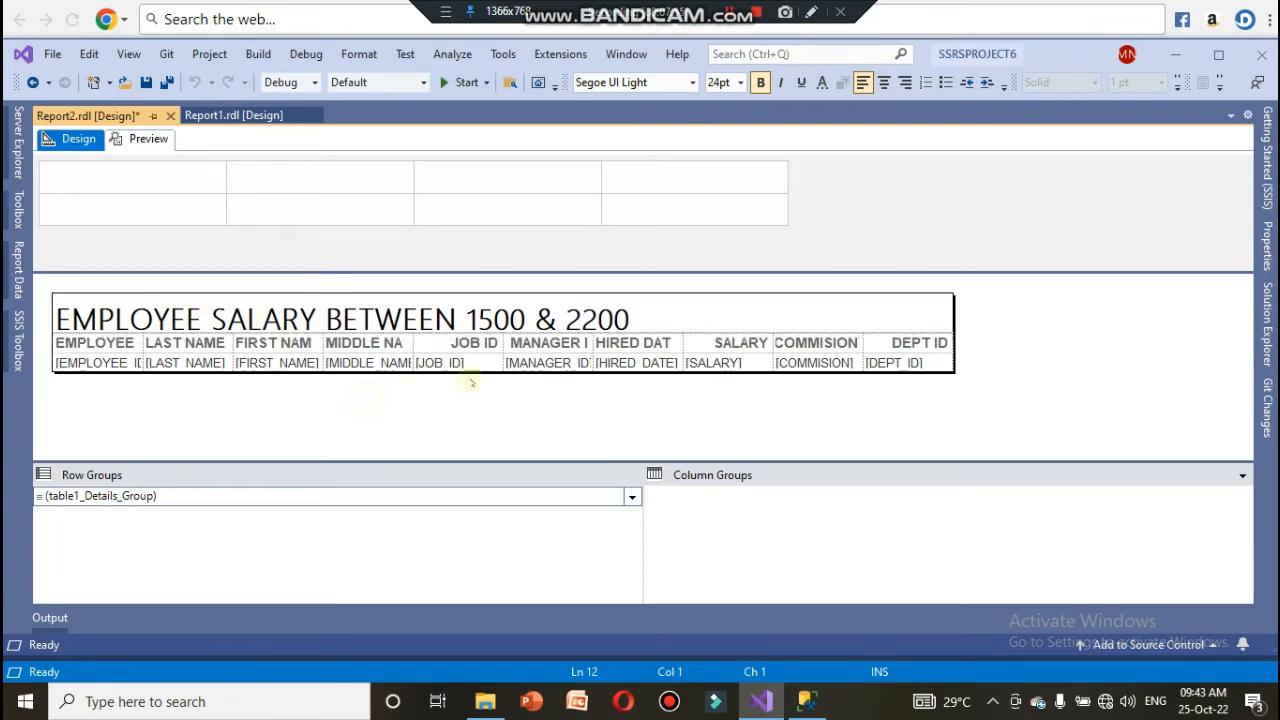
# - Open the report title's text box properties and set its font size to 14pt
pyautogui.click(632, 315)
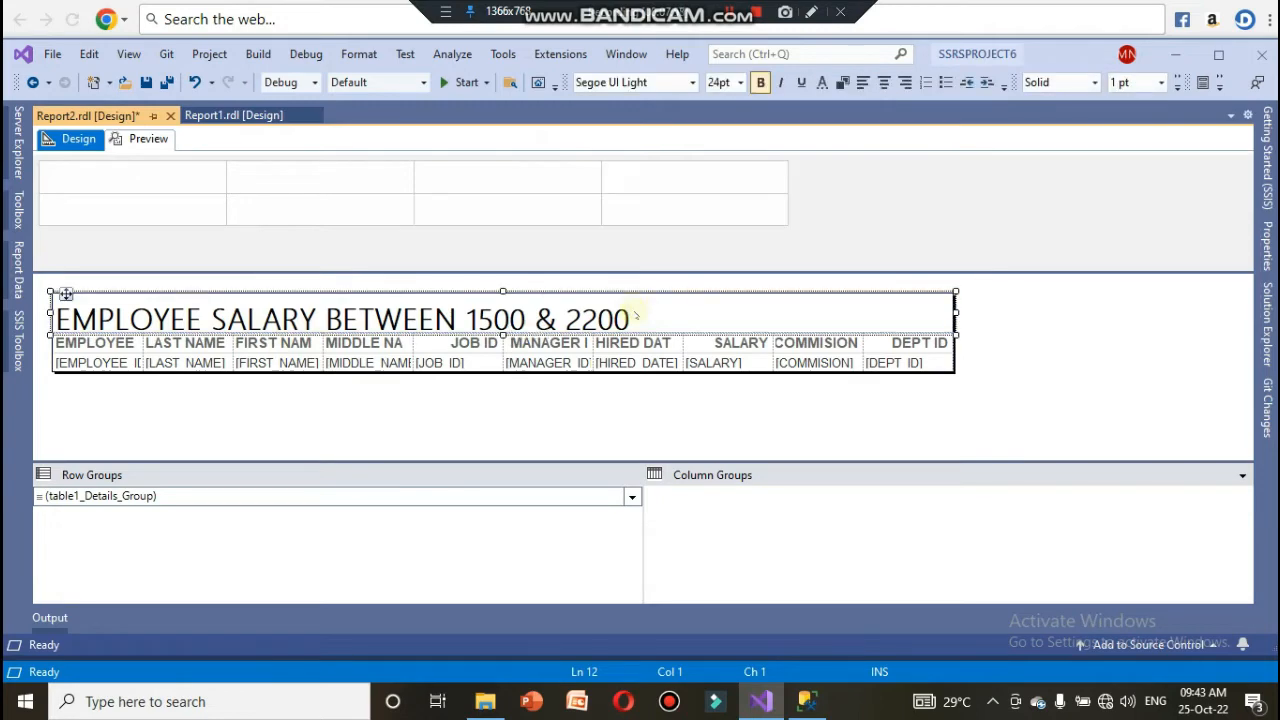
pyautogui.rightClick(636, 314)
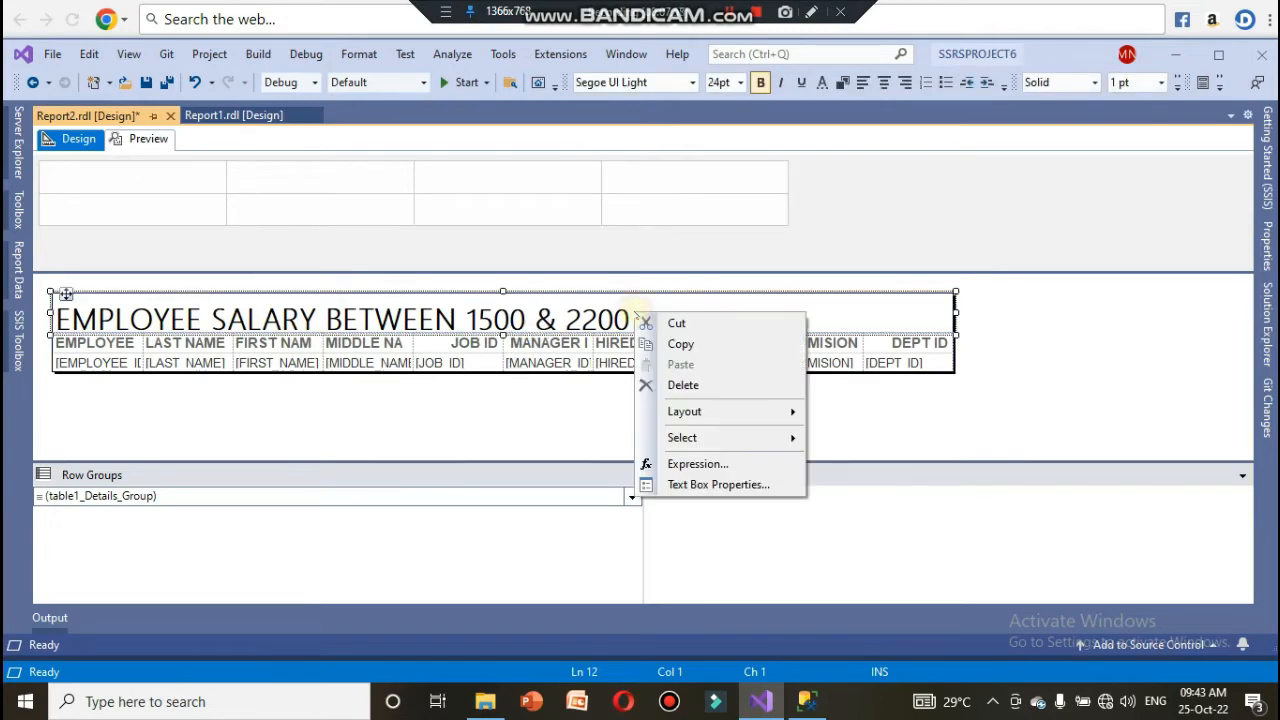
pyautogui.click(710, 486)
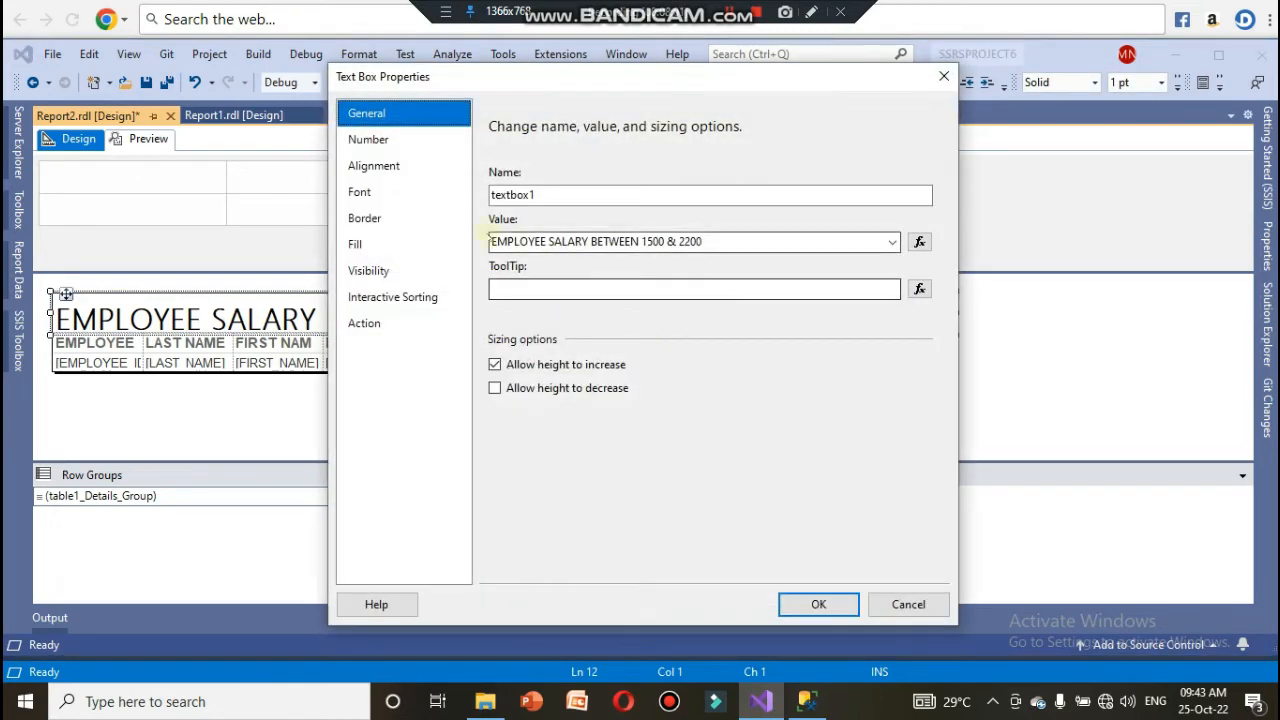
pyautogui.click(360, 192)
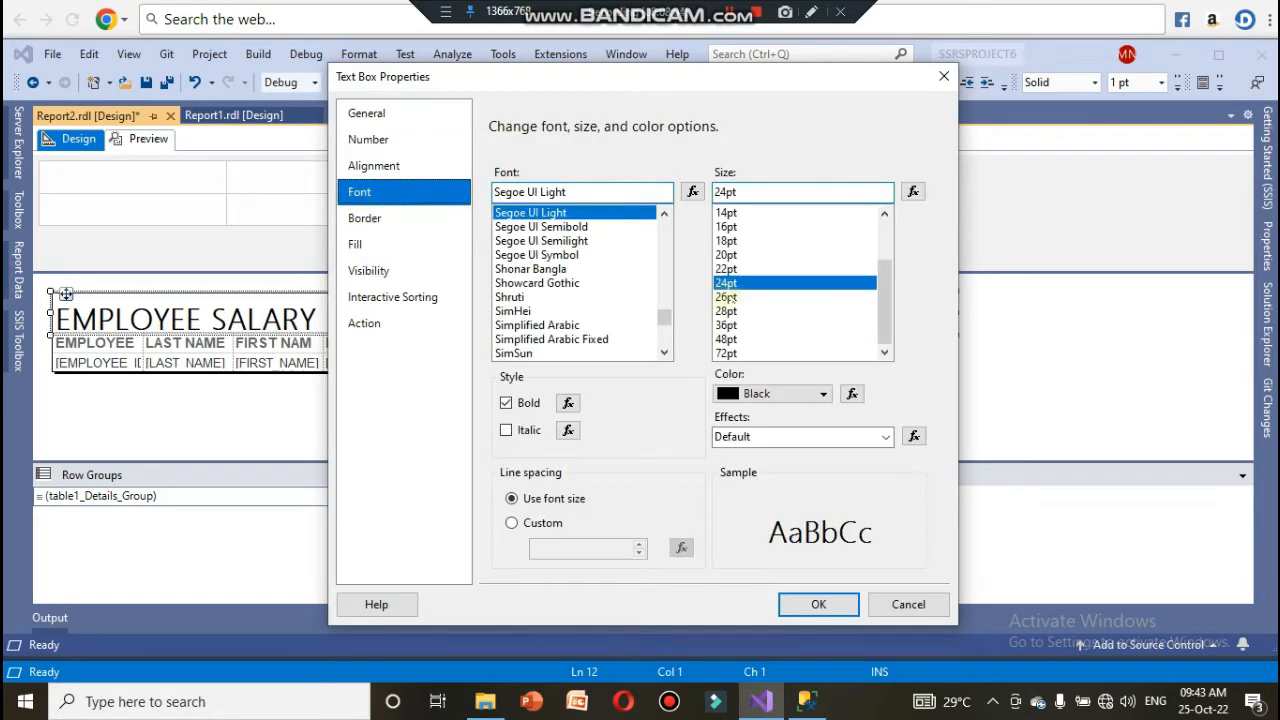
pyautogui.click(732, 212)
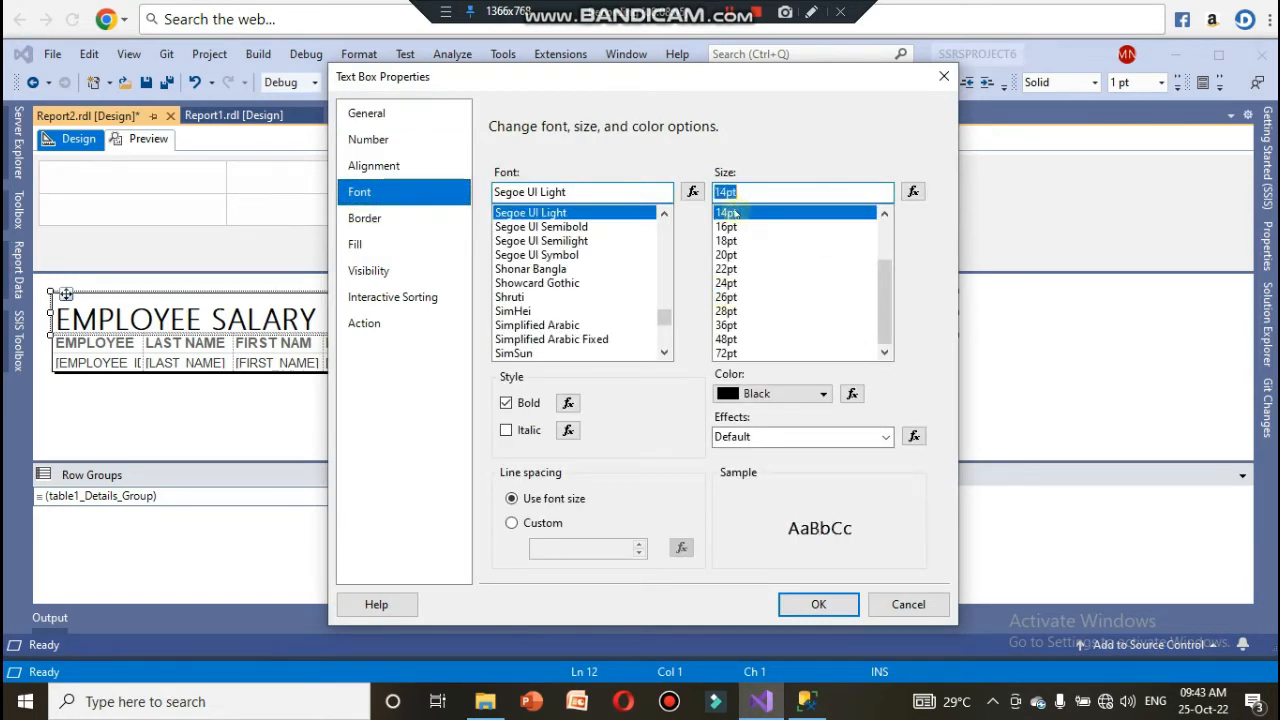
# - Set the title's horizontal alignment to Center and its vertical alignment to Middle
pyautogui.click(405, 172)
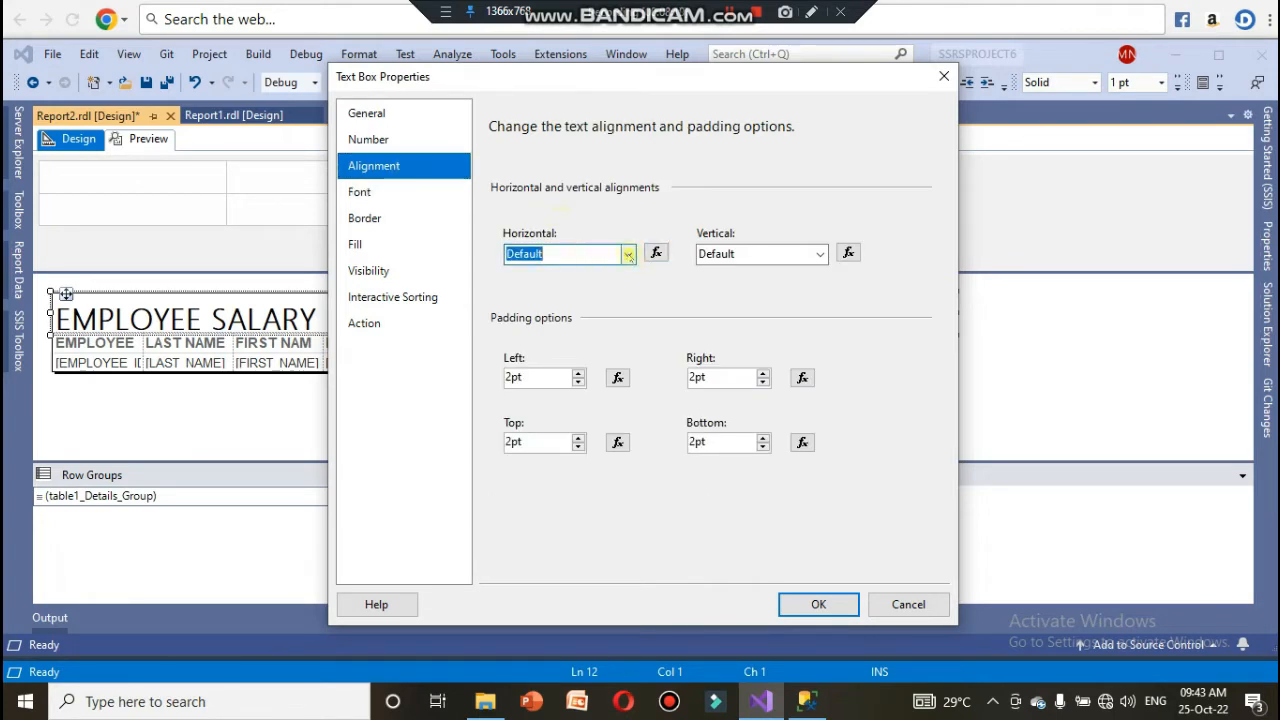
pyautogui.click(628, 254)
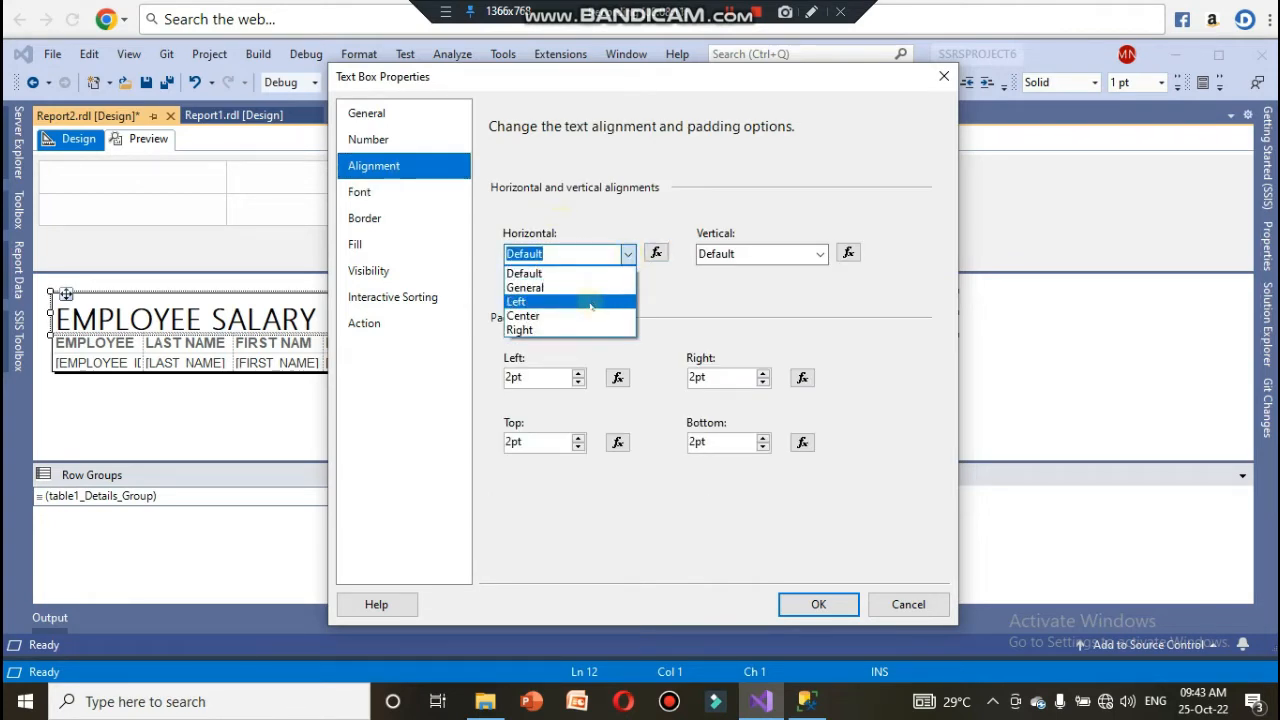
pyautogui.click(586, 315)
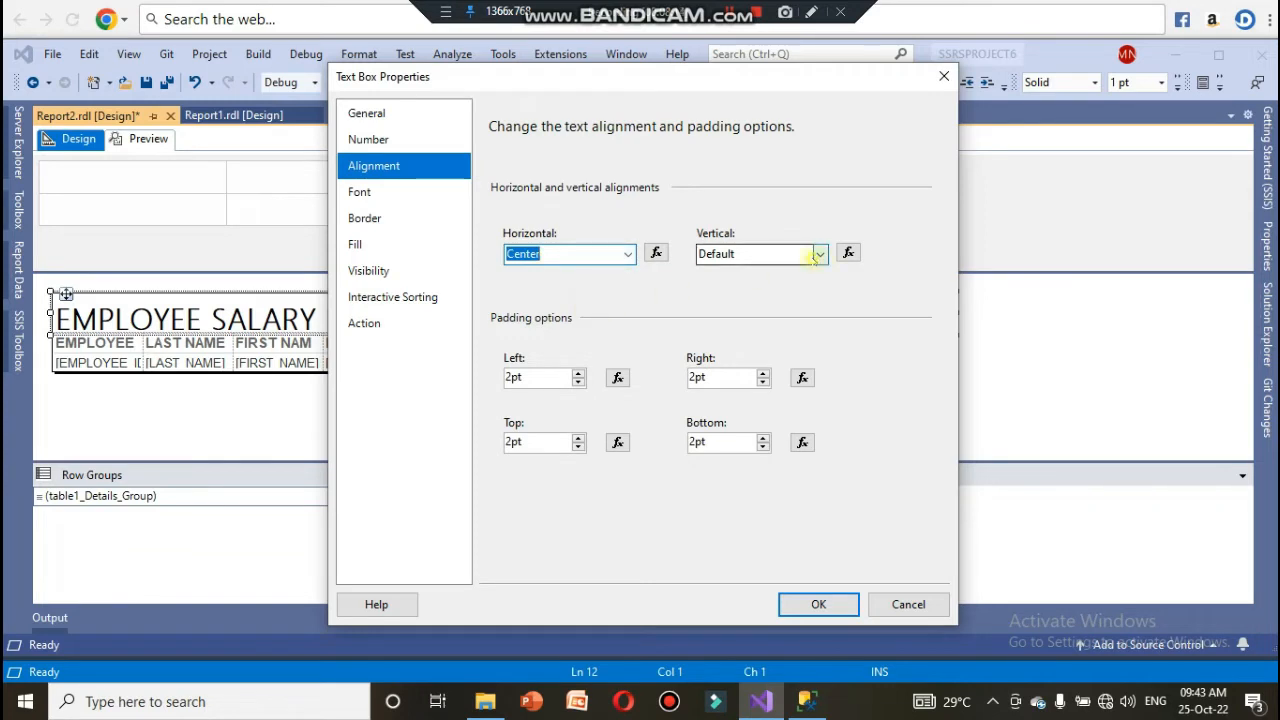
pyautogui.click(818, 254)
pyautogui.click(819, 256)
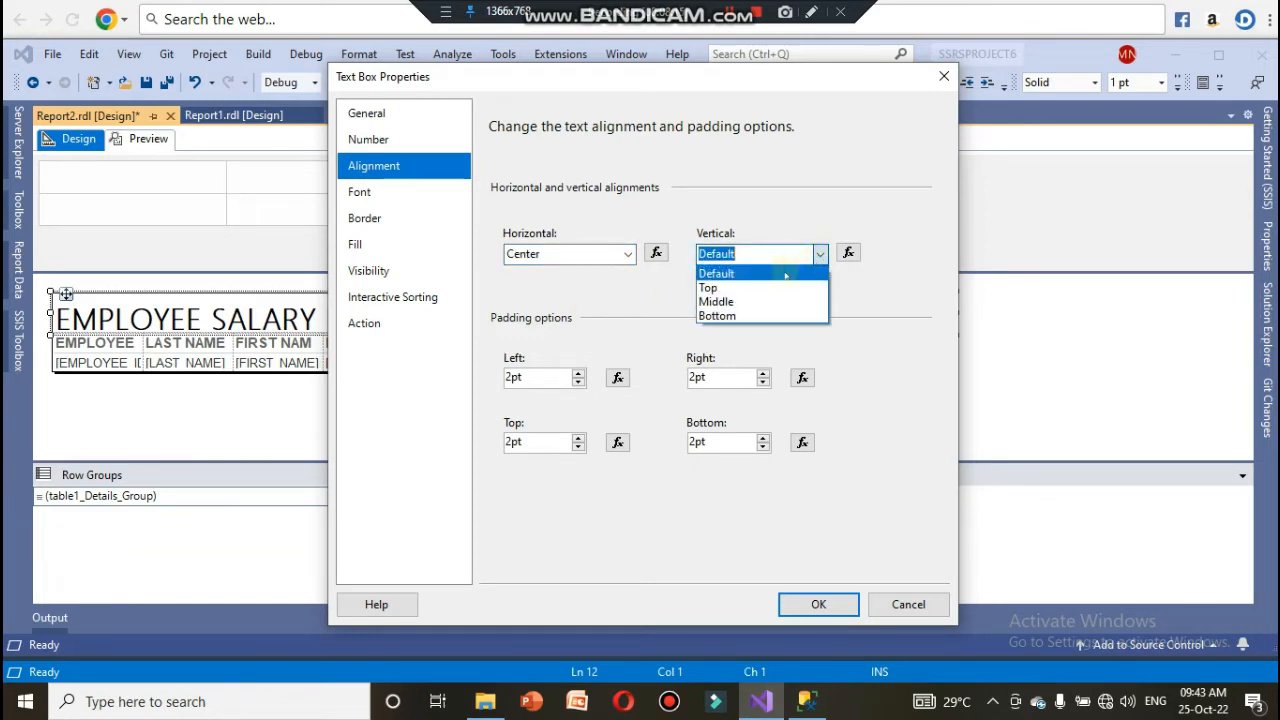
pyautogui.click(748, 302)
# - Give the title a Pale Turquoise fill and apply the text box properties
pyautogui.click(425, 244)
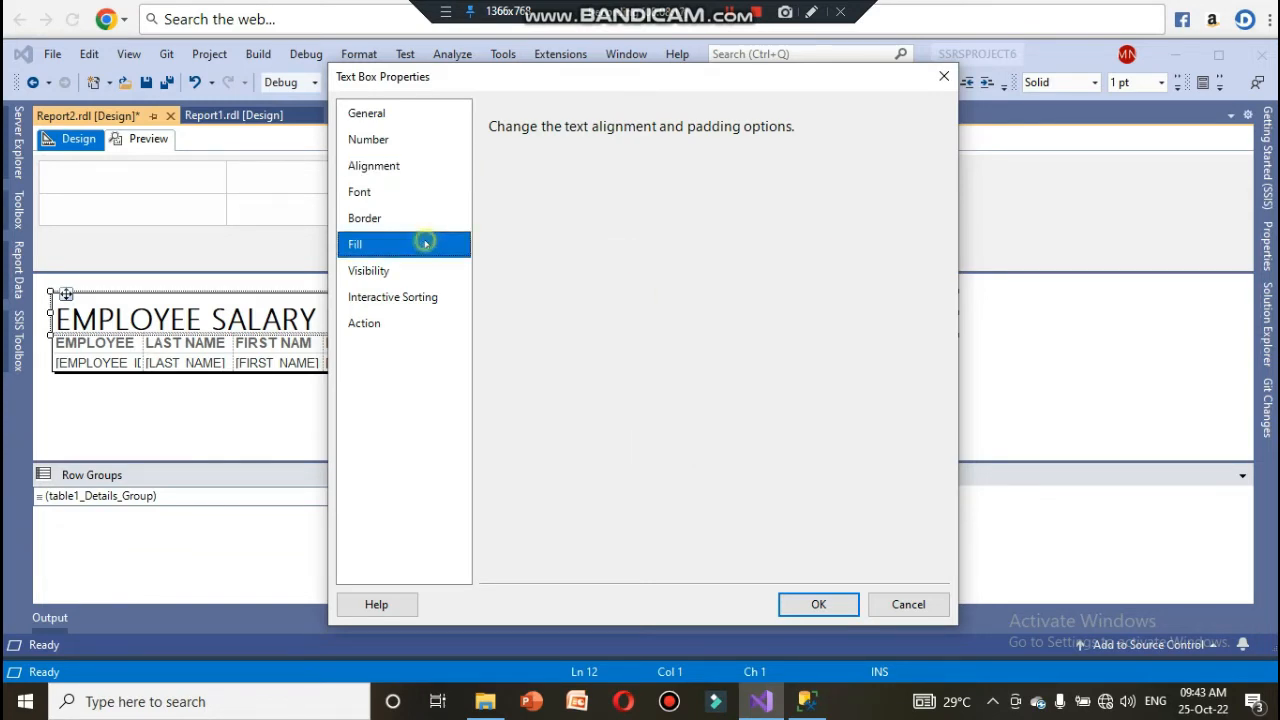
pyautogui.click(600, 194)
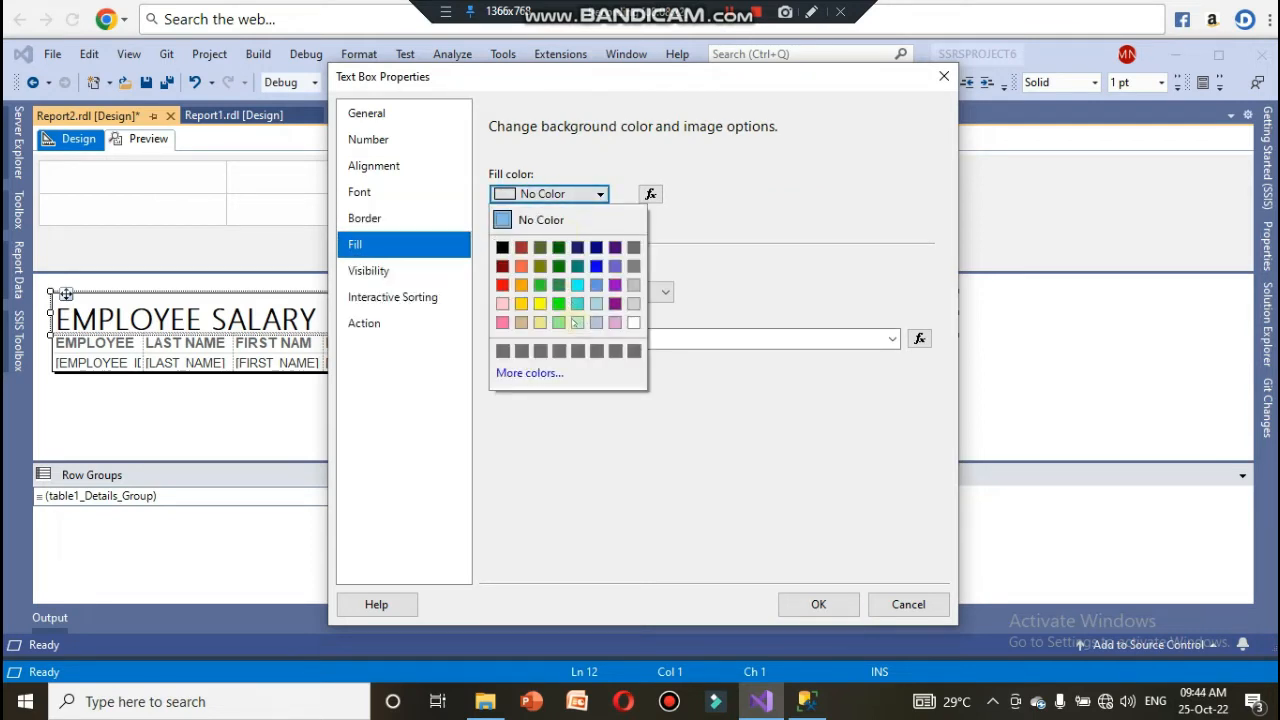
pyautogui.click(578, 323)
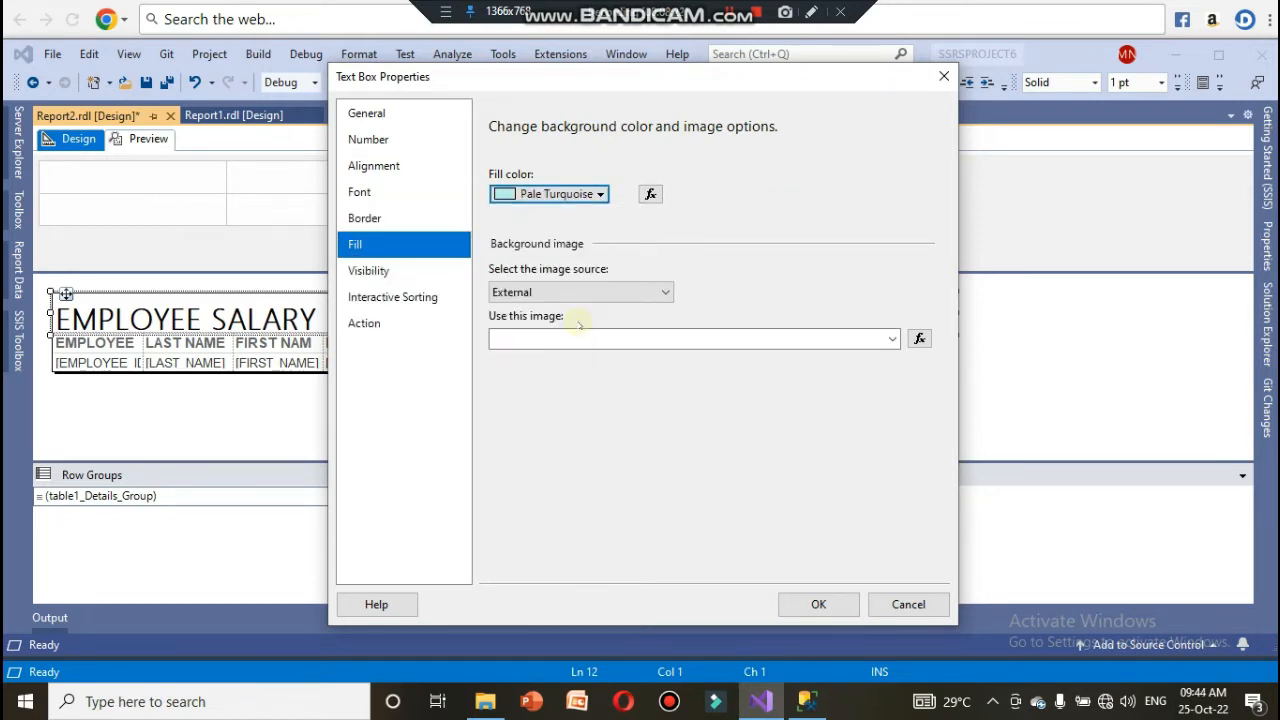
pyautogui.click(818, 603)
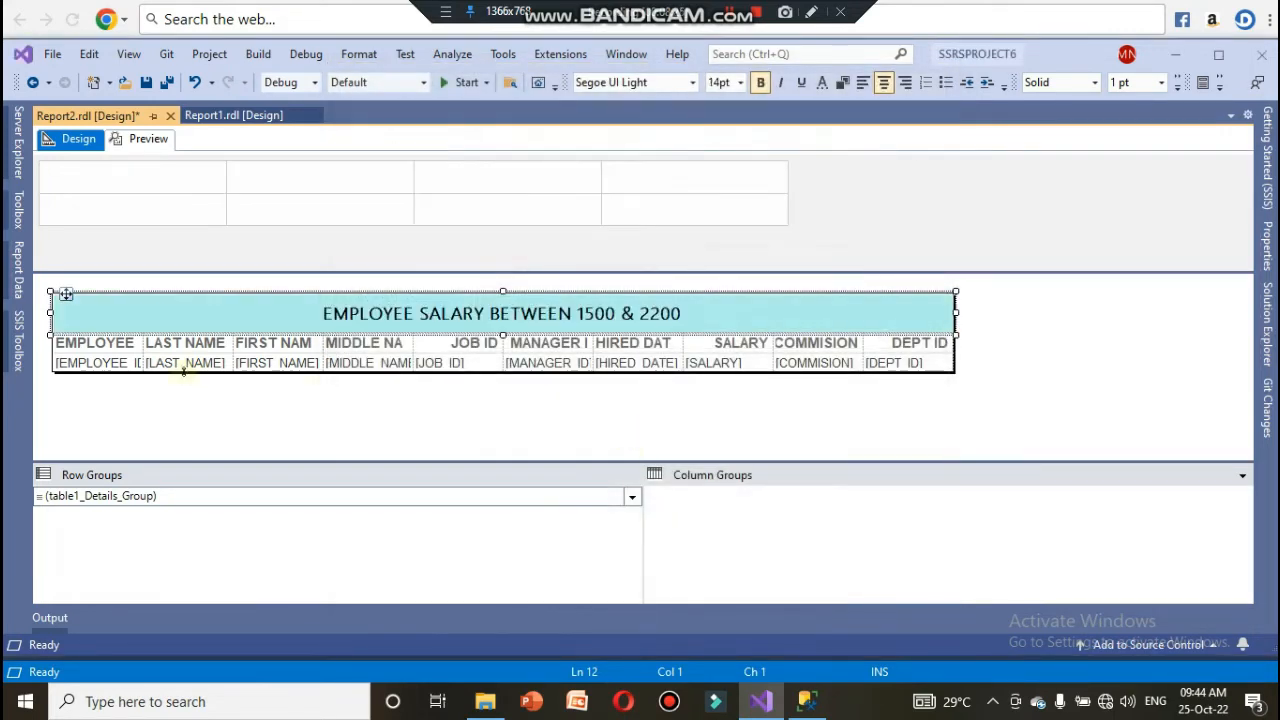
# - Widen the EMPLOYEE ID, FIRST NAME, MIDDLE NAME, MANAGER ID and HIRED DATE columns so their headings fit, making HIRED DATE the widest
pyautogui.click(129, 349)
pyautogui.moveTo(143, 321); pyautogui.dragTo(163, 327)
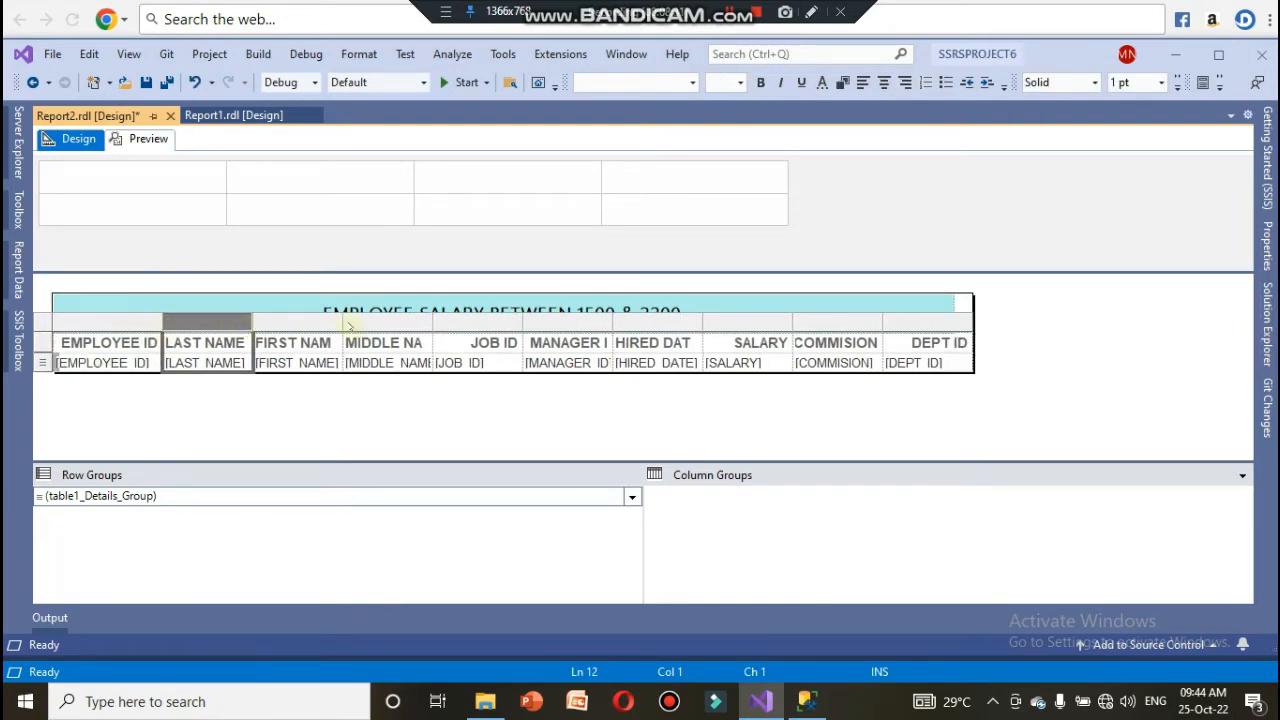
pyautogui.moveTo(342, 322); pyautogui.dragTo(356, 322)
pyautogui.click(435, 340)
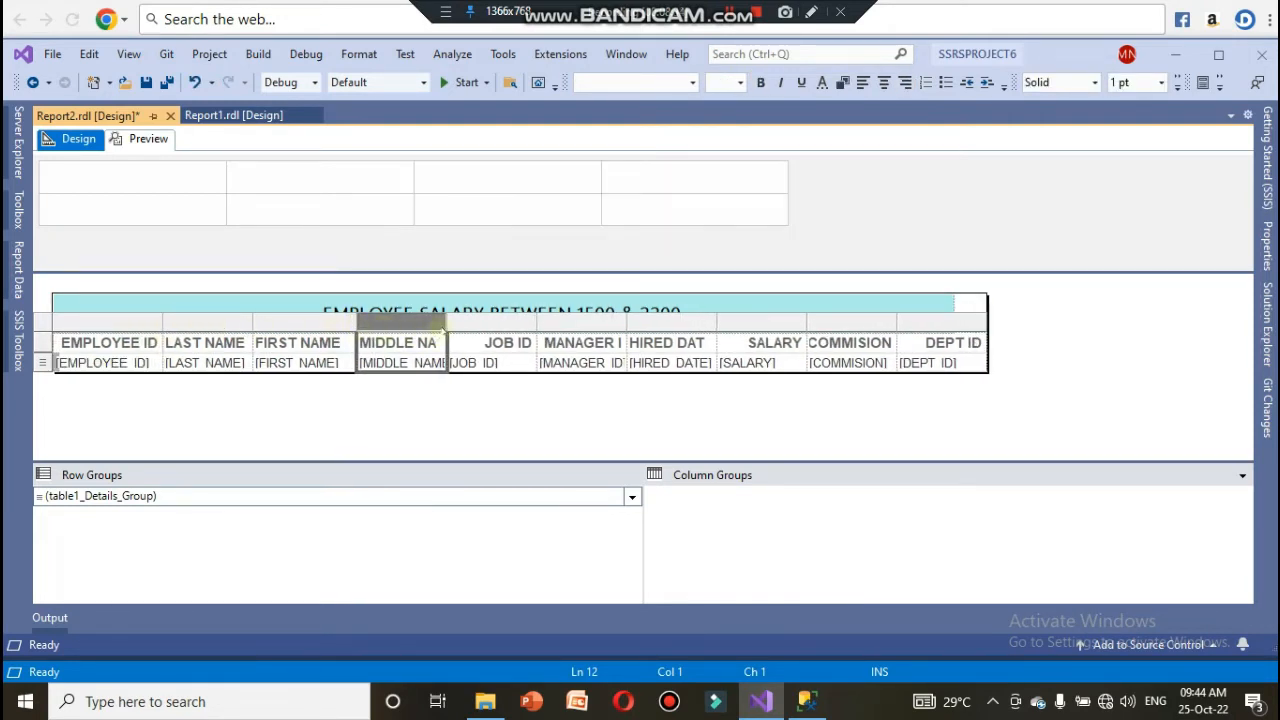
pyautogui.moveTo(450, 323); pyautogui.dragTo(462, 323)
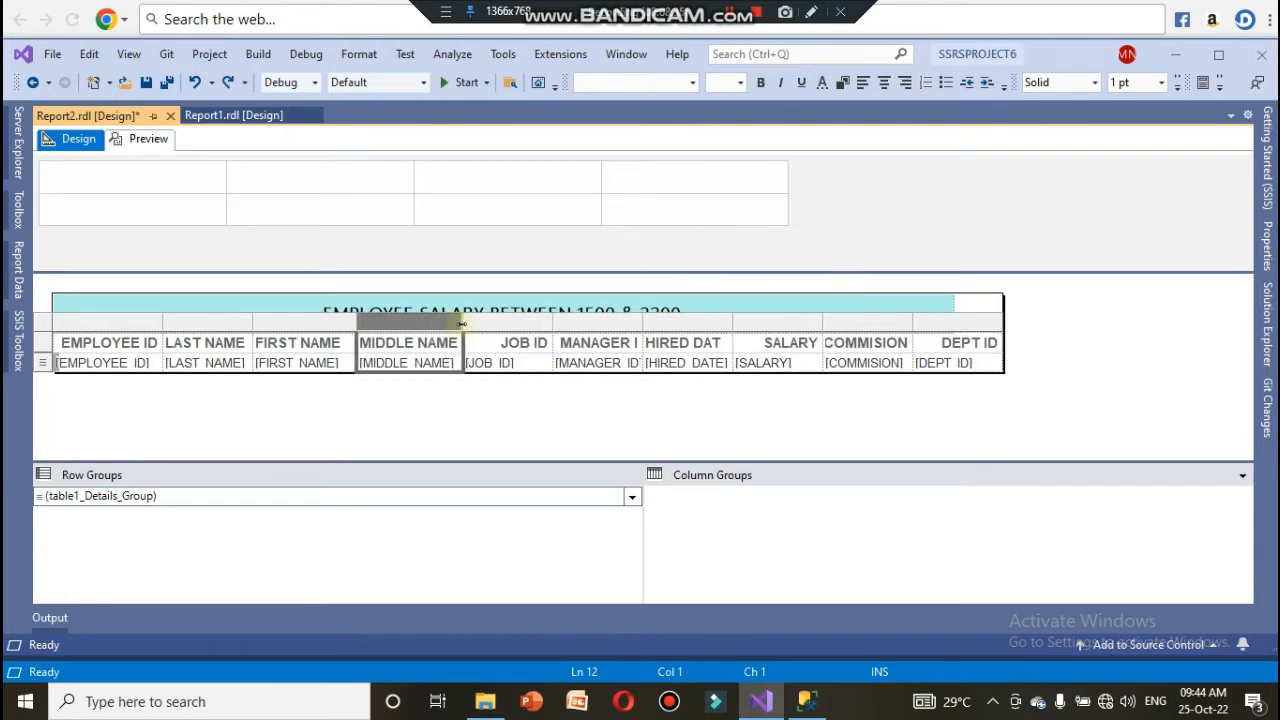
pyautogui.click(648, 322)
pyautogui.moveTo(645, 323); pyautogui.dragTo(660, 323)
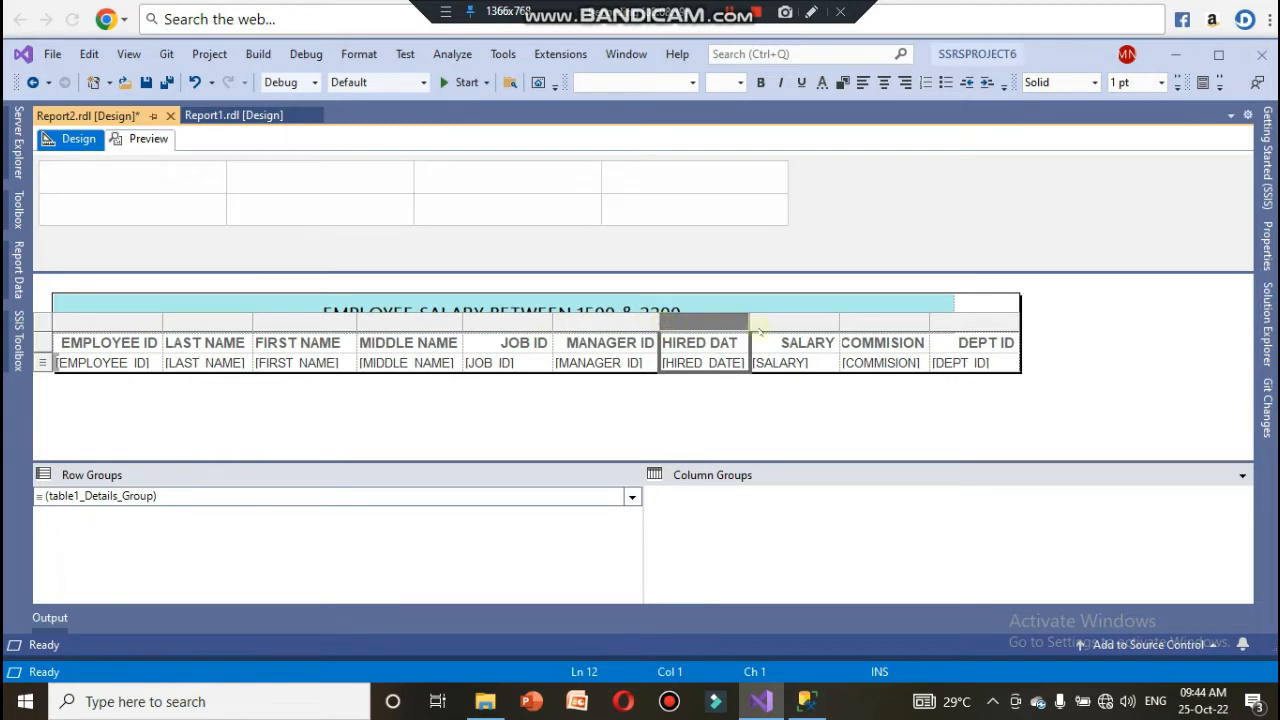
pyautogui.click(750, 323)
pyautogui.moveTo(750, 323); pyautogui.dragTo(826, 319)
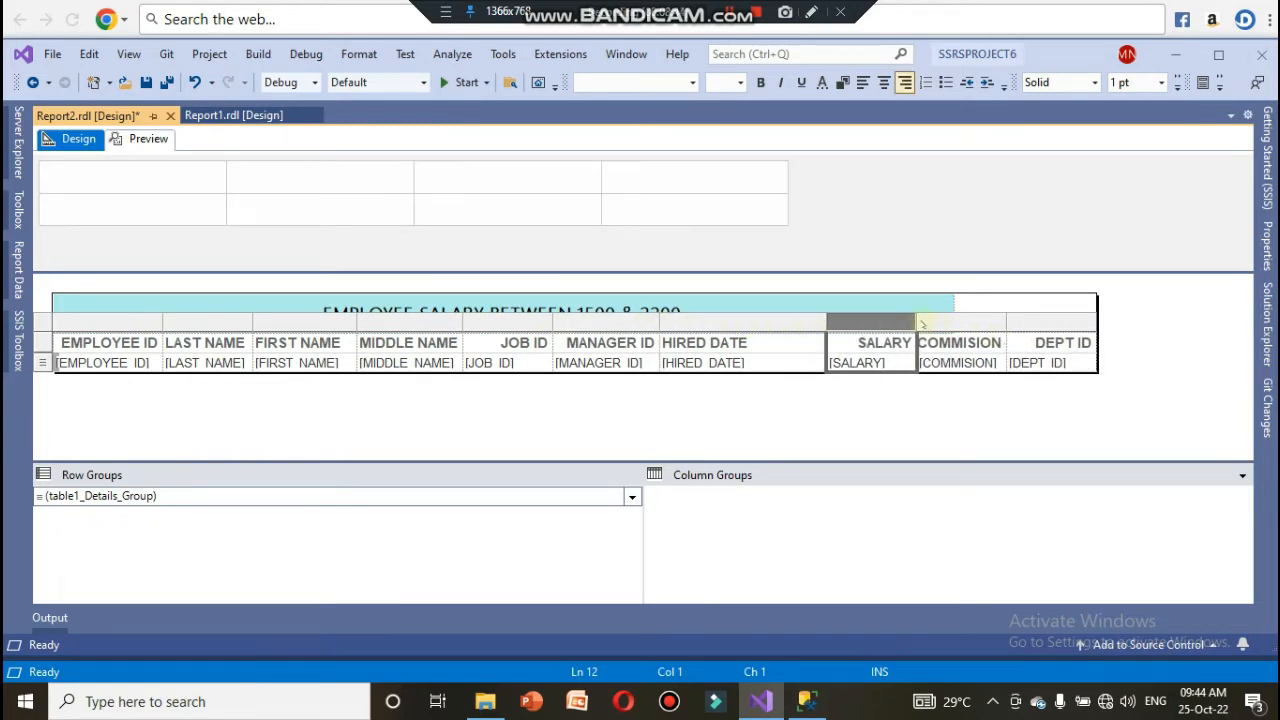
# - Stretch the title text box to span the full width of the table
pyautogui.click(952, 305)
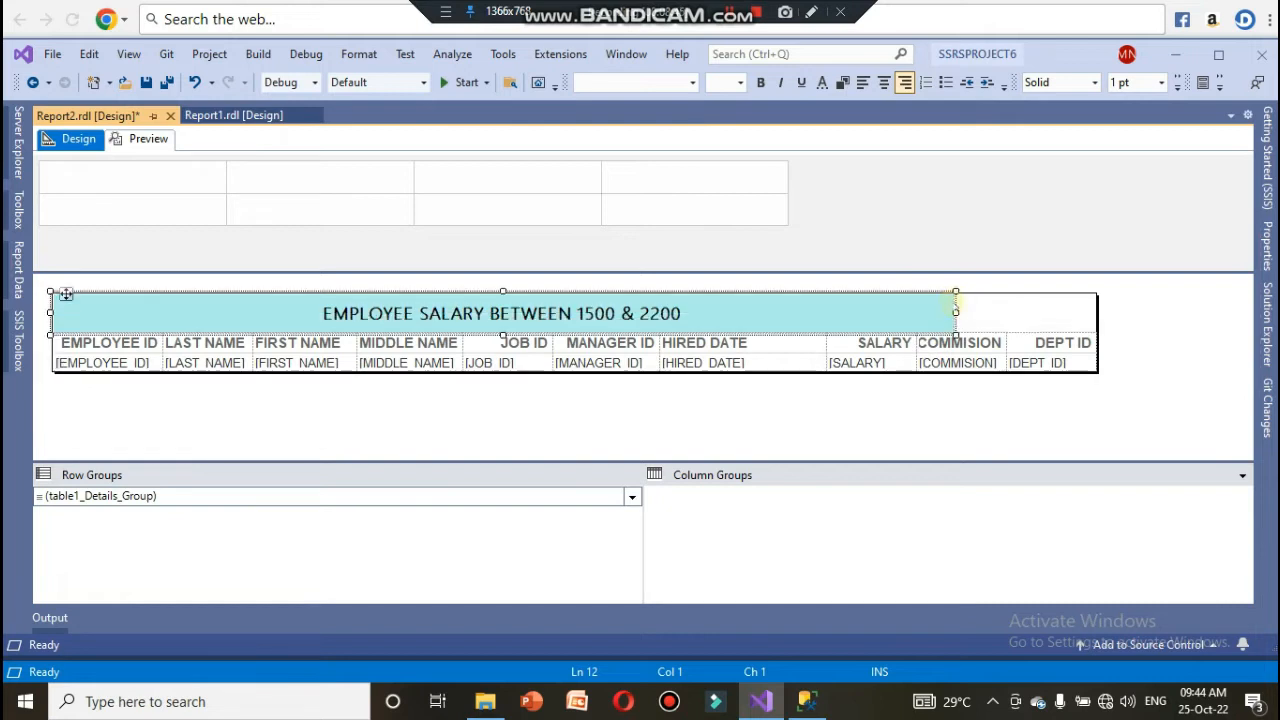
pyautogui.moveTo(955, 313); pyautogui.dragTo(1104, 314)
pyautogui.click(618, 431)
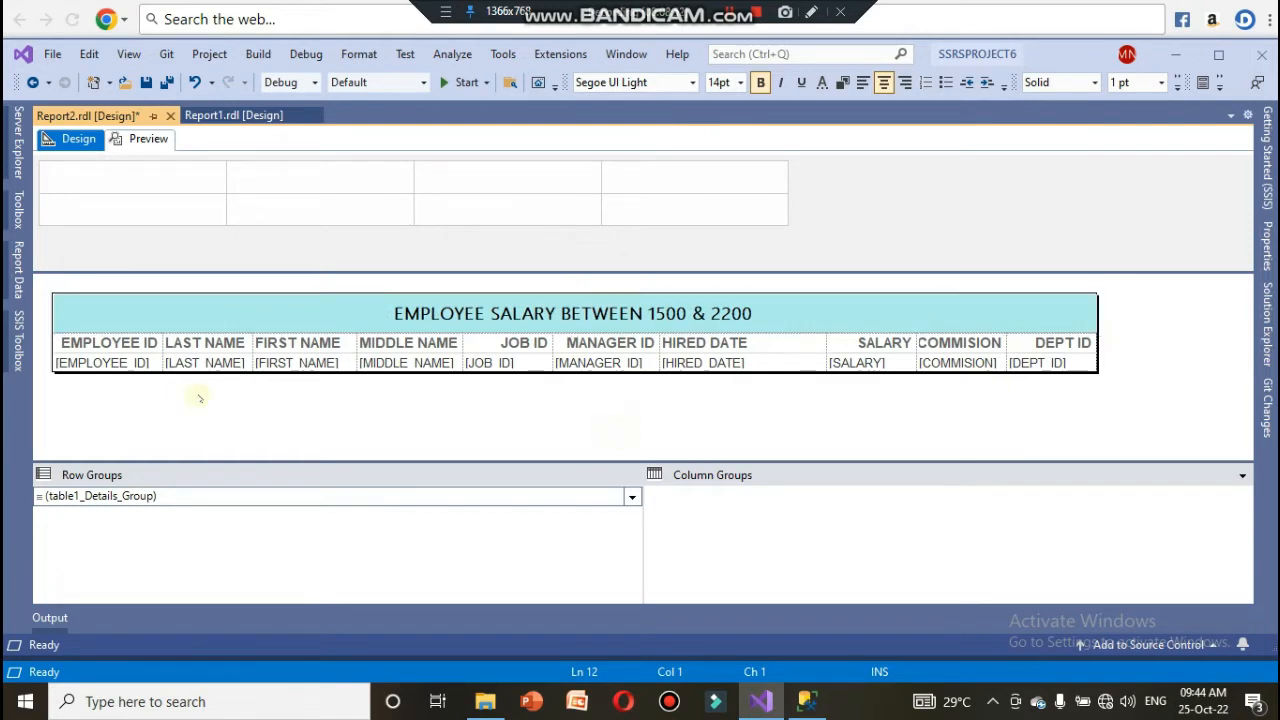
# - Select all header and detail cells of the table and set their background color to light green
pyautogui.click(128, 344)
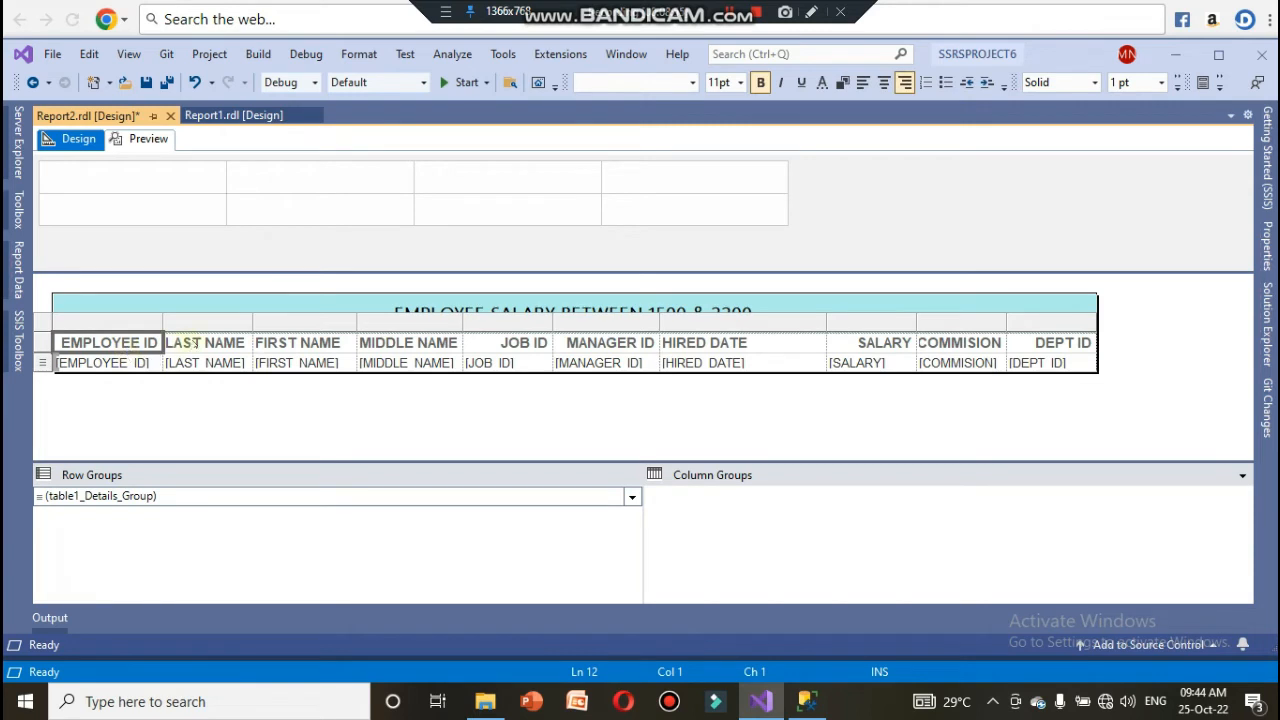
pyautogui.moveTo(128, 348); pyautogui.dragTo(1043, 345)
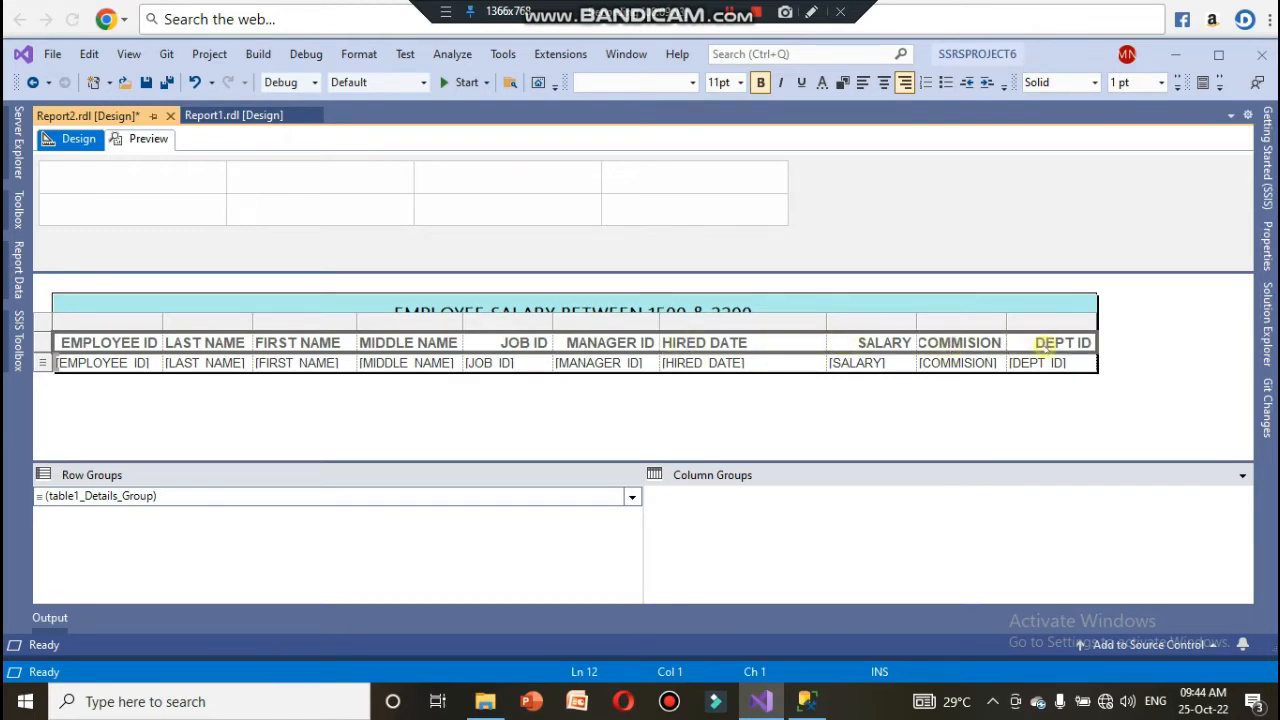
pyautogui.click(1040, 363)
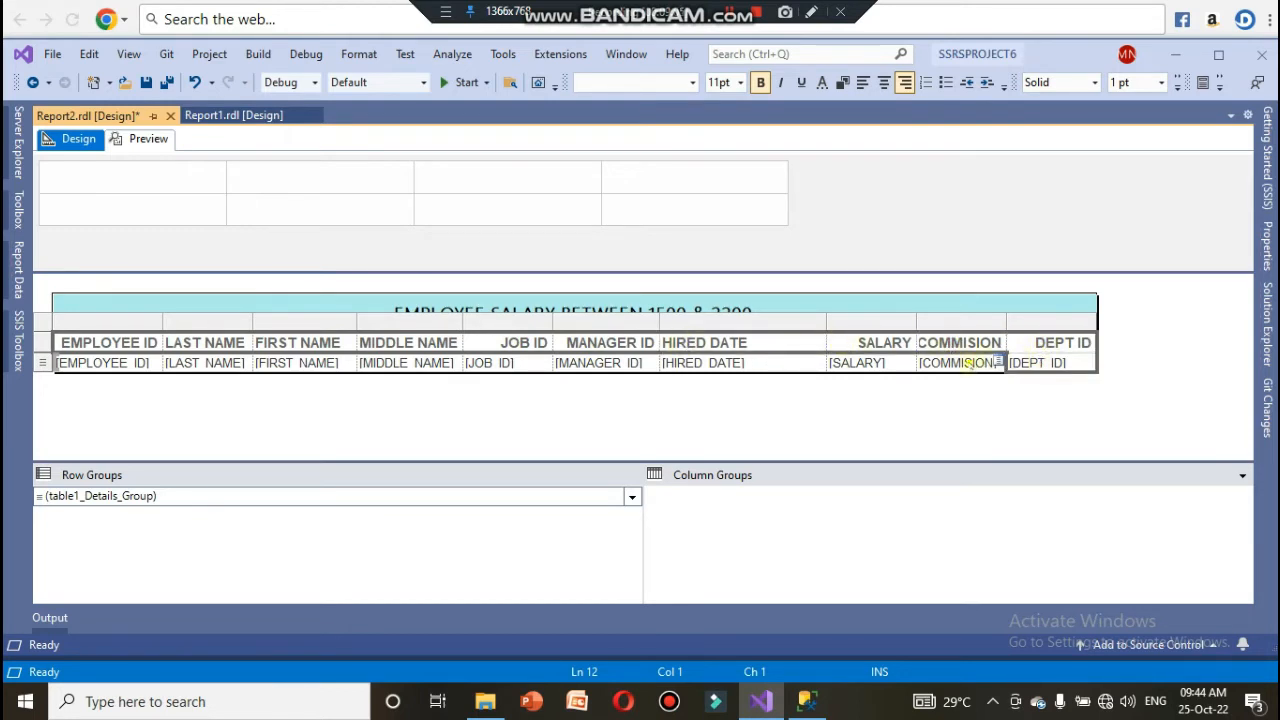
pyautogui.click(938, 365)
pyautogui.click(871, 363)
pyautogui.click(811, 363)
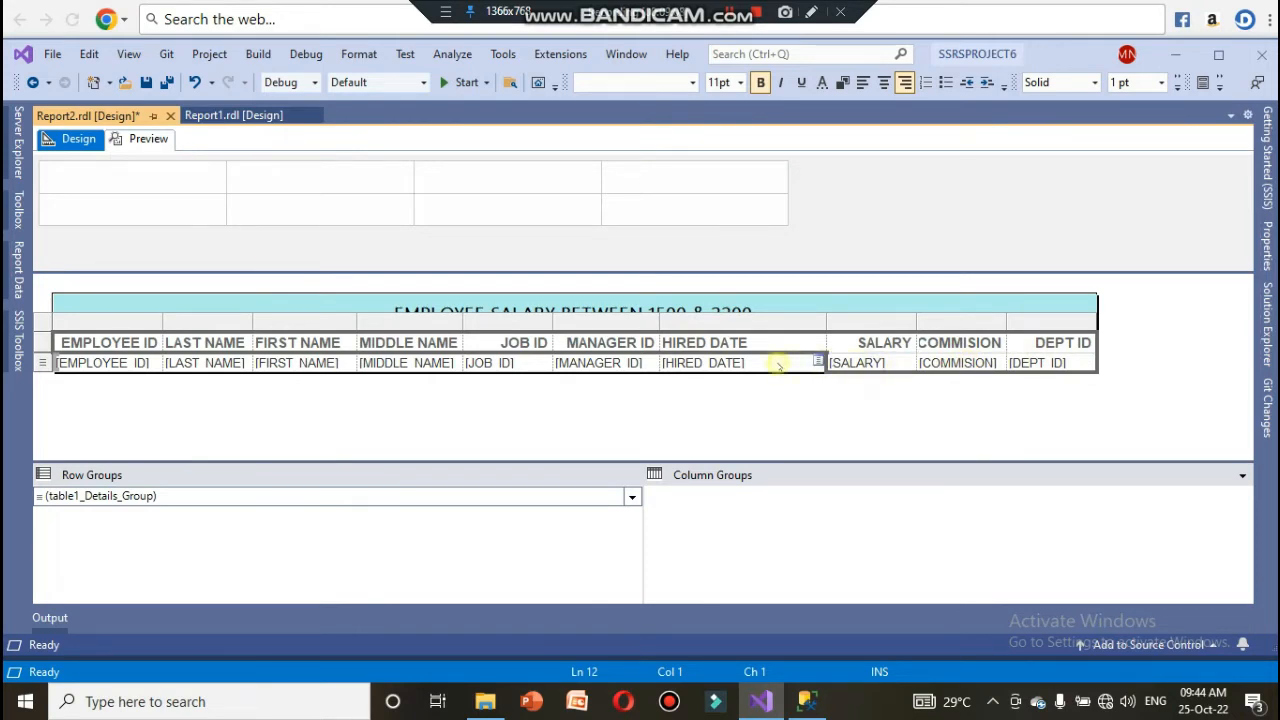
pyautogui.click(644, 364)
pyautogui.click(505, 363)
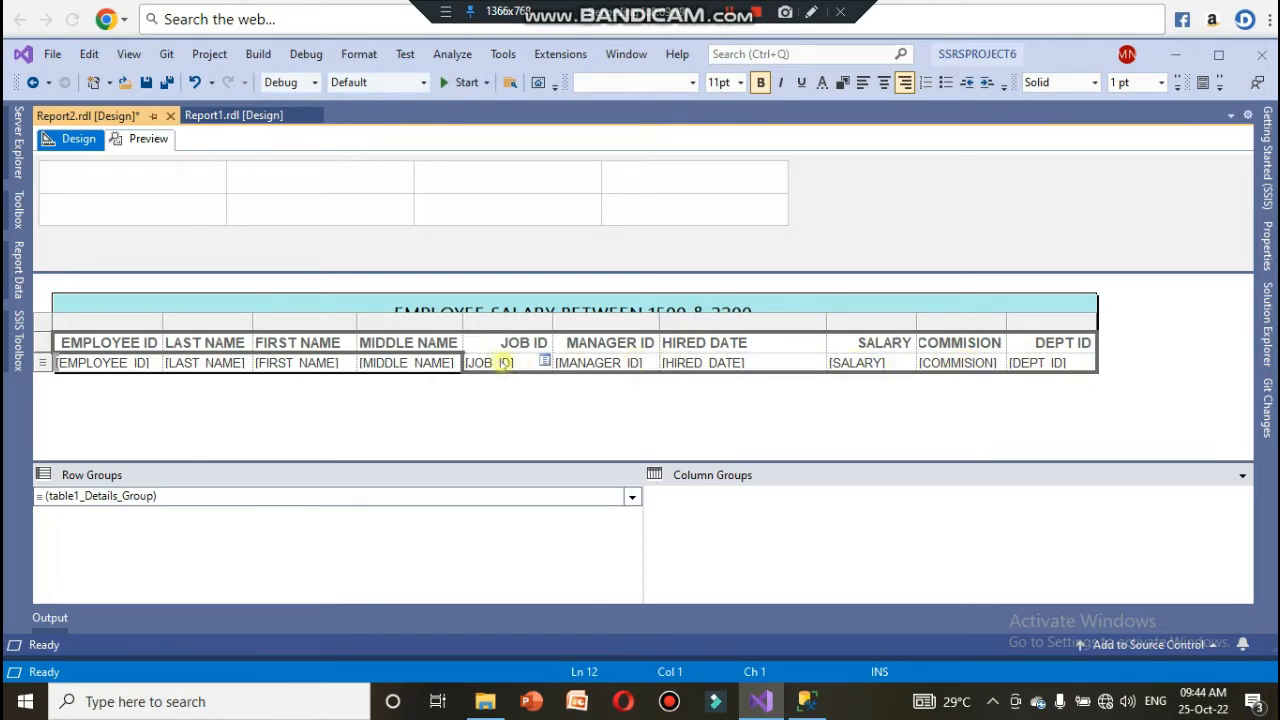
pyautogui.click(445, 364)
pyautogui.click(348, 366)
pyautogui.click(222, 366)
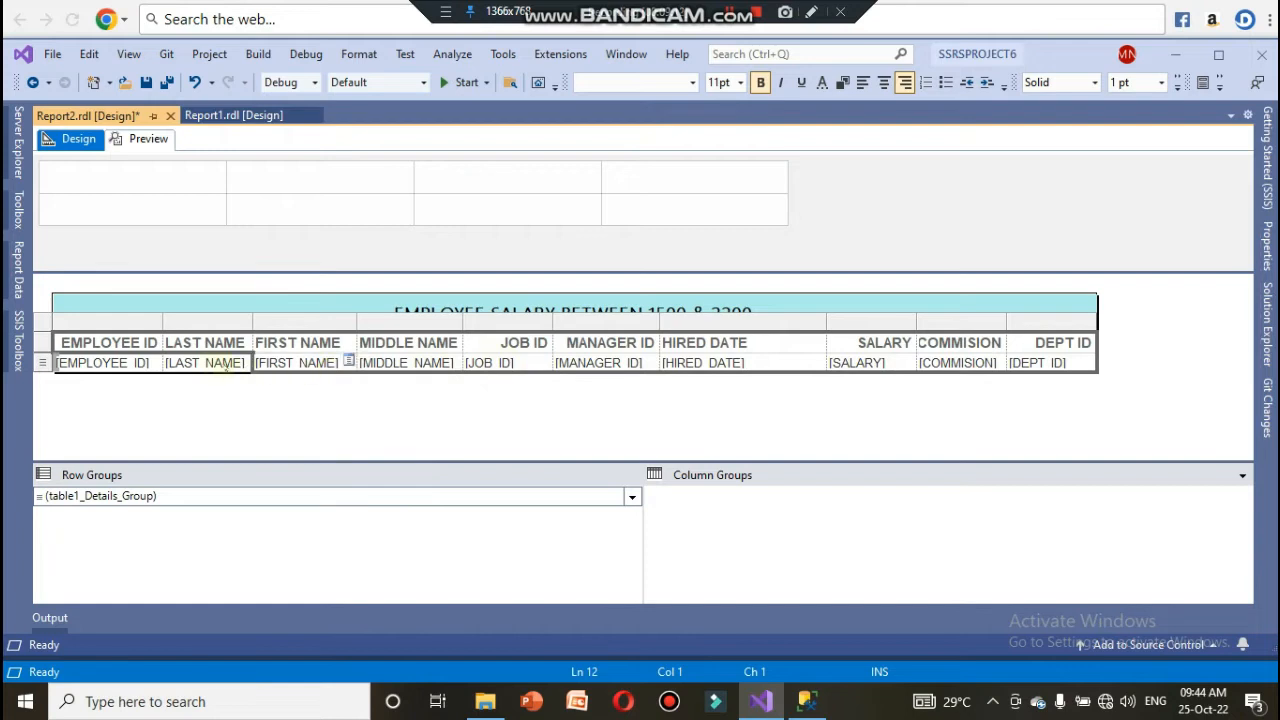
pyautogui.click(147, 366)
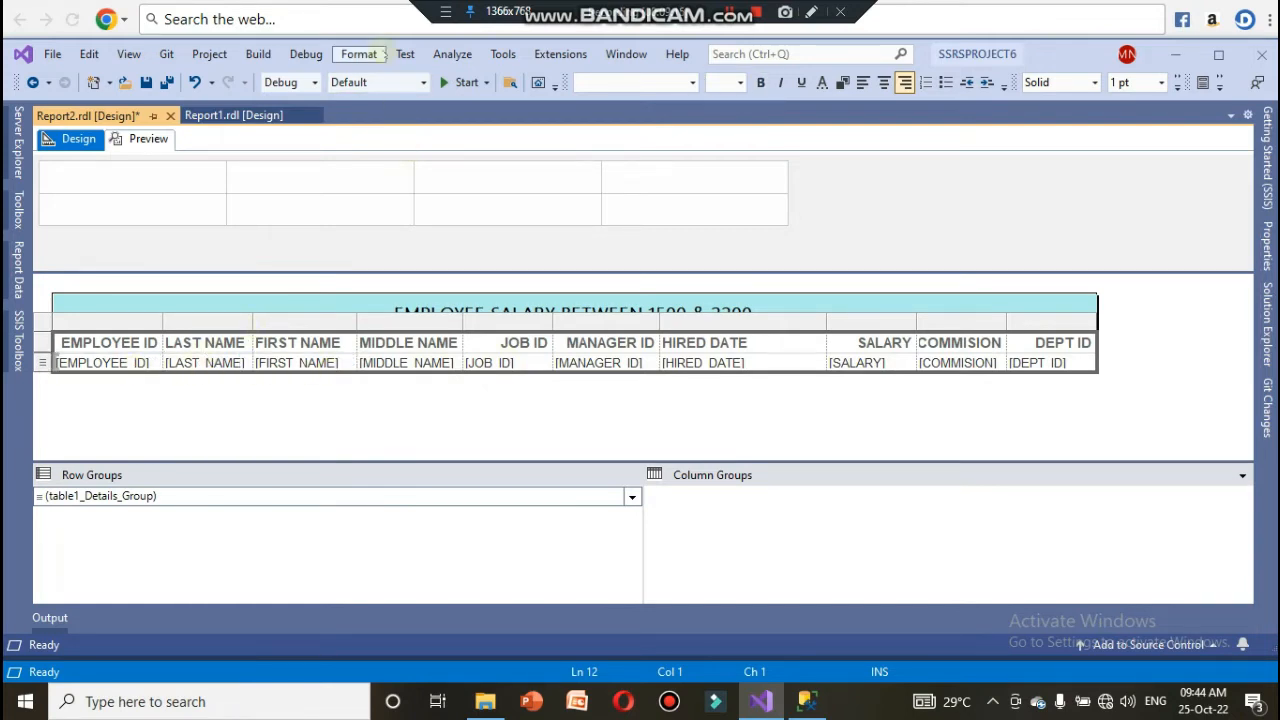
pyautogui.click(379, 55)
pyautogui.click(400, 95)
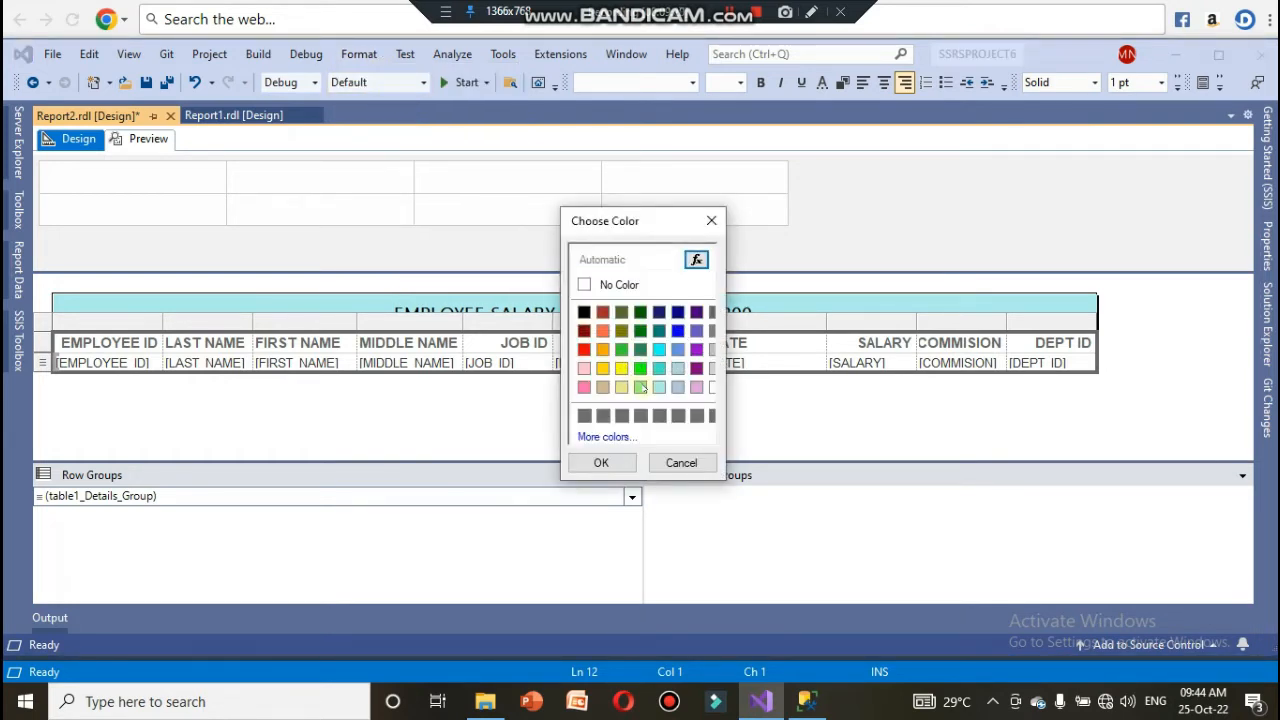
pyautogui.click(641, 387)
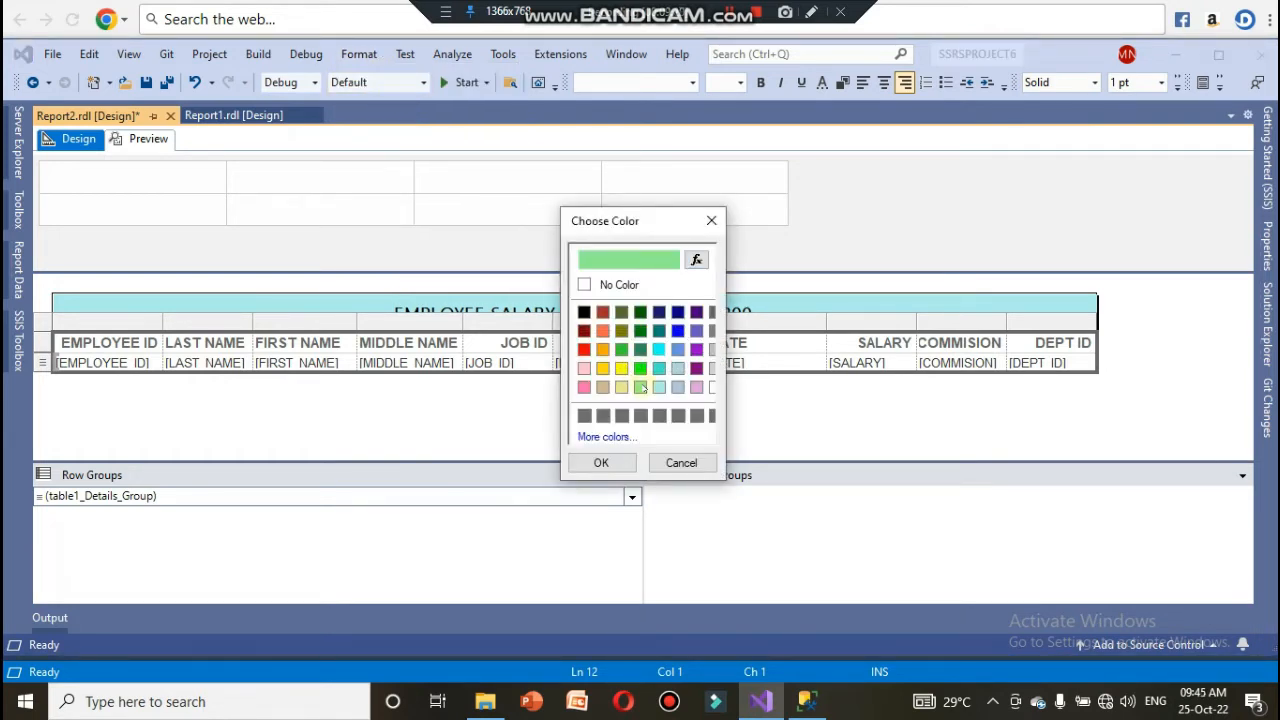
pyautogui.click(603, 463)
# - Center the text horizontally in all selected header and detail cells of the table
pyautogui.click(366, 55)
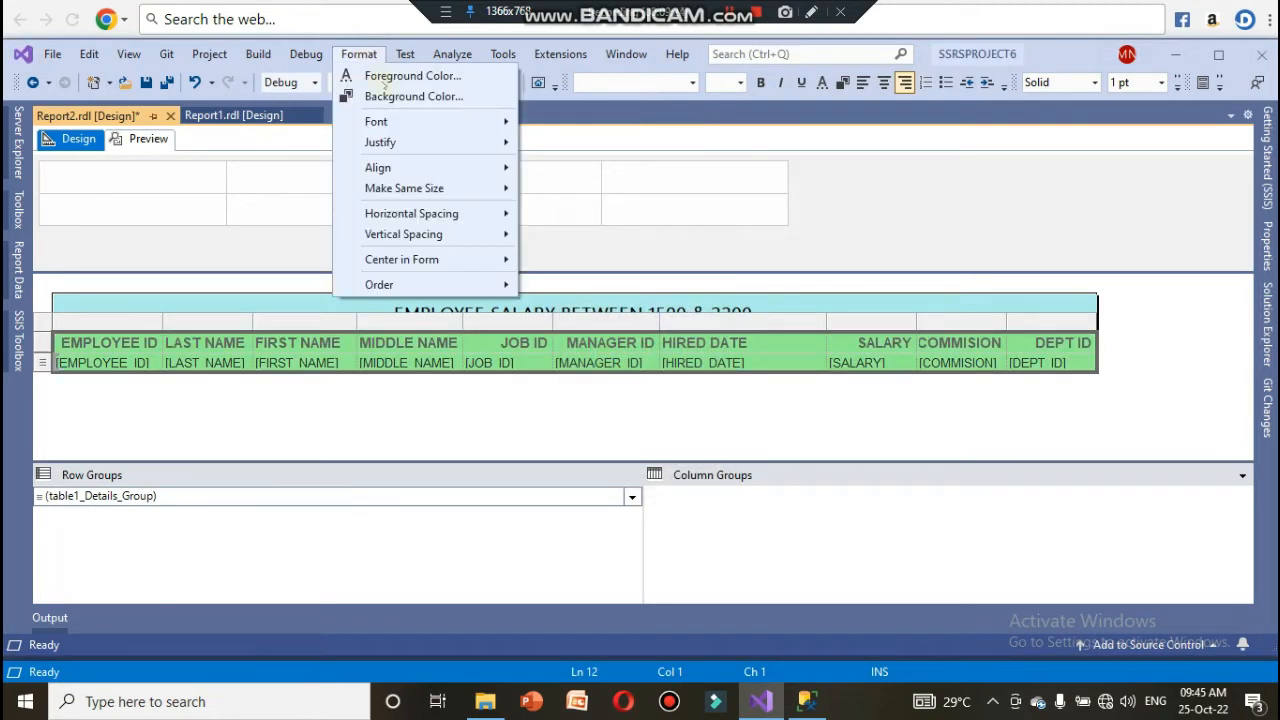
pyautogui.moveTo(410, 142)
pyautogui.click(565, 166)
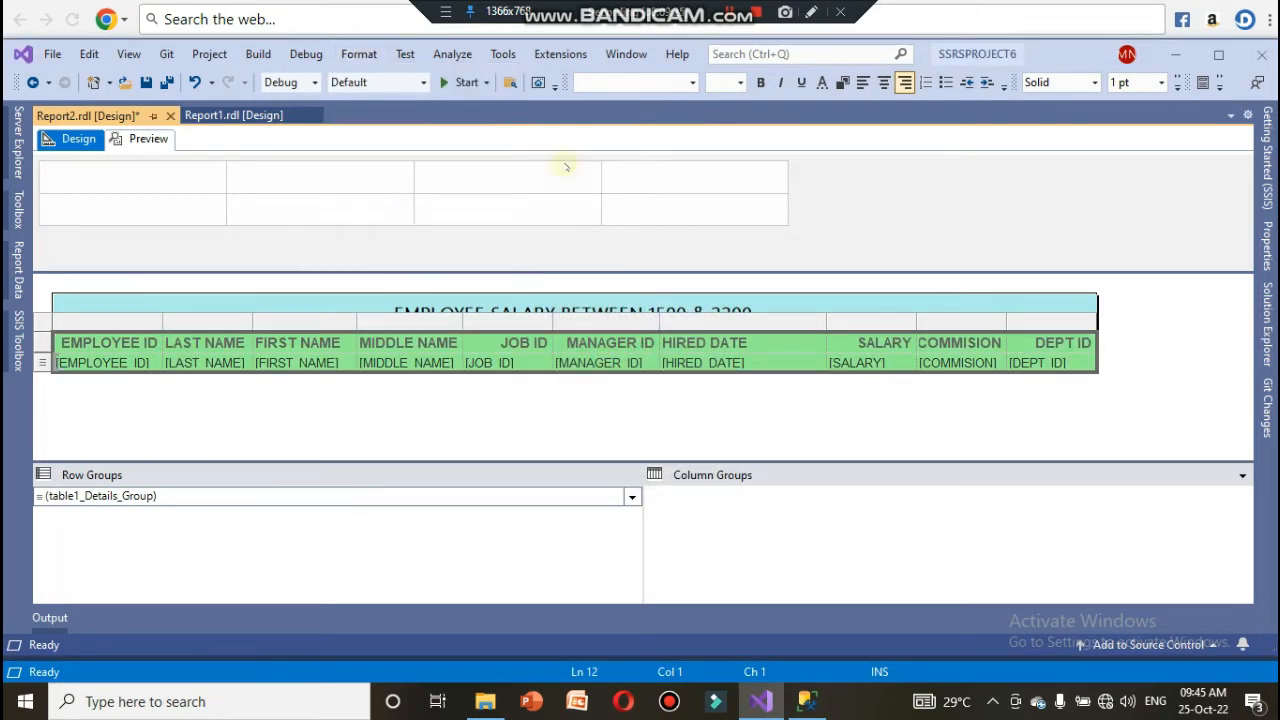
pyautogui.click(566, 405)
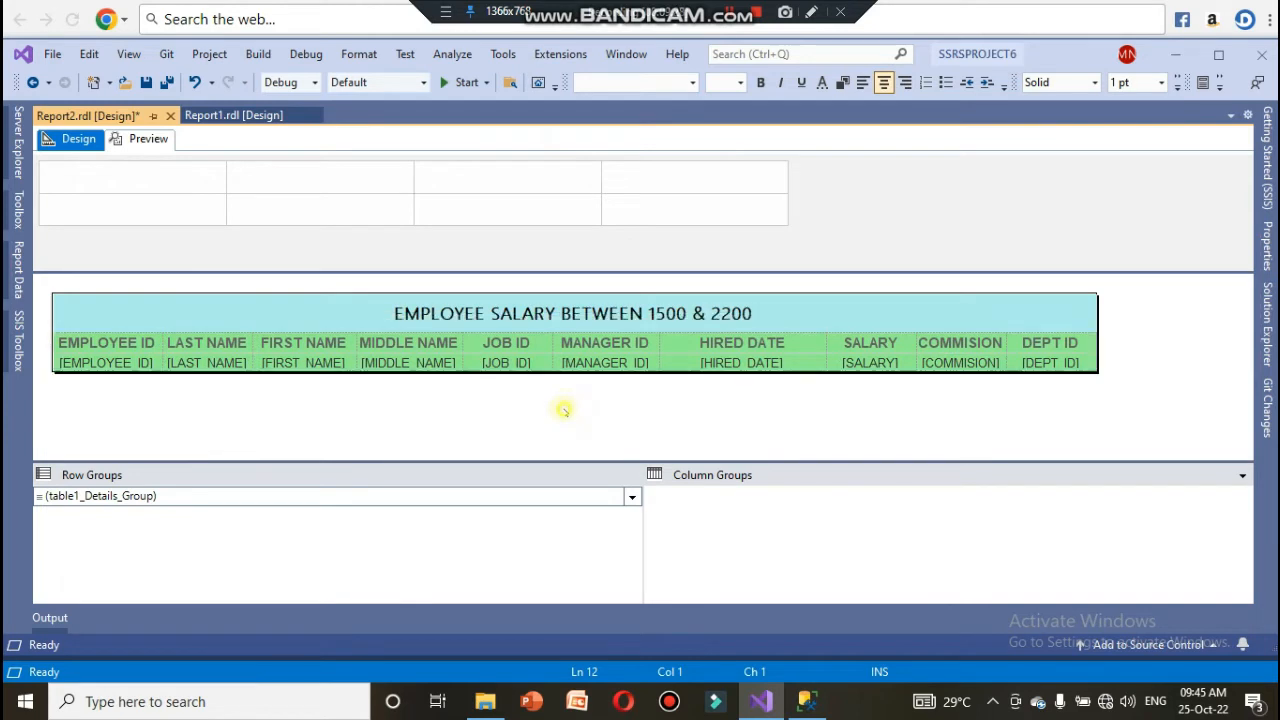
# - Preview the formatted salary report, and return to its design view
pyautogui.click(150, 140)
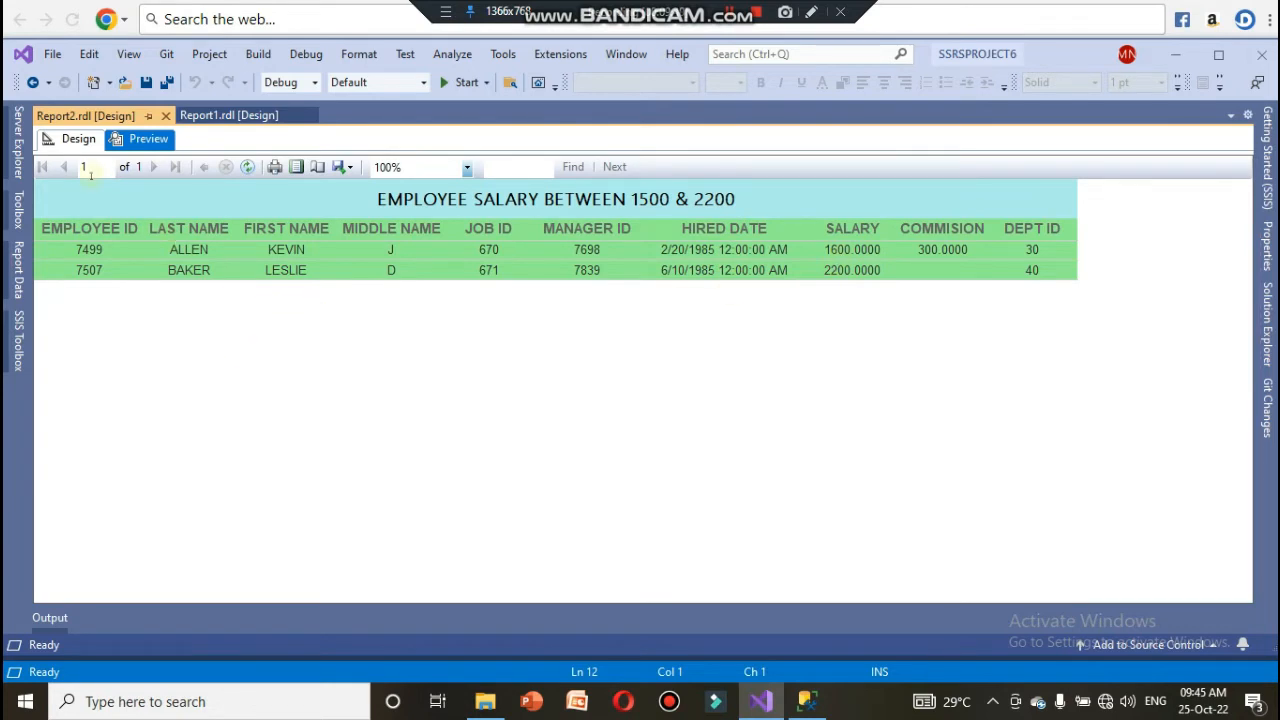
pyautogui.click(76, 139)
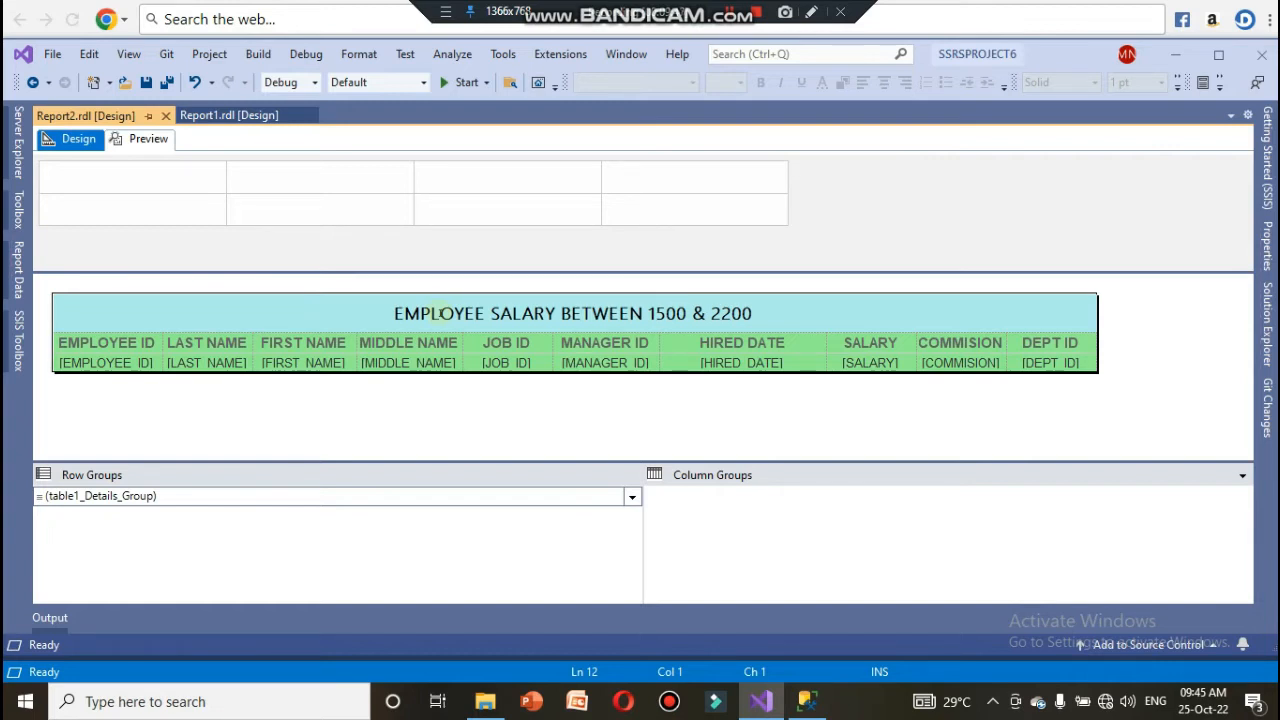
pyautogui.click(752, 13)
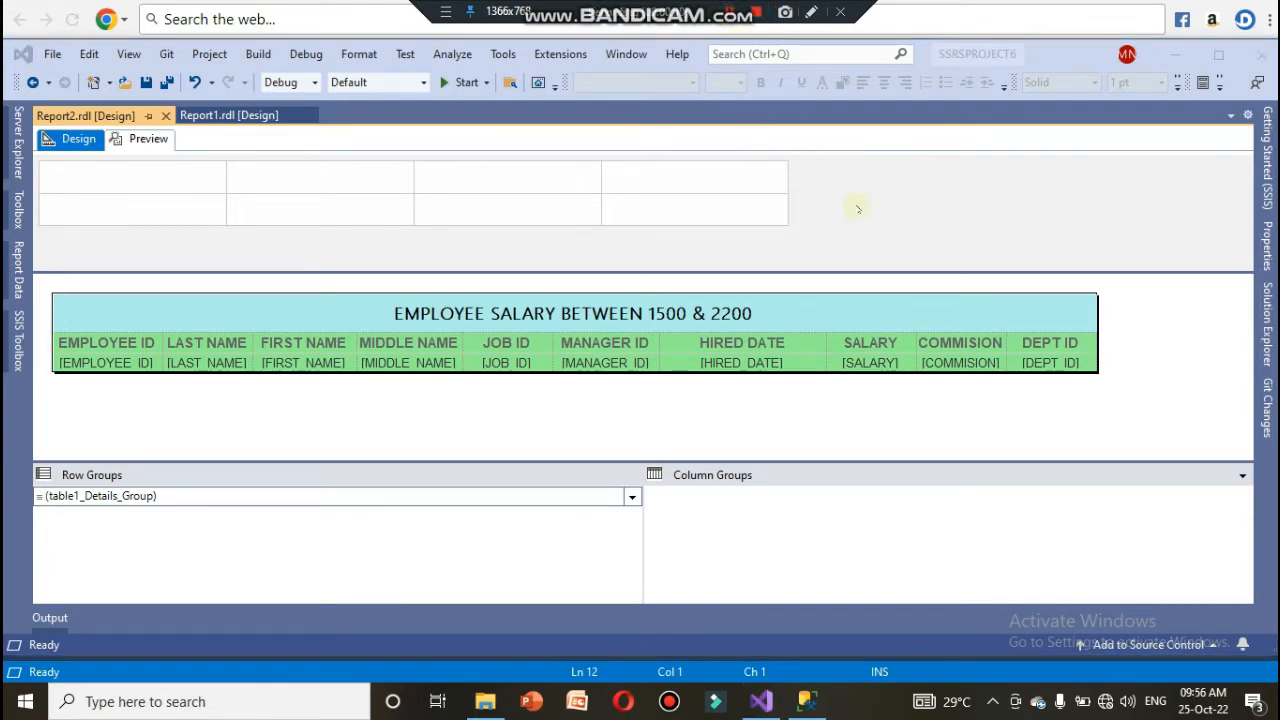
# - Start a new report in the project's Reports folder with the Report Wizard and proceed to its data source settings
pyautogui.click(1265, 316)
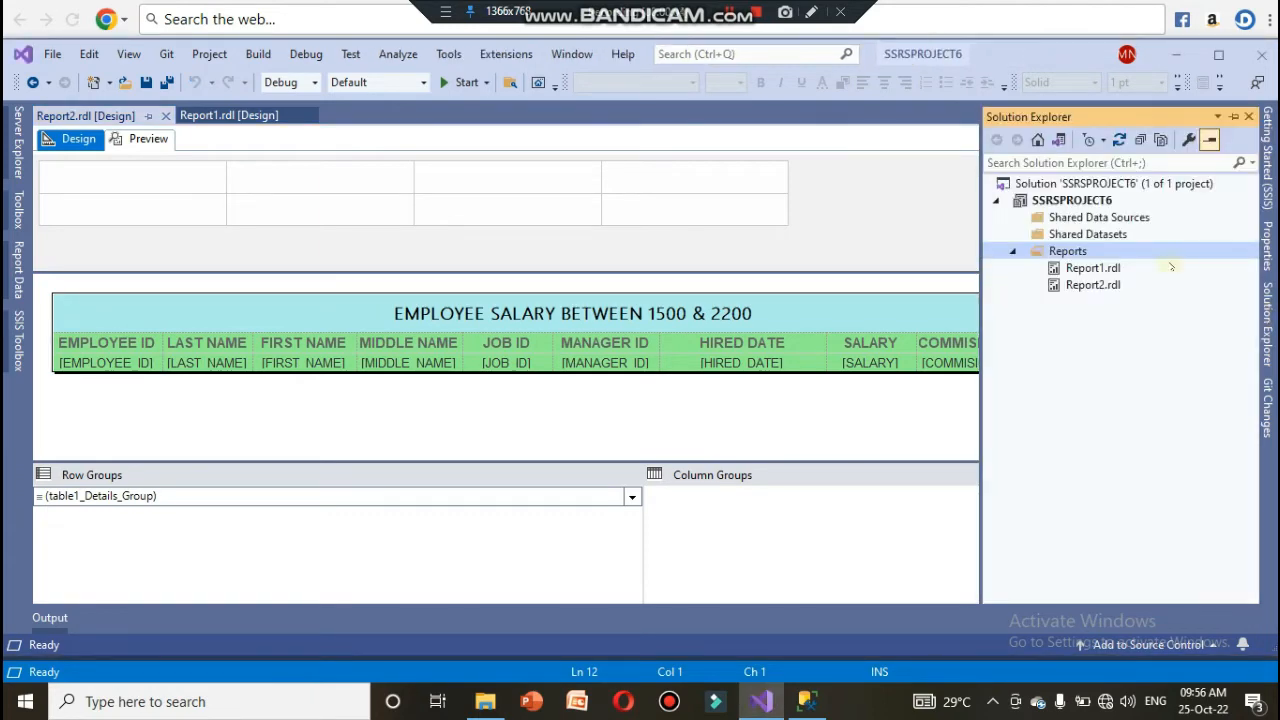
pyautogui.rightClick(1152, 254)
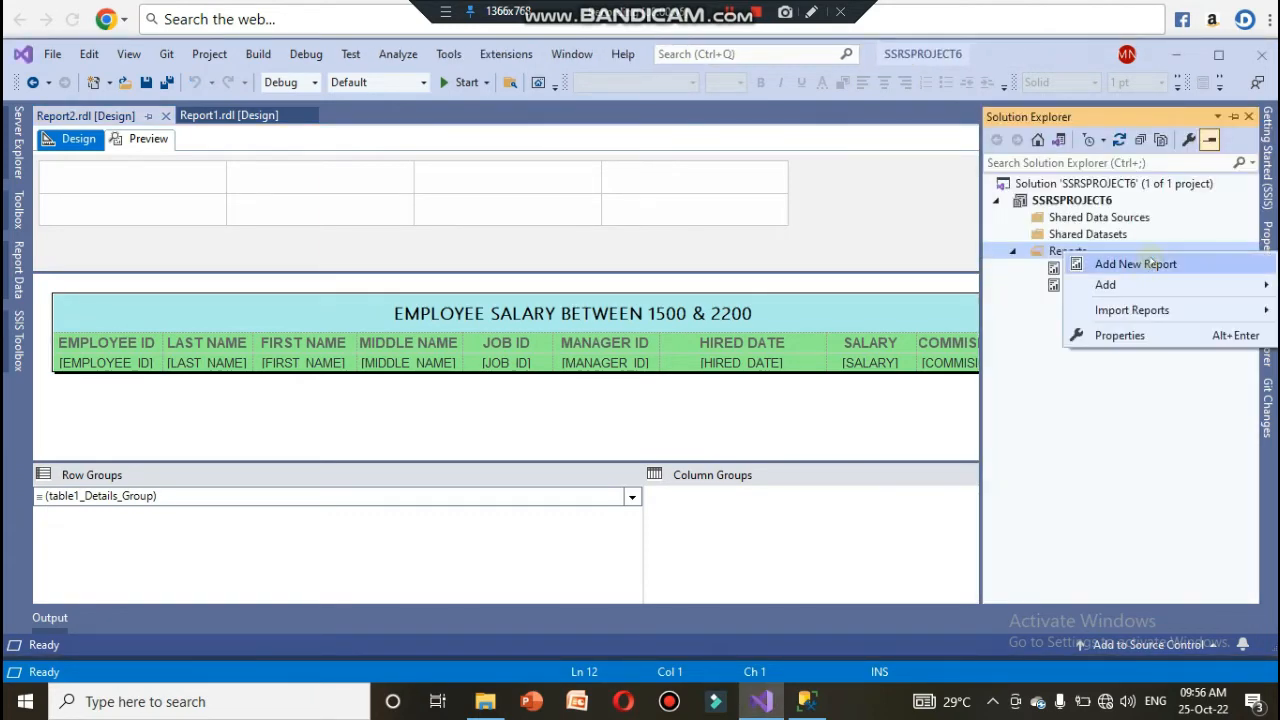
pyautogui.click(1146, 268)
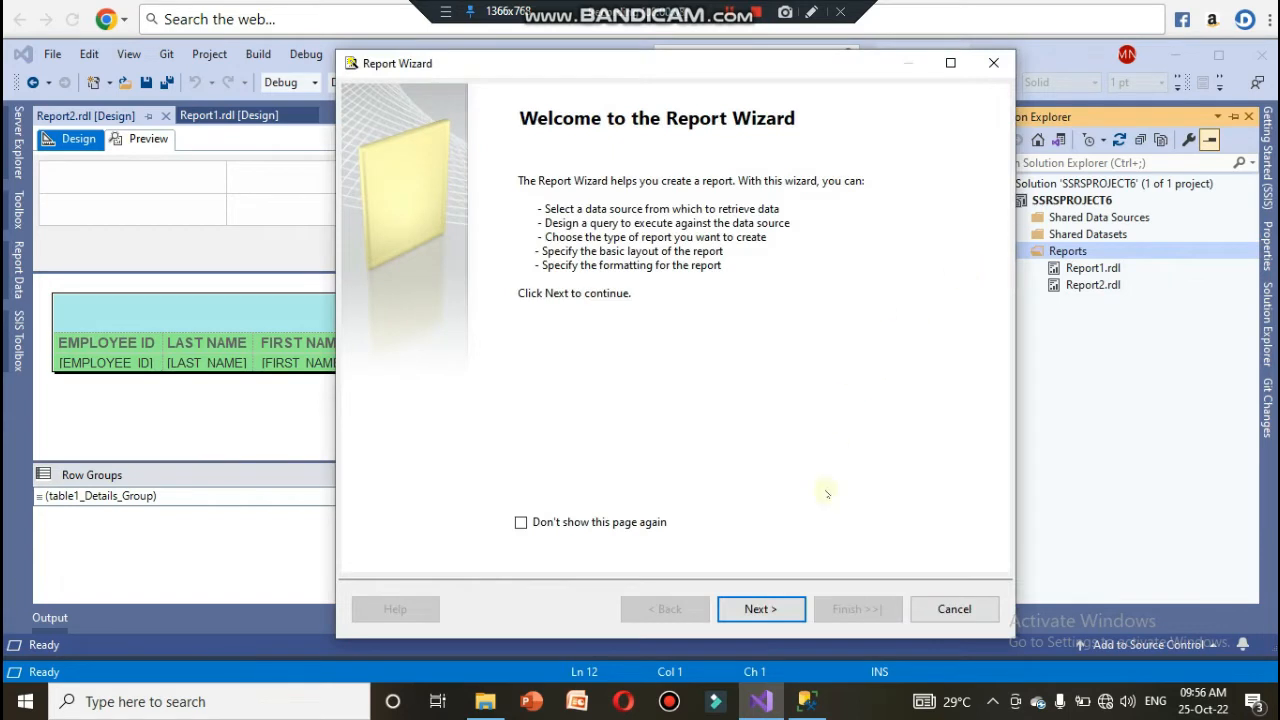
pyautogui.click(762, 610)
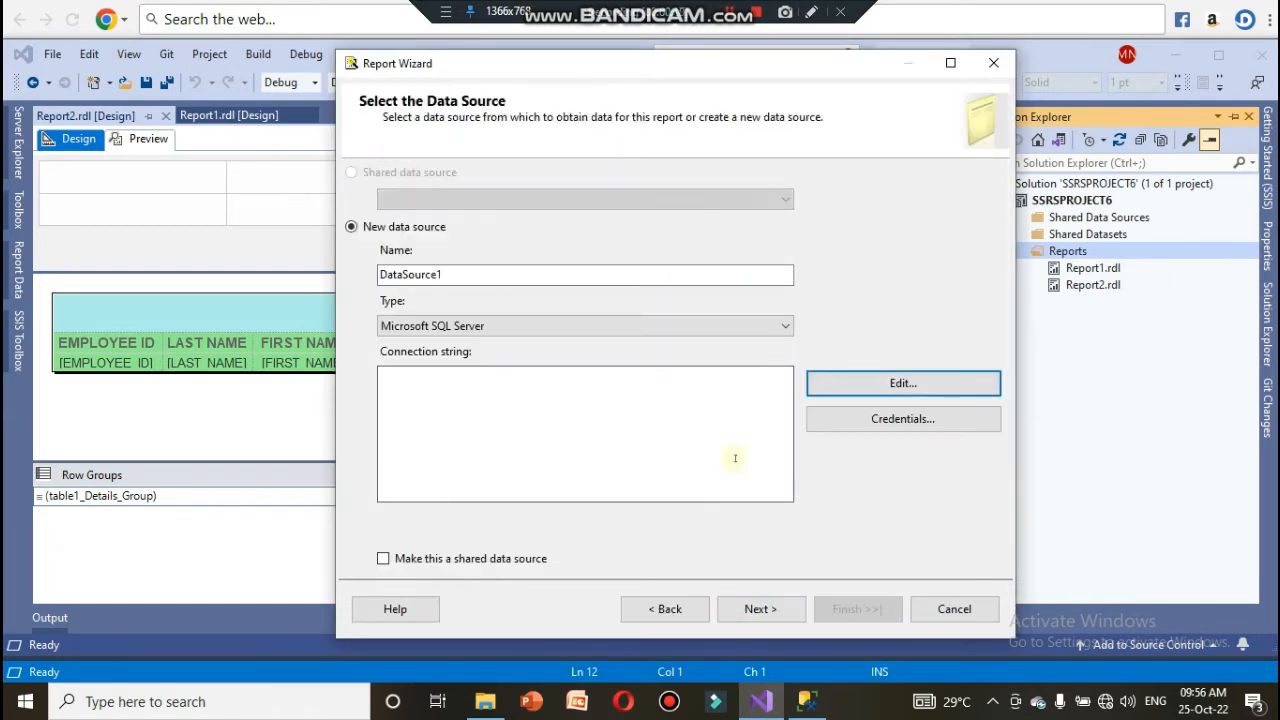
# - Connect the new data source to server "." and the EMPLOYEE INFORMATION database, test the connection, and accept the data source
pyautogui.click(833, 387)
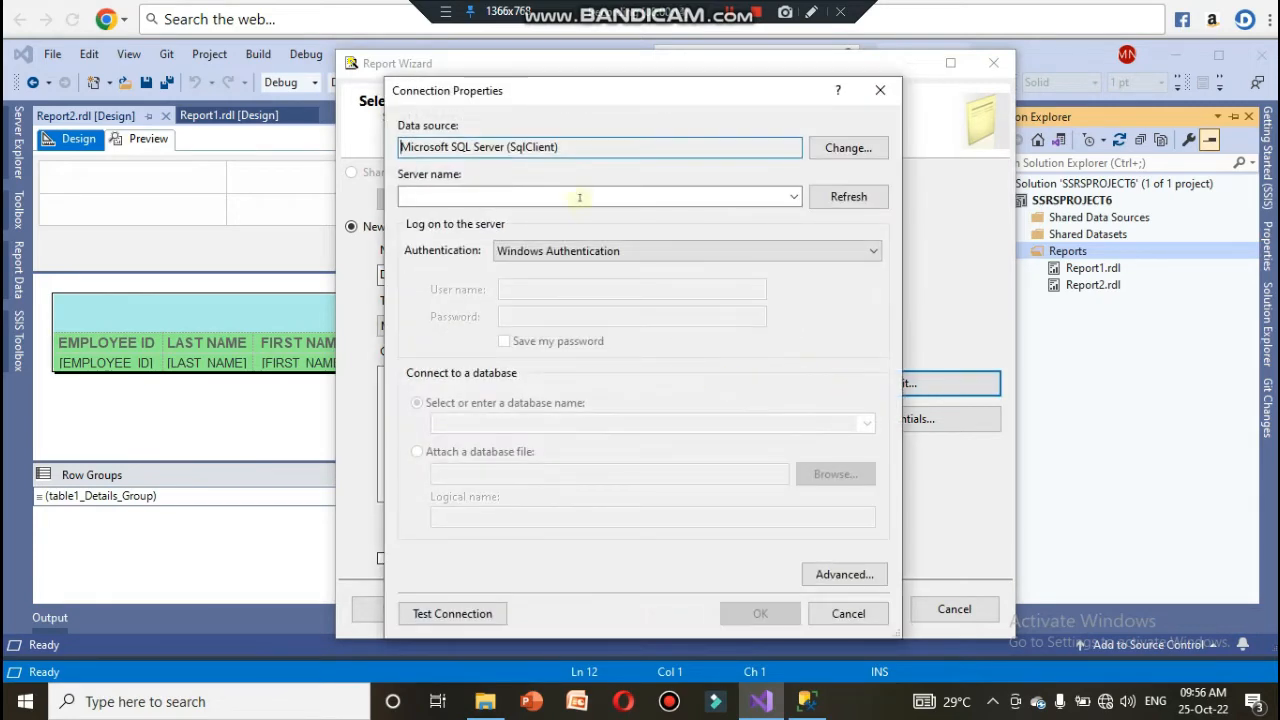
pyautogui.click(580, 196)
pyautogui.write('.')
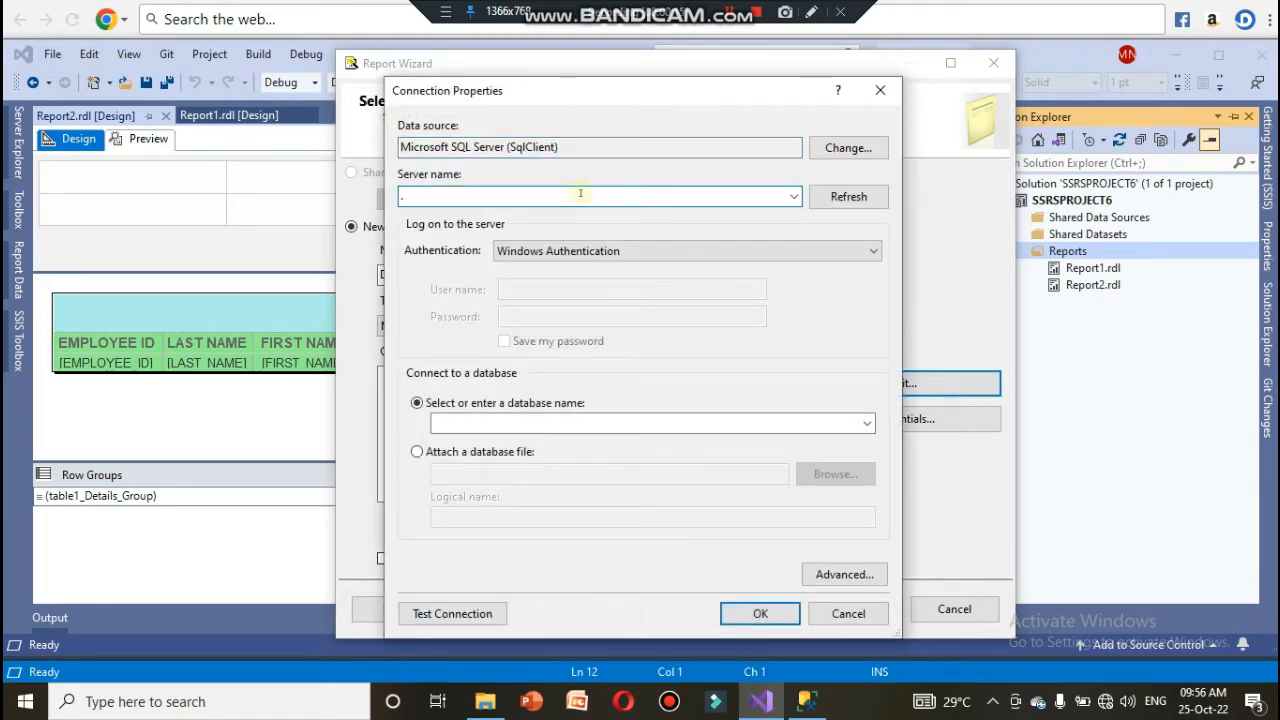
pyautogui.click(866, 423)
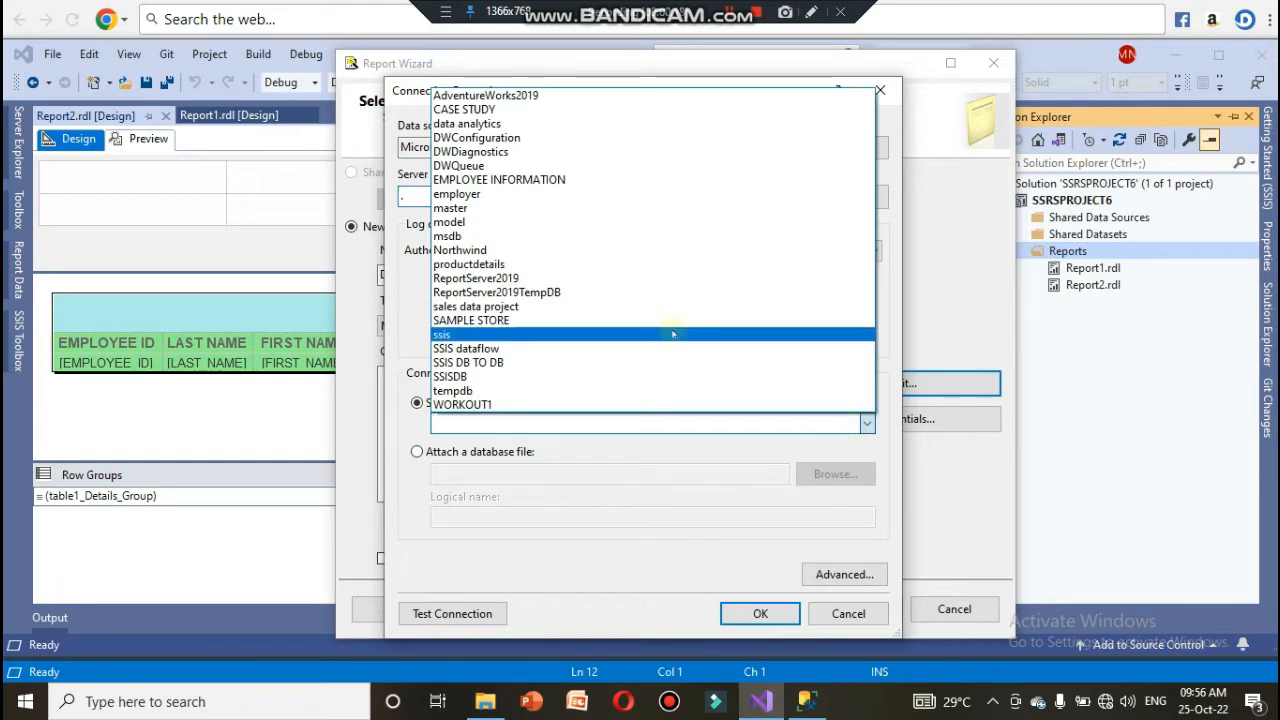
pyautogui.click(555, 179)
pyautogui.click(464, 613)
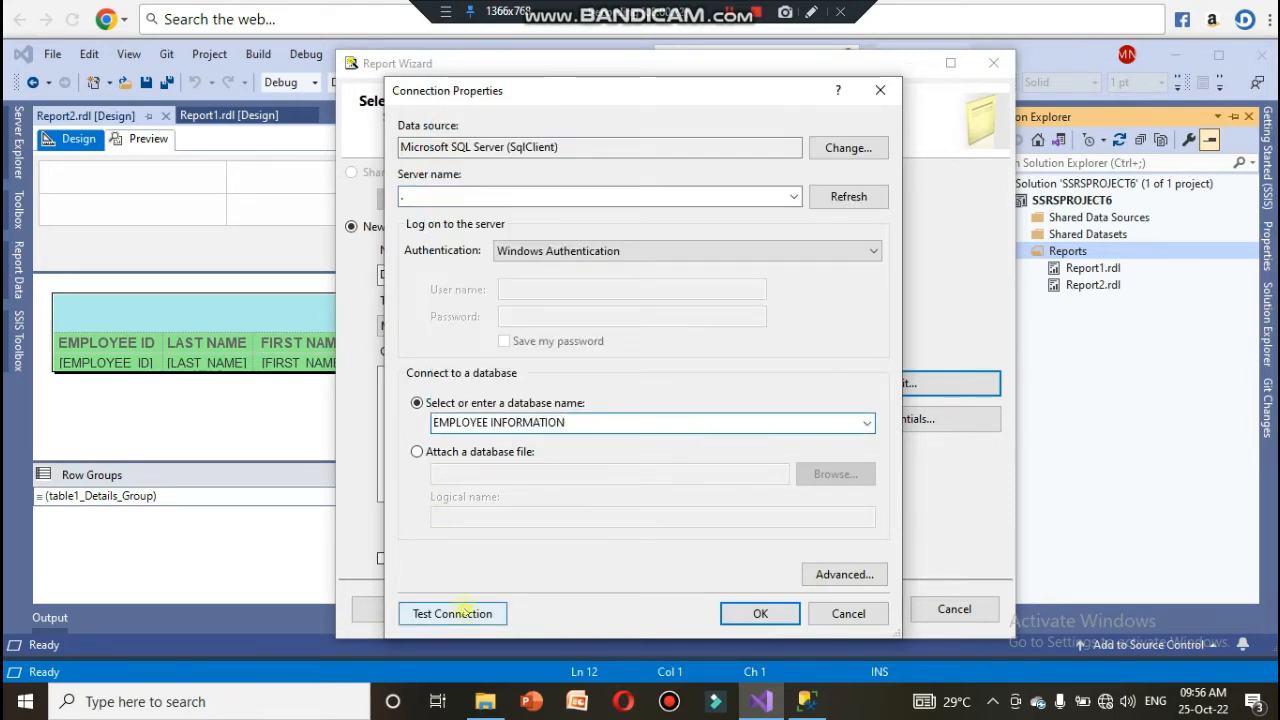
pyautogui.click(707, 435)
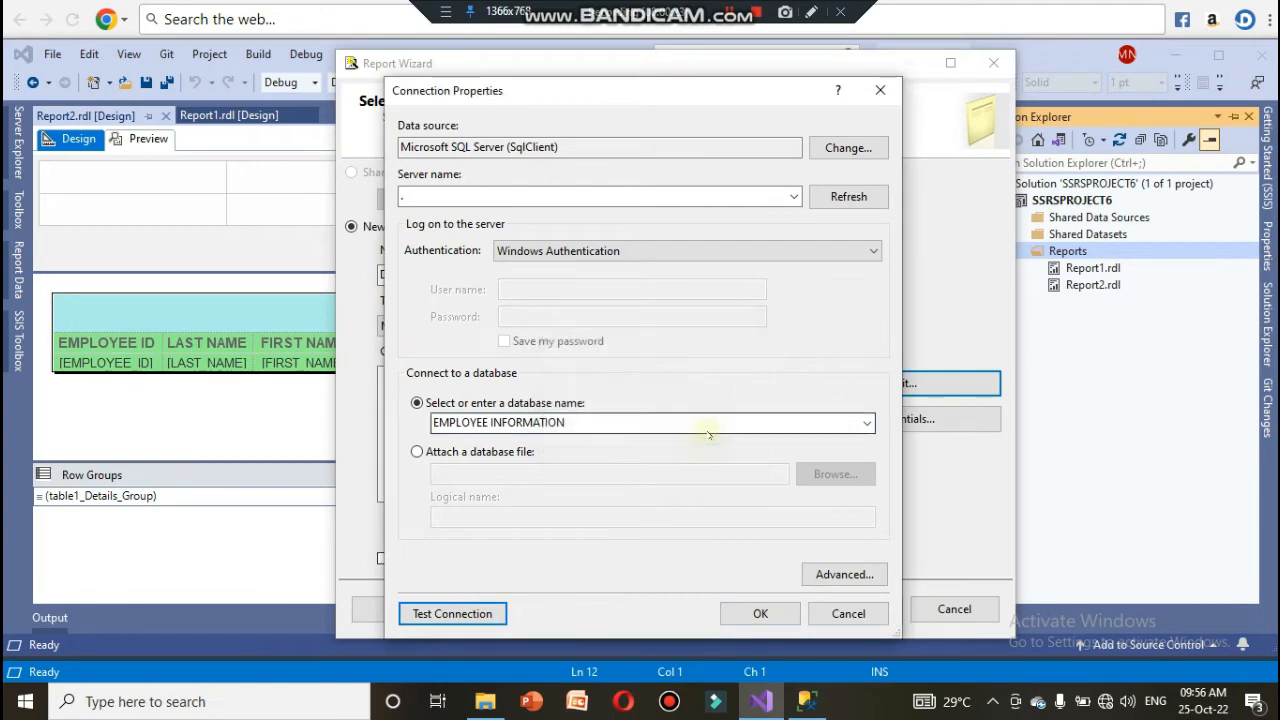
pyautogui.click(748, 614)
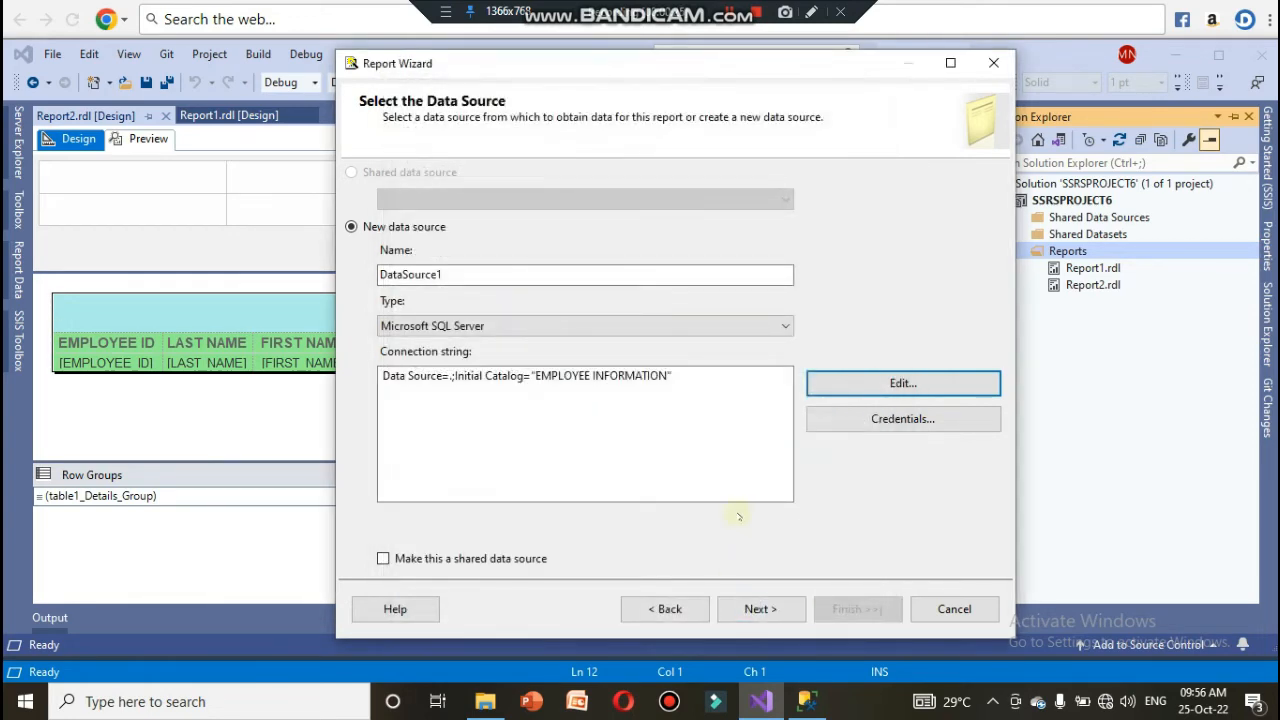
pyautogui.click(768, 606)
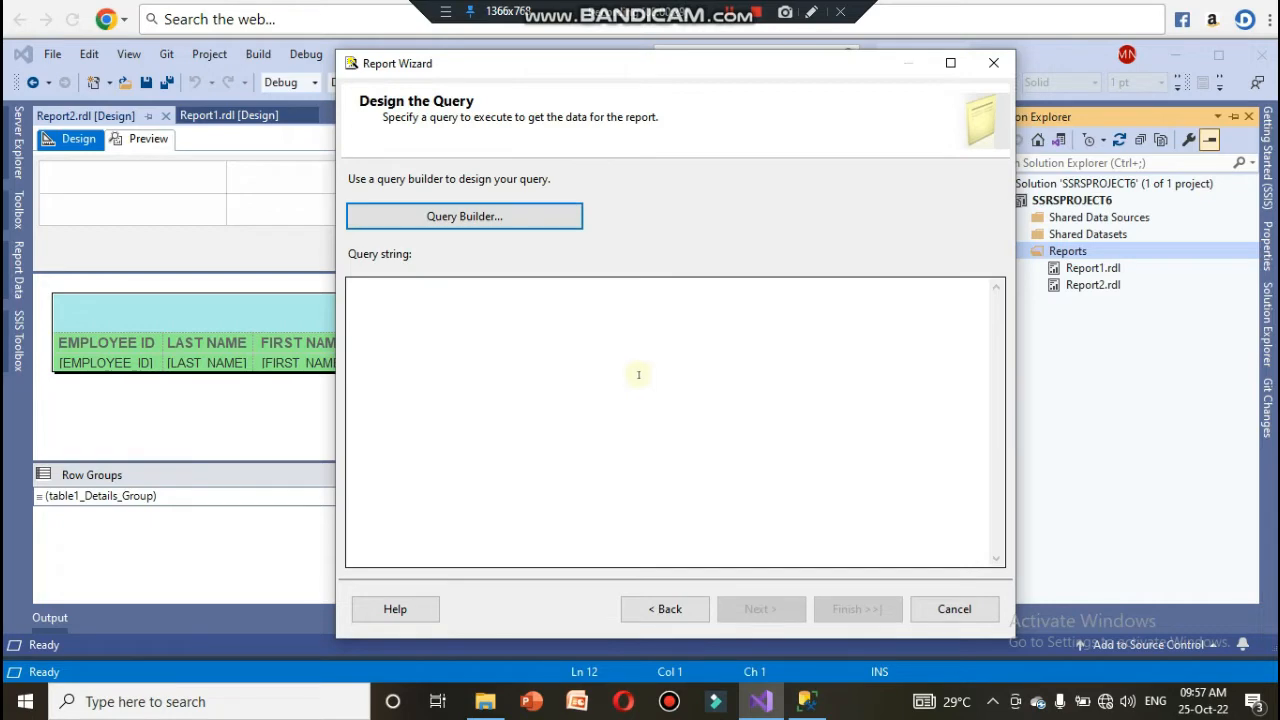
# - Build the report query as SELECT * FROM EMPLOYEE WHERE LAST_NAME LIKE 'S%H' and accept it
pyautogui.click(537, 216)
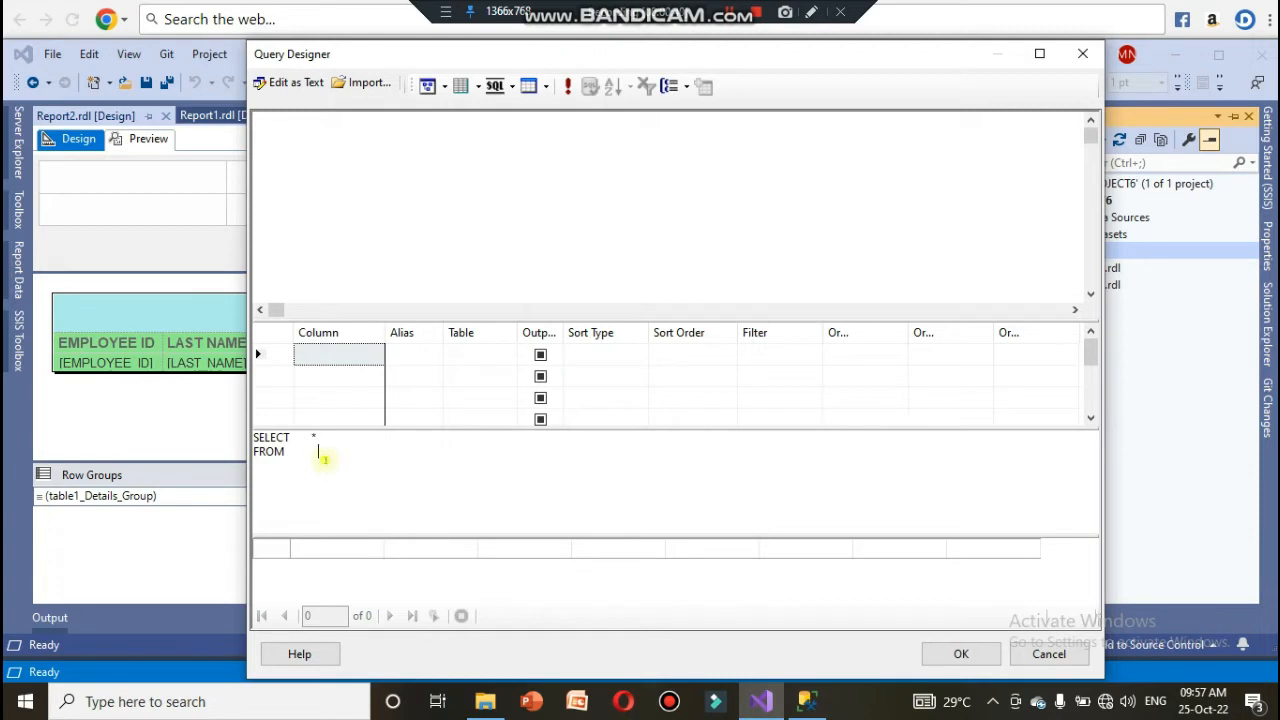
pyautogui.write('EM')
pyautogui.write('PLOYE')
pyautogui.press('BackSpace')
pyautogui.write('E')
pyautogui.write('E WHERE')
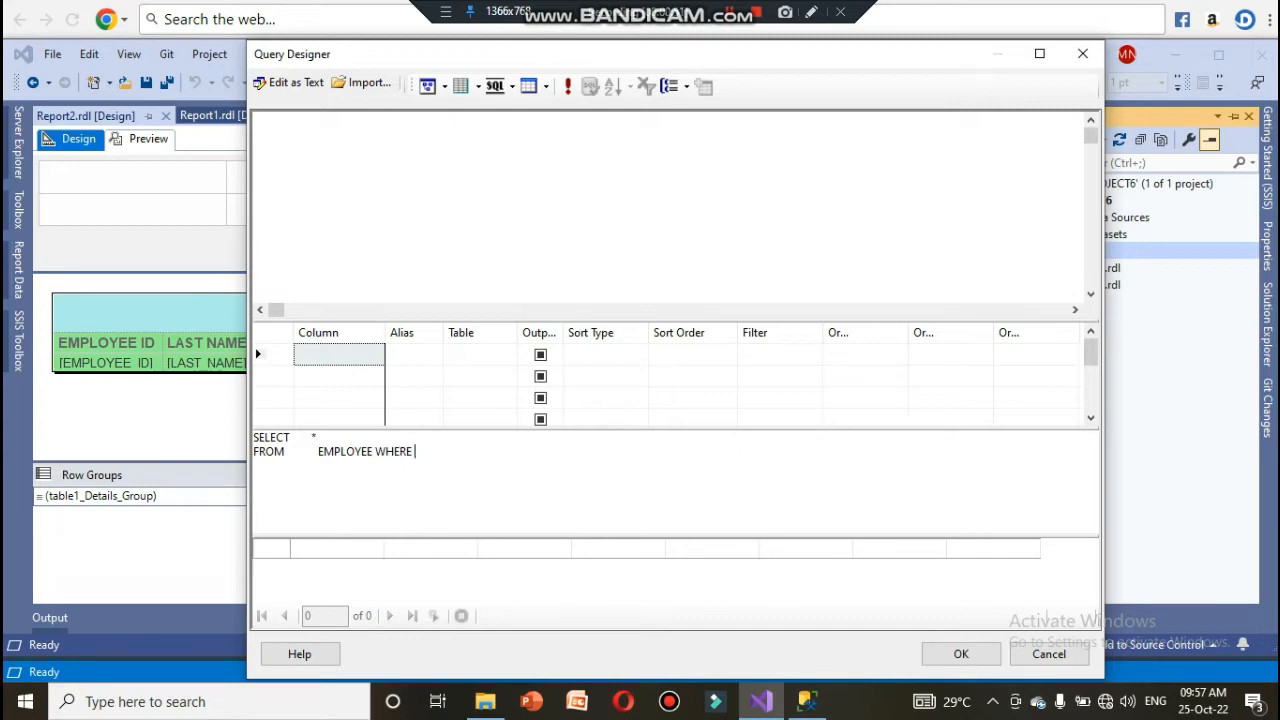
pyautogui.write(" LAST_NAME LIKE 'S%")
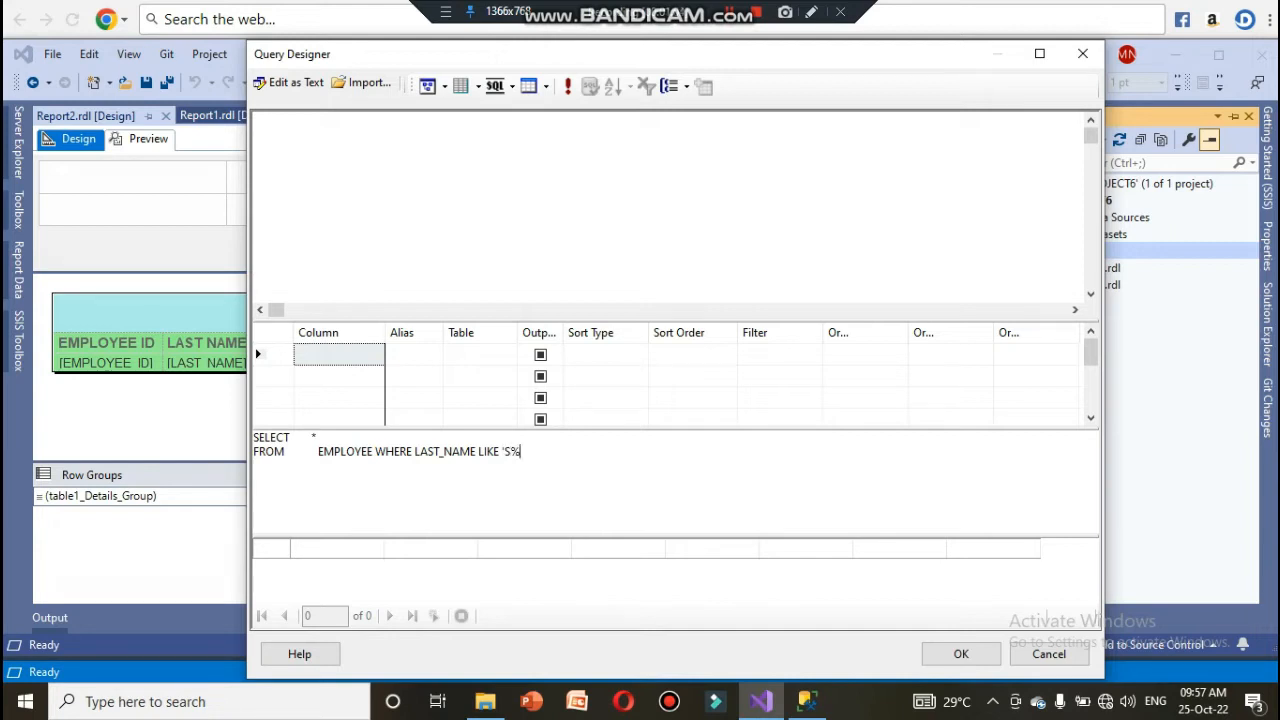
pyautogui.write('H')
pyautogui.click(961, 652)
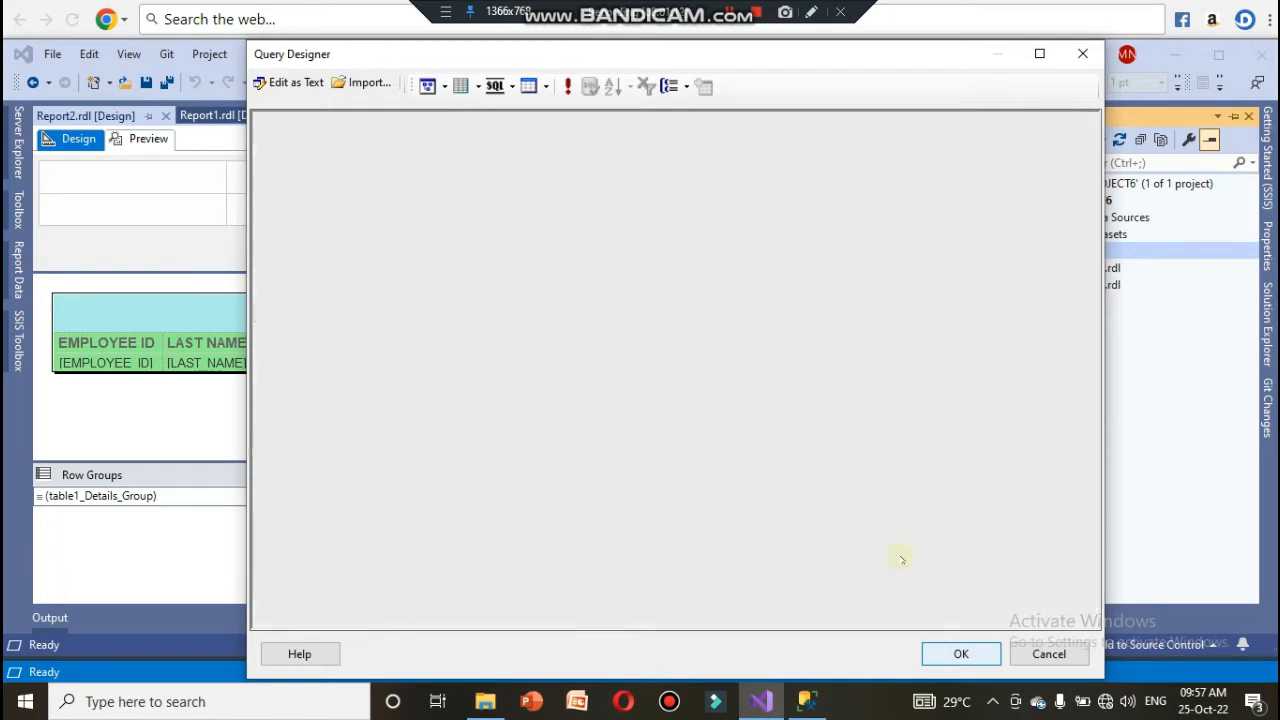
pyautogui.click(760, 609)
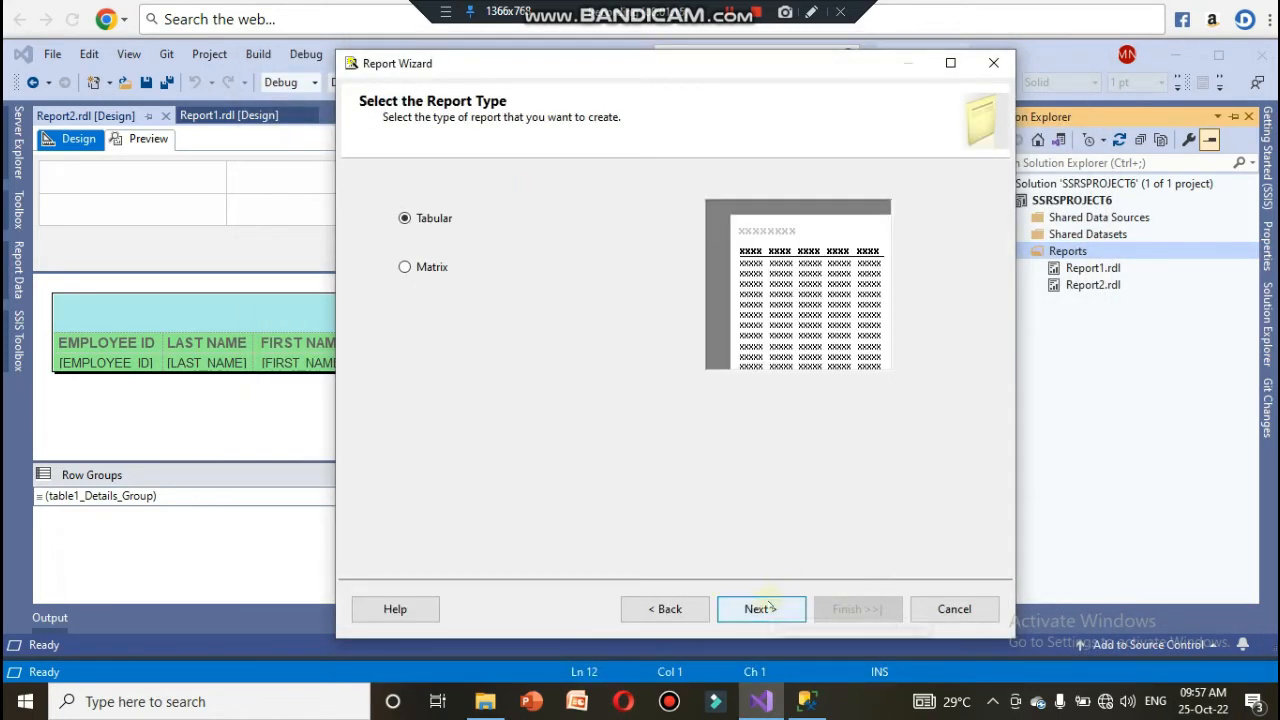
# - Keep the tabular report type, add all available fields as details, and finish the wizard with the report name Report3
pyautogui.click(767, 602)
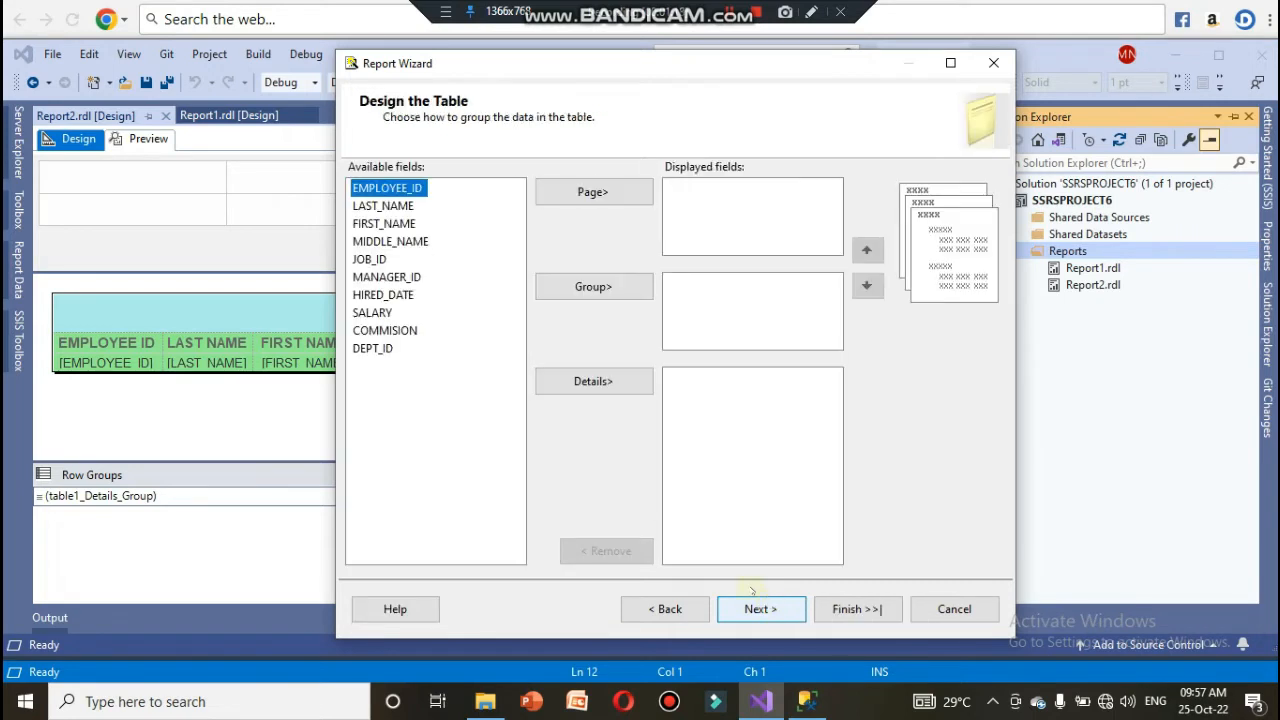
pyautogui.moveTo(374, 300); pyautogui.dragTo(421, 367)
pyautogui.moveTo(376, 276); pyautogui.dragTo(390, 186)
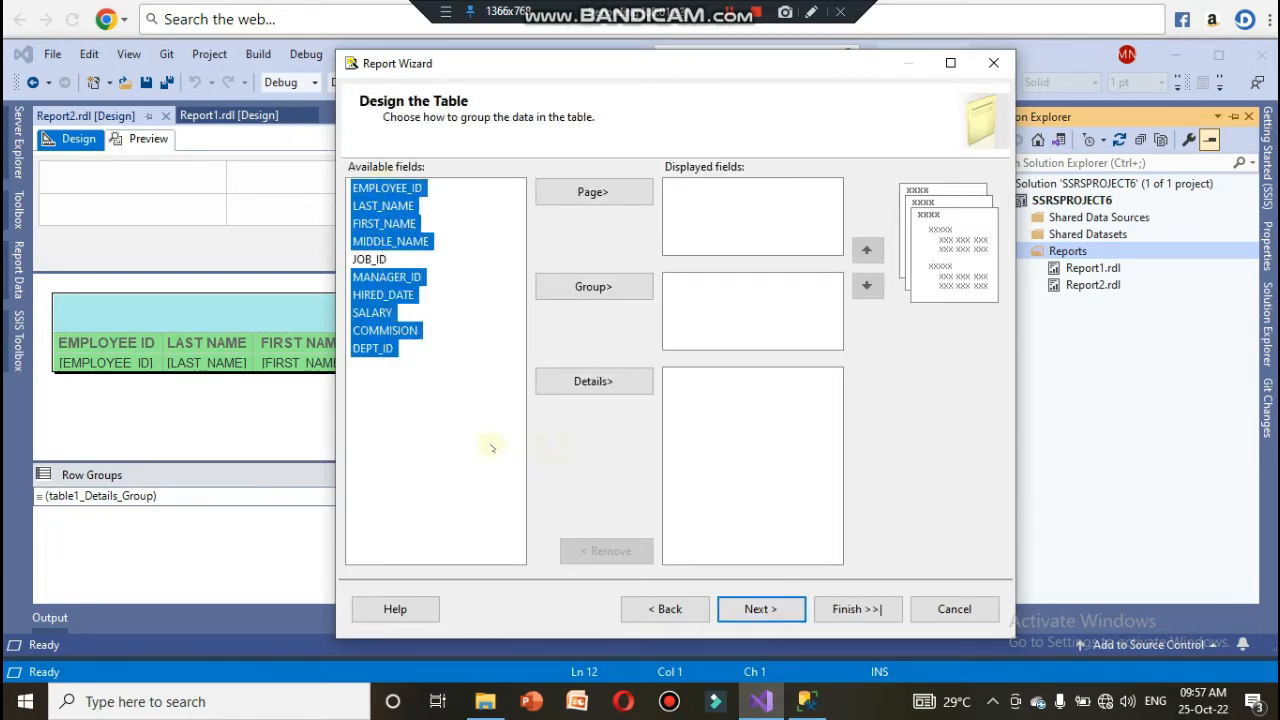
pyautogui.moveTo(492, 448); pyautogui.dragTo(370, 180)
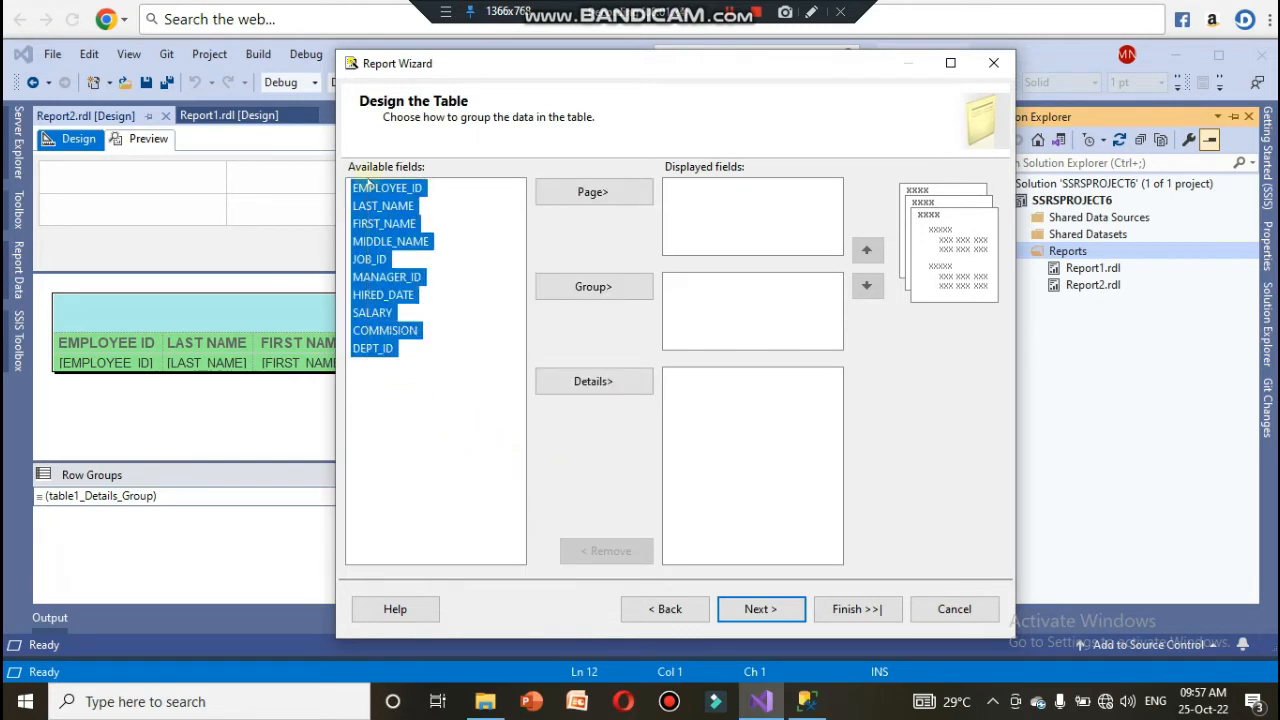
pyautogui.click(590, 379)
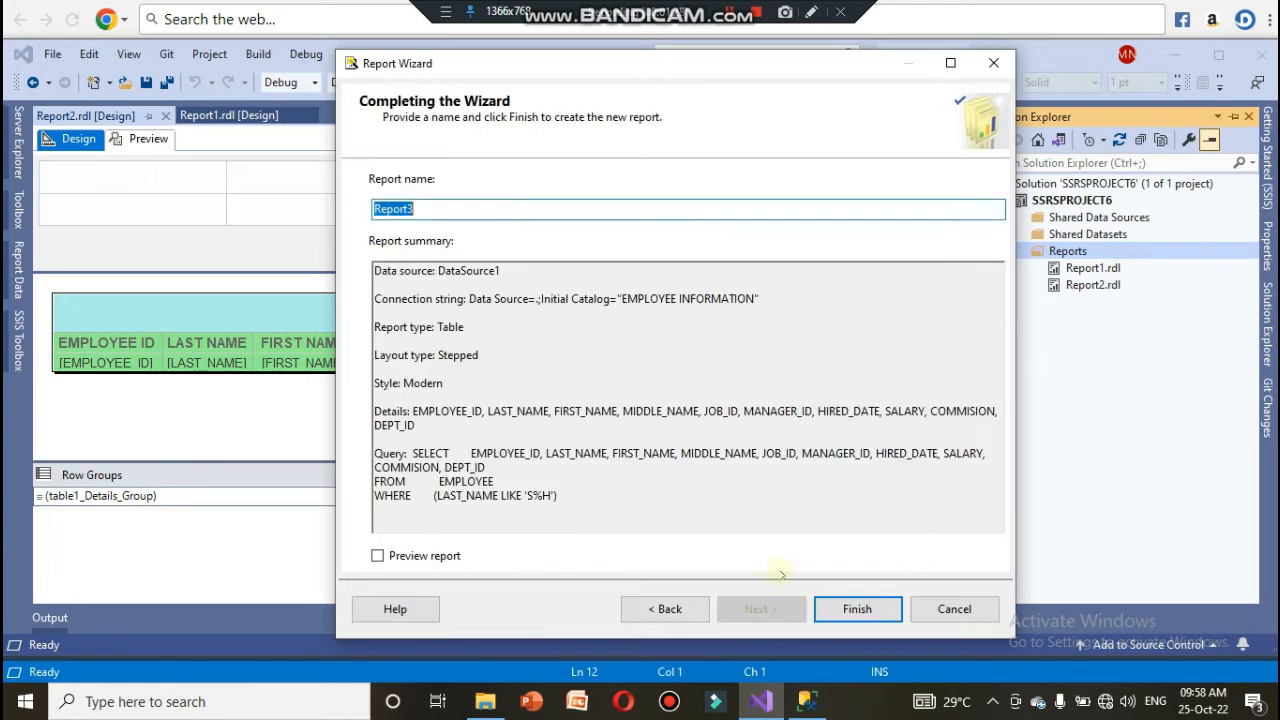
pyautogui.click(853, 609)
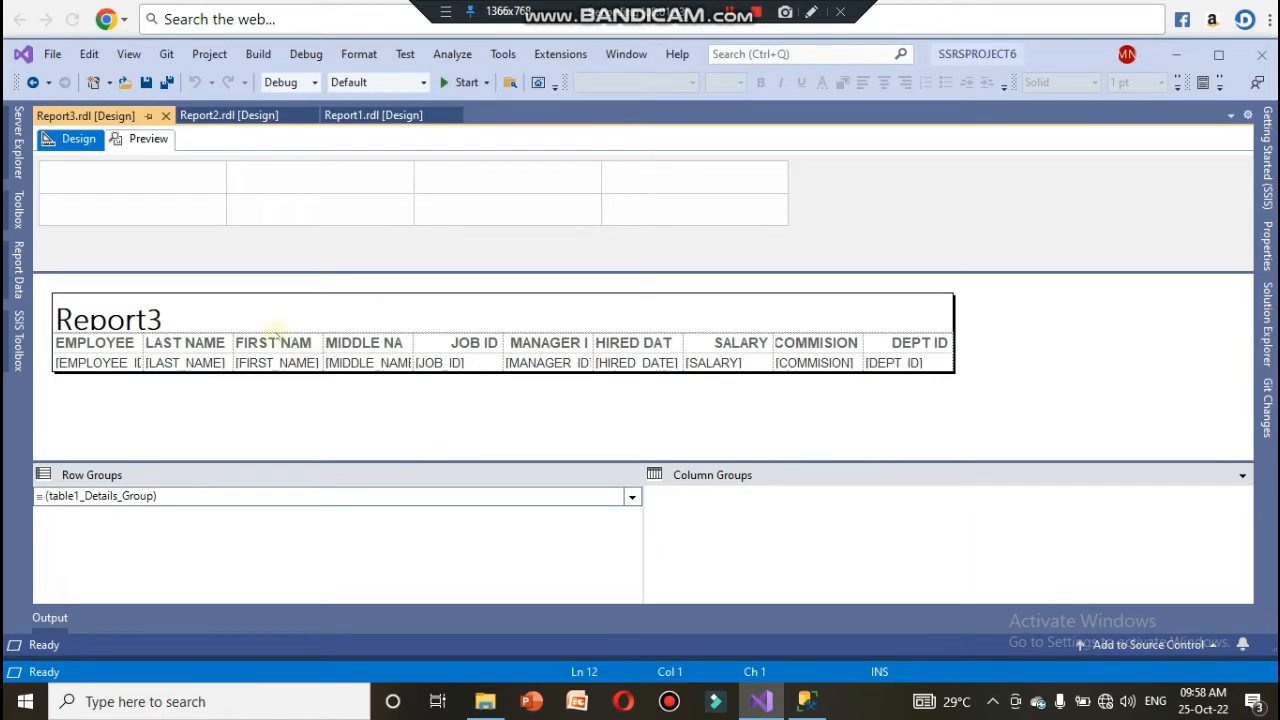
# - Open the text box properties of the Report3 title and set its font size to 14pt
pyautogui.click(205, 317)
pyautogui.rightClick(205, 317)
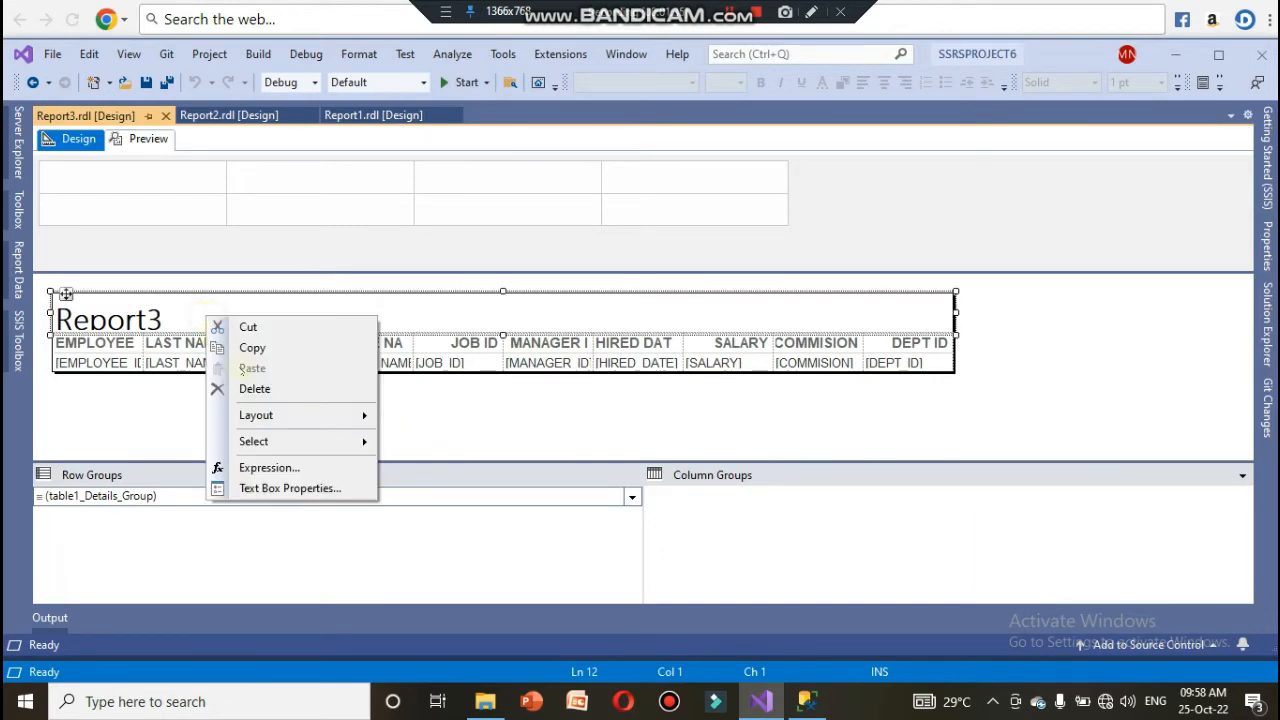
pyautogui.click(268, 489)
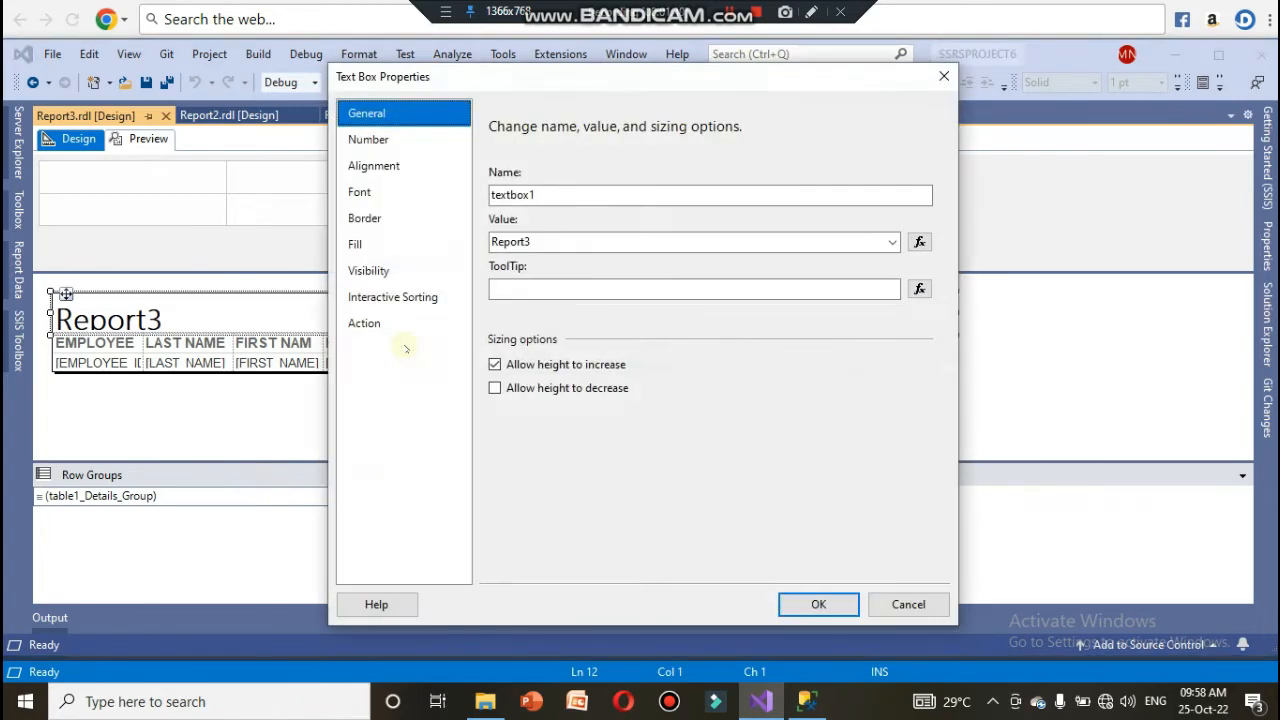
pyautogui.click(406, 193)
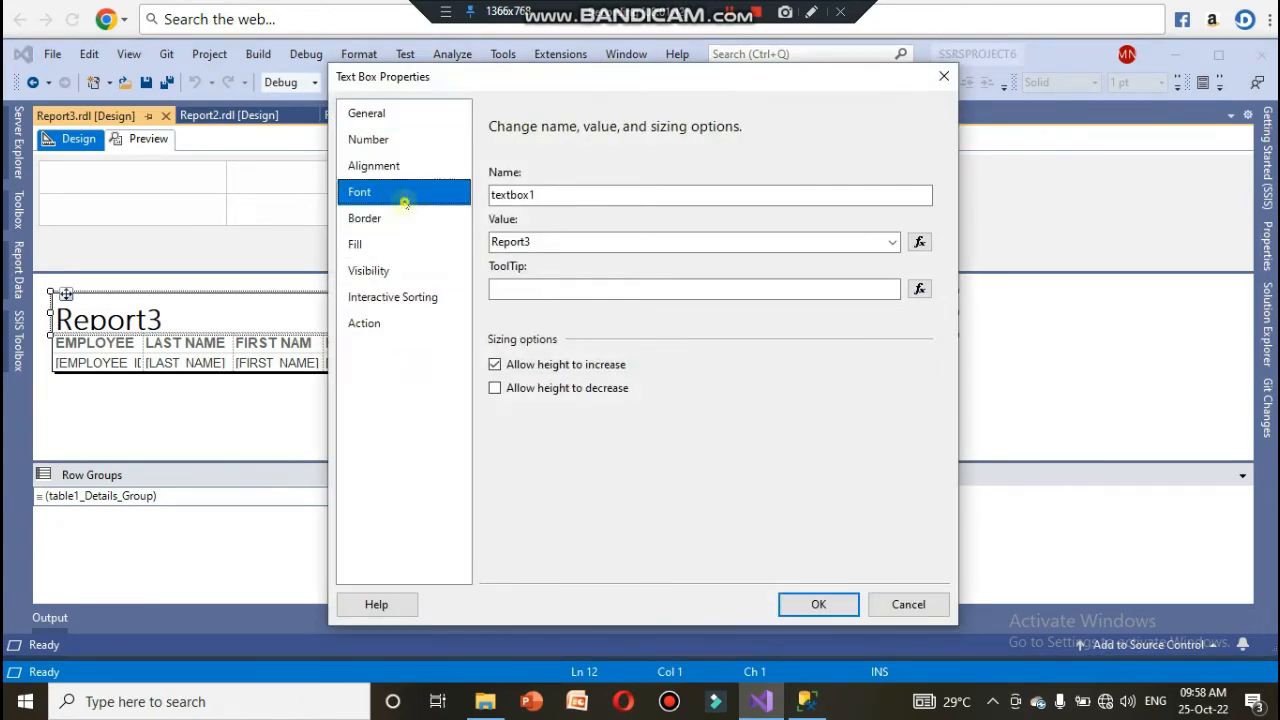
pyautogui.click(726, 212)
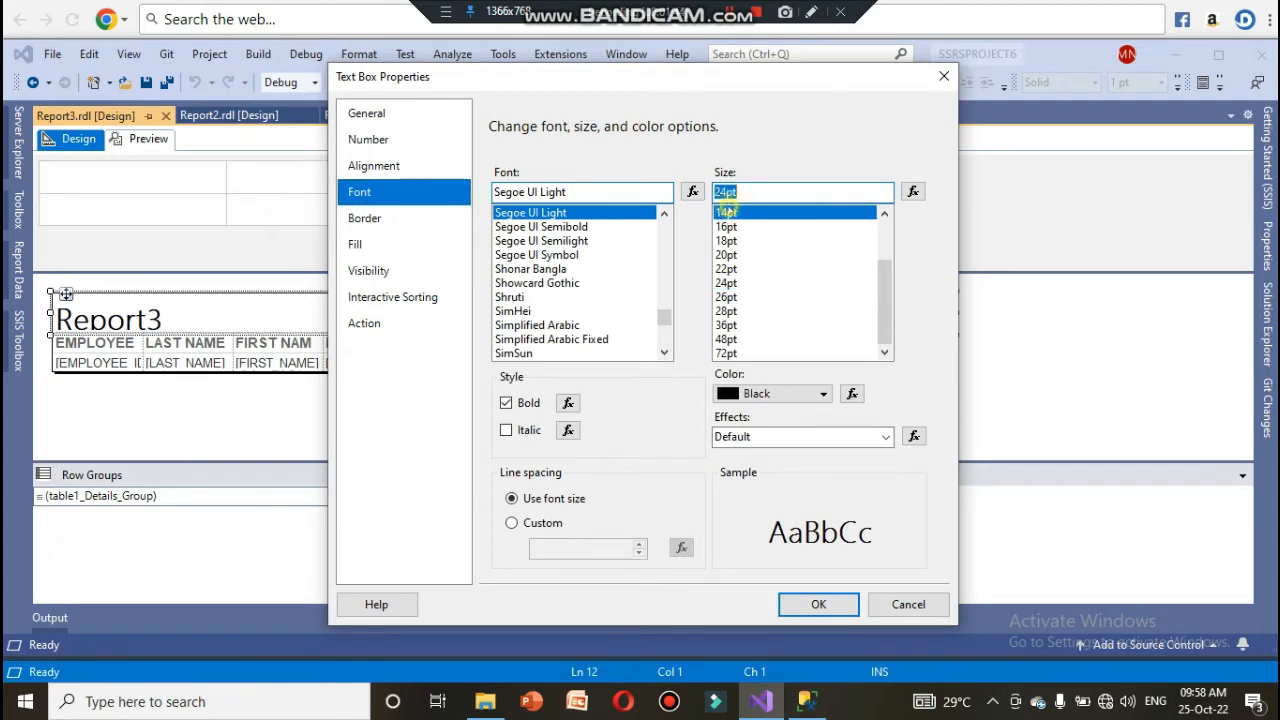
# - Set the title text box's horizontal alignment to Center and its vertical alignment to Middle
pyautogui.click(398, 170)
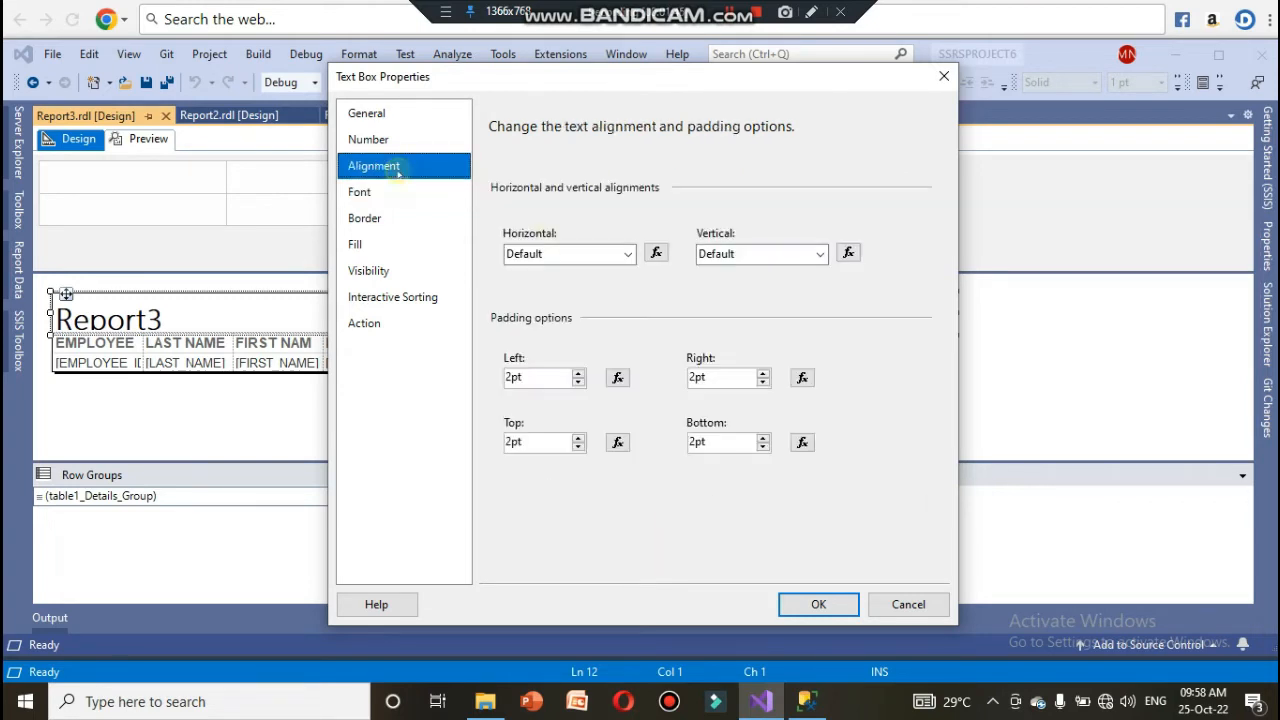
pyautogui.click(628, 254)
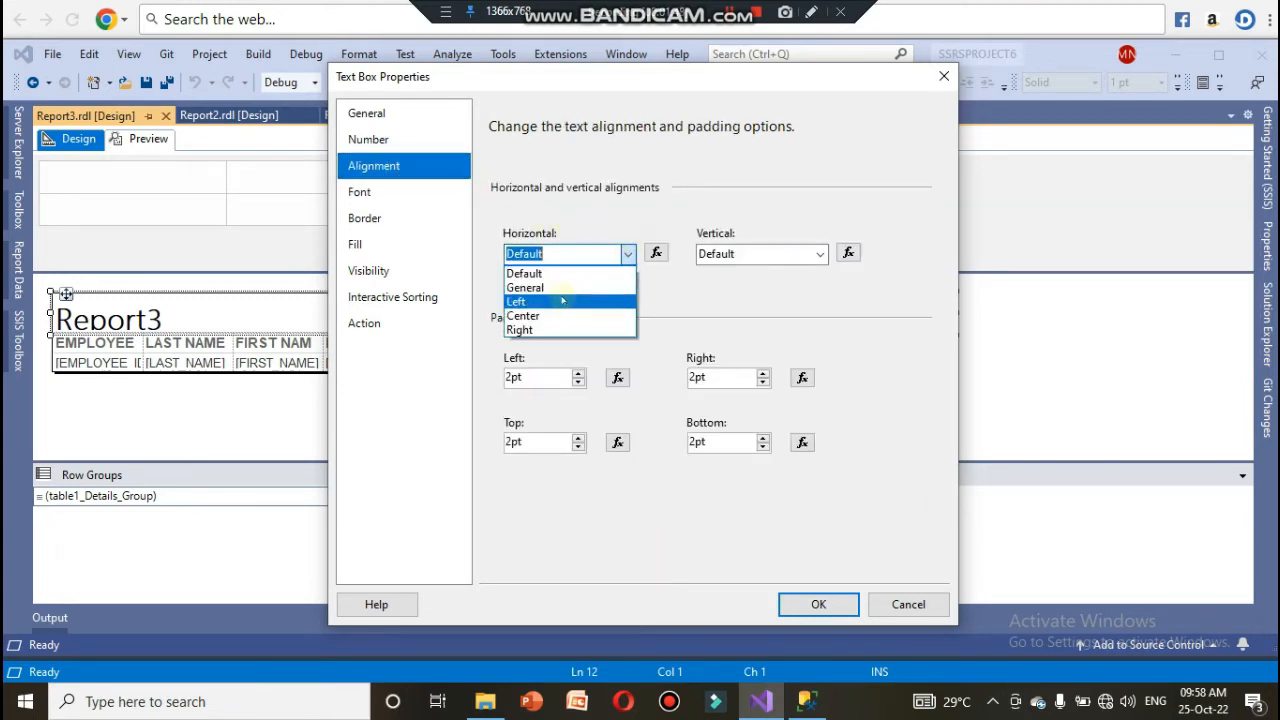
pyautogui.click(564, 312)
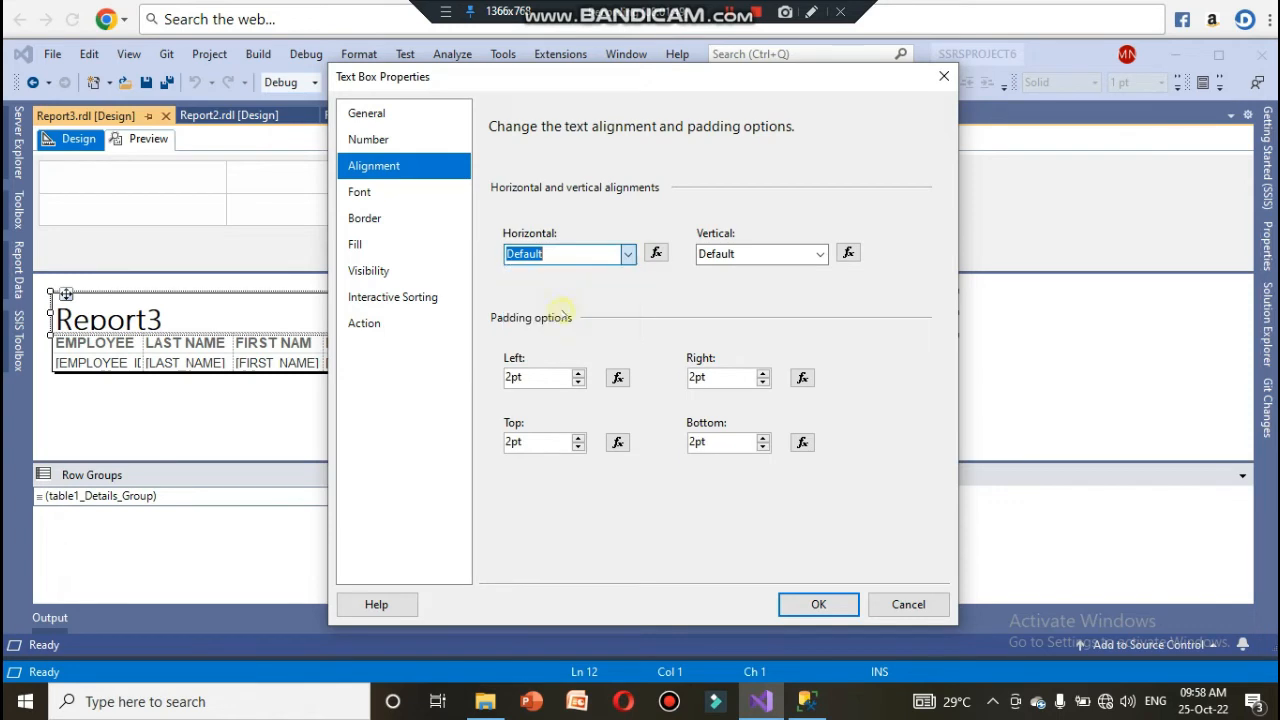
pyautogui.click(820, 254)
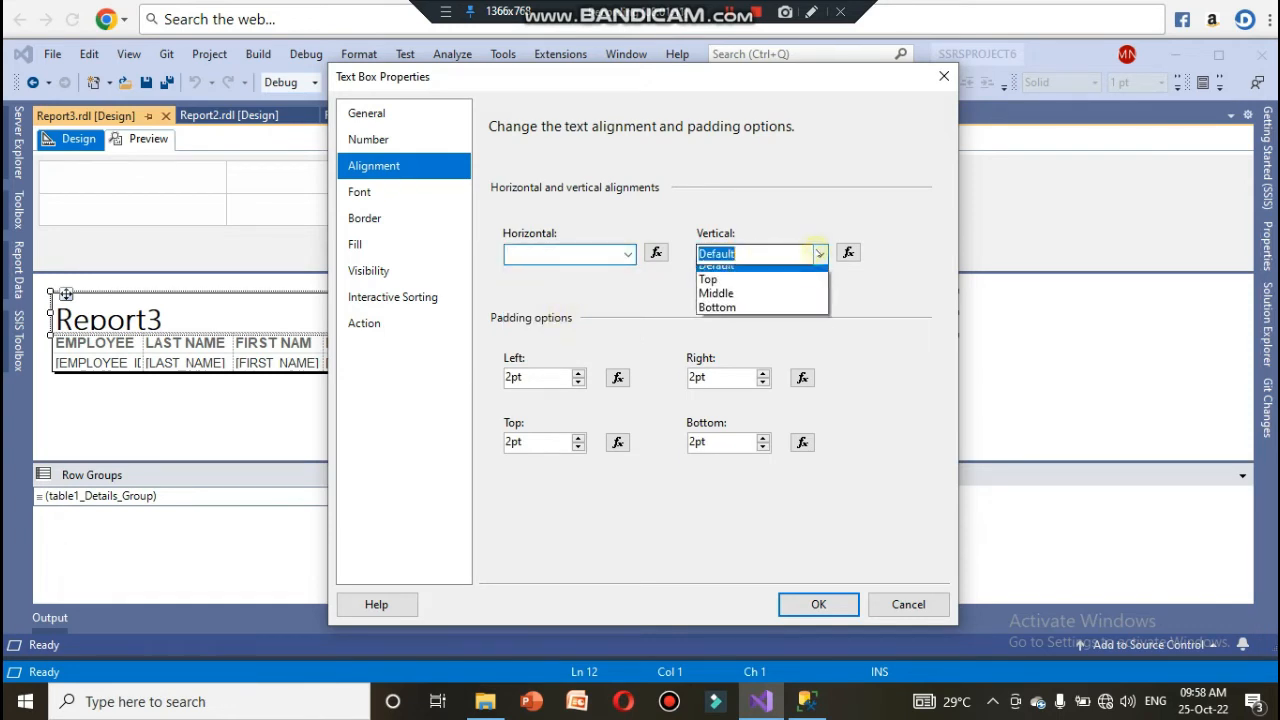
pyautogui.click(730, 300)
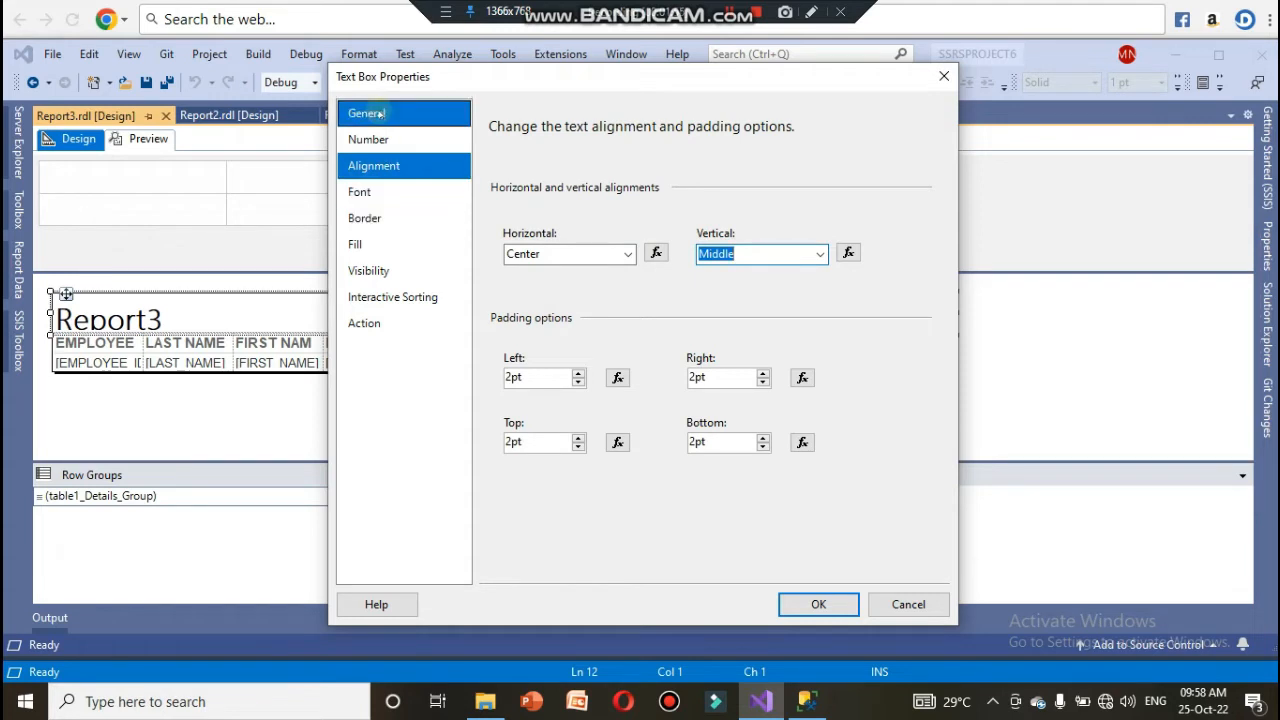
# - Set the title text box's fill color to Light Green and apply the text box properties
pyautogui.click(379, 242)
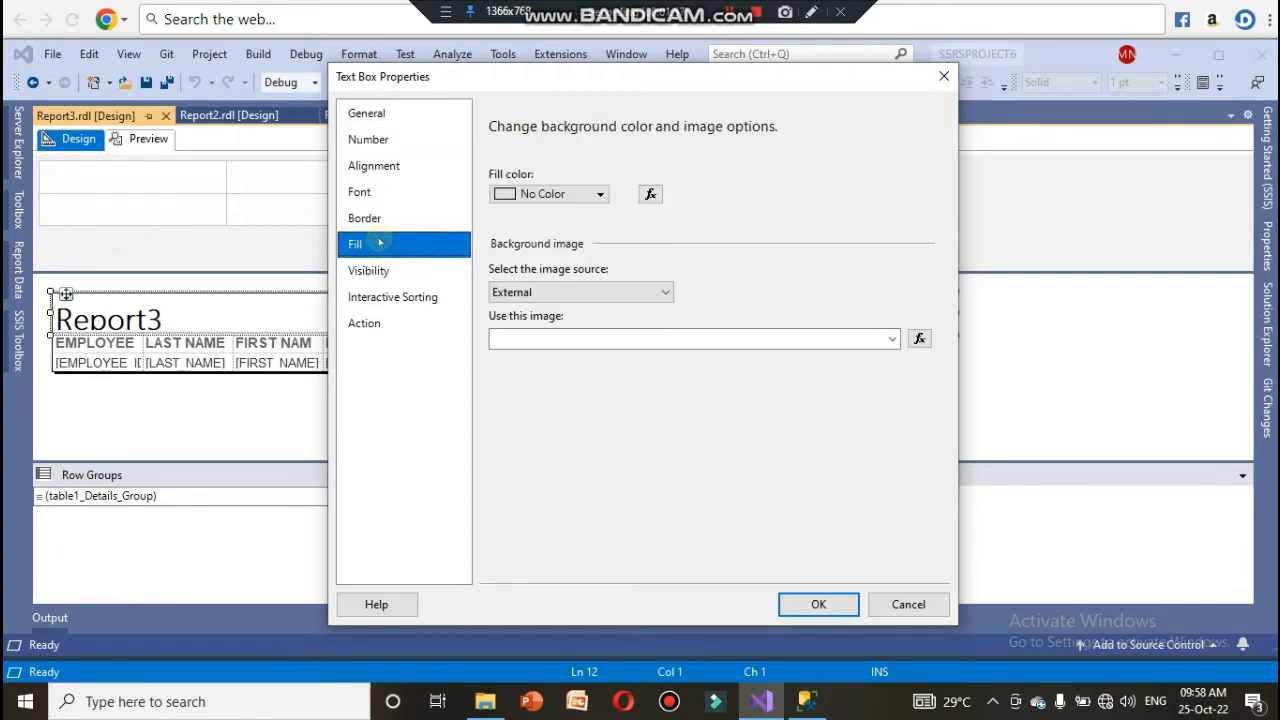
pyautogui.click(396, 170)
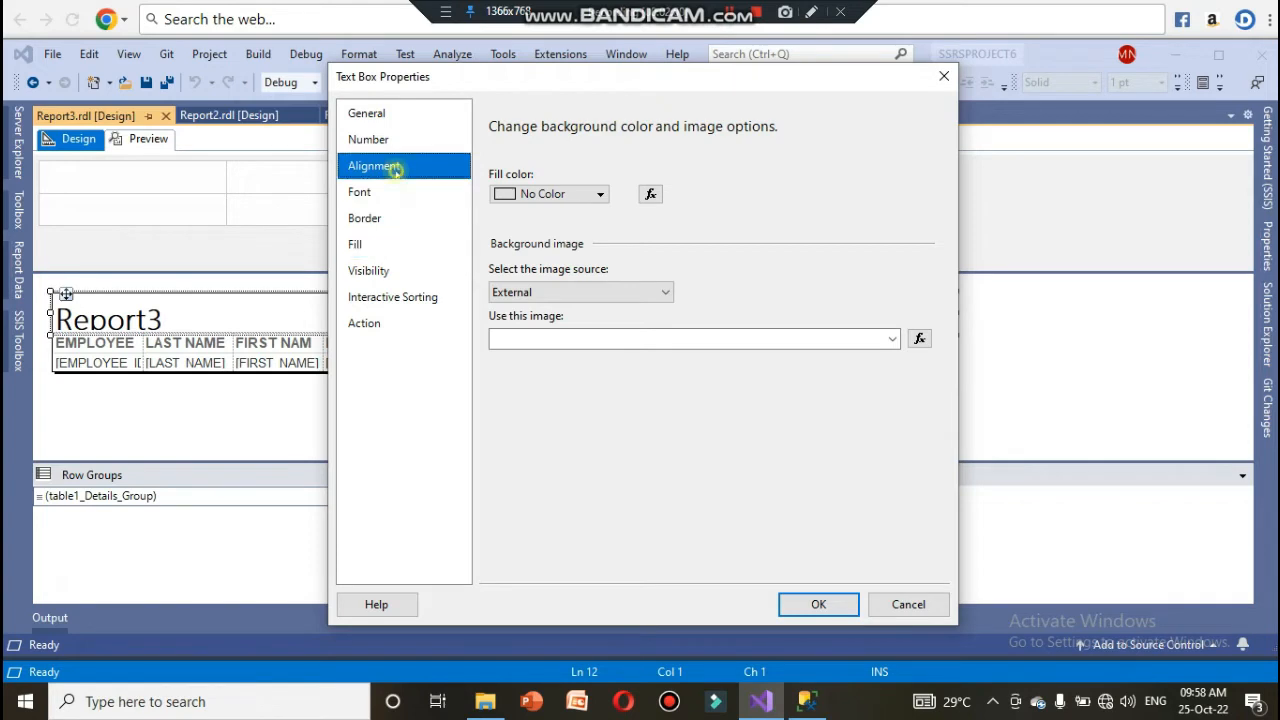
pyautogui.click(394, 247)
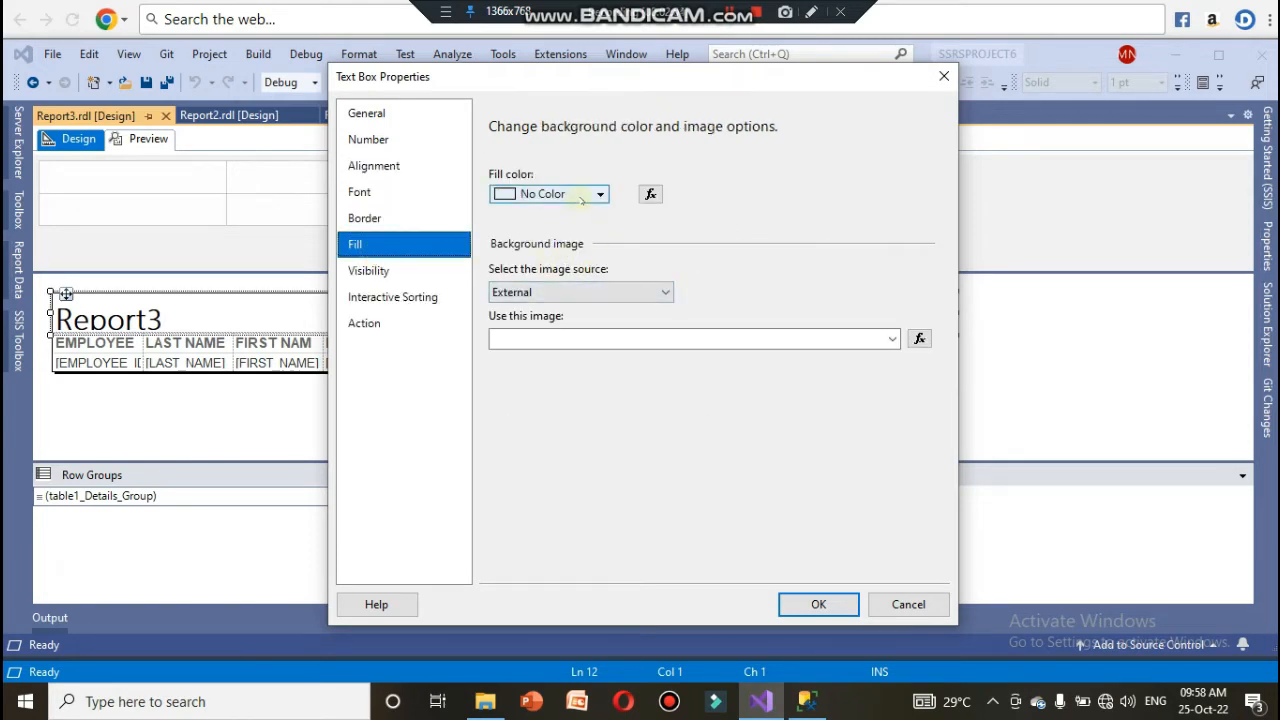
pyautogui.click(580, 197)
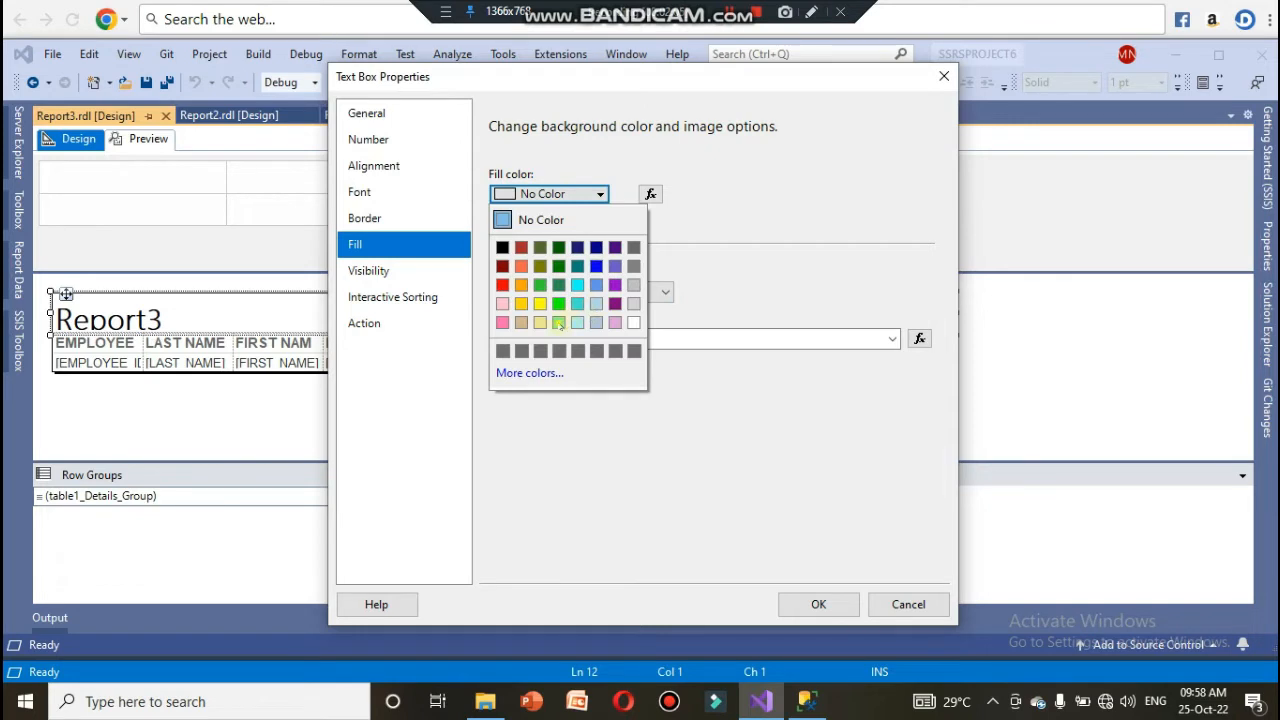
pyautogui.click(560, 322)
pyautogui.click(805, 605)
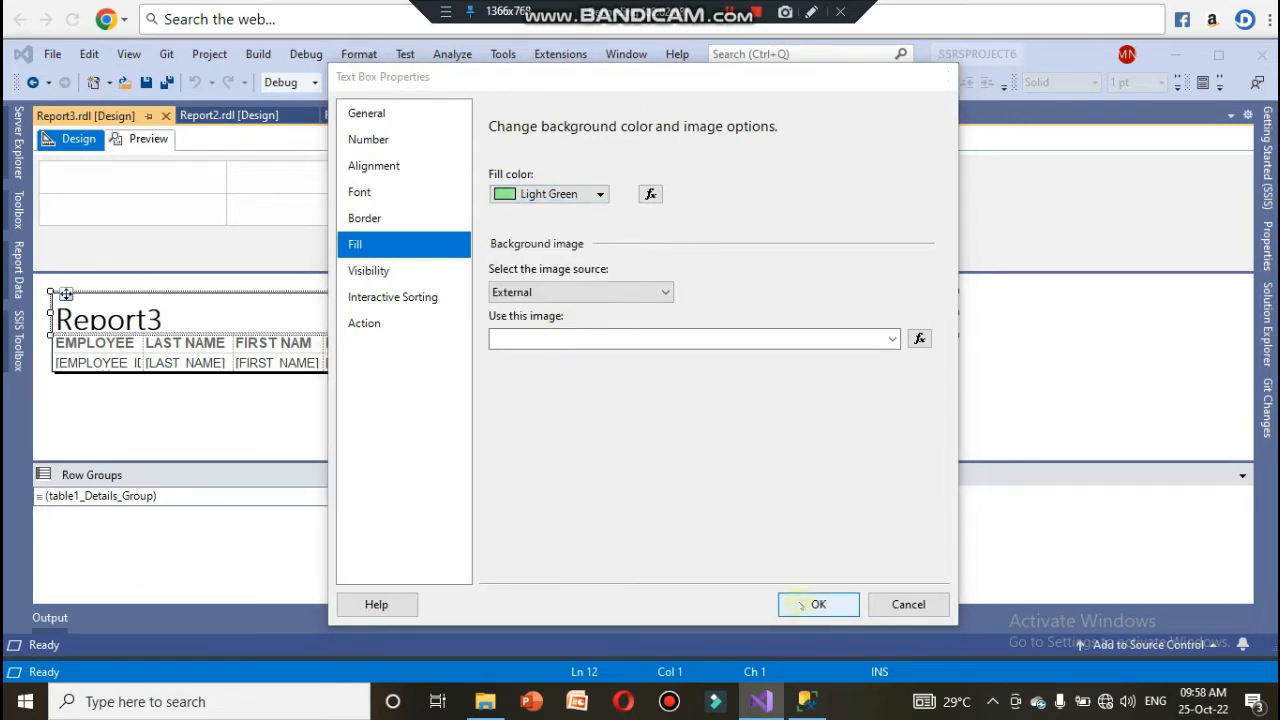
# - Replace the Report3 title text with EMPLOYEE LAST NAME LIKE 'S%H'
pyautogui.click(557, 317)
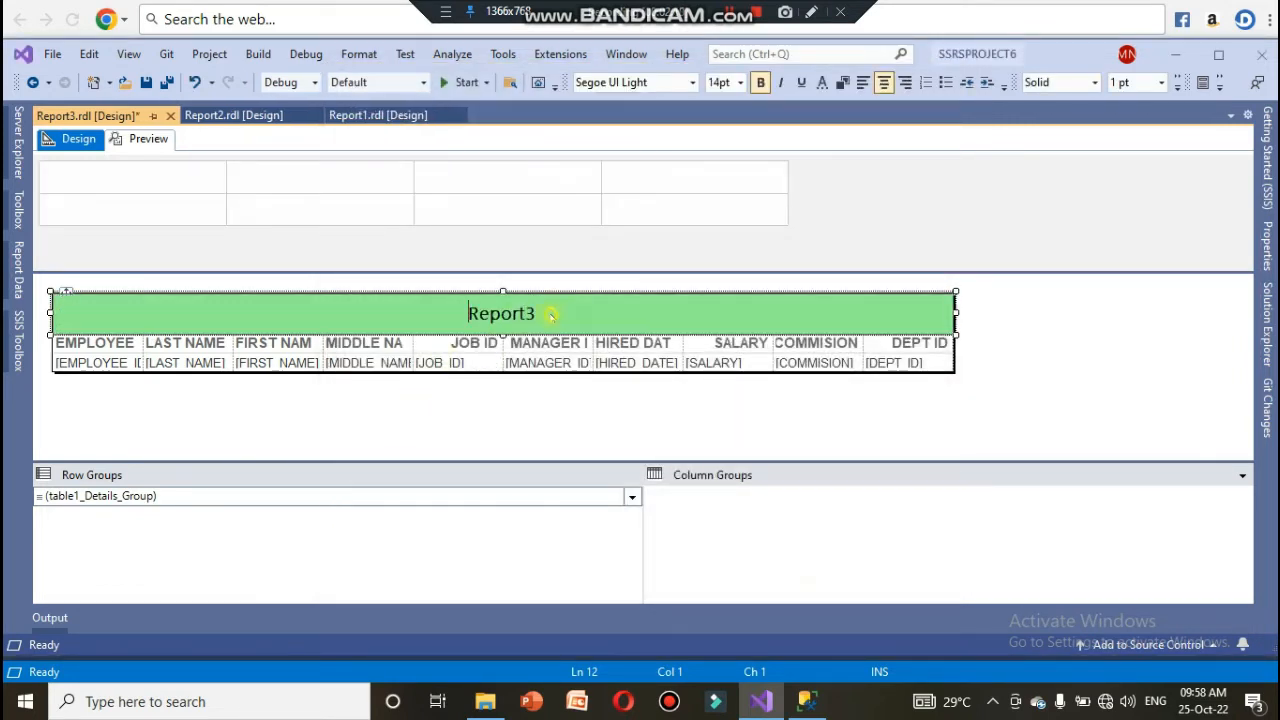
pyautogui.moveTo(540, 313); pyautogui.dragTo(468, 313)
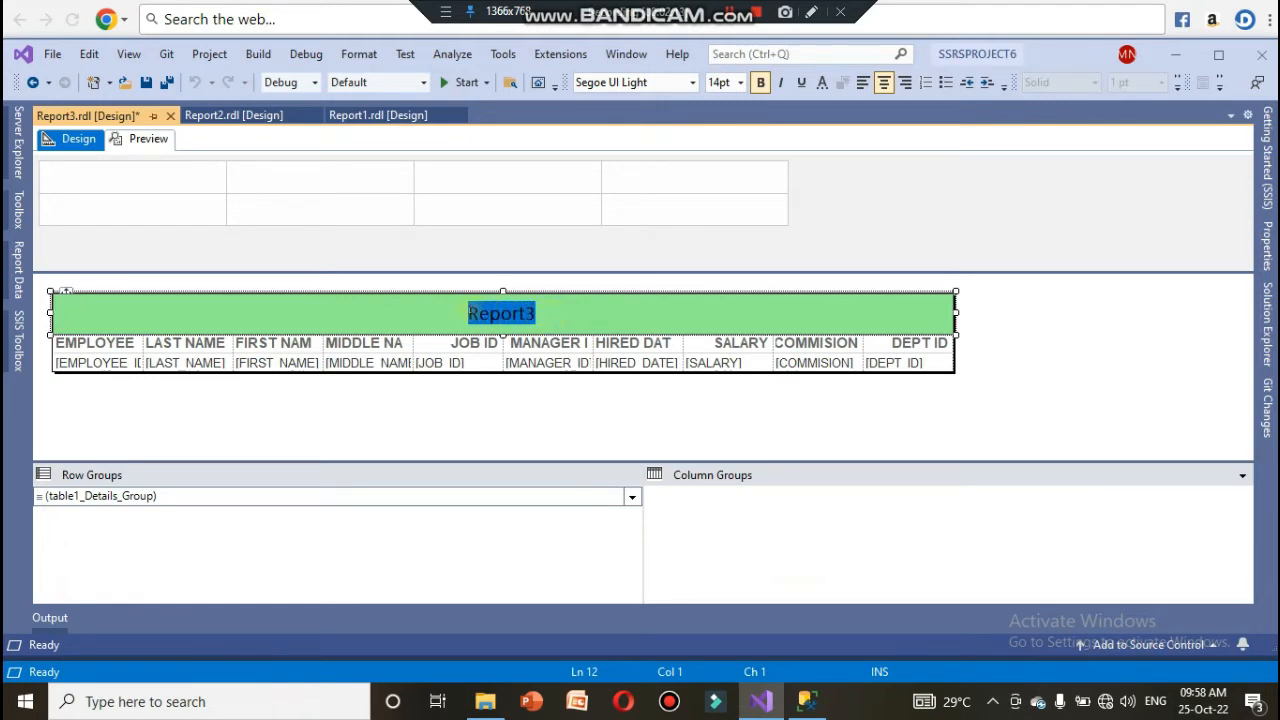
pyautogui.write('EMPLO')
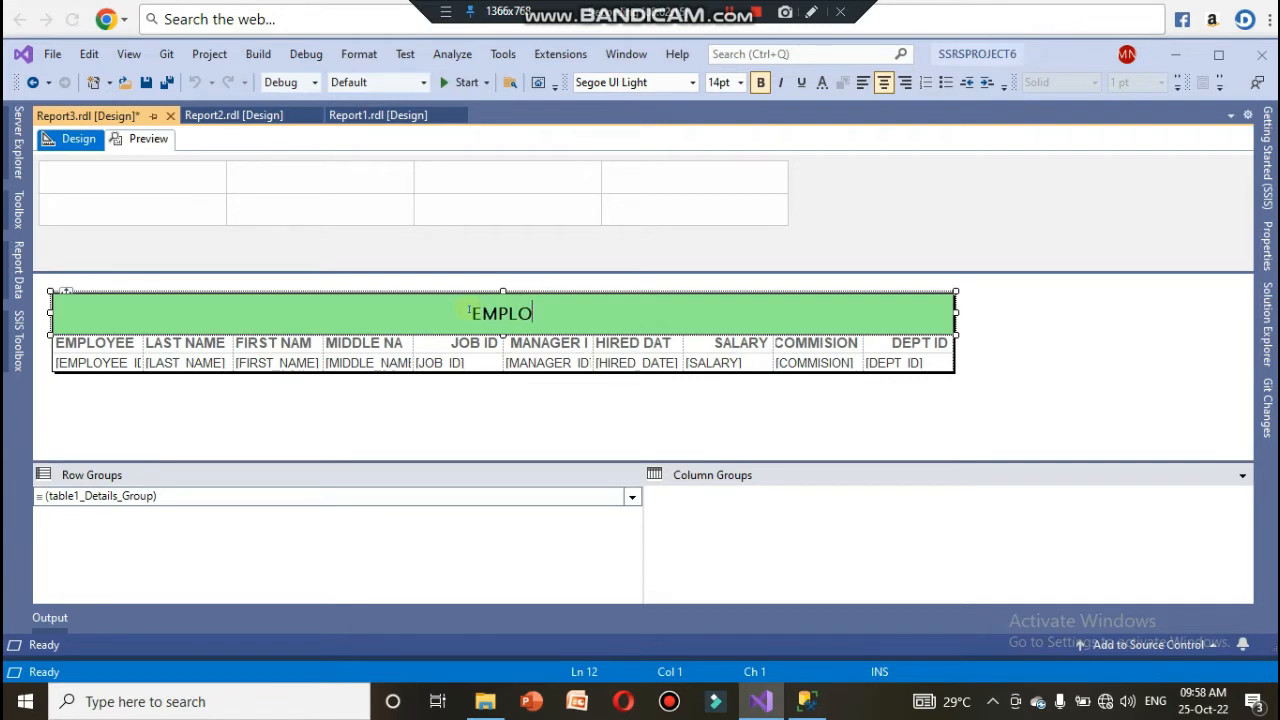
pyautogui.write('YEEE')
pyautogui.press('BackSpace')
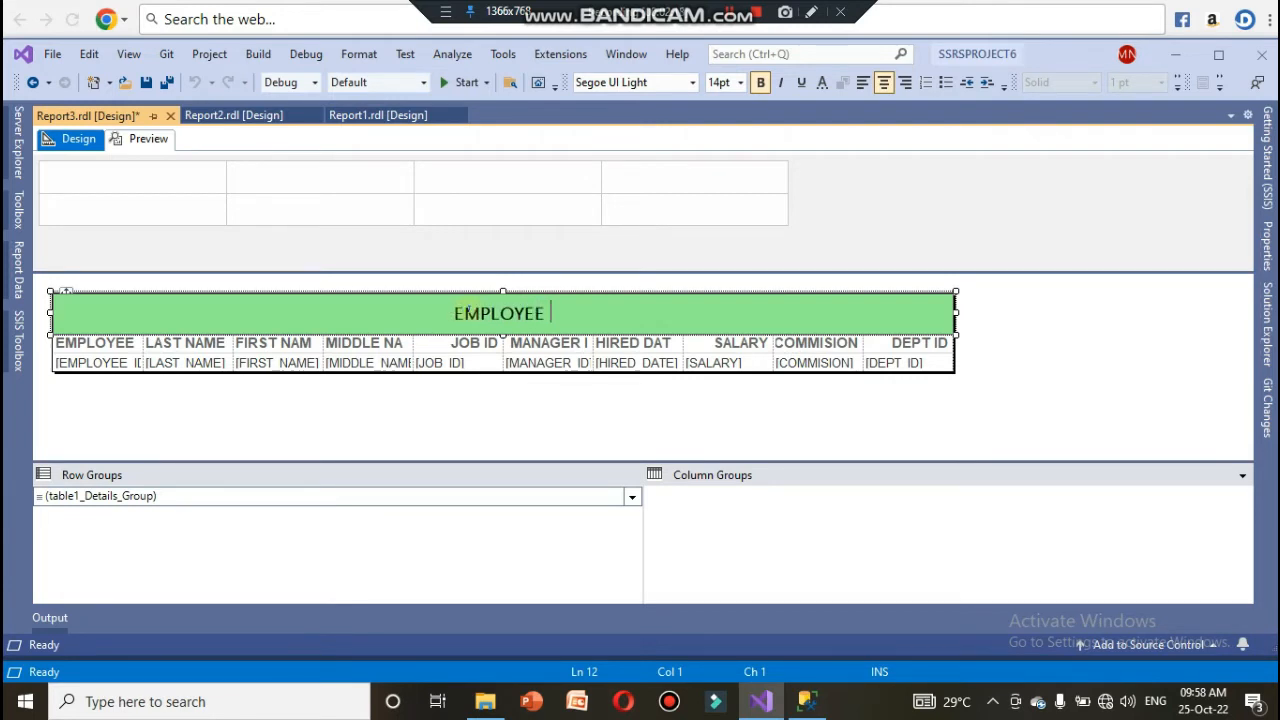
pyautogui.write('LAST NAME ')
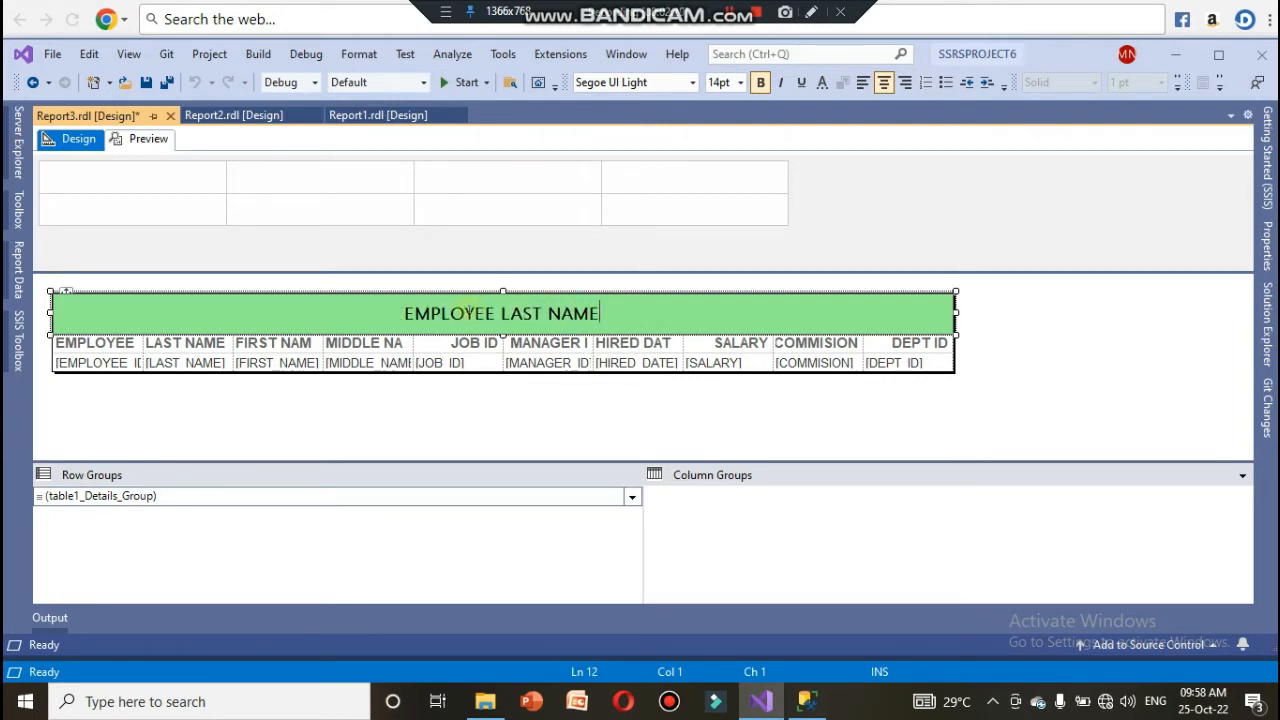
pyautogui.write('WITH')
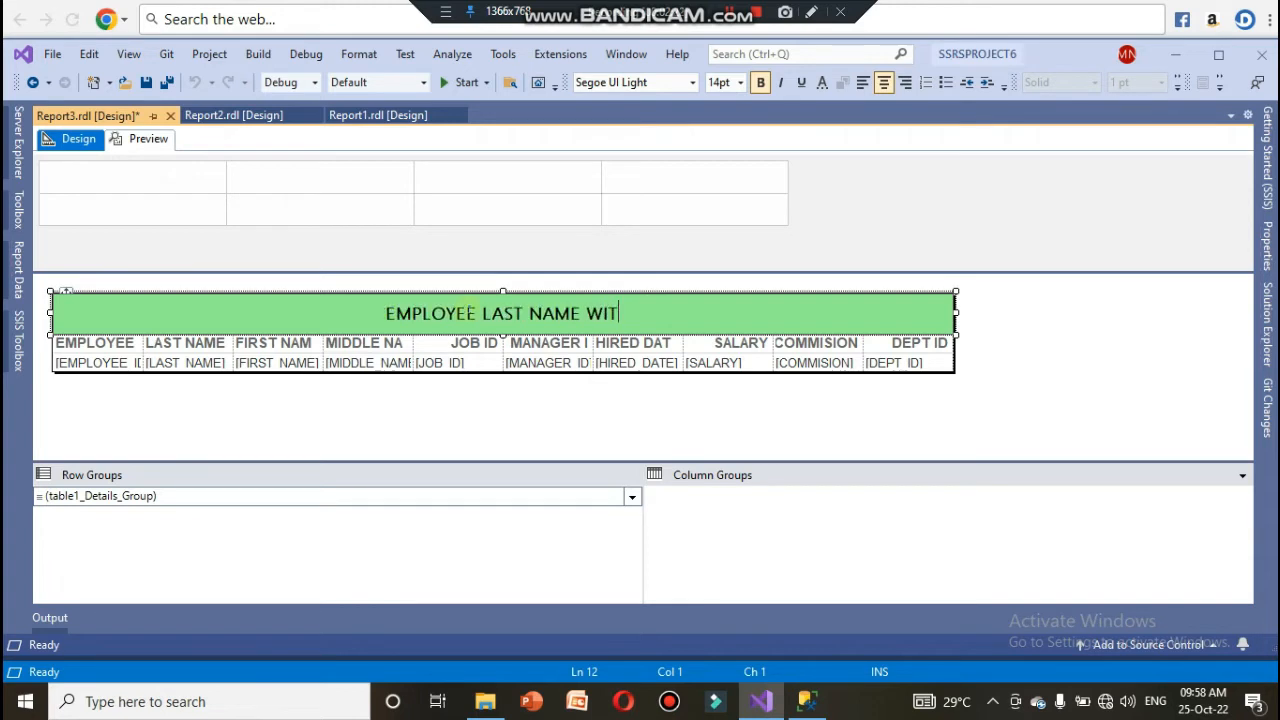
pyautogui.press('BackSpace')
pyautogui.press('BackSpace')
pyautogui.press('BackSpace')
pyautogui.press('BackSpace')
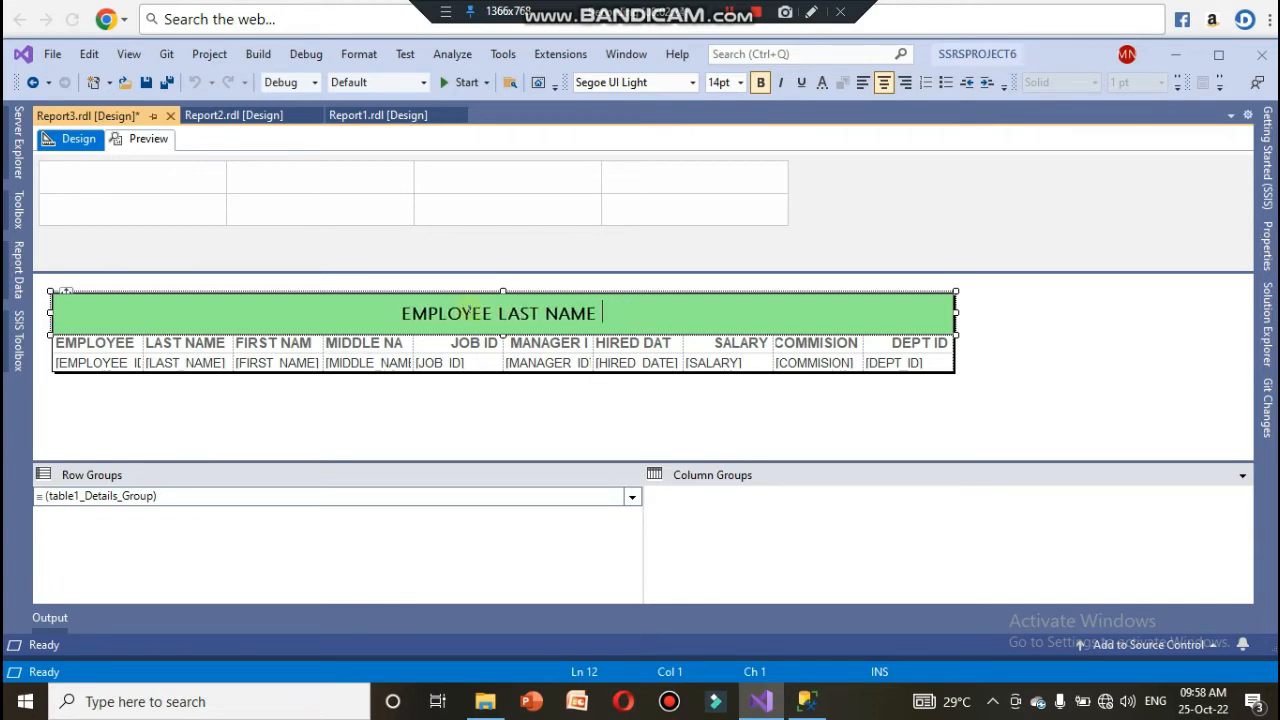
pyautogui.write("LIKE 'S%")
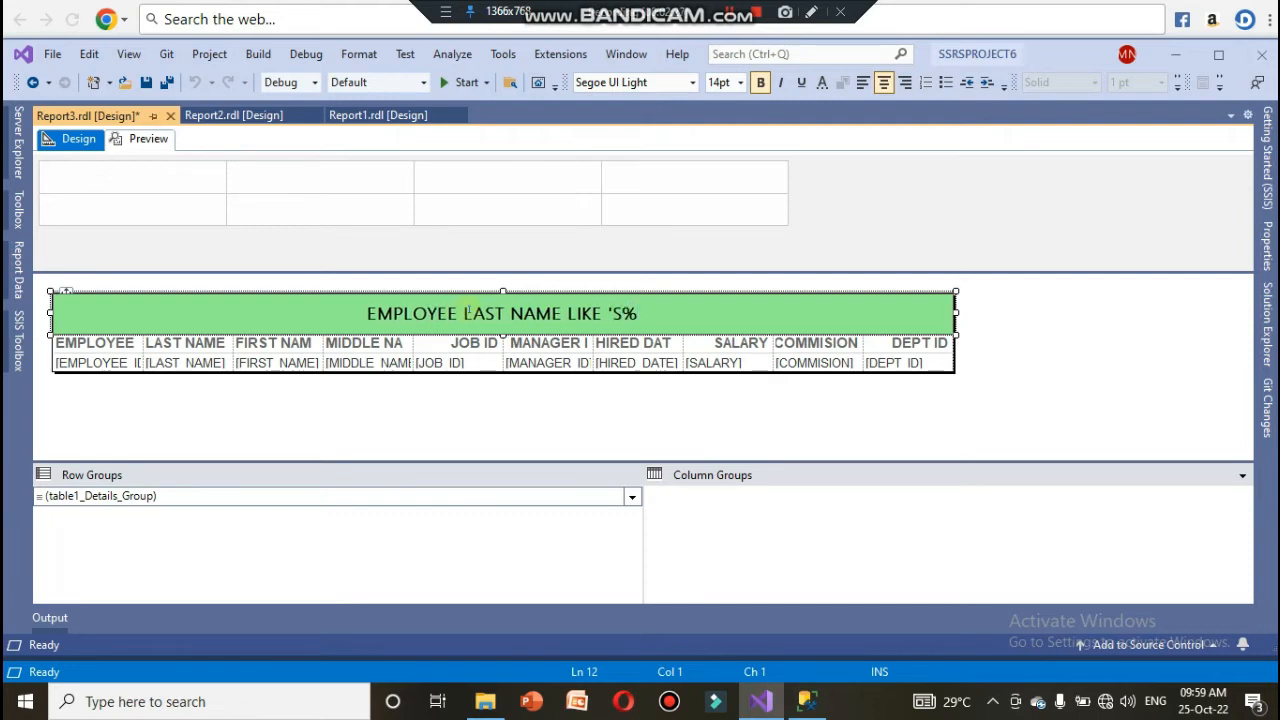
pyautogui.write("H'")
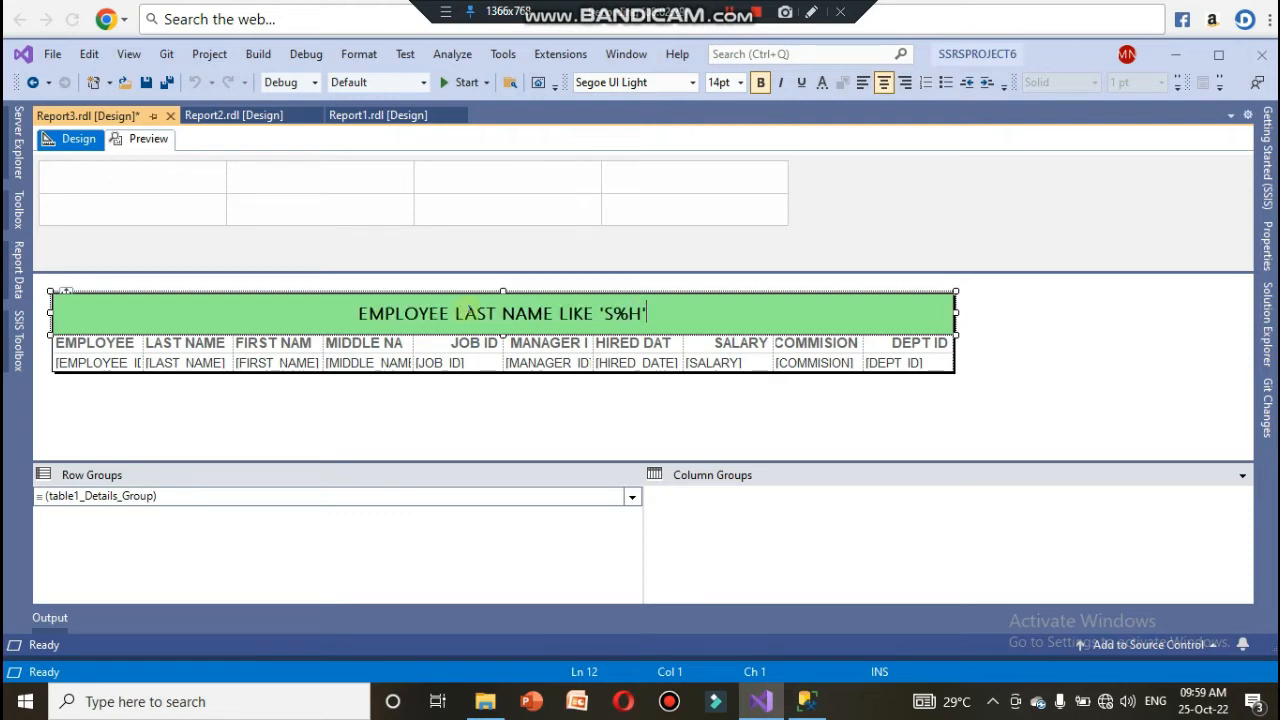
pyautogui.click(354, 383)
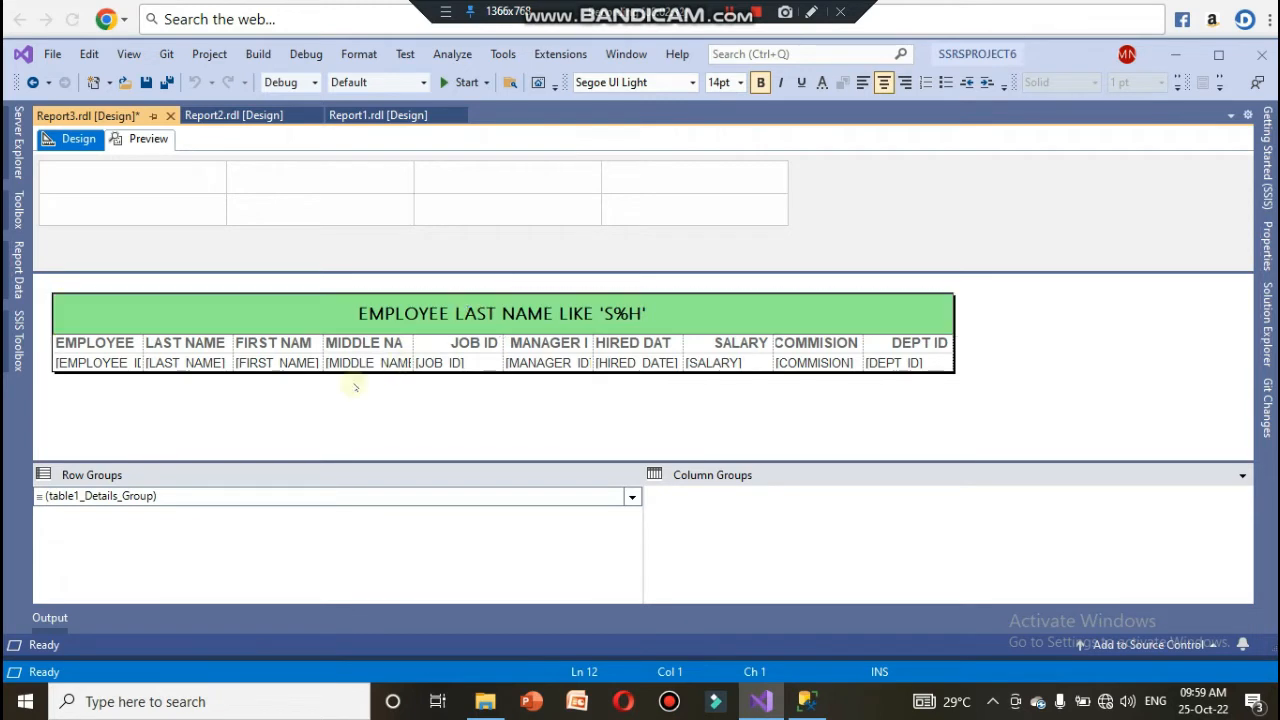
# - Widen the employee ID, first name, middle name, manager ID and hired date columns, and stretch the title box to the table's full width
pyautogui.click(197, 364)
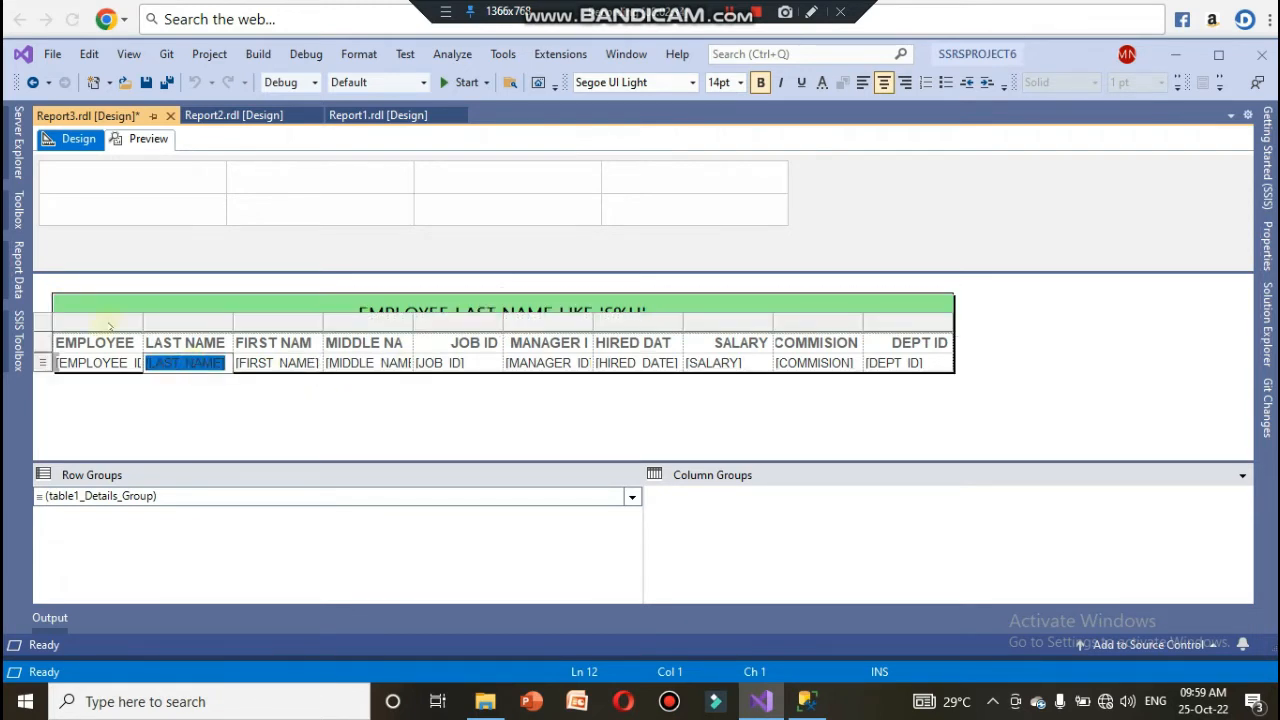
pyautogui.moveTo(149, 324); pyautogui.dragTo(164, 325)
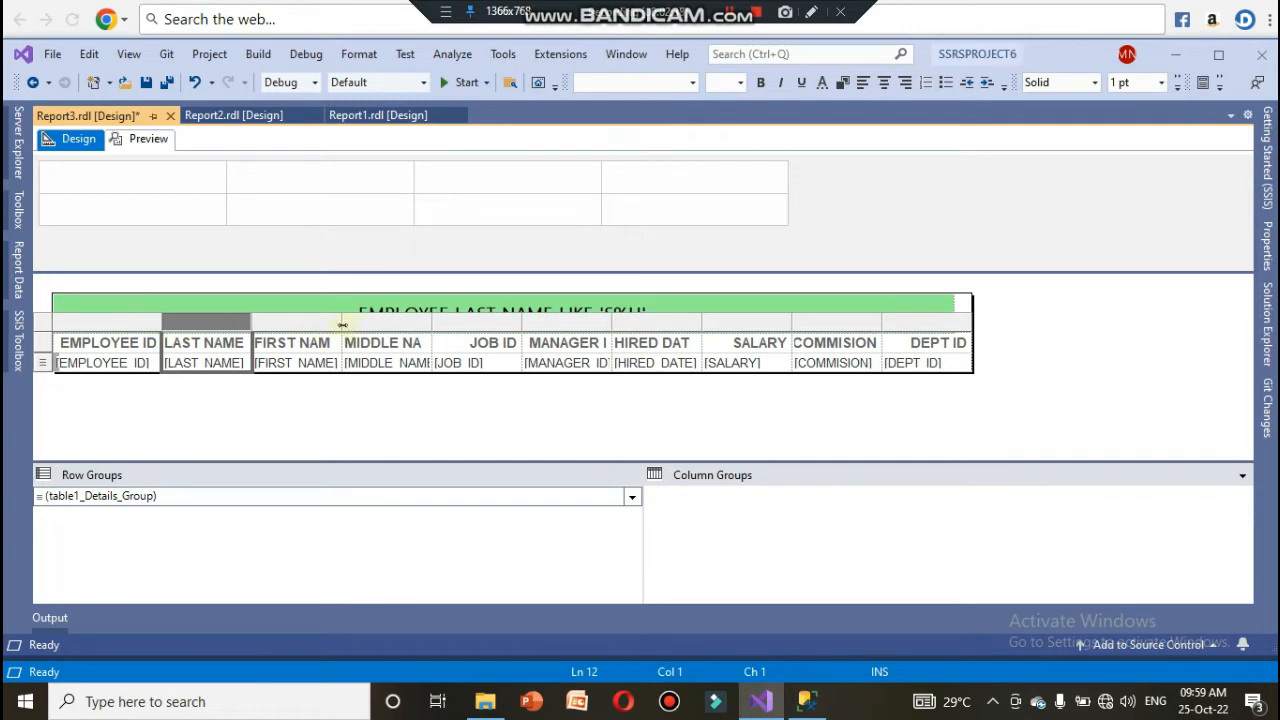
pyautogui.moveTo(344, 328); pyautogui.dragTo(362, 325)
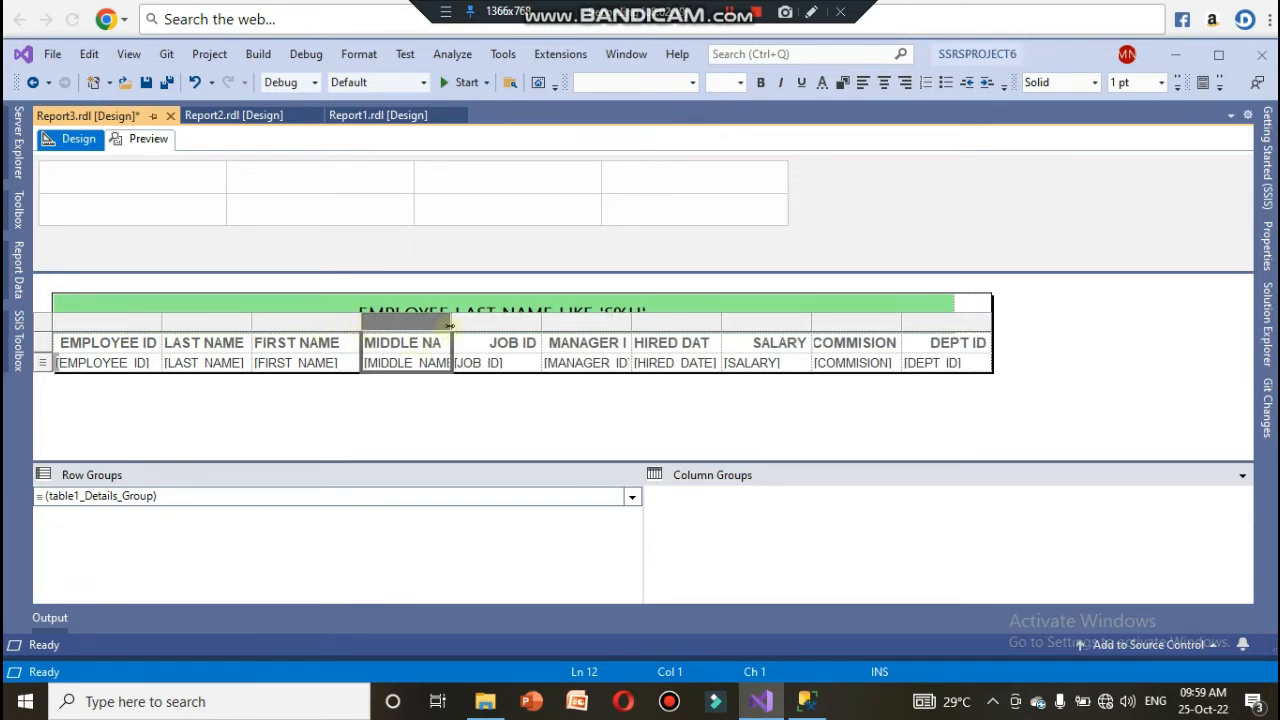
pyautogui.moveTo(450, 325); pyautogui.dragTo(479, 325)
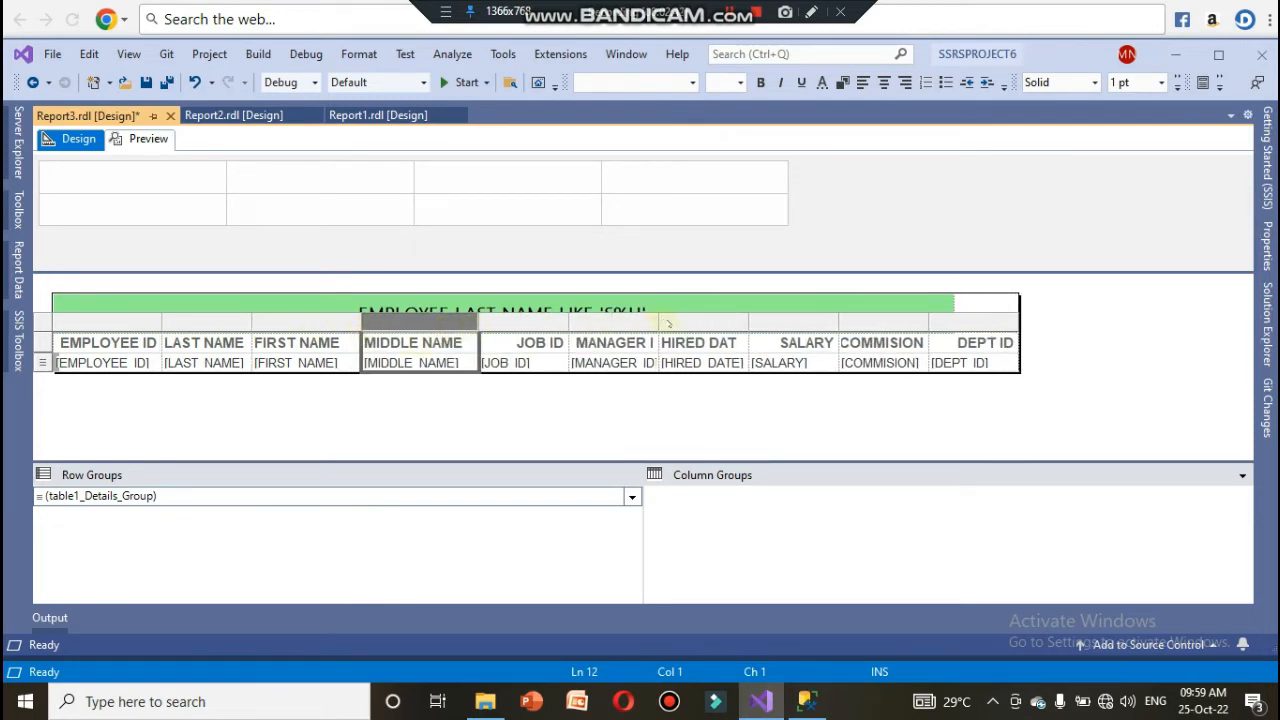
pyautogui.moveTo(659, 325); pyautogui.dragTo(683, 325)
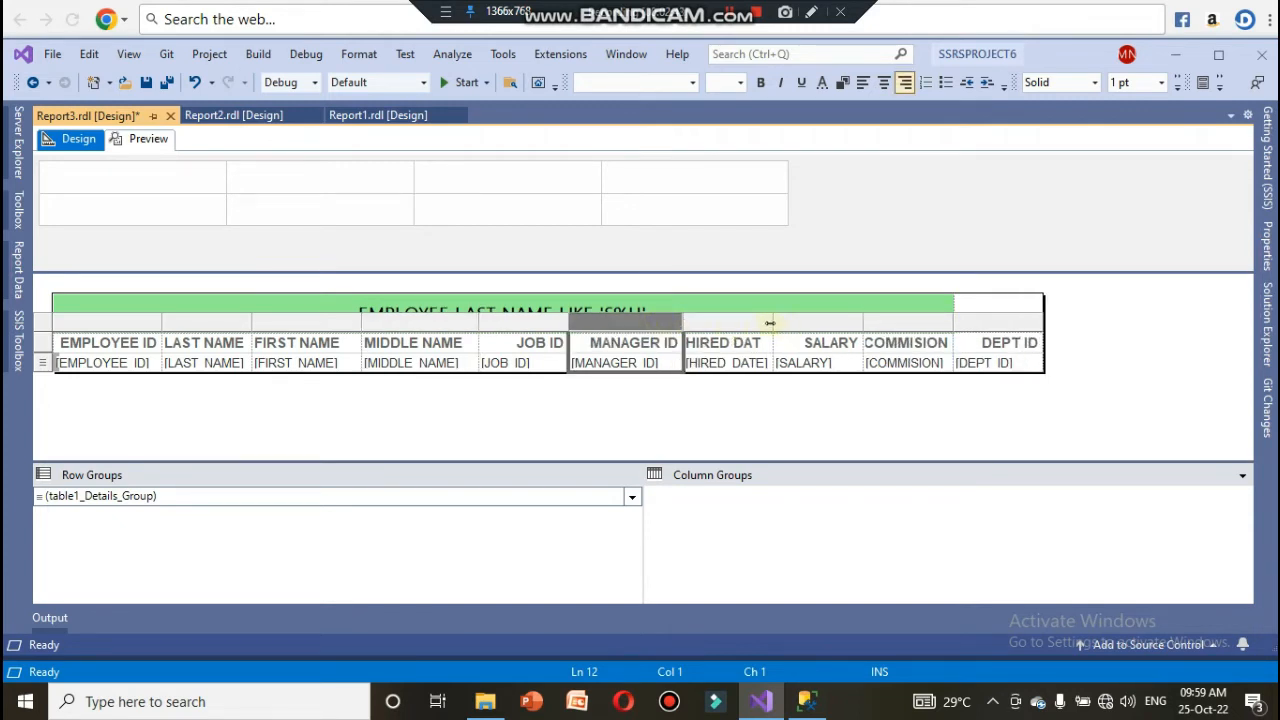
pyautogui.moveTo(773, 325); pyautogui.dragTo(862, 323)
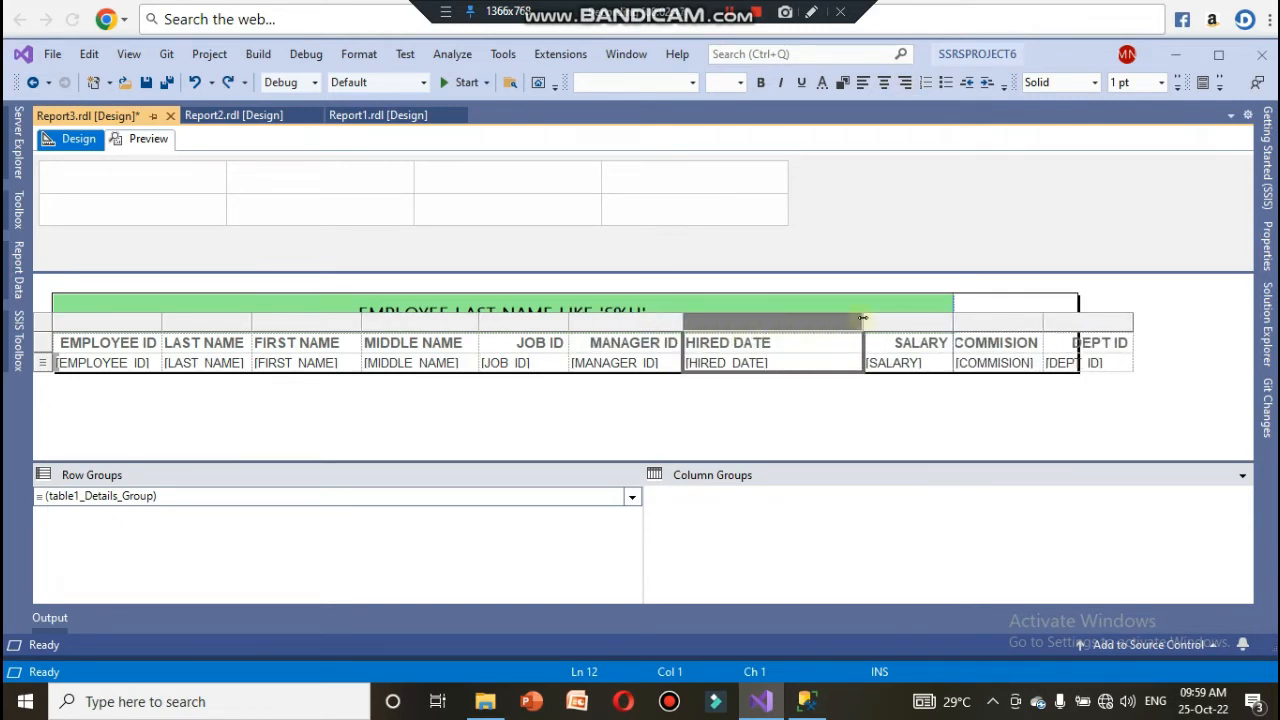
pyautogui.click(952, 307)
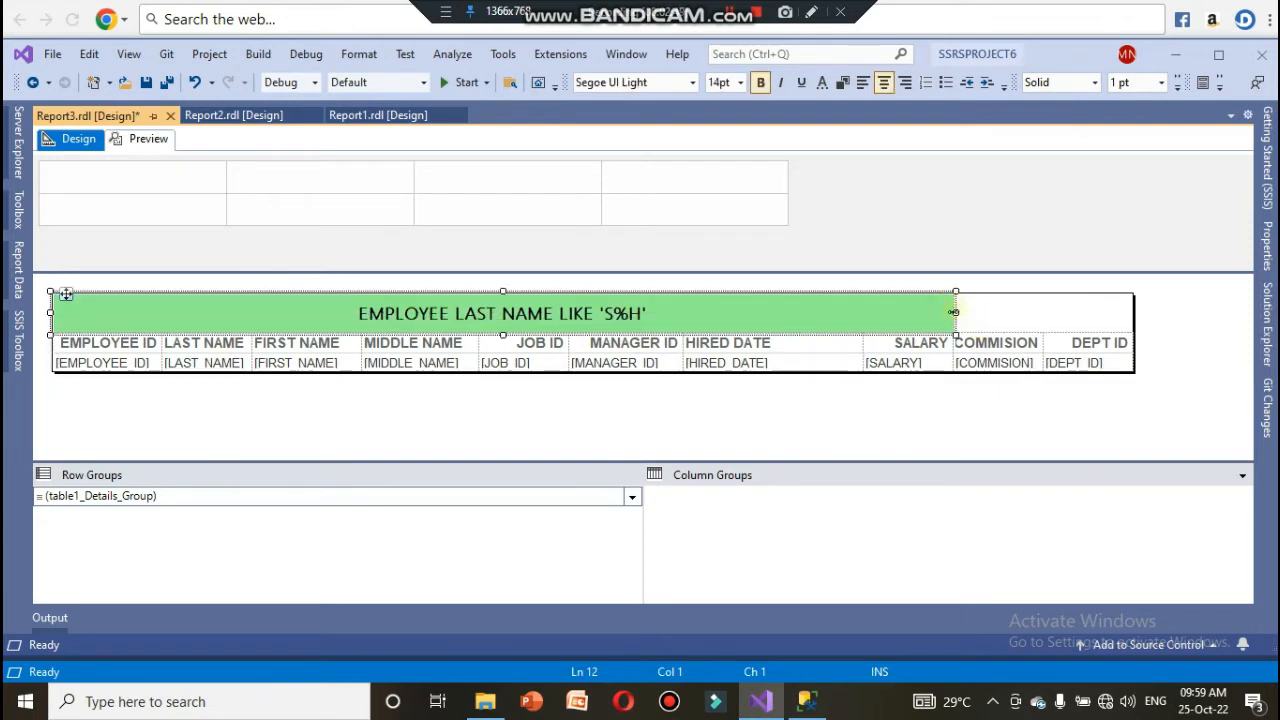
pyautogui.moveTo(957, 311); pyautogui.dragTo(1136, 305)
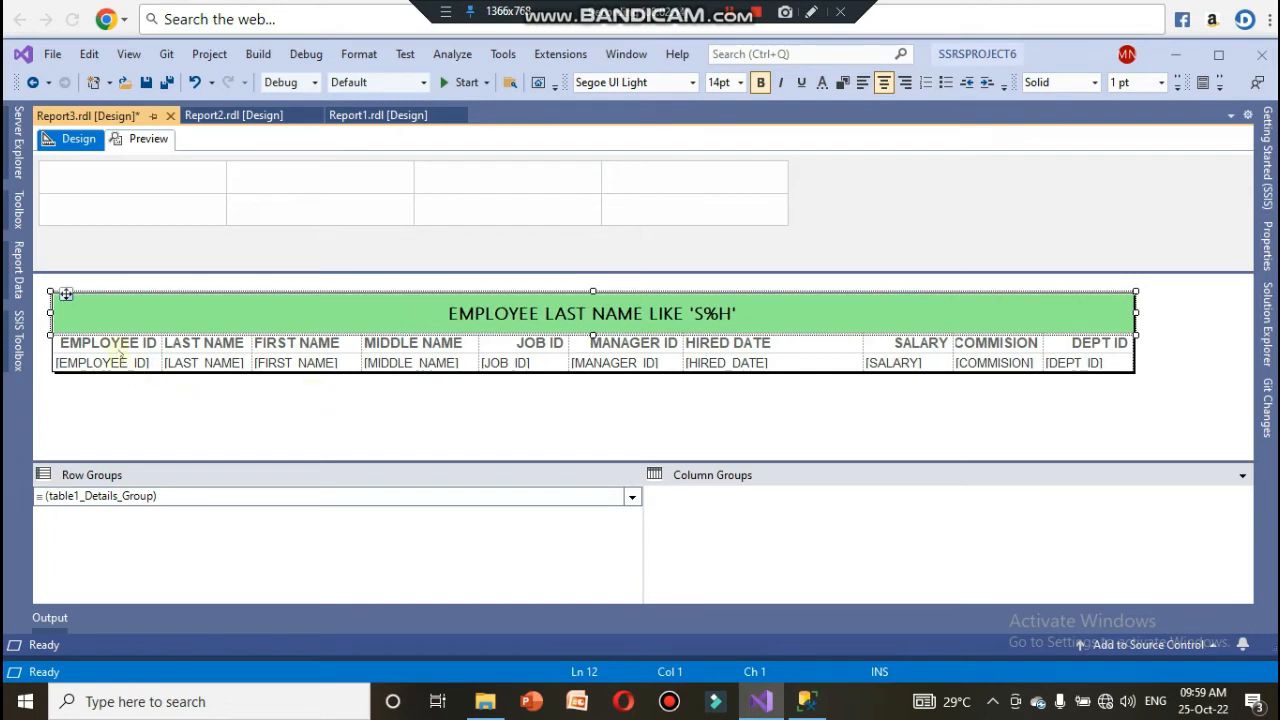
# - Set the background color of all header and detail cells in the Report3 table to pale turquoise
pyautogui.click(118, 346)
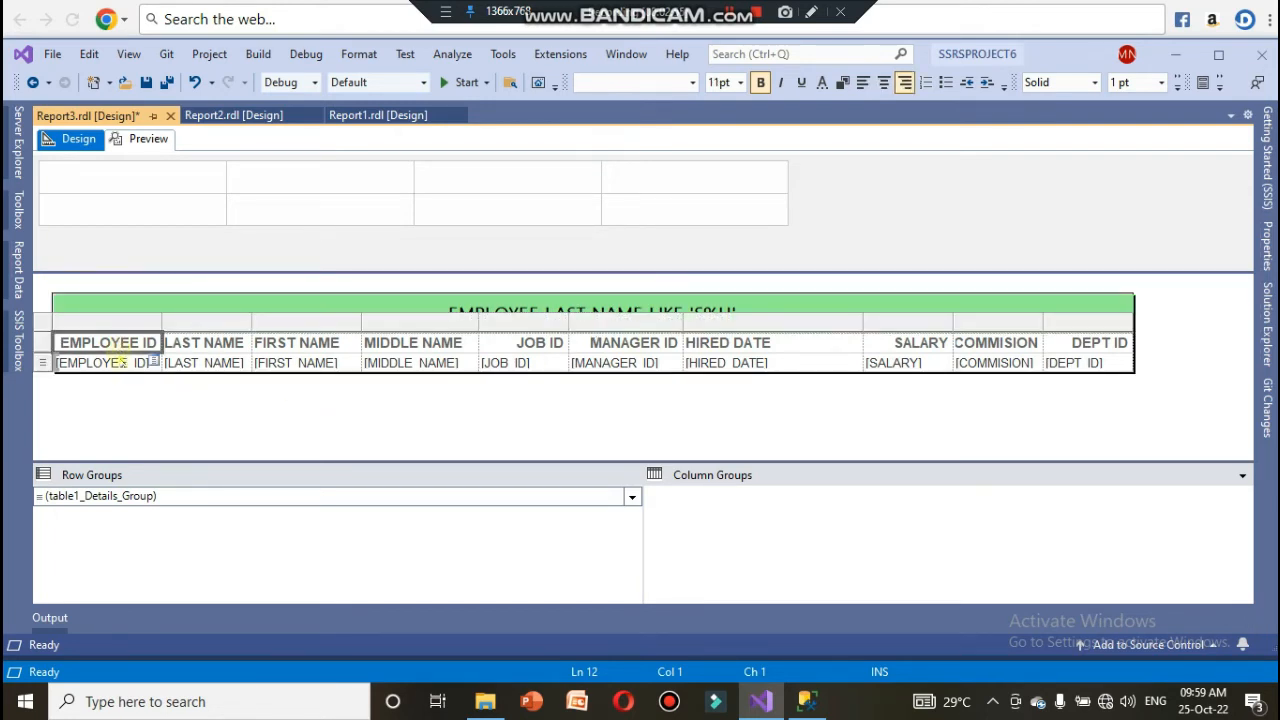
pyautogui.keyDown('ctrl'); pyautogui.click(224, 343); pyautogui.keyUp('ctrl')
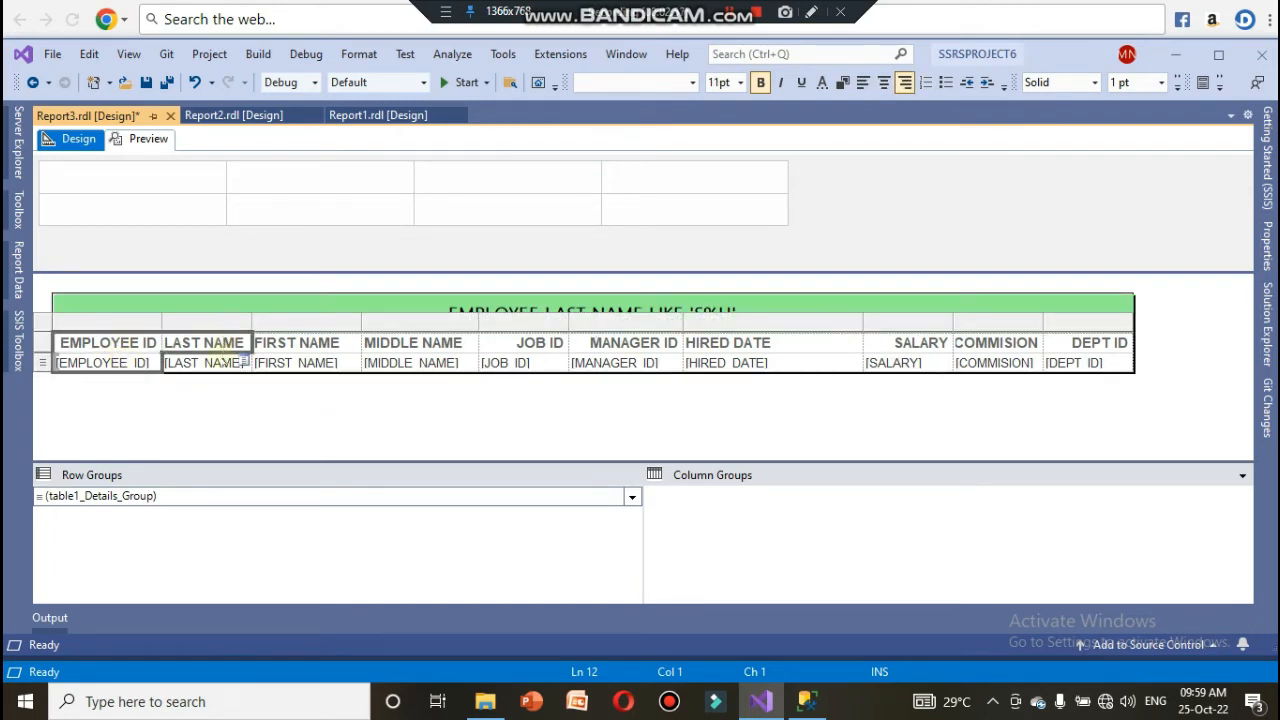
pyautogui.keyDown('ctrl'); pyautogui.click(224, 363); pyautogui.keyUp('ctrl')
pyautogui.keyDown('ctrl'); pyautogui.click(297, 343); pyautogui.keyUp('ctrl')
pyautogui.keyDown('ctrl'); pyautogui.click(300, 363); pyautogui.keyUp('ctrl')
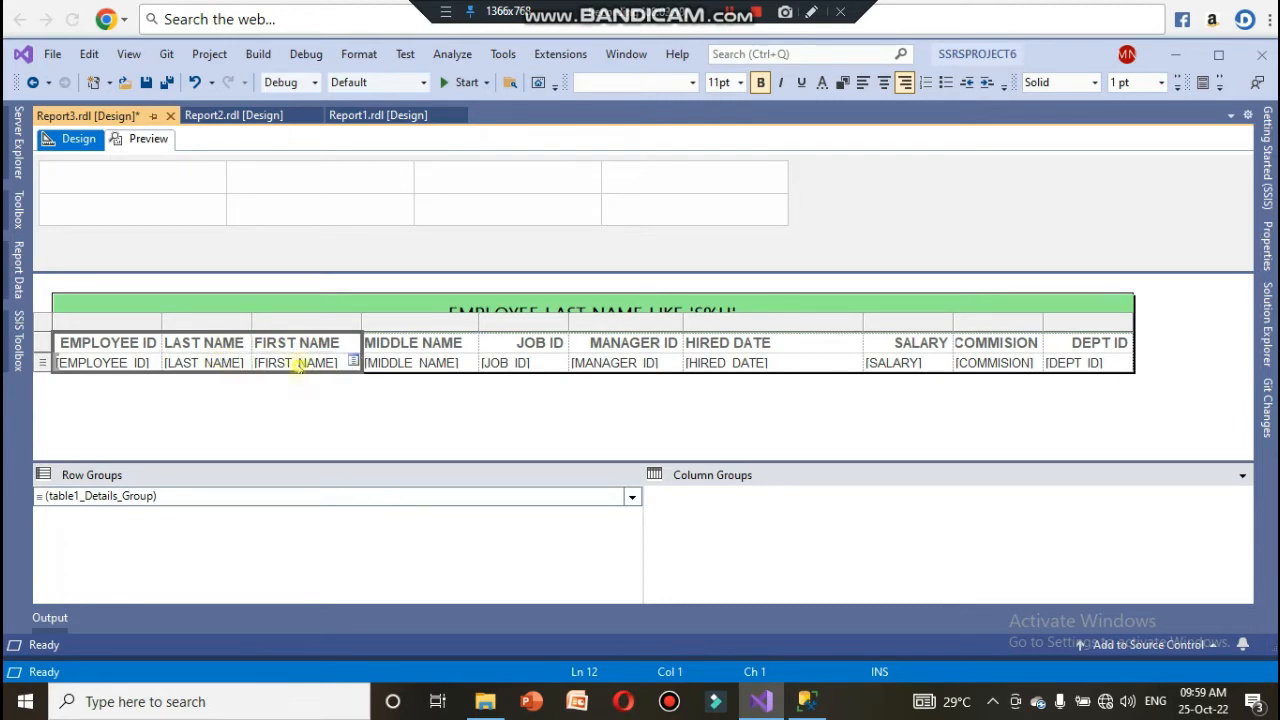
pyautogui.keyDown('ctrl'); pyautogui.click(398, 343); pyautogui.keyUp('ctrl')
pyautogui.keyDown('ctrl'); pyautogui.click(400, 363); pyautogui.keyUp('ctrl')
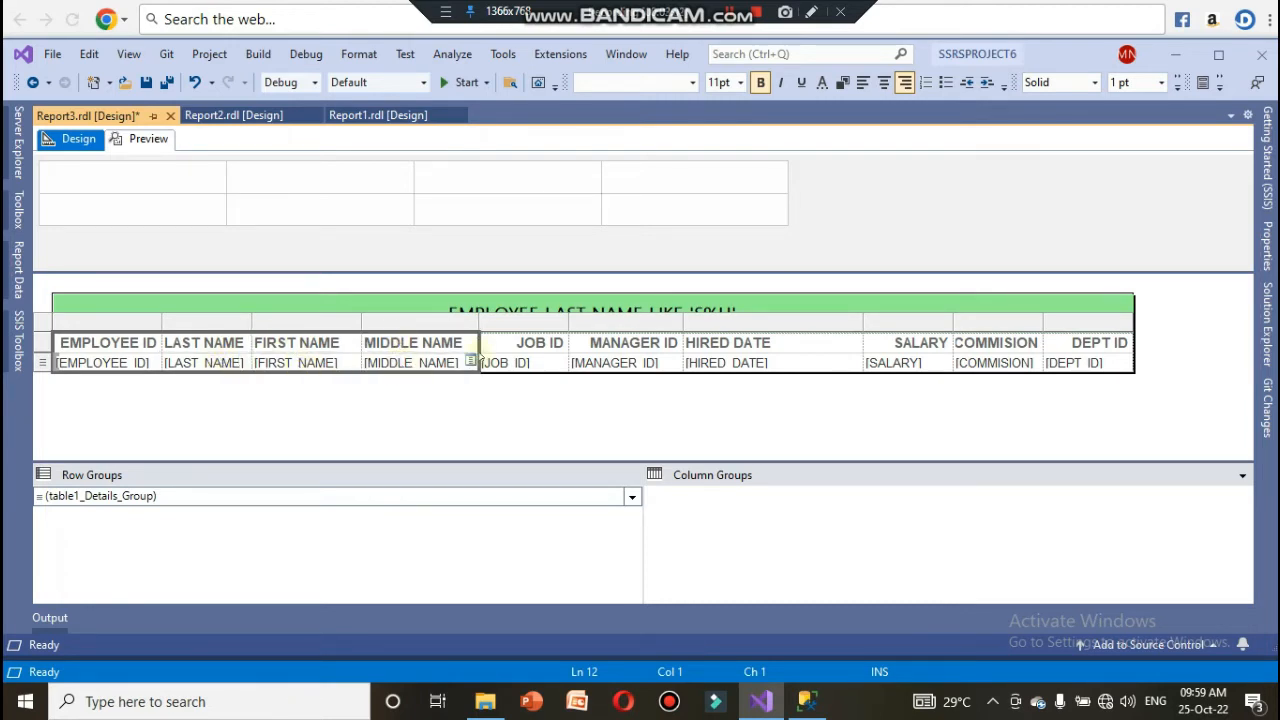
pyautogui.keyDown('ctrl'); pyautogui.click(504, 343); pyautogui.keyUp('ctrl')
pyautogui.keyDown('ctrl'); pyautogui.click(510, 364); pyautogui.keyUp('ctrl')
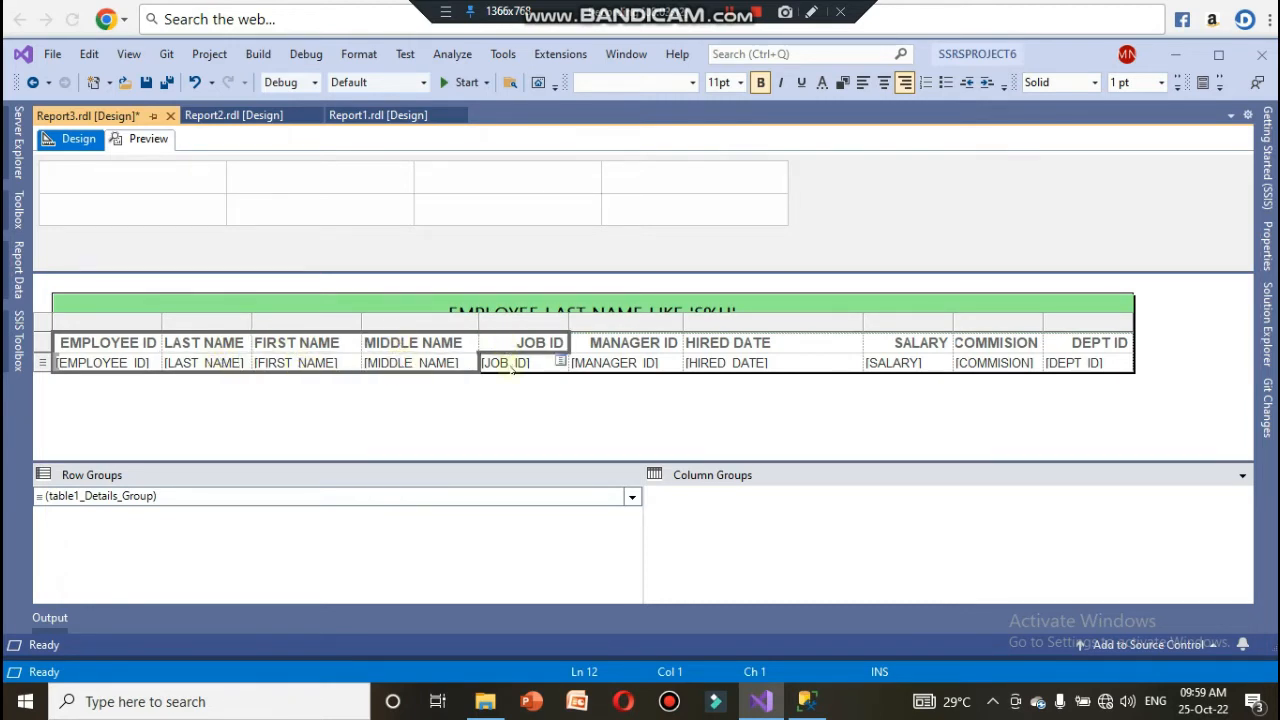
pyautogui.keyDown('ctrl'); pyautogui.click(612, 343); pyautogui.keyUp('ctrl')
pyautogui.keyDown('ctrl'); pyautogui.click(615, 363); pyautogui.keyUp('ctrl')
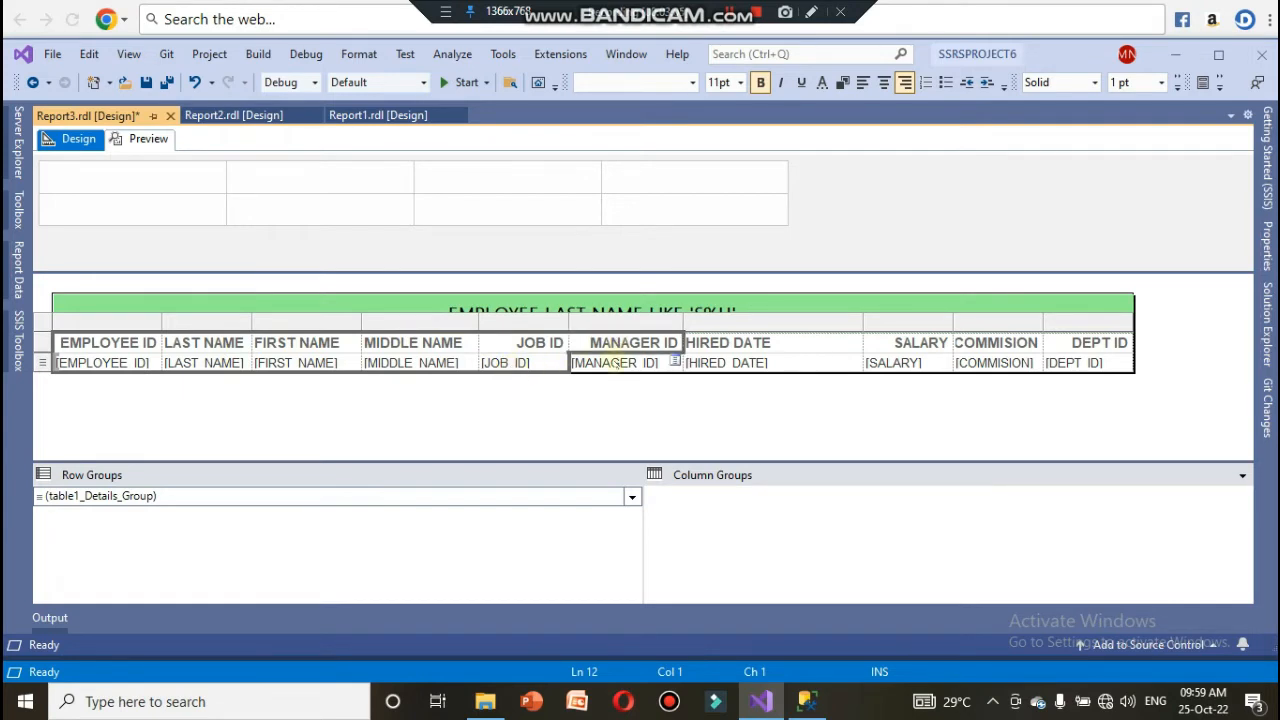
pyautogui.keyDown('ctrl'); pyautogui.click(702, 344); pyautogui.keyUp('ctrl')
pyautogui.keyDown('ctrl'); pyautogui.click(704, 366); pyautogui.keyUp('ctrl')
pyautogui.keyDown('ctrl'); pyautogui.click(900, 342); pyautogui.keyUp('ctrl')
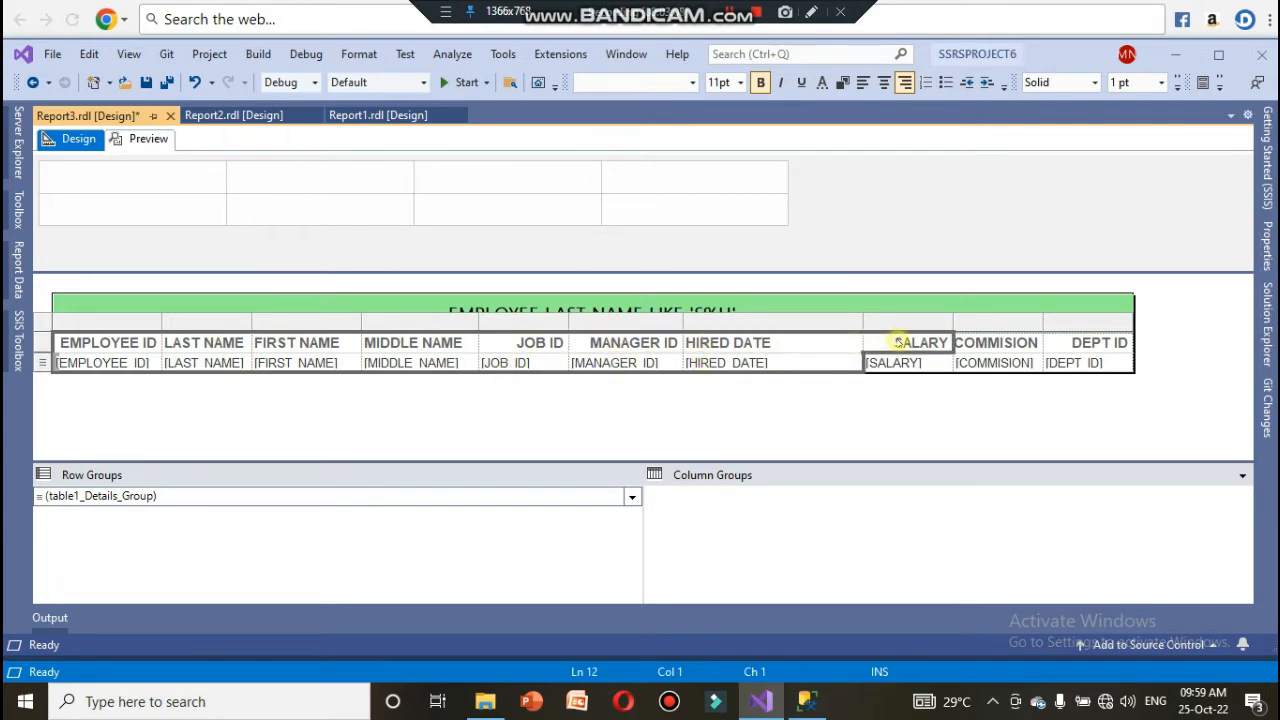
pyautogui.keyDown('ctrl'); pyautogui.click(898, 365); pyautogui.keyUp('ctrl')
pyautogui.keyDown('ctrl'); pyautogui.click(995, 343); pyautogui.keyUp('ctrl')
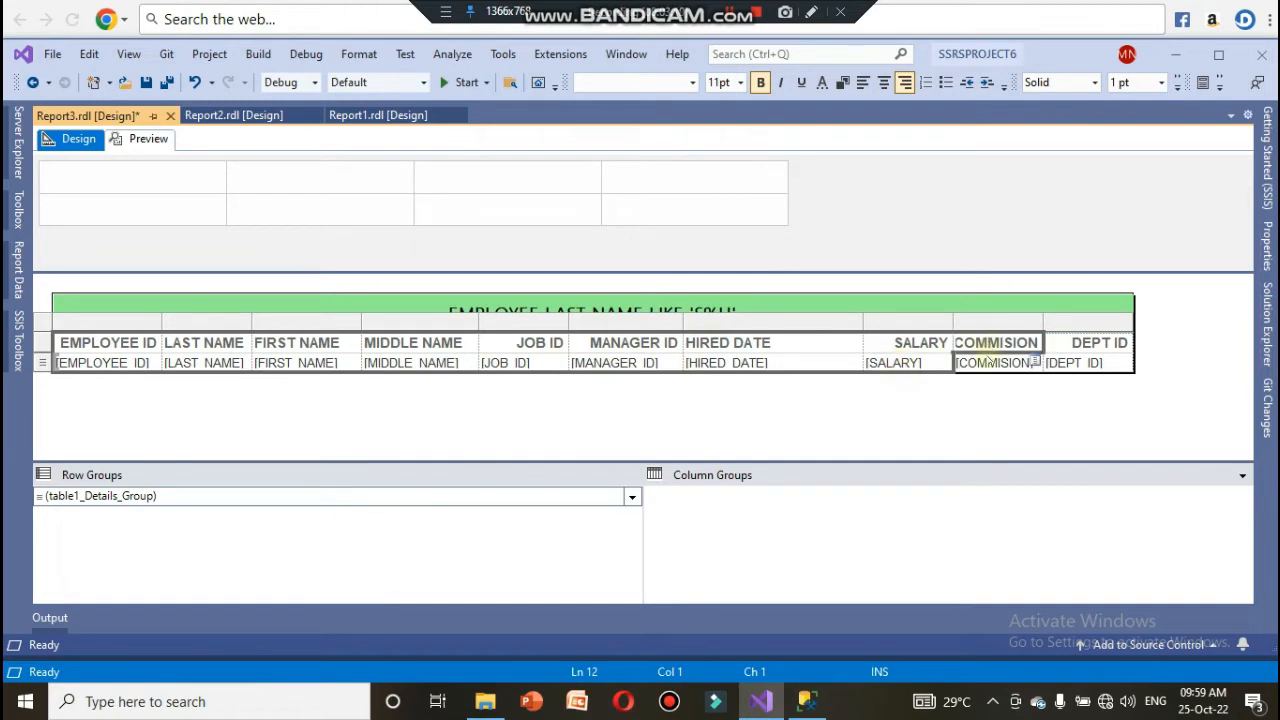
pyautogui.keyDown('ctrl'); pyautogui.click(990, 363); pyautogui.keyUp('ctrl')
pyautogui.keyDown('ctrl'); pyautogui.click(1062, 343); pyautogui.keyUp('ctrl')
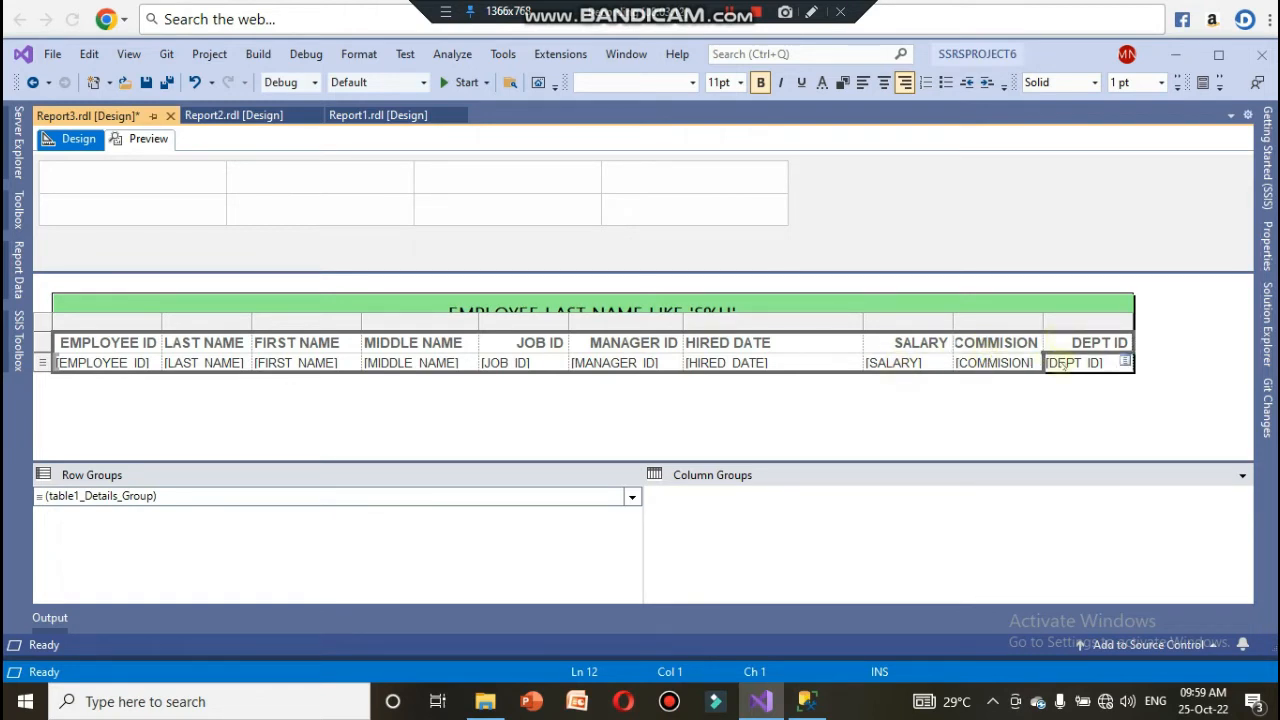
pyautogui.keyDown('ctrl'); pyautogui.click(1060, 363); pyautogui.keyUp('ctrl')
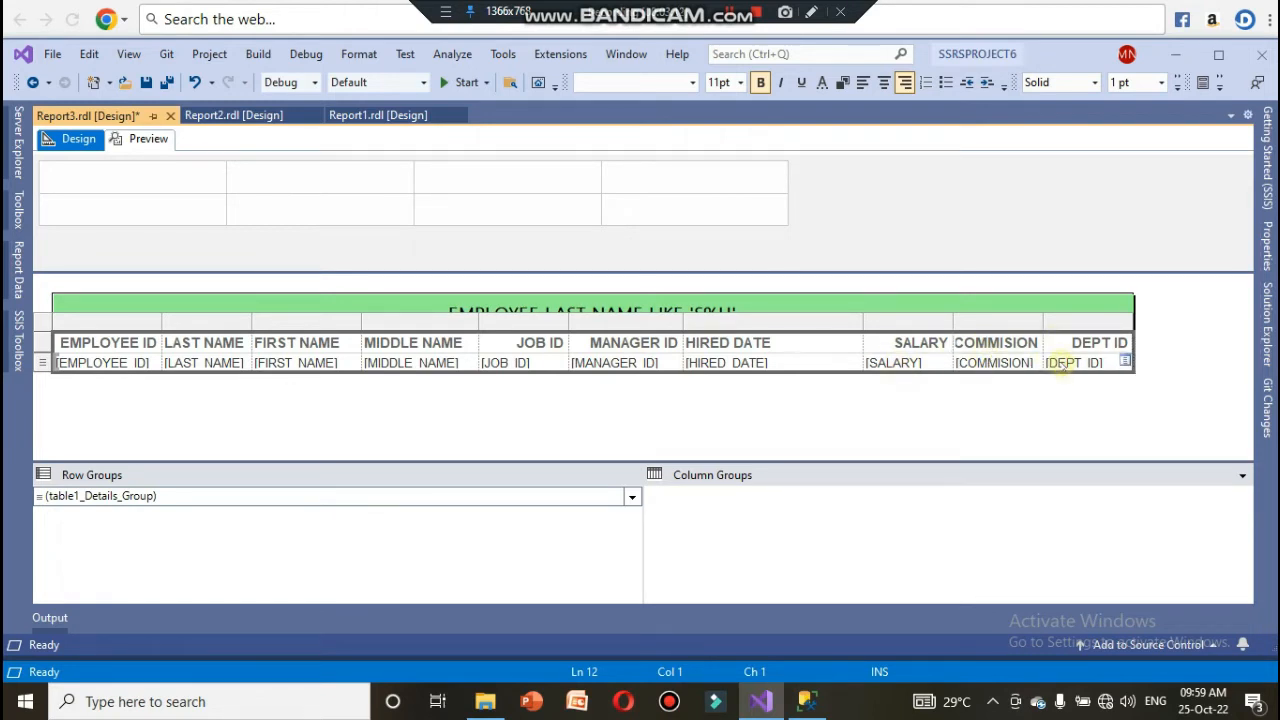
pyautogui.click(362, 57)
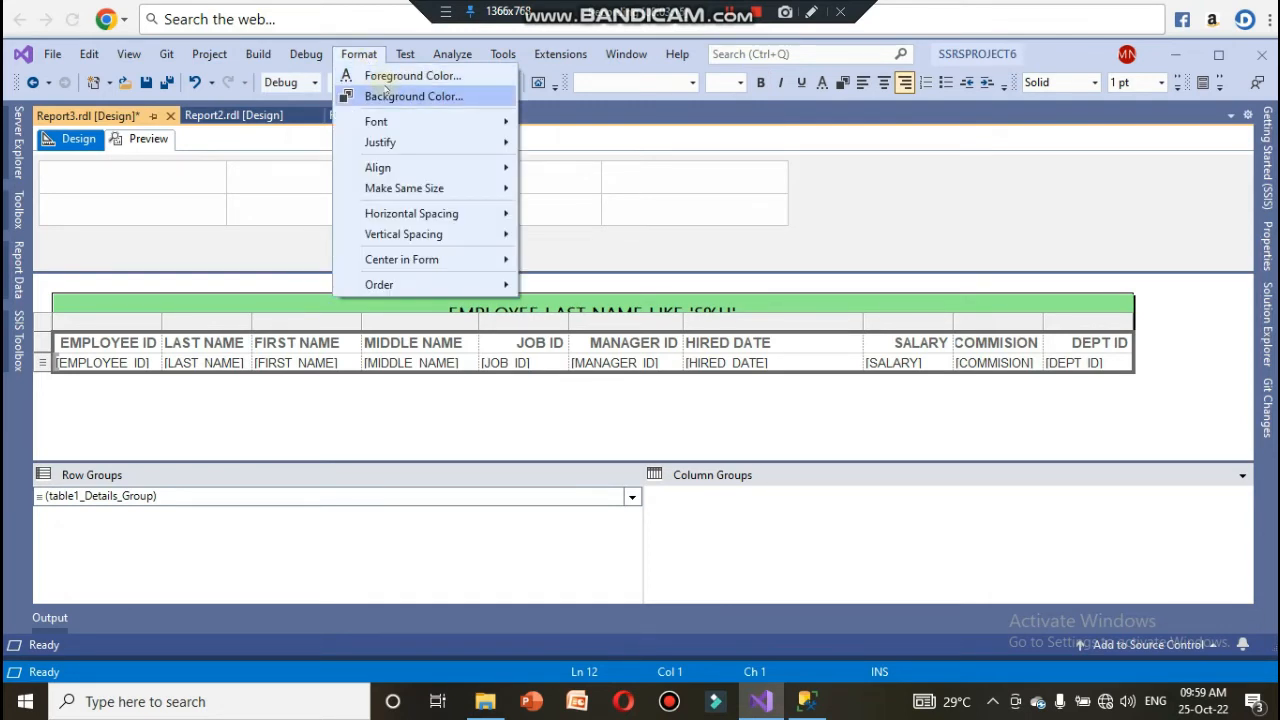
pyautogui.click(385, 95)
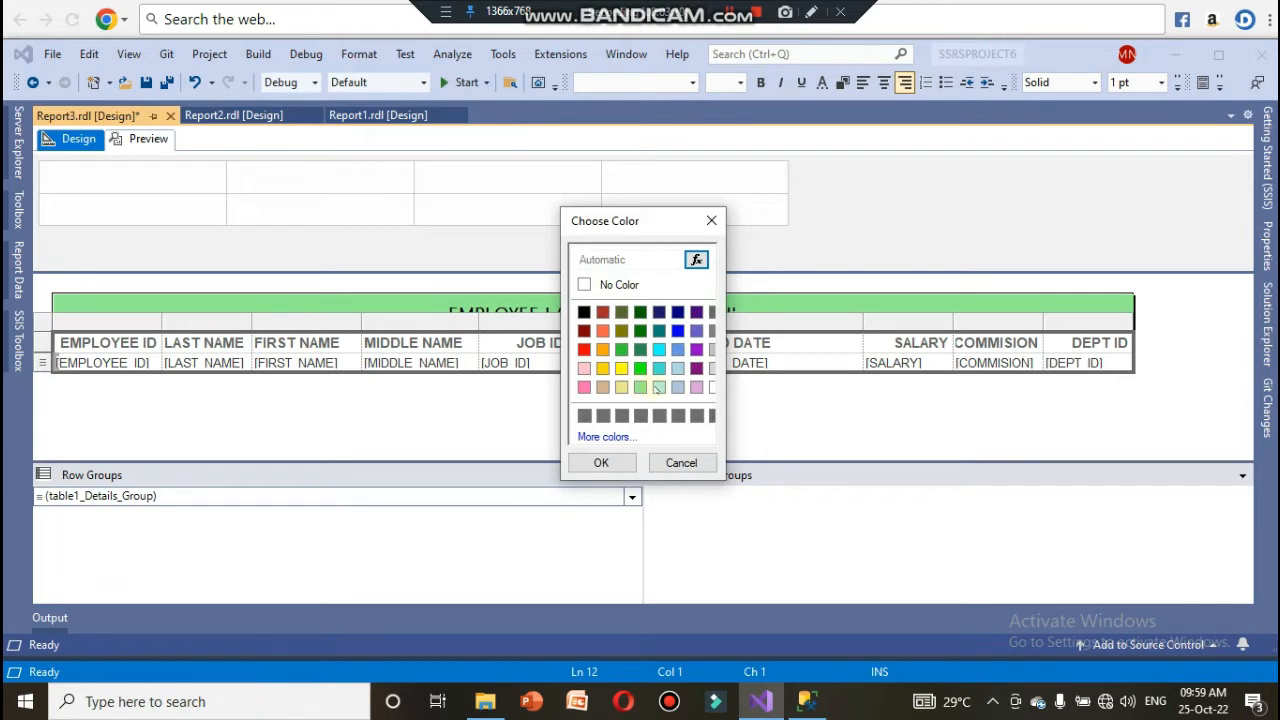
pyautogui.click(659, 387)
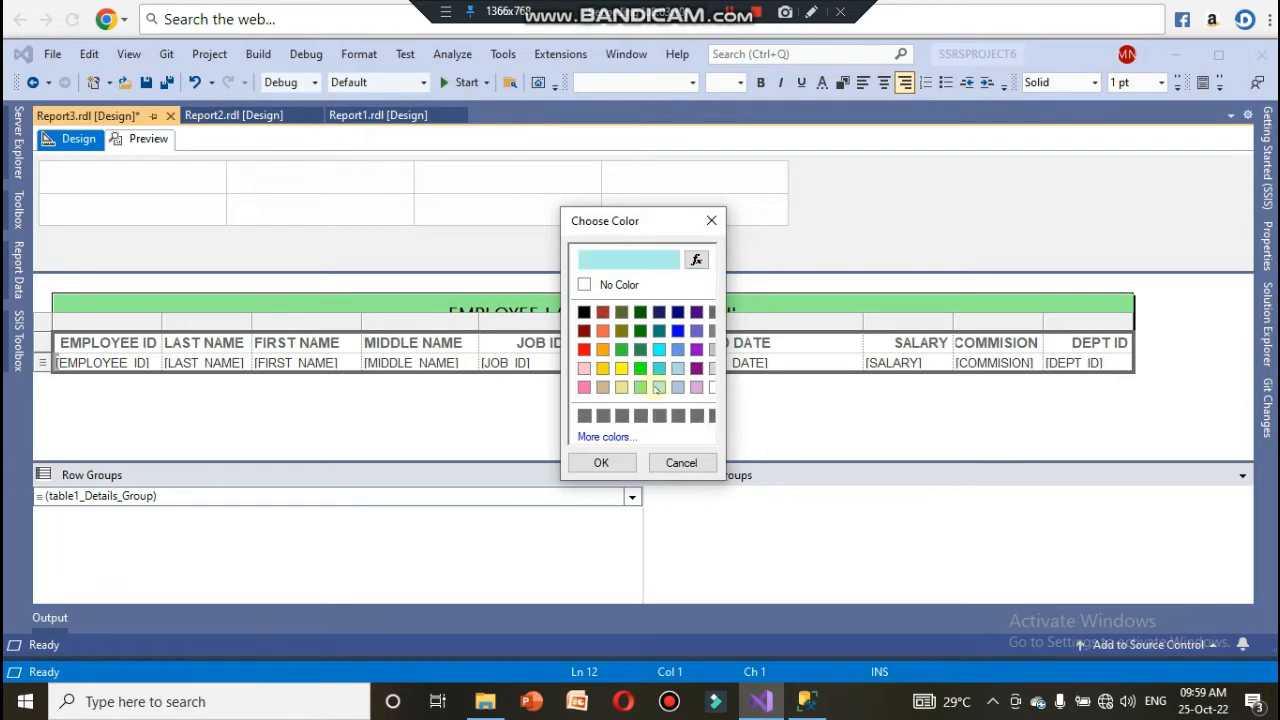
pyautogui.click(612, 461)
# - Center the text in all selected header and detail cells of the table
pyautogui.click(362, 55)
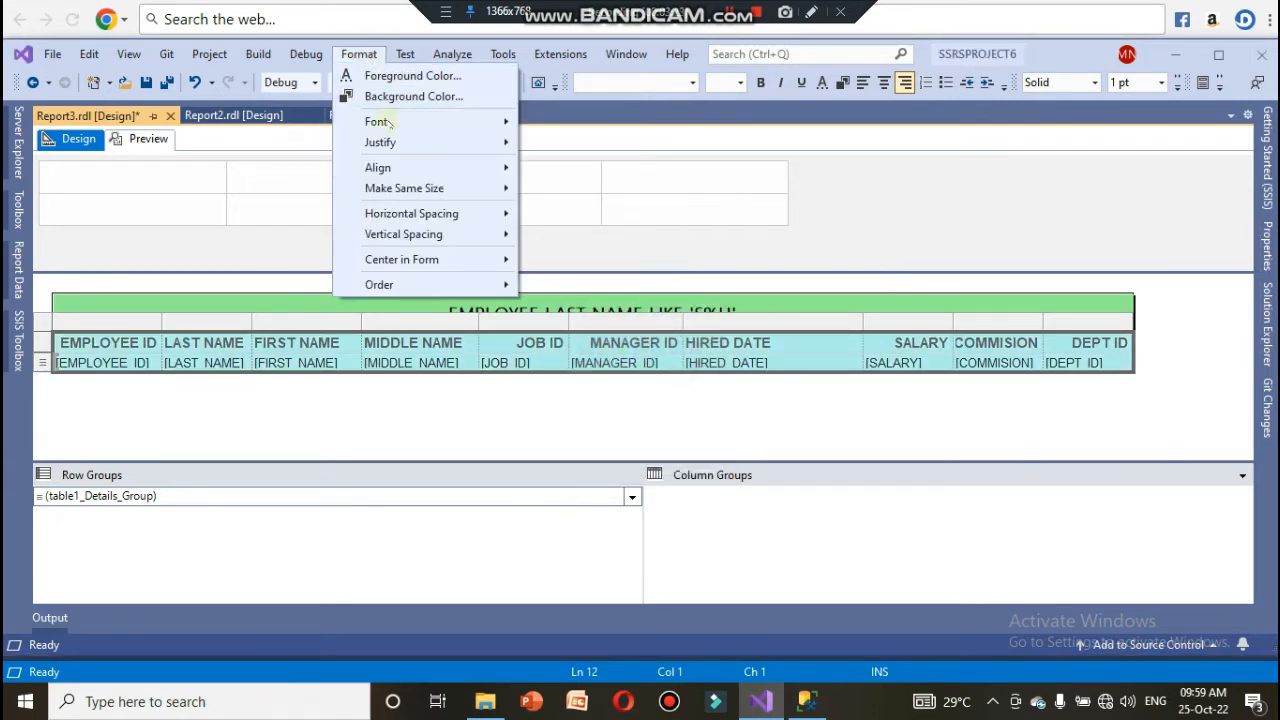
pyautogui.moveTo(430, 142)
pyautogui.click(558, 165)
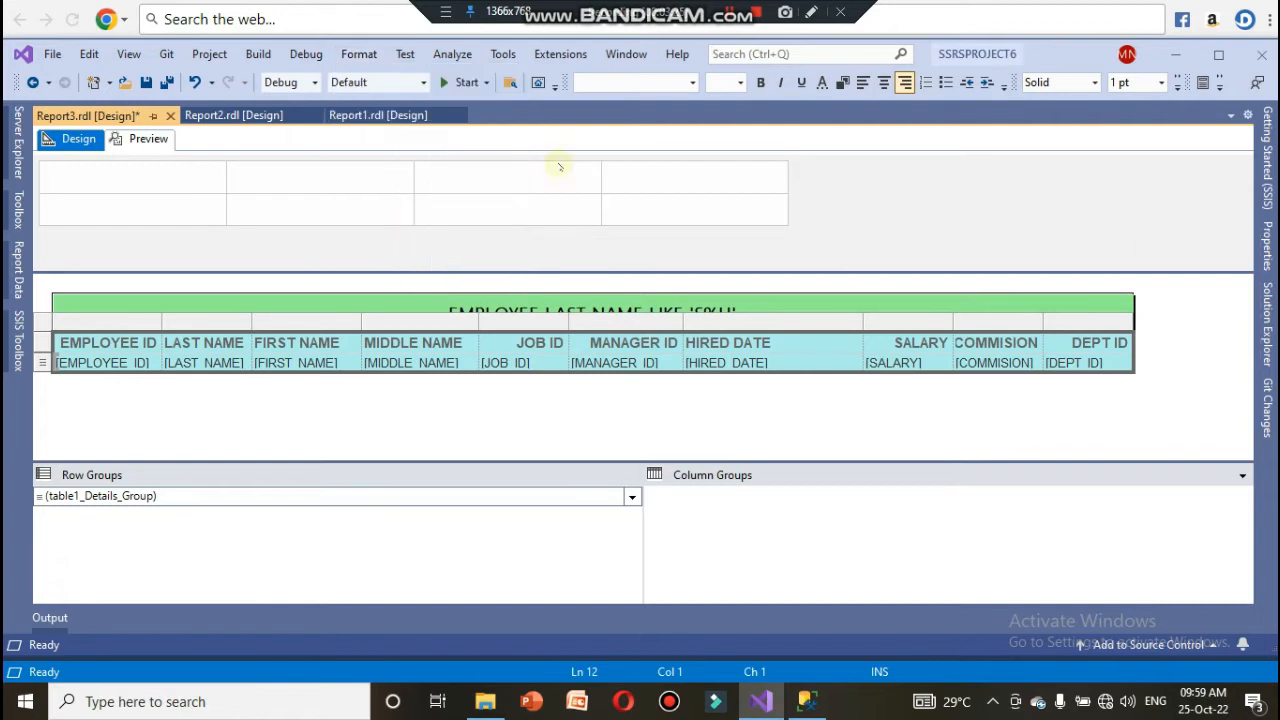
# - Preview Report3 to check its formatting and data, and return to the Report1 design
pyautogui.click(148, 139)
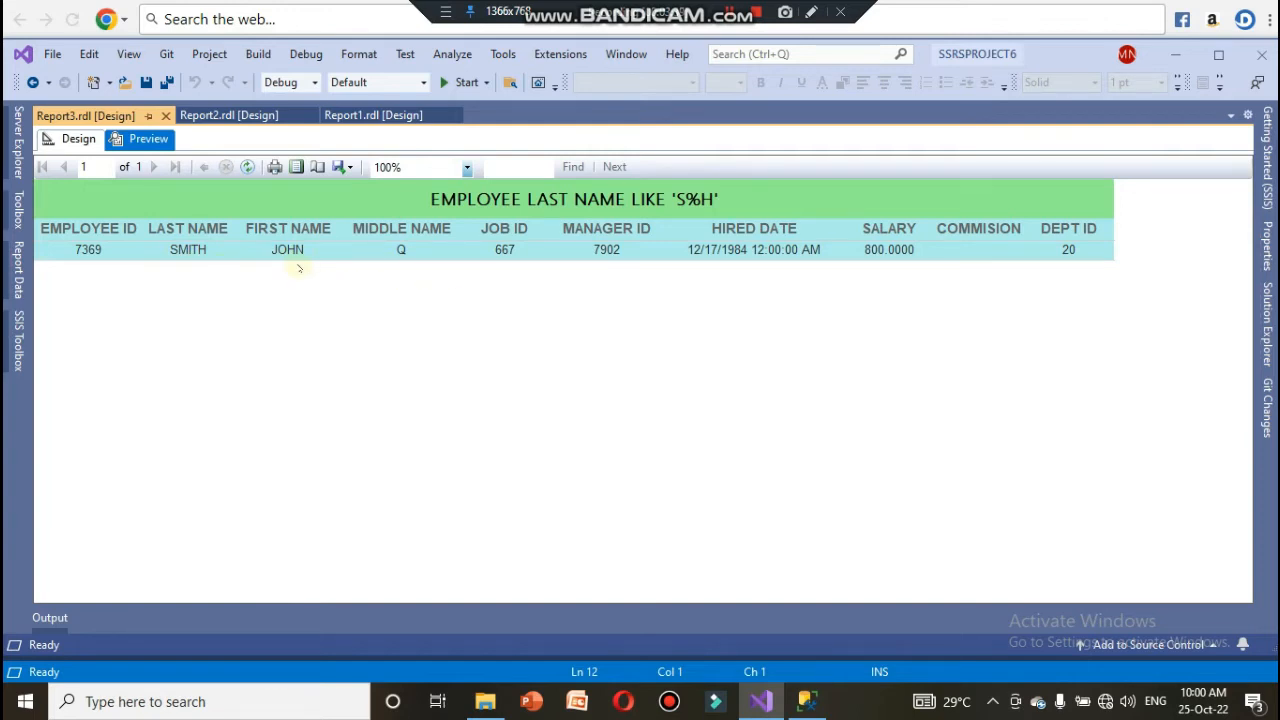
pyautogui.click(362, 116)
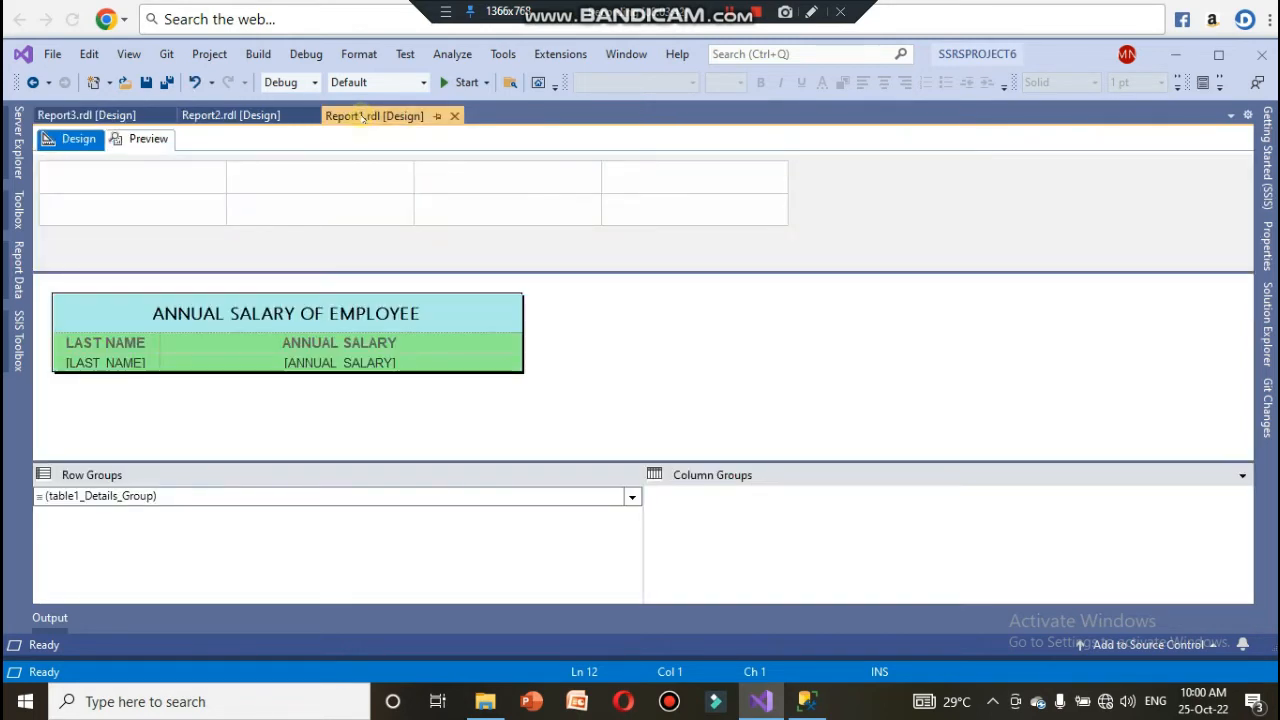
# - Switch to SQL Server Management Studio and change the hire date query's filters to month 2 and year 1985
pyautogui.click(103, 116)
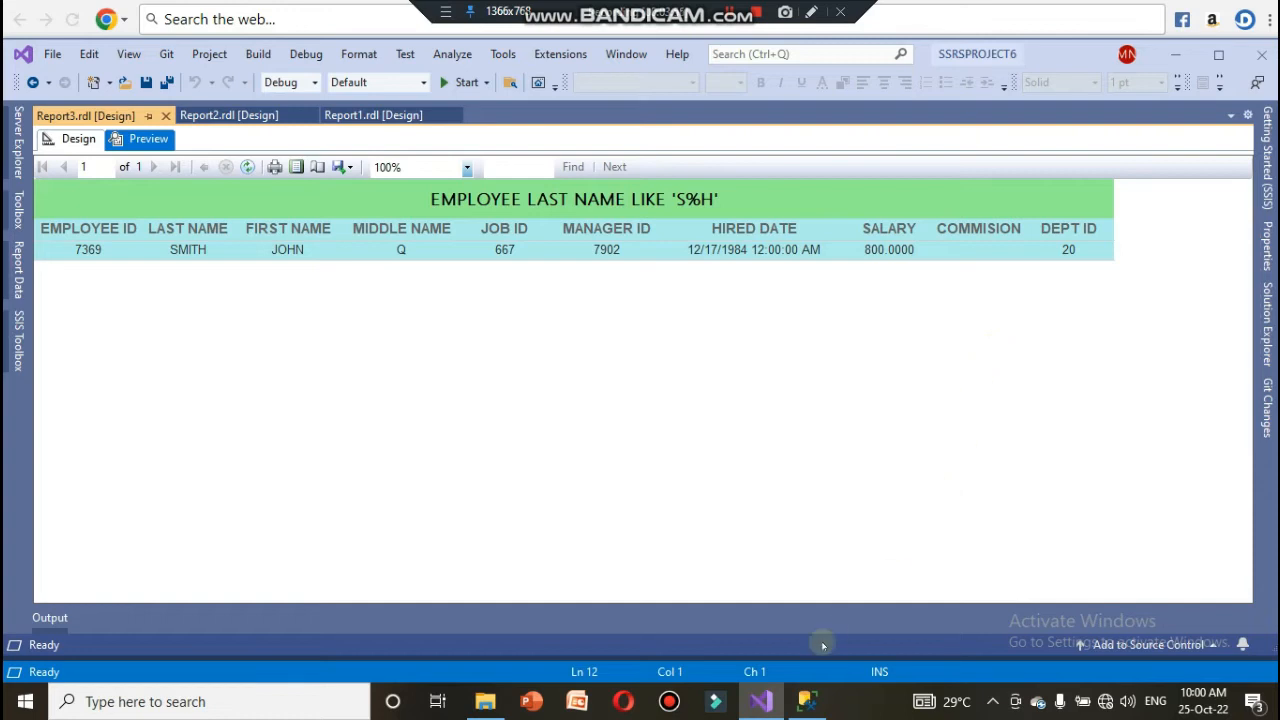
pyautogui.click(806, 699)
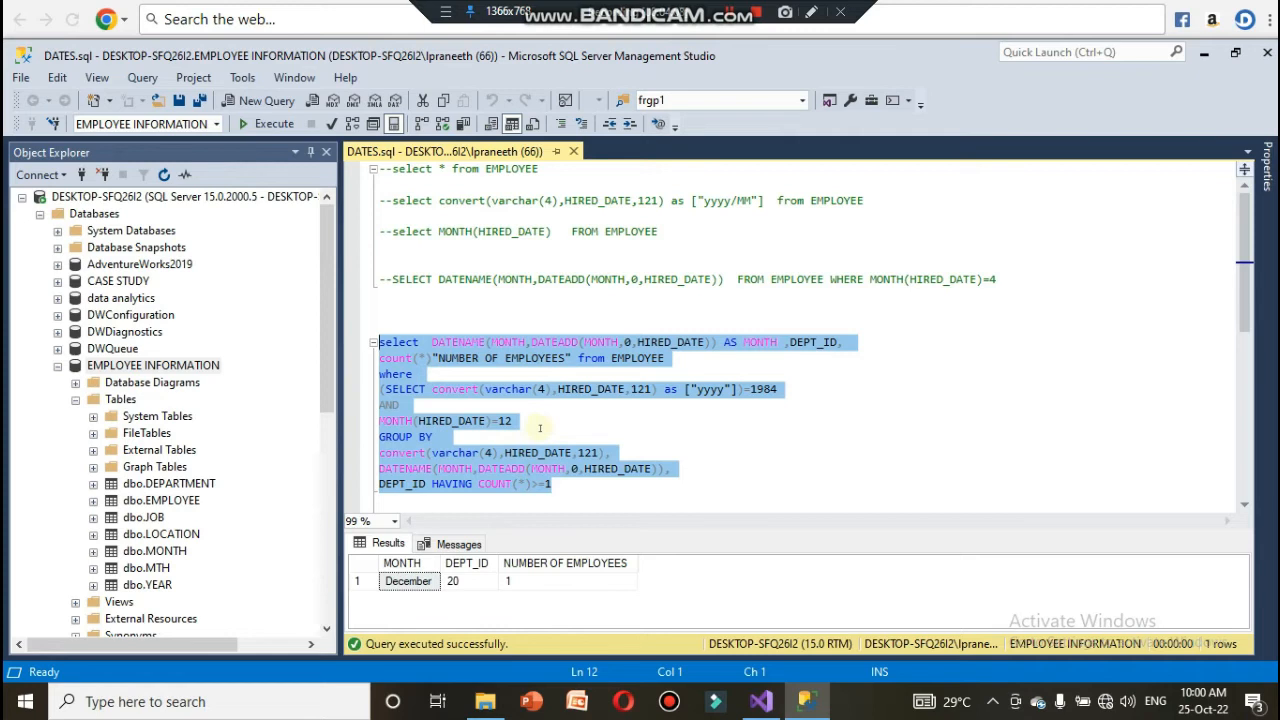
pyautogui.click(516, 421)
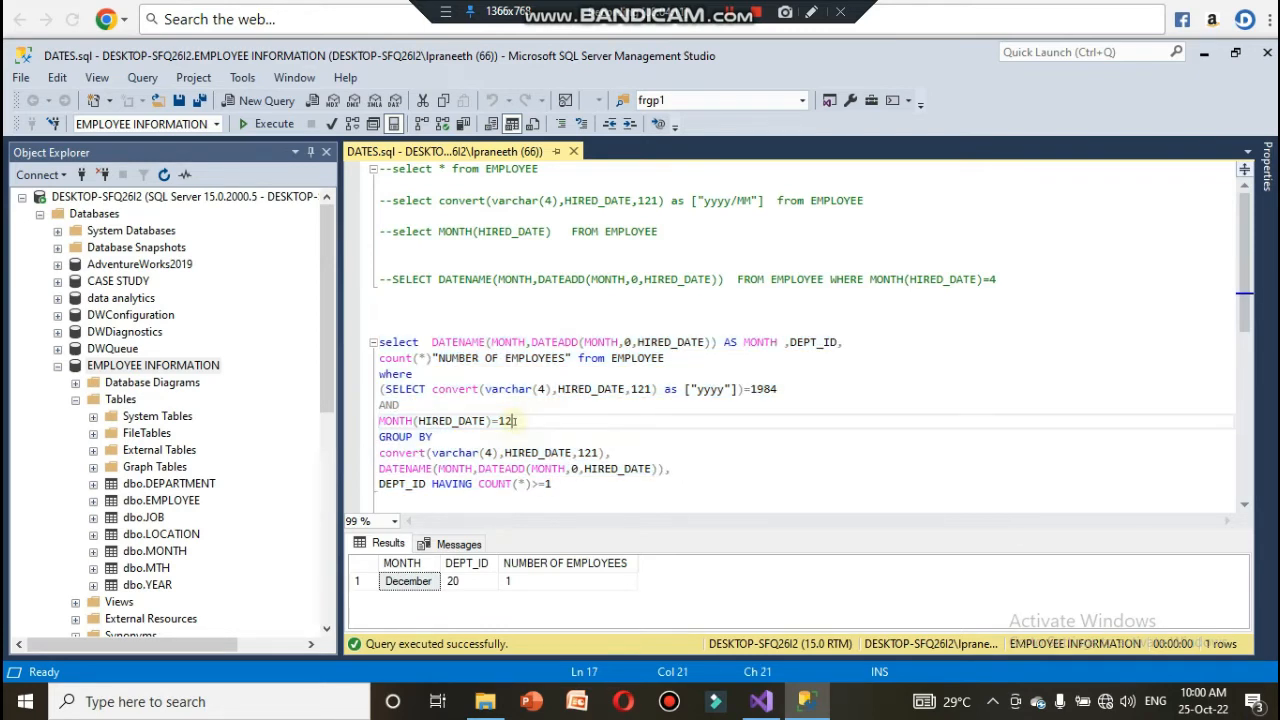
pyautogui.press('BackSpace')
pyautogui.press('BackSpace')
pyautogui.press('BackSpace')
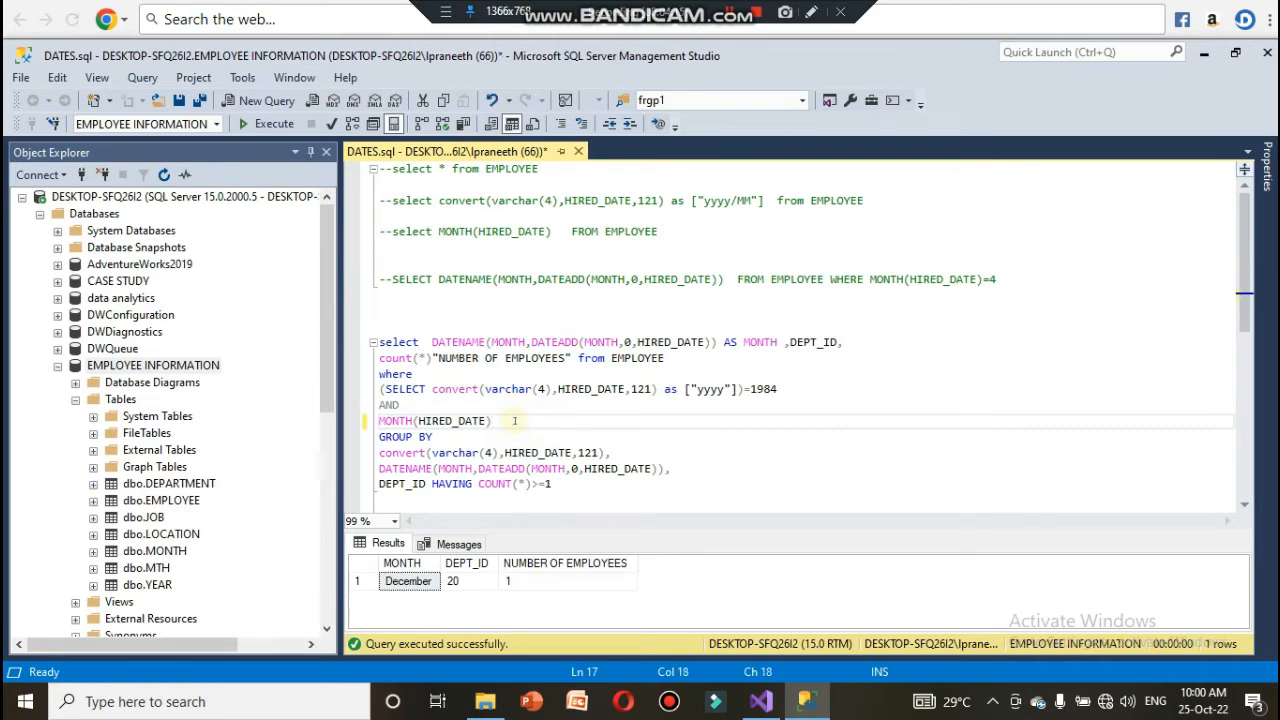
pyautogui.write('=2')
pyautogui.click(786, 390)
pyautogui.press('BackSpace')
pyautogui.write('5')
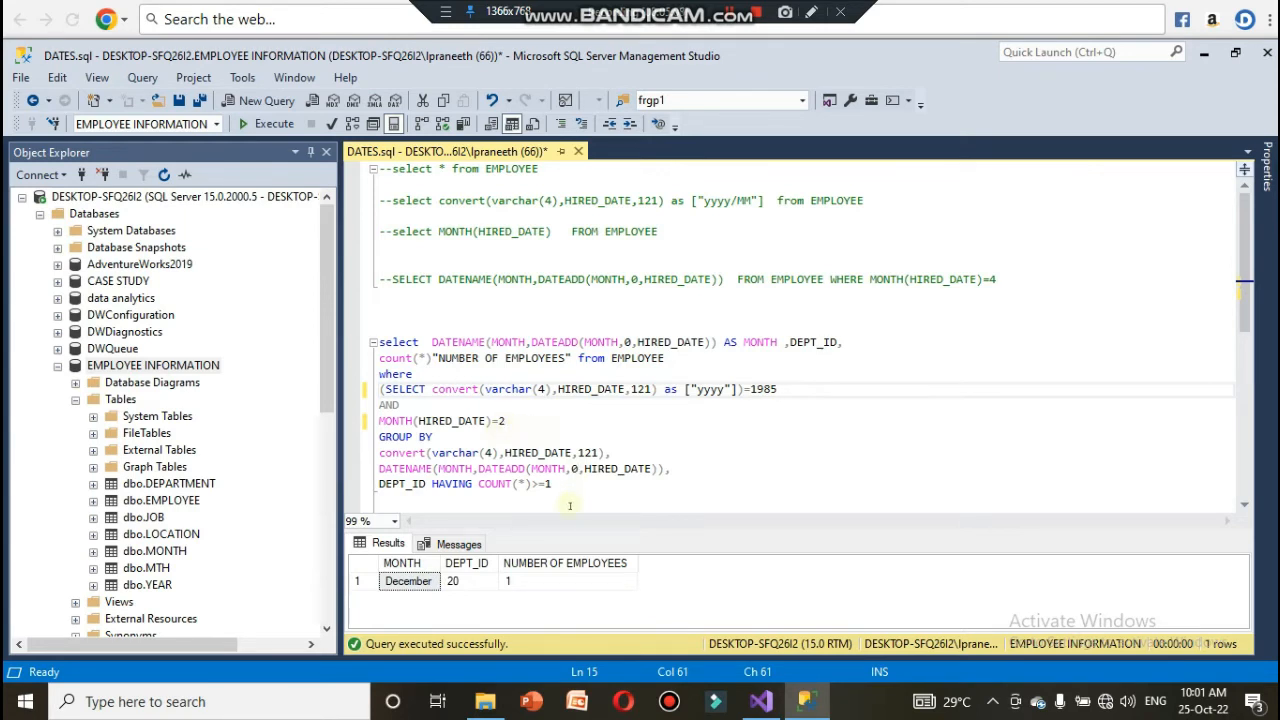
# - Run the edited employee count query and copy its full text
pyautogui.moveTo(566, 495); pyautogui.dragTo(373, 344)
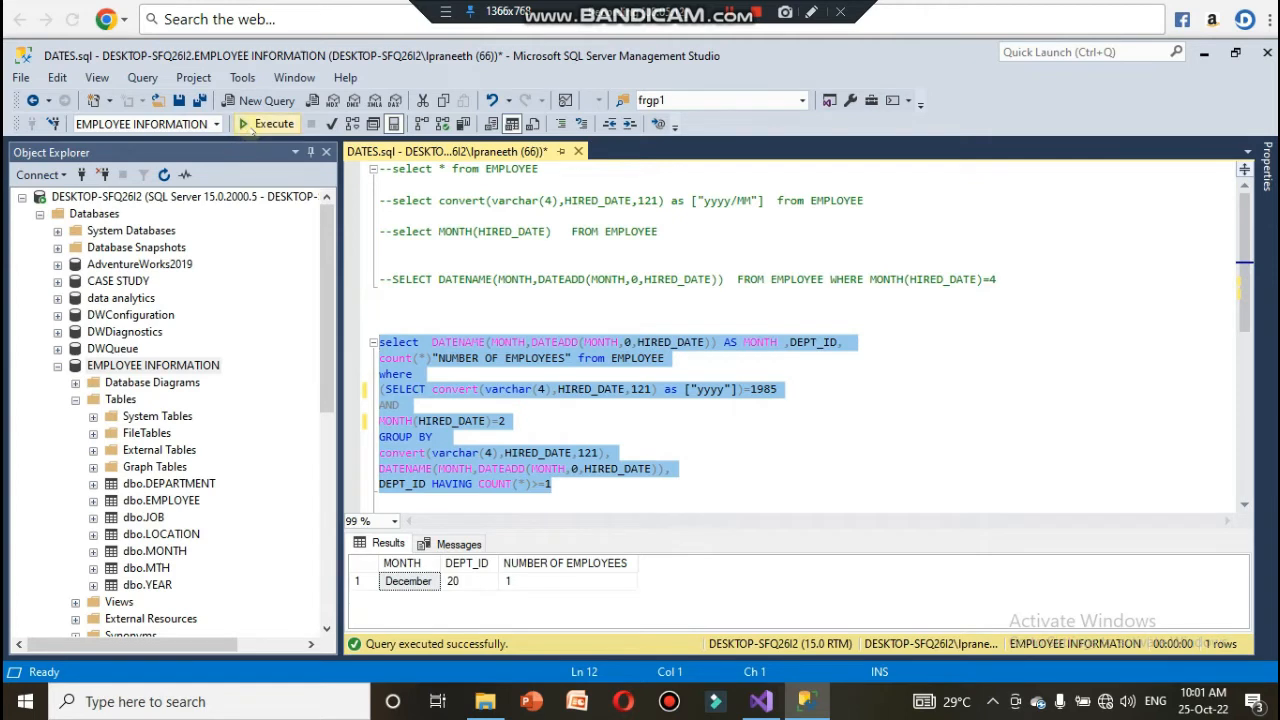
pyautogui.click(258, 123)
pyautogui.press('F5')
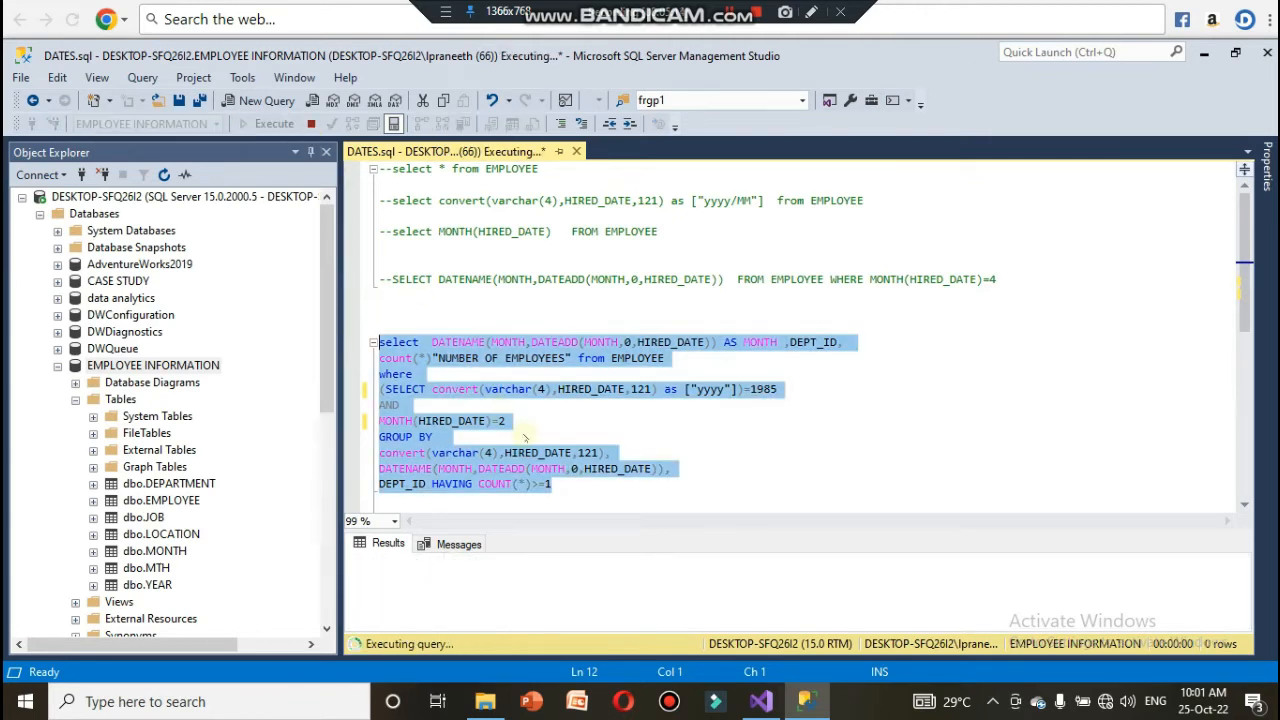
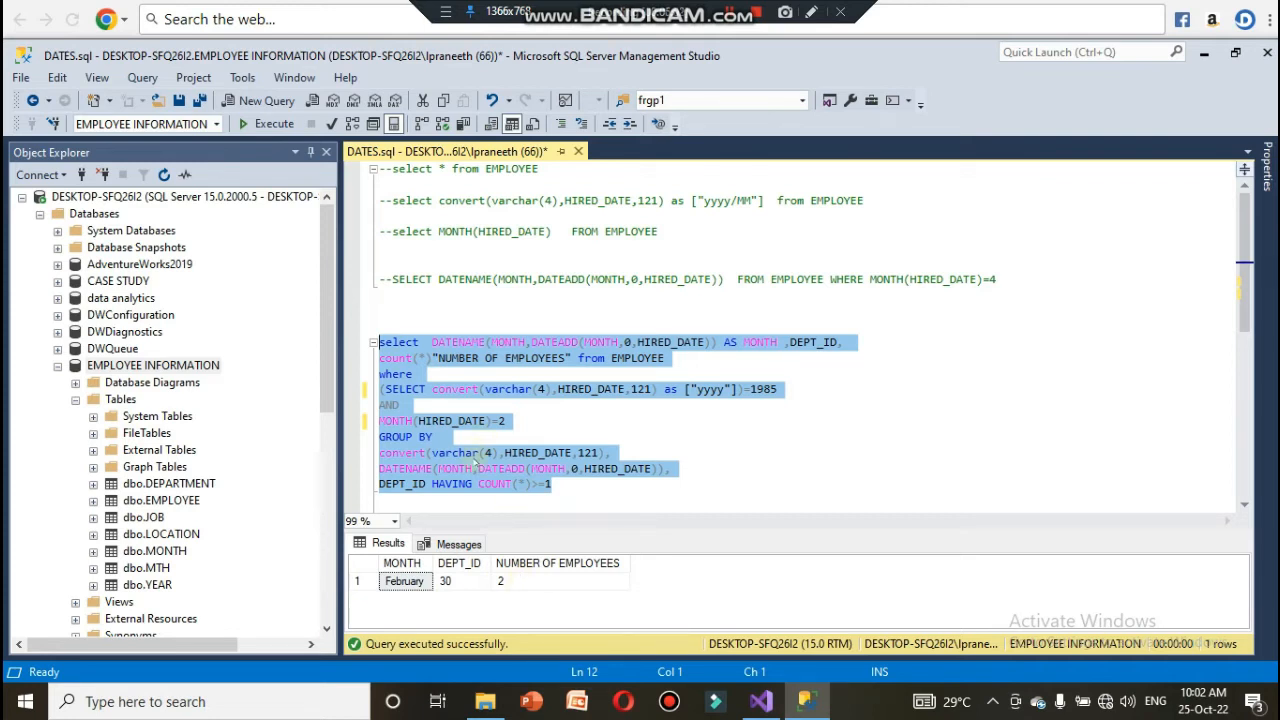
pyautogui.rightClick(475, 465)
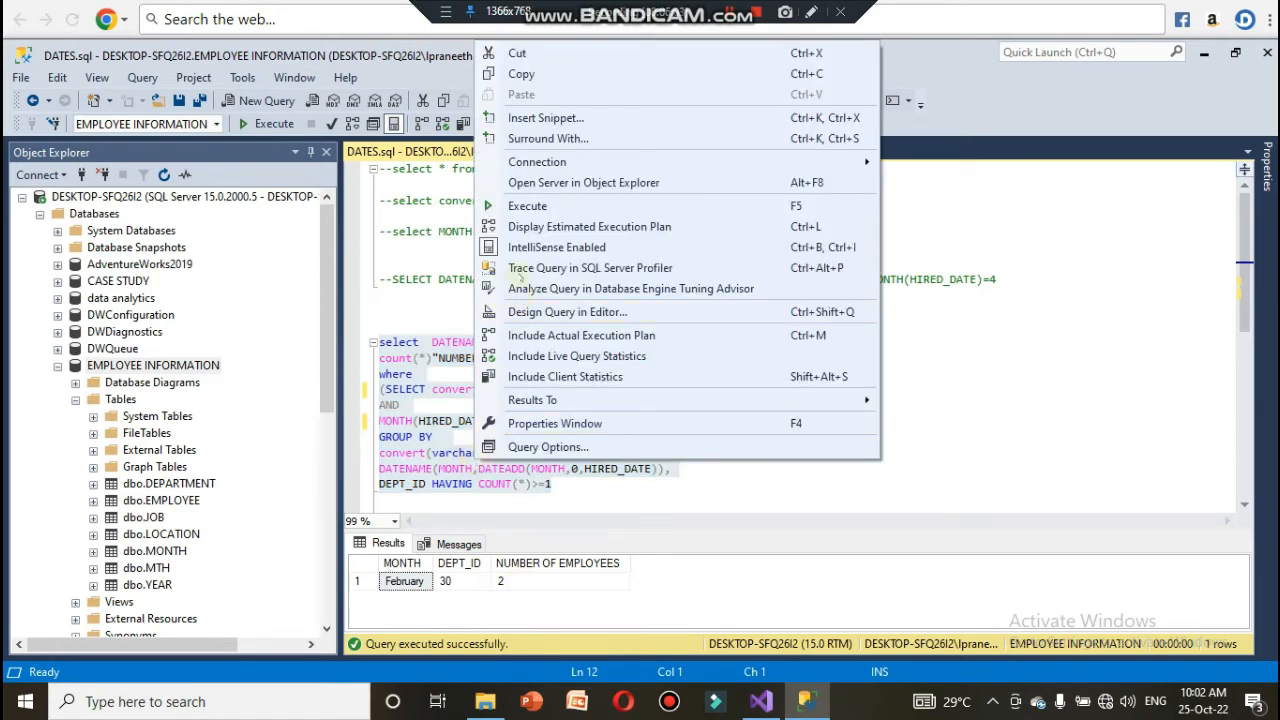
pyautogui.click(522, 76)
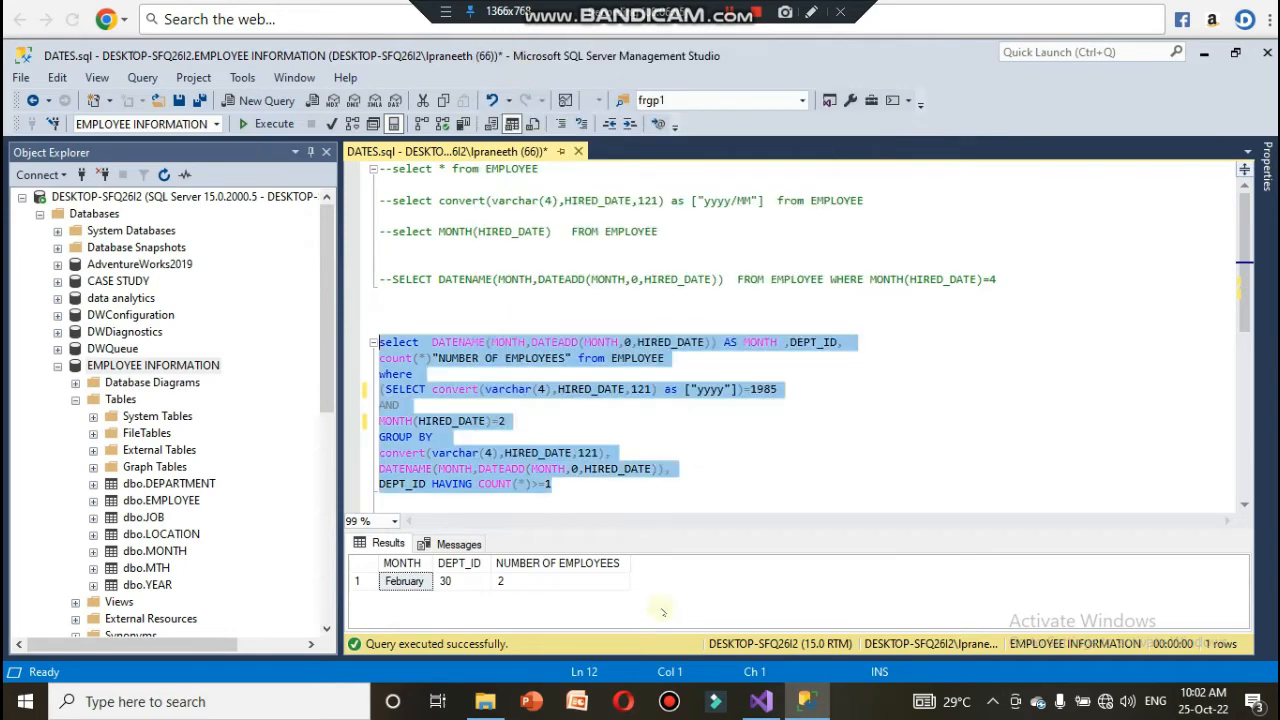
# - Switch to Visual Studio and start a new wizard-based report in the project's Reports folder, continuing to the data source page
pyautogui.click(761, 701)
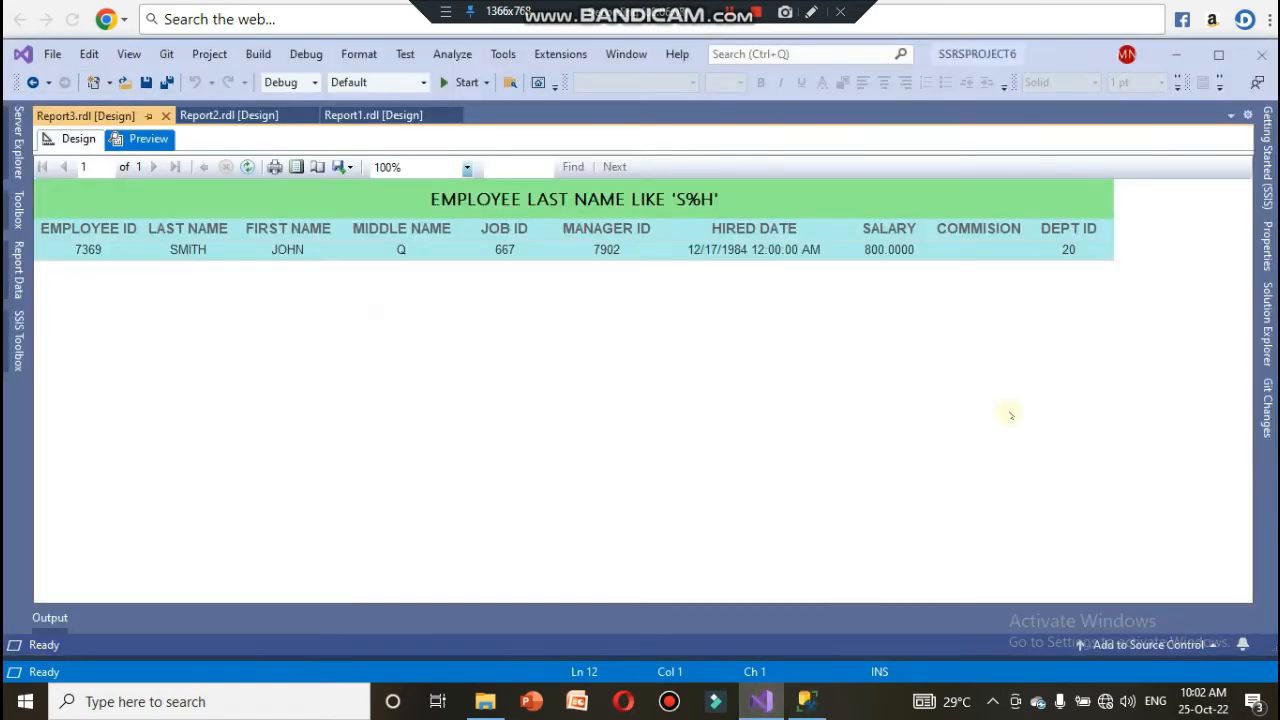
pyautogui.click(1267, 302)
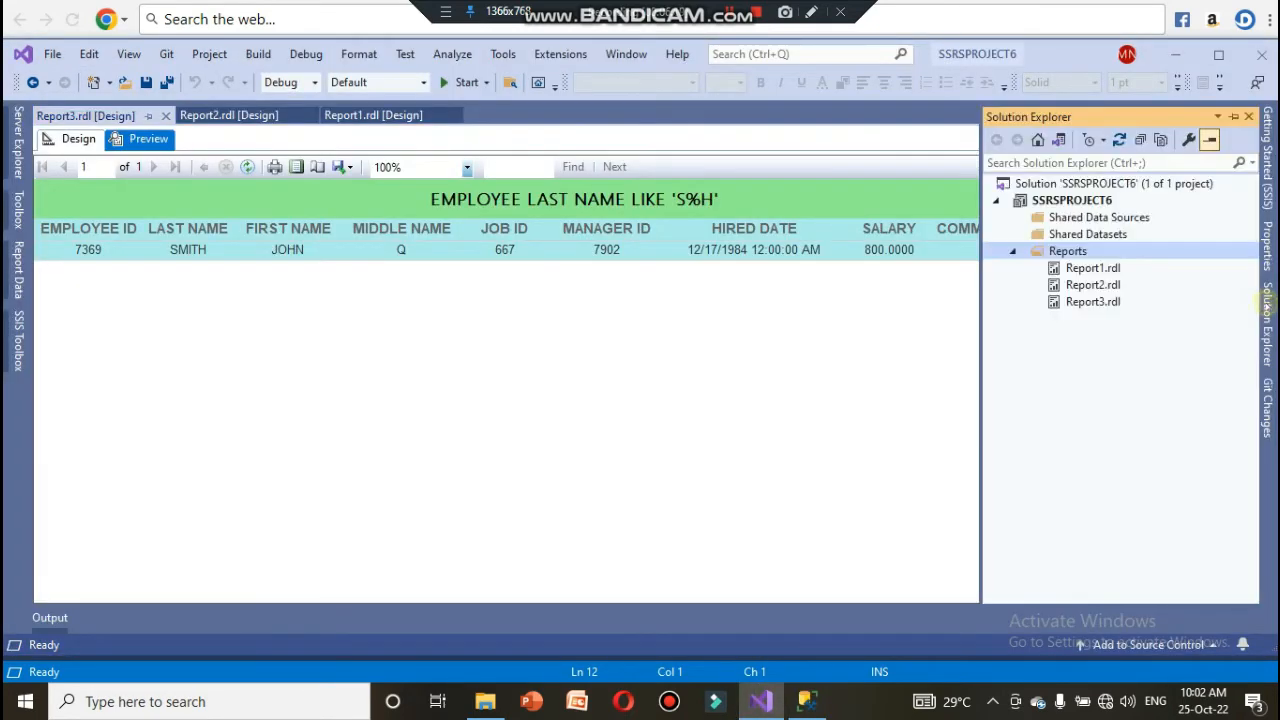
pyautogui.rightClick(1162, 251)
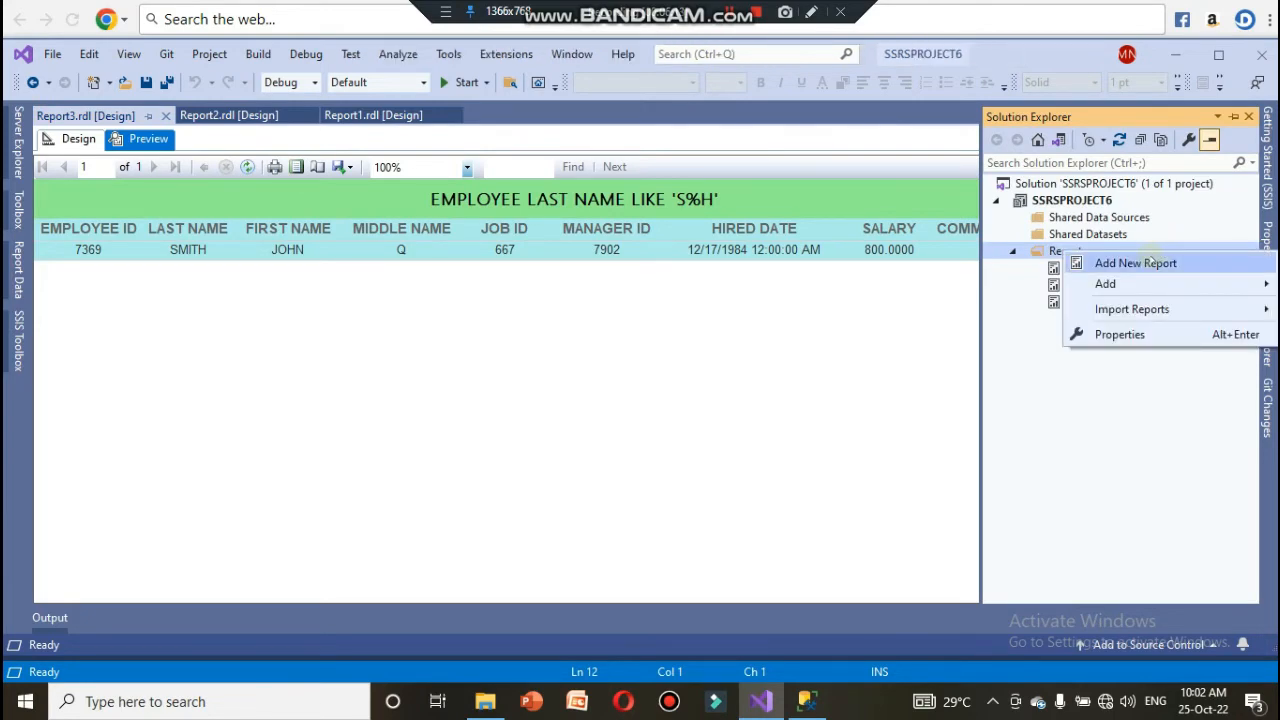
pyautogui.click(1150, 262)
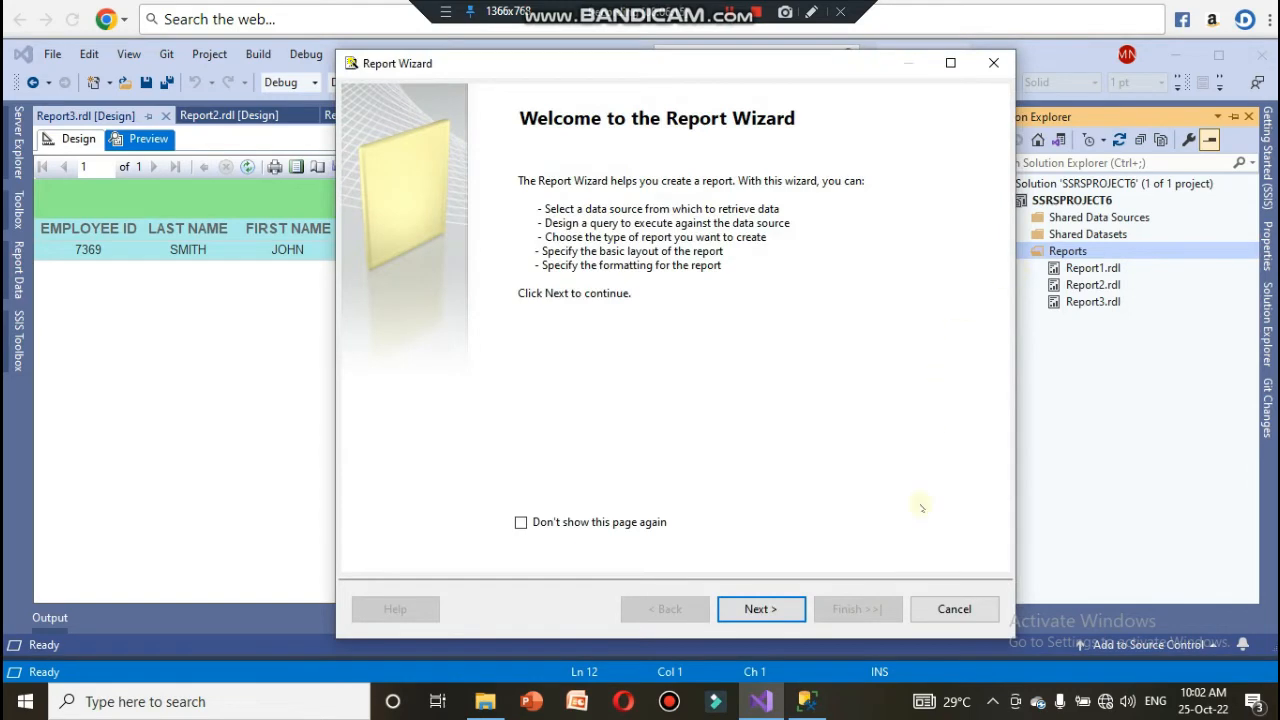
pyautogui.click(750, 612)
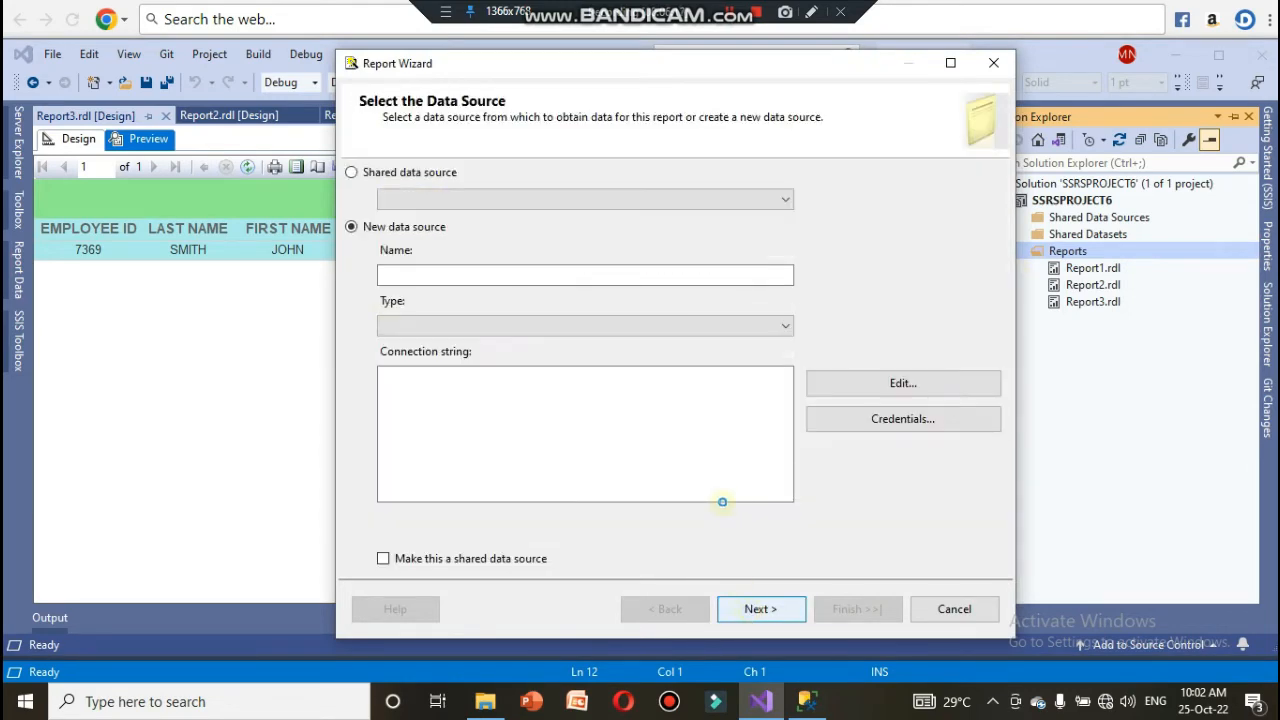
# - Connect the new data source to the EMPLOYEE INFORMATION database on server ".", test the connection, and open the query builder
pyautogui.click(886, 381)
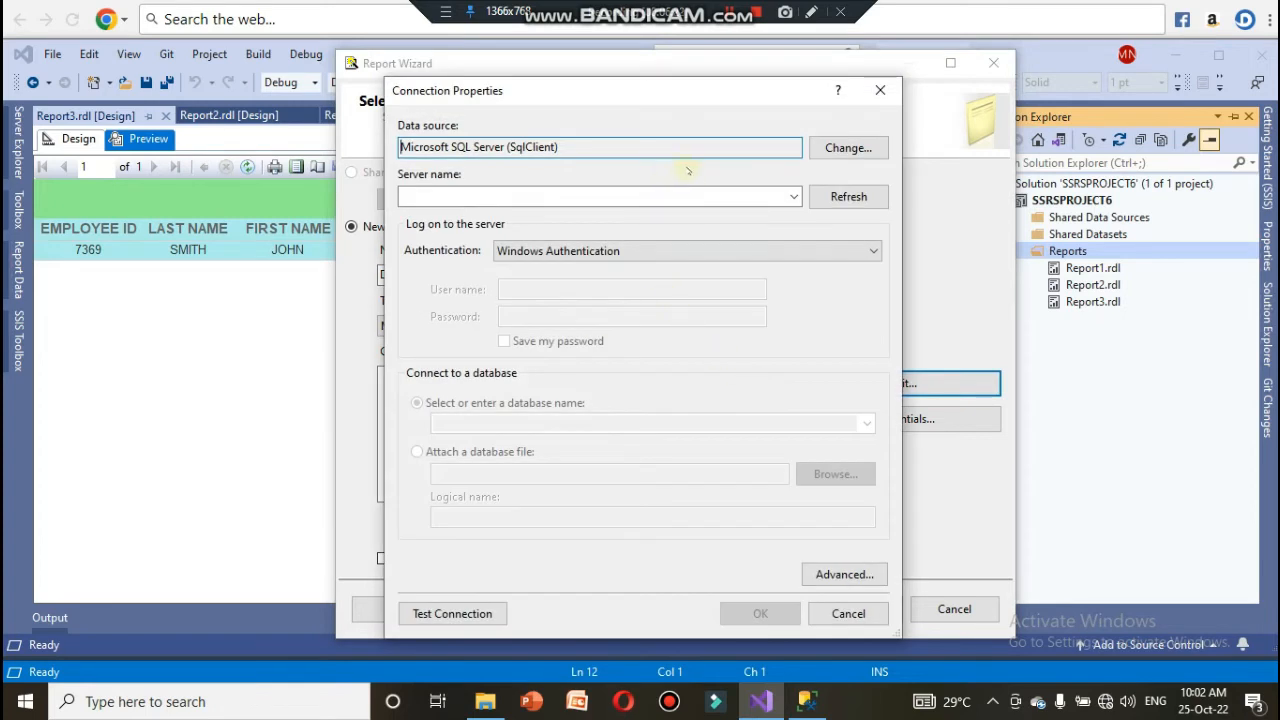
pyautogui.click(716, 194)
pyautogui.write('.')
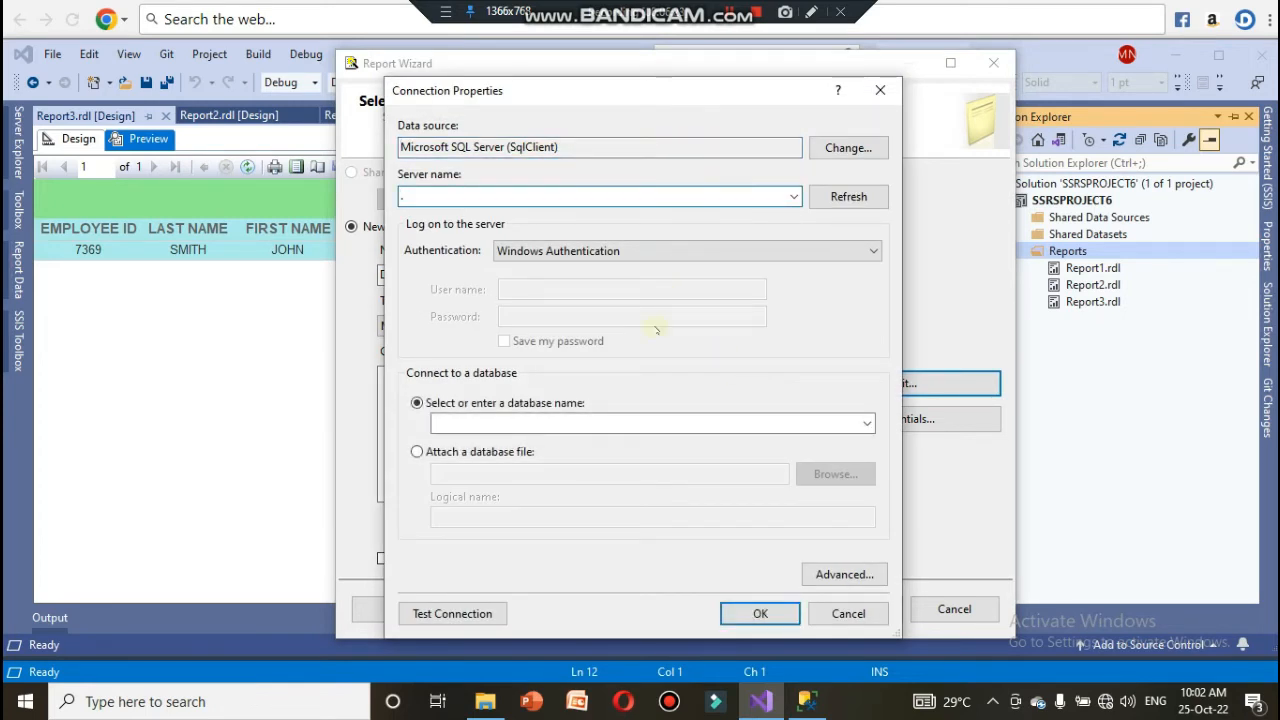
pyautogui.click(660, 423)
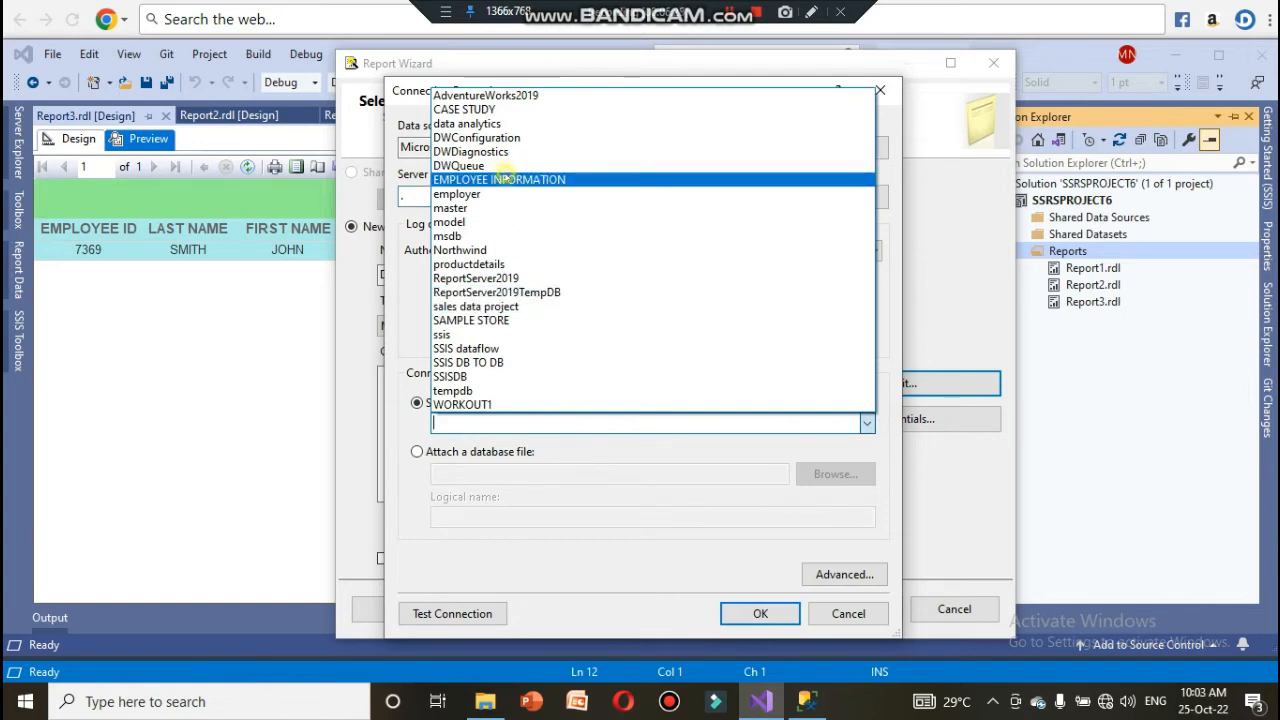
pyautogui.click(505, 179)
pyautogui.click(440, 618)
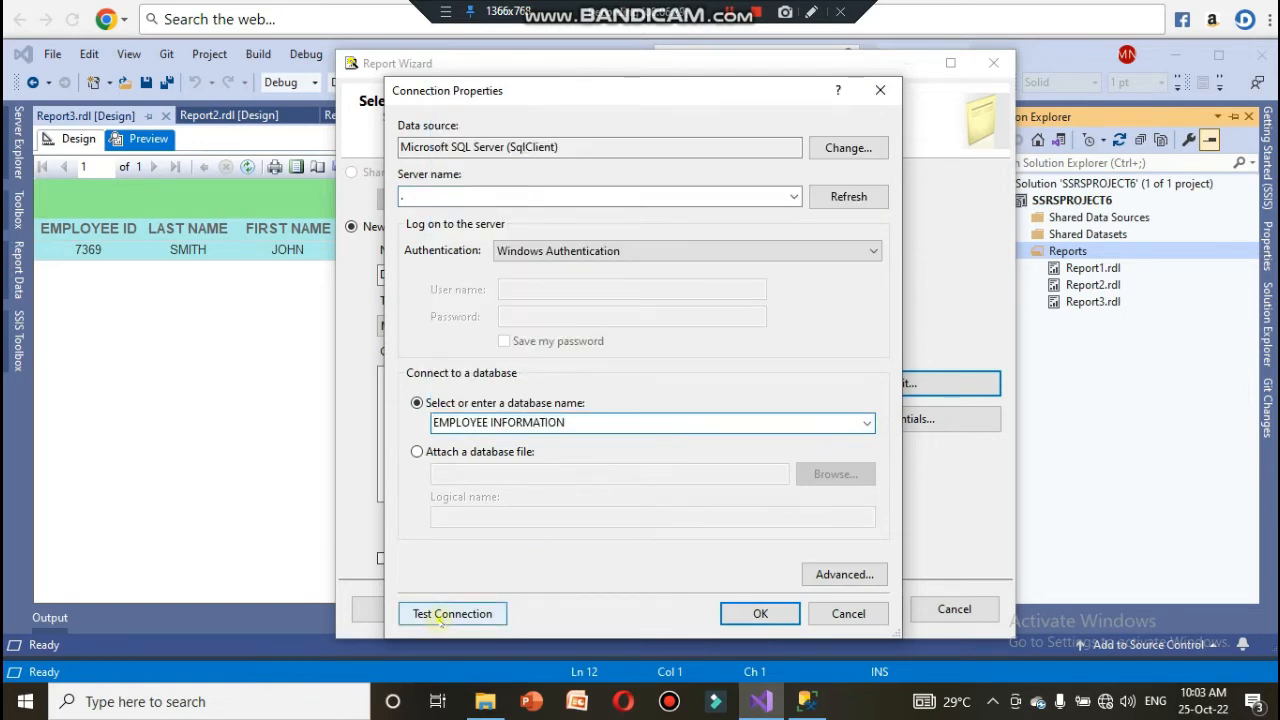
pyautogui.click(709, 437)
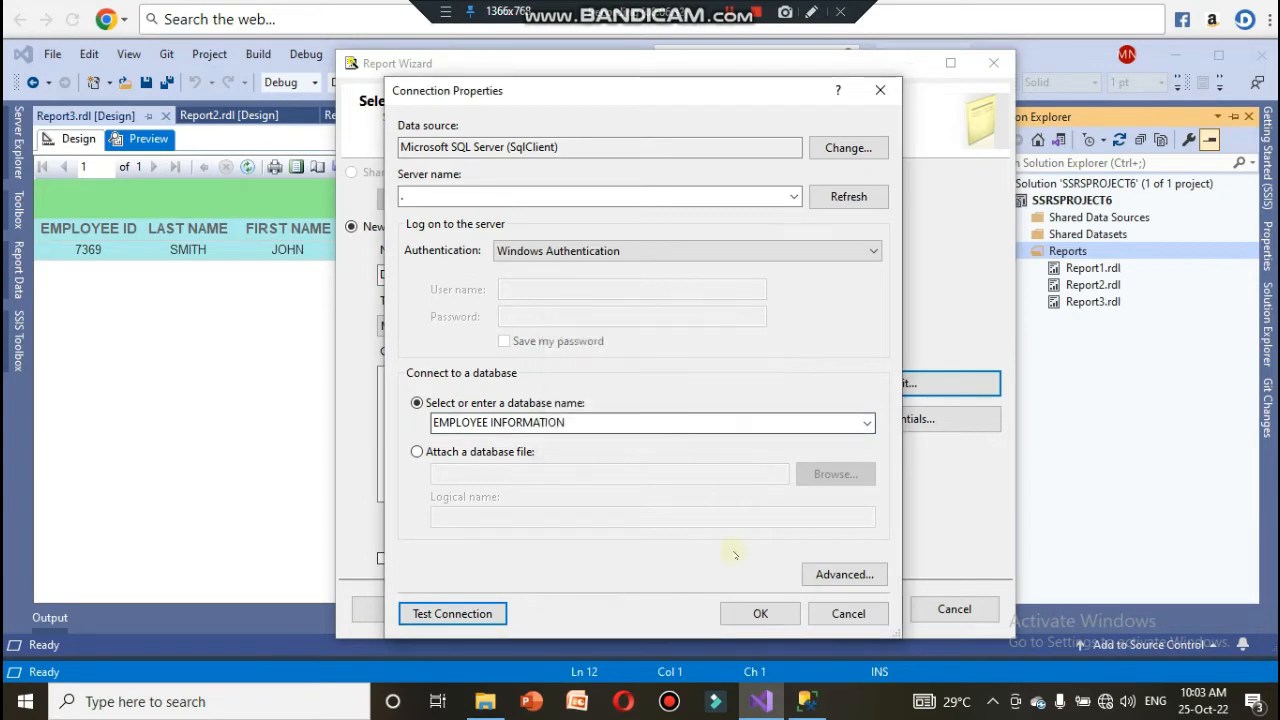
pyautogui.click(741, 606)
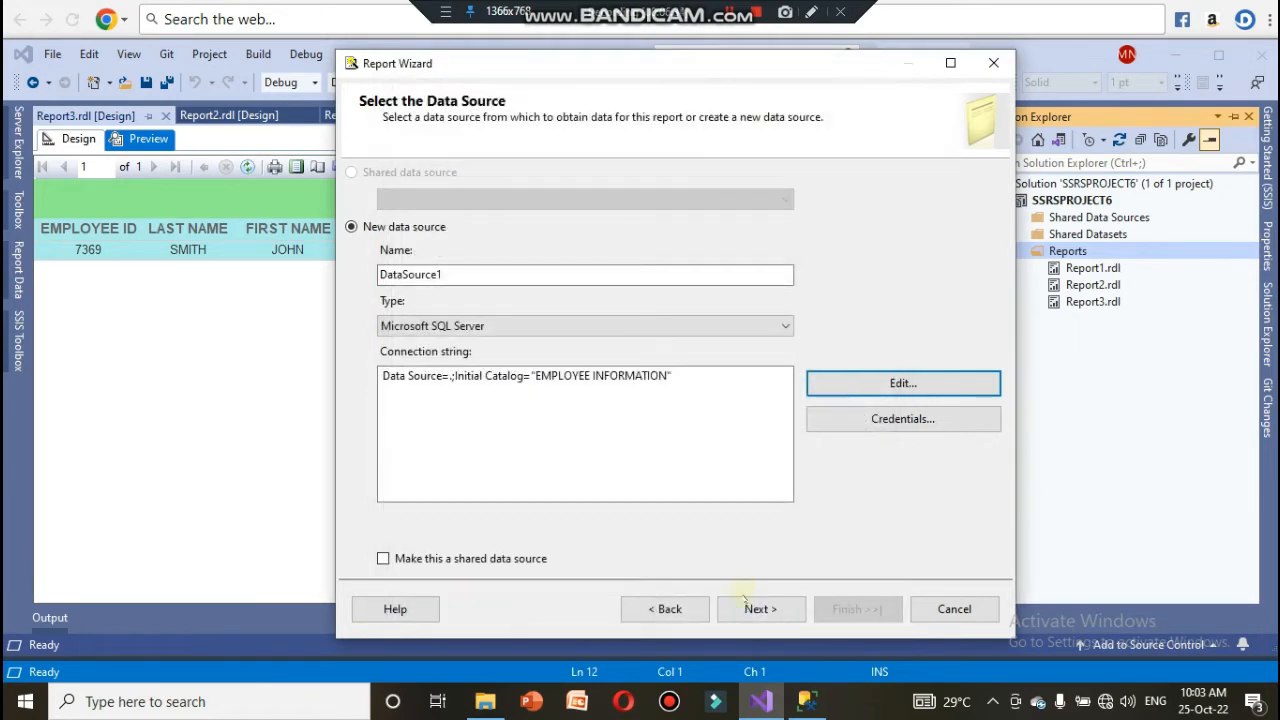
pyautogui.click(758, 608)
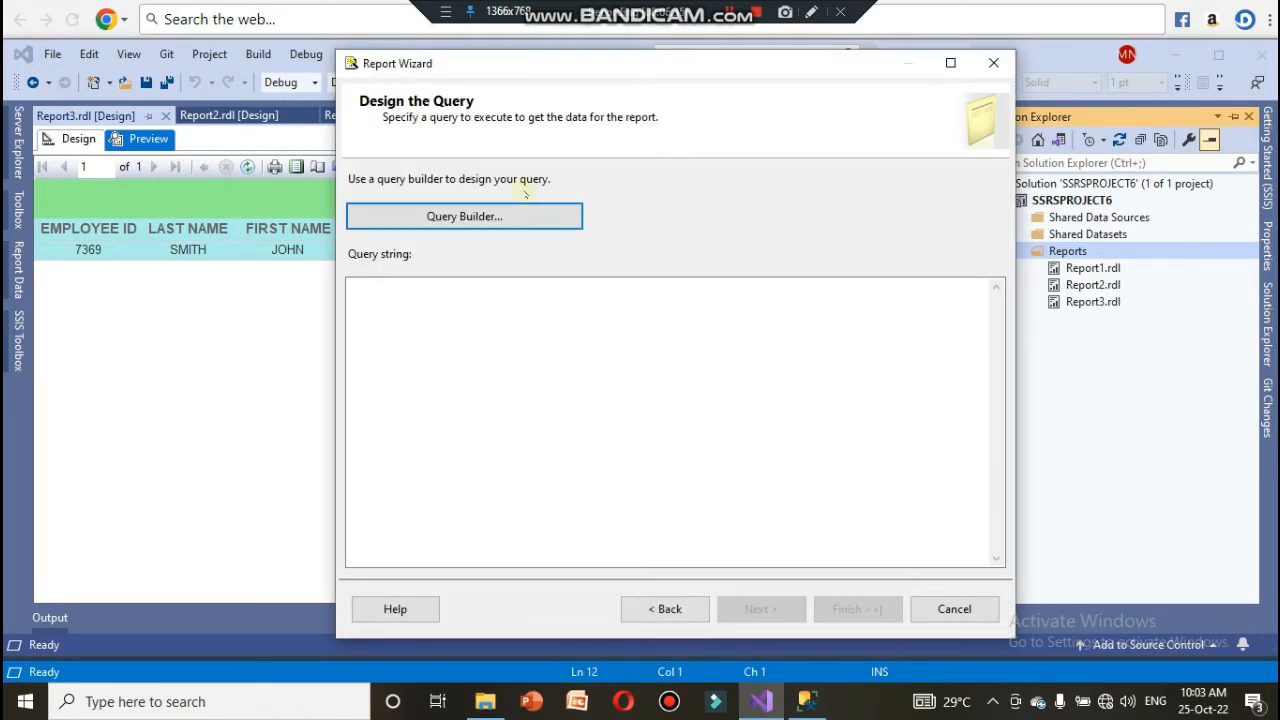
pyautogui.click(520, 210)
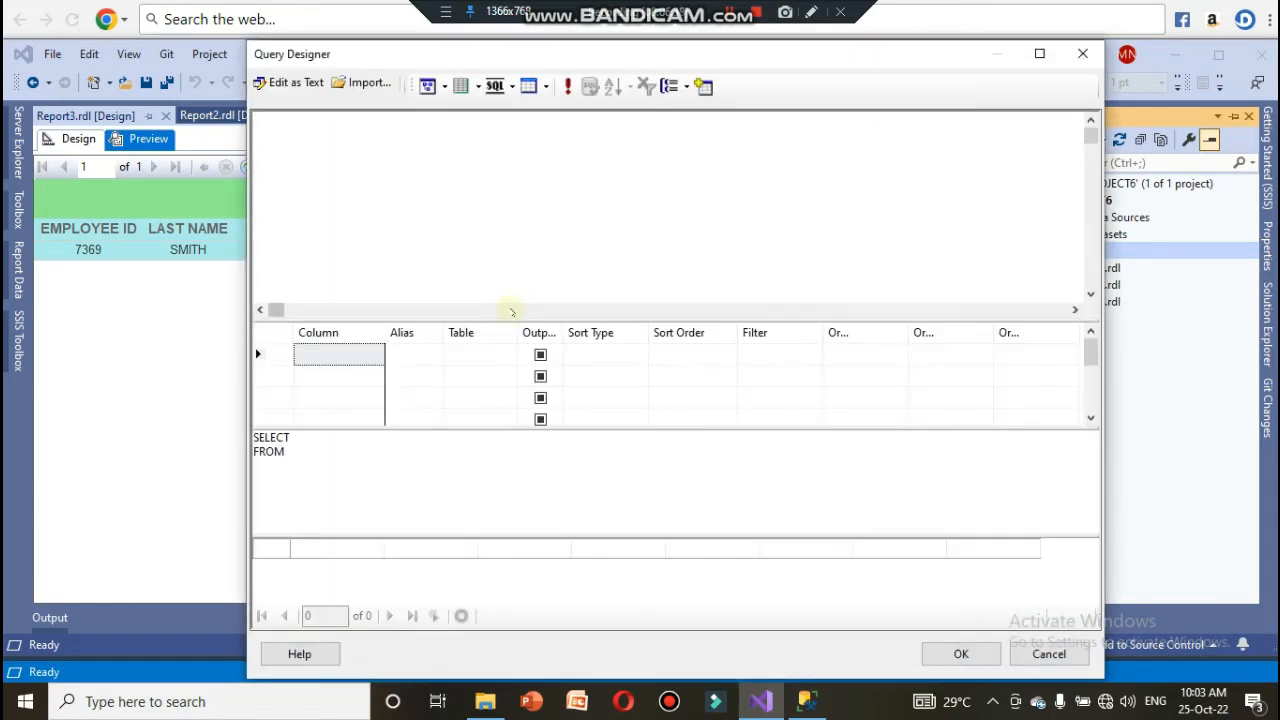
# - Try to paste the copied query over the default SELECT FROM text, and remove the misplaced query text
pyautogui.moveTo(357, 458); pyautogui.dragTo(231, 437)
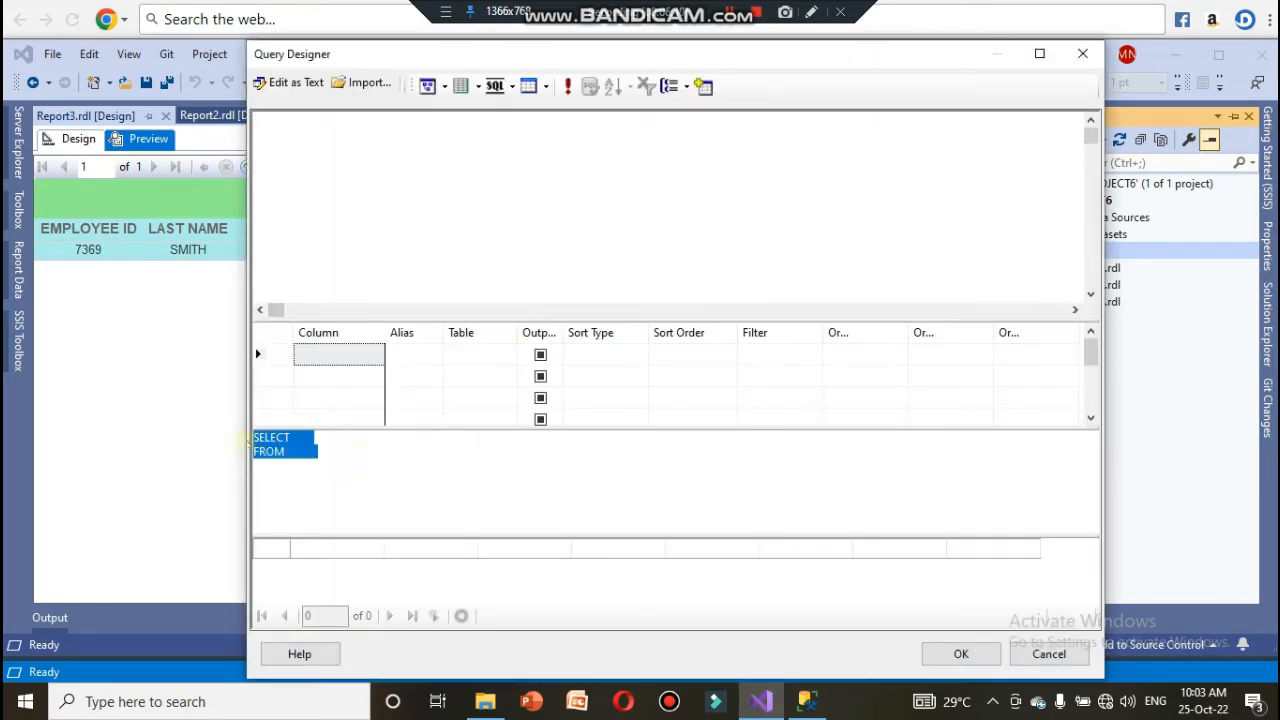
pyautogui.rightClick(276, 452)
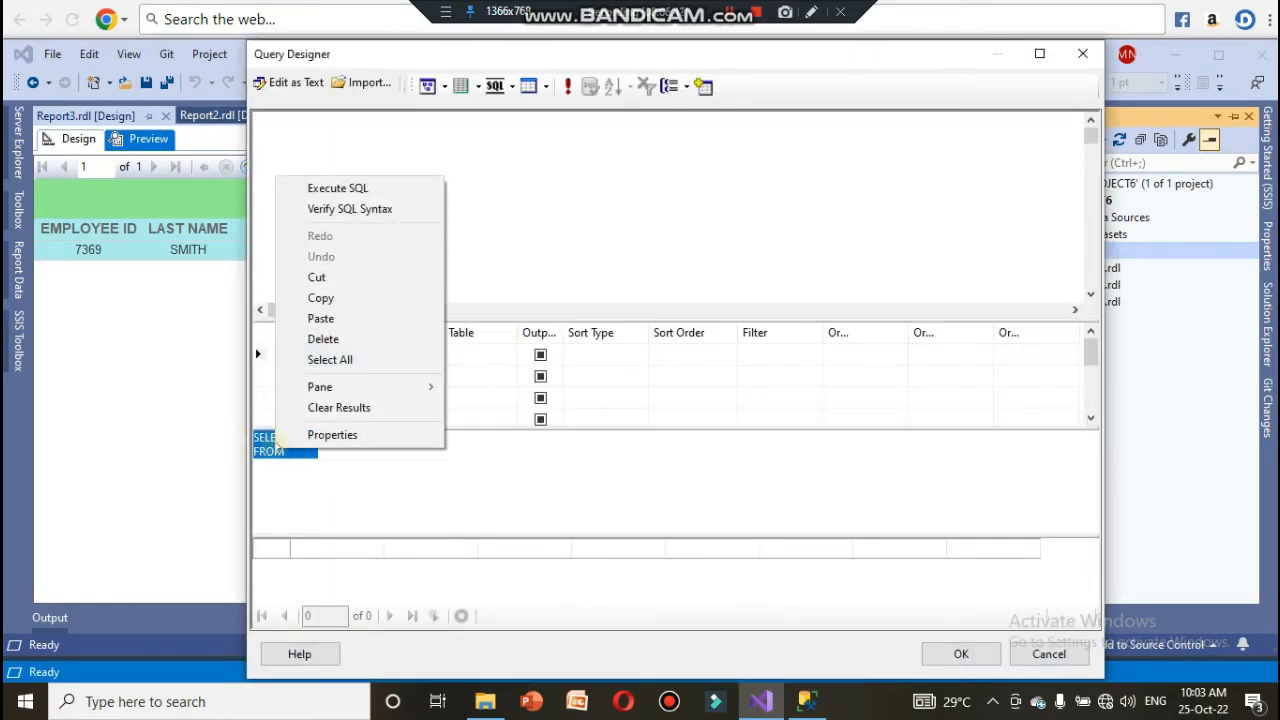
pyautogui.click(321, 318)
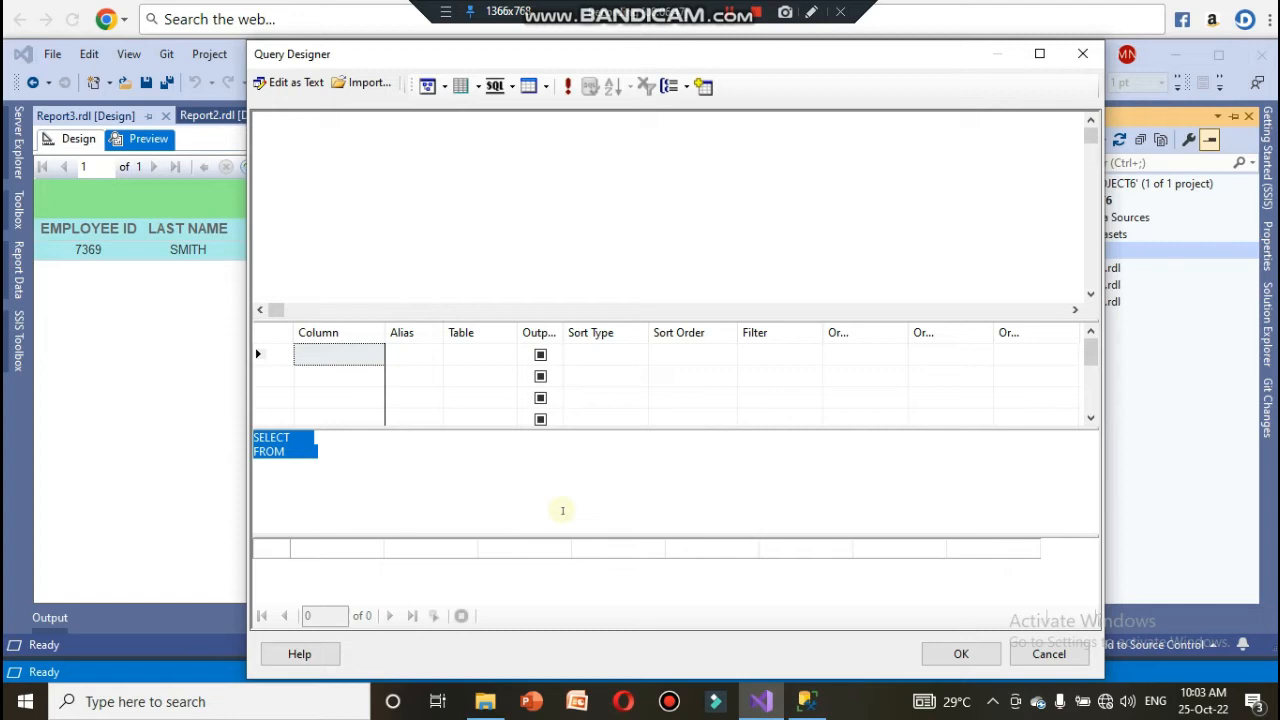
pyautogui.click(478, 472)
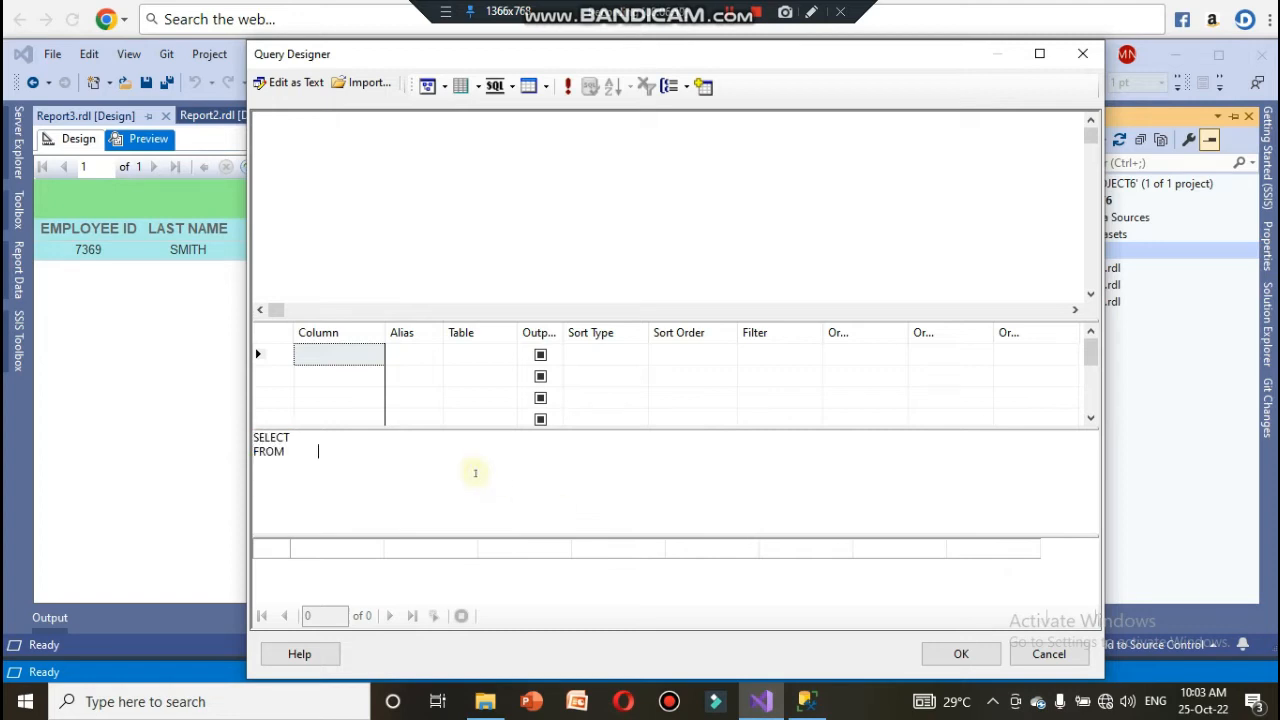
pyautogui.rightClick(349, 452)
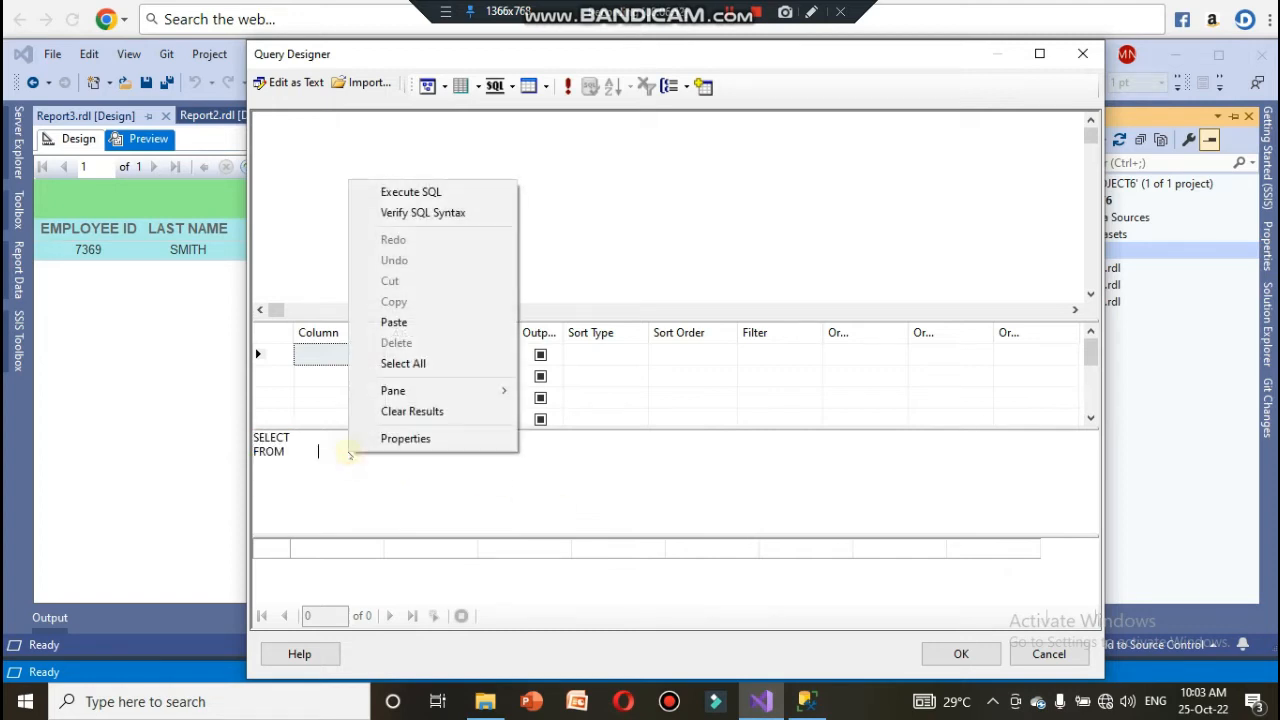
pyautogui.click(393, 321)
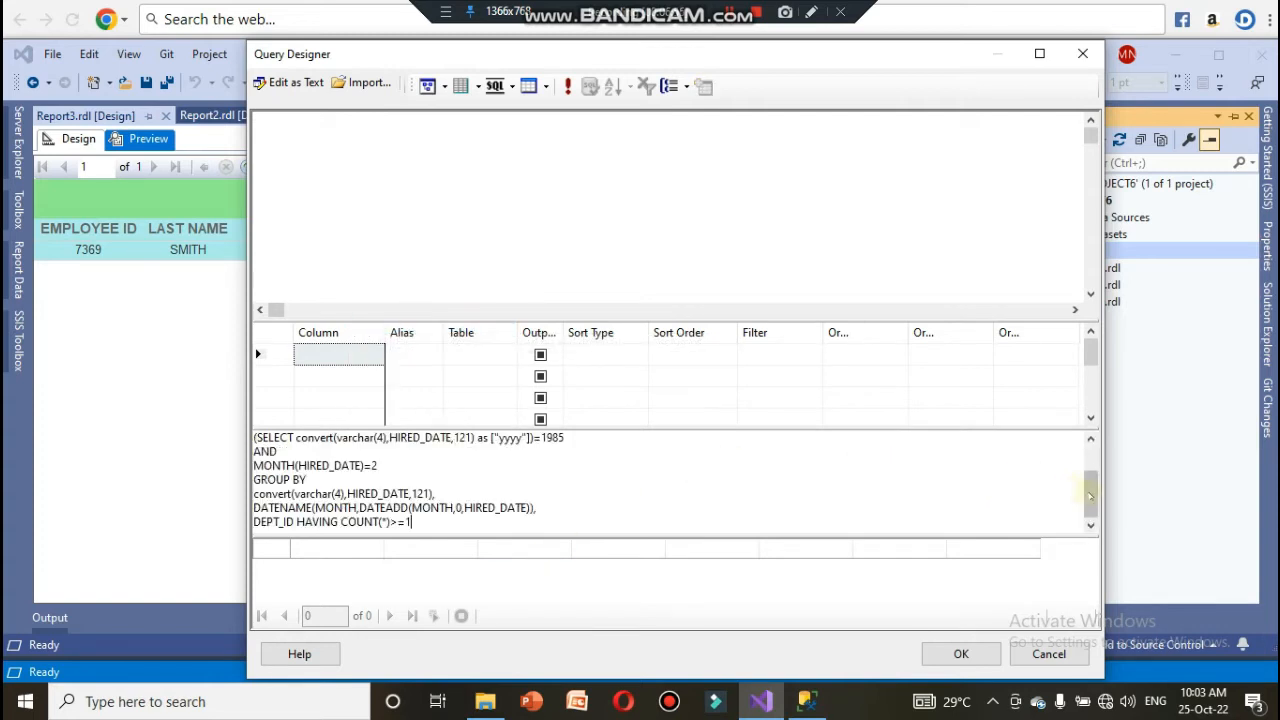
pyautogui.moveTo(1089, 494); pyautogui.dragTo(1088, 398)
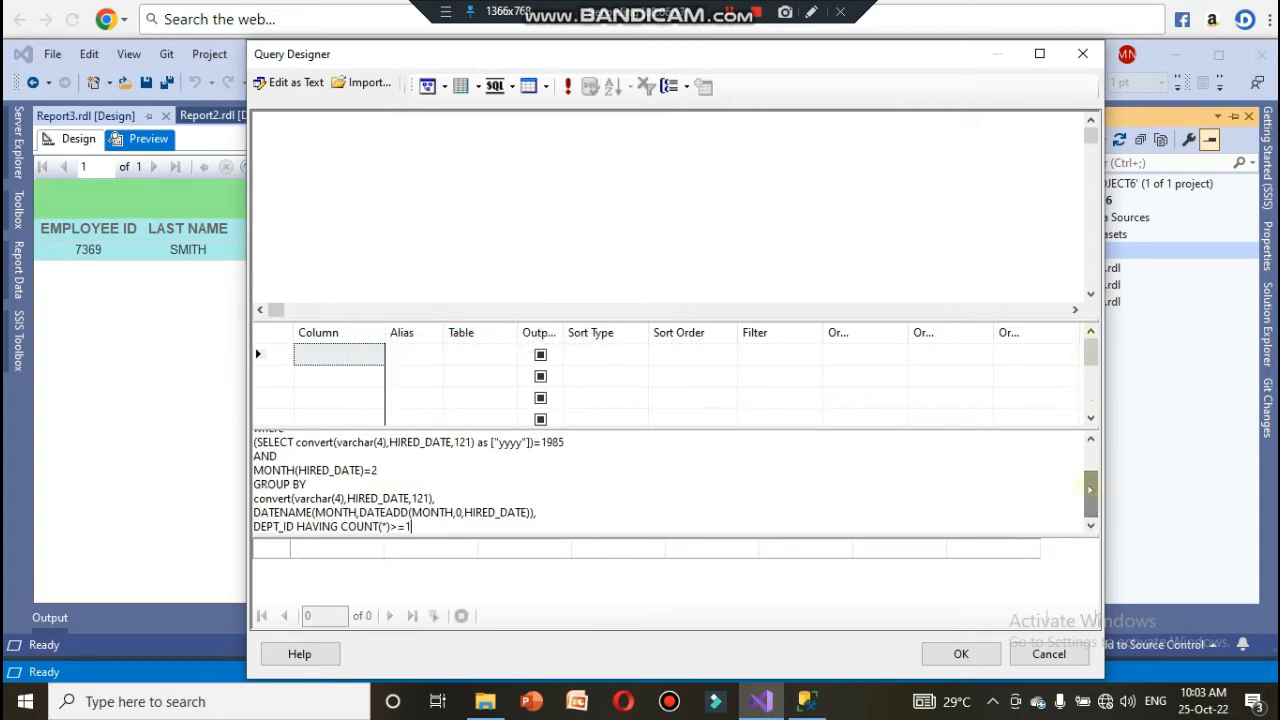
pyautogui.scroll(3, 752, 440)
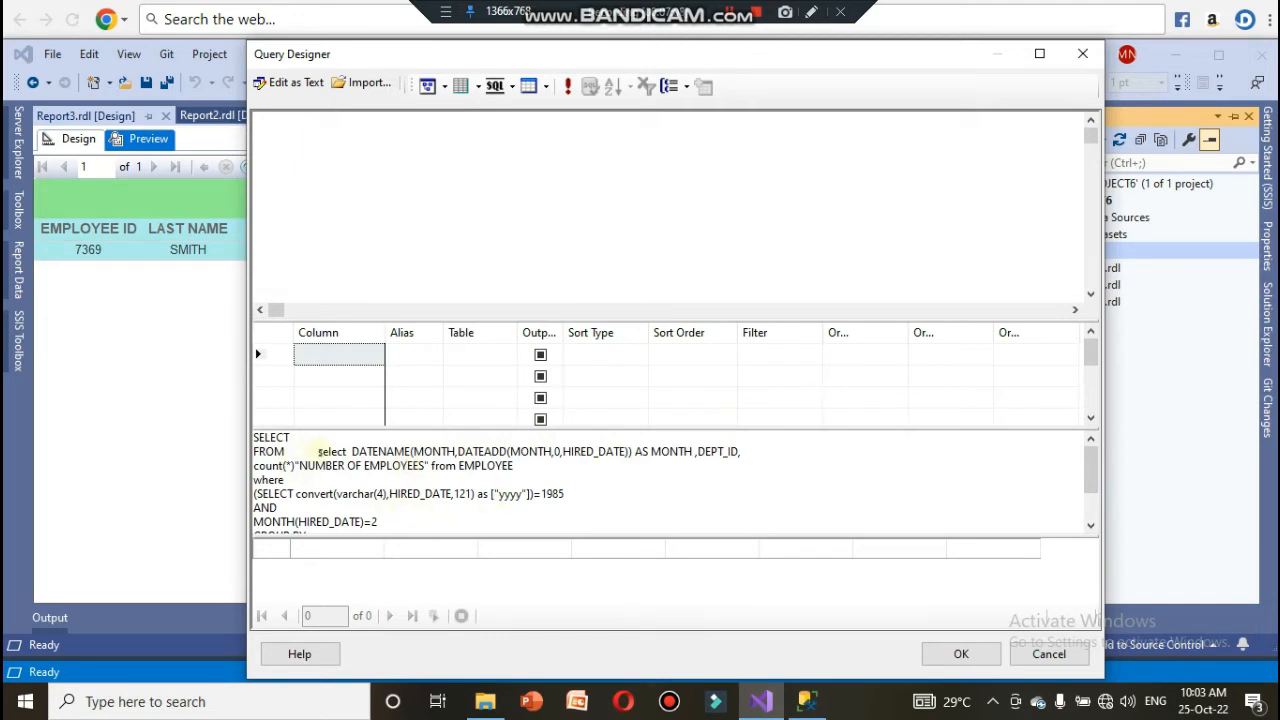
pyautogui.moveTo(320, 451); pyautogui.dragTo(463, 522)
pyautogui.hotkey('ctrl', 'c')
pyautogui.press('Delete')
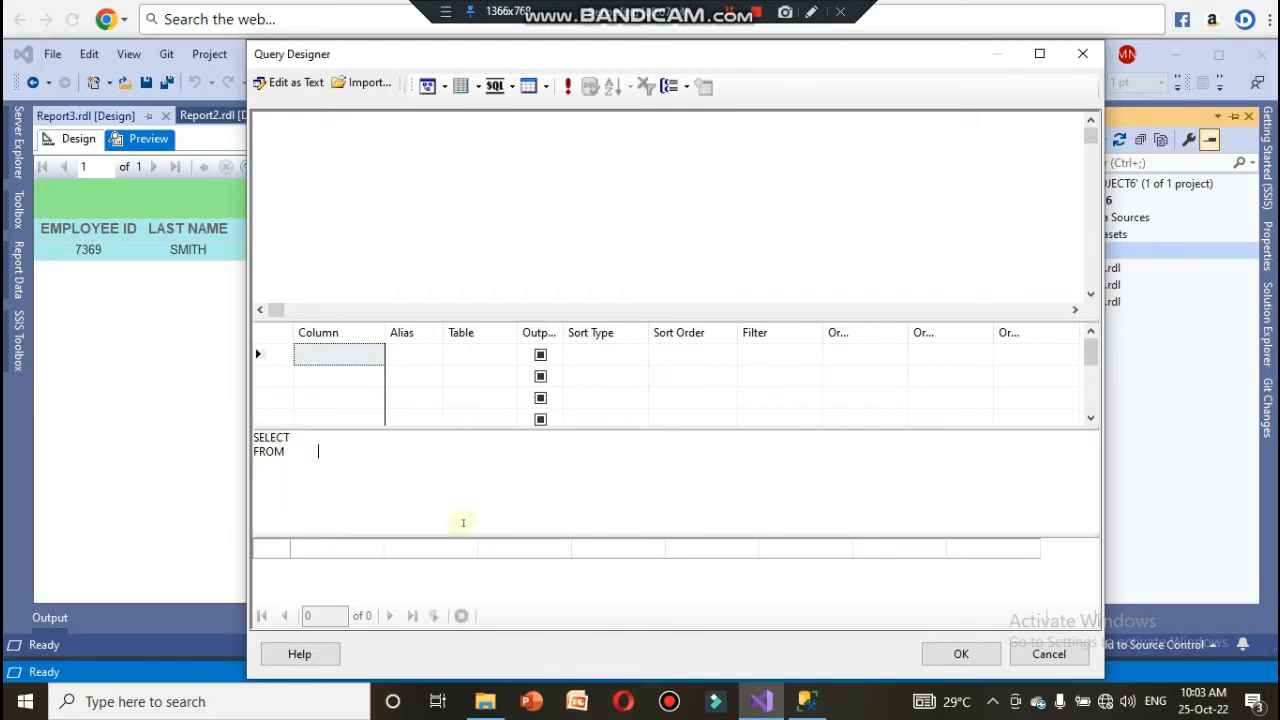
# - Clear the default SELECT FROM text, paste the copied employee count query in its place, and accept it as the report query
pyautogui.press('BackSpace')
pyautogui.press('BackSpace')
pyautogui.press('BackSpace')
pyautogui.press('BackSpace')
pyautogui.press('BackSpace')
pyautogui.press('BackSpace')
pyautogui.press('BackSpace')
pyautogui.press('BackSpace')
pyautogui.press('BackSpace')
pyautogui.press('BackSpace')
pyautogui.press('BackSpace')
pyautogui.press('BackSpace')
pyautogui.press('BackSpace')
pyautogui.press('BackSpace')
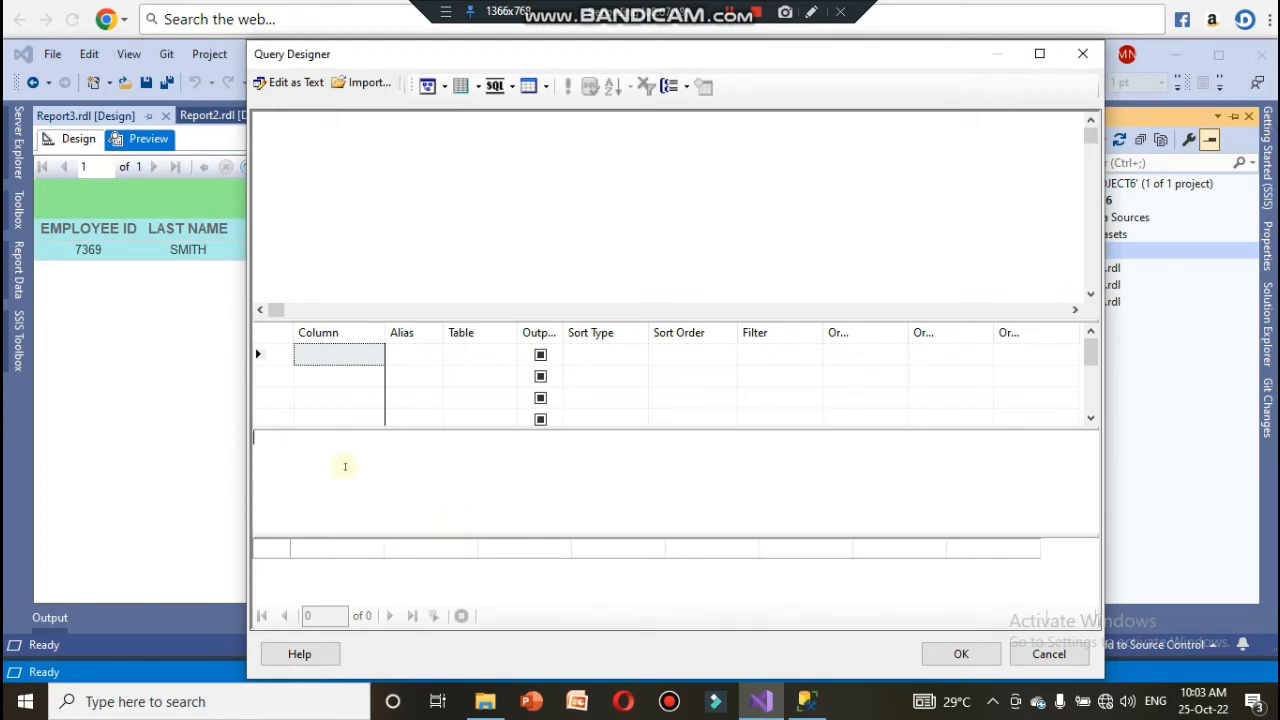
pyautogui.hotkey('ctrl', 'v')
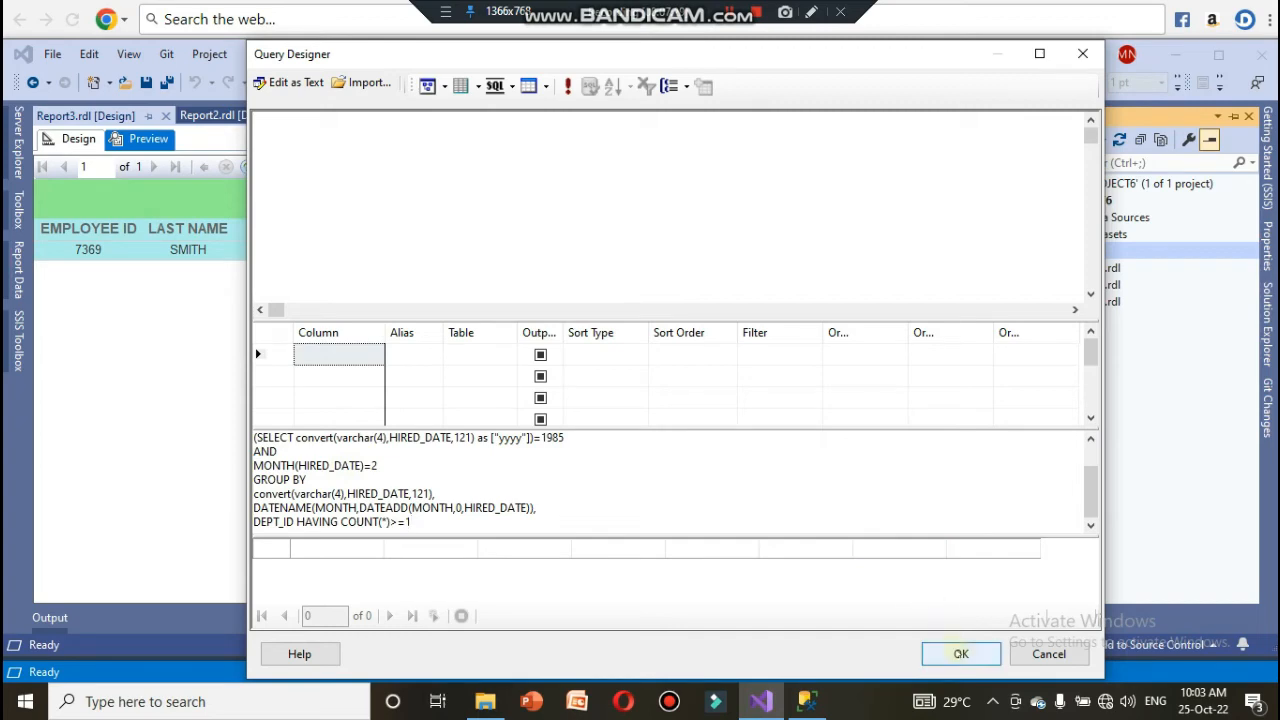
pyautogui.click(961, 654)
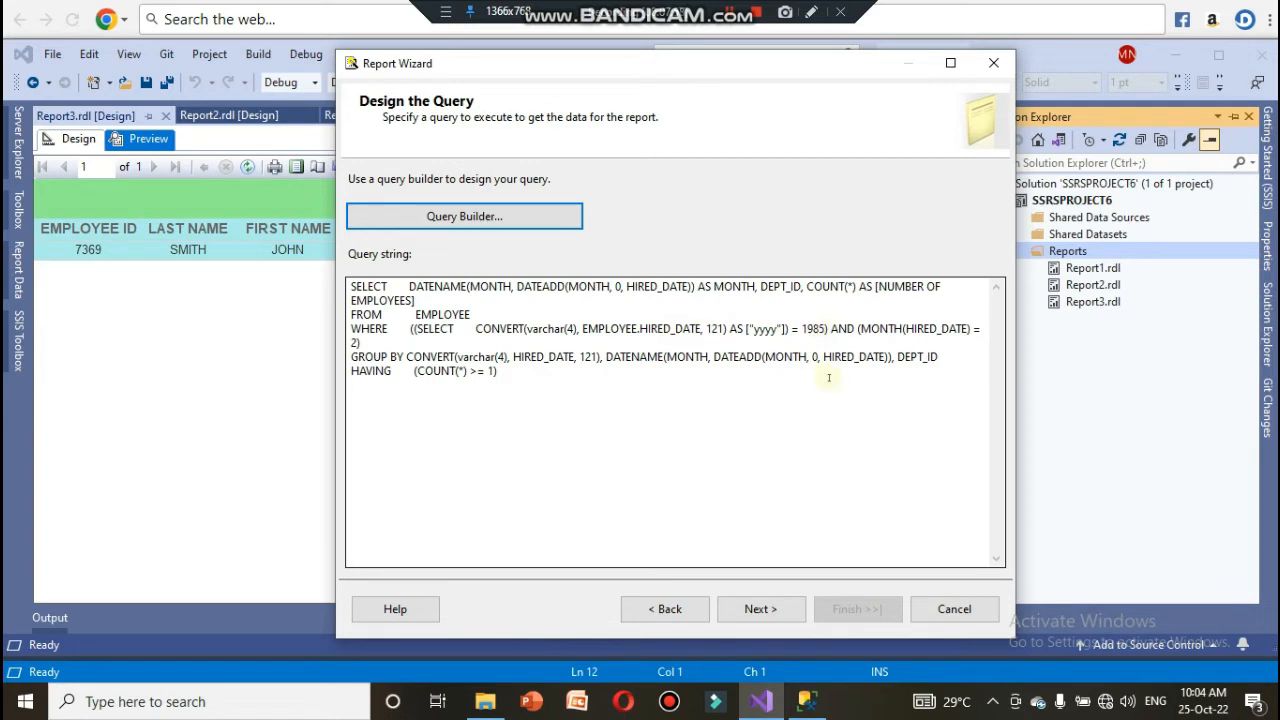
# - Complete the wizard as a tabular report named Report4, with MONTH, DEPT_ID and NUMBER_OF_EMPLOYEES as detail fields
pyautogui.click(760, 608)
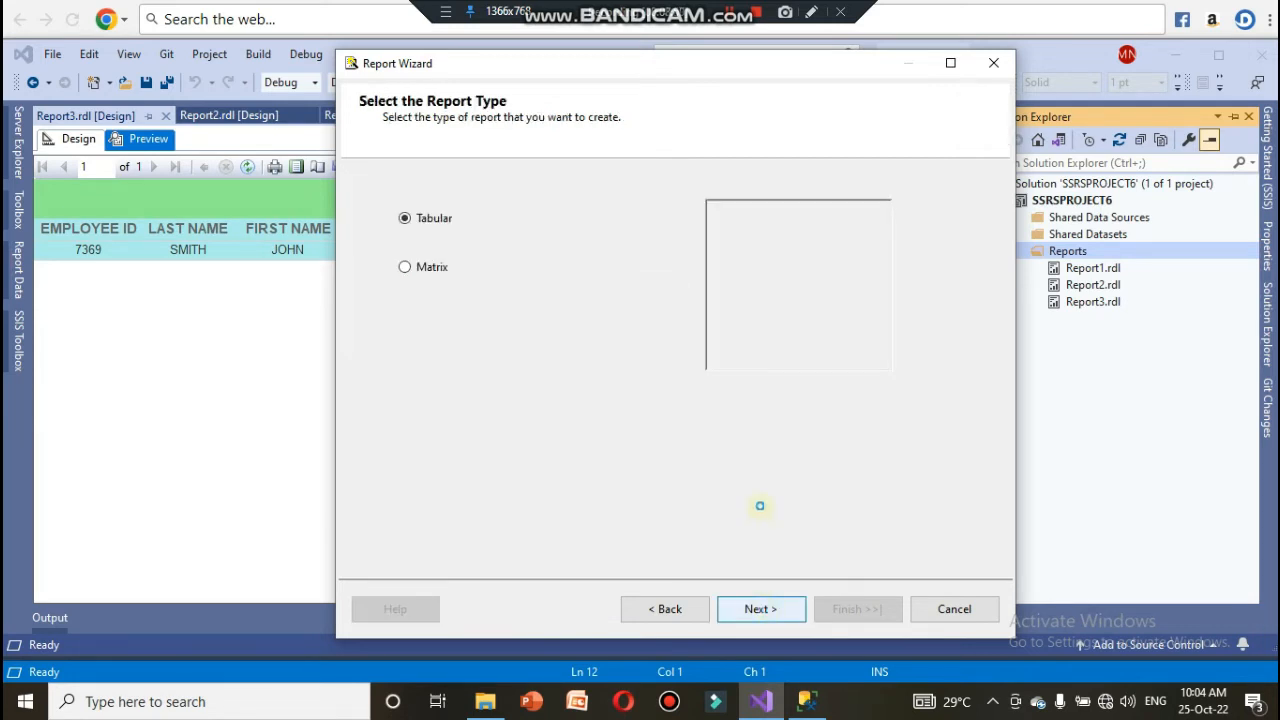
pyautogui.click(757, 607)
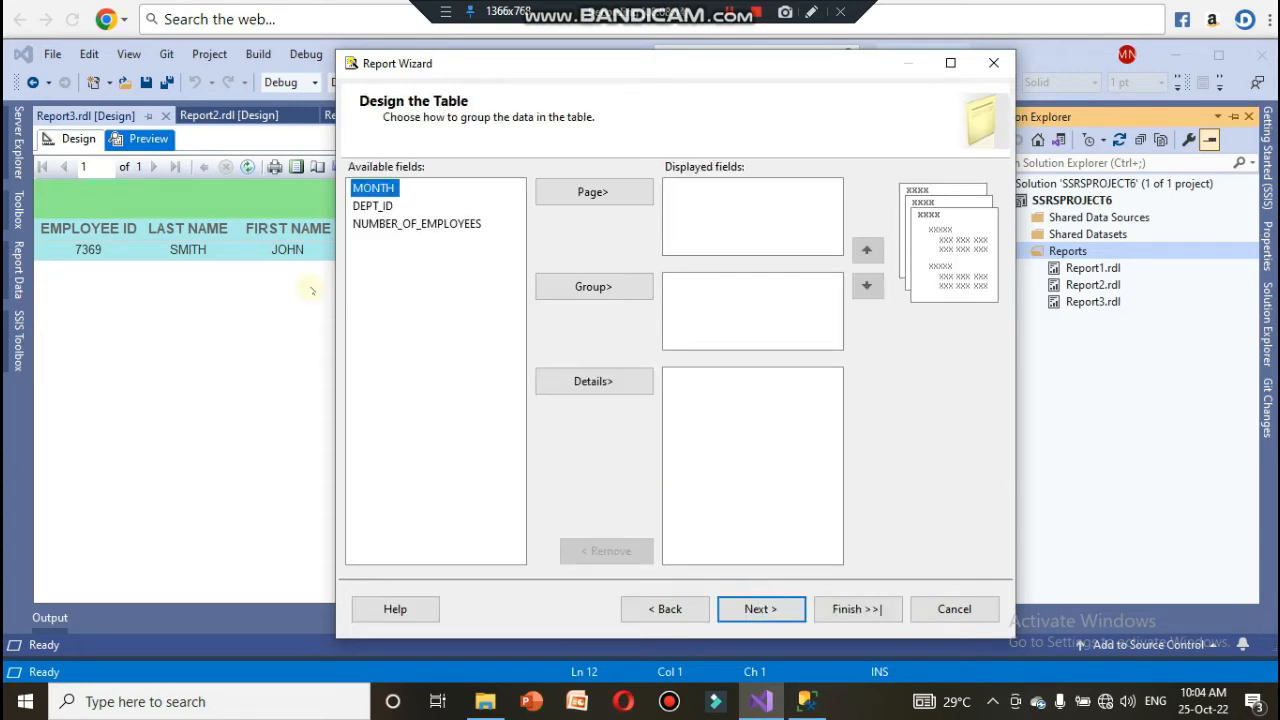
pyautogui.moveTo(421, 286); pyautogui.dragTo(371, 190)
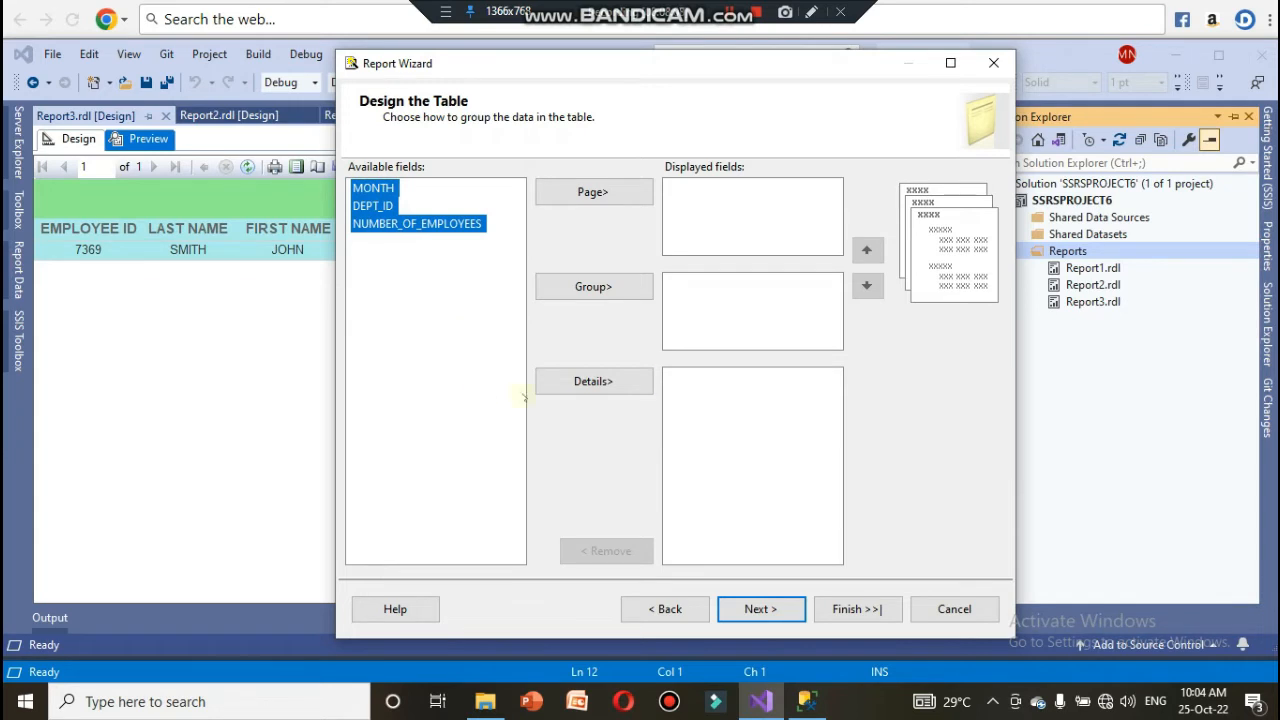
pyautogui.click(563, 390)
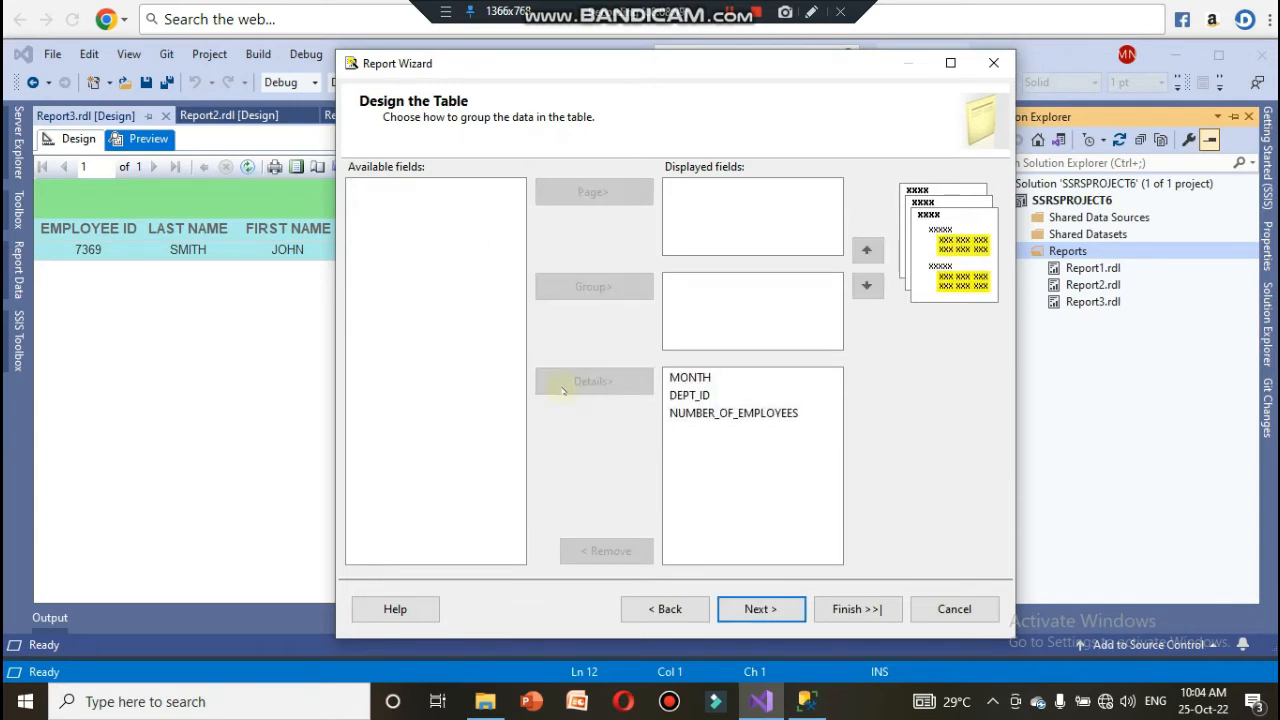
pyautogui.click(752, 603)
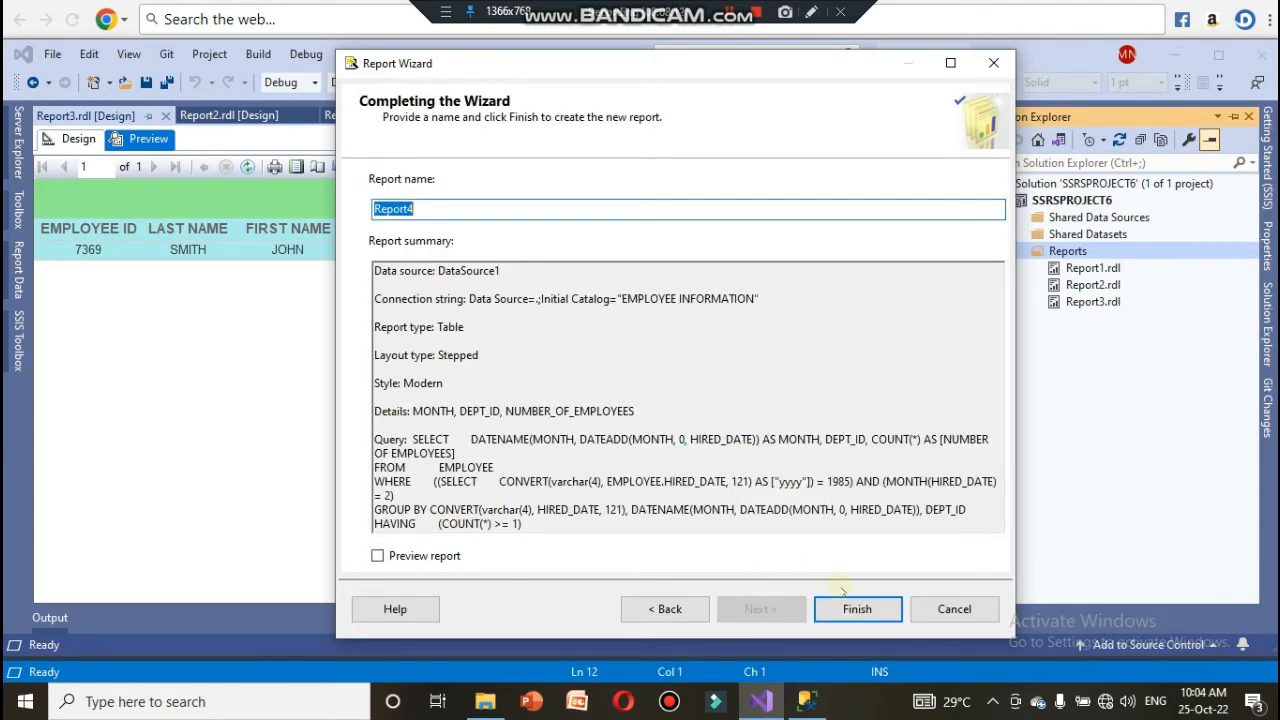
pyautogui.click(847, 612)
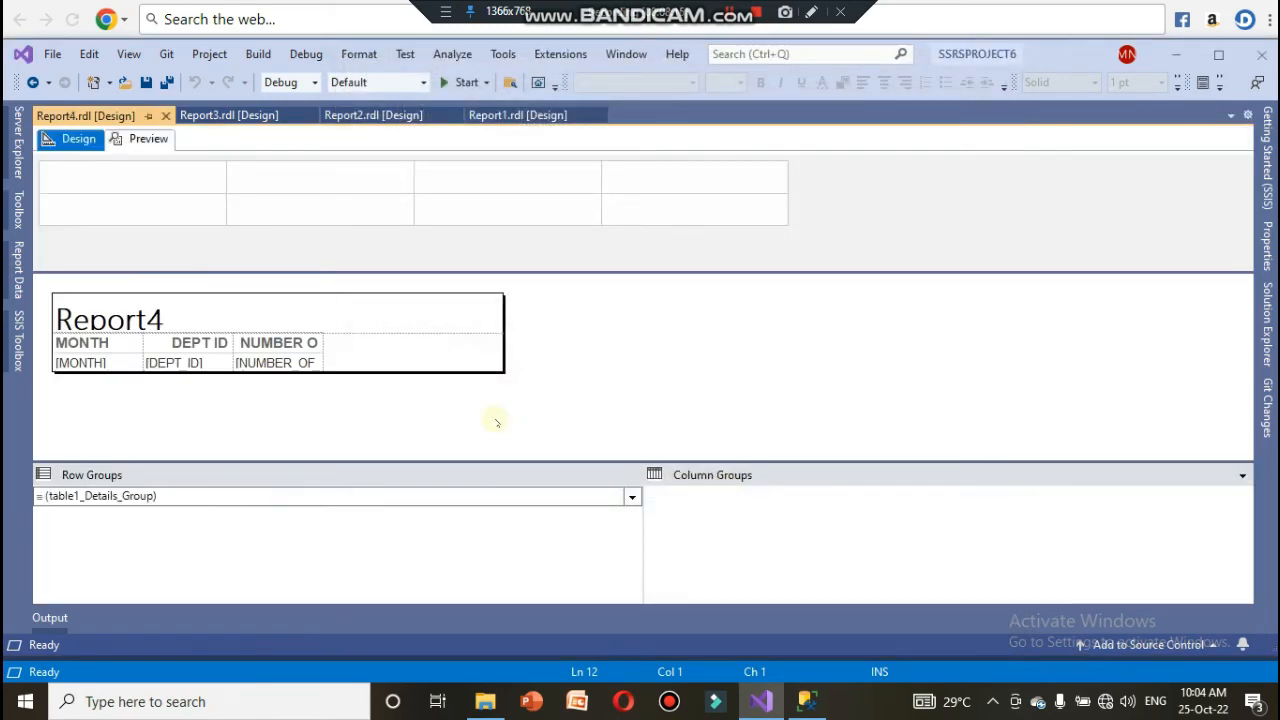
# - Replace the report title with "COUNT OF EMPLOYEES JOINED IN 1985", breaking the line before "IN 1985"
pyautogui.click(190, 327)
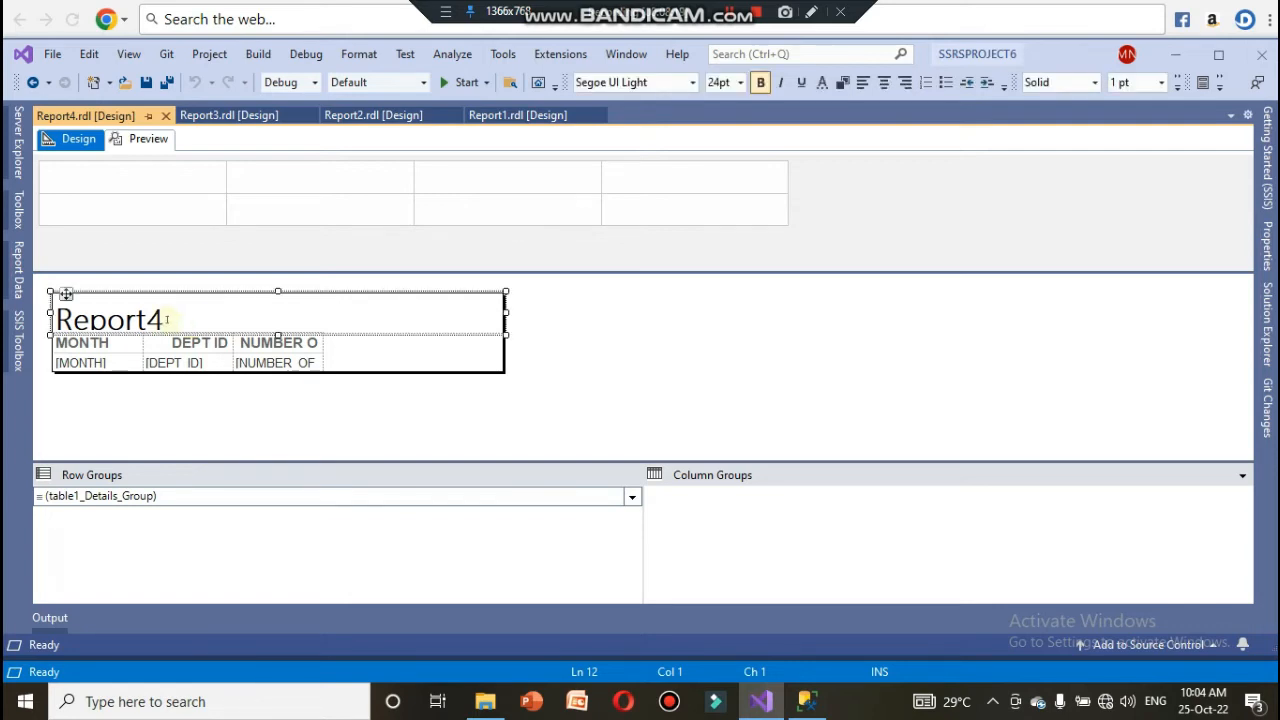
pyautogui.moveTo(167, 319); pyautogui.dragTo(55, 319)
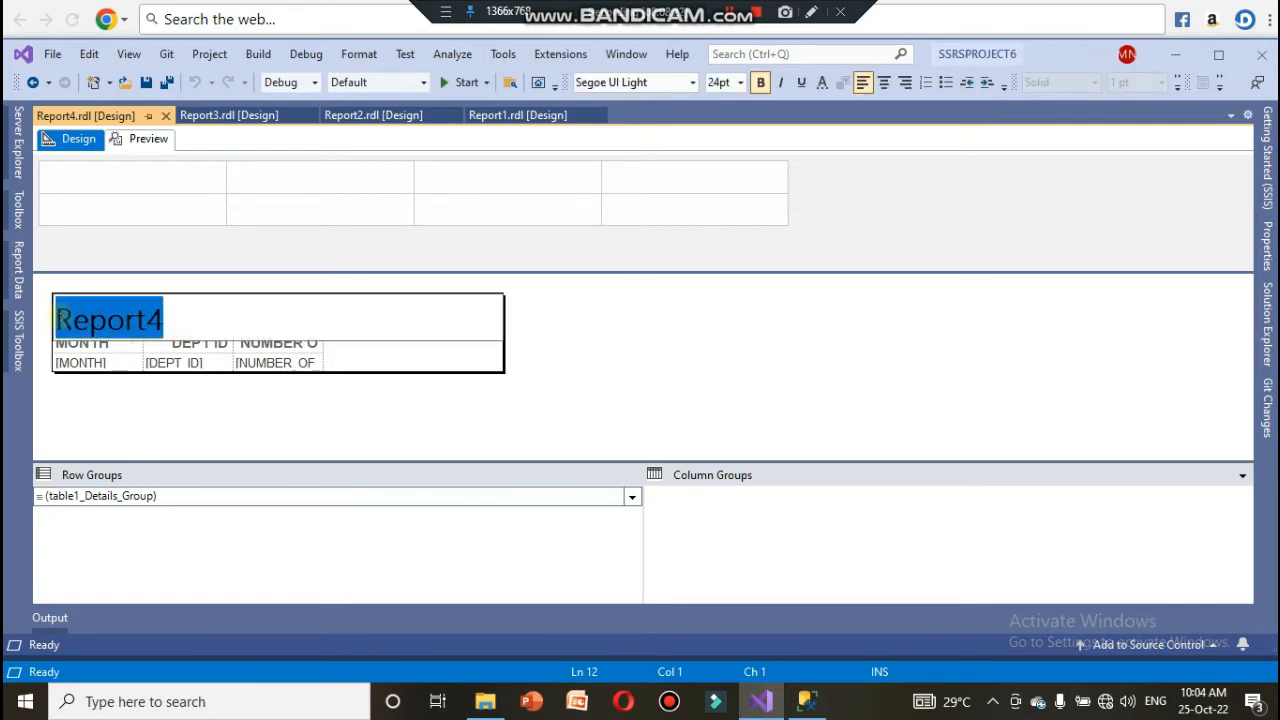
pyautogui.write('COUN')
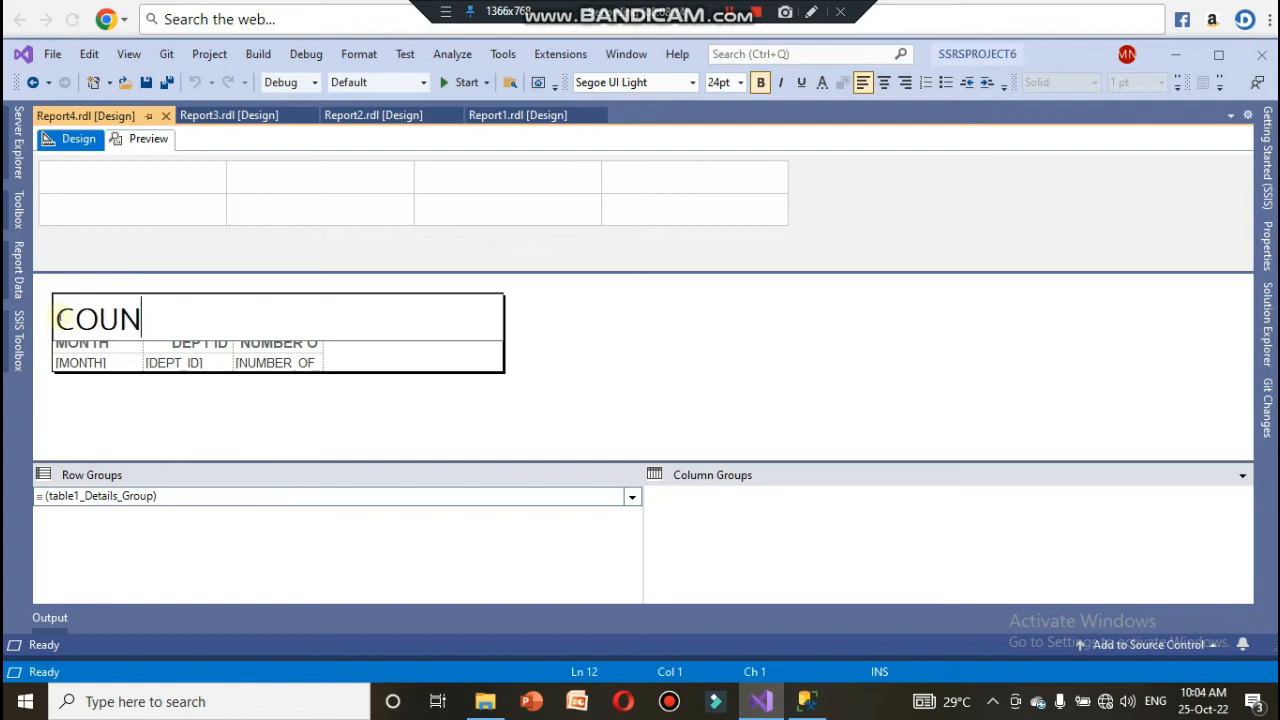
pyautogui.write('T O')
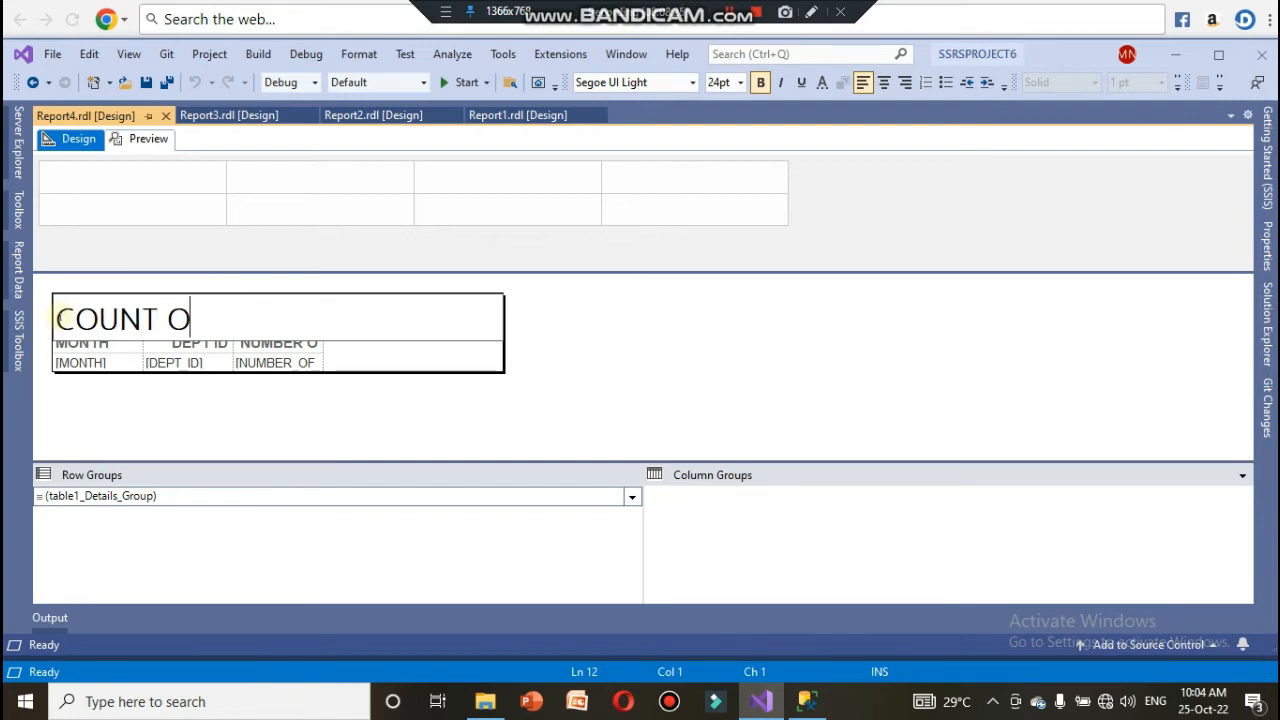
pyautogui.write('F EM')
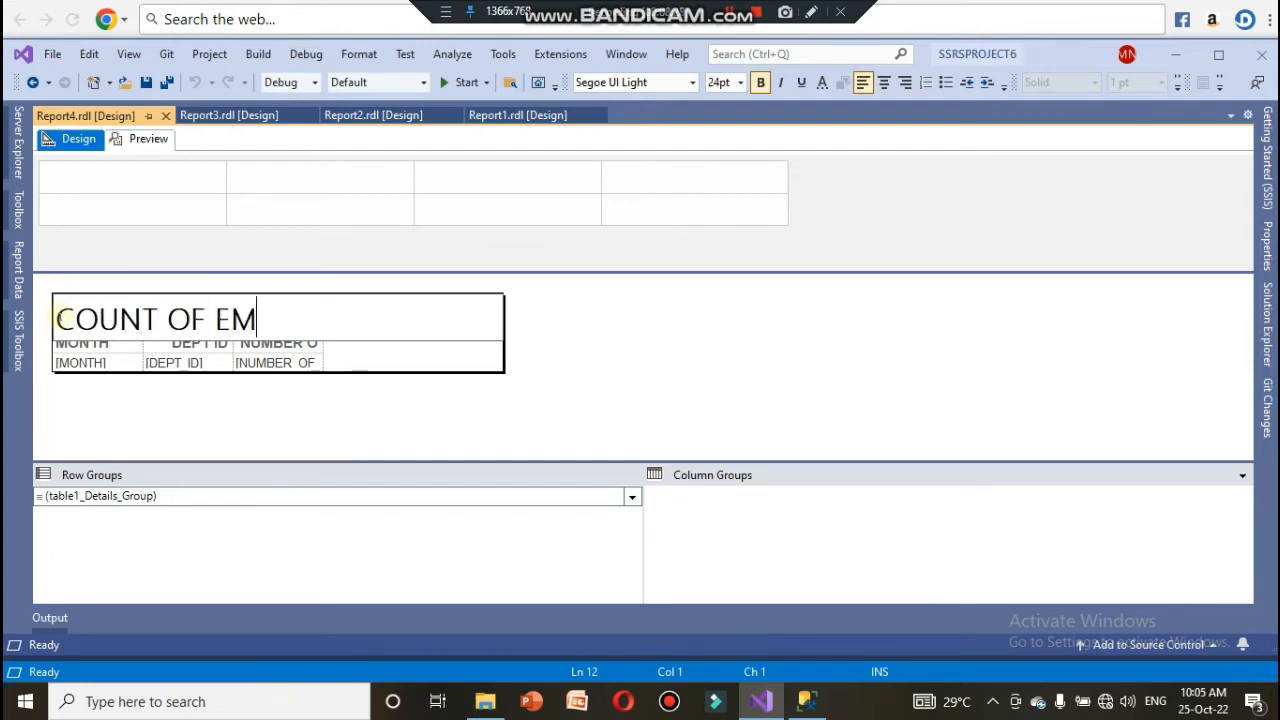
pyautogui.write('PLOYEES ')
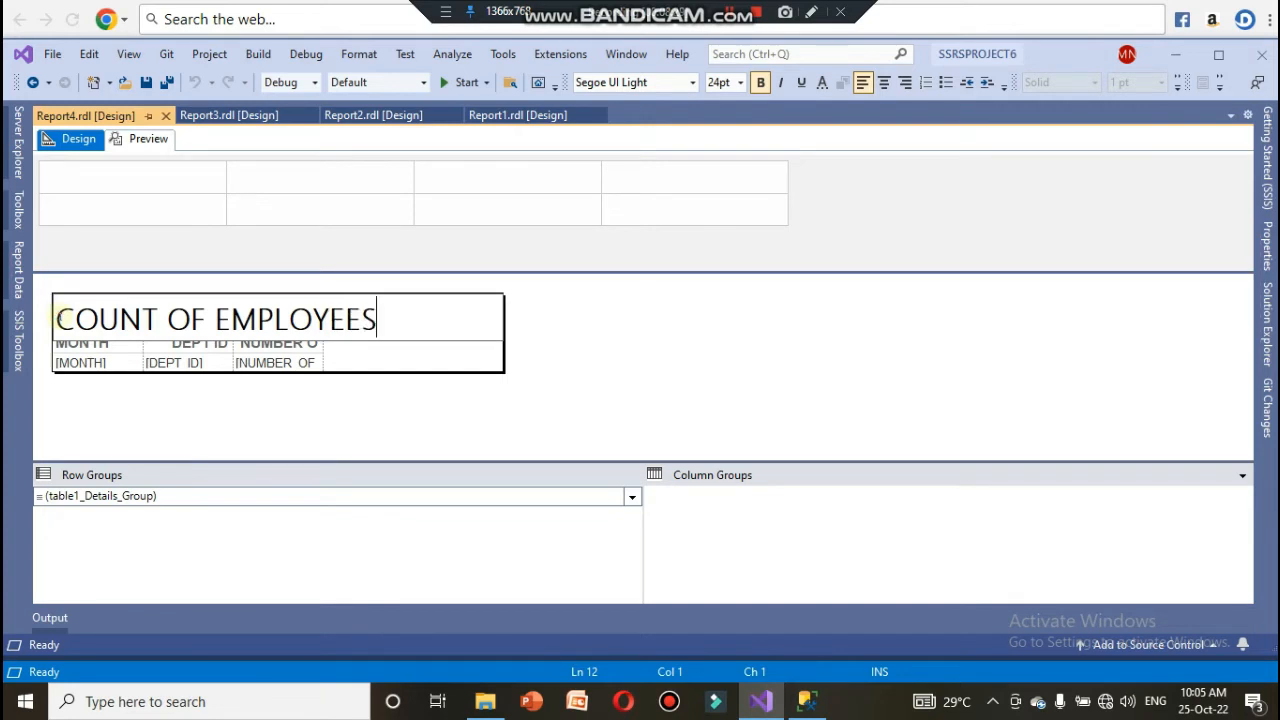
pyautogui.write('I')
pyautogui.press('BackSpace')
pyautogui.write('JOINED')
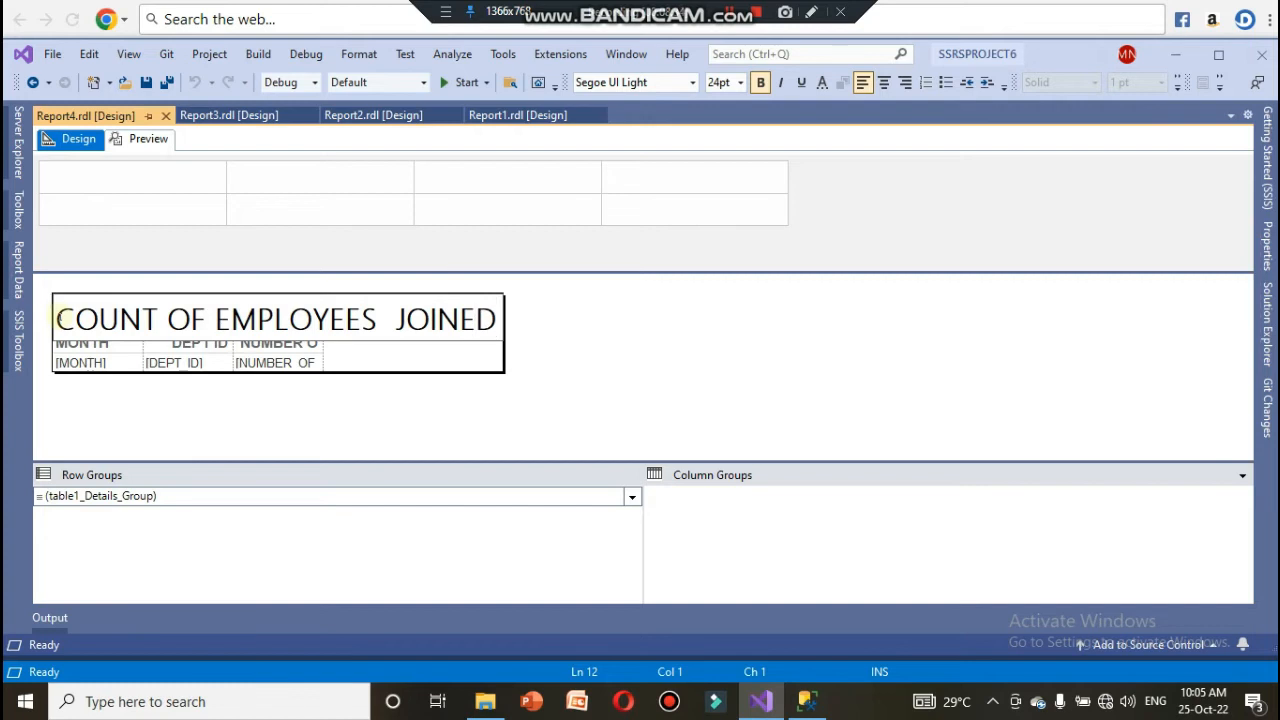
pyautogui.press('Return')
pyautogui.write('IN 198')
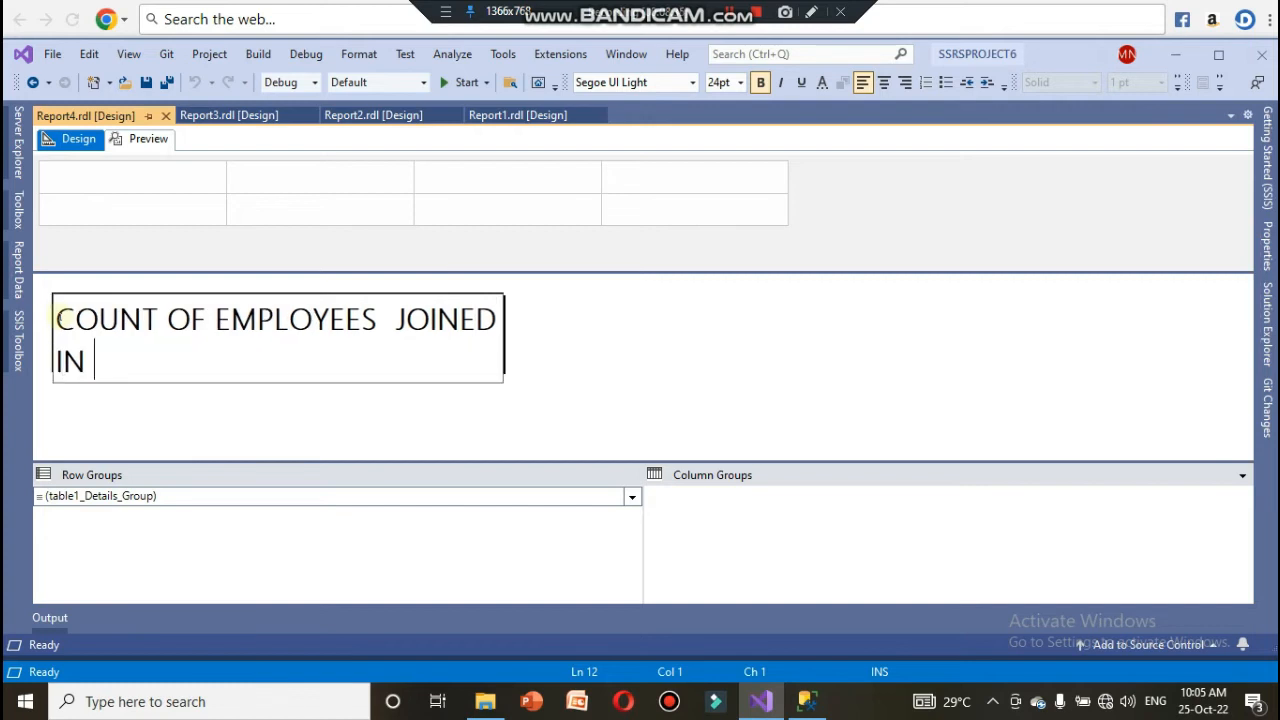
pyautogui.write('5')
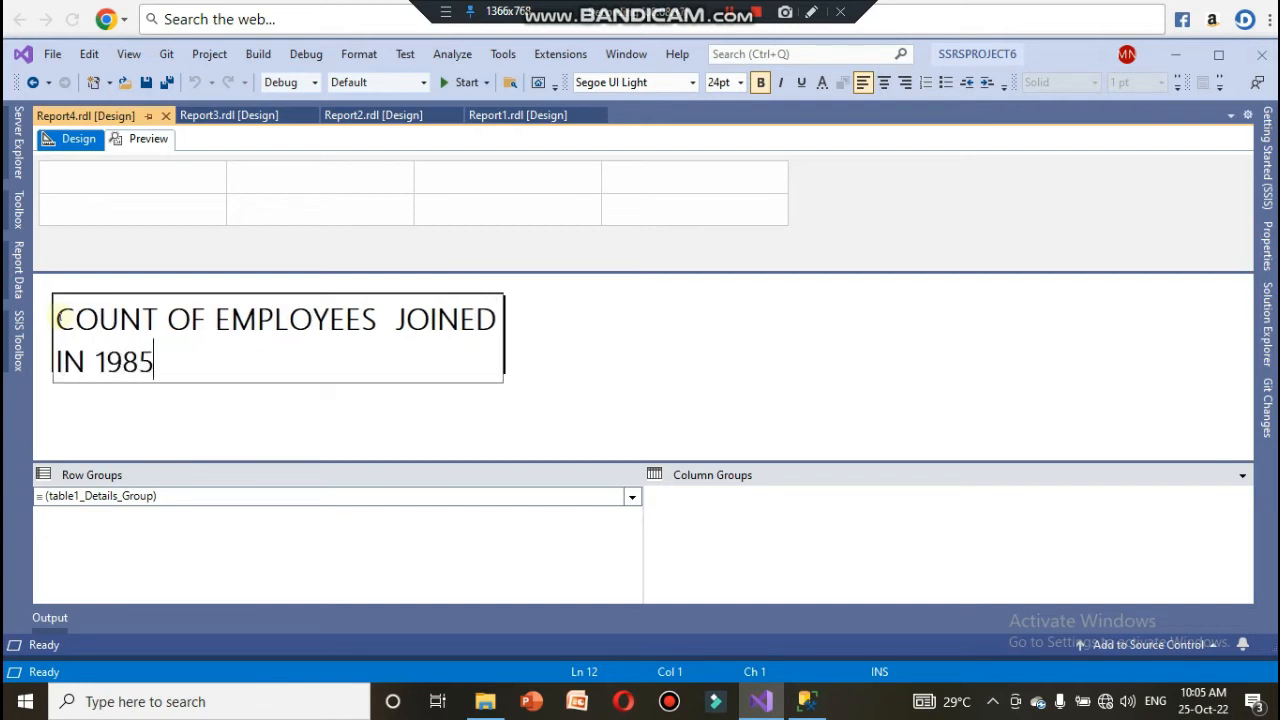
# - Append FEBRAUARY to the report title after "COUNT OF EMPLOYEES JOINED IN 1985"
pyautogui.write(' FEBRAUARY')
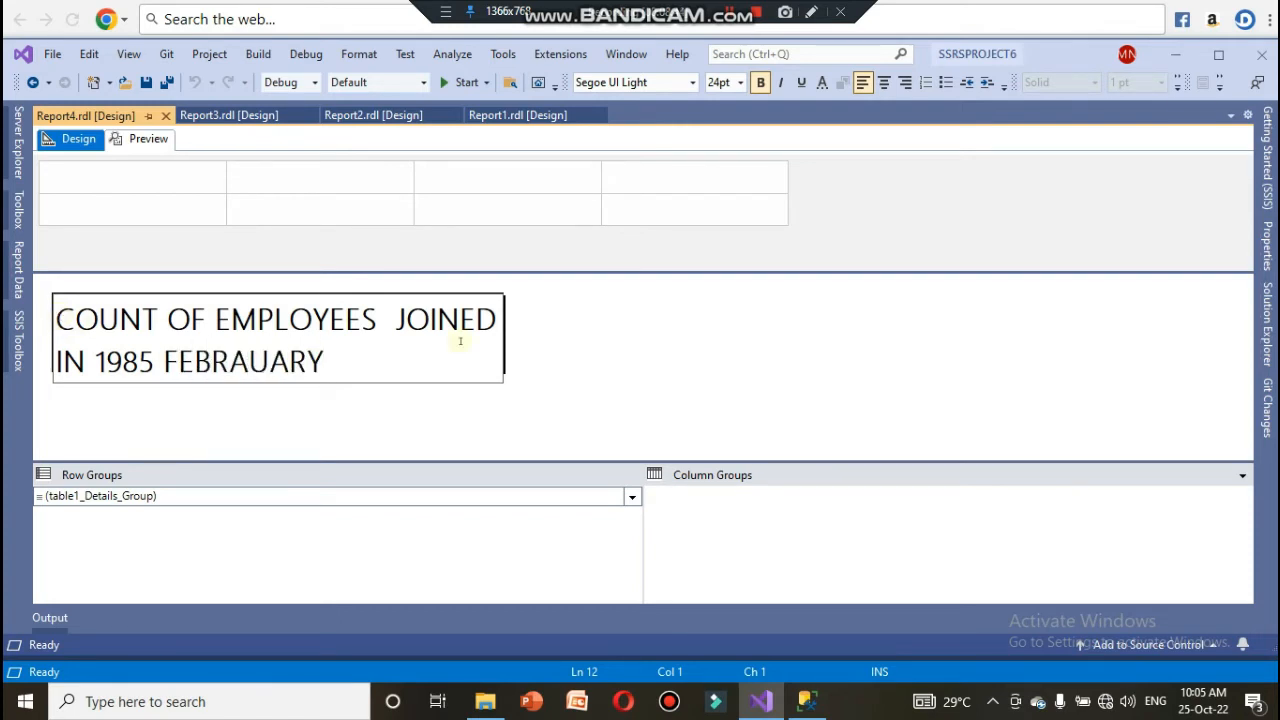
pyautogui.click(595, 345)
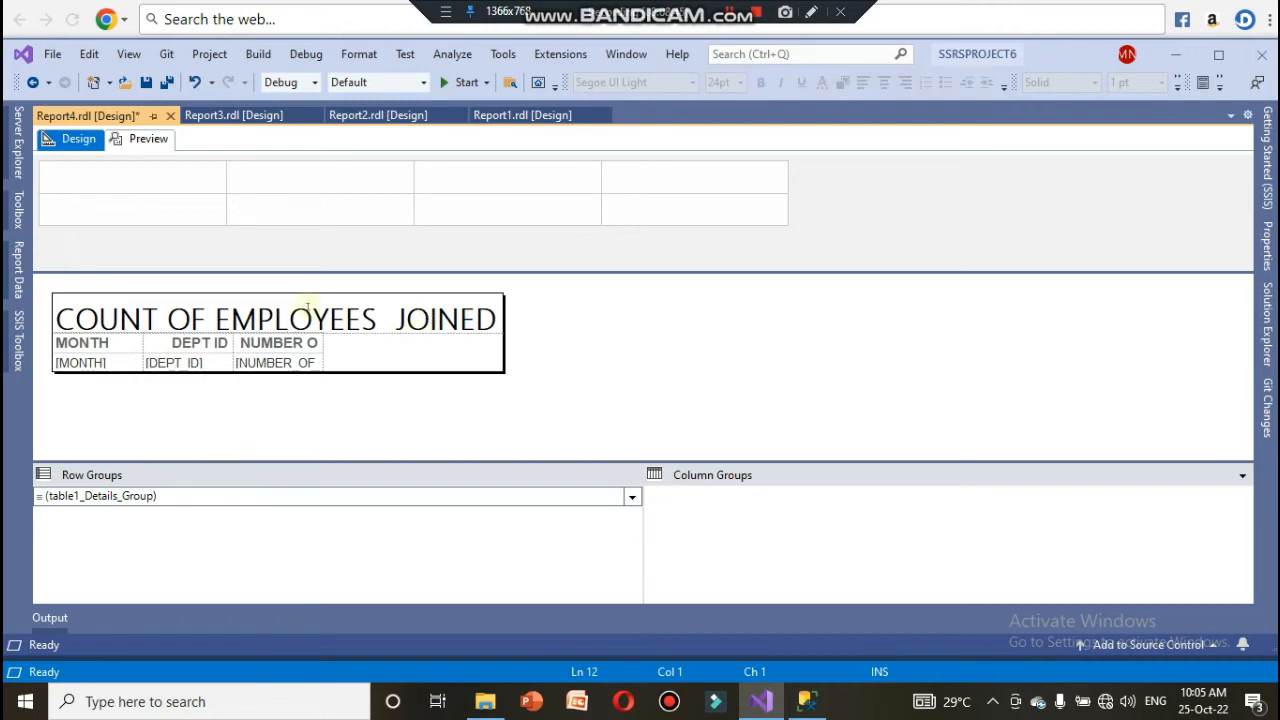
pyautogui.click(308, 309)
pyautogui.click(346, 417)
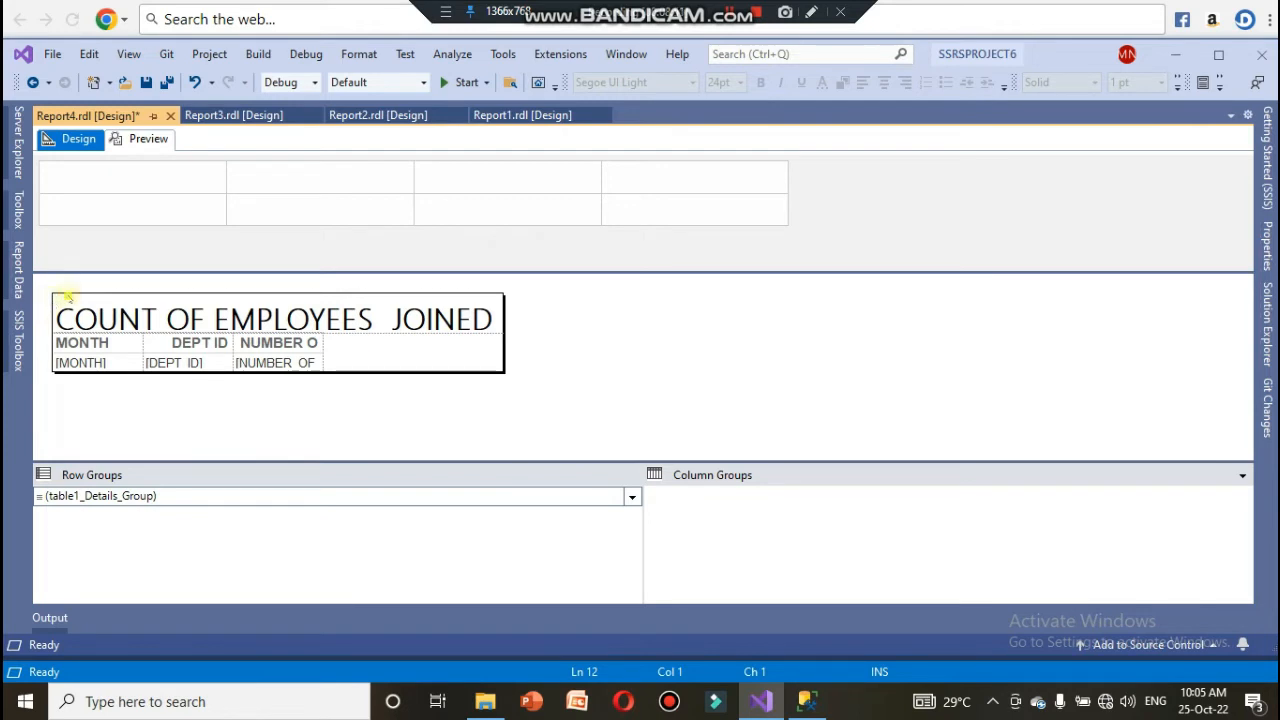
# - Open the title text box's properties and set its font size to 14pt
pyautogui.click(66, 295)
pyautogui.rightClick(105, 300)
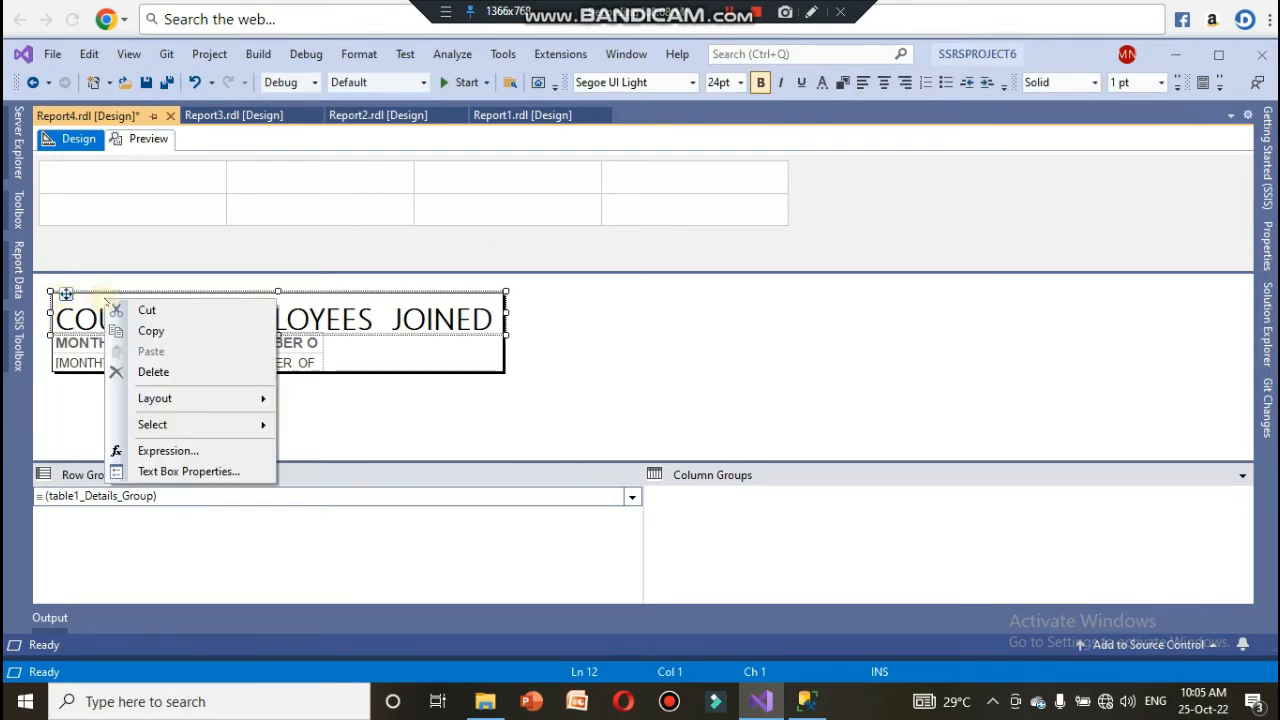
pyautogui.click(172, 470)
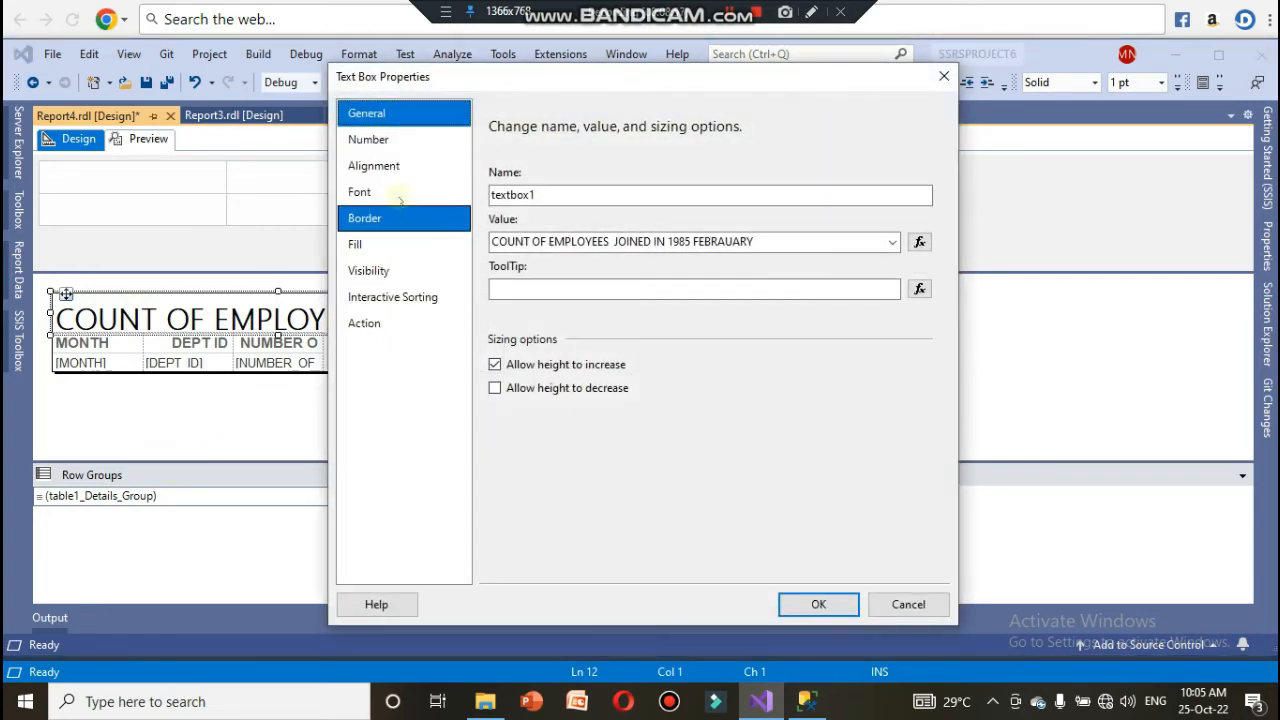
pyautogui.click(396, 194)
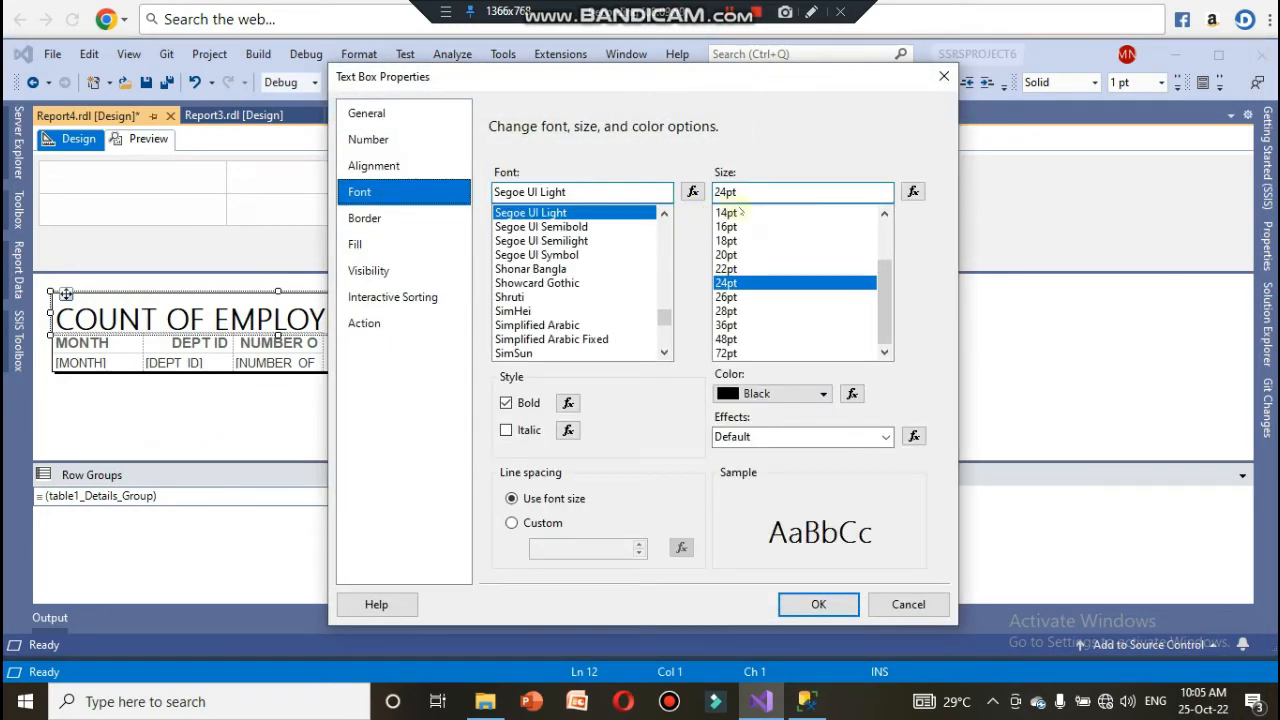
pyautogui.click(740, 213)
# - Set the title text box's horizontal alignment to Center and its vertical alignment to Middle
pyautogui.click(412, 166)
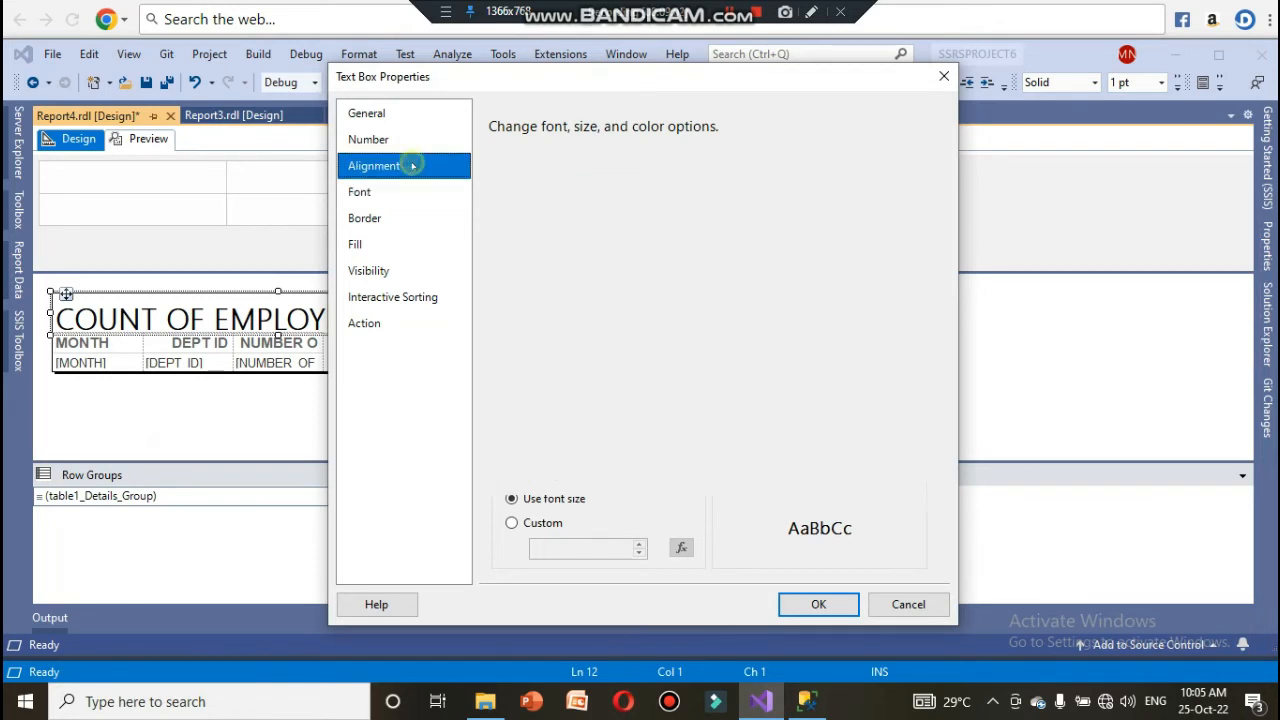
pyautogui.click(629, 253)
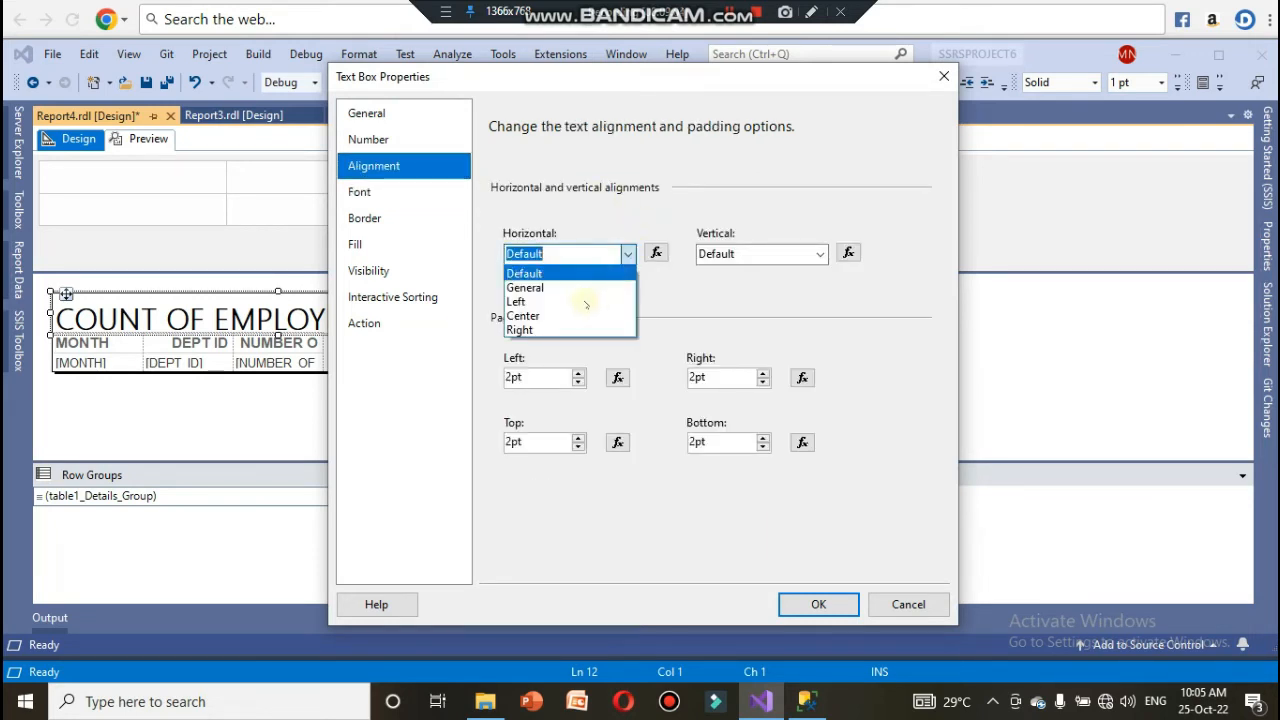
pyautogui.click(580, 312)
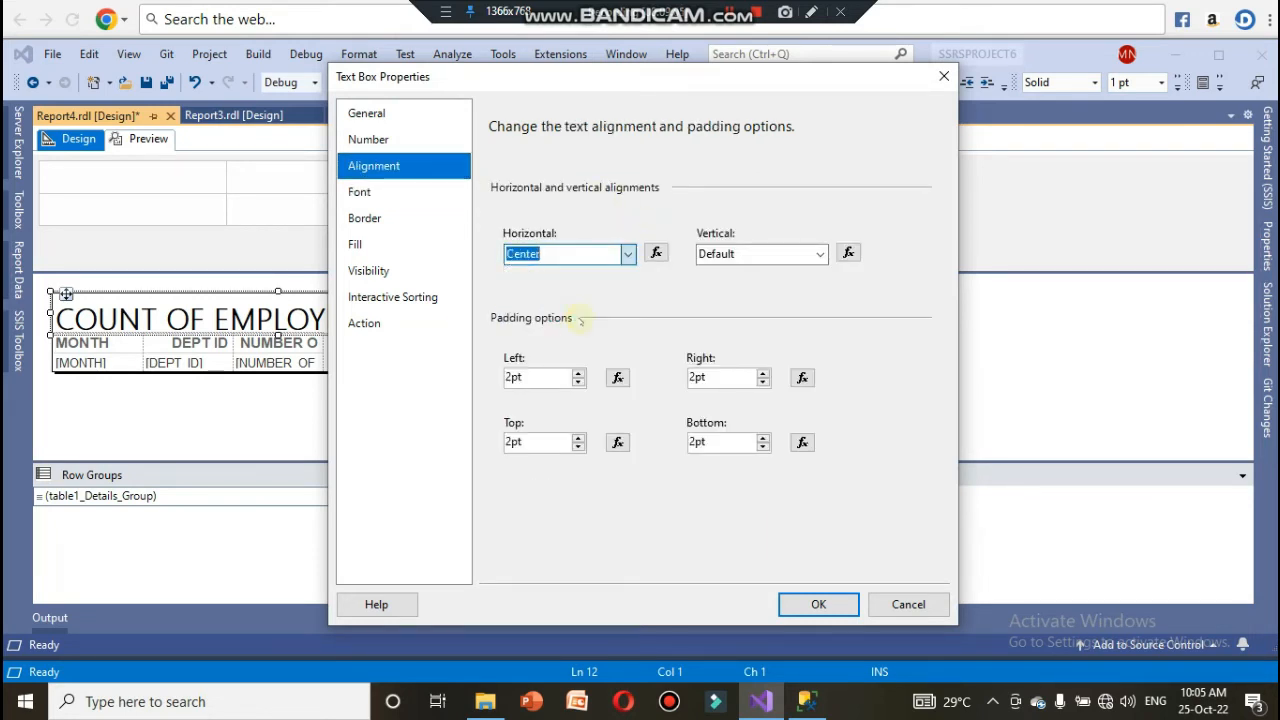
pyautogui.click(820, 254)
pyautogui.click(752, 301)
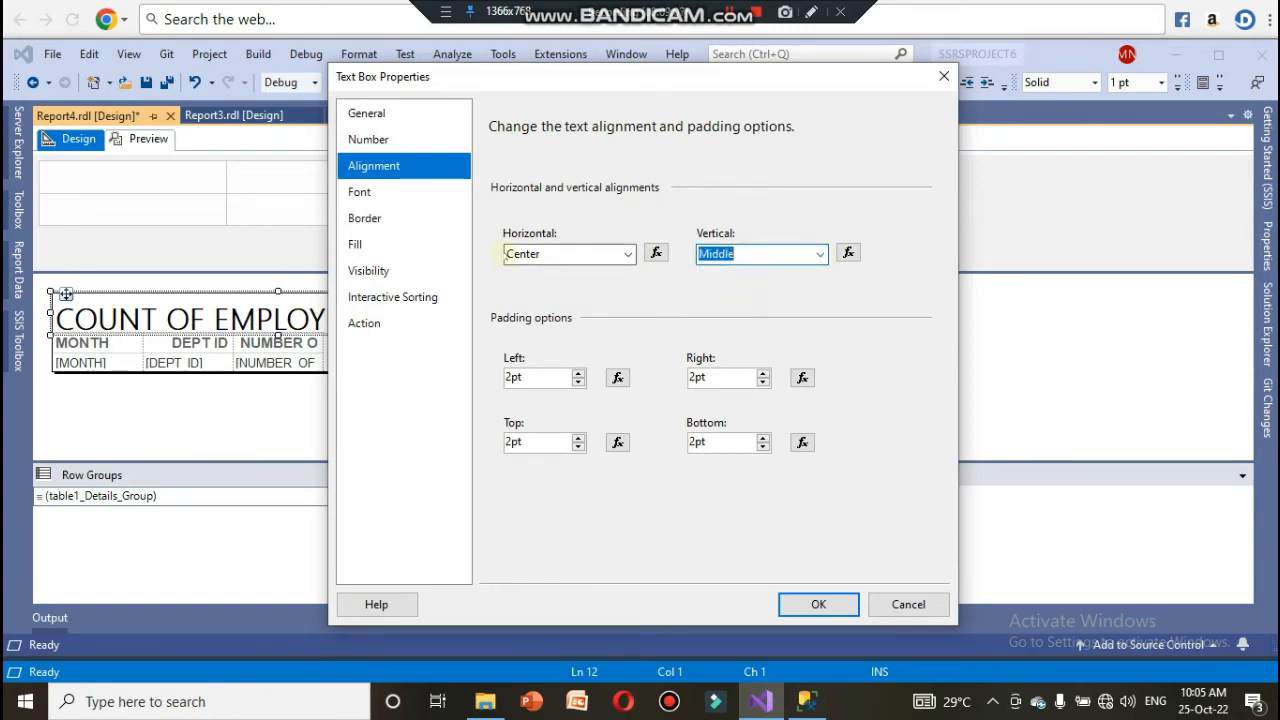
# - Fill the title text box with Light Green and apply the text box properties
pyautogui.click(418, 245)
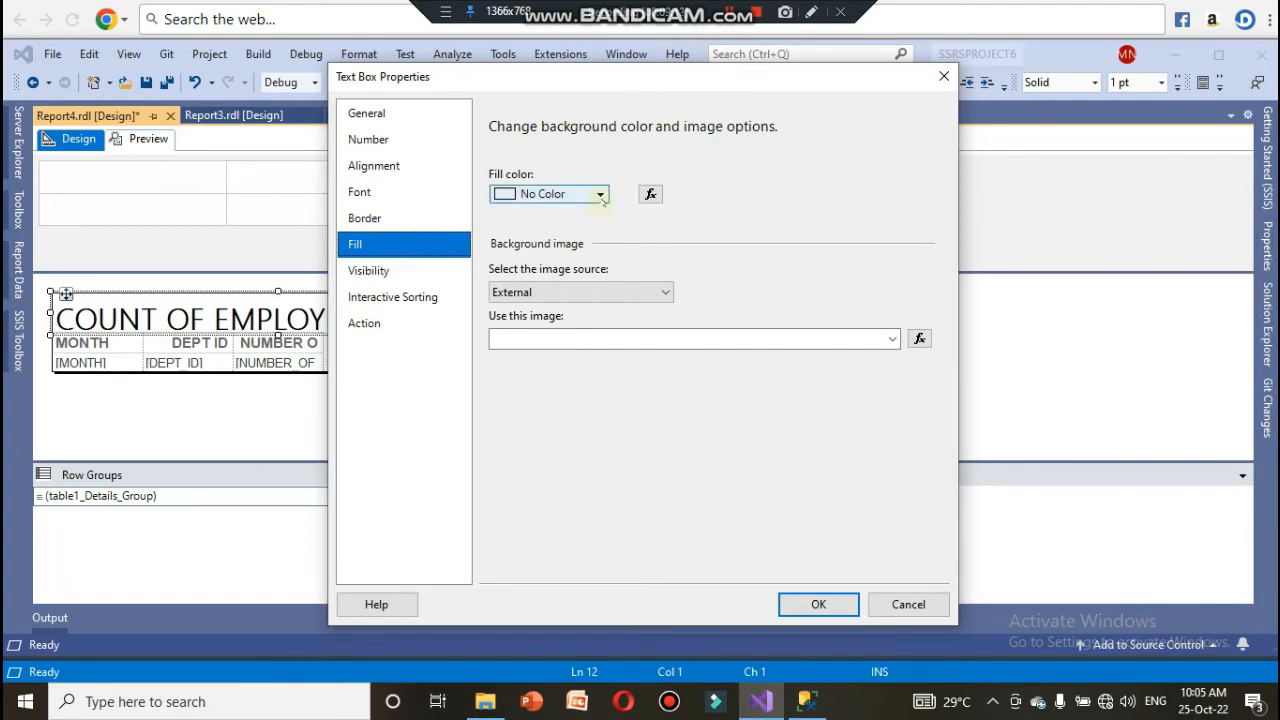
pyautogui.click(599, 194)
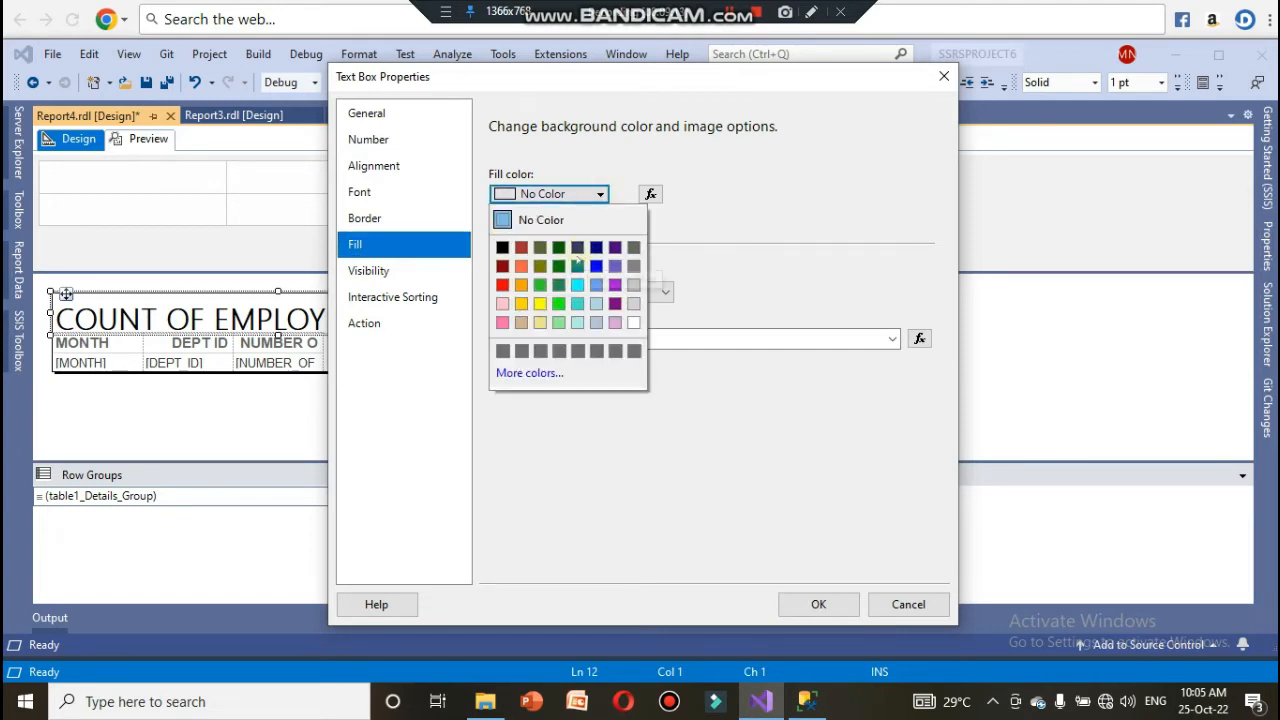
pyautogui.click(561, 324)
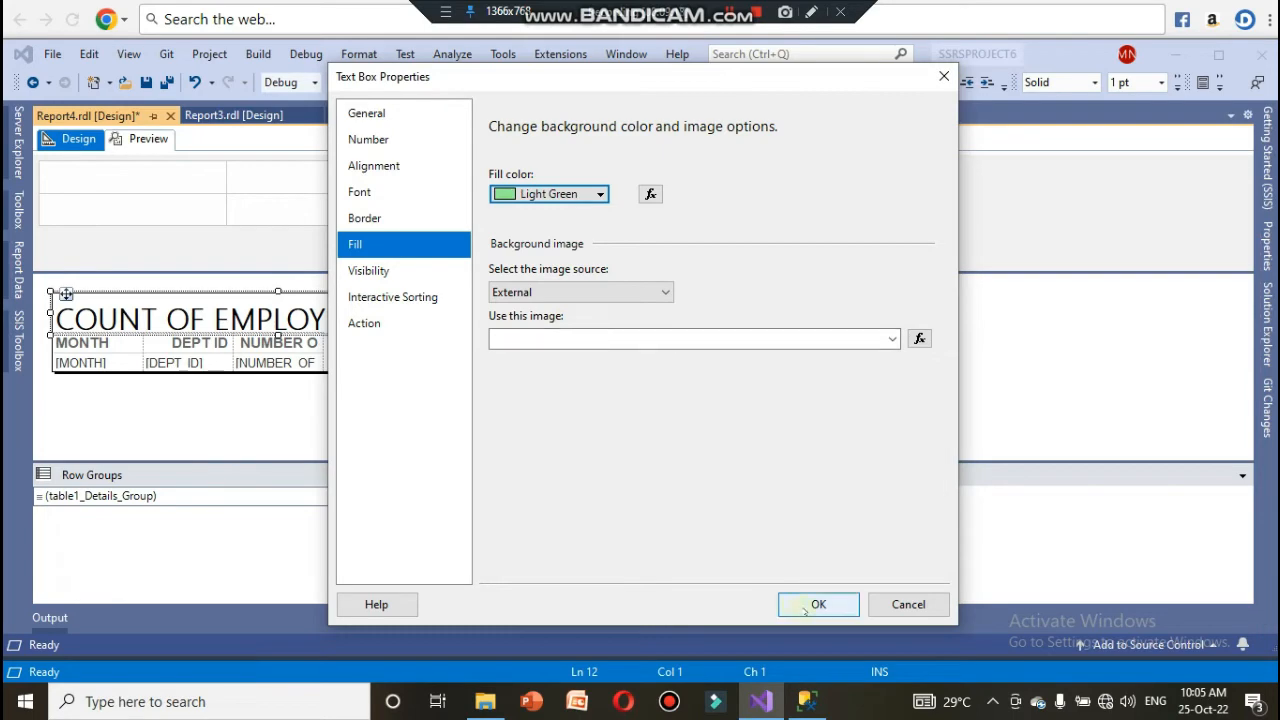
pyautogui.click(810, 605)
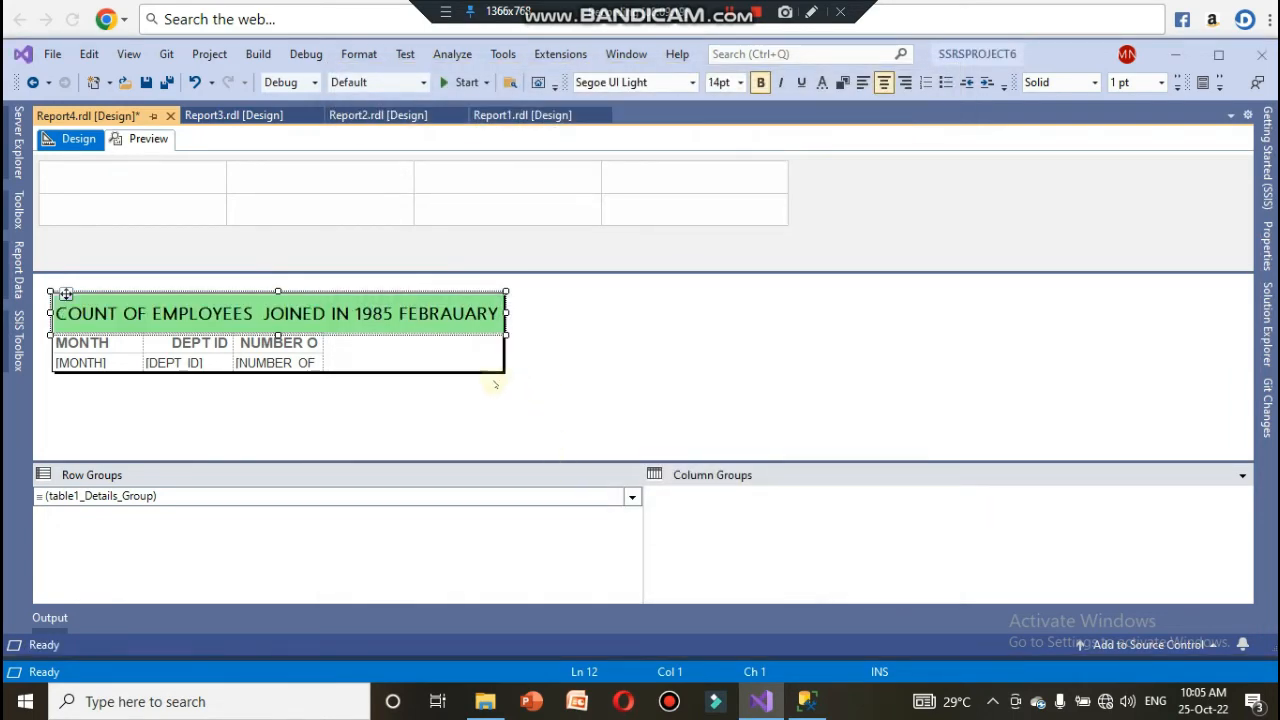
# - Give all header and detail cells of the table a pale turquoise background color
pyautogui.click(119, 345)
pyautogui.keyDown('ctrl'); pyautogui.click(168, 343); pyautogui.keyUp('ctrl')
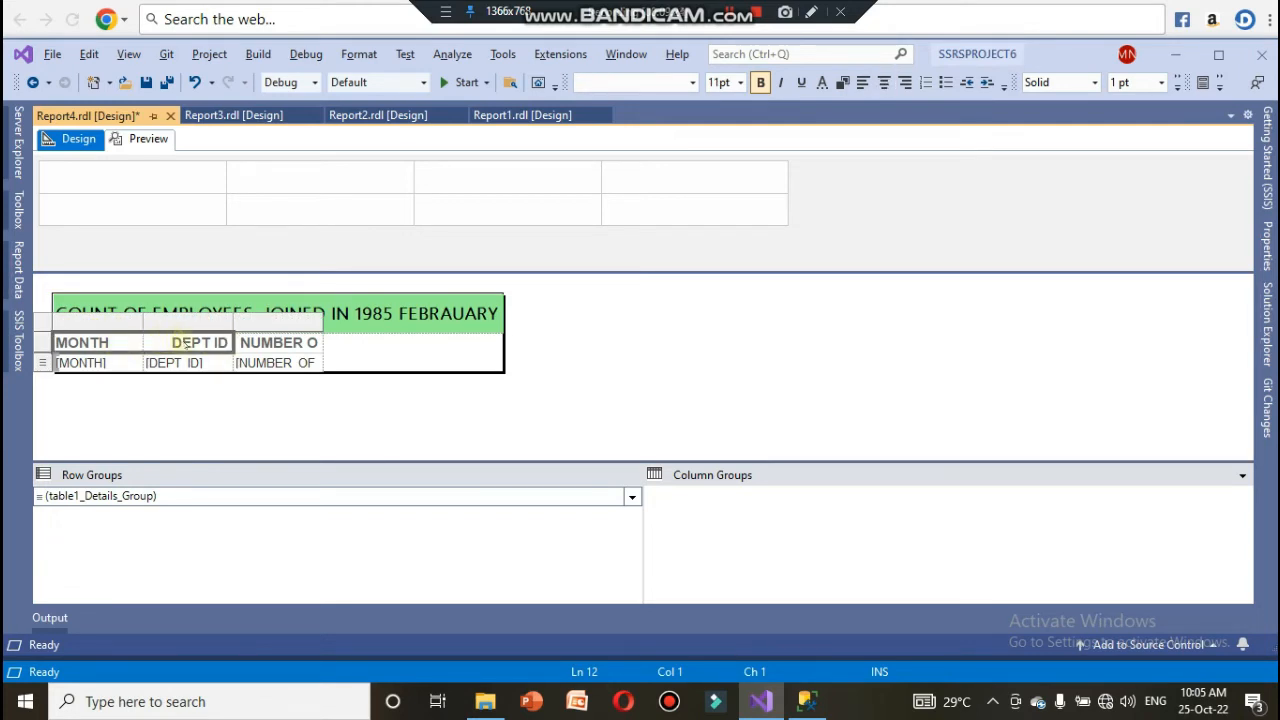
pyautogui.keyDown('ctrl'); pyautogui.click(256, 342); pyautogui.keyUp('ctrl')
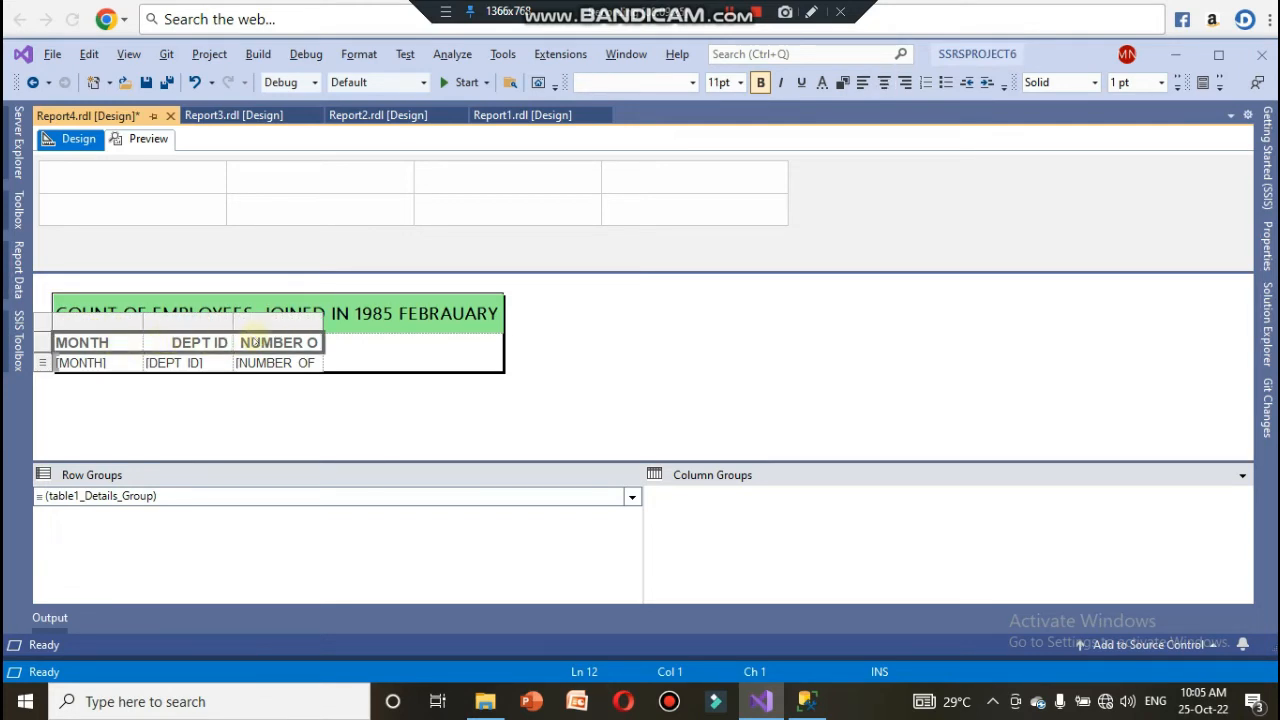
pyautogui.keyDown('ctrl'); pyautogui.click(114, 364); pyautogui.keyUp('ctrl')
pyautogui.keyDown('ctrl'); pyautogui.click(176, 364); pyautogui.keyUp('ctrl')
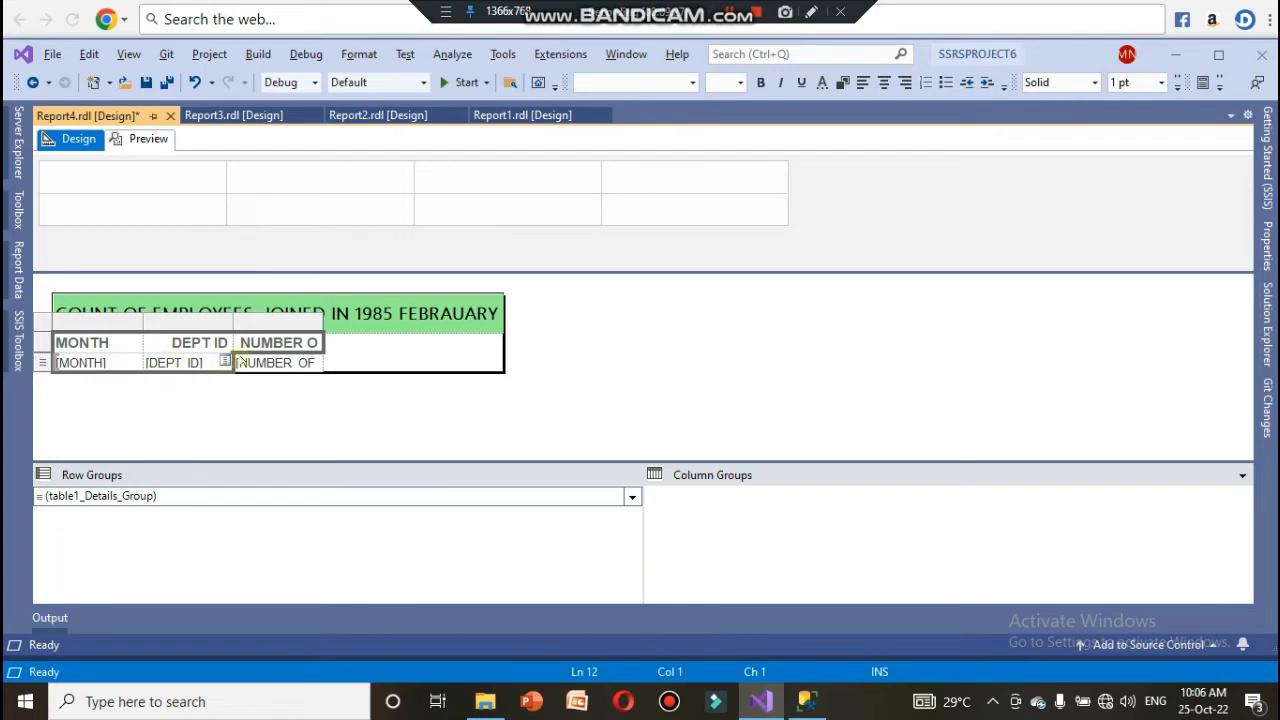
pyautogui.keyDown('ctrl'); pyautogui.click(258, 358); pyautogui.keyUp('ctrl')
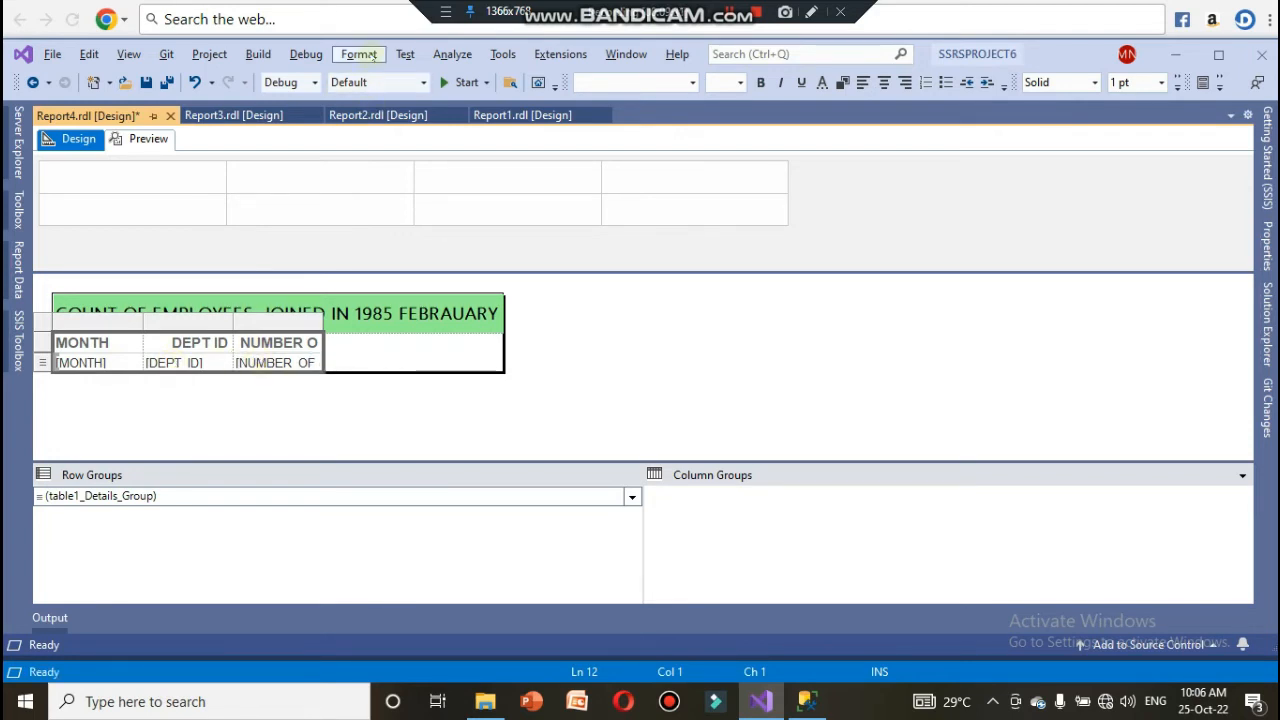
pyautogui.click(360, 54)
pyautogui.click(385, 94)
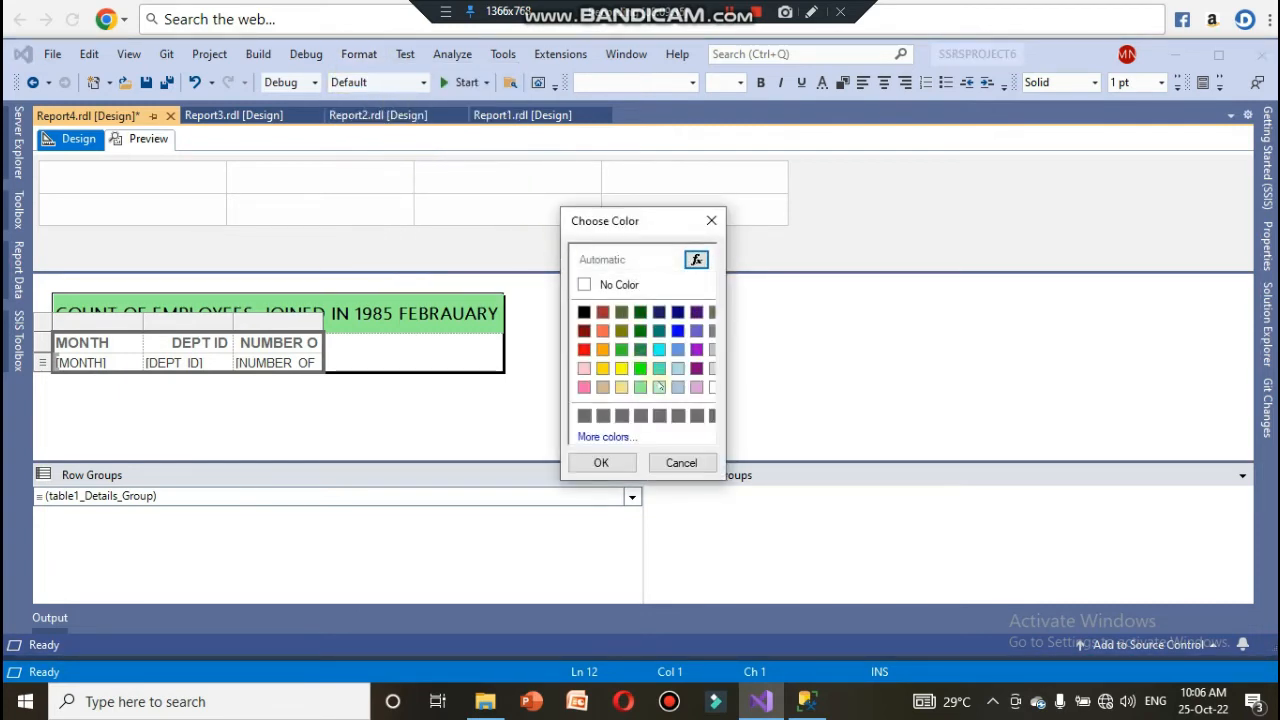
pyautogui.click(659, 387)
pyautogui.click(601, 462)
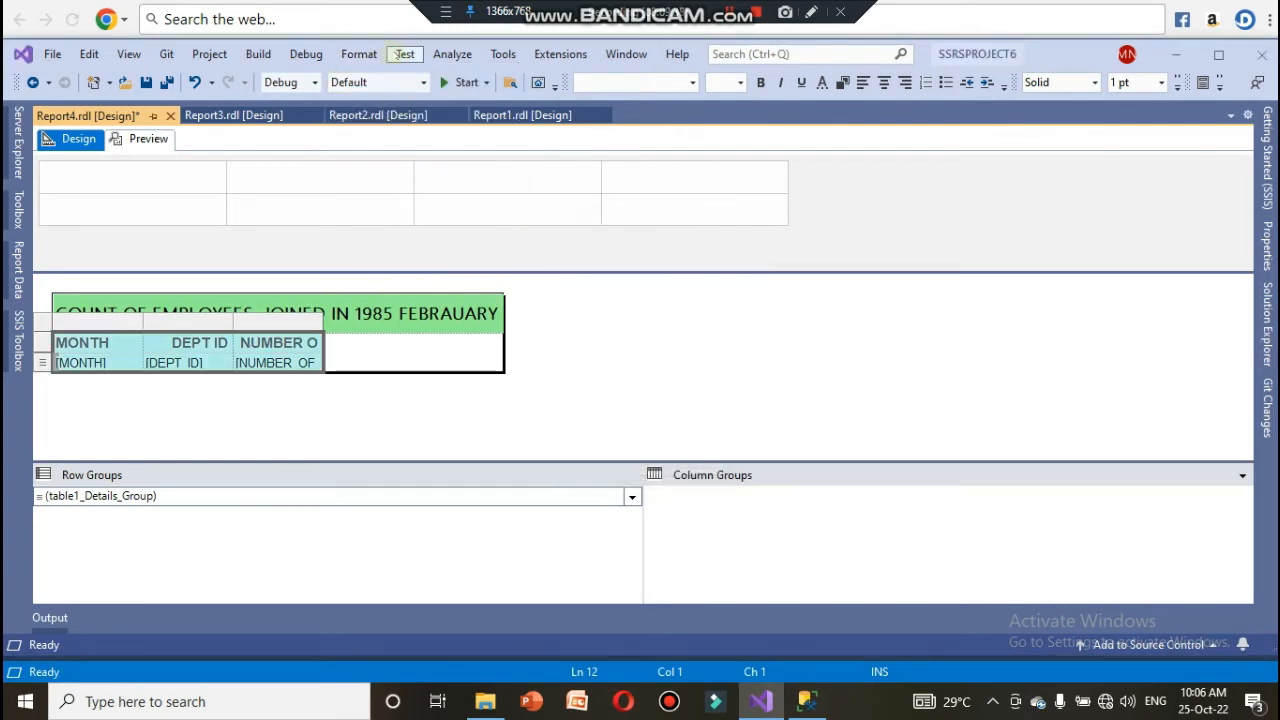
# - Center-justify the text in all the selected table cells
pyautogui.click(372, 55)
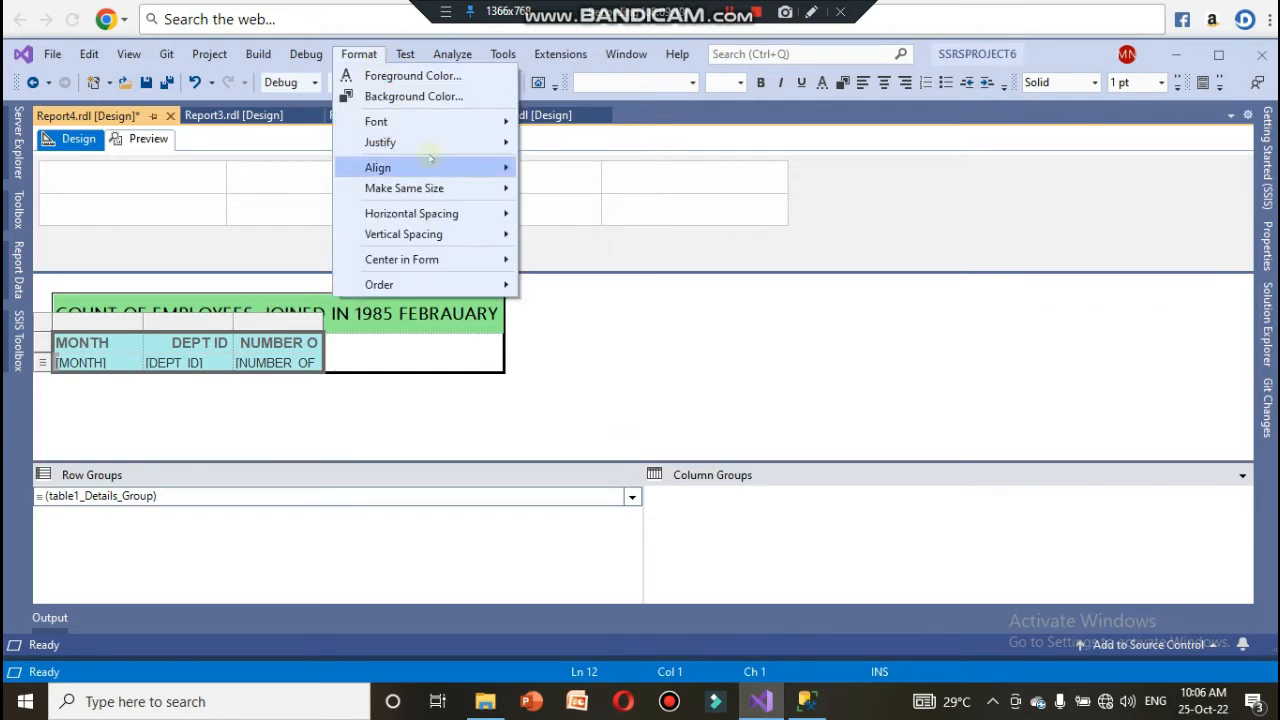
pyautogui.moveTo(487, 148)
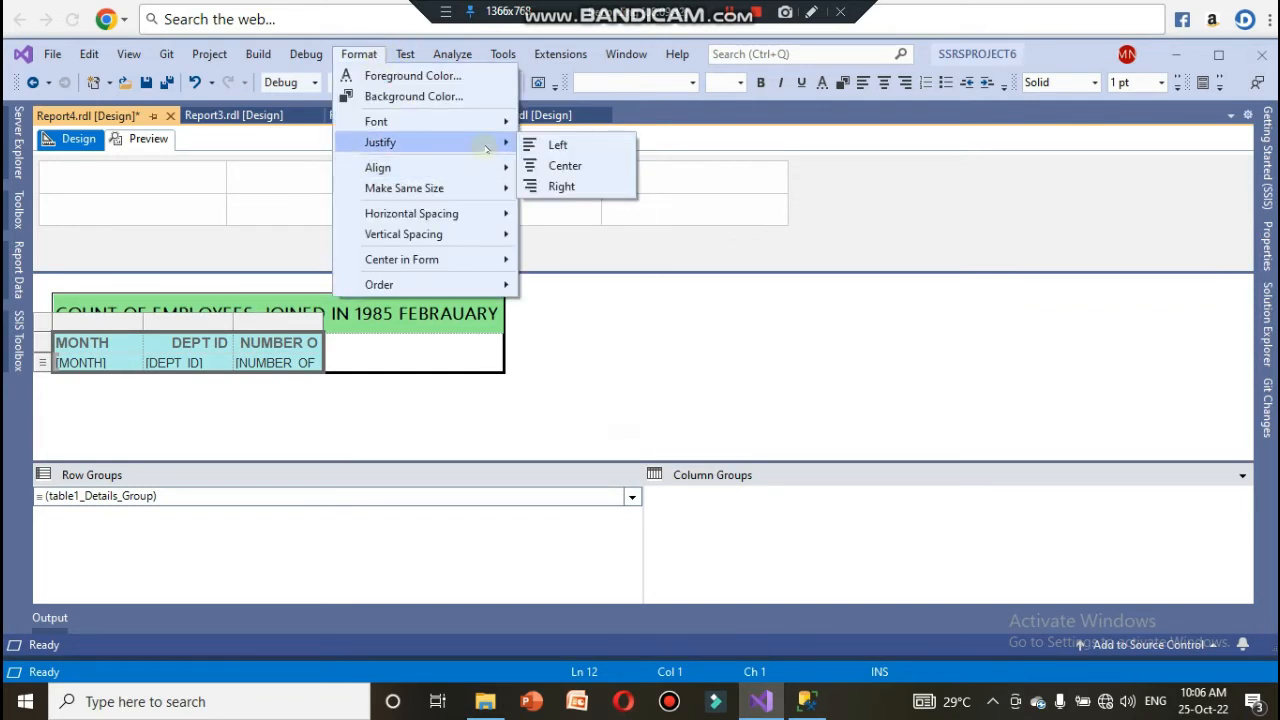
pyautogui.click(566, 165)
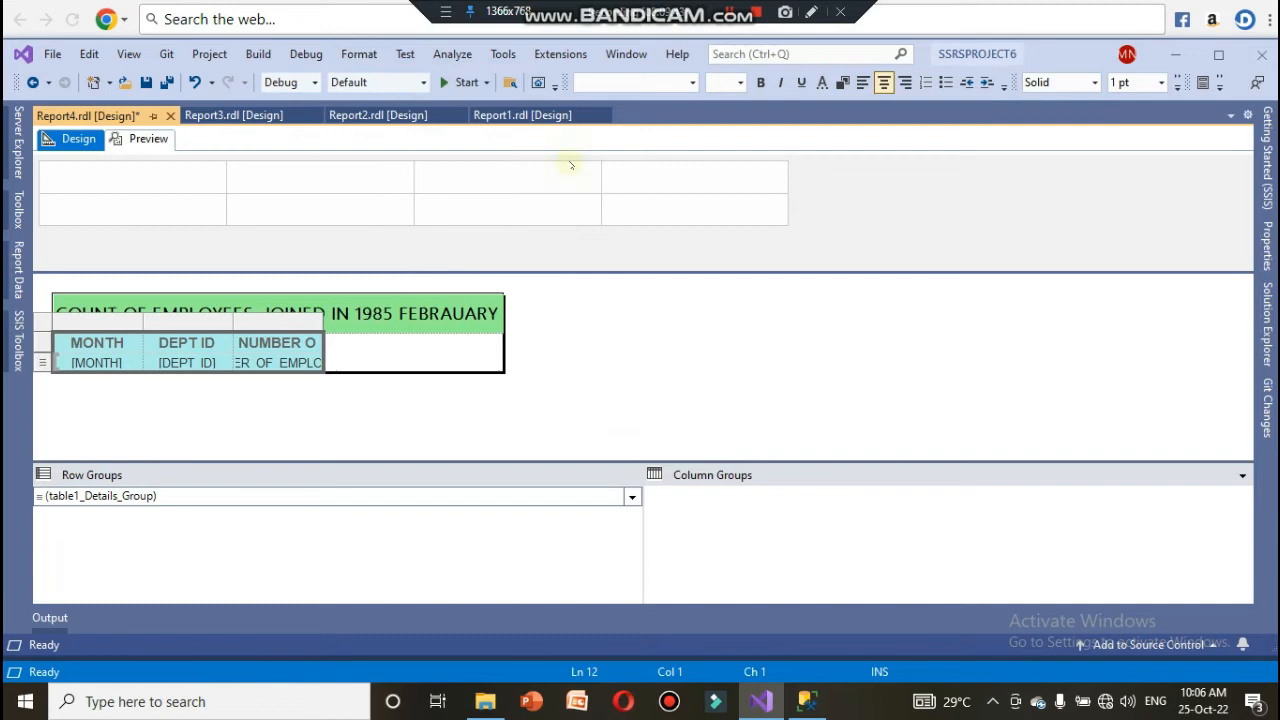
pyautogui.click(566, 281)
# - Widen the NUMBER OF EMPLOYEES column until the table is as wide as the title, and preview the report
pyautogui.click(296, 342)
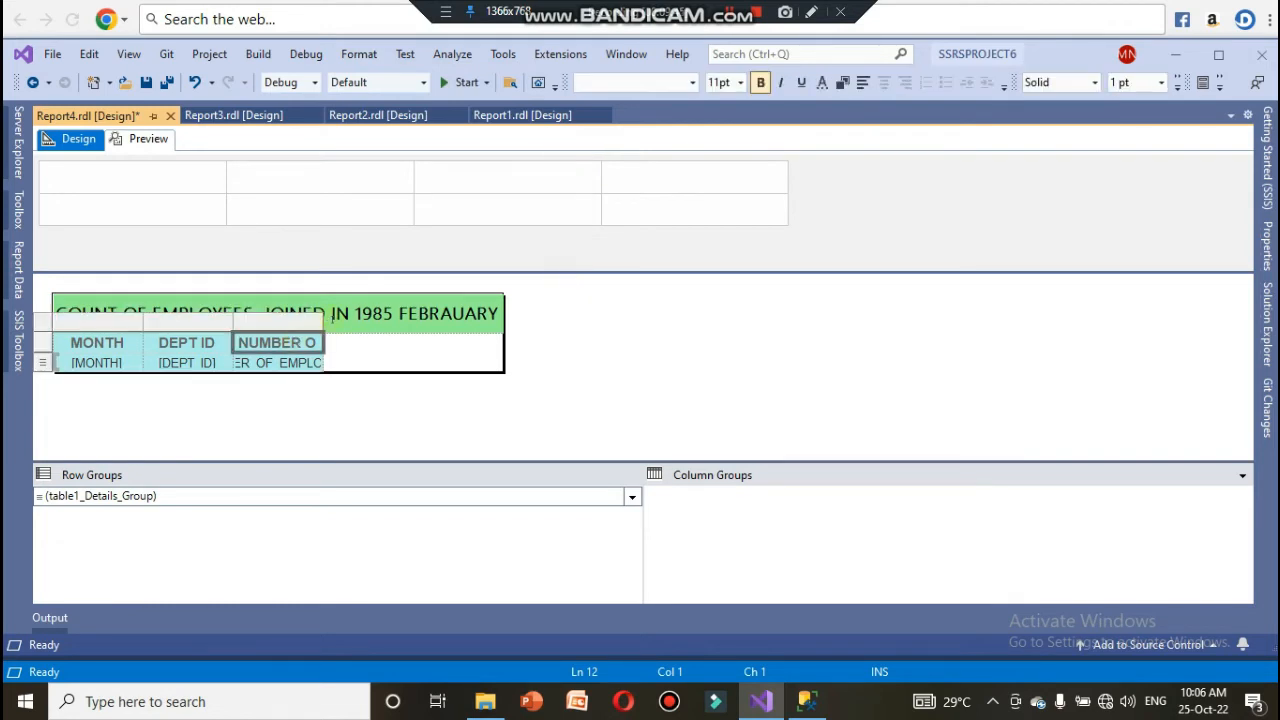
pyautogui.click(318, 322)
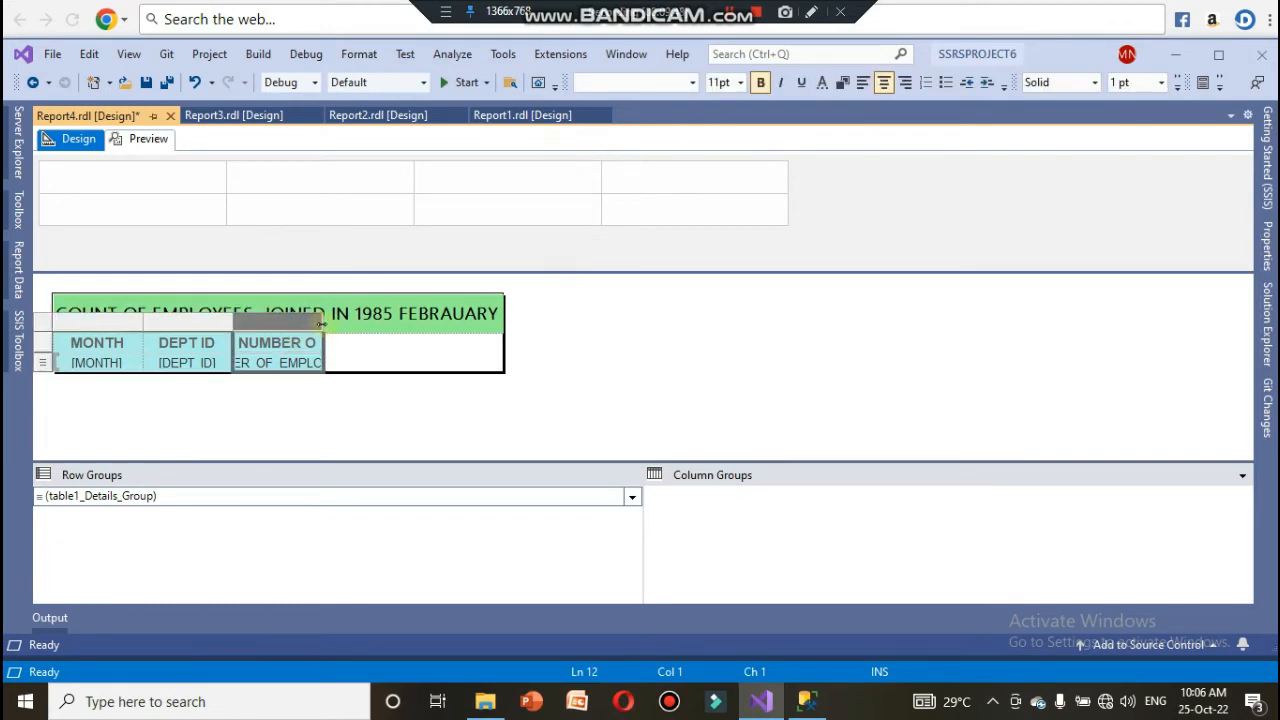
pyautogui.moveTo(321, 323); pyautogui.dragTo(503, 322)
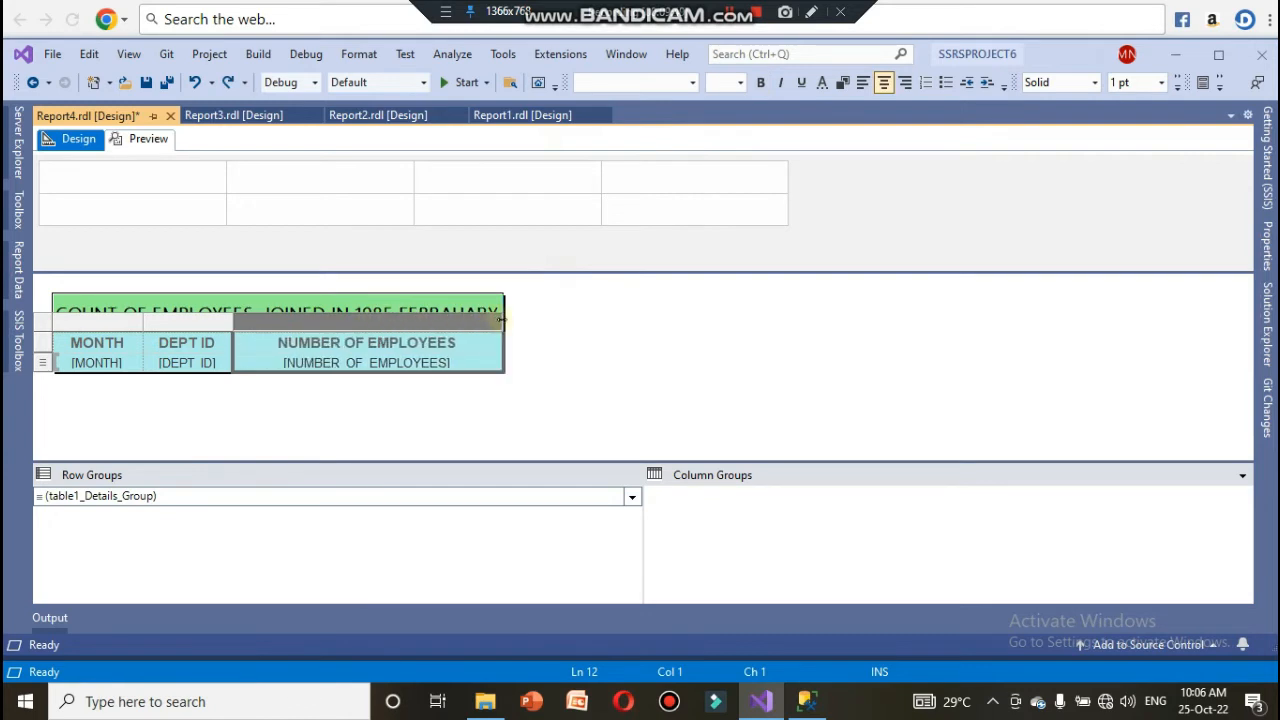
pyautogui.click(528, 357)
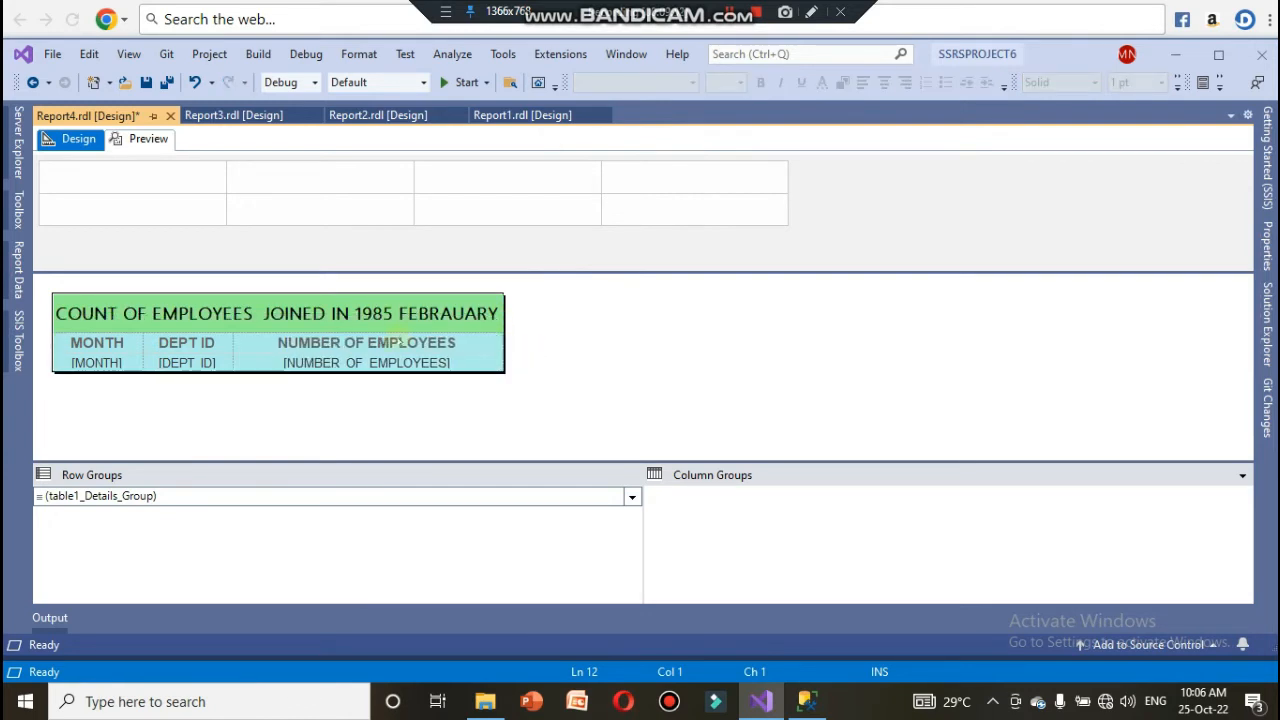
pyautogui.click(146, 141)
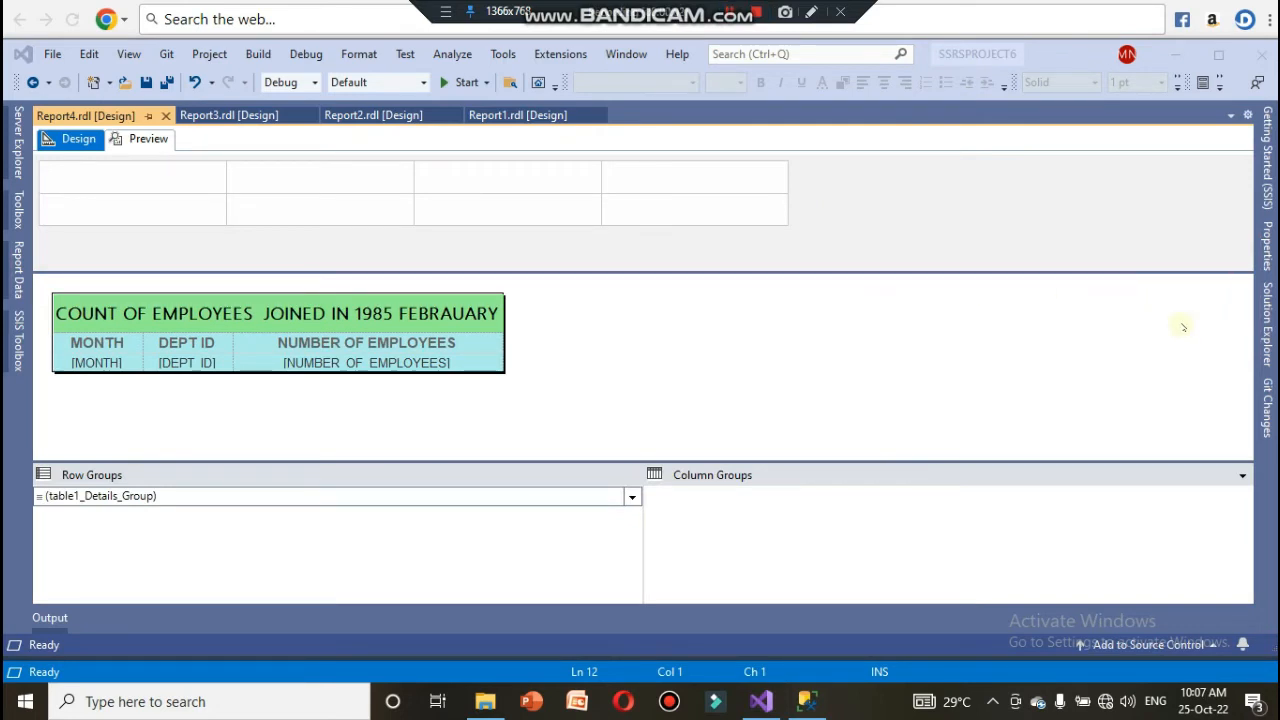
# - Add a new report to the project's Reports folder and advance the Report Wizard to the data source selection
pyautogui.click(1268, 320)
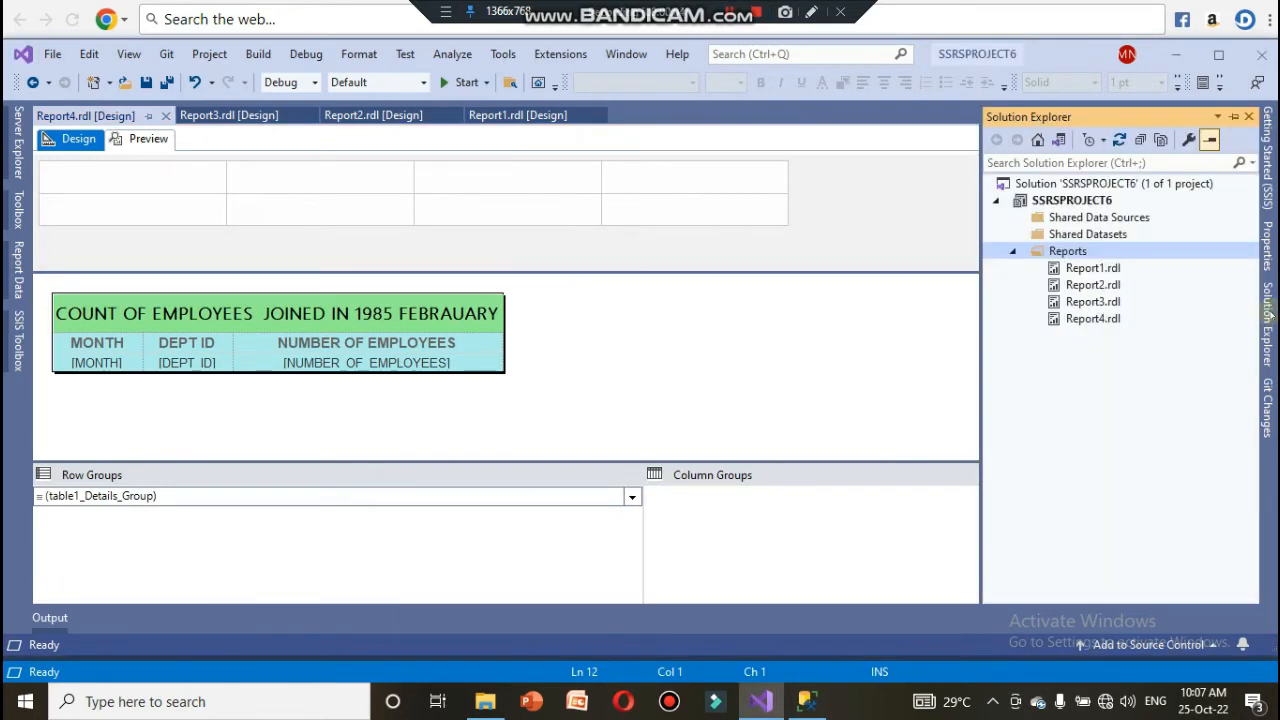
pyautogui.rightClick(1158, 247)
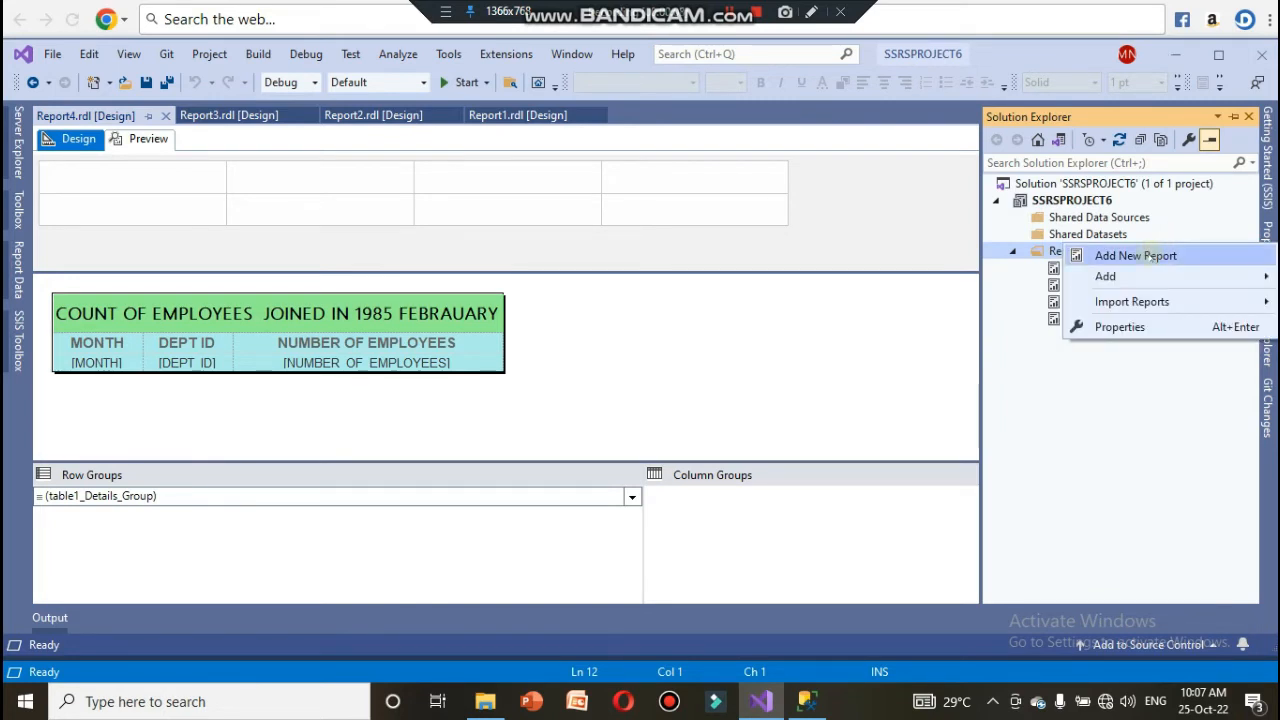
pyautogui.click(1145, 255)
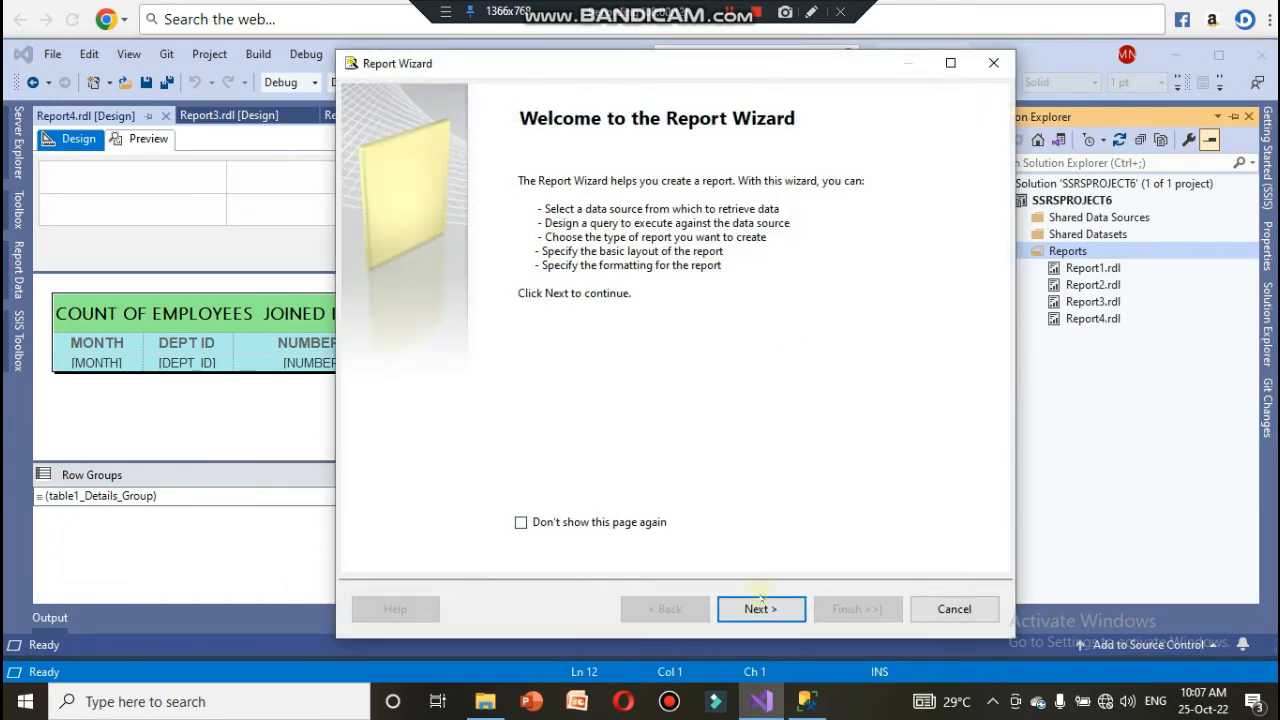
pyautogui.click(760, 607)
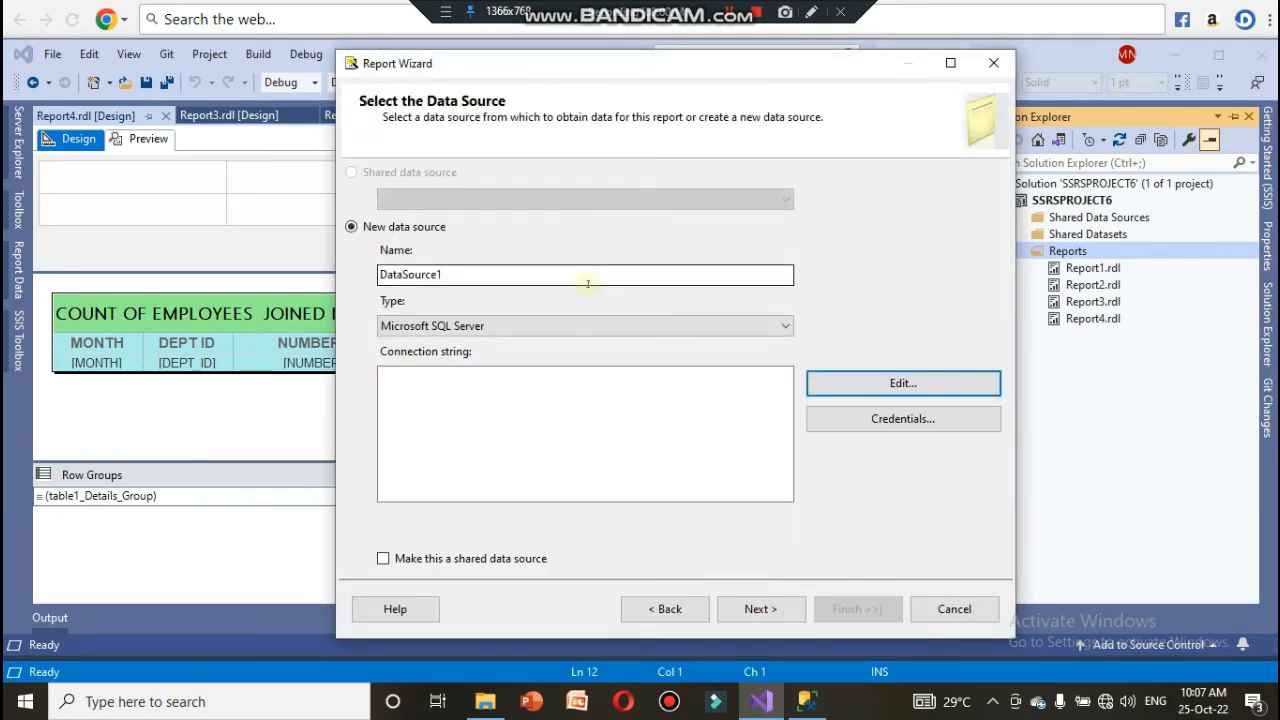
# - Connect the new data source to server "." and the EMPLOYEE INFORMATION database, test the connection, and proceed to the query design
pyautogui.click(845, 380)
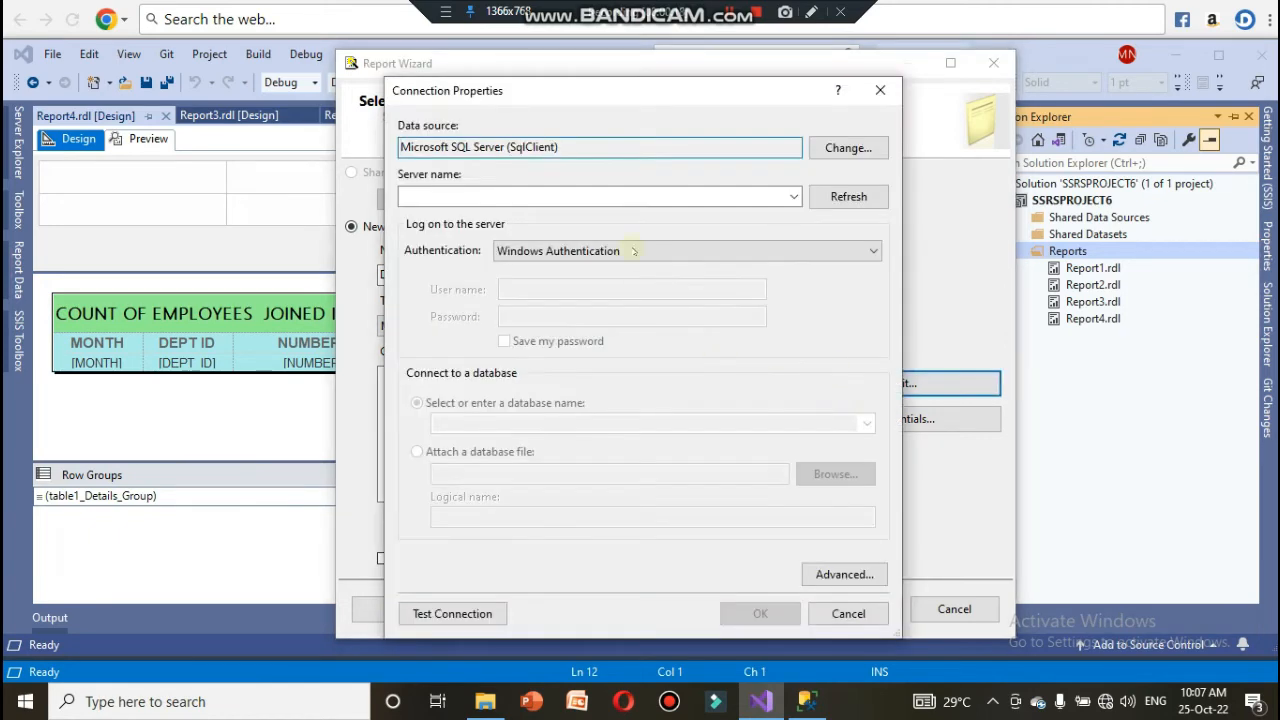
pyautogui.click(651, 196)
pyautogui.write('.')
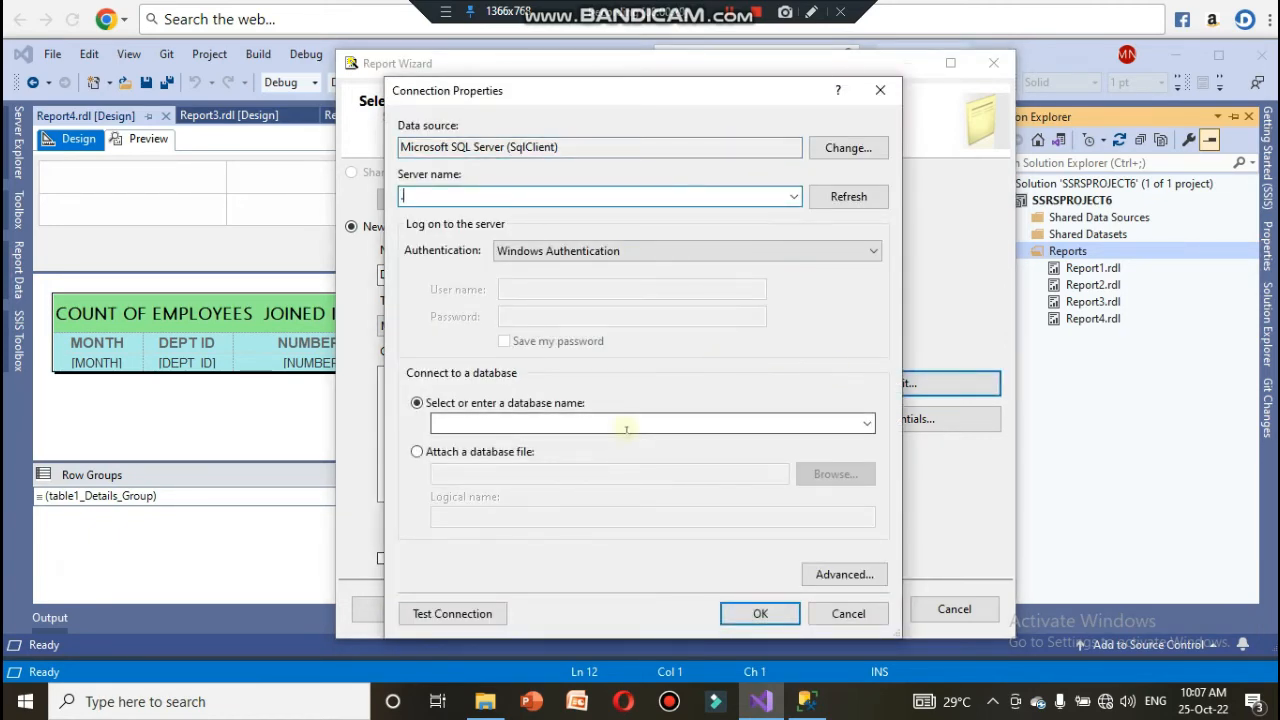
pyautogui.click(866, 424)
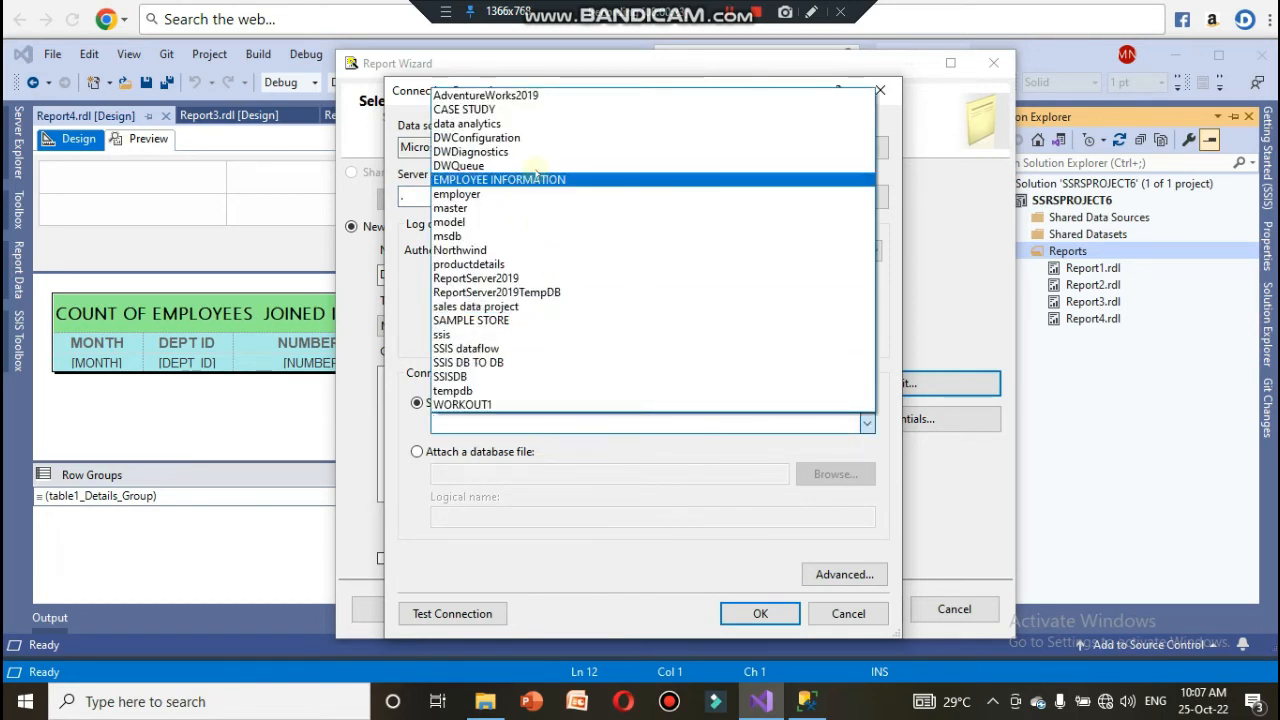
pyautogui.click(537, 179)
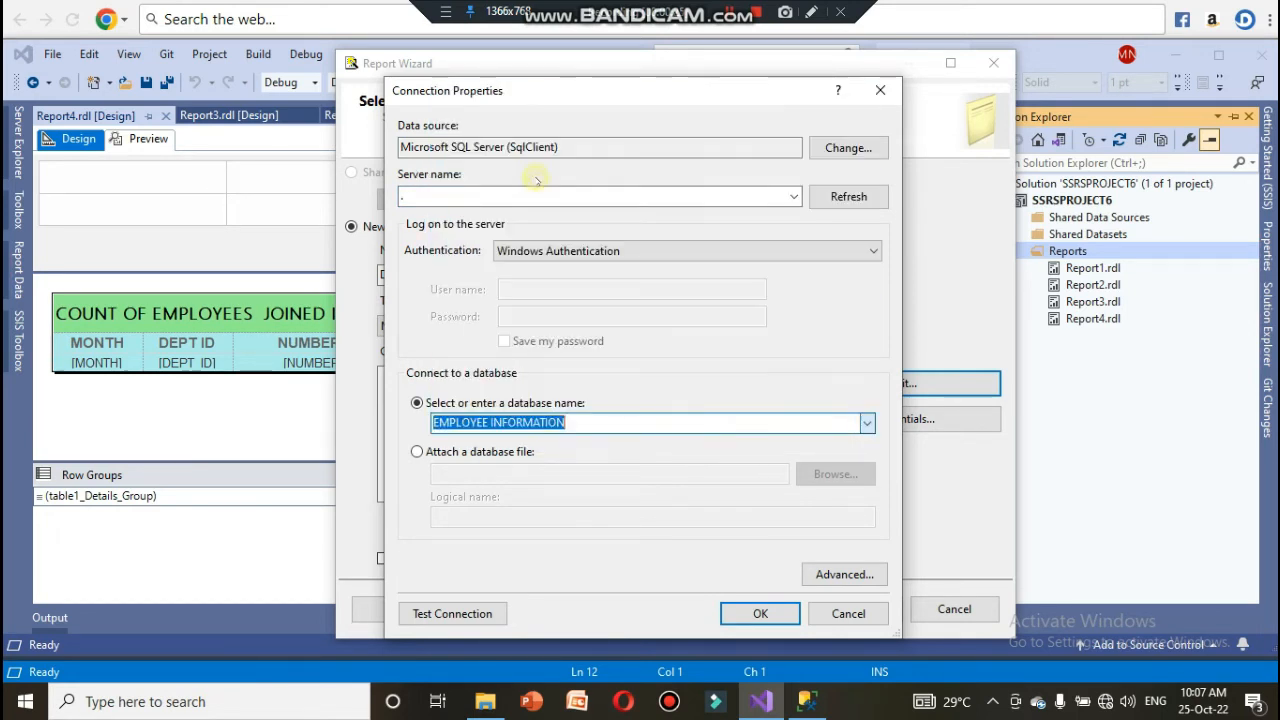
pyautogui.click(468, 616)
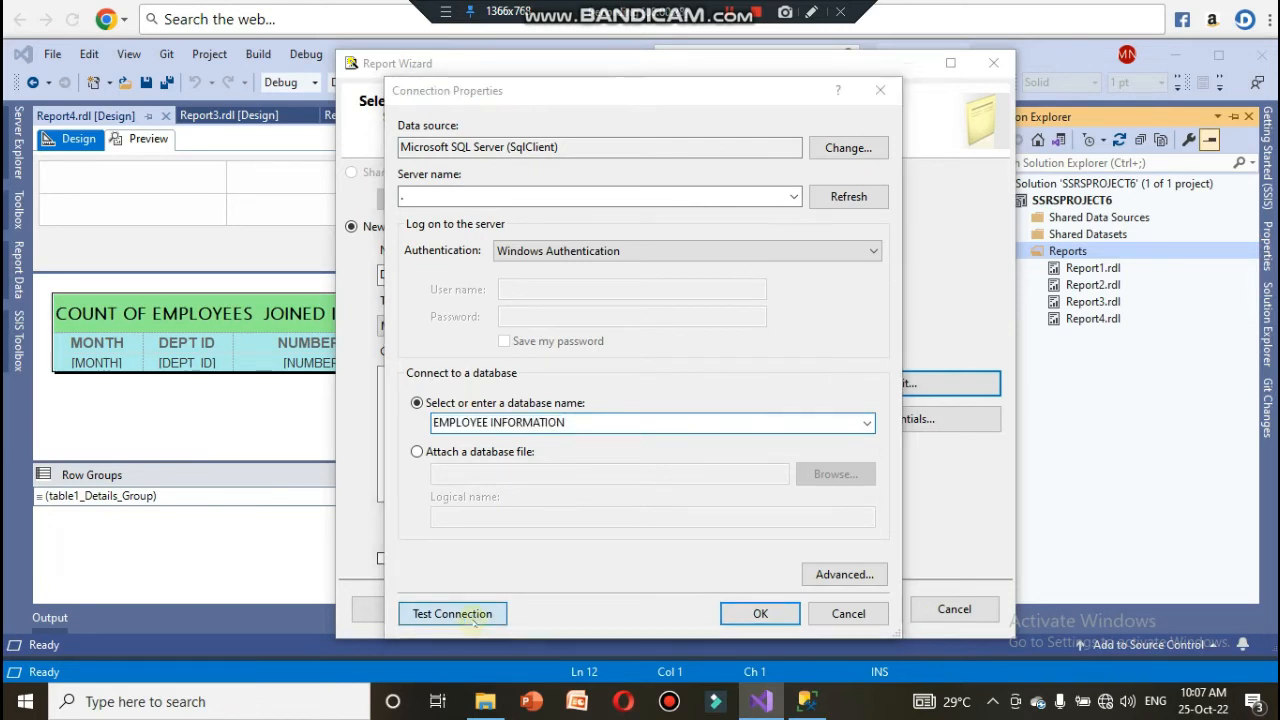
pyautogui.click(695, 438)
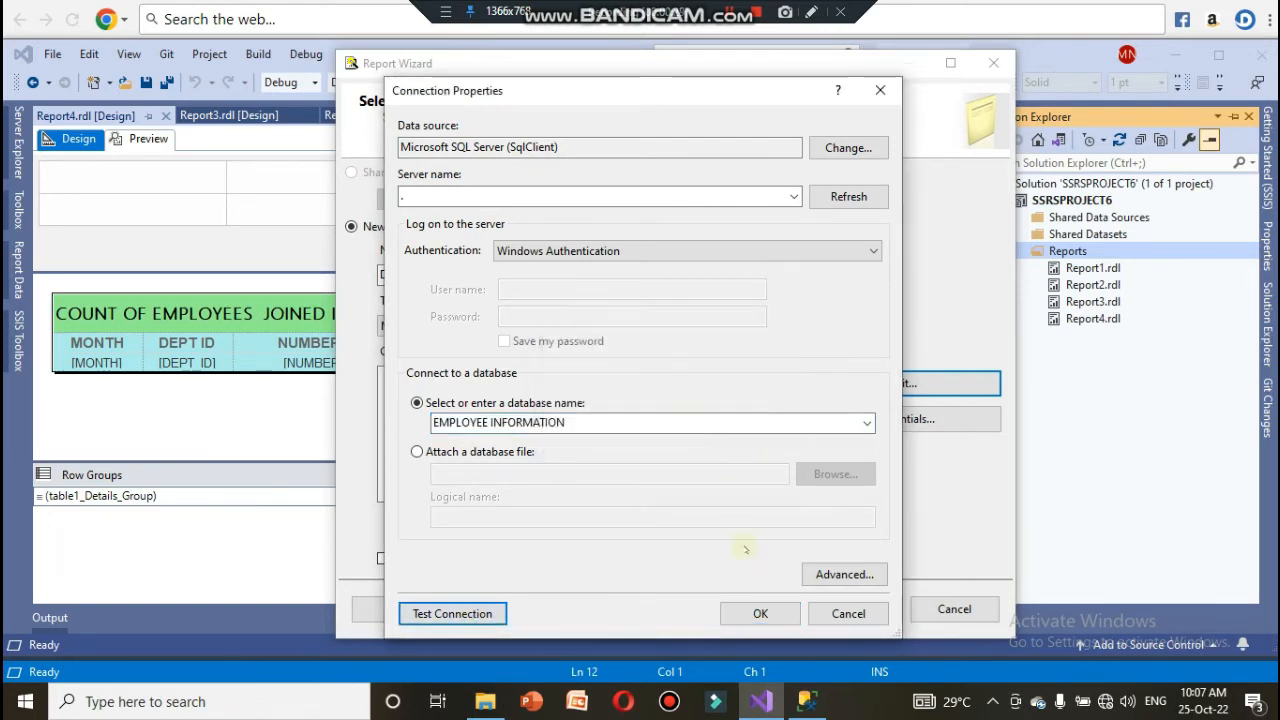
pyautogui.click(760, 613)
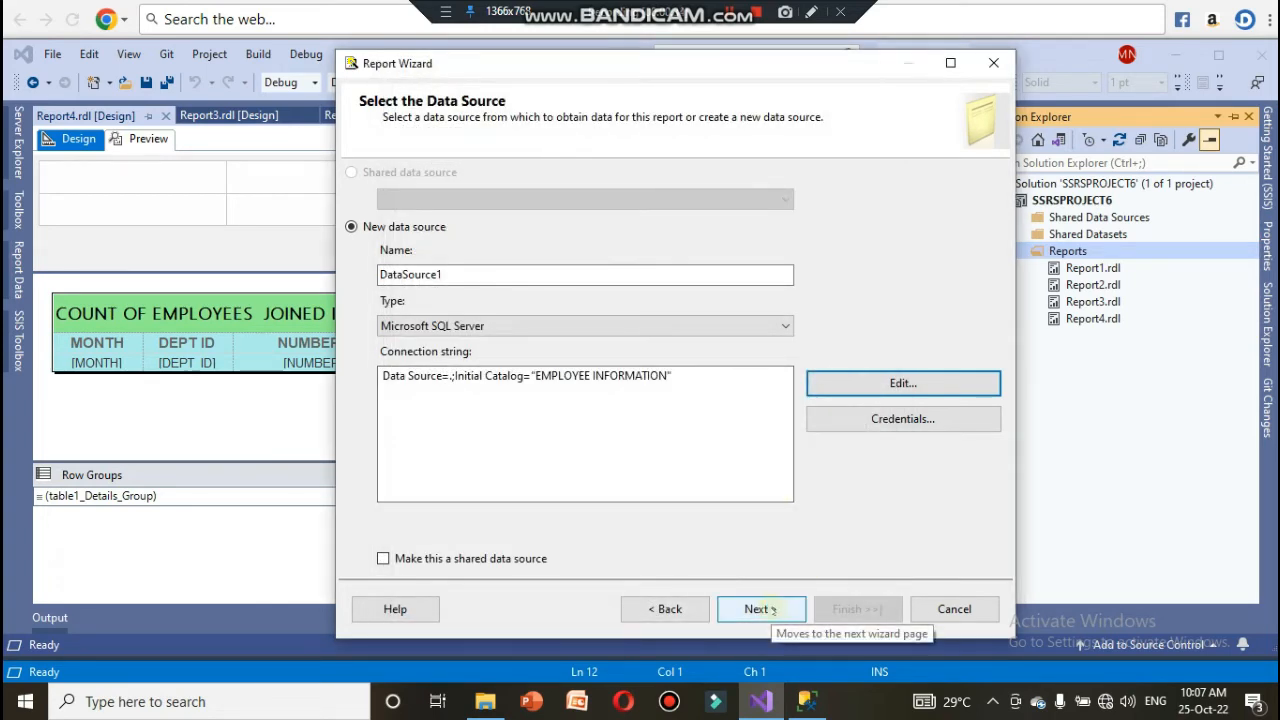
pyautogui.click(760, 610)
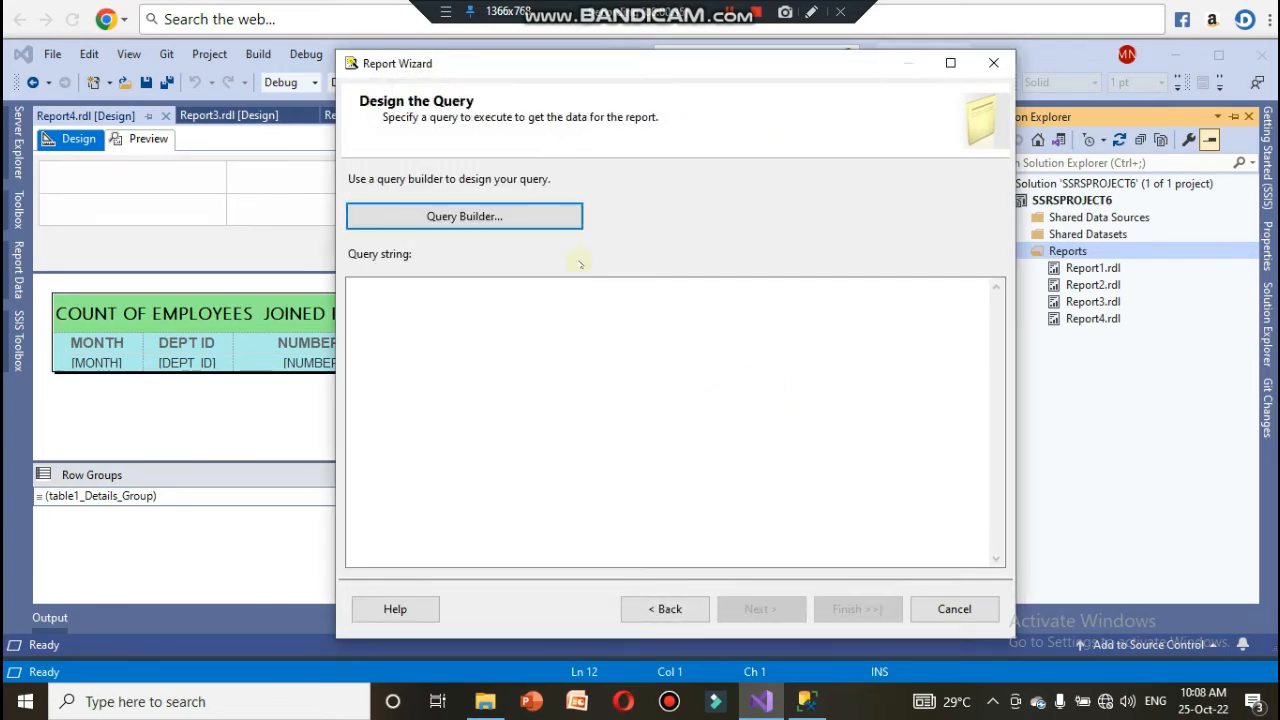
# - Build a query selecting all columns from the EMPLOYEE table and proceed to the report type selection
pyautogui.click(537, 225)
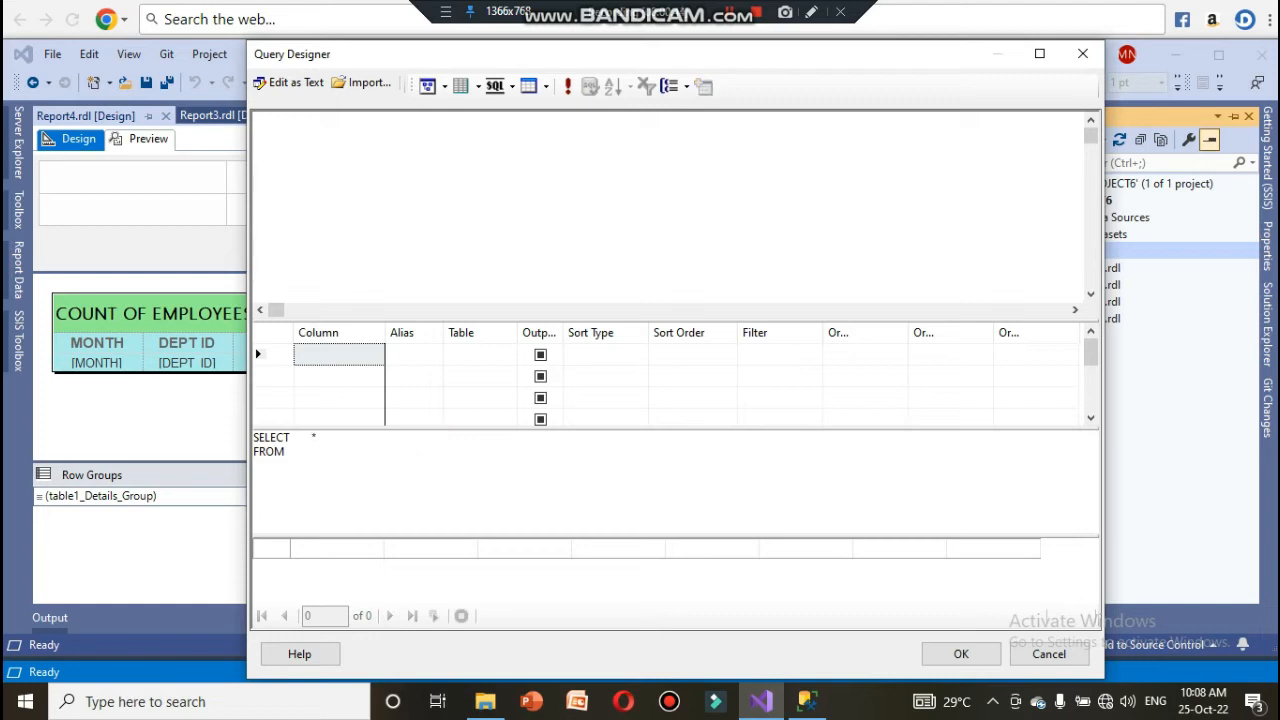
pyautogui.click(342, 465)
pyautogui.write('EMPLOYEE')
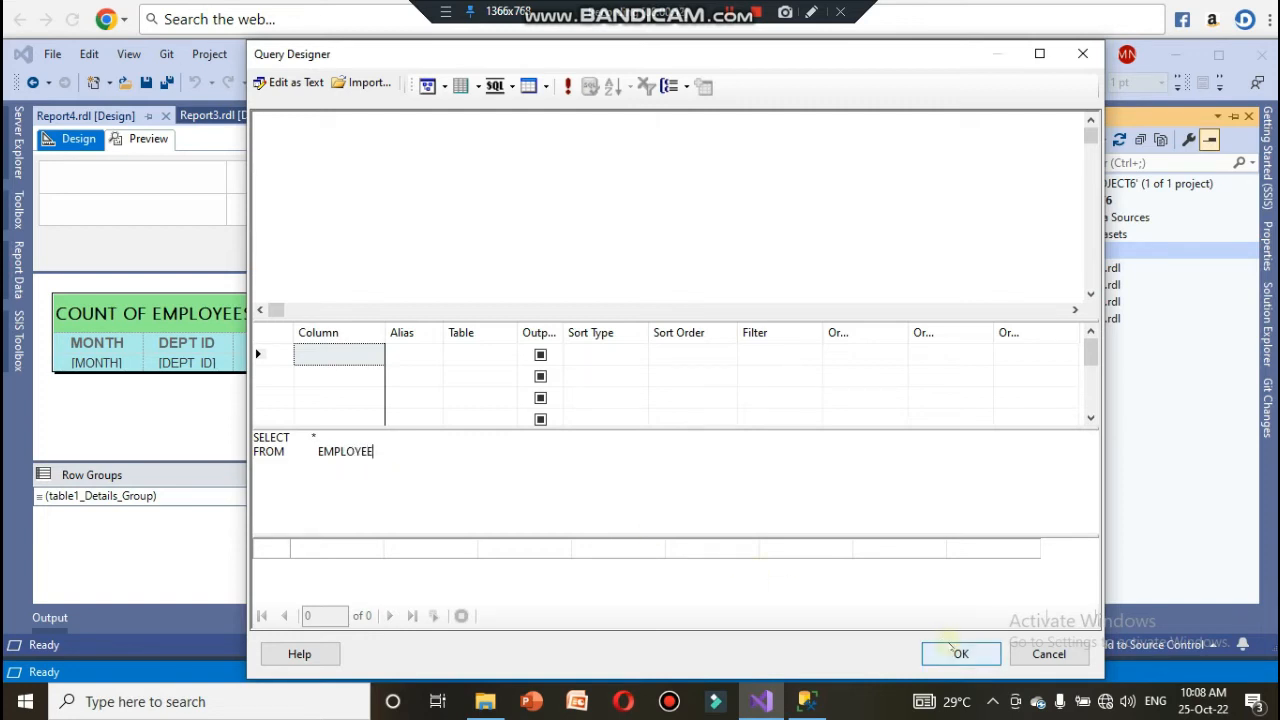
pyautogui.click(950, 648)
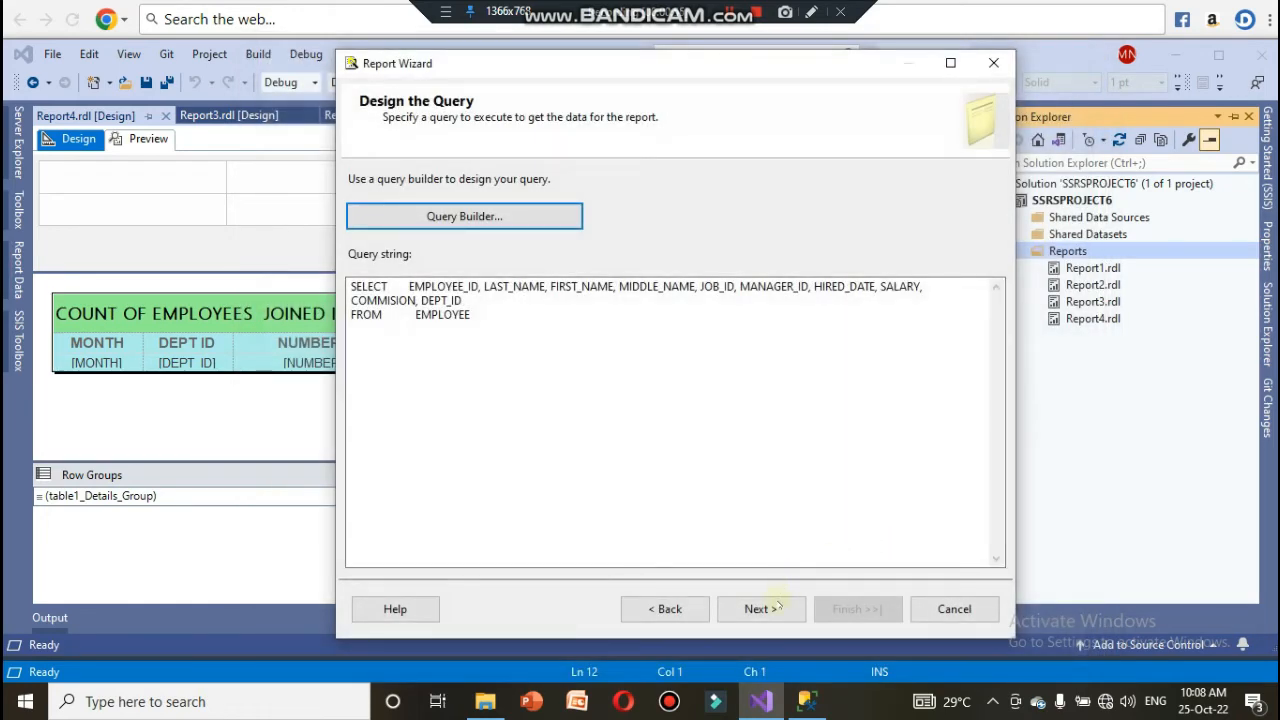
pyautogui.click(762, 608)
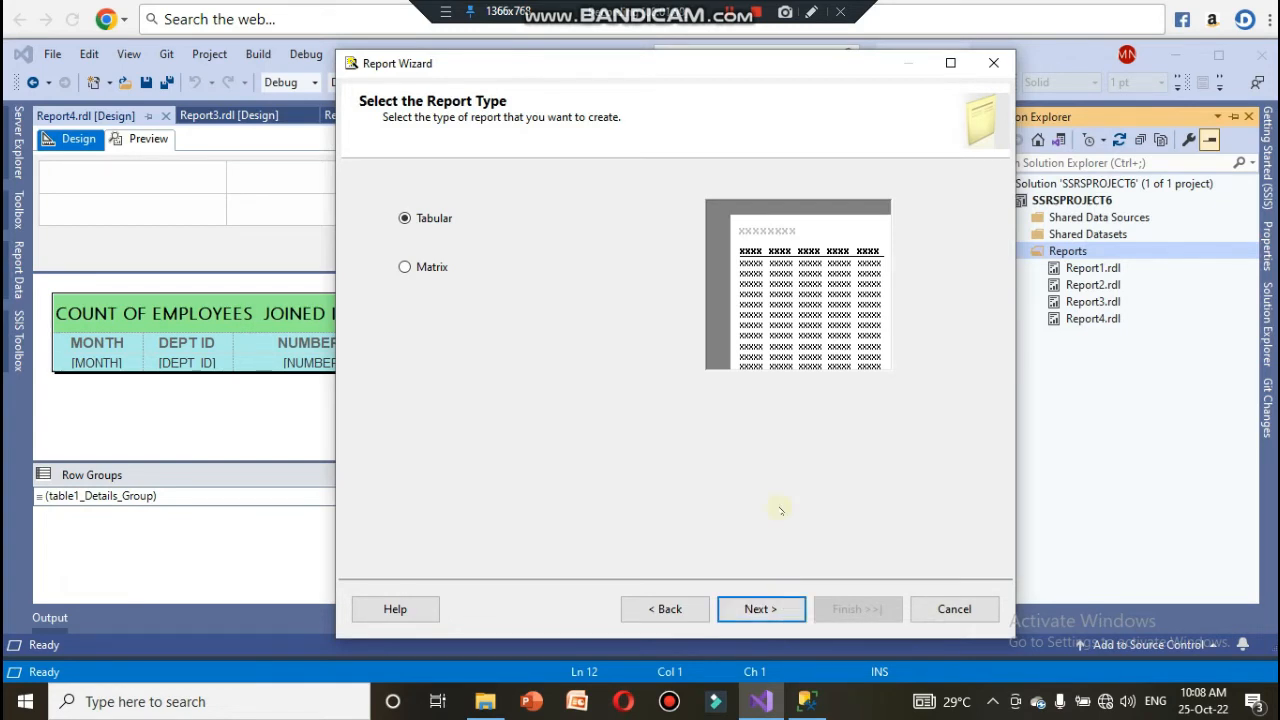
# - Keep the Tabular report type, add all available fields to the details, and finish creating the report
pyautogui.click(763, 606)
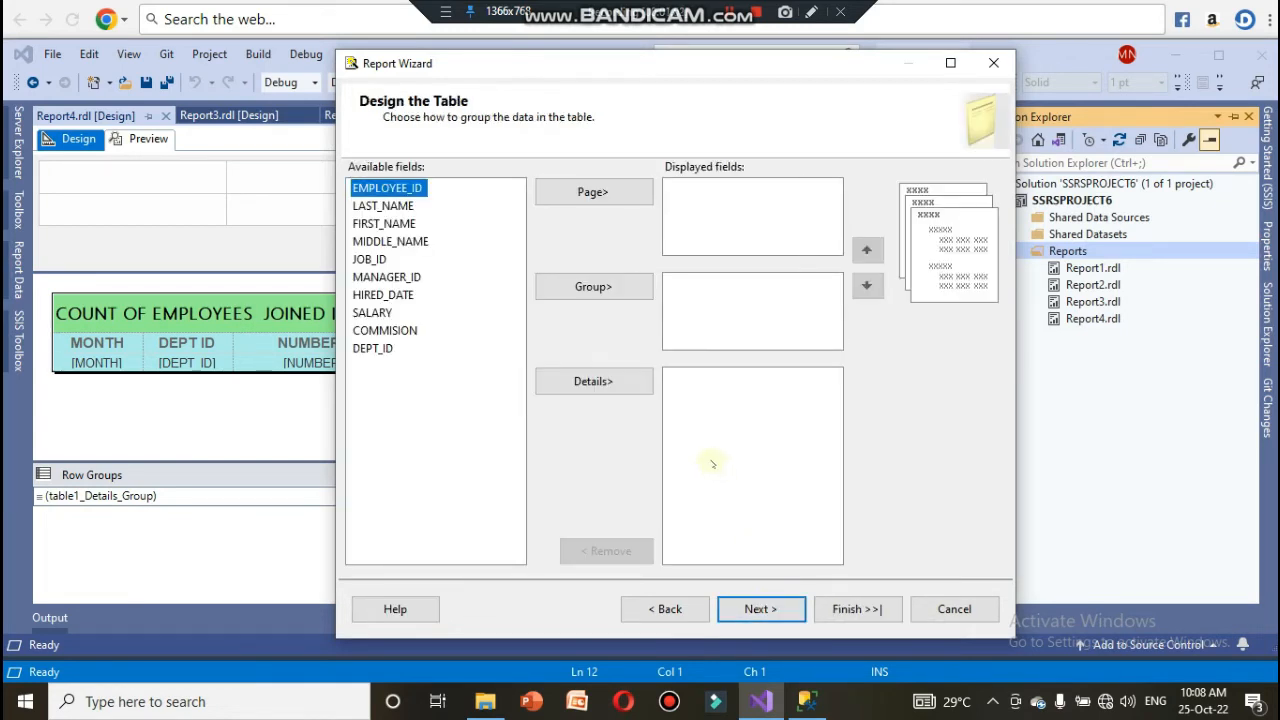
pyautogui.moveTo(403, 398); pyautogui.dragTo(360, 187)
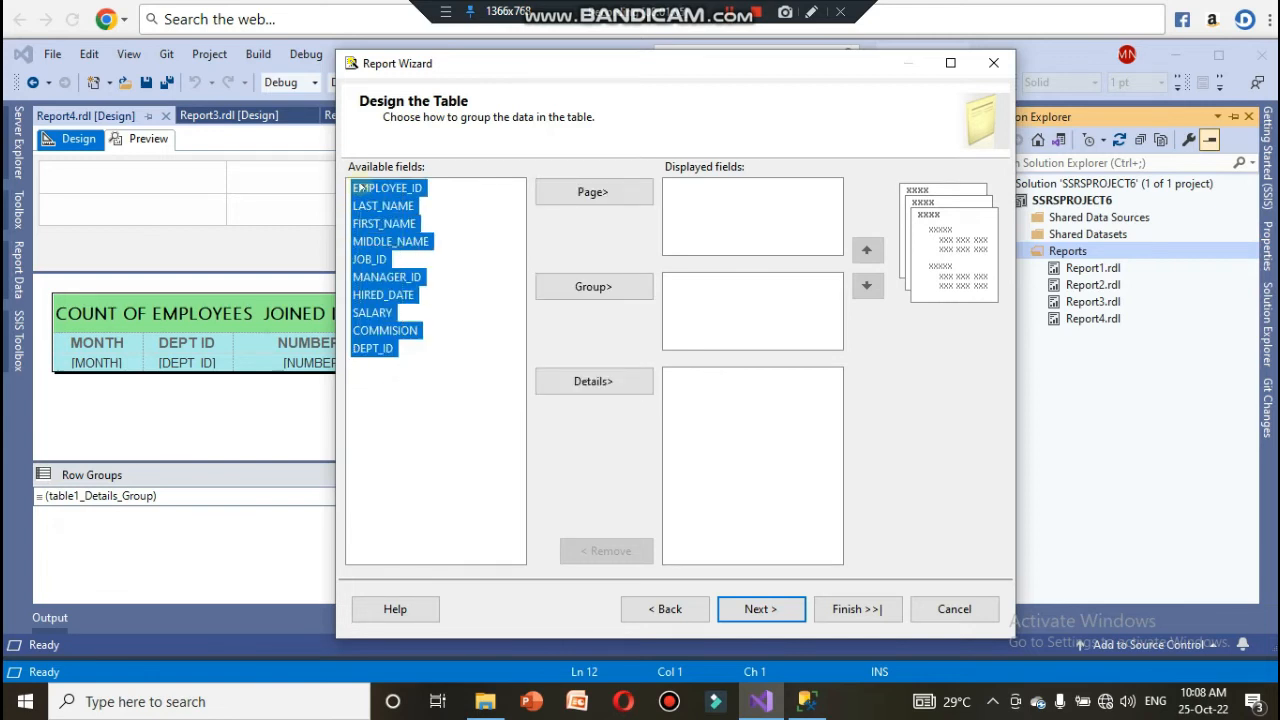
pyautogui.click(590, 381)
pyautogui.click(755, 608)
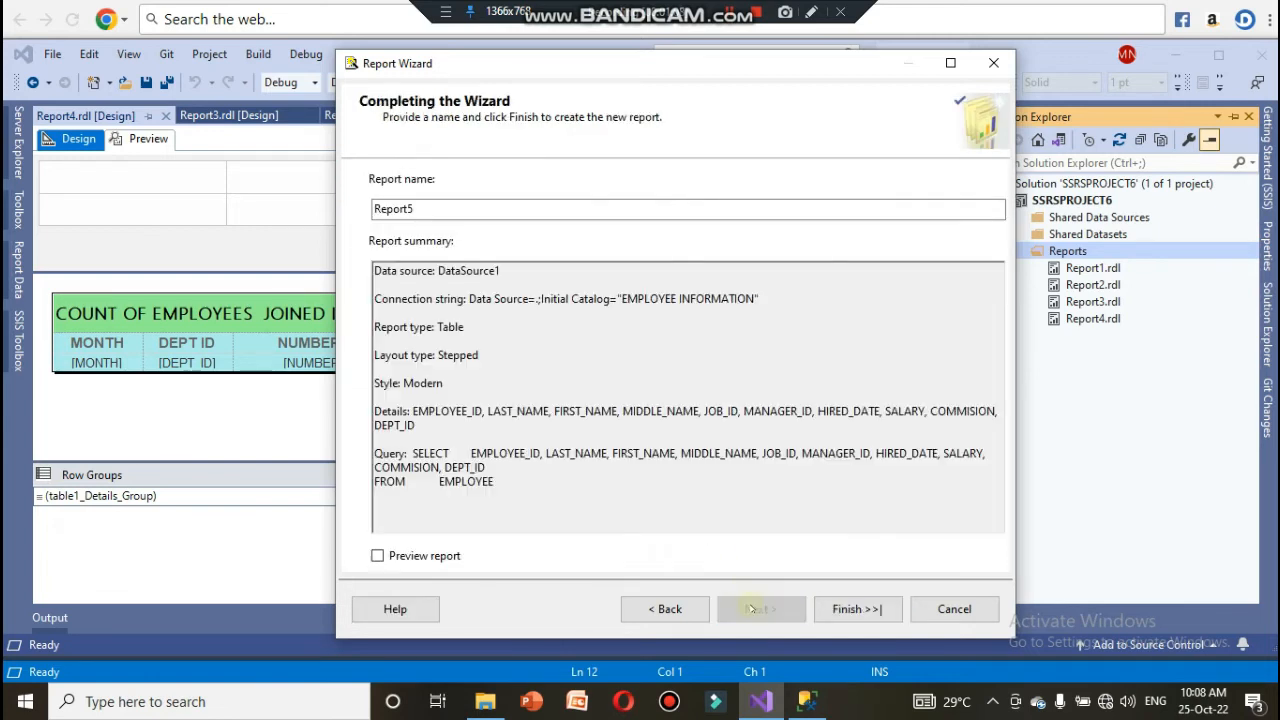
pyautogui.click(871, 609)
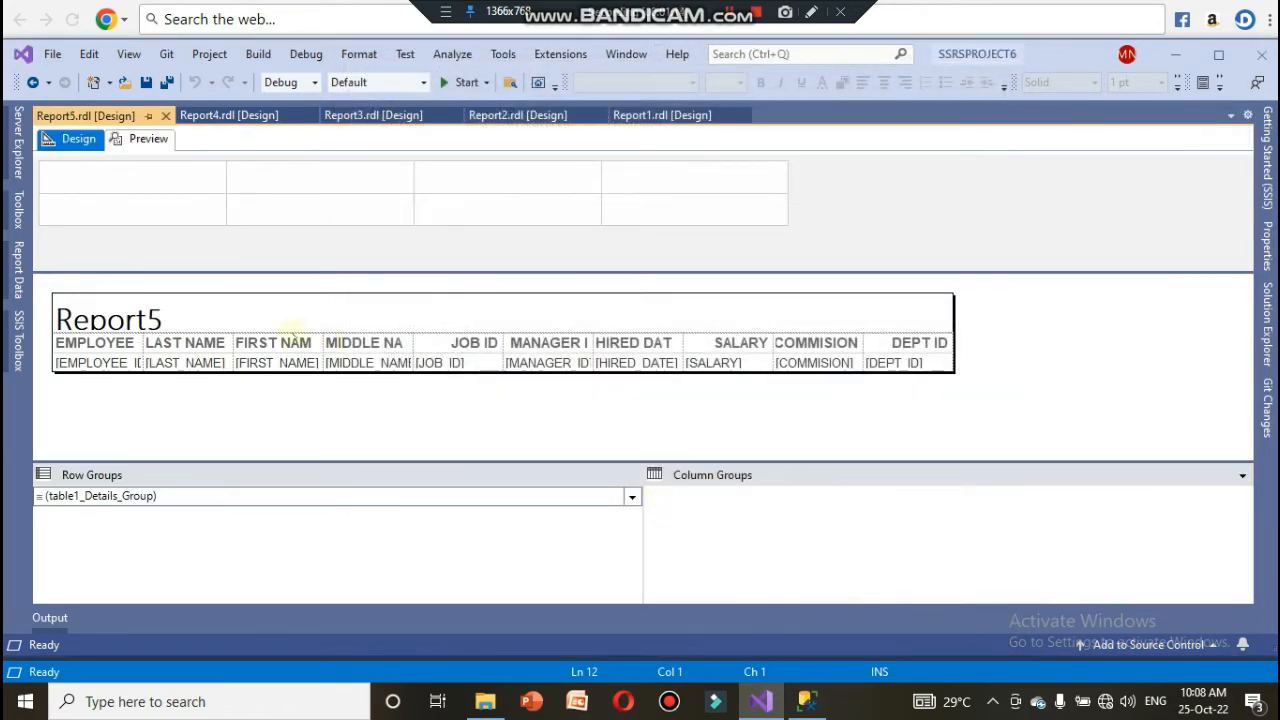
# - Replace the report title text with EMPLOYEE LIST
pyautogui.click(270, 325)
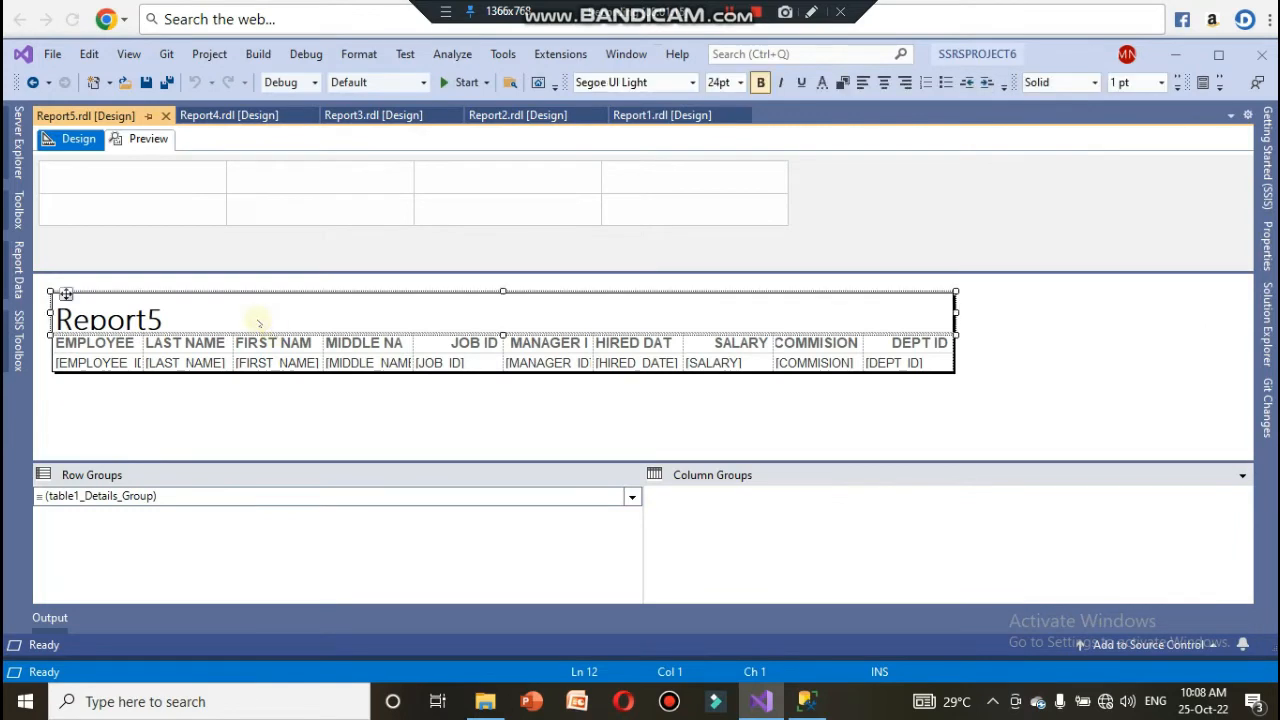
pyautogui.click(201, 318)
pyautogui.moveTo(194, 316); pyautogui.dragTo(53, 318)
pyautogui.write('EM')
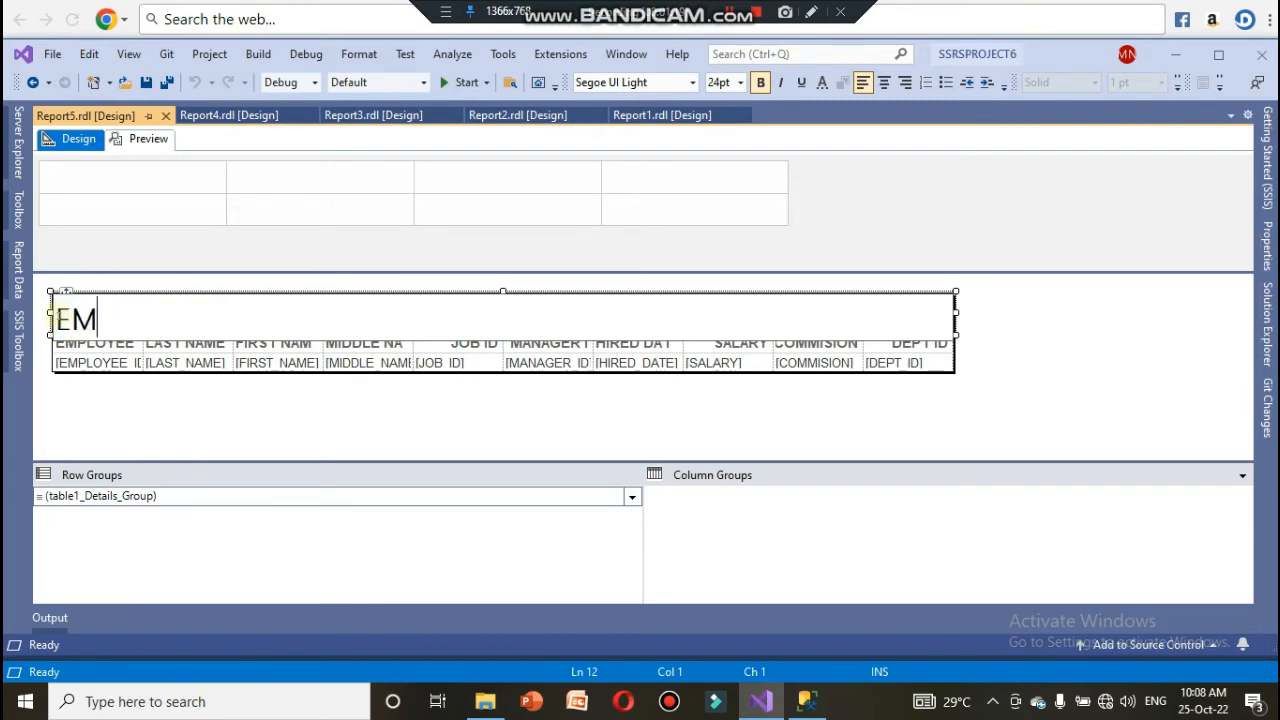
pyautogui.write('PLOYEE')
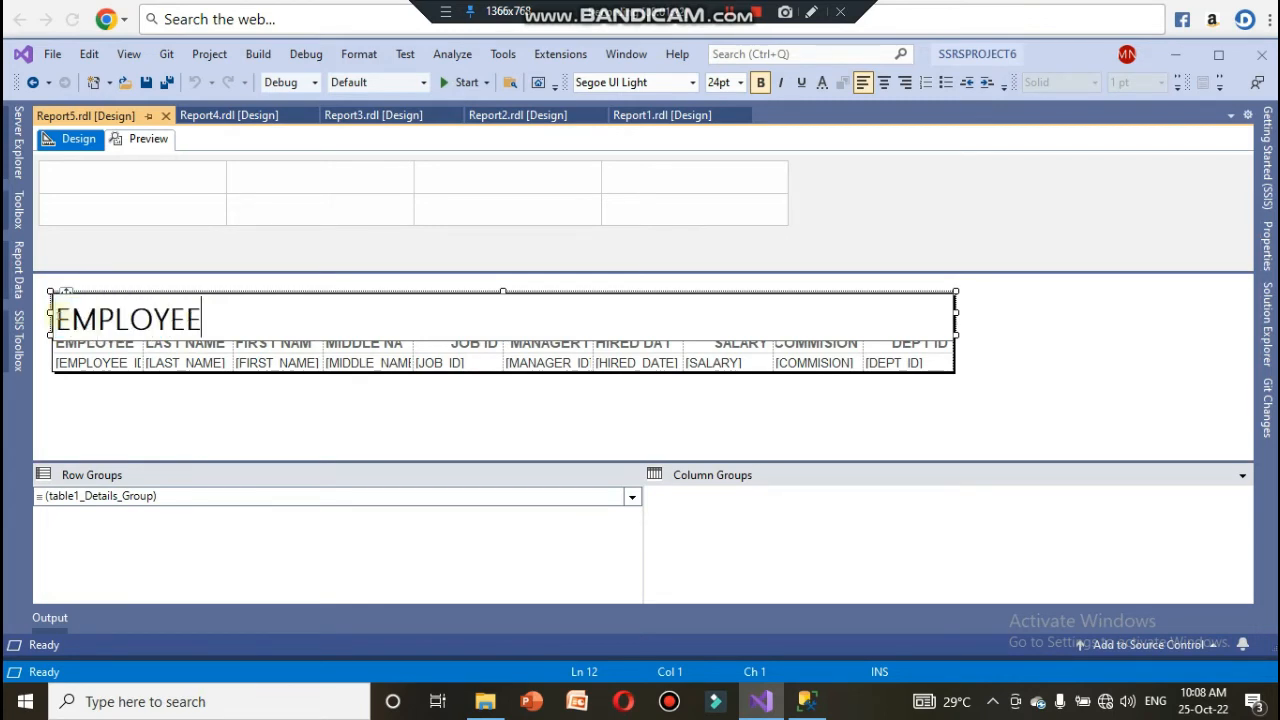
pyautogui.write(' LIST')
pyautogui.click(168, 364)
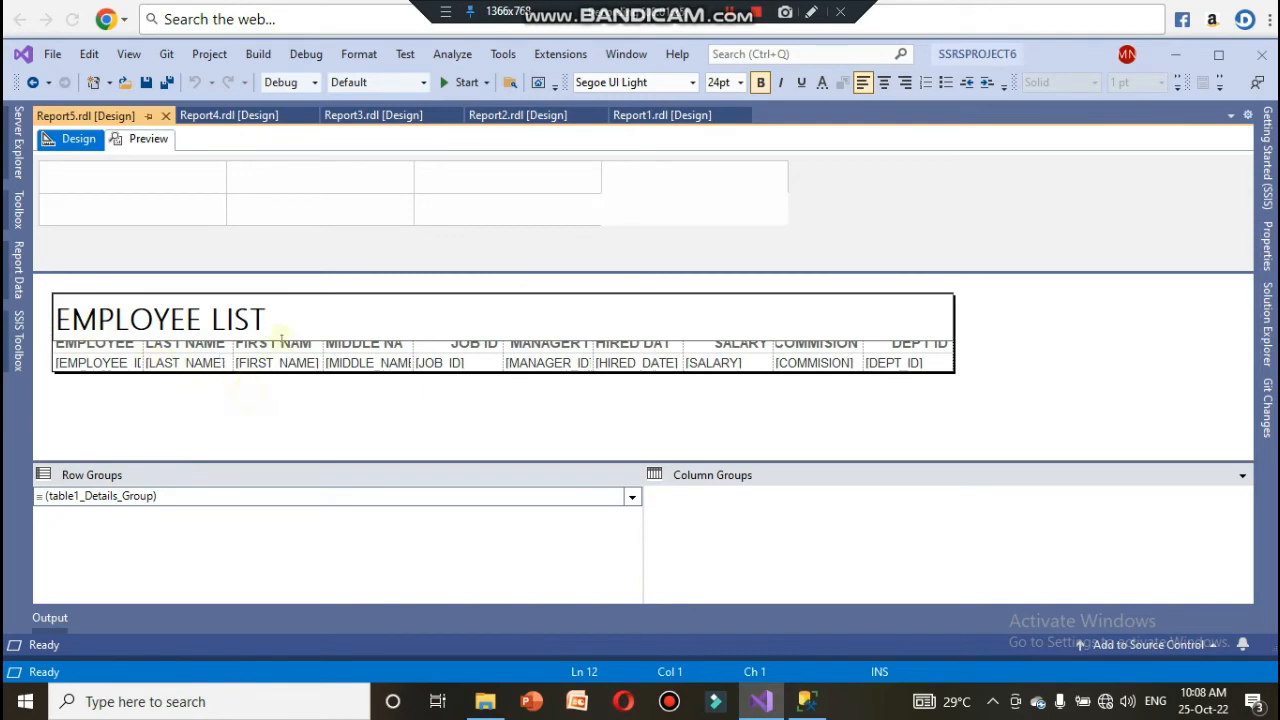
# - Set the title text box's horizontal alignment to Center and its vertical alignment to Middle
pyautogui.click(317, 314)
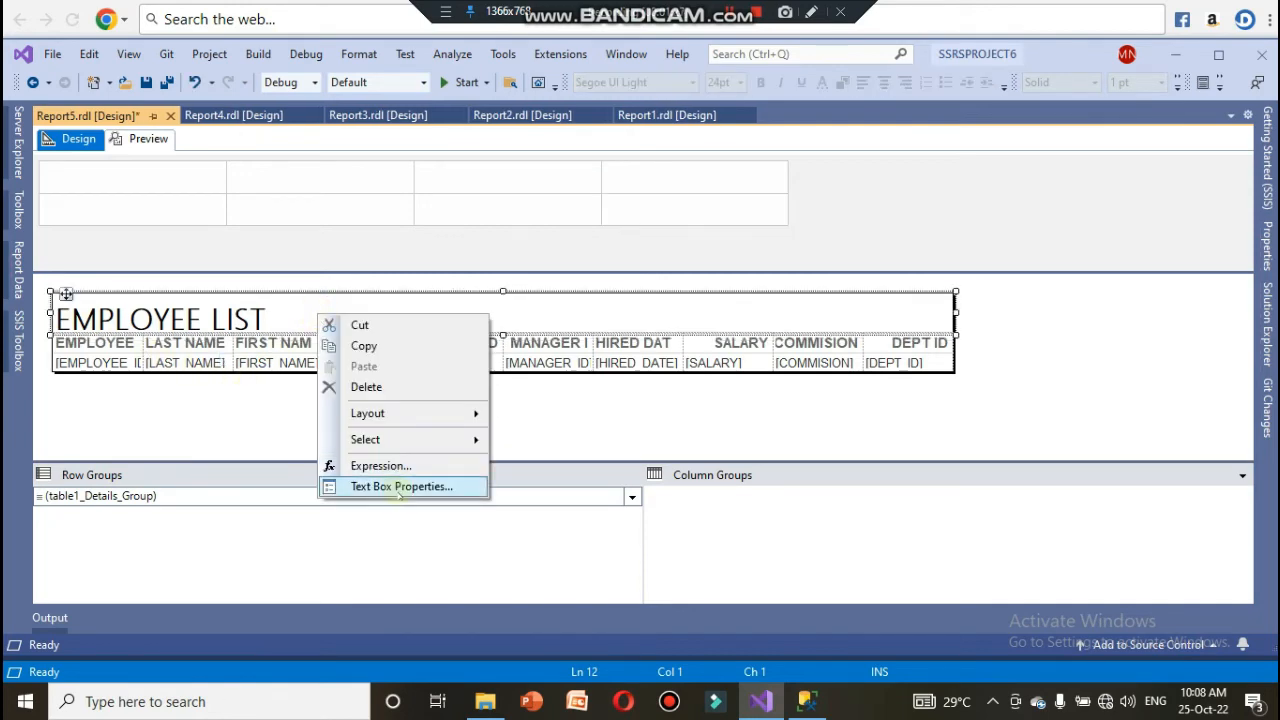
pyautogui.click(398, 487)
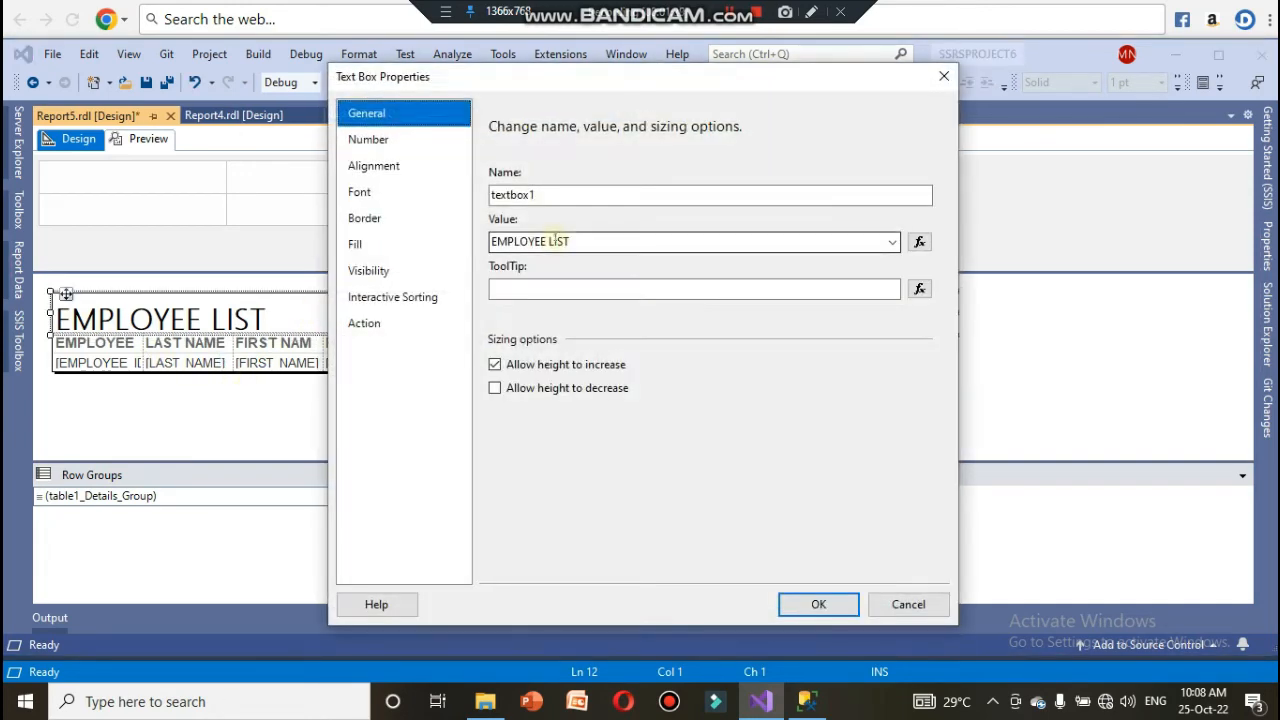
pyautogui.click(376, 177)
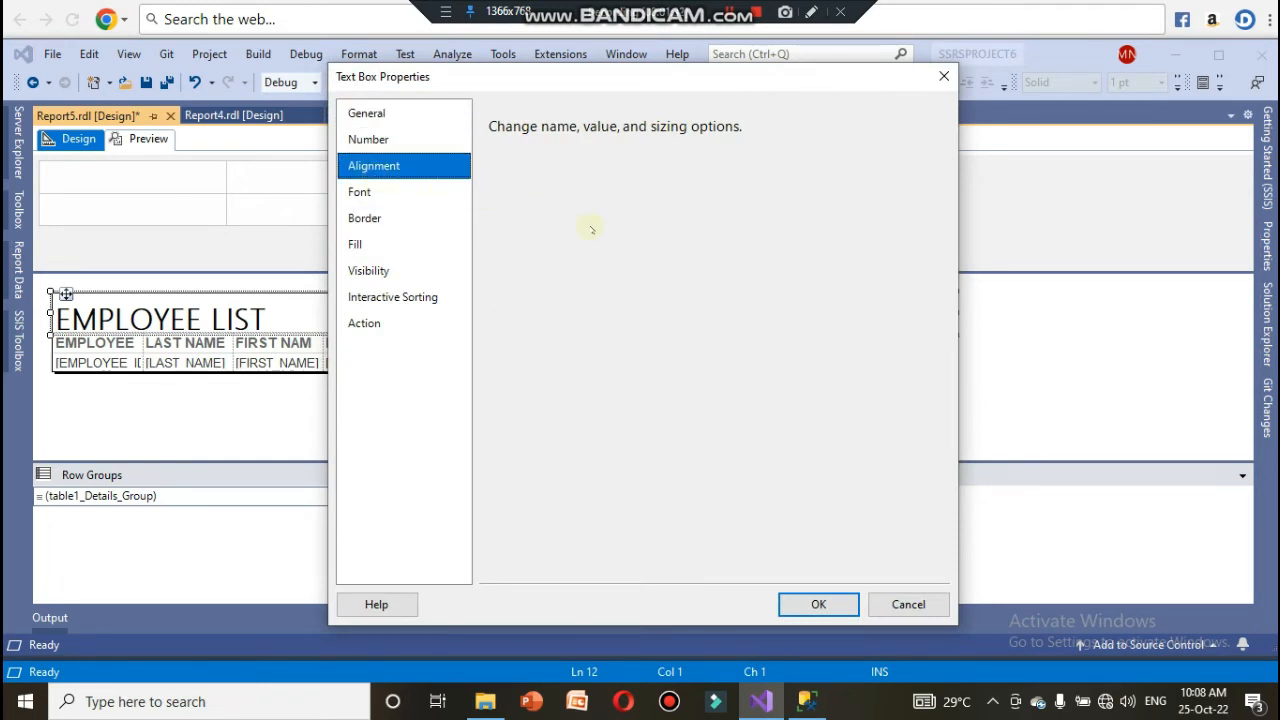
pyautogui.click(628, 254)
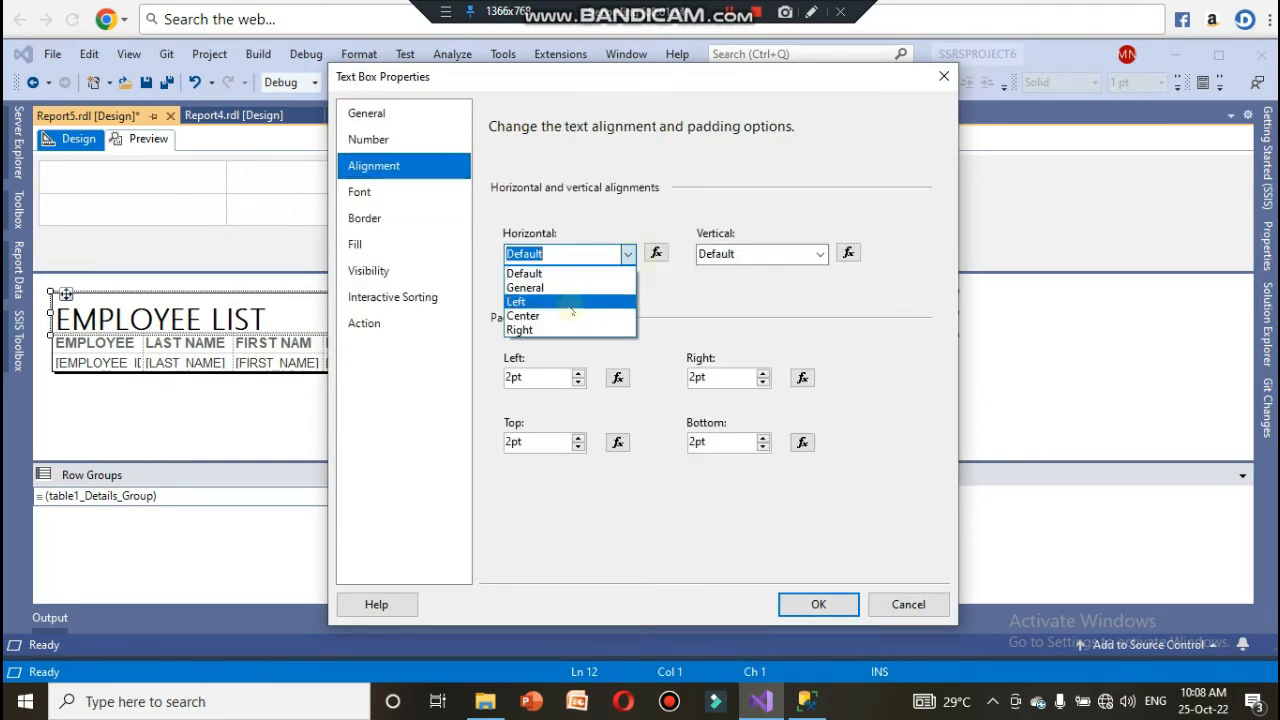
pyautogui.click(571, 314)
pyautogui.click(820, 254)
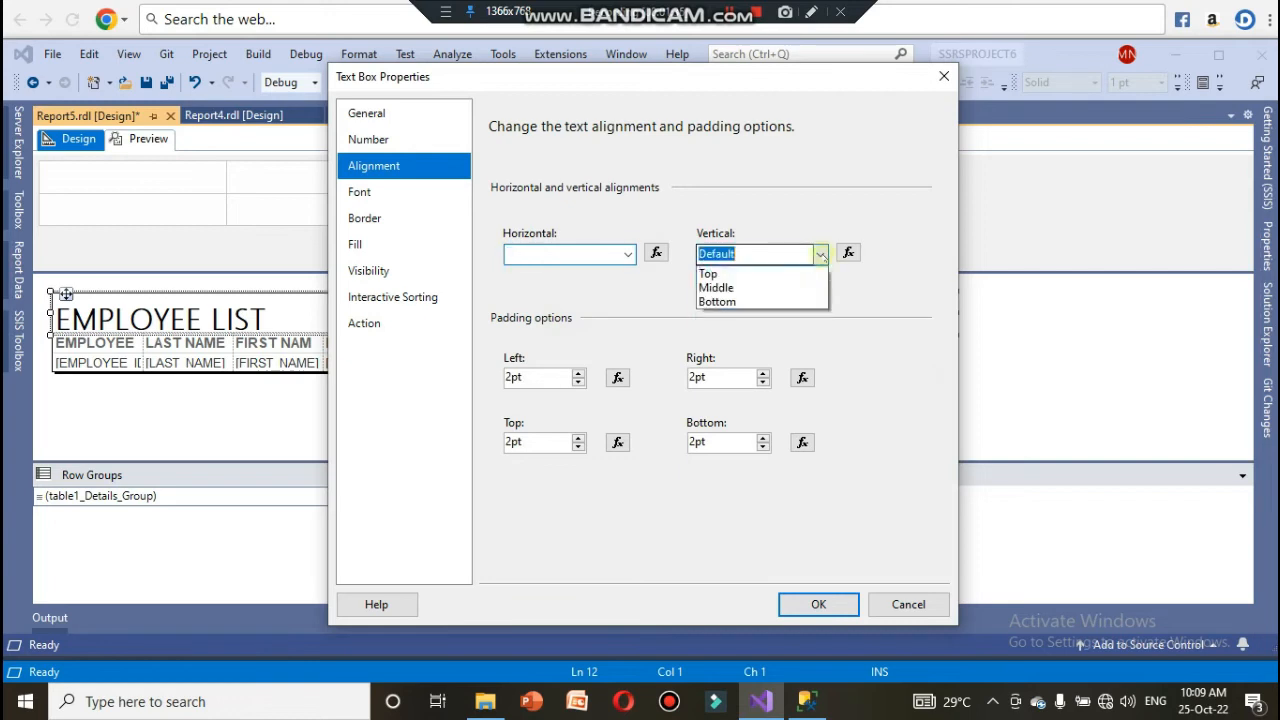
pyautogui.click(760, 301)
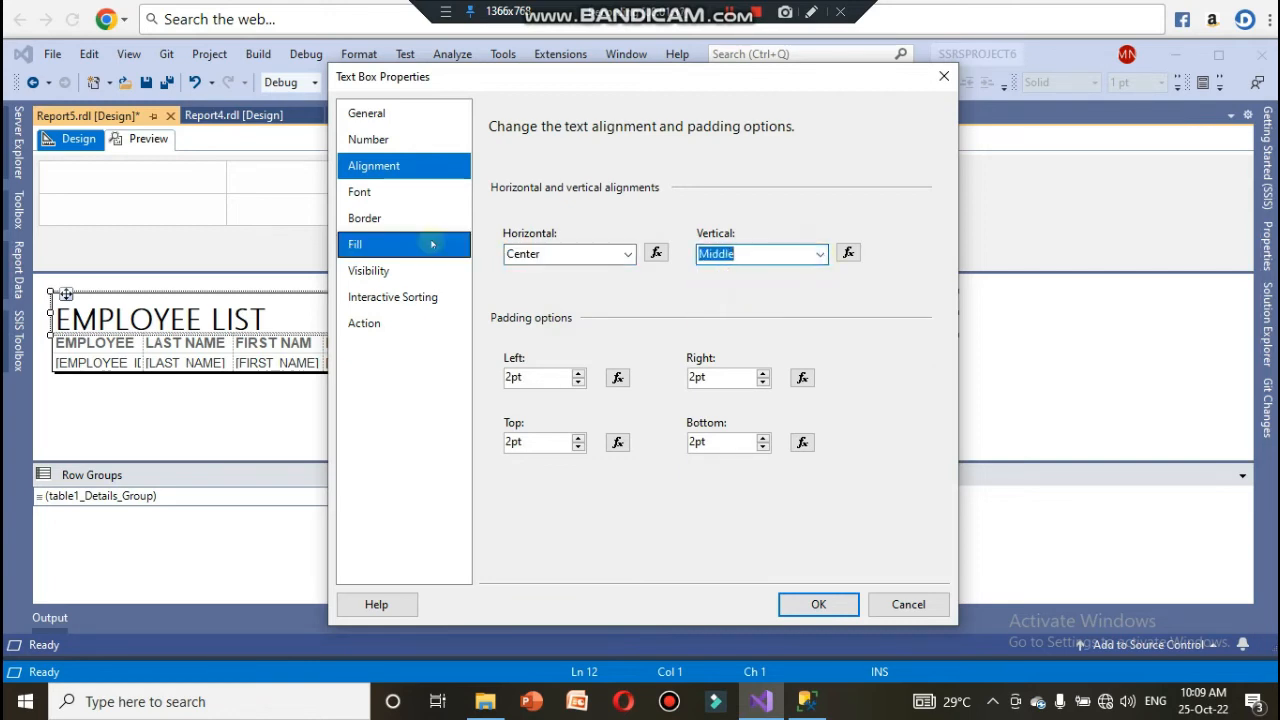
# - Set the title's font size to 14pt and its fill color to Light Green, and apply the text box properties
pyautogui.click(411, 191)
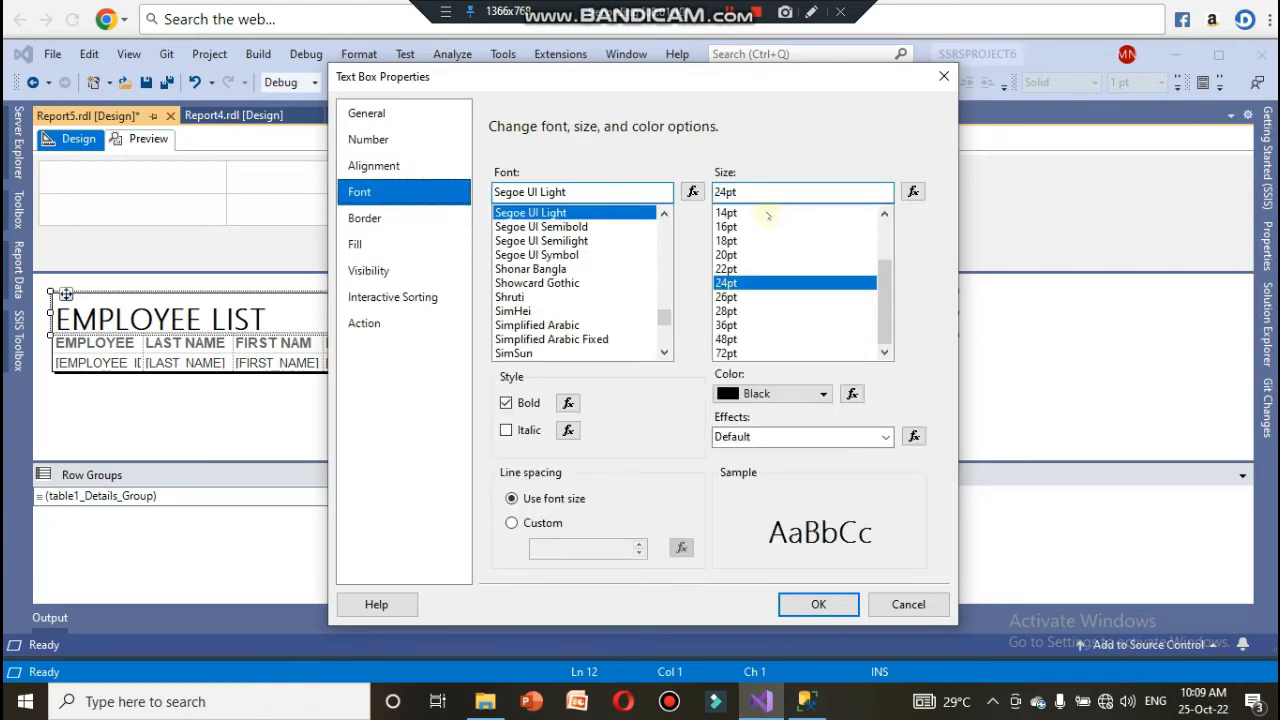
pyautogui.click(768, 213)
pyautogui.click(412, 244)
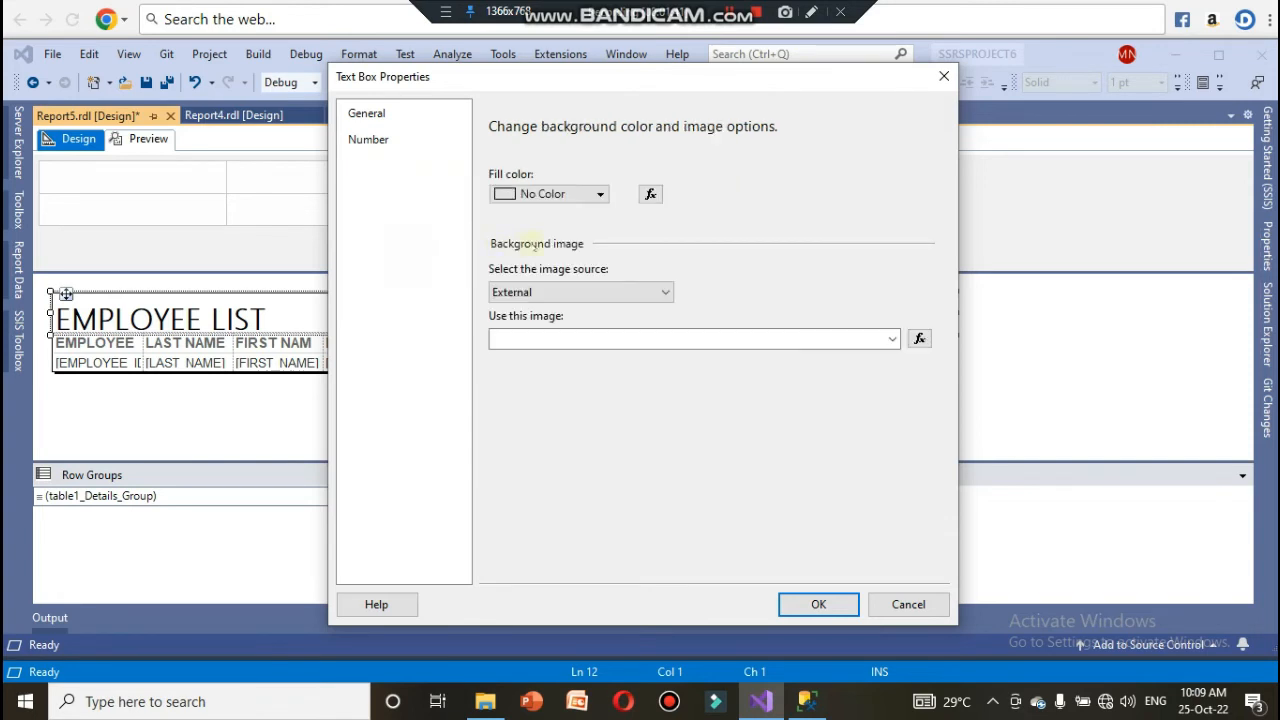
pyautogui.click(586, 193)
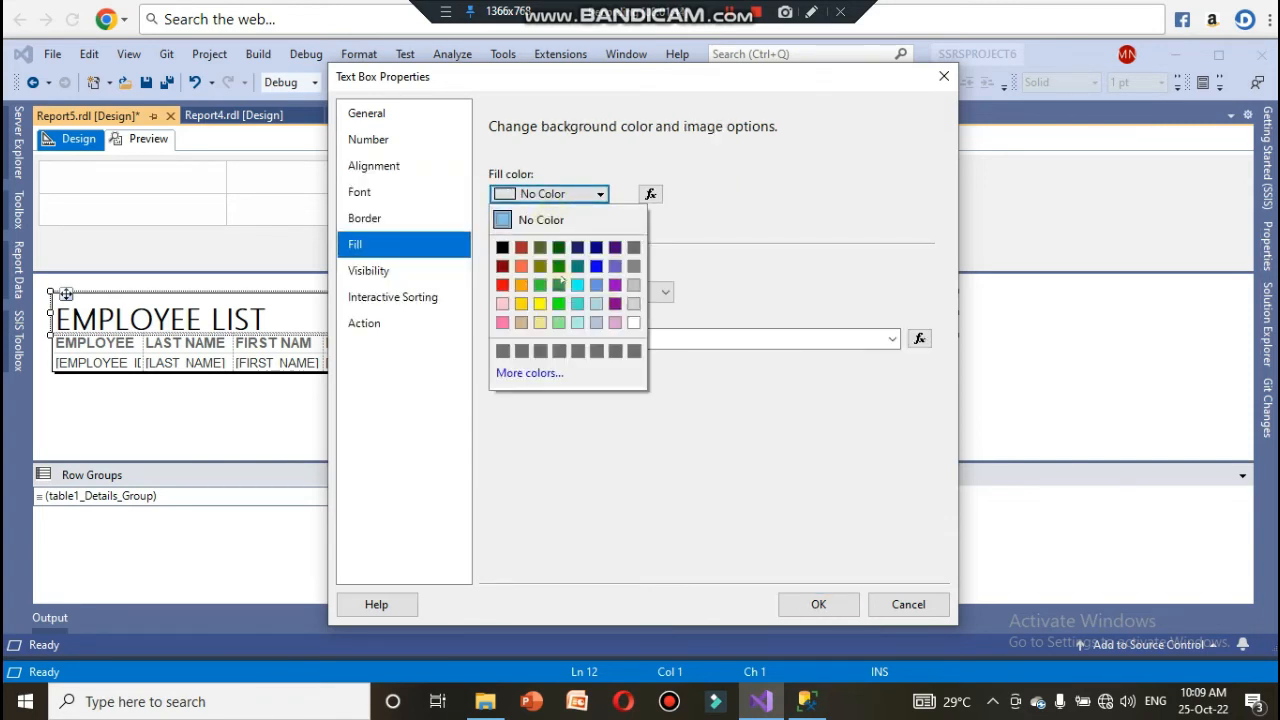
pyautogui.click(558, 322)
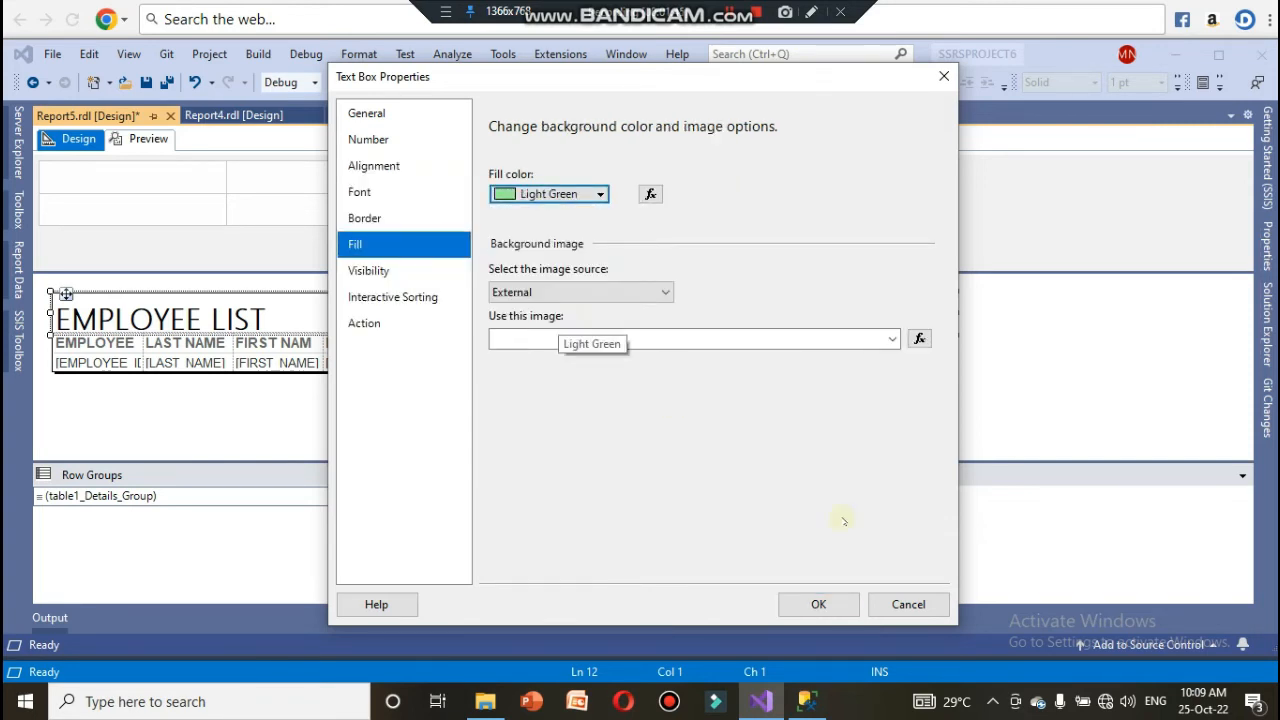
pyautogui.click(818, 604)
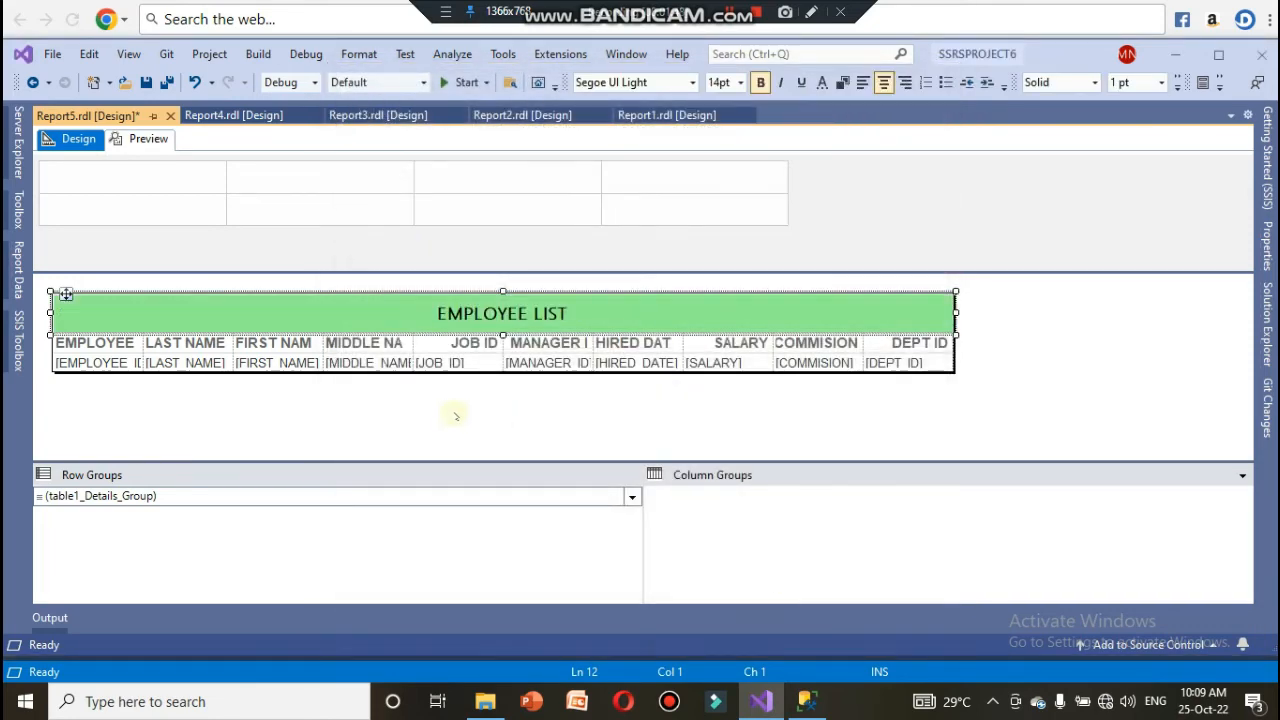
# - Widen the EMPLOYEE ID, FIRST NAME, MIDDLE NAME, MANAGER ID and HIRED DATE columns, and stretch the title box to the table's full width
pyautogui.click(116, 343)
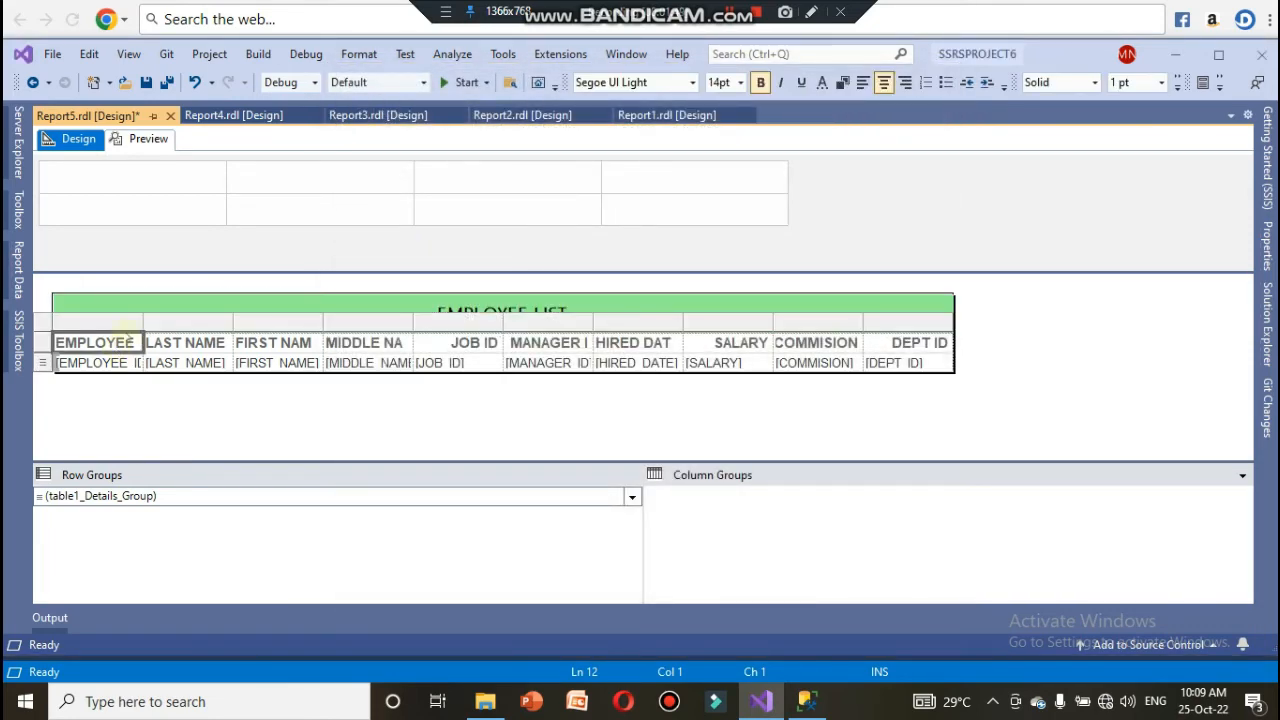
pyautogui.moveTo(143, 323); pyautogui.dragTo(172, 323)
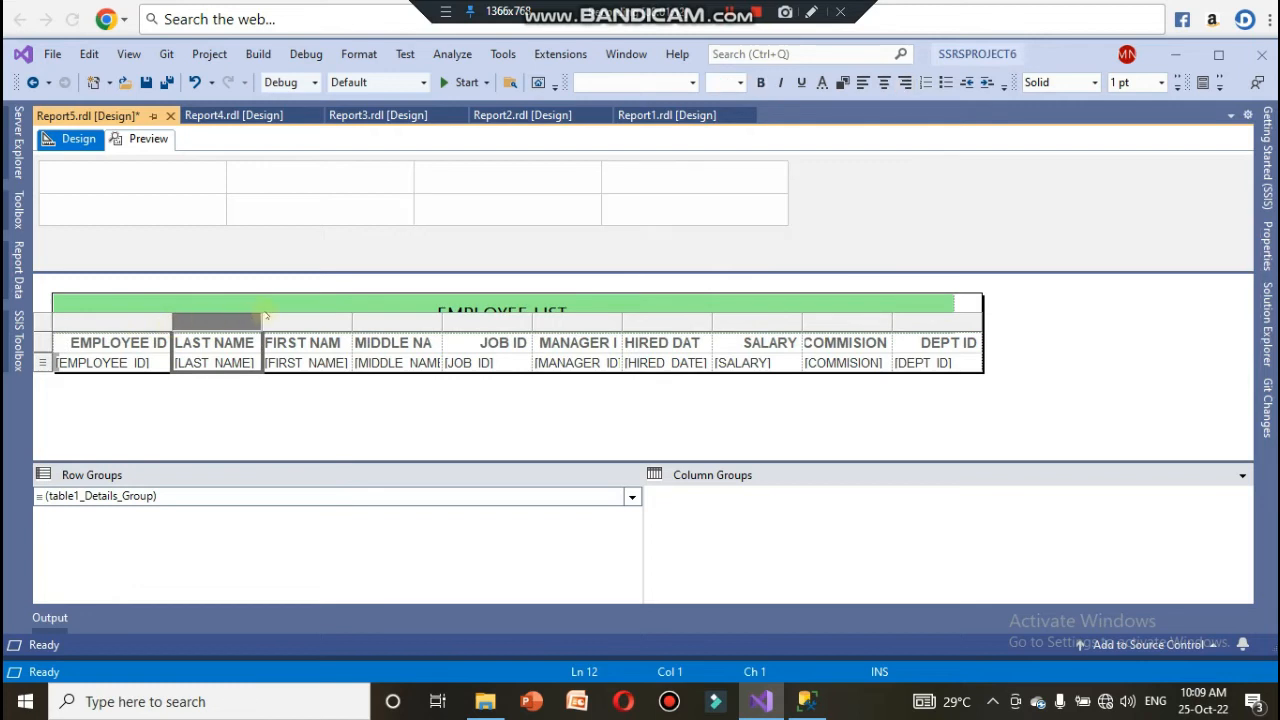
pyautogui.moveTo(353, 321); pyautogui.dragTo(392, 321)
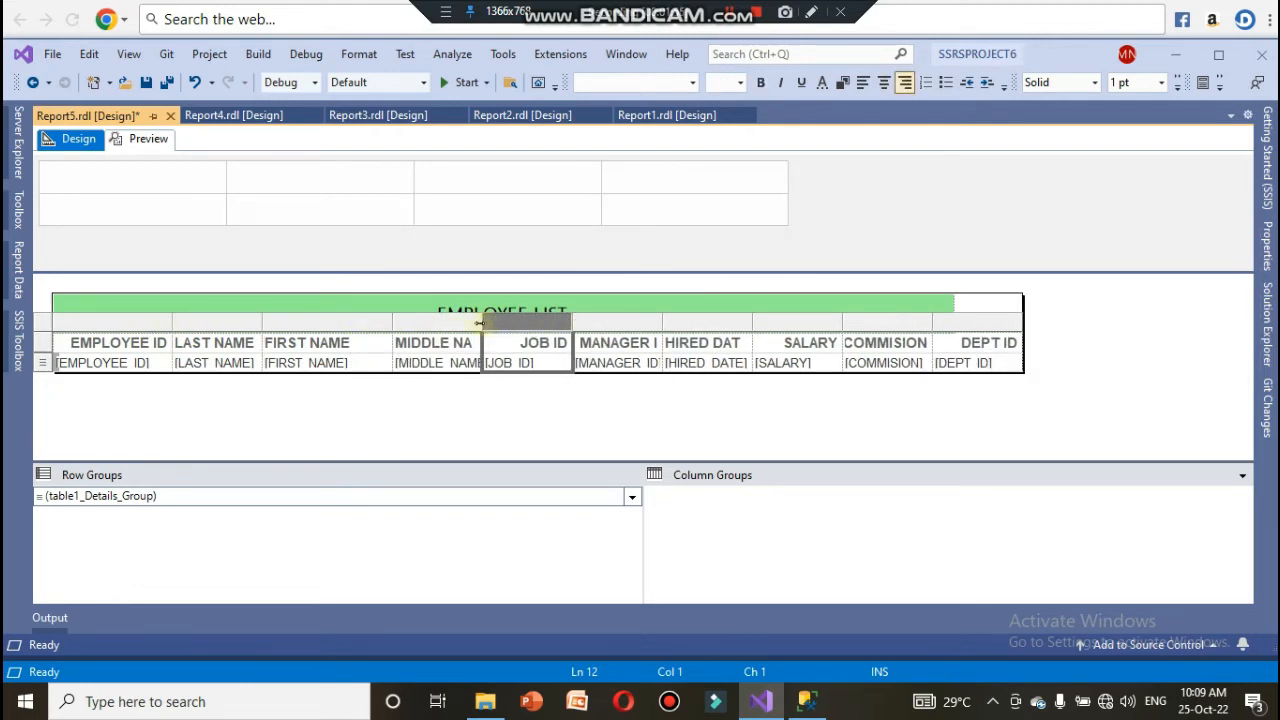
pyautogui.moveTo(483, 322); pyautogui.dragTo(503, 322)
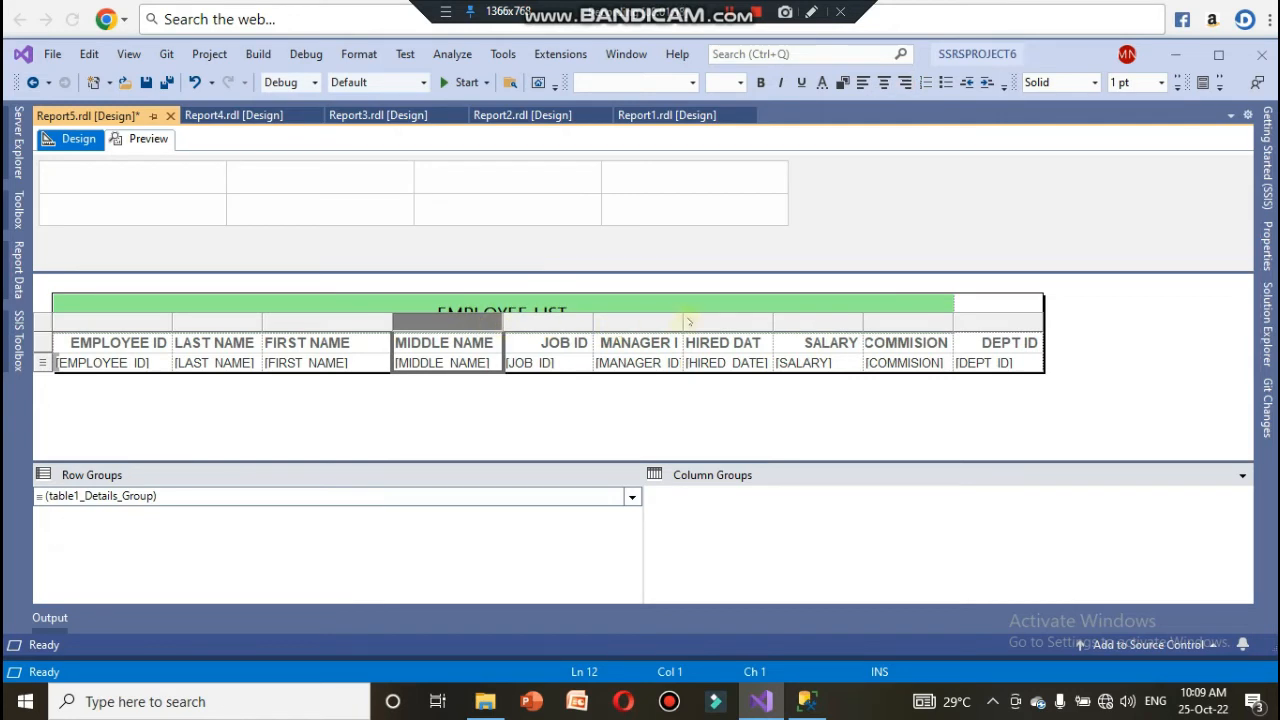
pyautogui.moveTo(683, 319); pyautogui.dragTo(695, 320)
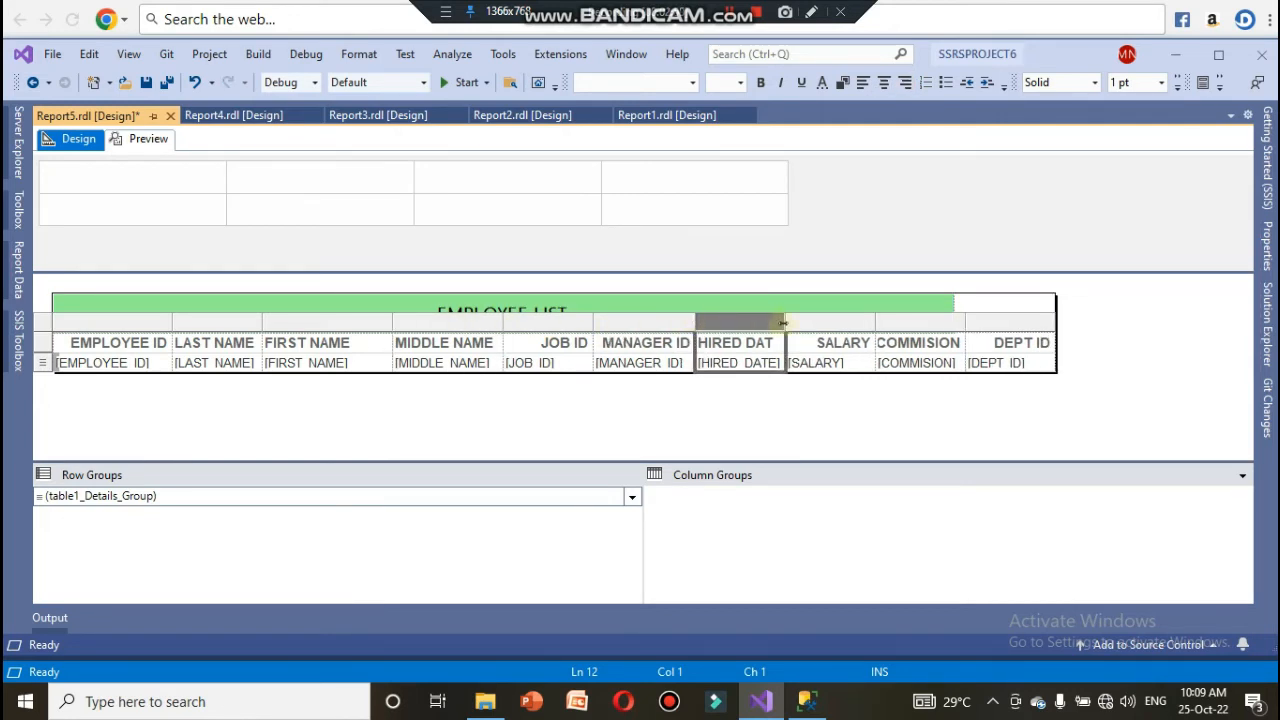
pyautogui.moveTo(783, 322); pyautogui.dragTo(862, 322)
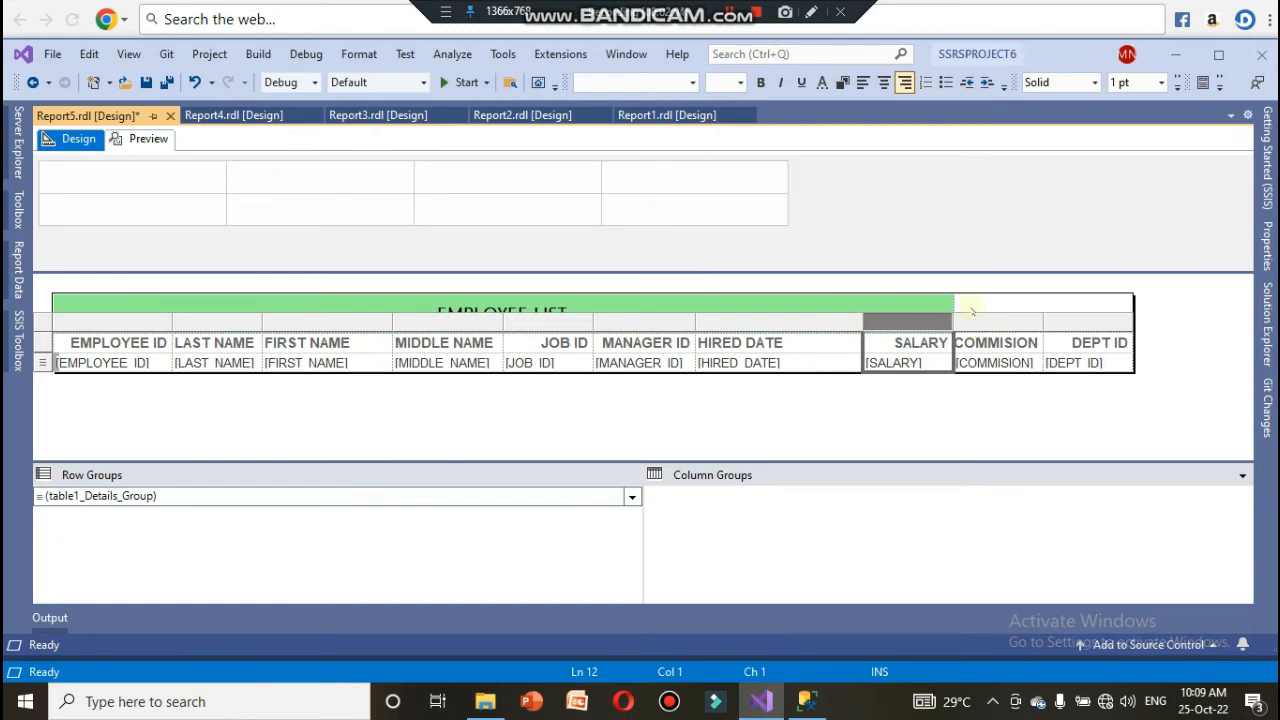
pyautogui.click(946, 307)
pyautogui.moveTo(950, 312); pyautogui.dragTo(1136, 312)
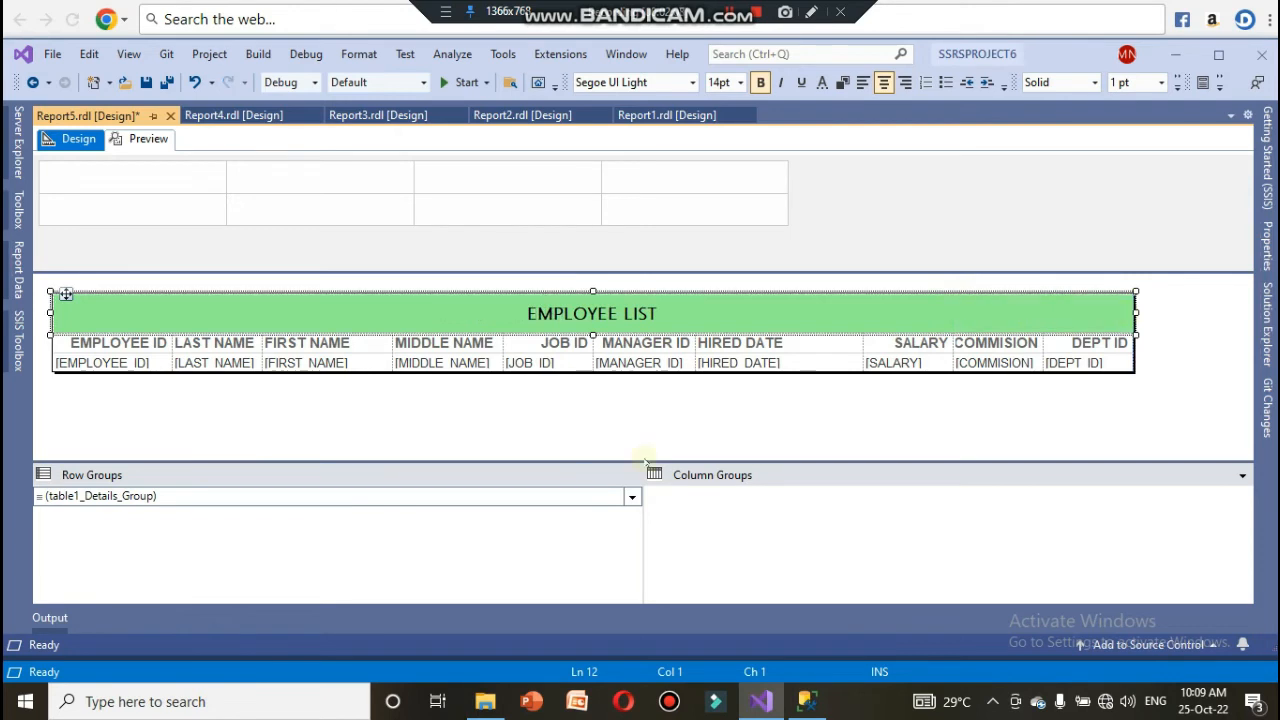
pyautogui.click(141, 345)
pyautogui.click(240, 343)
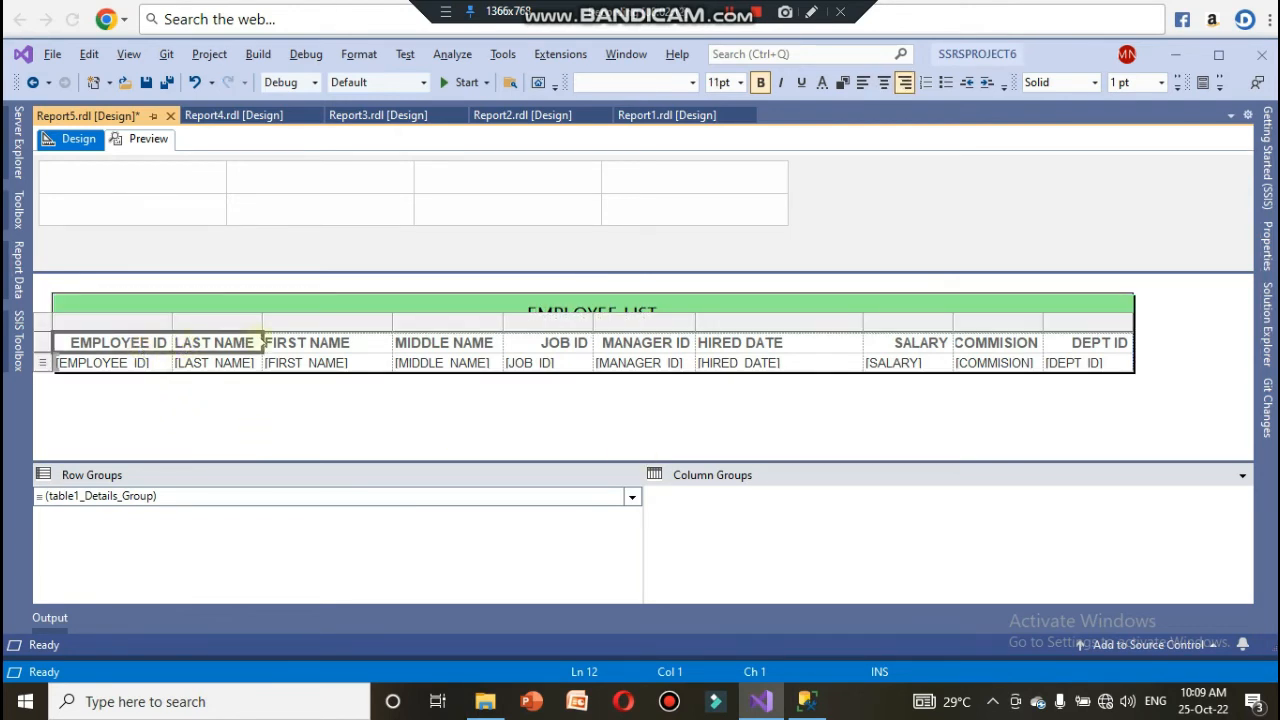
pyautogui.click(278, 342)
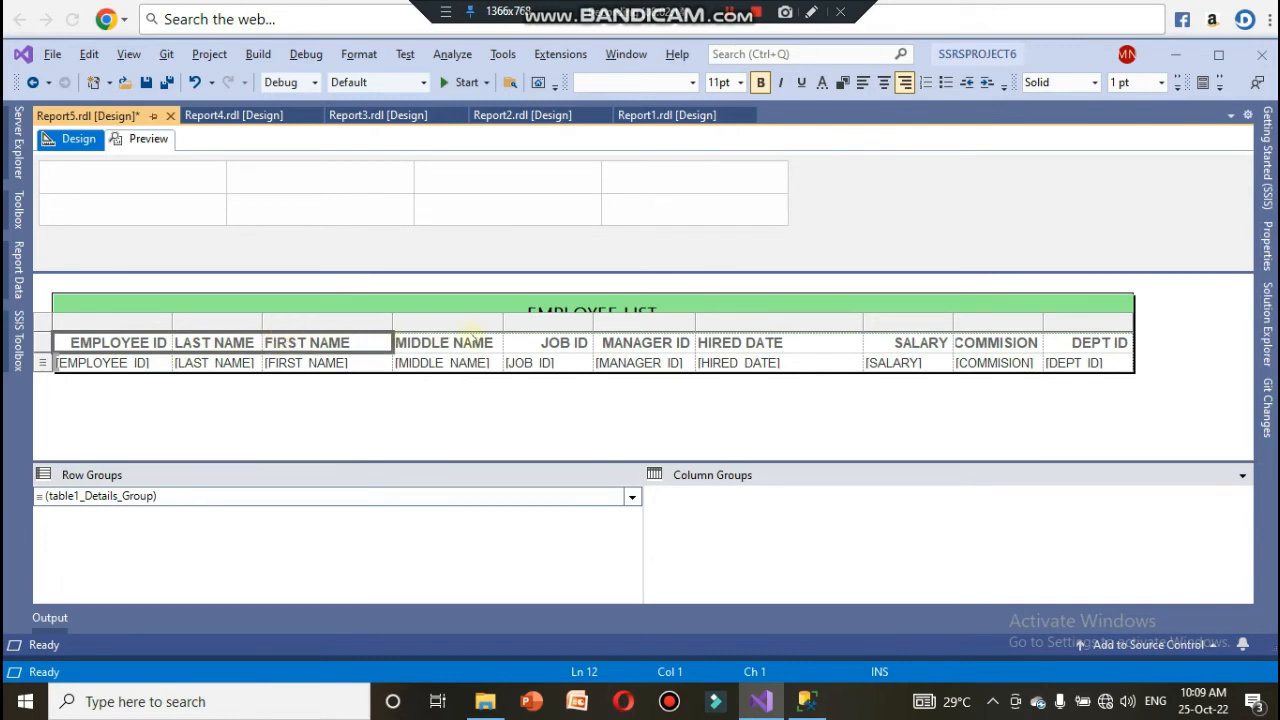
pyautogui.click(470, 338)
pyautogui.click(578, 342)
pyautogui.click(638, 344)
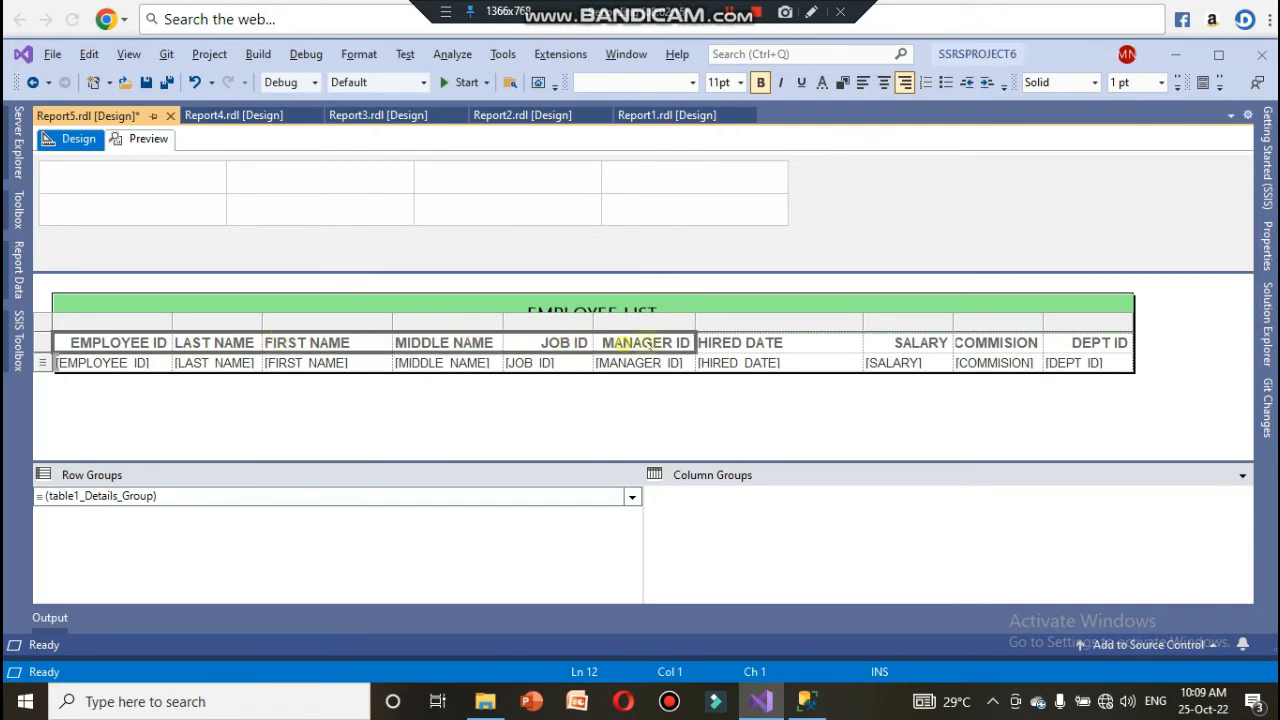
pyautogui.click(738, 343)
pyautogui.moveTo(750, 342); pyautogui.dragTo(550, 366)
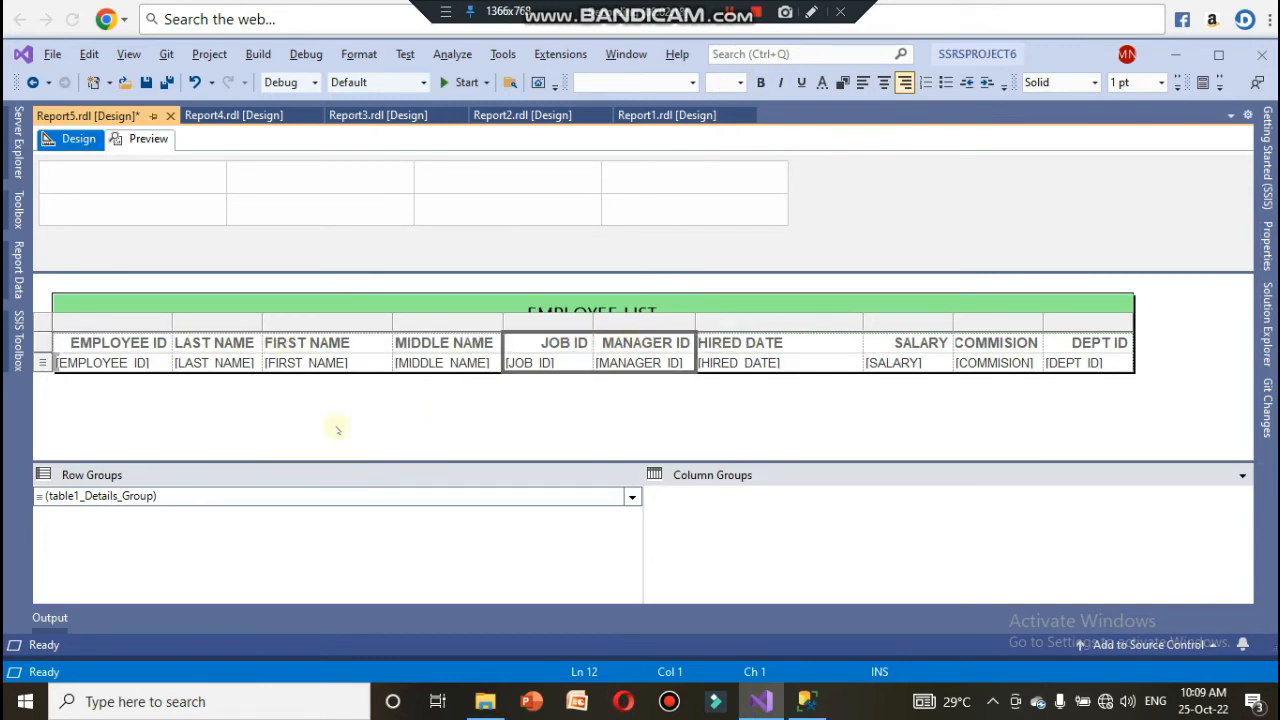
# - Set the background color of all header and detail cells, from EMPLOYEE ID through DEPT ID, to light turquoise
pyautogui.click(143, 346)
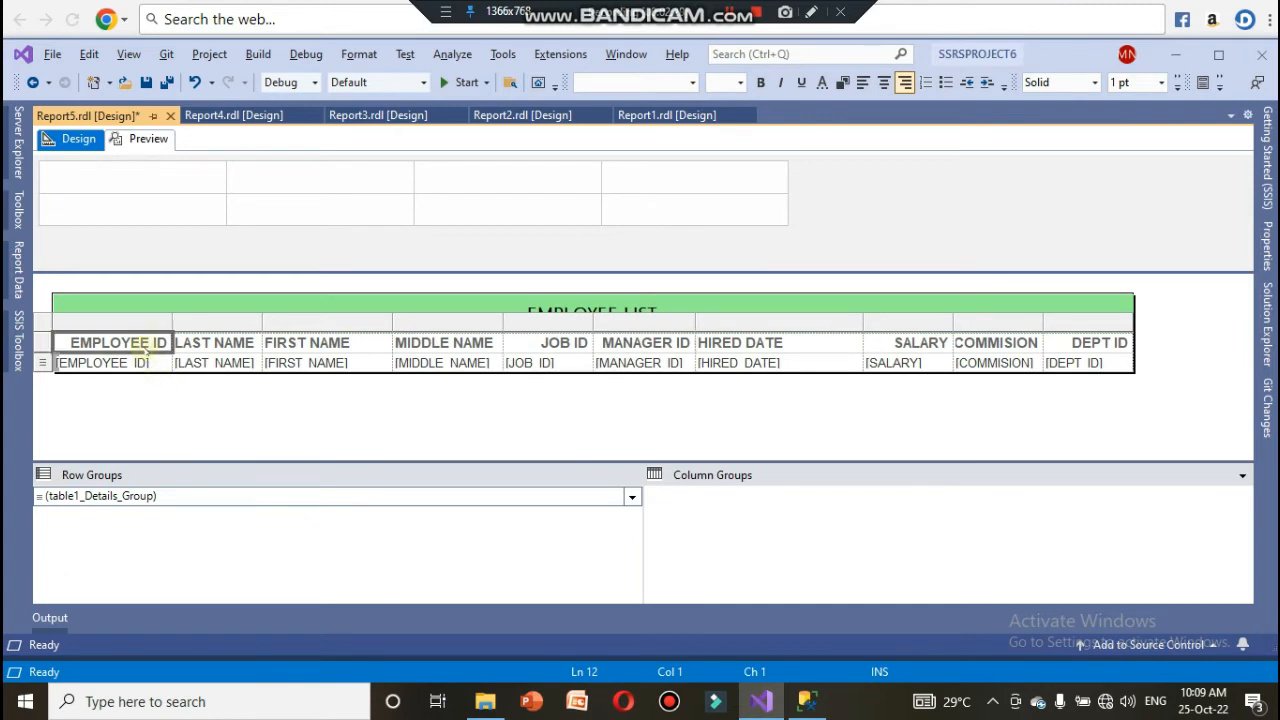
pyautogui.keyDown('ctrl'); pyautogui.click(147, 362); pyautogui.keyUp('ctrl')
pyautogui.keyDown('ctrl'); pyautogui.click(200, 342); pyautogui.keyUp('ctrl')
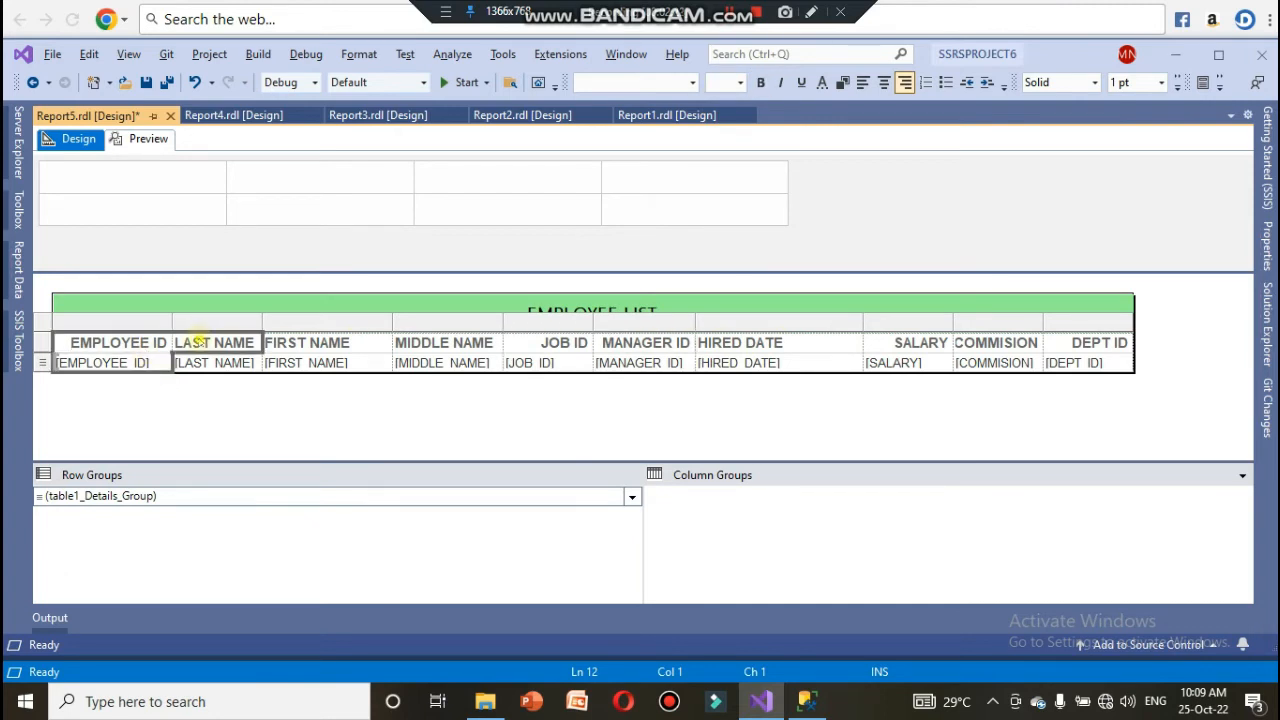
pyautogui.keyDown('ctrl'); pyautogui.click(206, 362); pyautogui.keyUp('ctrl')
pyautogui.keyDown('ctrl'); pyautogui.click(295, 343); pyautogui.keyUp('ctrl')
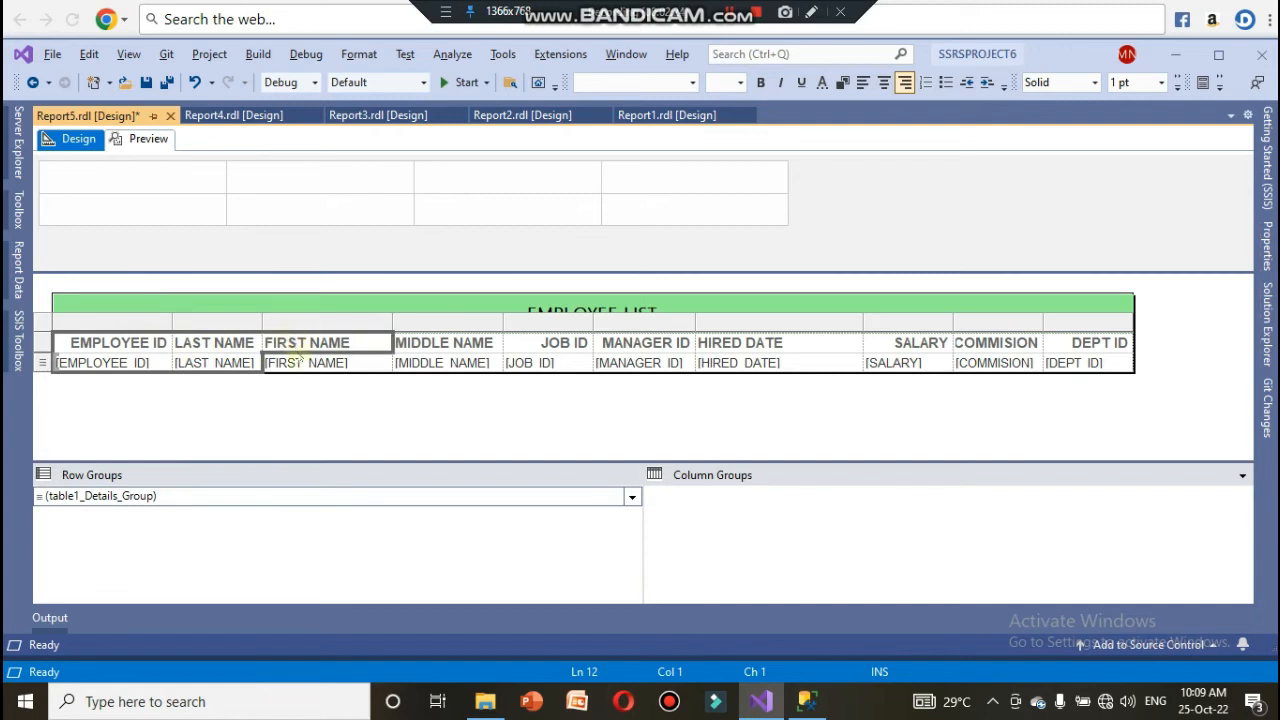
pyautogui.keyDown('ctrl'); pyautogui.click(305, 363); pyautogui.keyUp('ctrl')
pyautogui.keyDown('ctrl'); pyautogui.click(420, 342); pyautogui.keyUp('ctrl')
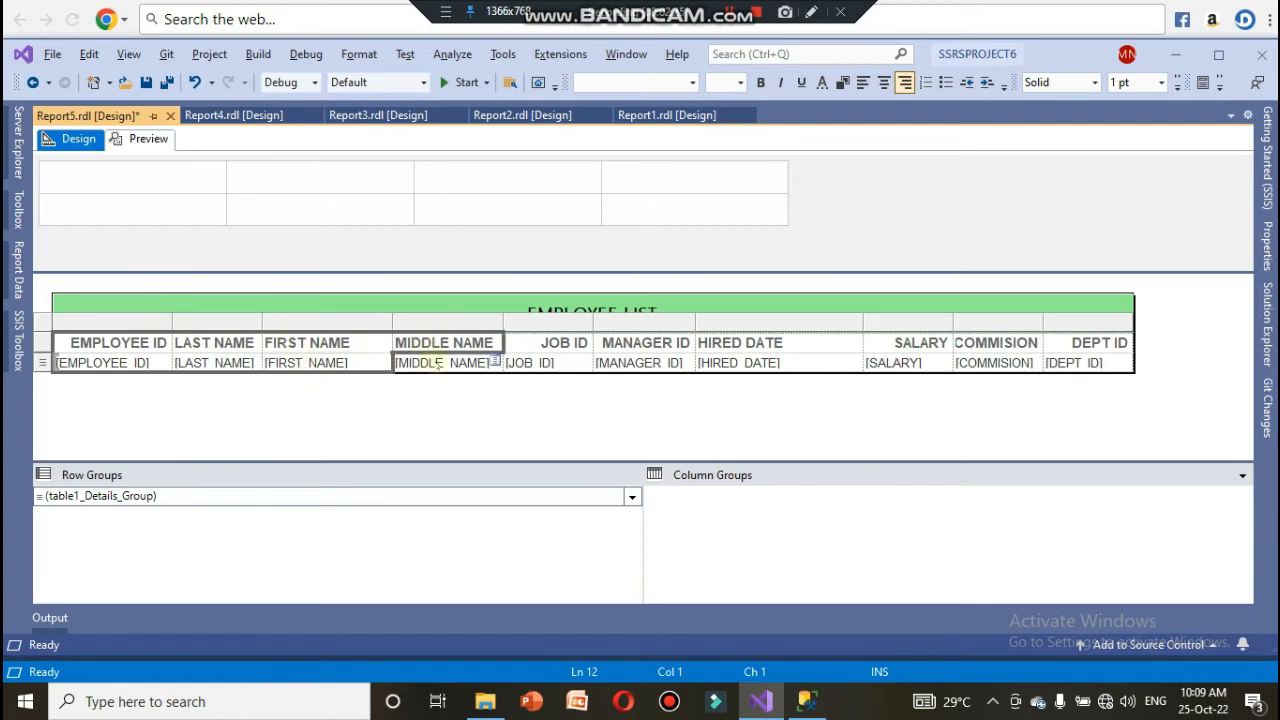
pyautogui.keyDown('ctrl'); pyautogui.click(436, 363); pyautogui.keyUp('ctrl')
pyautogui.keyDown('ctrl'); pyautogui.click(541, 342); pyautogui.keyUp('ctrl')
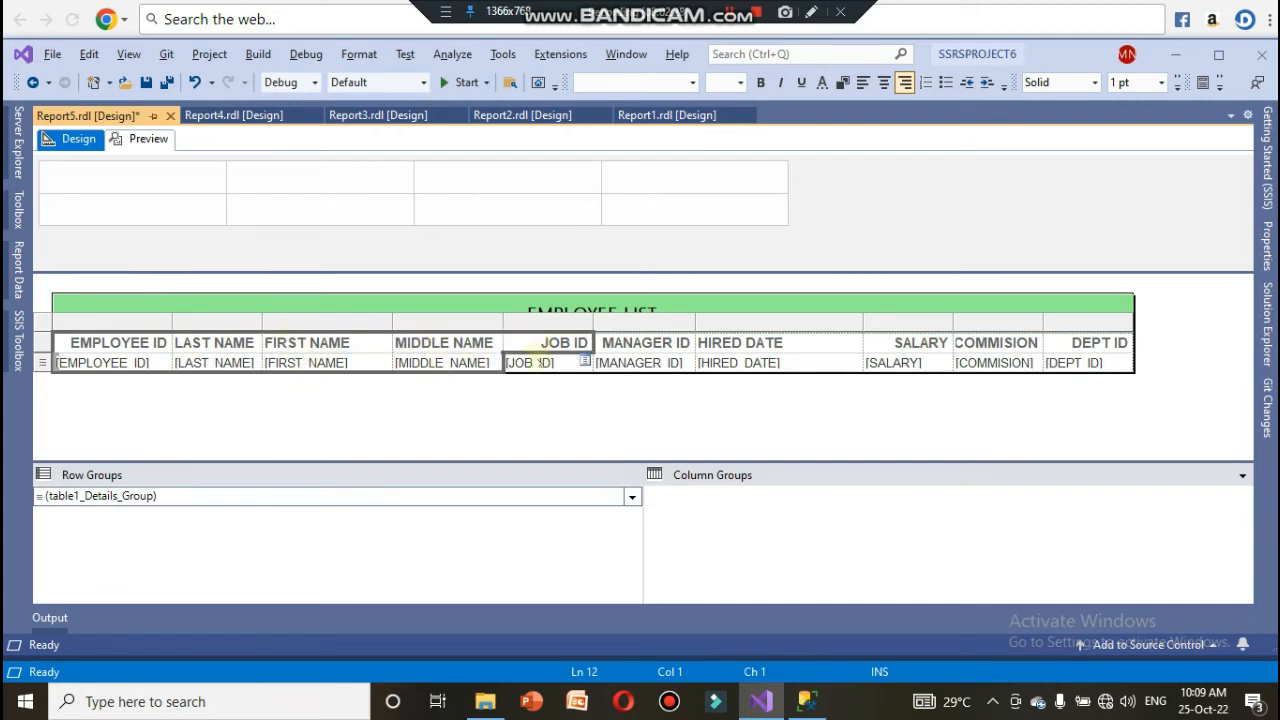
pyautogui.keyDown('ctrl'); pyautogui.click(540, 363); pyautogui.keyUp('ctrl')
pyautogui.keyDown('ctrl'); pyautogui.click(640, 342); pyautogui.keyUp('ctrl')
pyautogui.keyDown('ctrl'); pyautogui.click(640, 363); pyautogui.keyUp('ctrl')
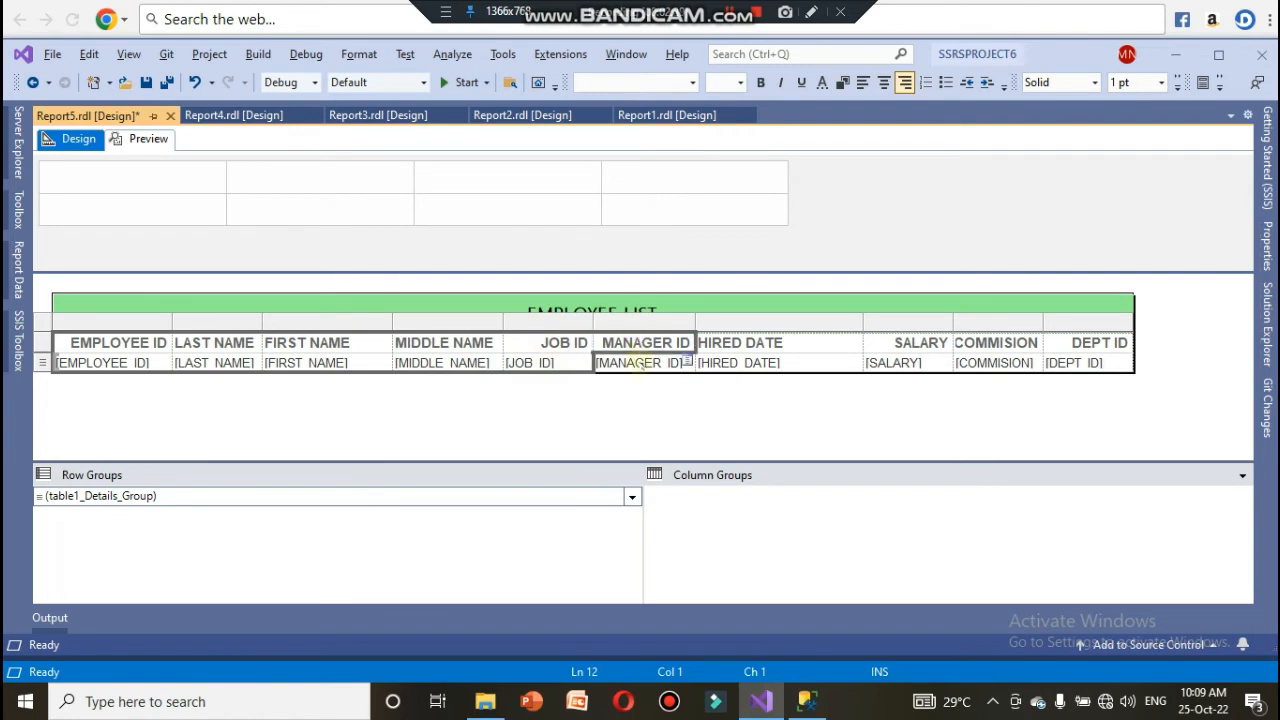
pyautogui.keyDown('ctrl'); pyautogui.click(730, 342); pyautogui.keyUp('ctrl')
pyautogui.keyDown('ctrl'); pyautogui.click(728, 360); pyautogui.keyUp('ctrl')
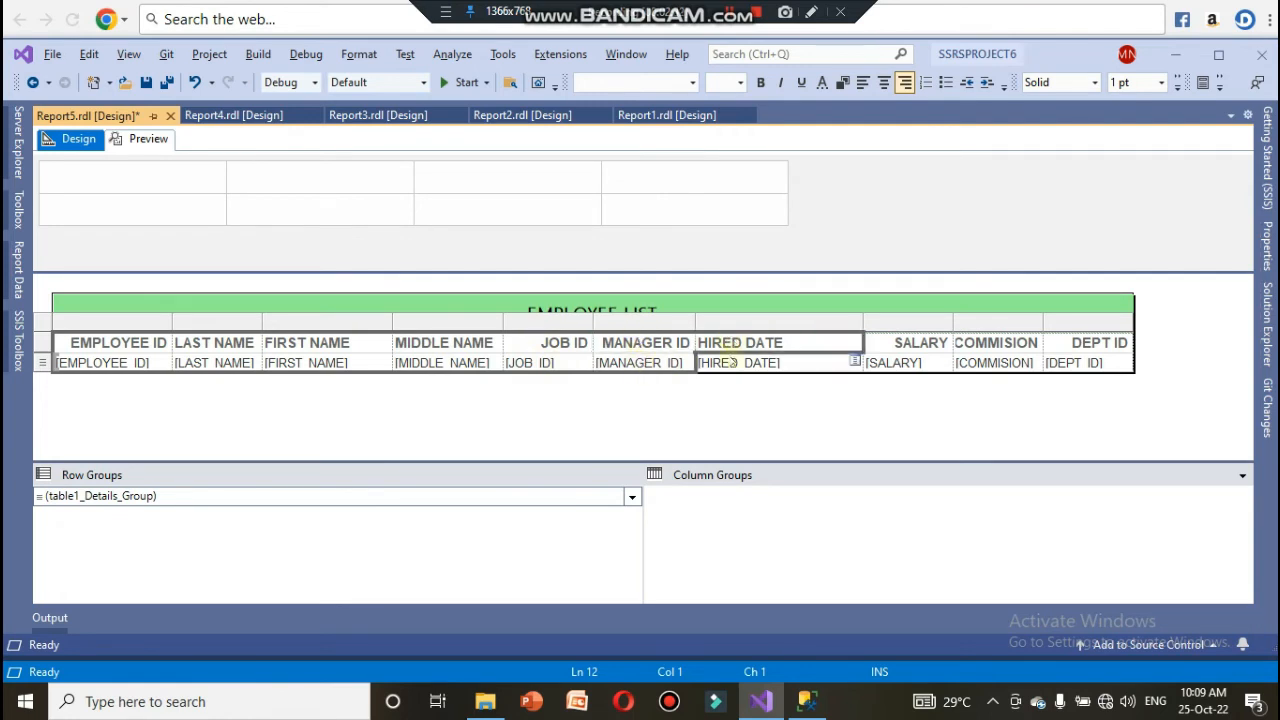
pyautogui.keyDown('ctrl'); pyautogui.click(897, 343); pyautogui.keyUp('ctrl')
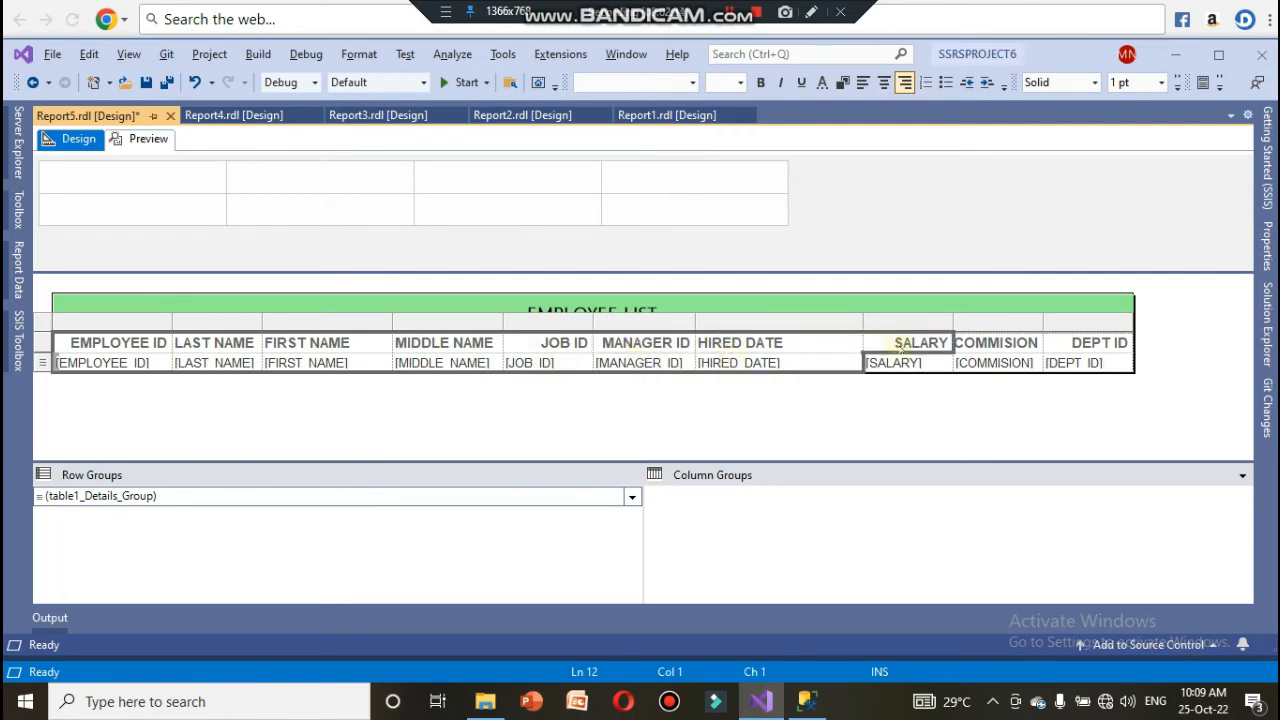
pyautogui.keyDown('ctrl'); pyautogui.click(902, 362); pyautogui.keyUp('ctrl')
pyautogui.keyDown('ctrl'); pyautogui.click(1000, 343); pyautogui.keyUp('ctrl')
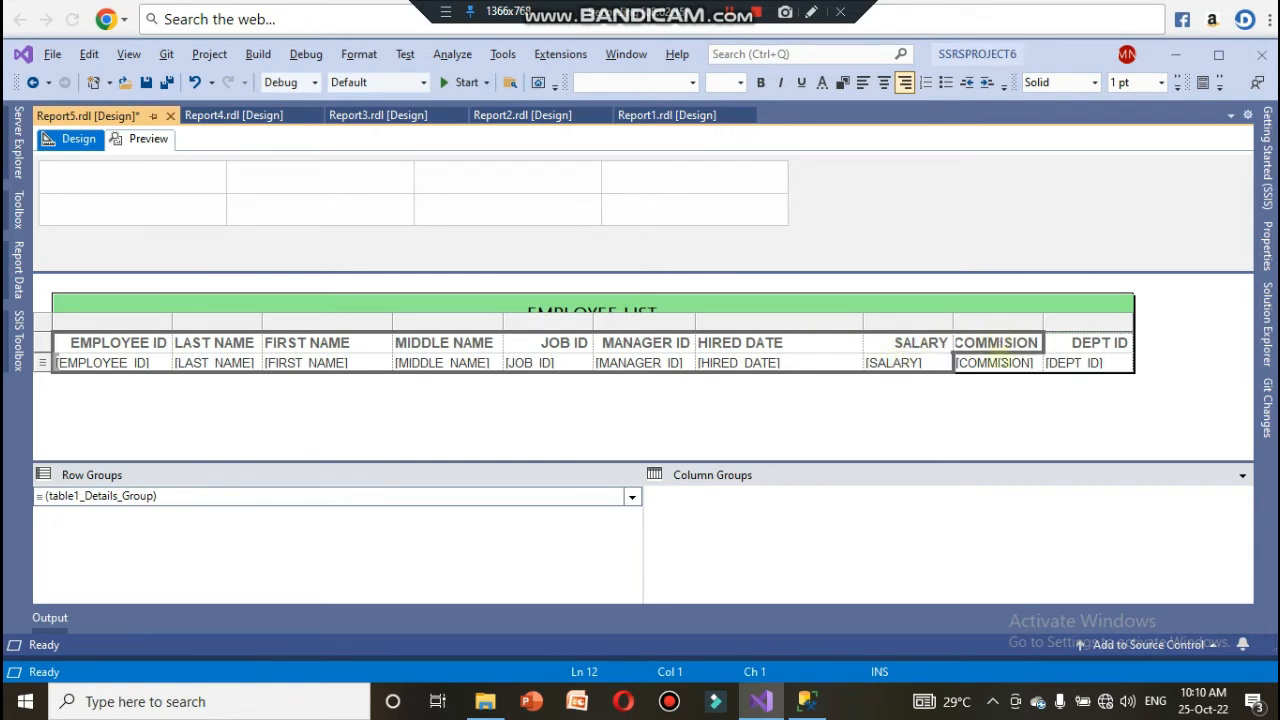
pyautogui.keyDown('ctrl'); pyautogui.click(1000, 366); pyautogui.keyUp('ctrl')
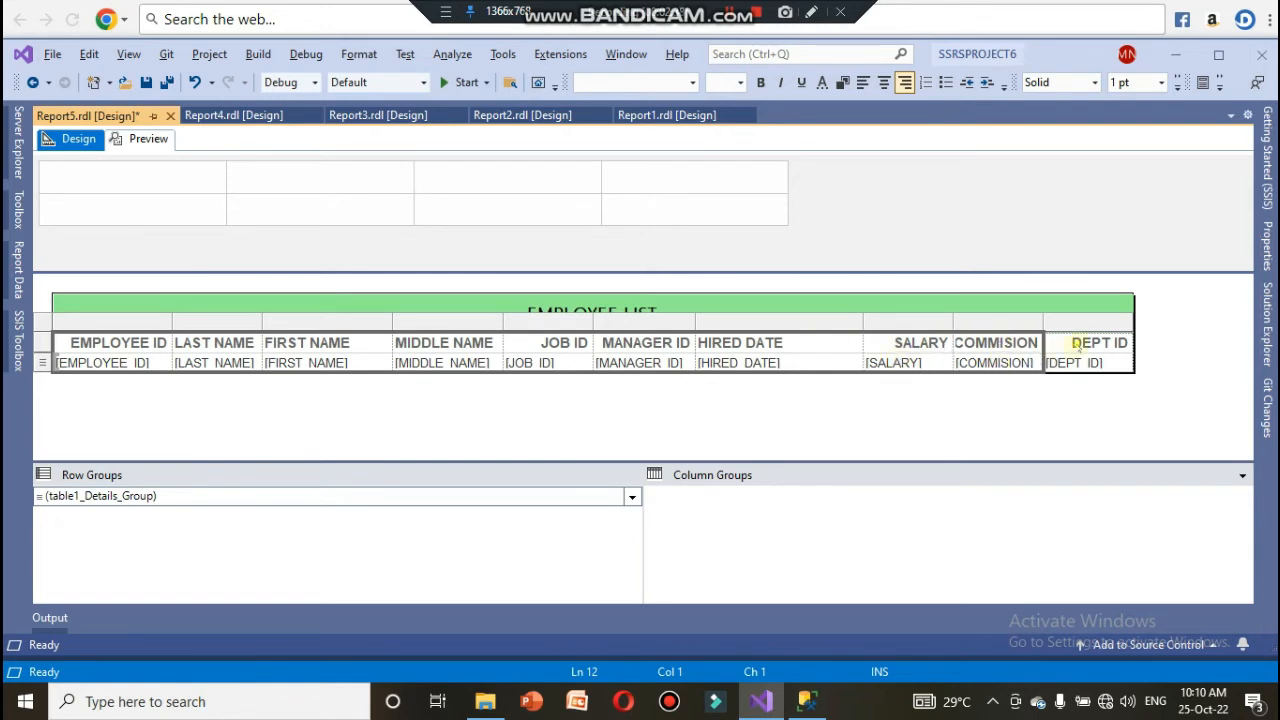
pyautogui.keyDown('ctrl'); pyautogui.click(1077, 345); pyautogui.keyUp('ctrl')
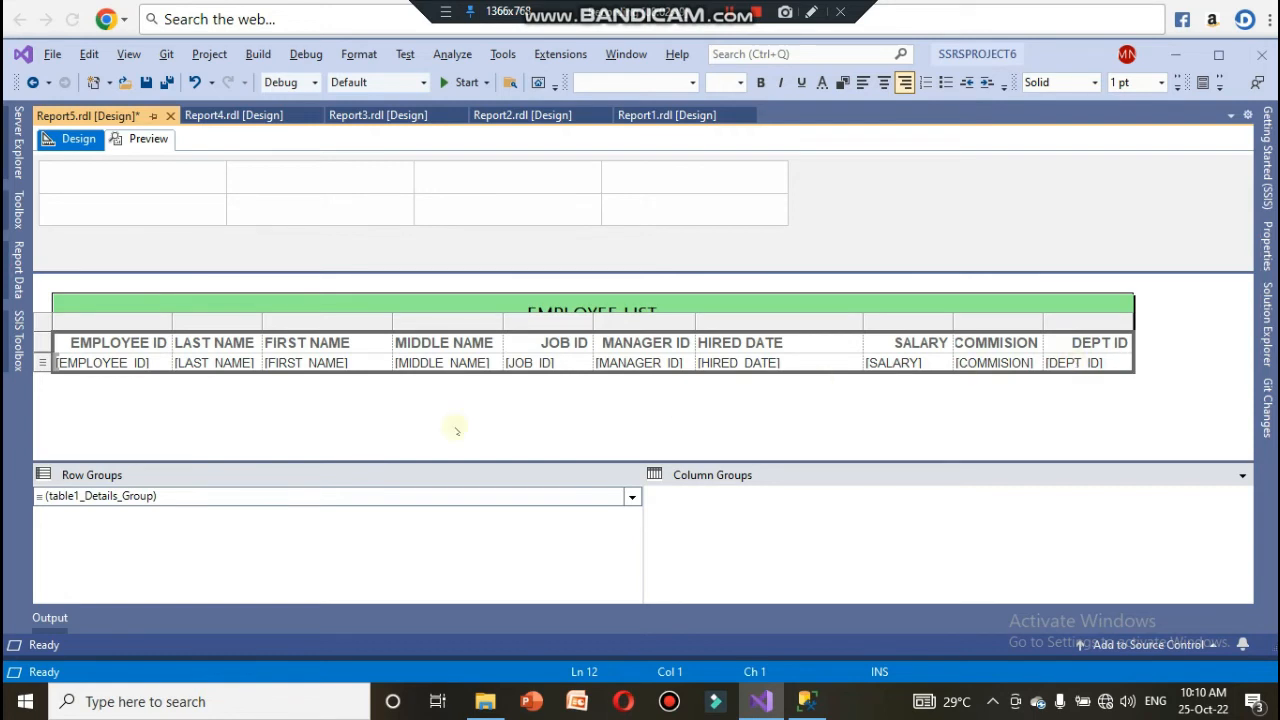
pyautogui.click(358, 54)
pyautogui.click(381, 94)
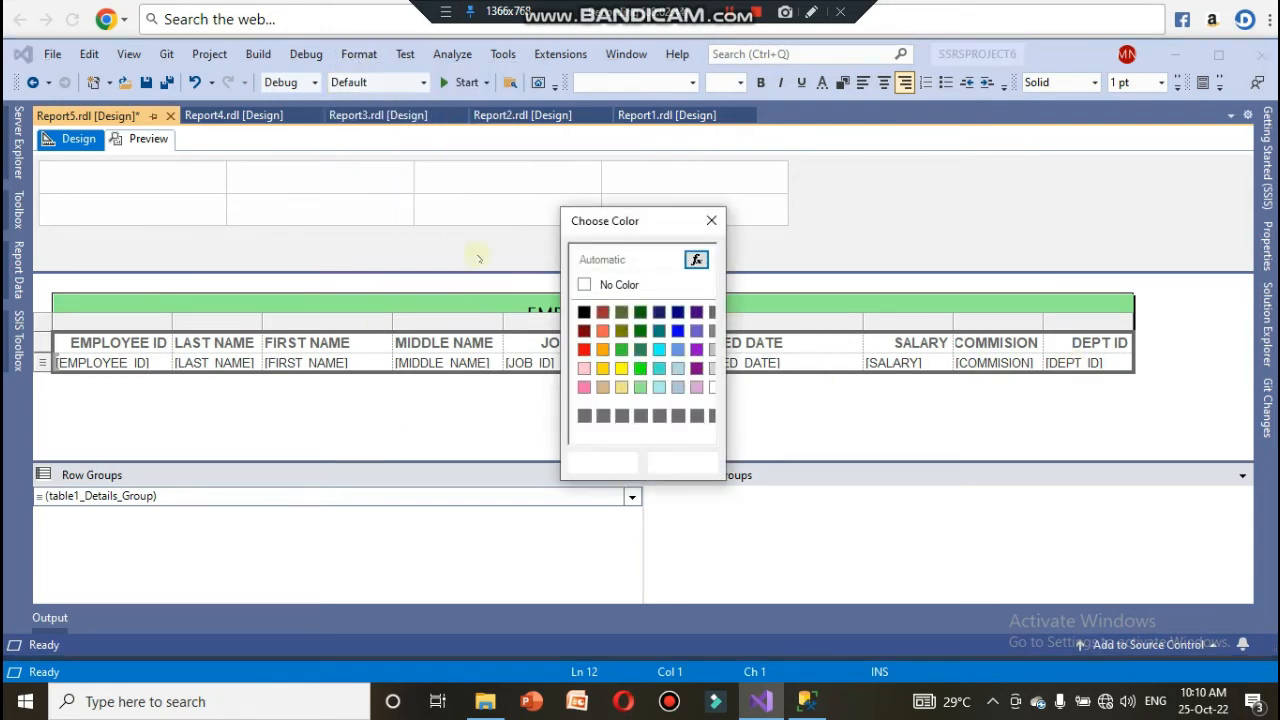
pyautogui.click(659, 387)
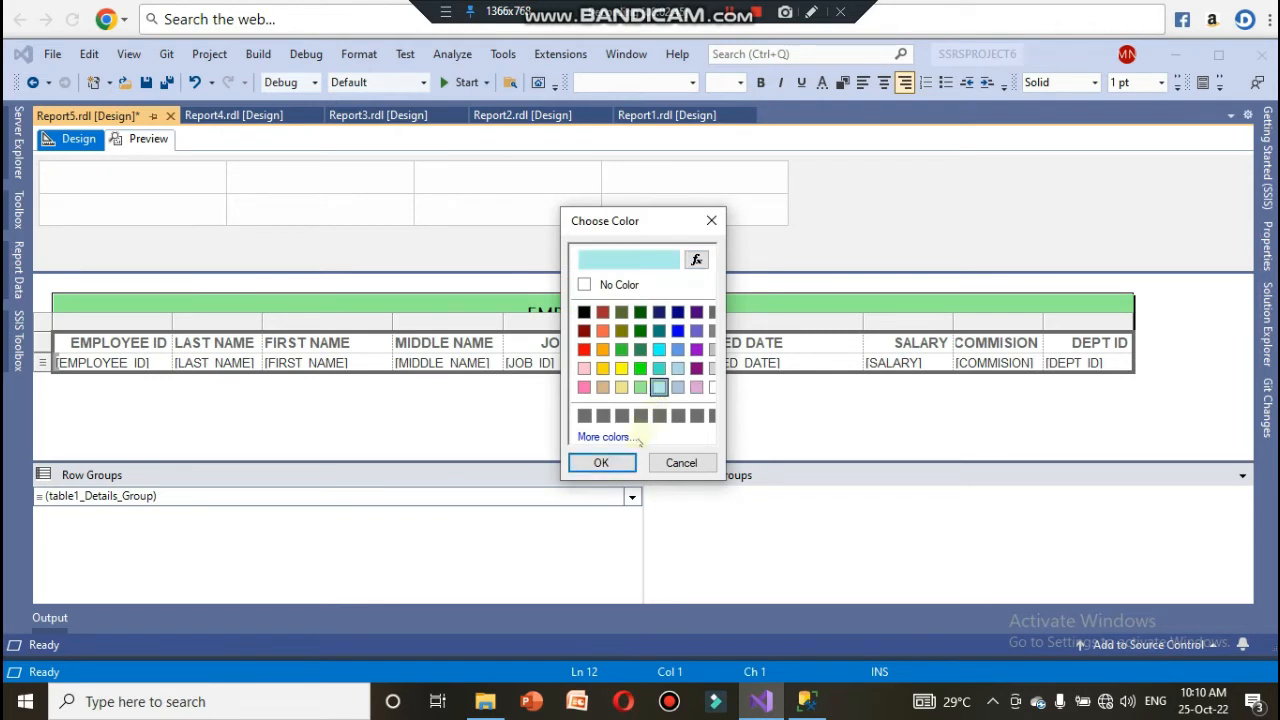
pyautogui.click(610, 438)
pyautogui.click(601, 462)
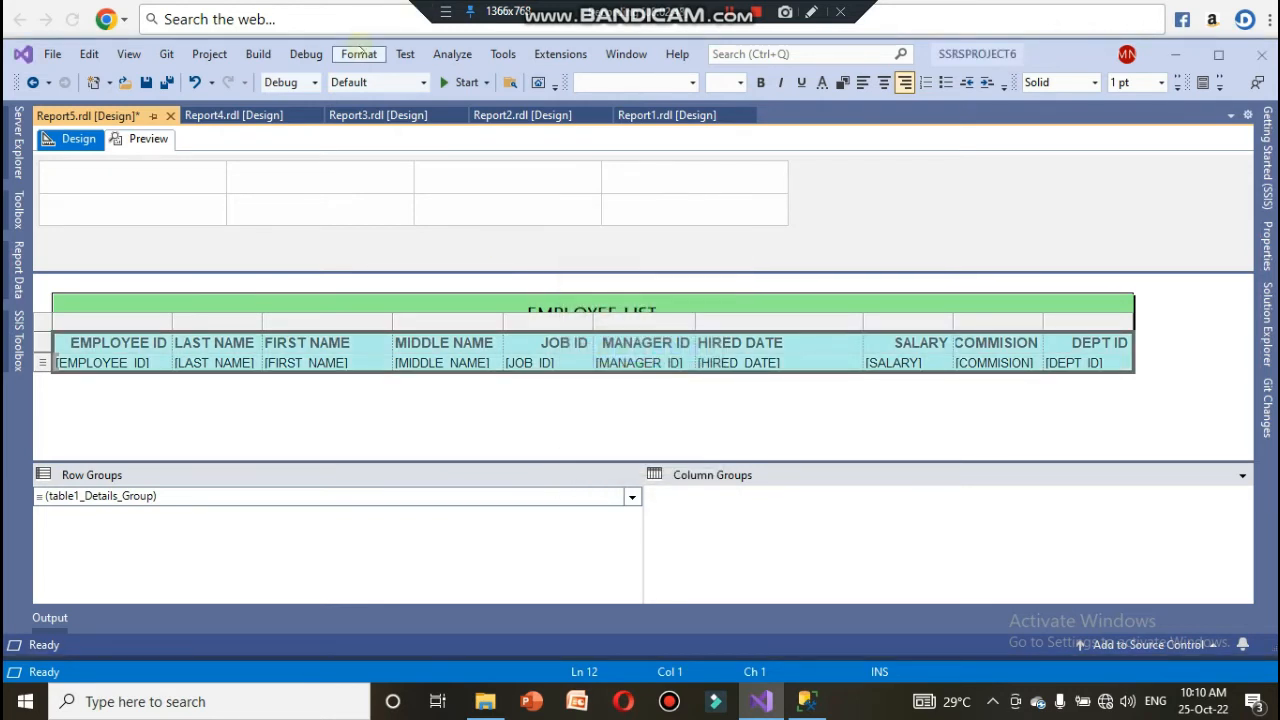
# - Center-justify the text in all header and detail cells, preview the report, and return to its design
pyautogui.click(358, 54)
pyautogui.moveTo(430, 142)
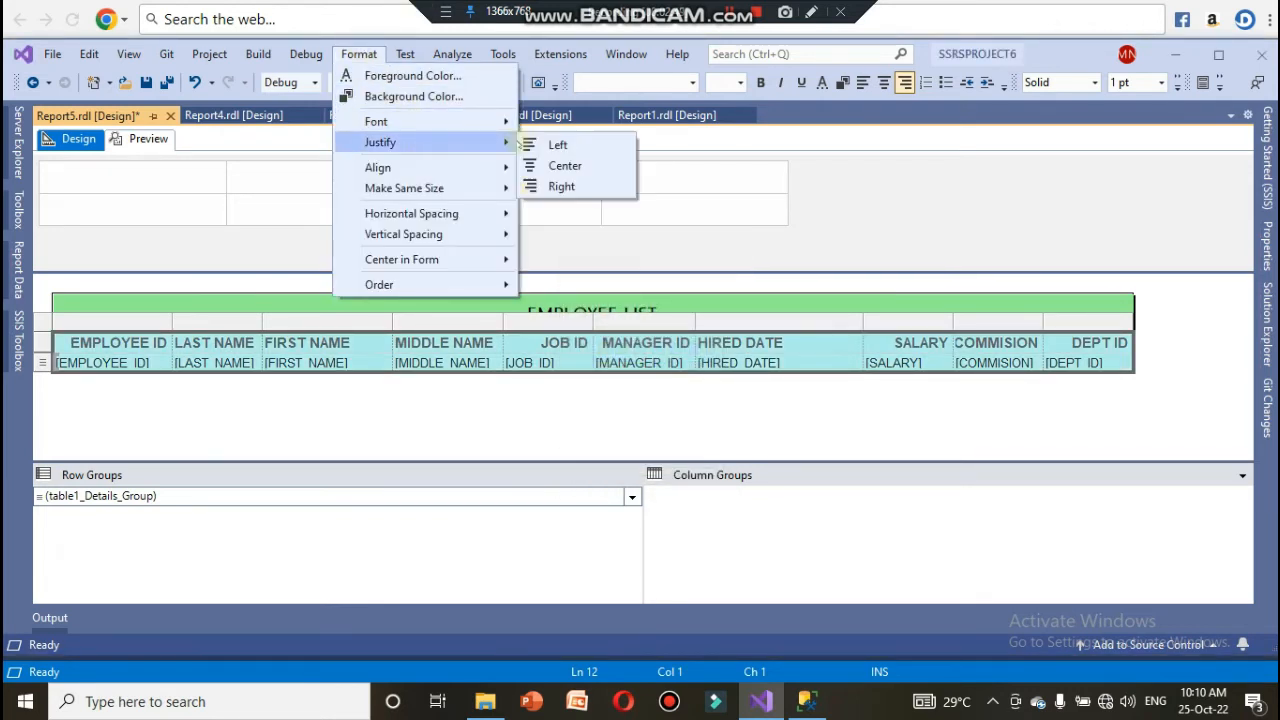
pyautogui.click(560, 163)
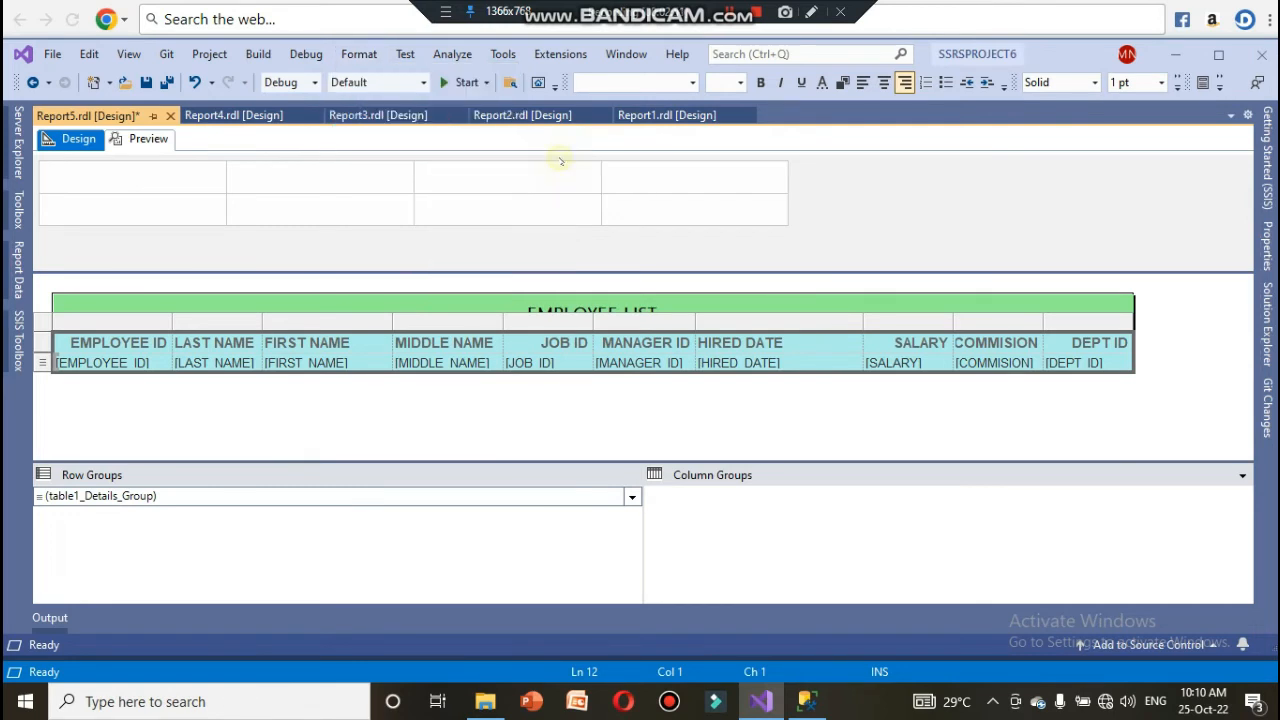
pyautogui.click(399, 440)
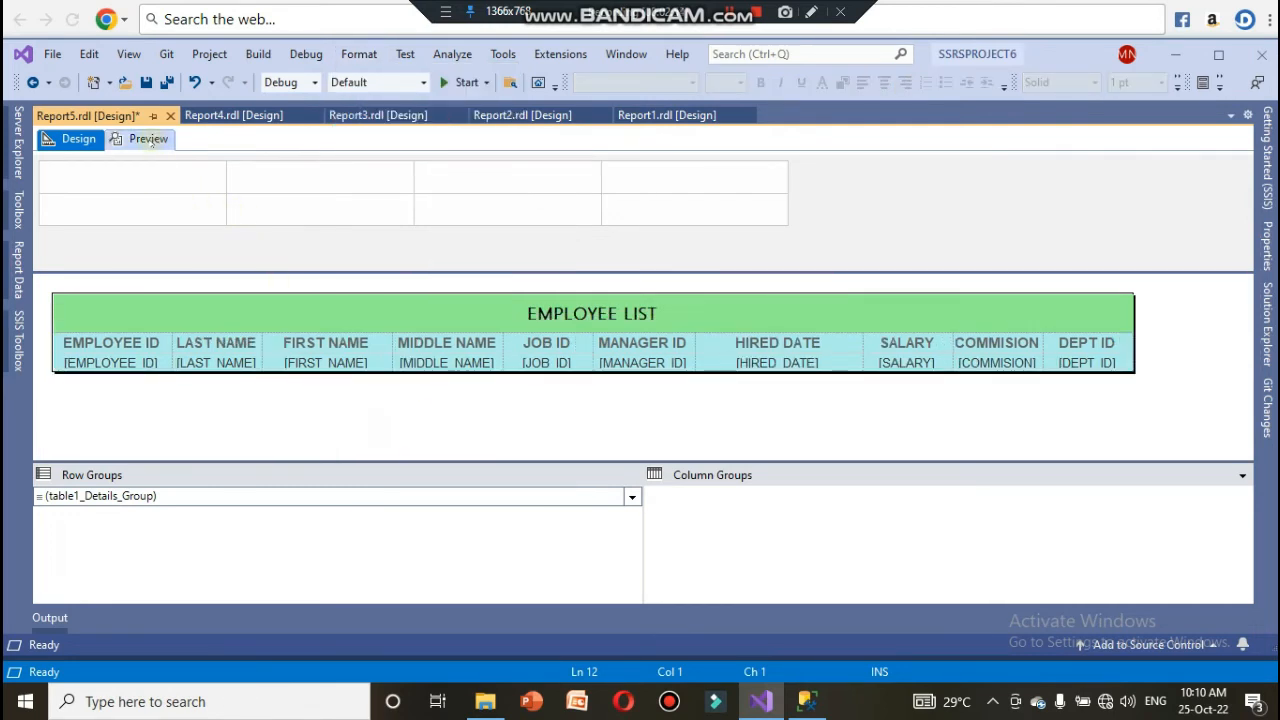
pyautogui.click(148, 140)
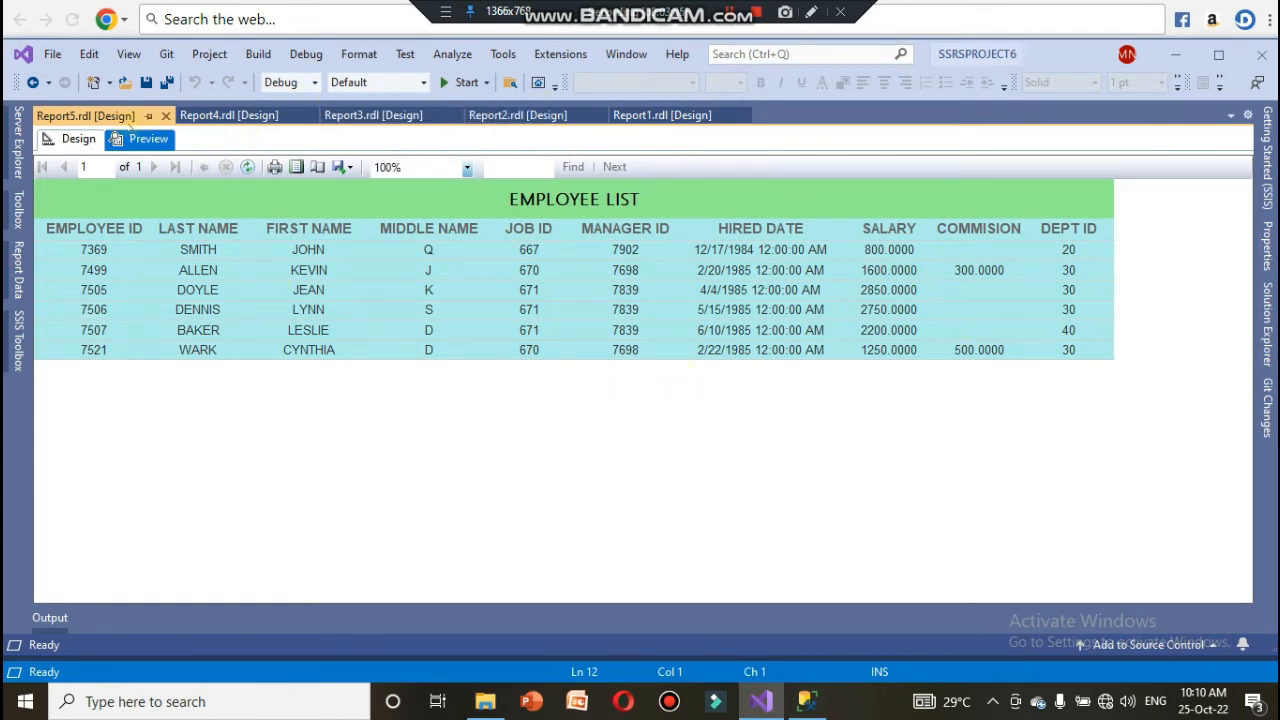
pyautogui.click(79, 140)
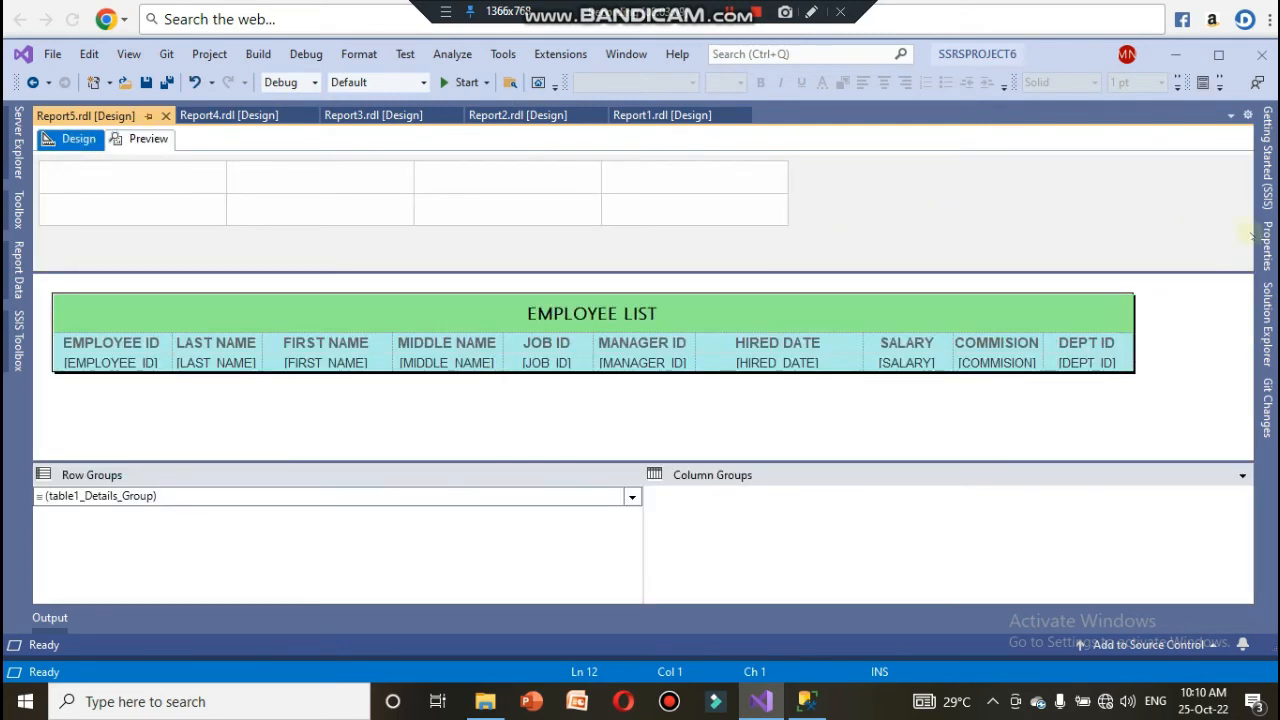
# - Start adding another report to SSRSPROJECT6 with the Report Wizard and try to continue with DataSource1 without a connection string
pyautogui.moveTo(1266, 302)
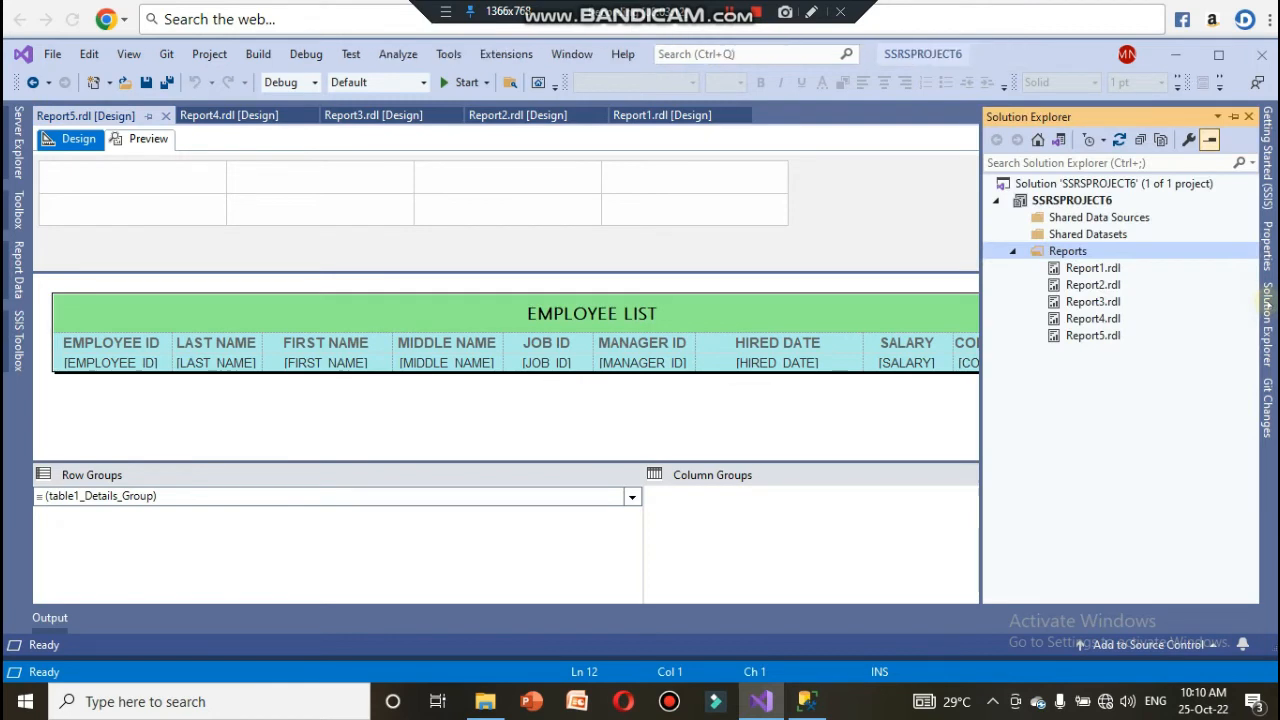
pyautogui.rightClick(1157, 248)
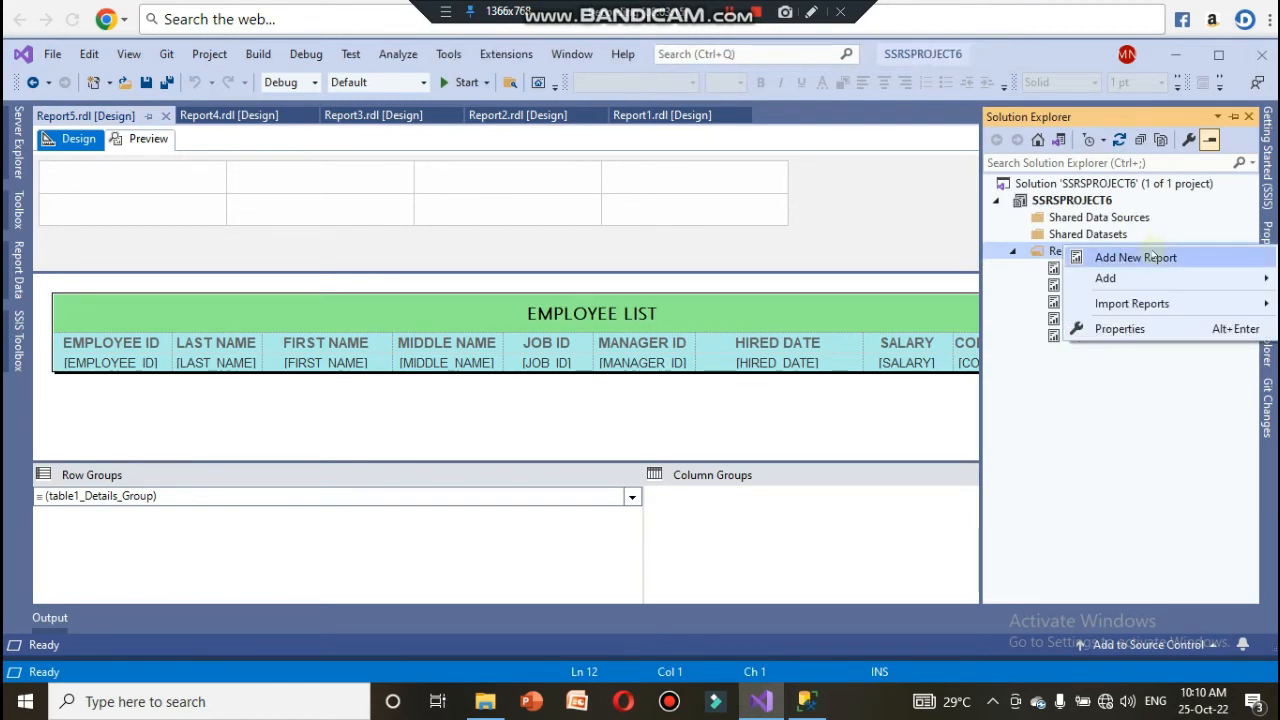
pyautogui.click(1153, 257)
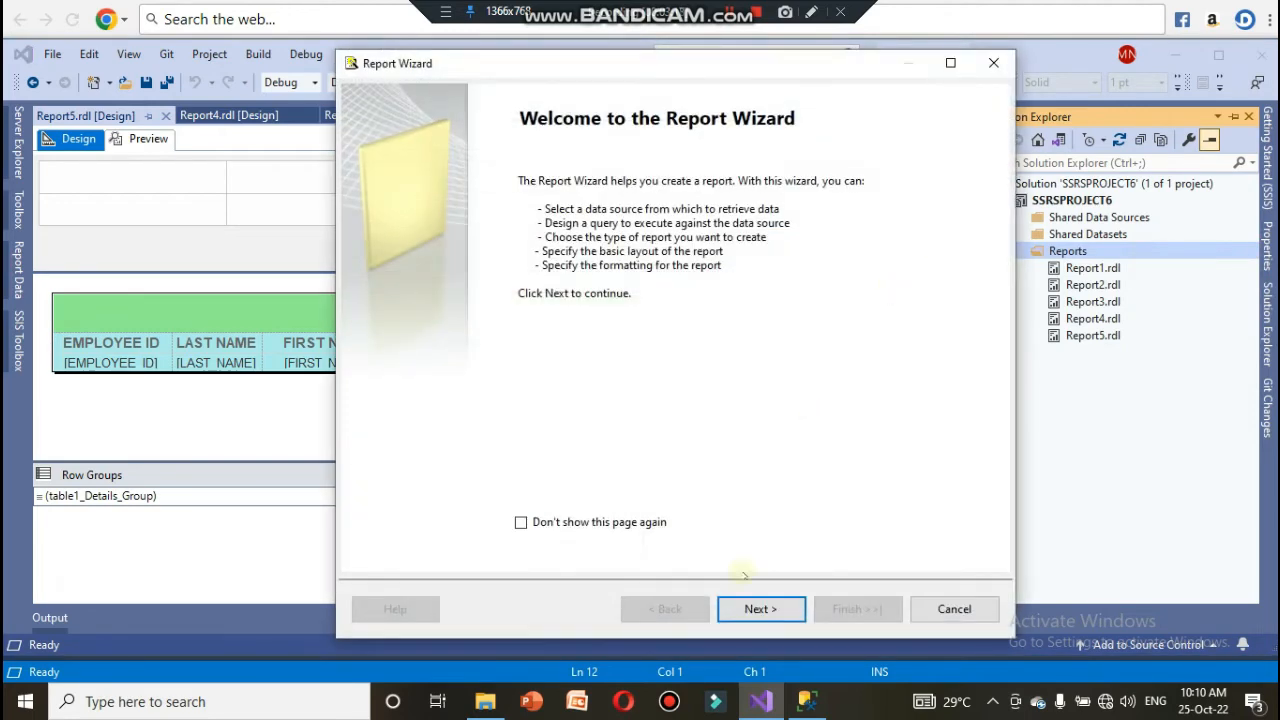
pyautogui.click(754, 607)
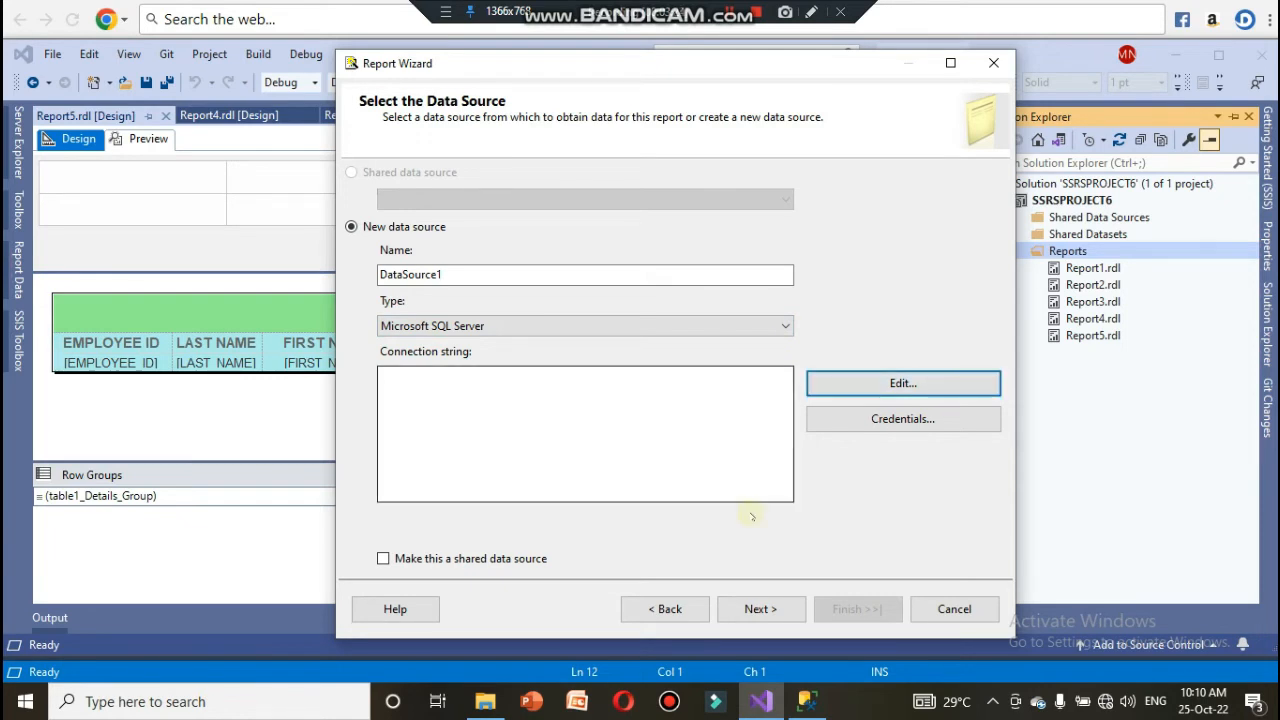
pyautogui.click(760, 608)
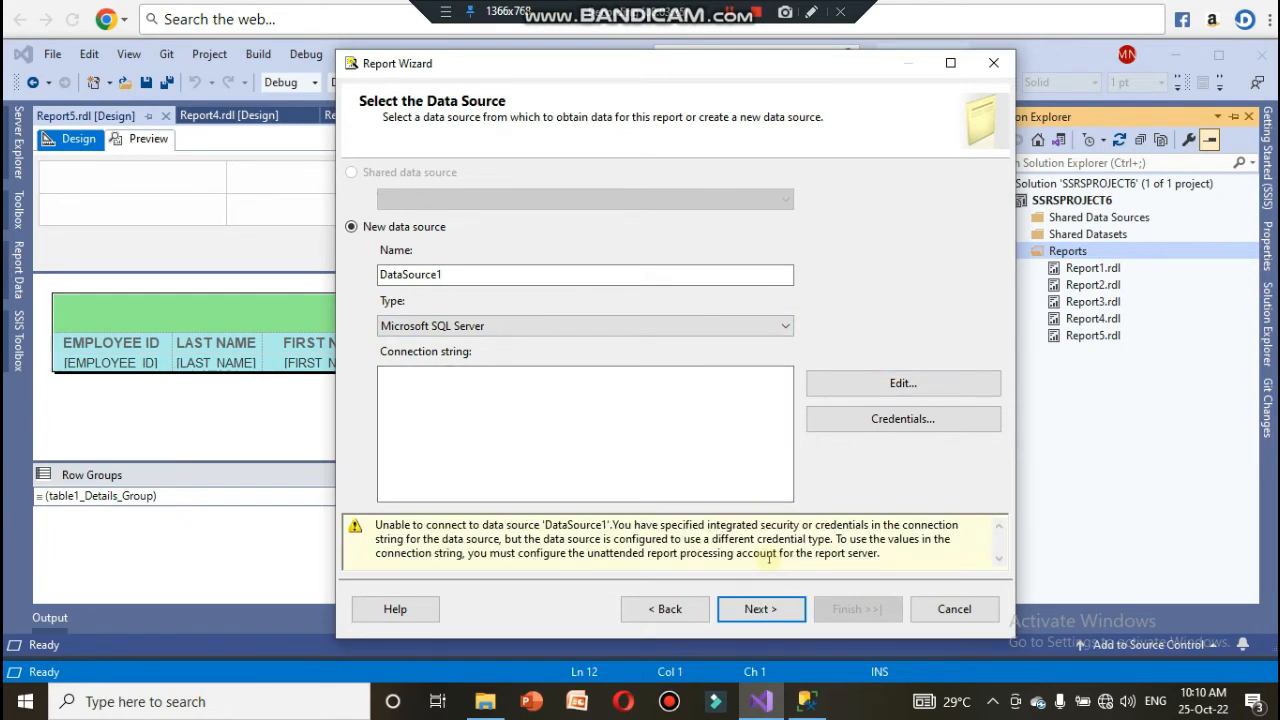
# - Connect DataSource1 to the EMPLOYEE INFORMATION database on server ".", test the connection, and continue to the query design
pyautogui.click(838, 383)
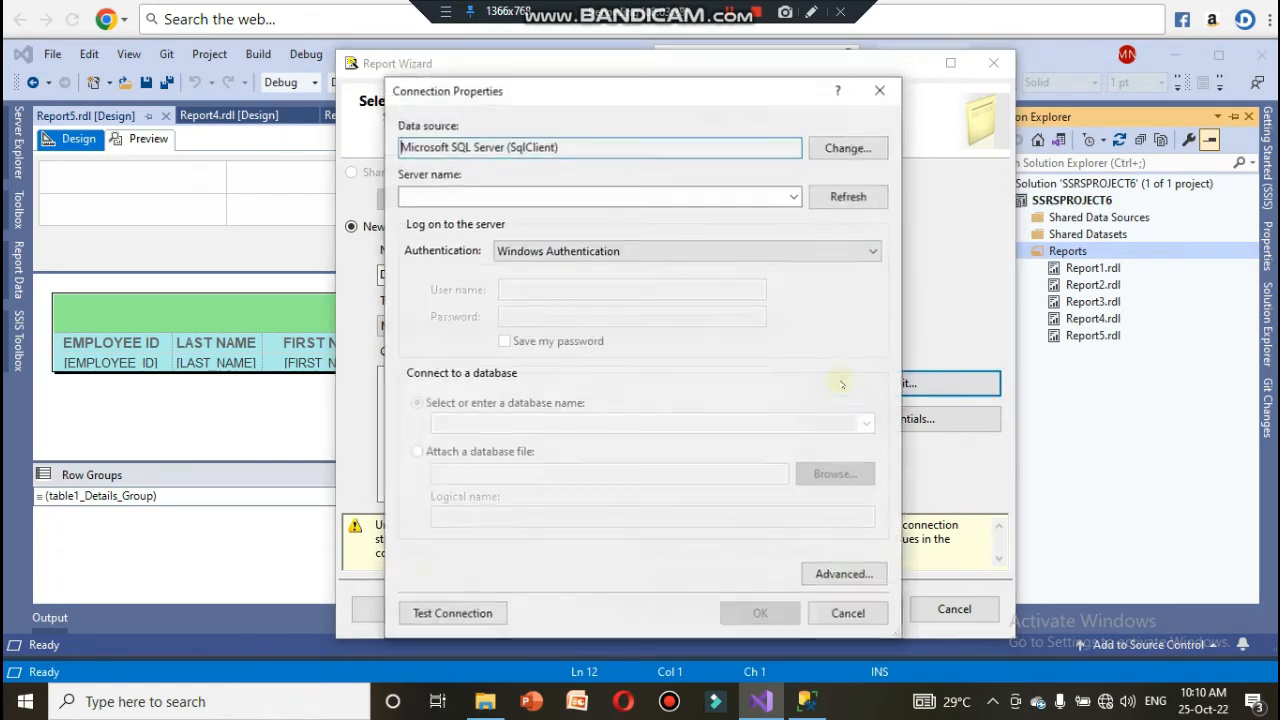
pyautogui.click(609, 196)
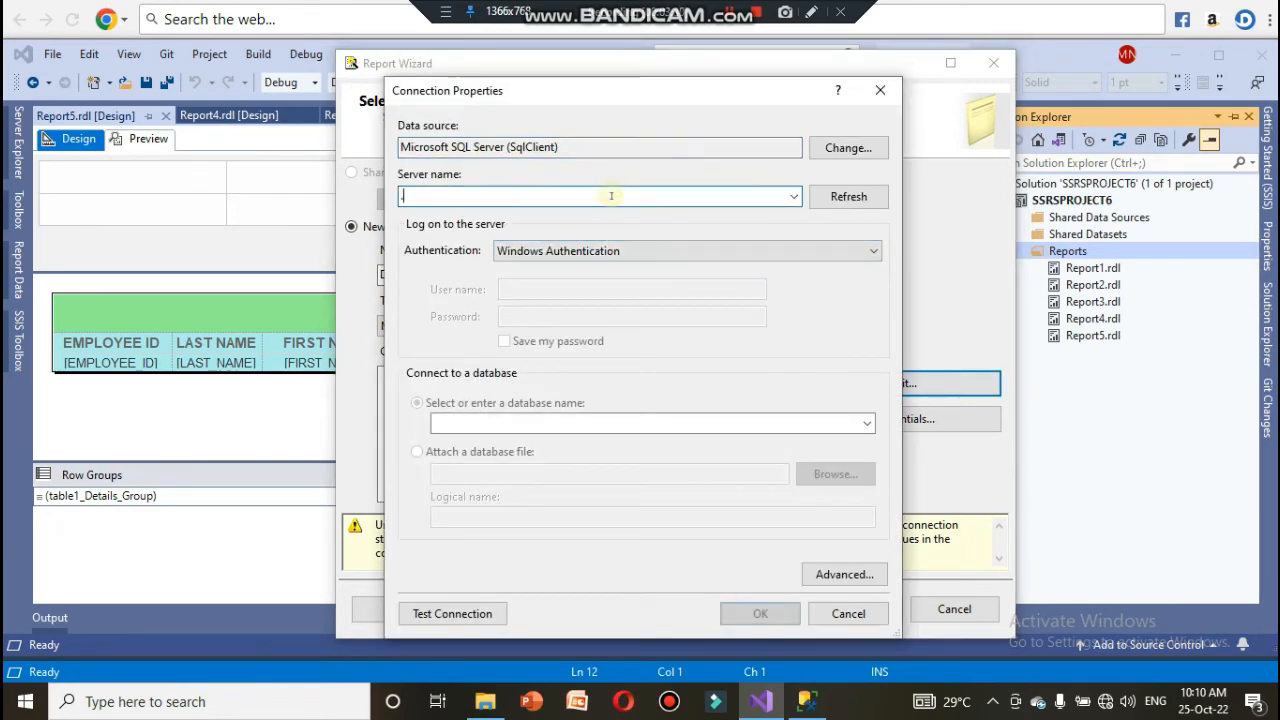
pyautogui.write('.')
pyautogui.click(867, 422)
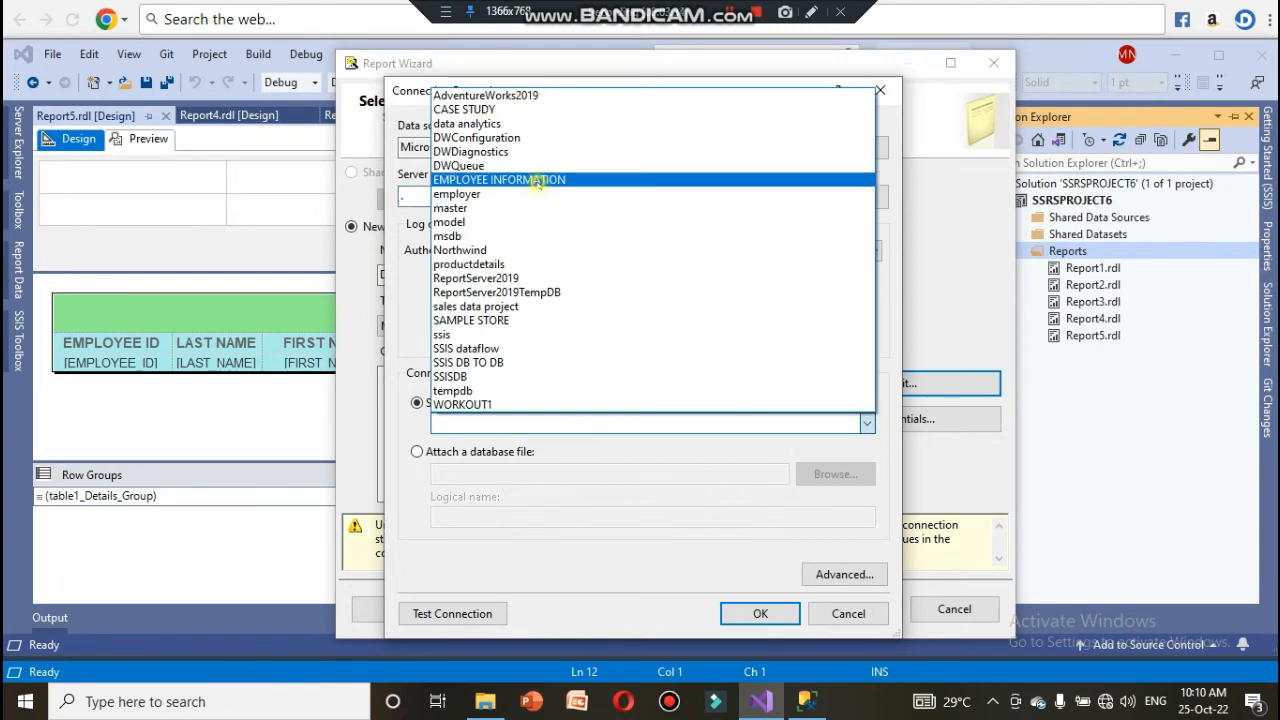
pyautogui.click(538, 181)
pyautogui.click(470, 611)
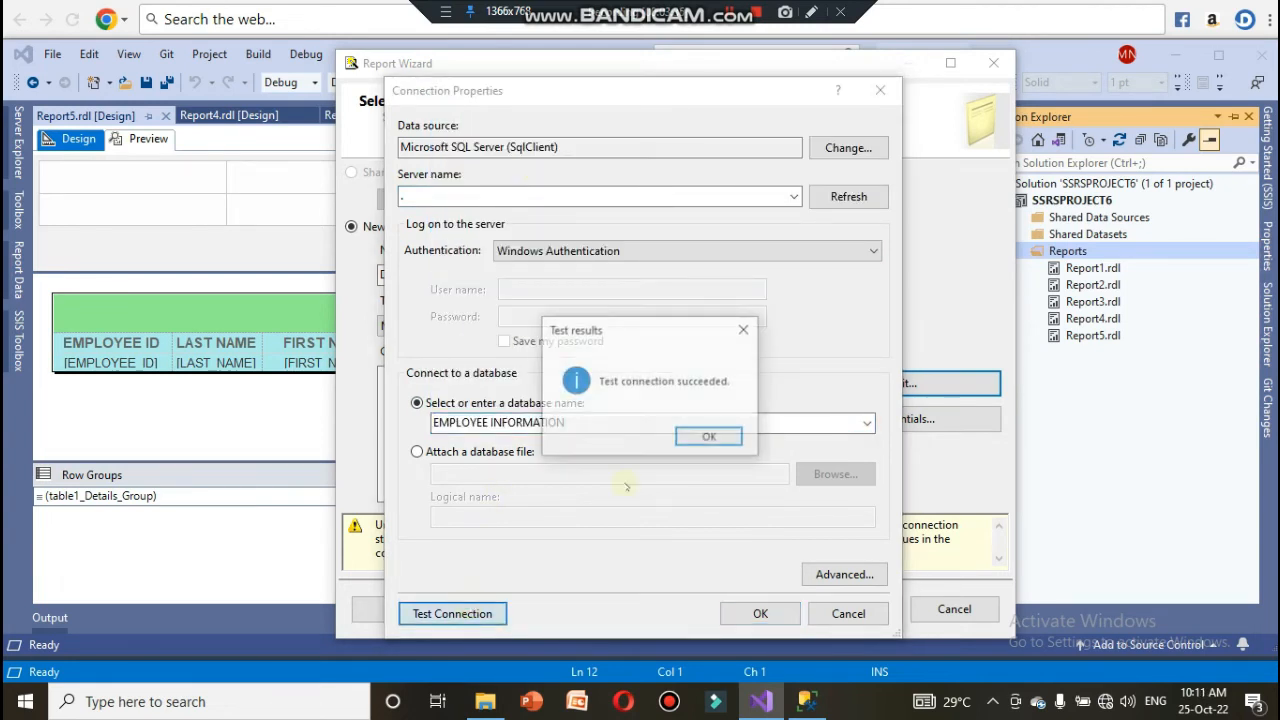
pyautogui.press('Return')
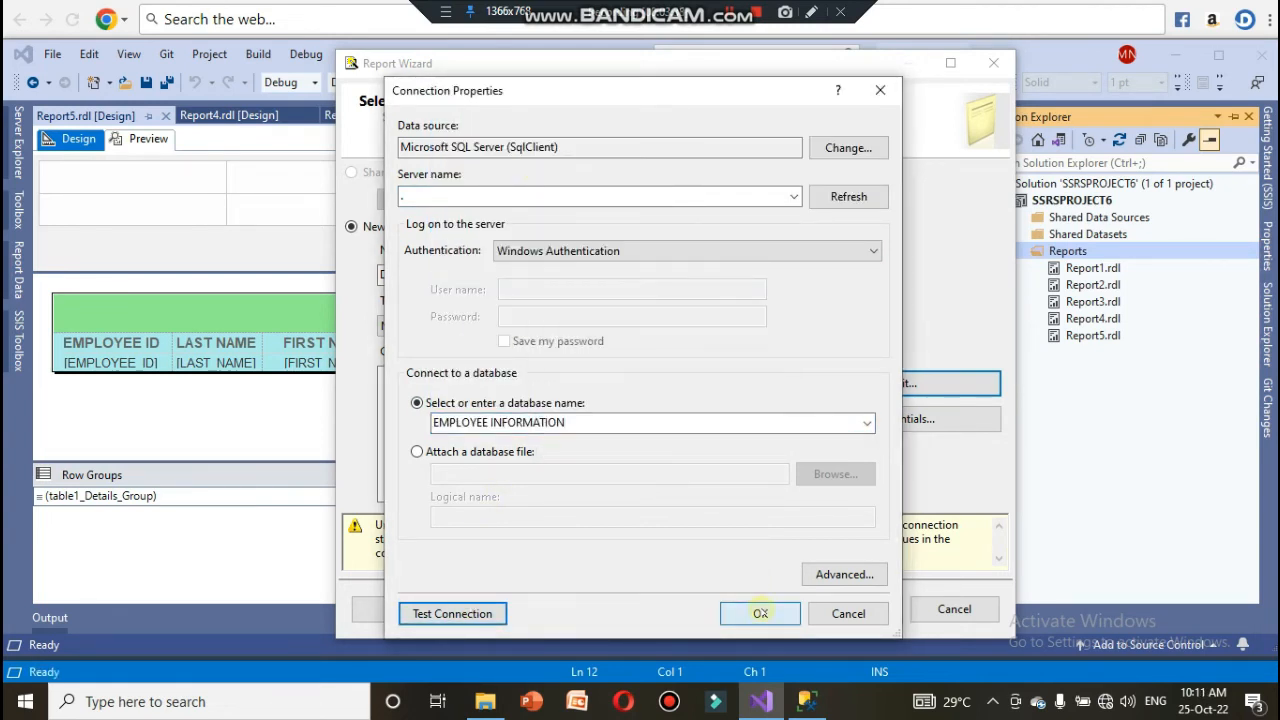
pyautogui.click(760, 612)
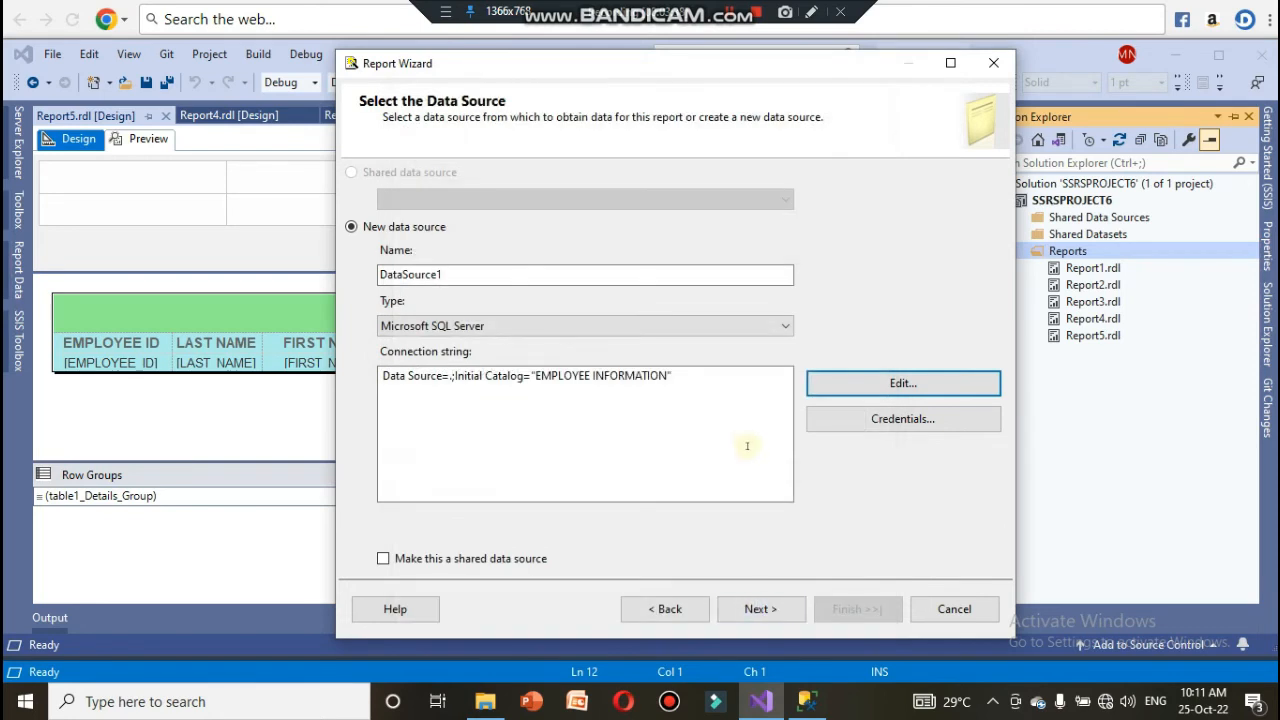
pyautogui.click(762, 607)
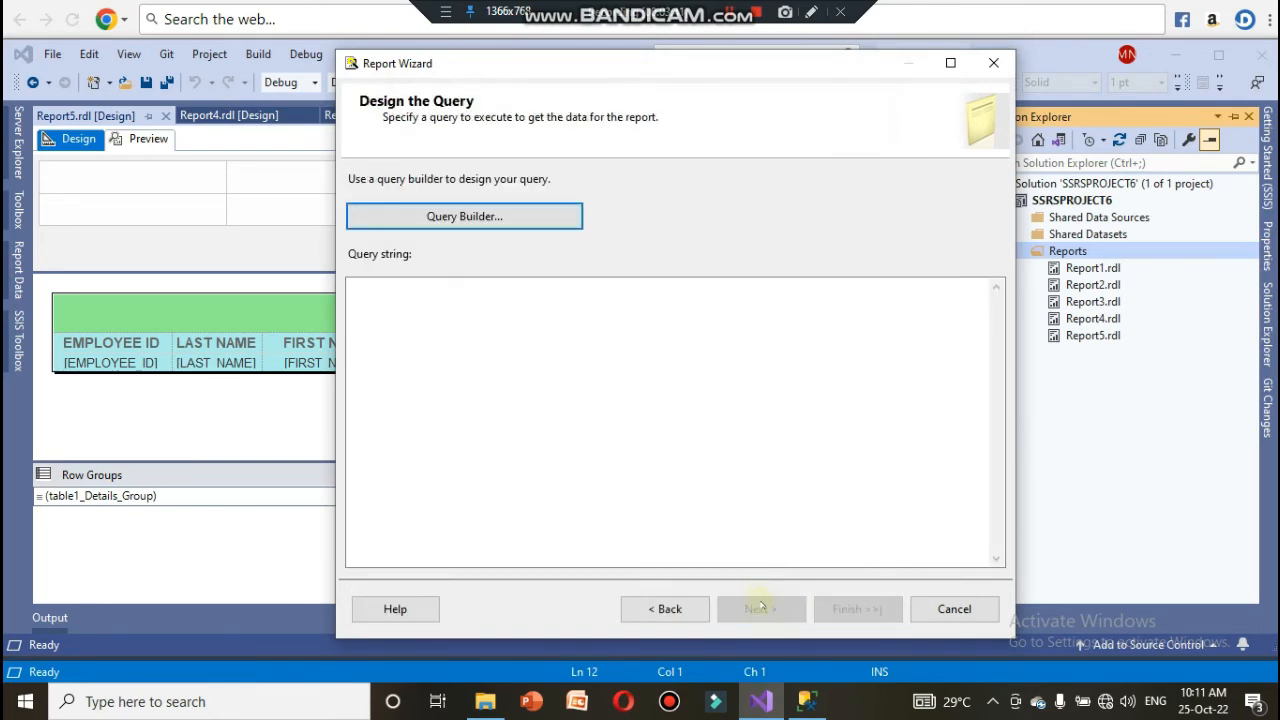
# - Build a query that selects all columns from the EMPLOYEE table and continue to the report type
pyautogui.click(500, 212)
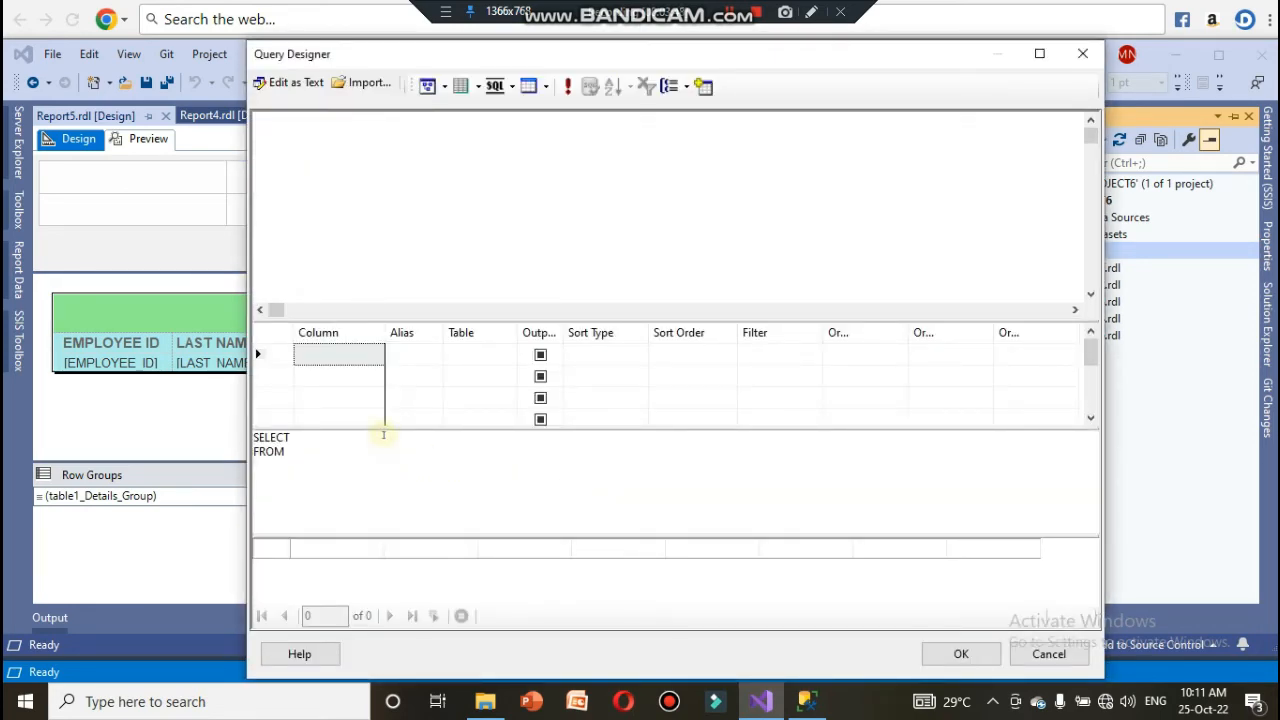
pyautogui.write('*')
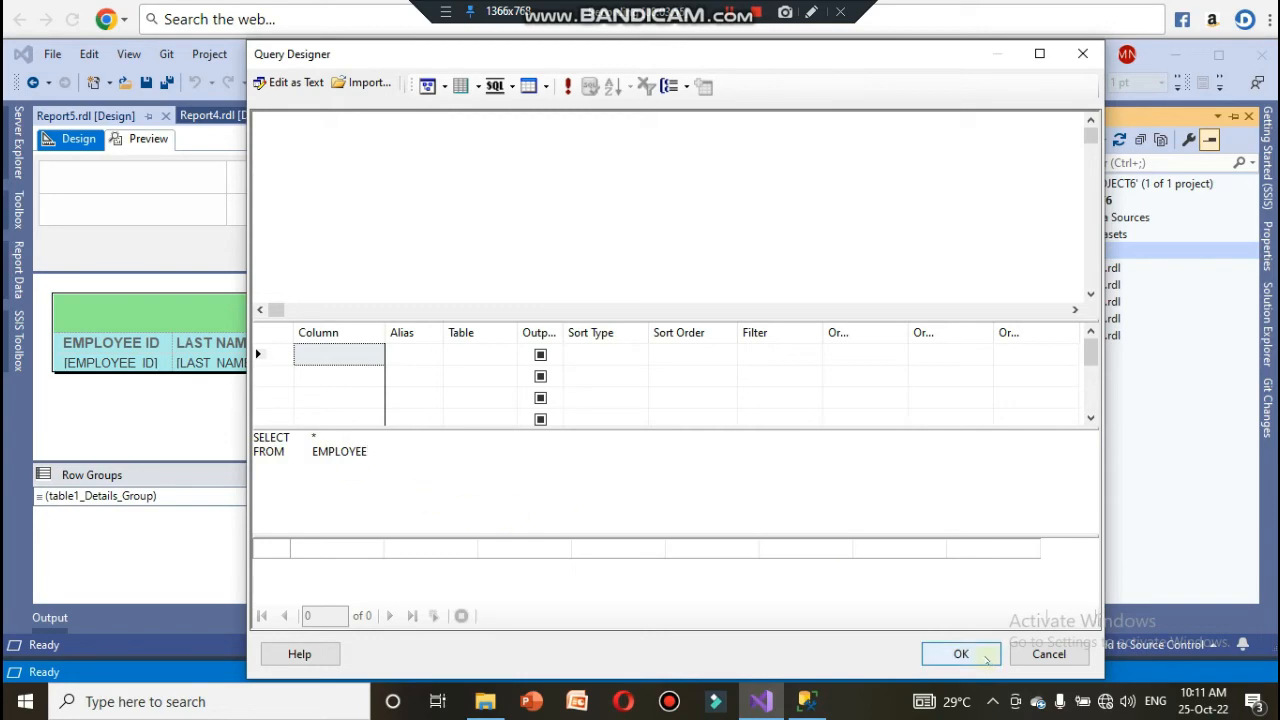
pyautogui.click(961, 653)
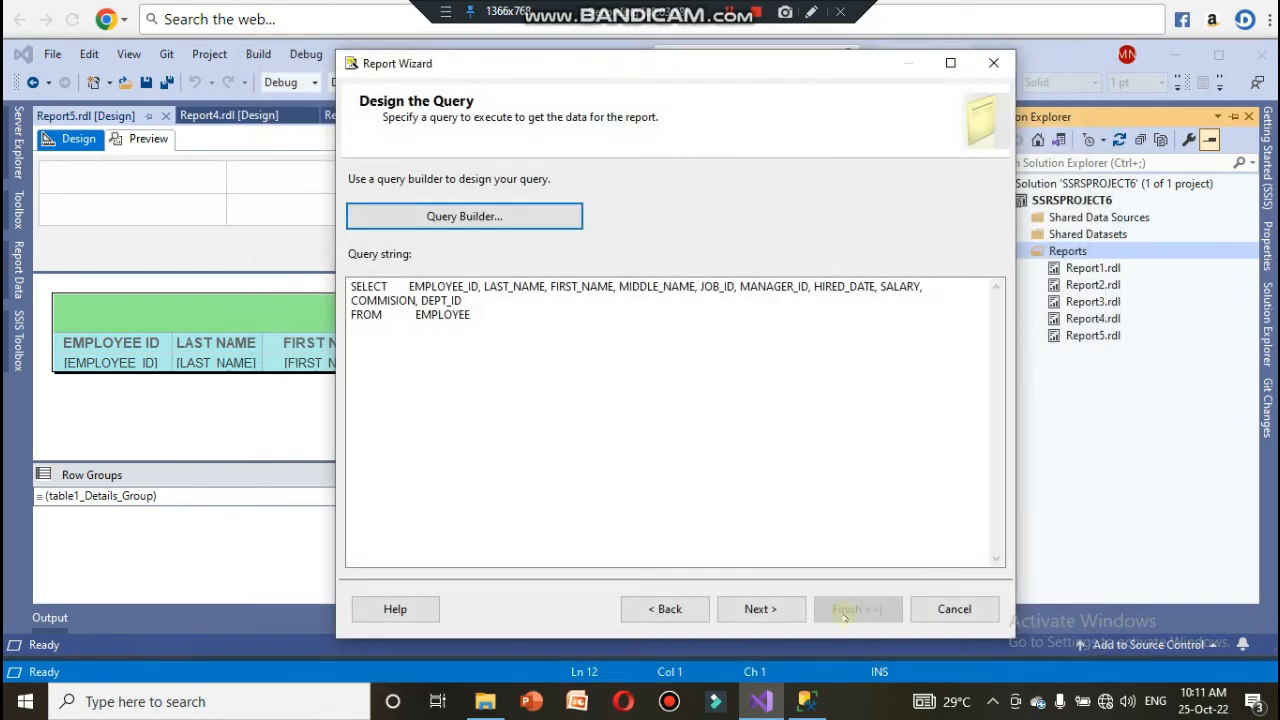
pyautogui.click(763, 610)
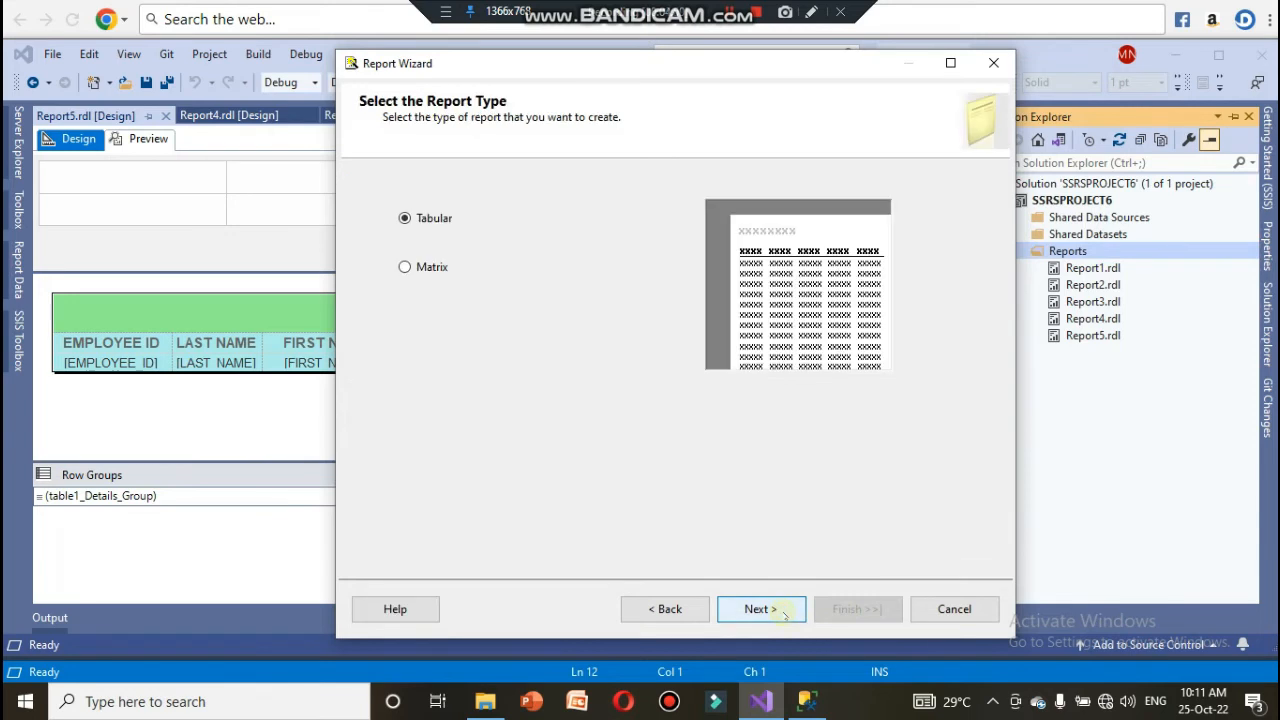
# - Create a tabular report named MAIN PAGE with all fields from EMPLOYEE_ID to DEPT_ID as details
pyautogui.click(760, 609)
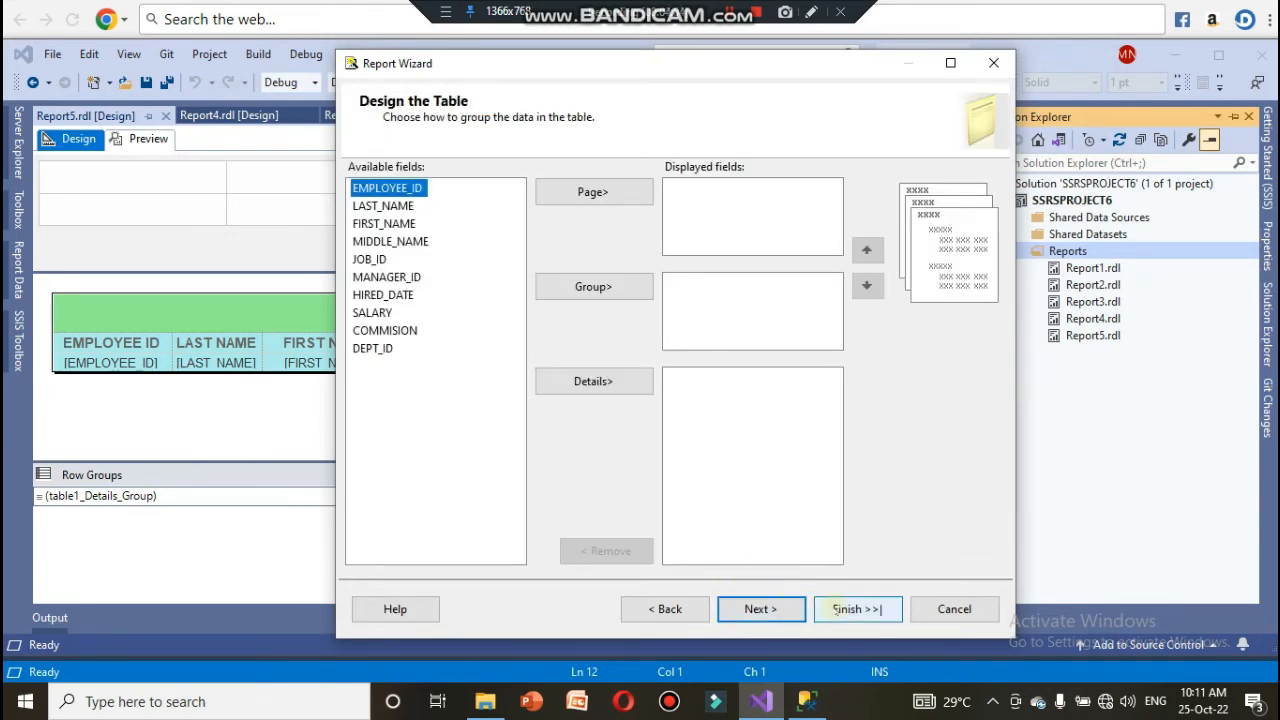
pyautogui.click(760, 609)
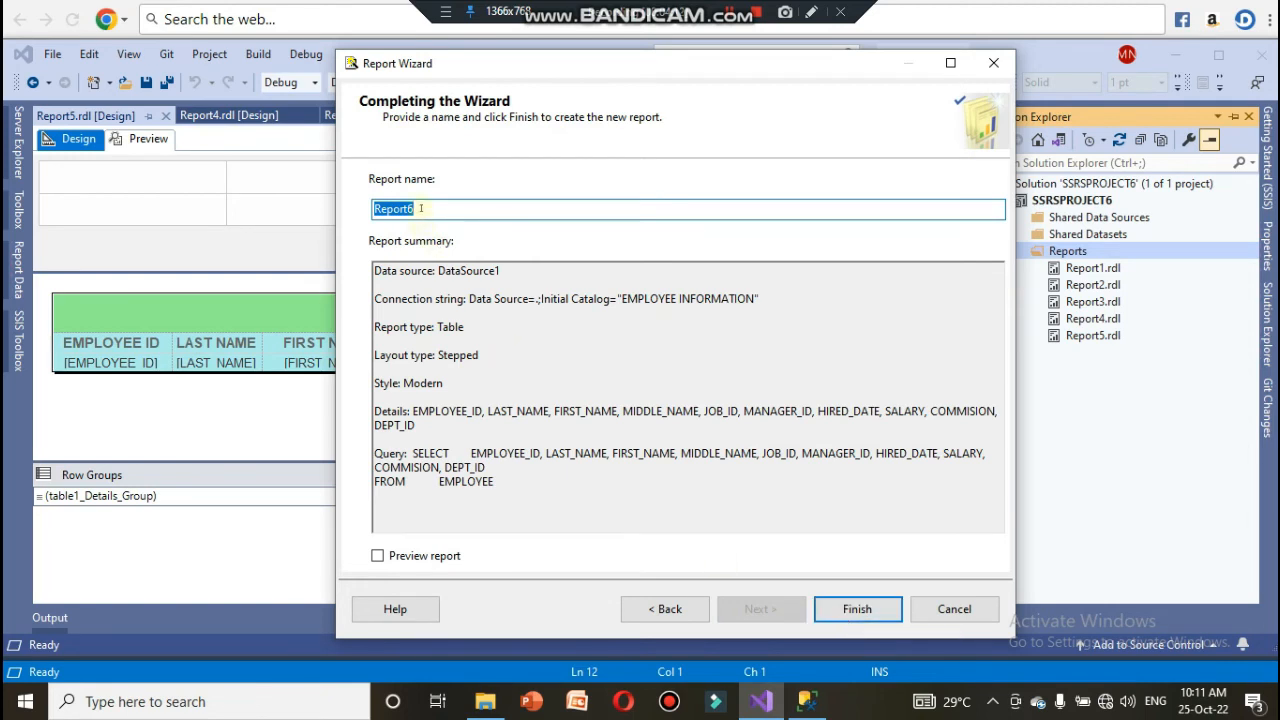
pyautogui.moveTo(421, 208); pyautogui.dragTo(372, 208)
pyautogui.write('MAIN PAGE')
pyautogui.click(832, 609)
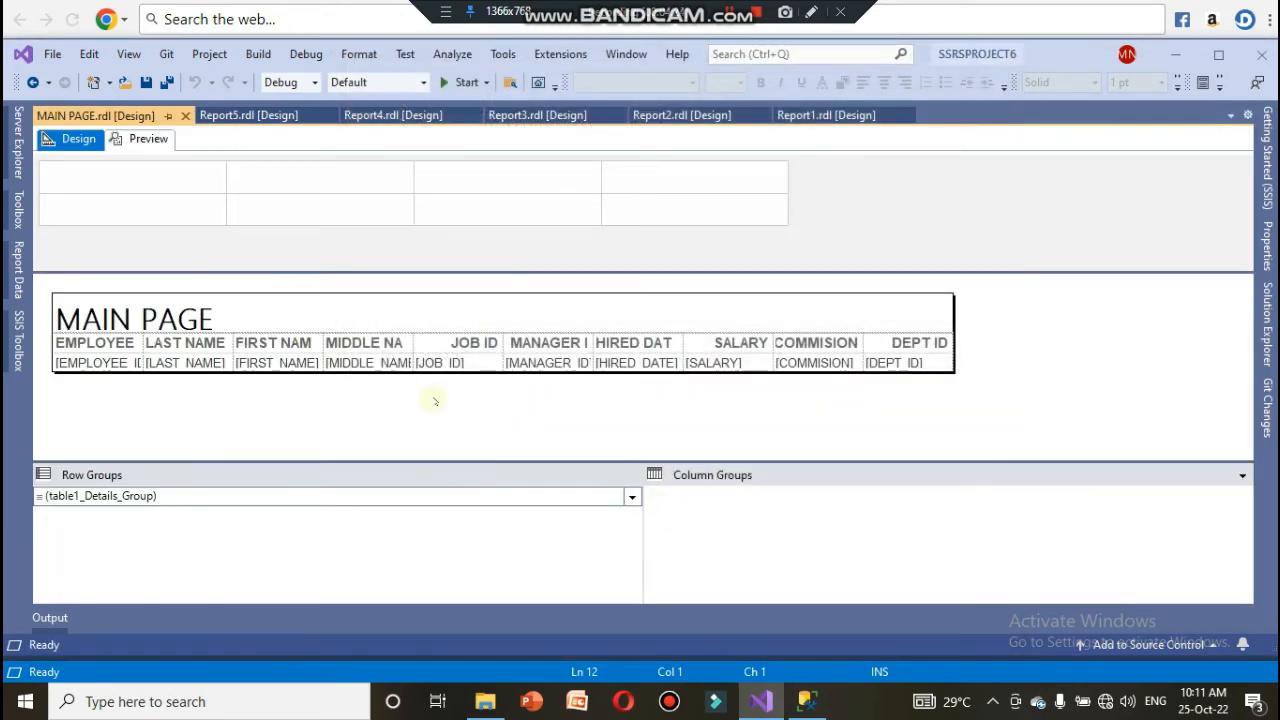
# - Set the MAIN PAGE title text box's horizontal alignment to Center and its vertical alignment to Middle
pyautogui.click(232, 318)
pyautogui.rightClick(232, 318)
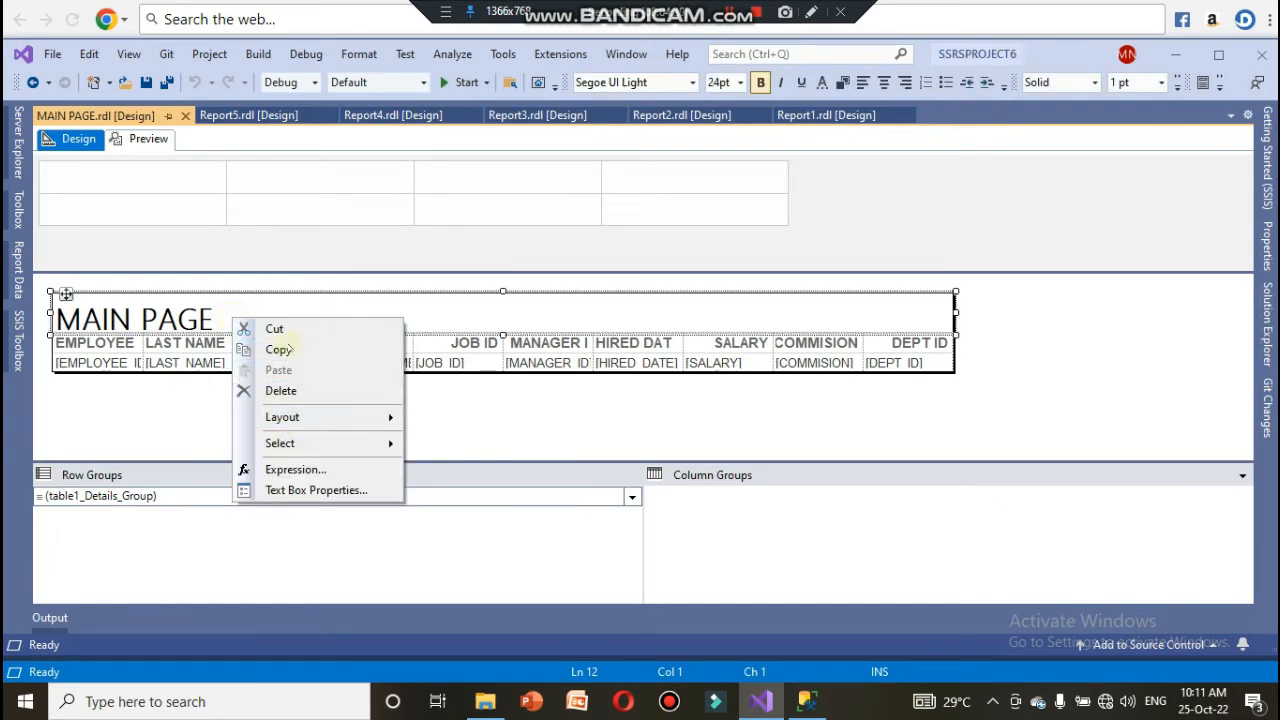
pyautogui.click(300, 490)
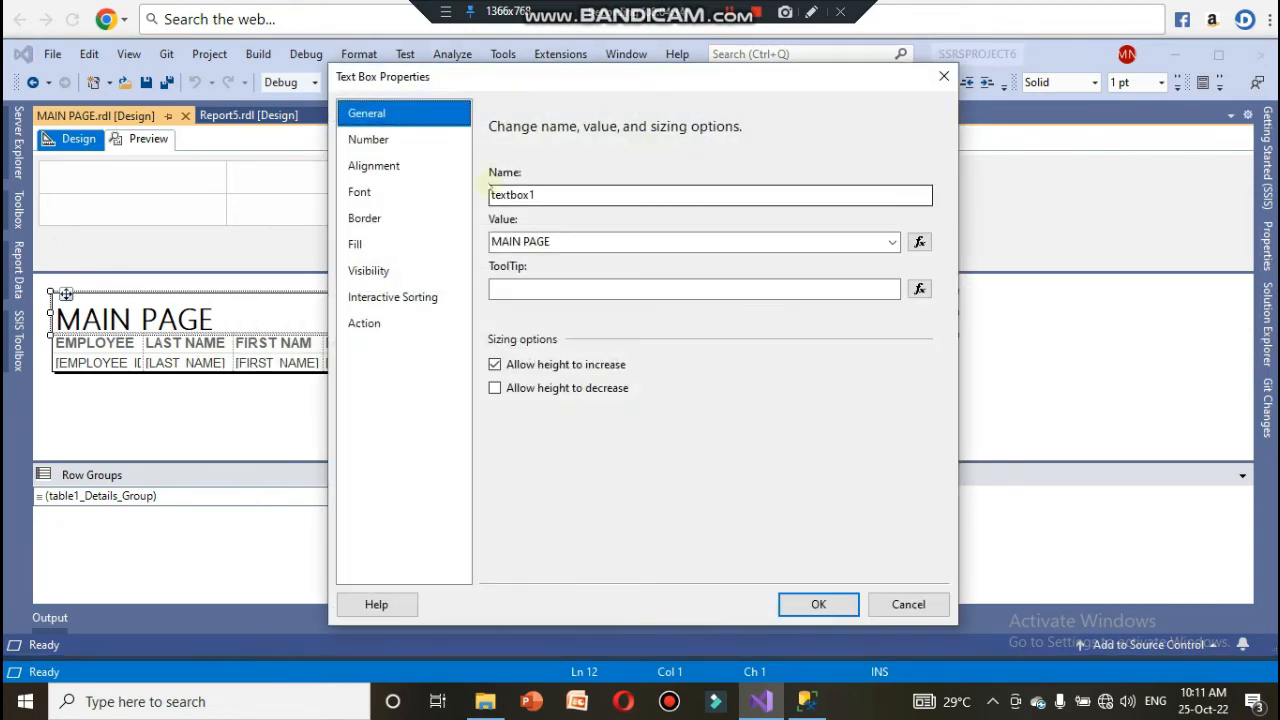
pyautogui.click(390, 166)
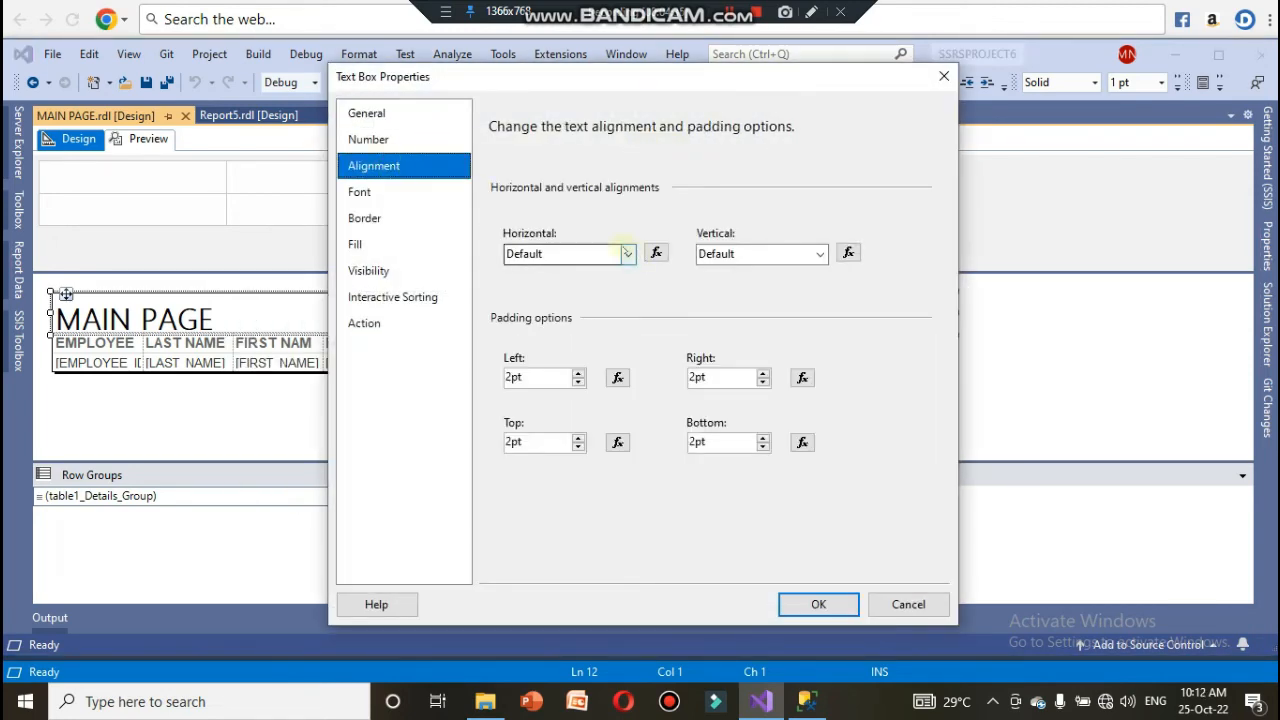
pyautogui.click(565, 254)
pyautogui.click(550, 315)
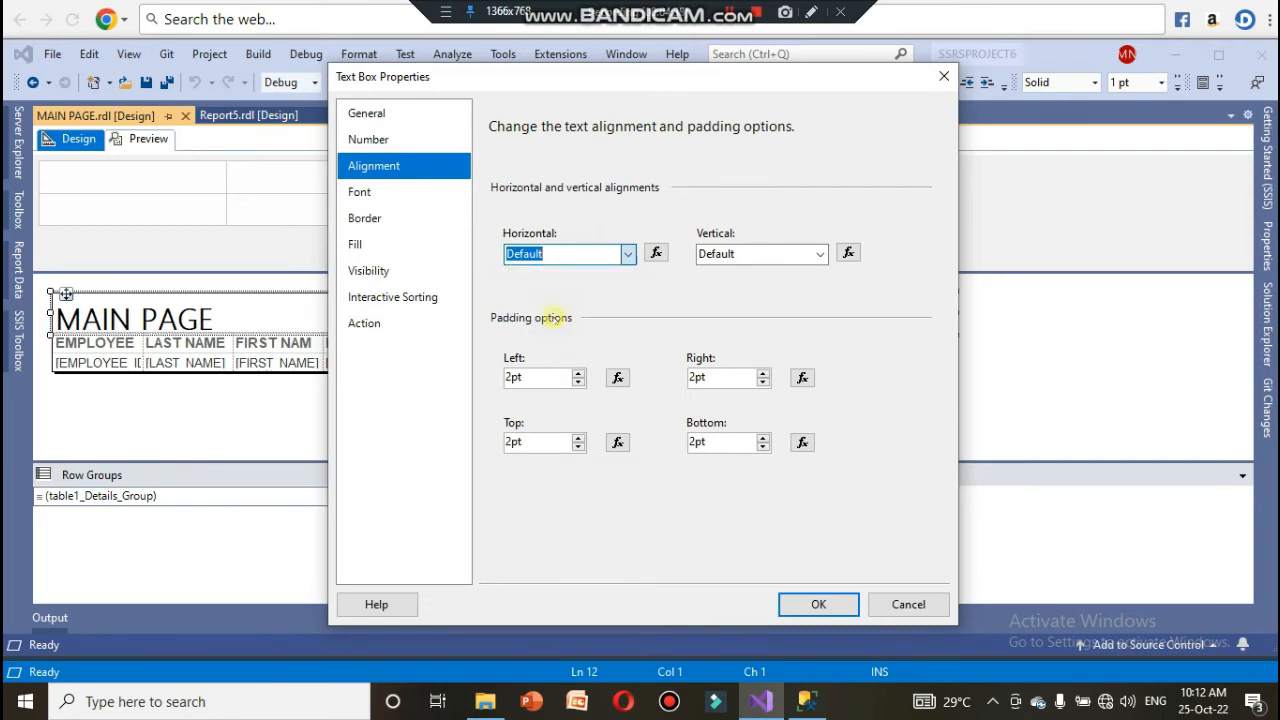
pyautogui.click(819, 255)
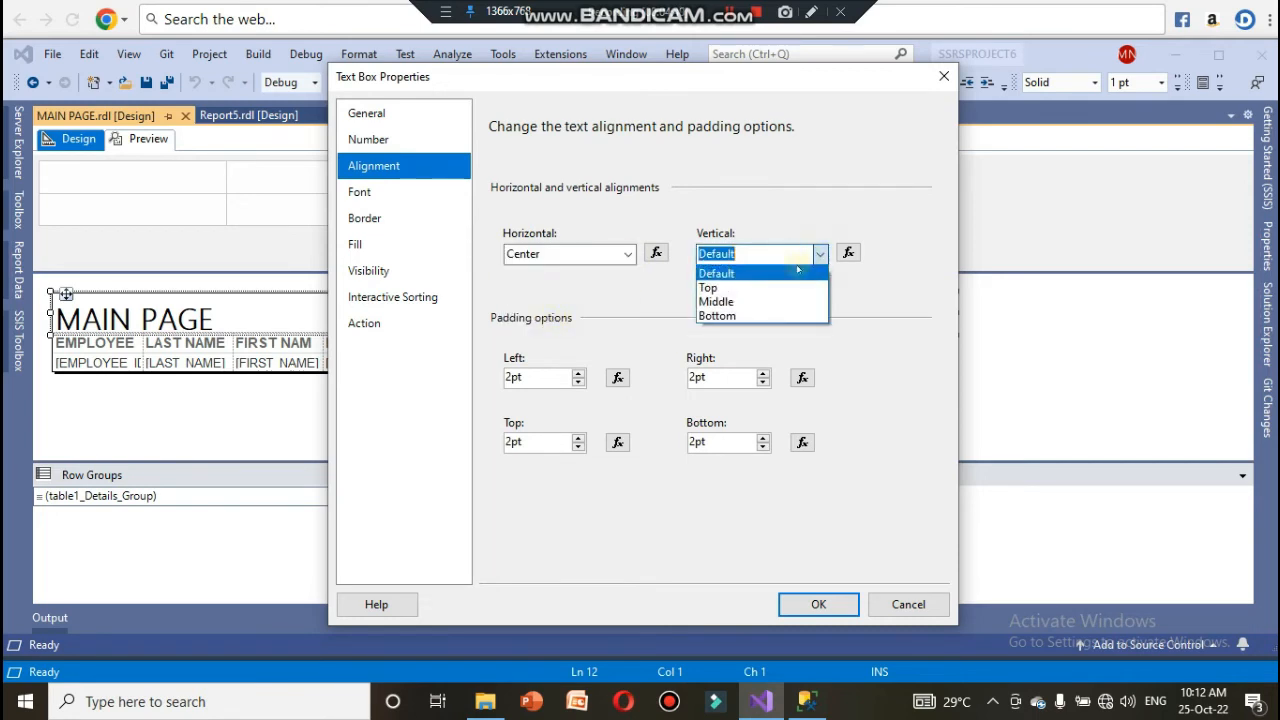
pyautogui.click(715, 299)
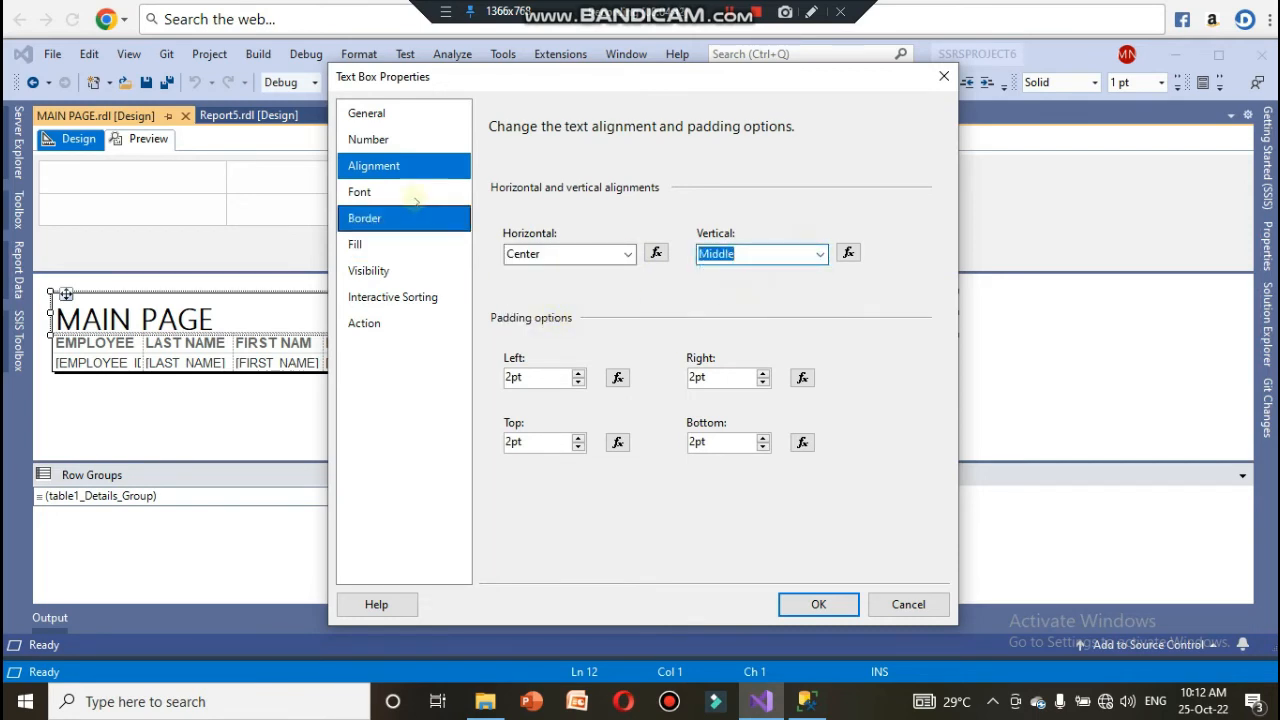
# - Set the title's font size to 14pt and its fill color to Light Green, and apply the properties
pyautogui.click(408, 191)
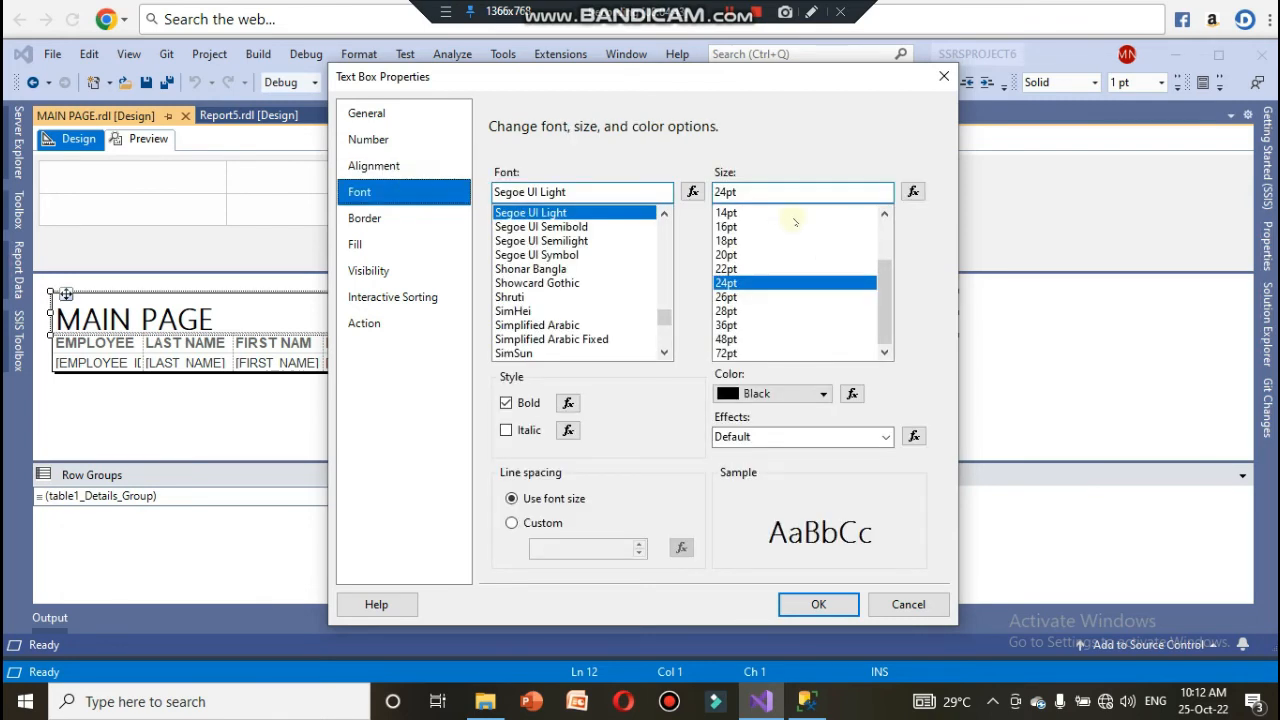
pyautogui.click(790, 213)
pyautogui.click(410, 245)
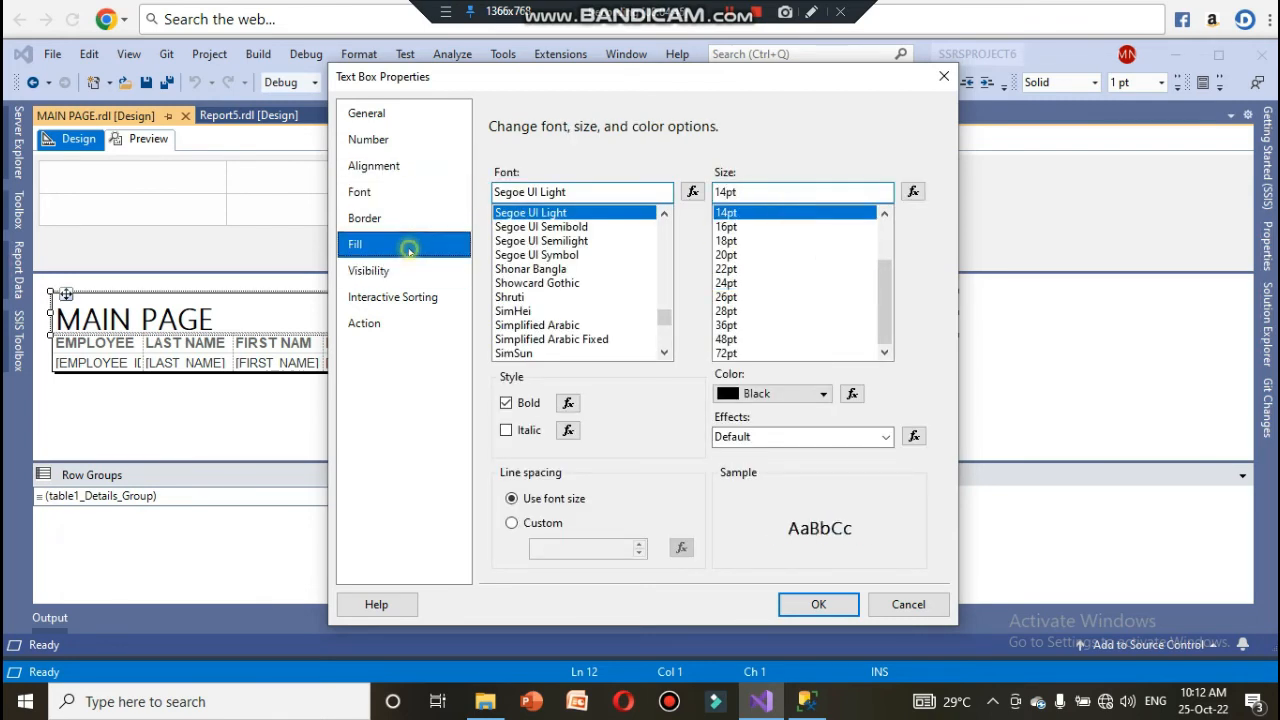
pyautogui.click(572, 193)
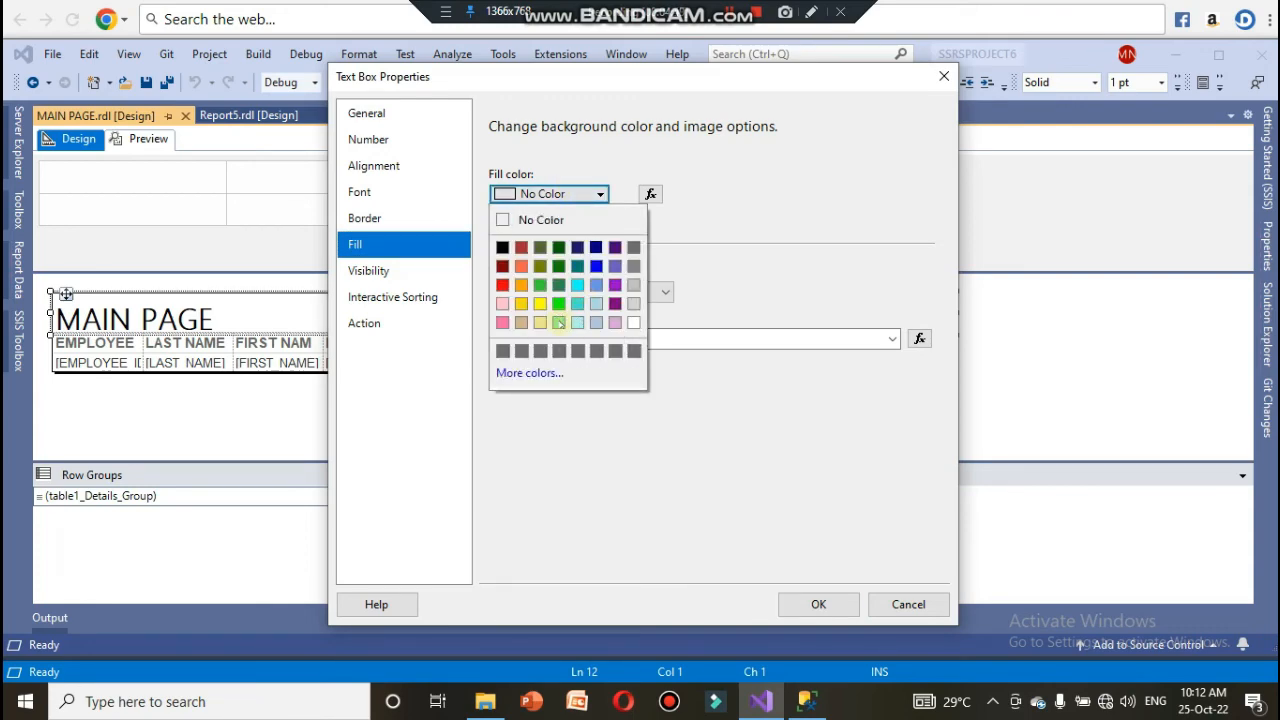
pyautogui.click(558, 322)
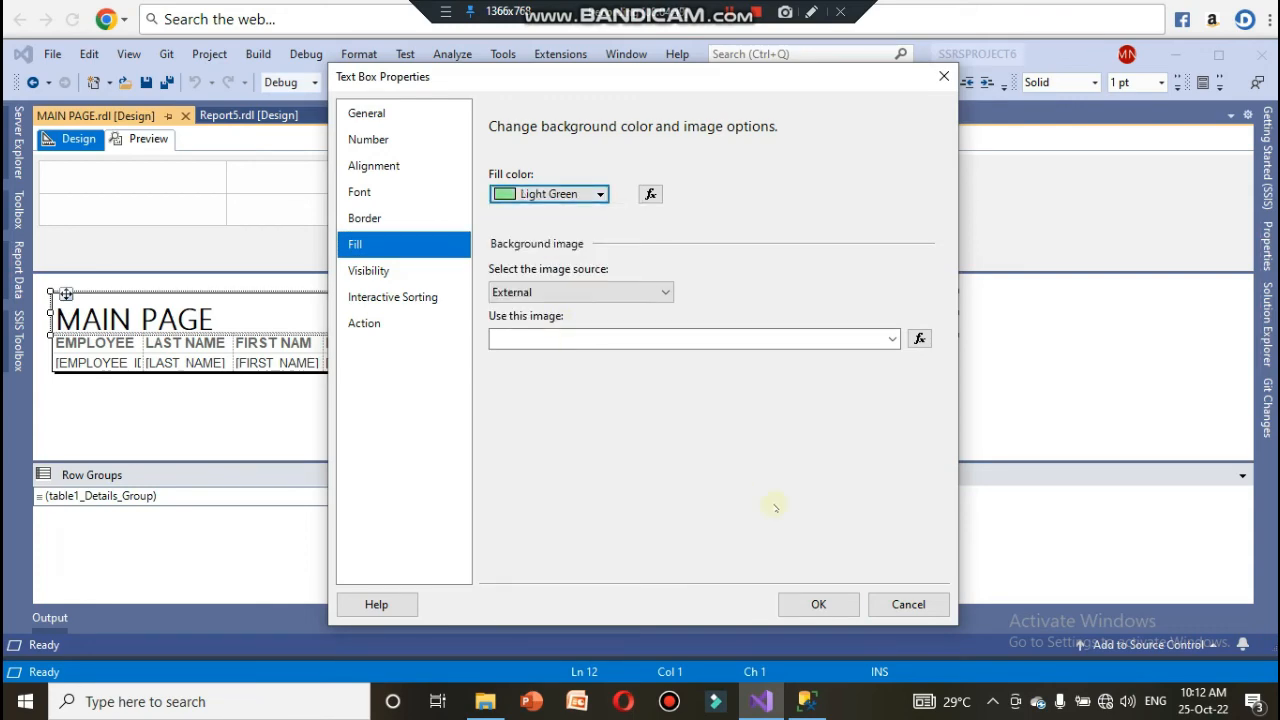
pyautogui.click(818, 604)
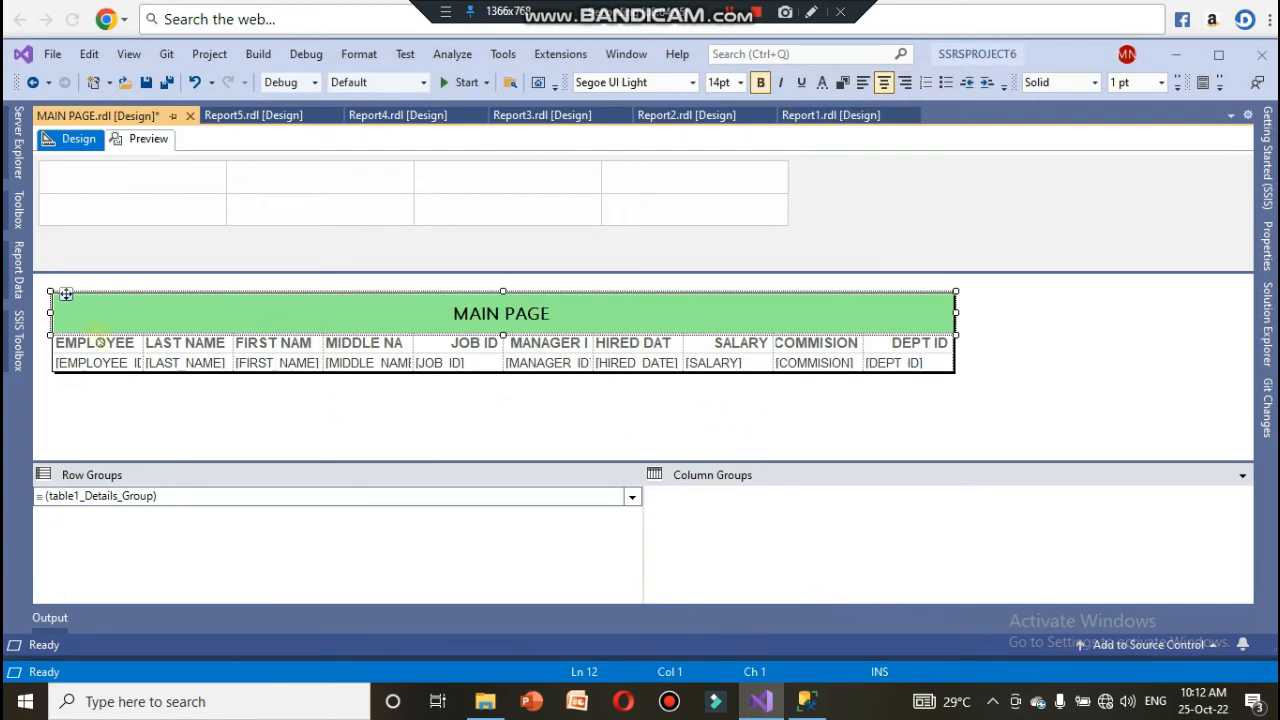
# - Try to clear the header texts of the table's EMPLOYEE ID and LAST NAME columns
pyautogui.click(97, 341)
pyautogui.click(108, 341)
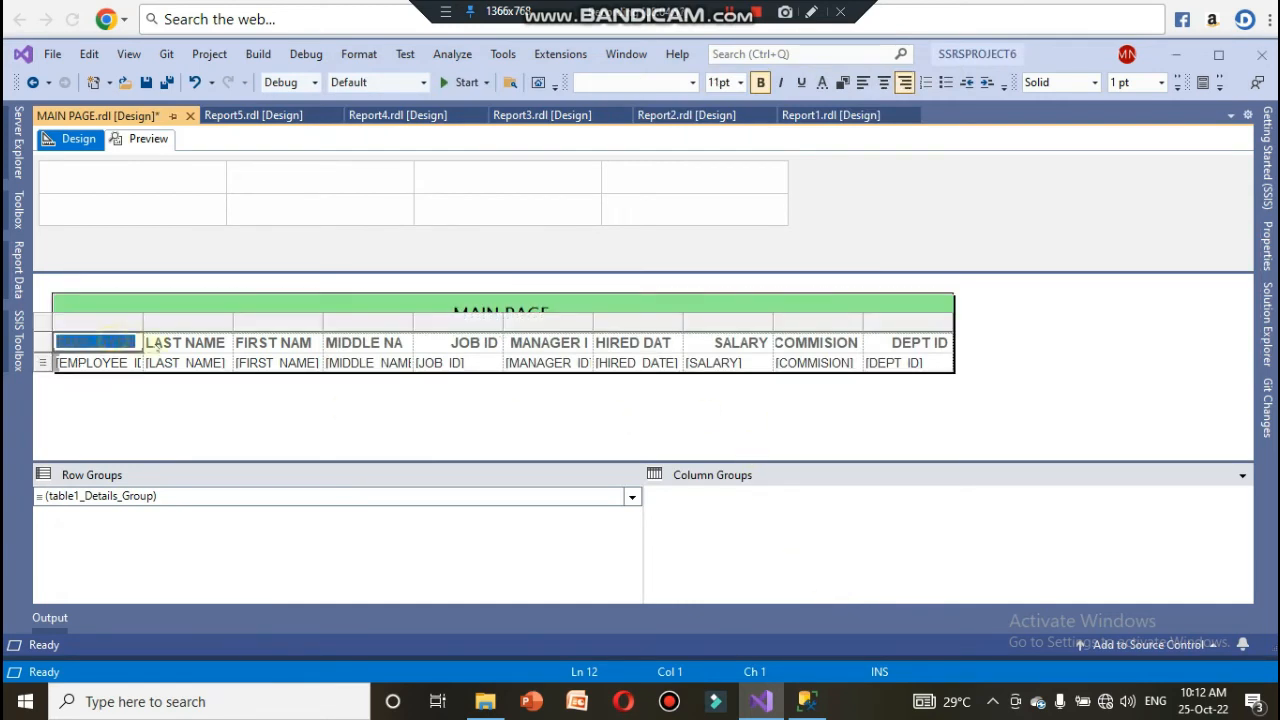
pyautogui.click(178, 342)
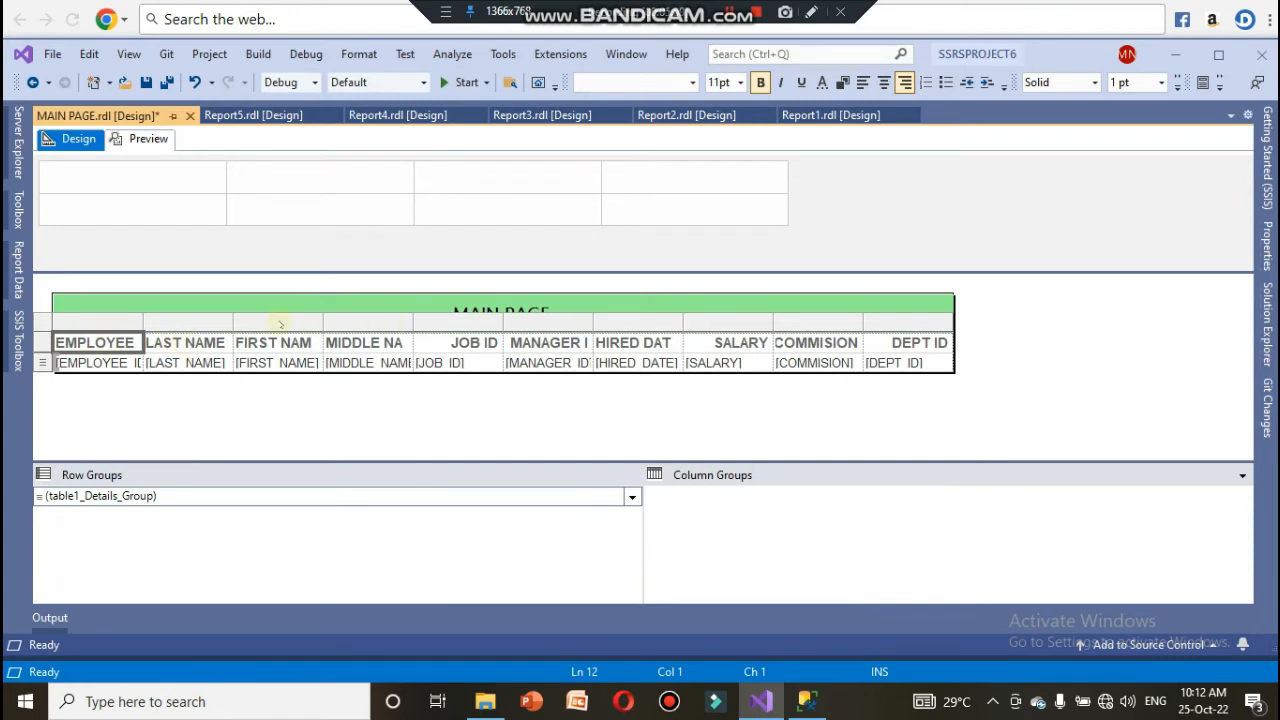
pyautogui.press('Delete')
pyautogui.click(190, 344)
pyautogui.click(190, 344)
pyautogui.press('Delete')
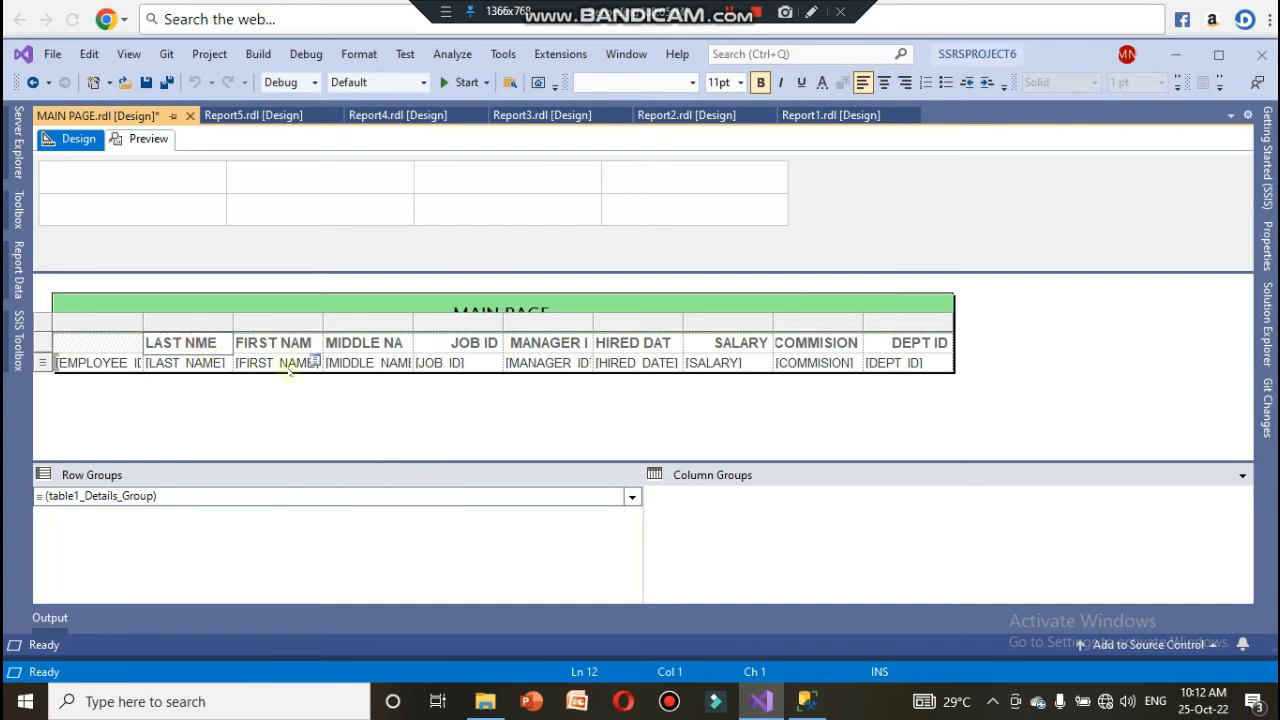
# - Delete the whole table below the MAIN PAGE title and place a text box under the title's left end, widened to about double
pyautogui.click(48, 328)
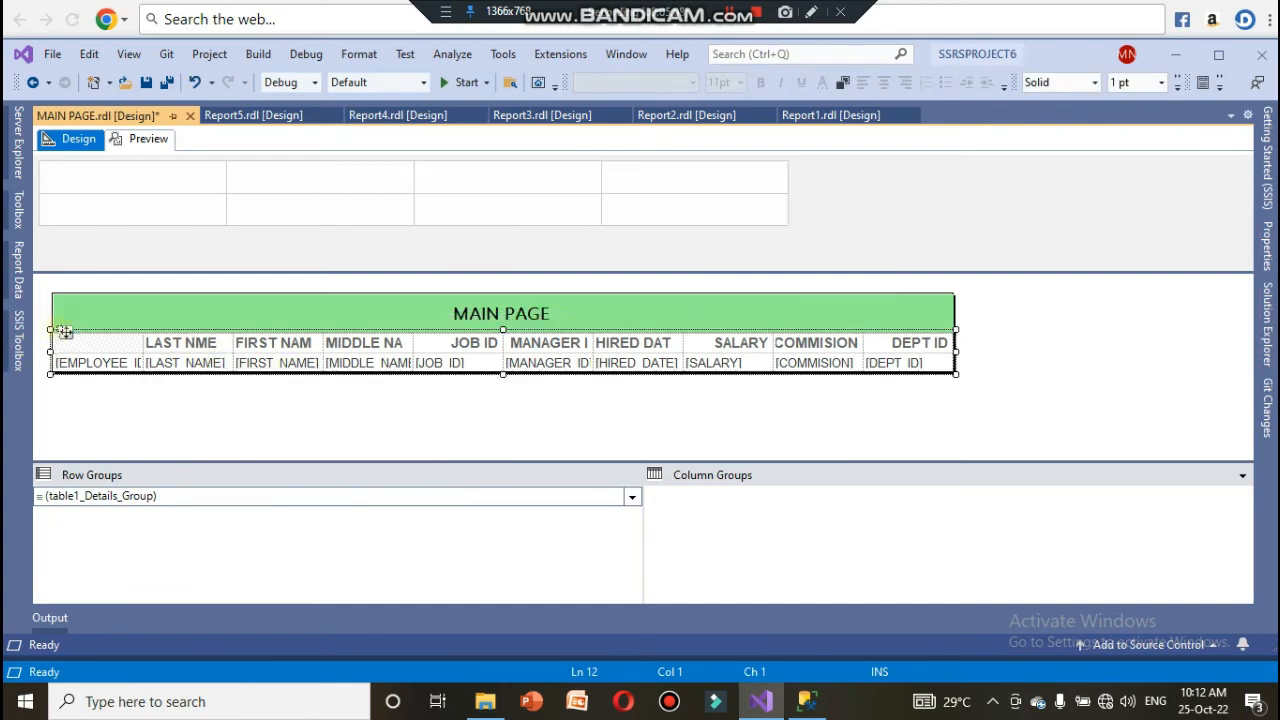
pyautogui.press('Delete')
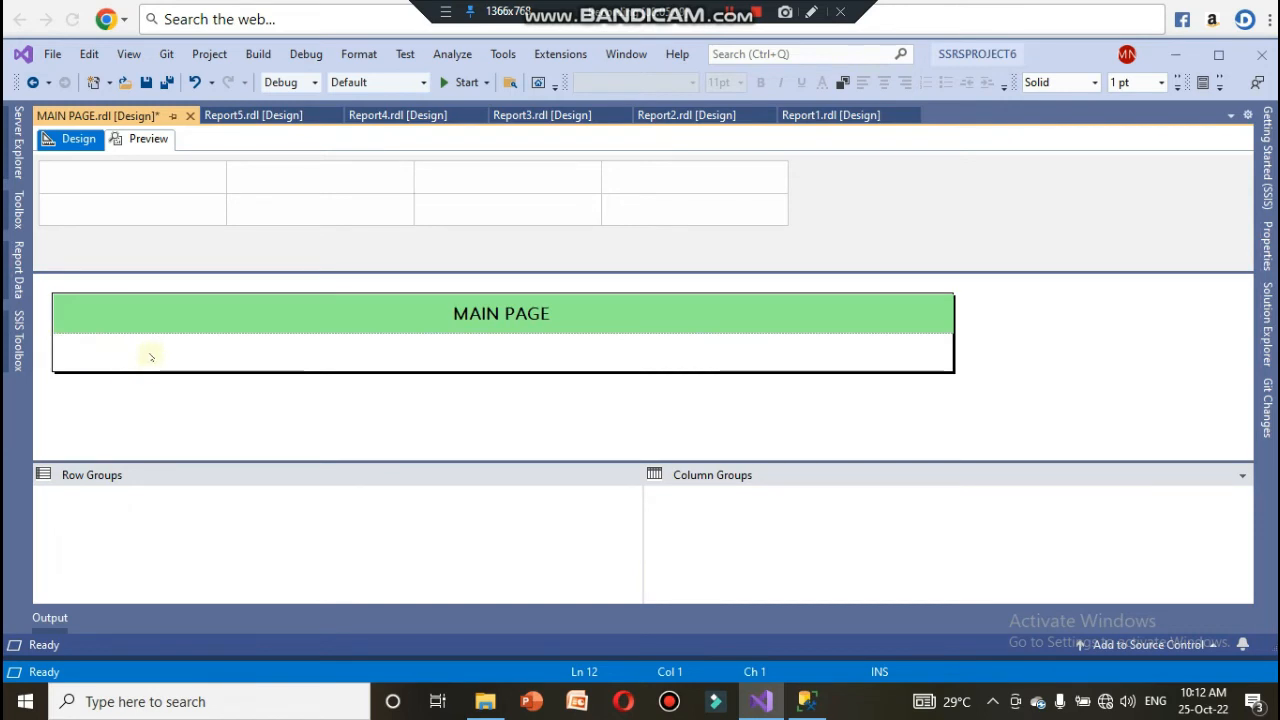
pyautogui.click(18, 210)
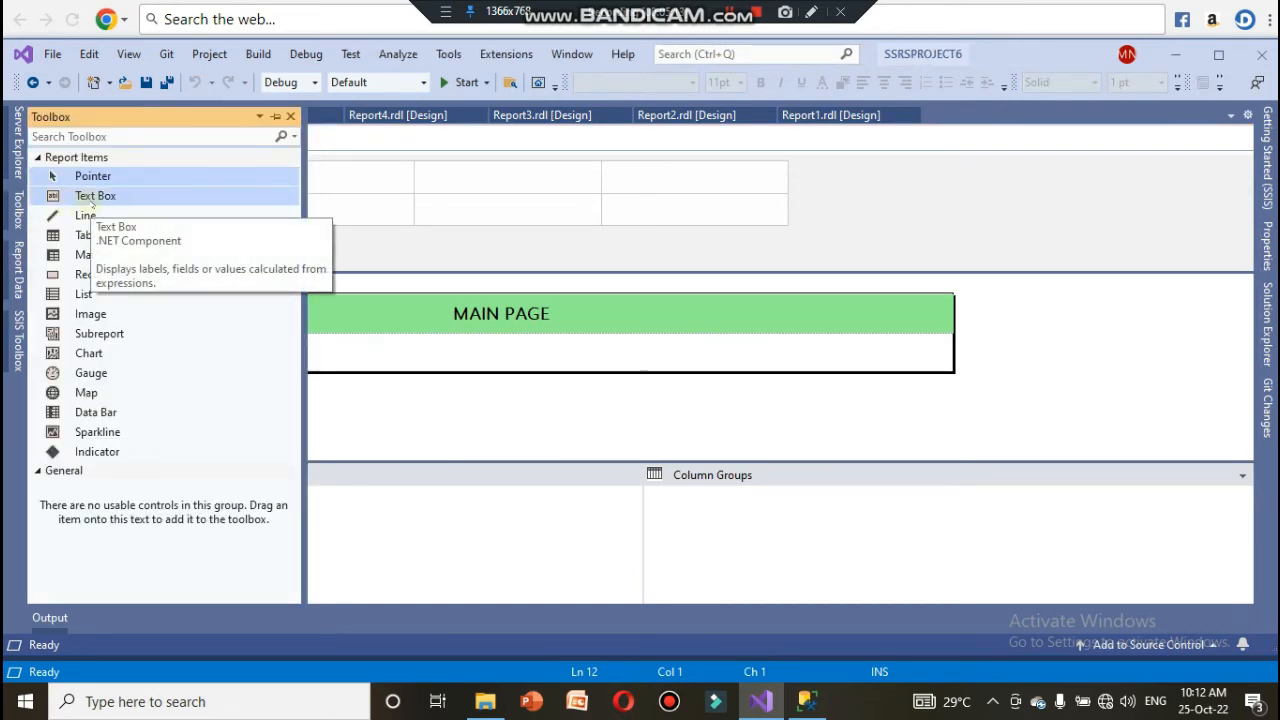
pyautogui.moveTo(92, 203); pyautogui.dragTo(97, 374)
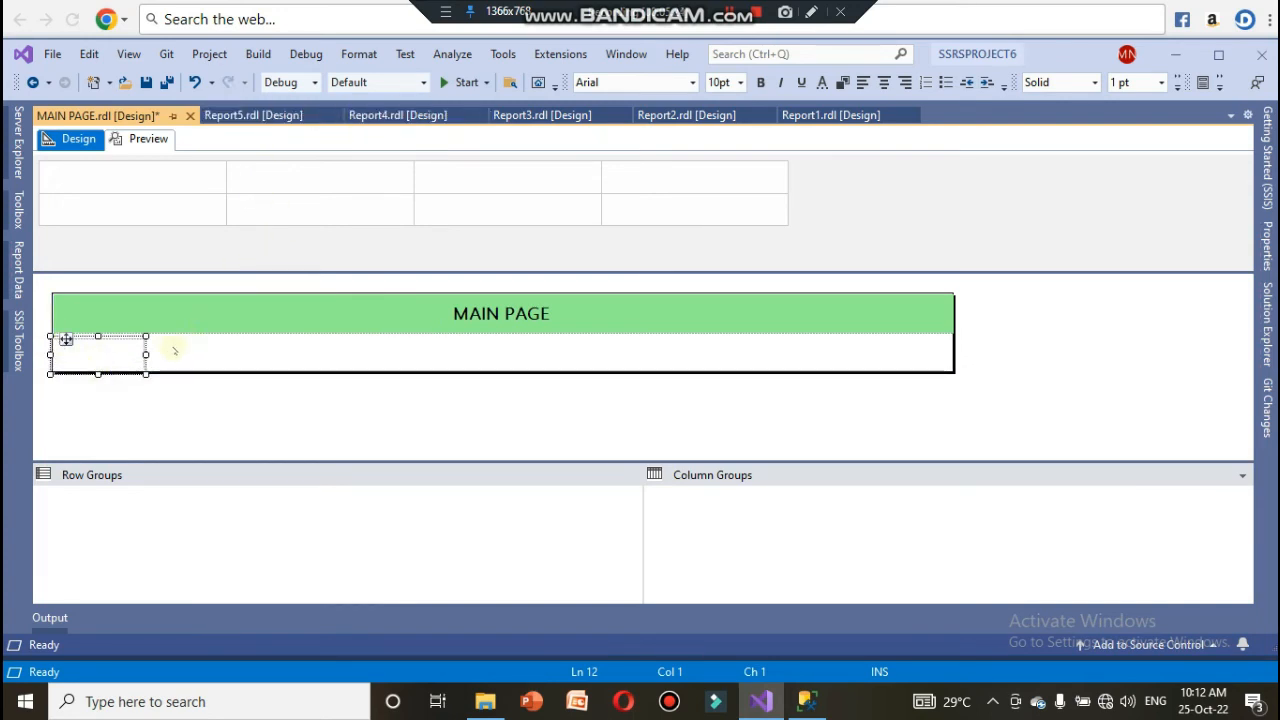
pyautogui.moveTo(147, 354); pyautogui.dragTo(238, 354)
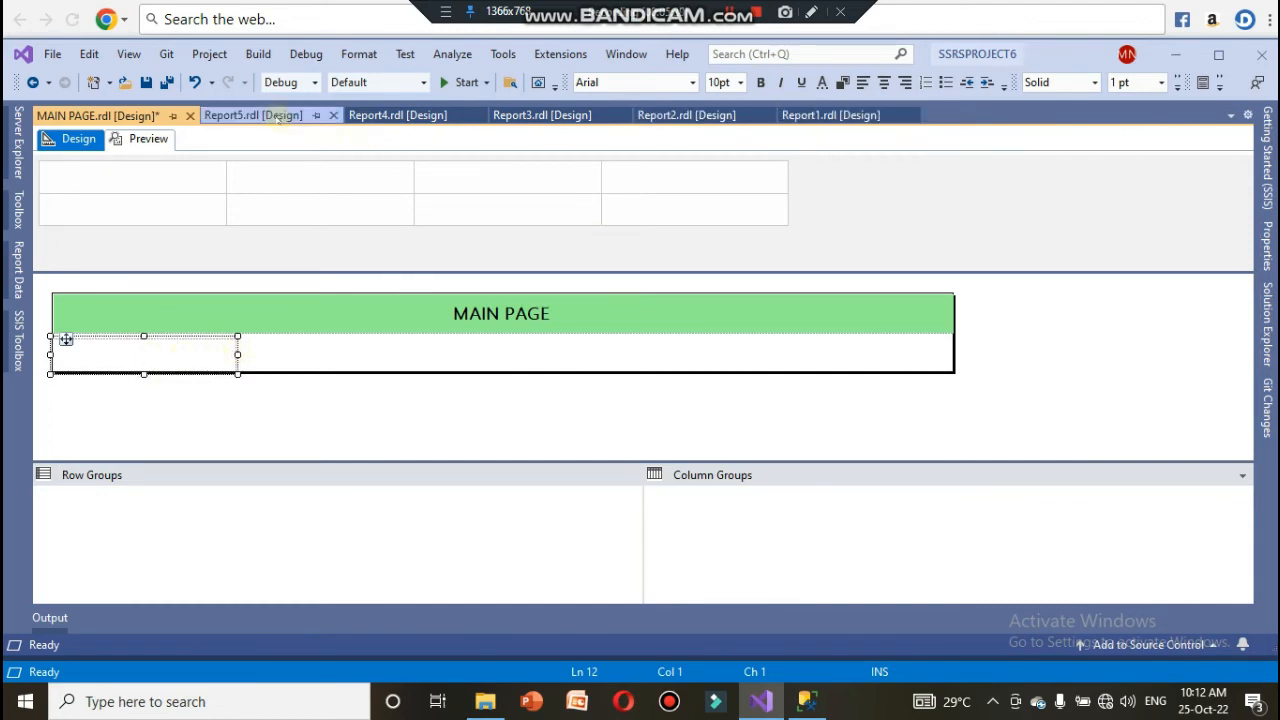
pyautogui.click(280, 117)
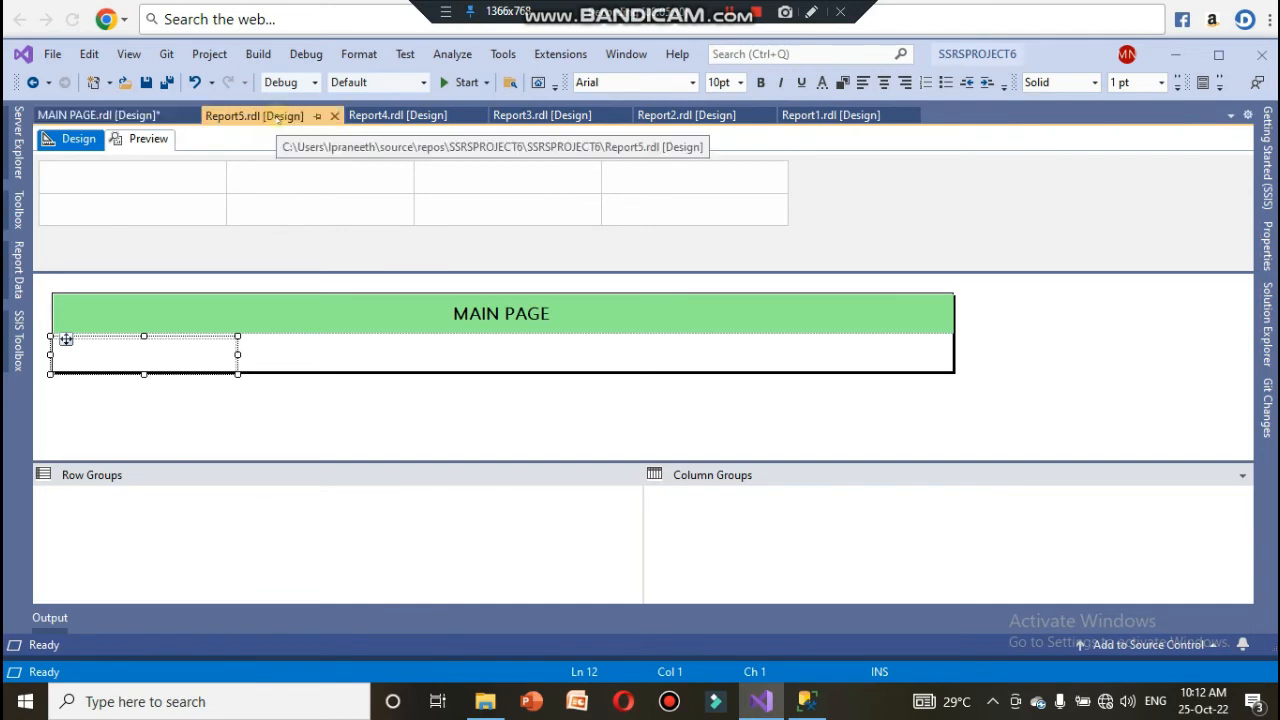
pyautogui.click(140, 116)
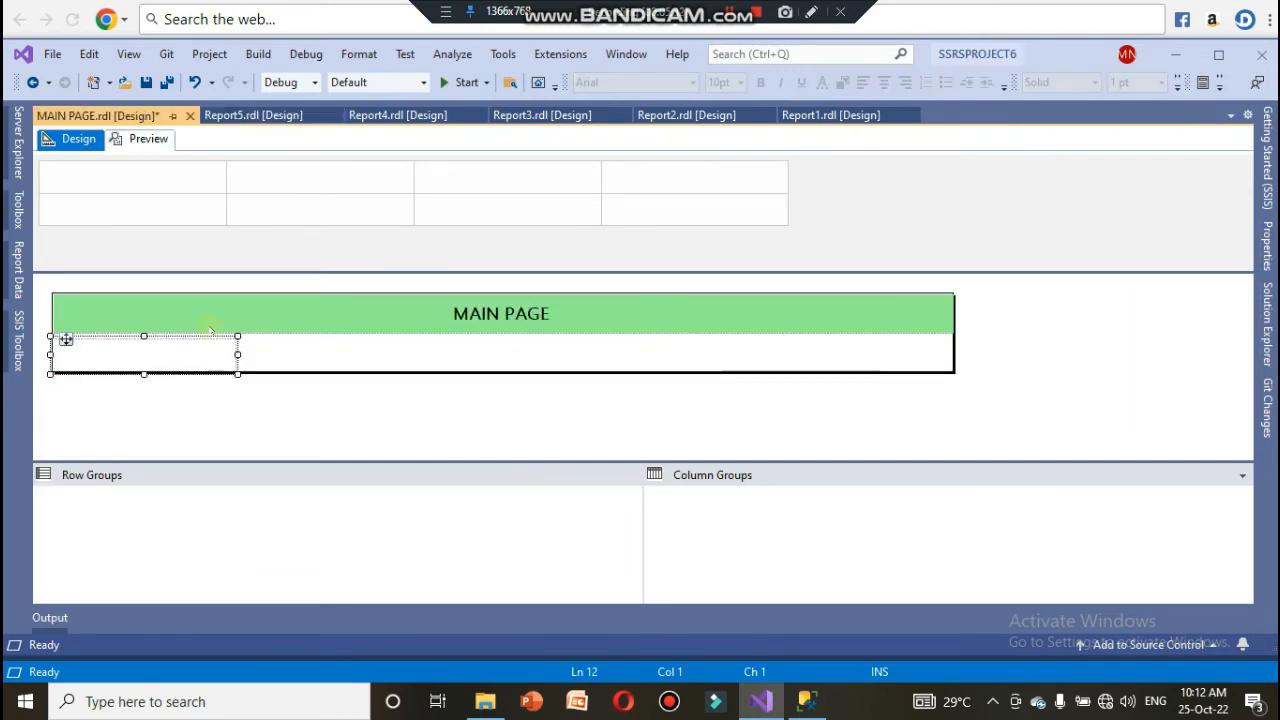
# - Try to name the text box below the title EMPLOYEE LIST, with horizontal alignment Center and vertical alignment Middle
pyautogui.rightClick(169, 366)
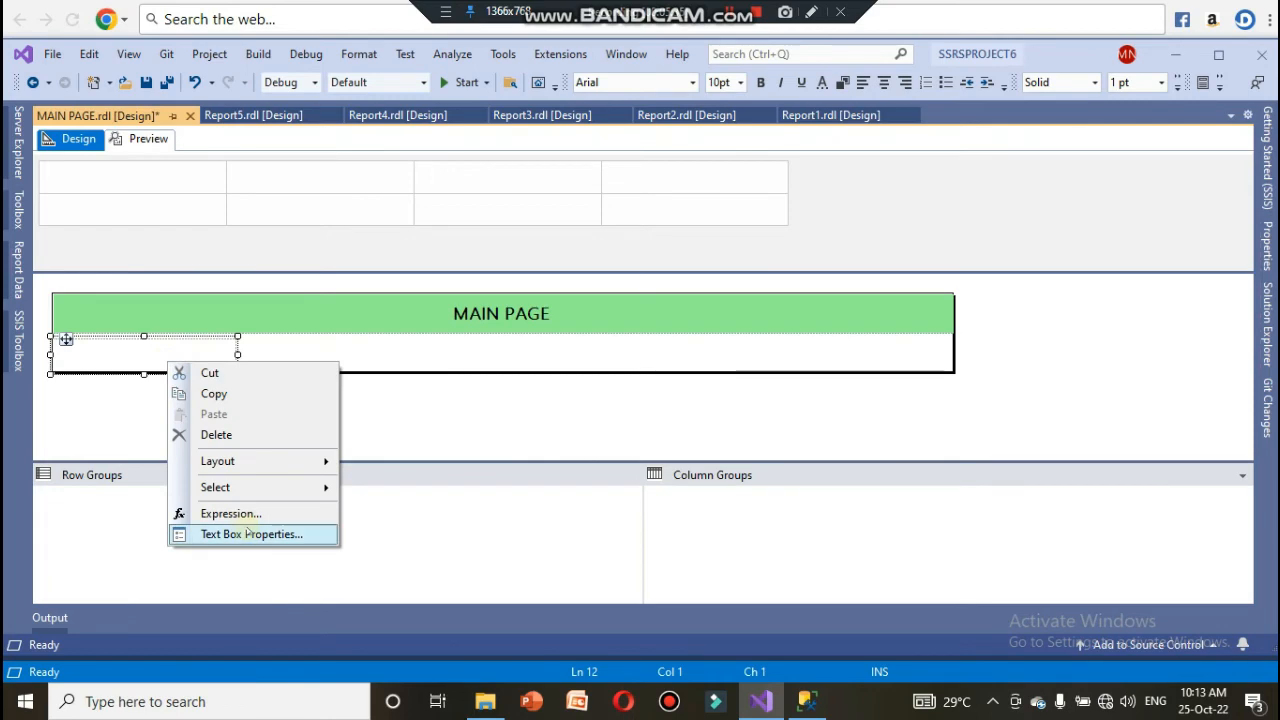
pyautogui.click(247, 533)
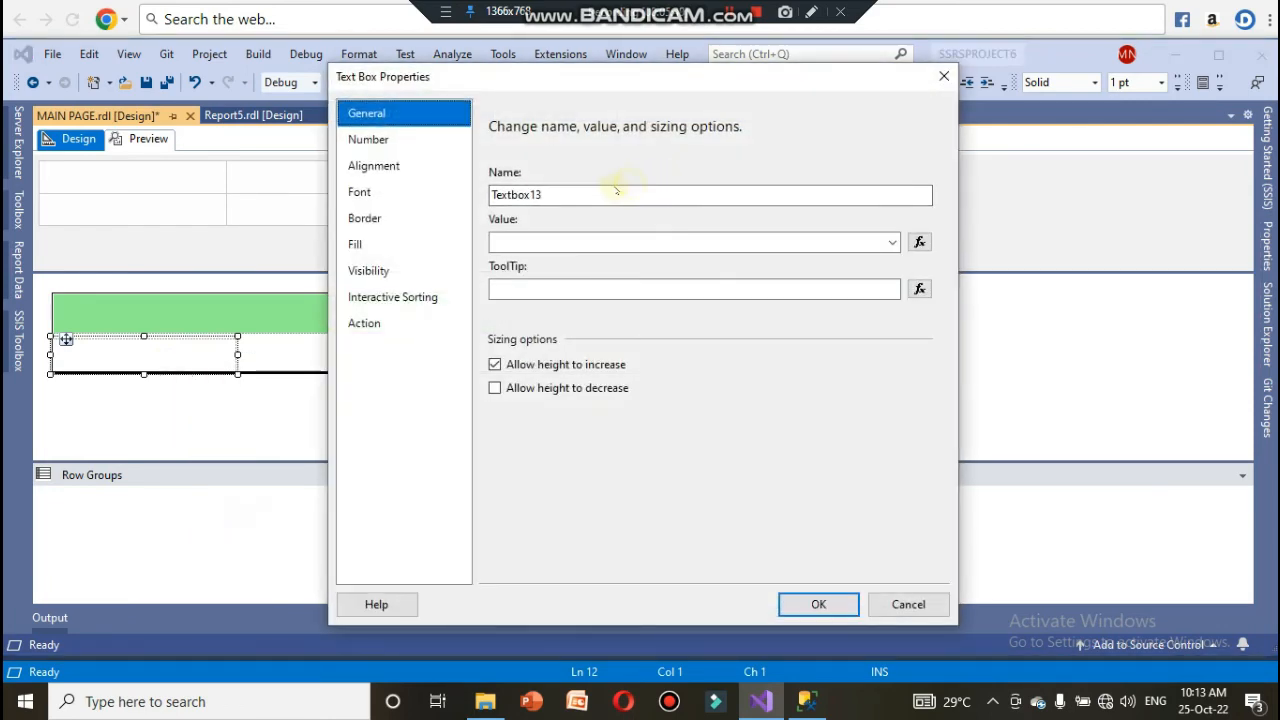
pyautogui.moveTo(563, 194); pyautogui.dragTo(491, 195)
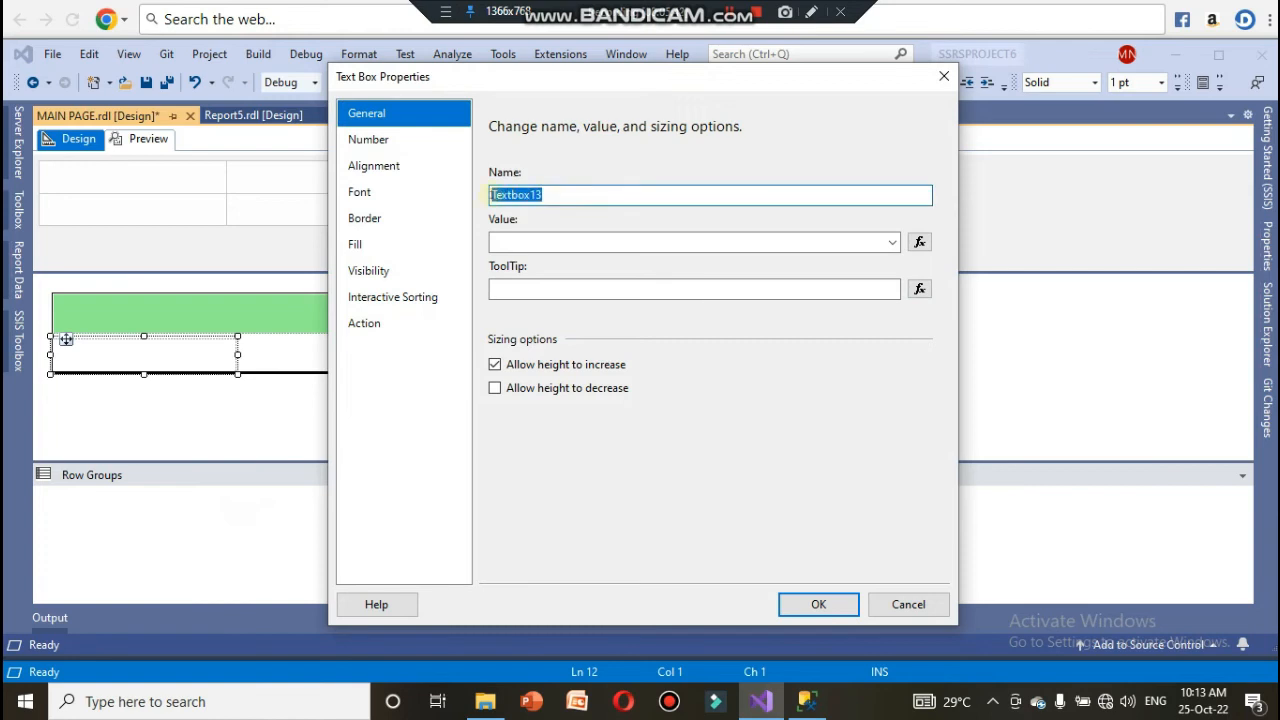
pyautogui.write('EMPLOYEE LIST')
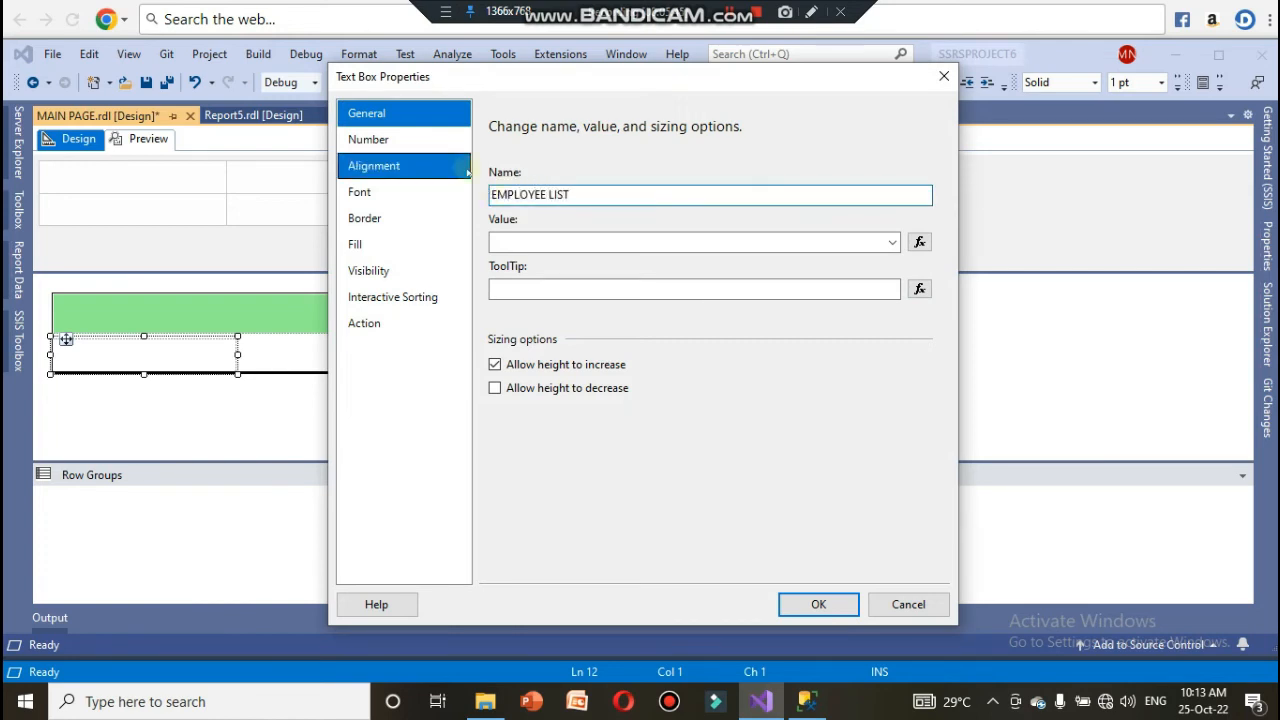
pyautogui.click(409, 170)
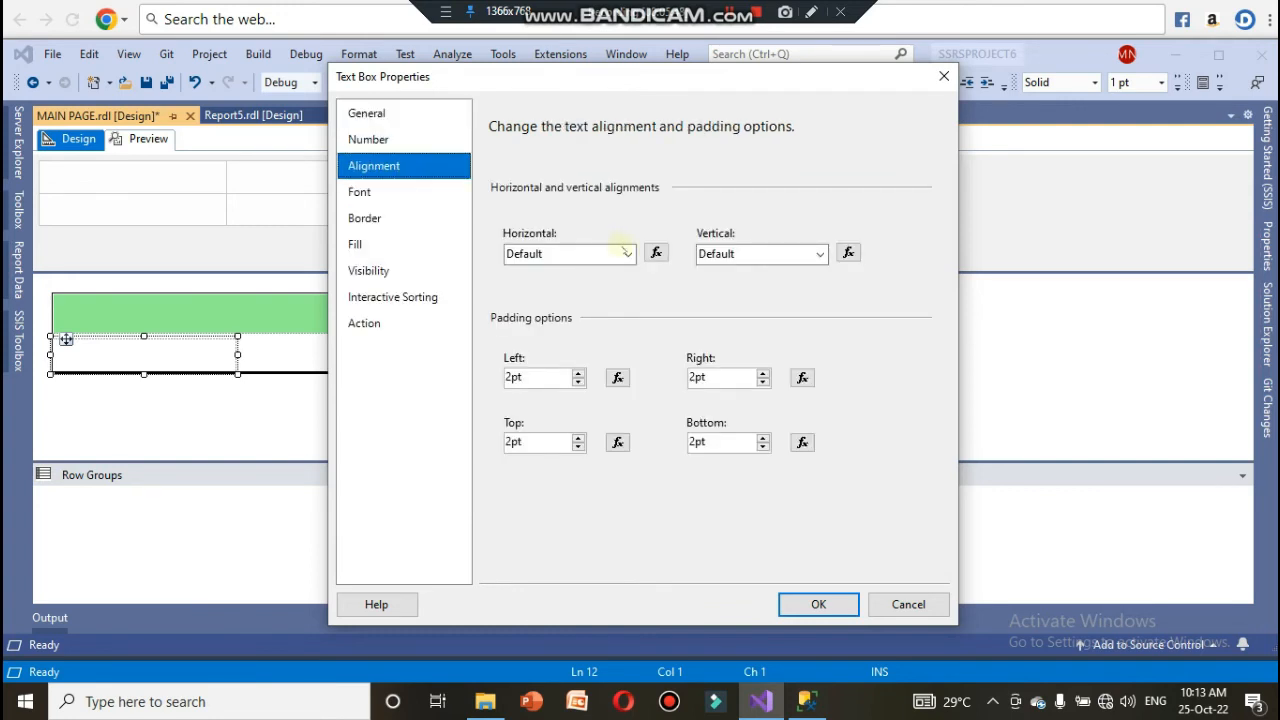
pyautogui.click(620, 254)
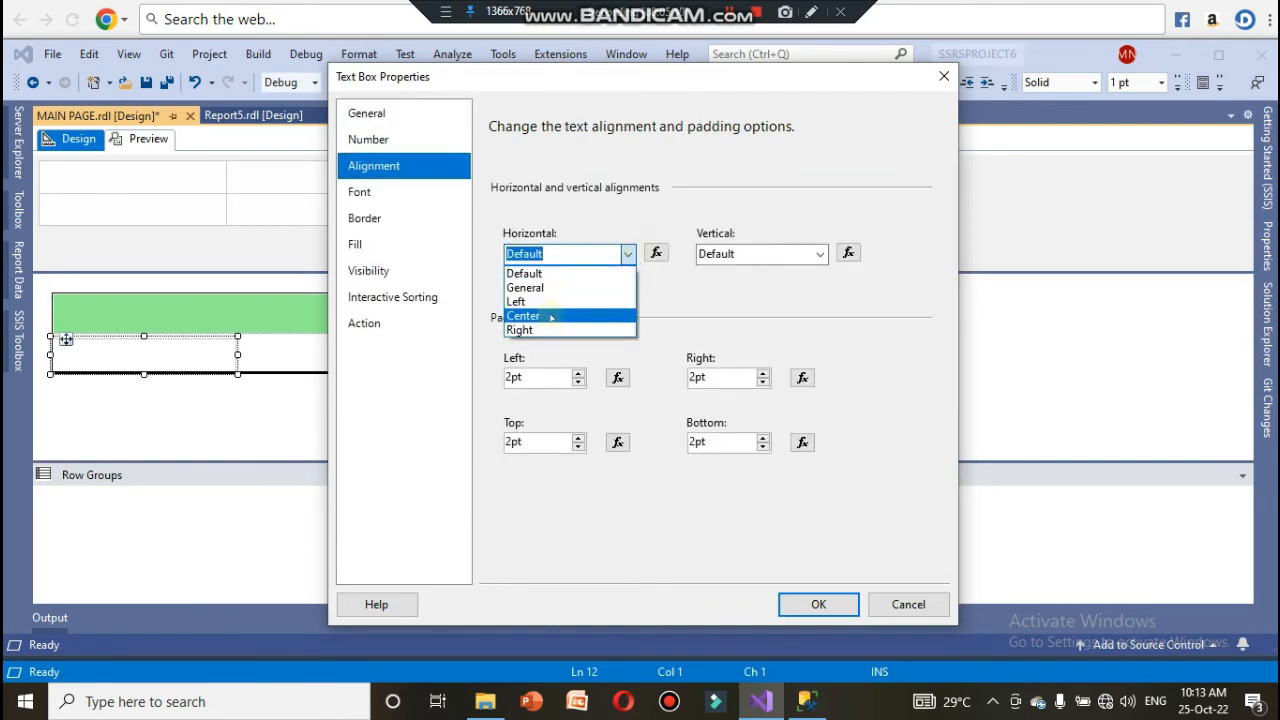
pyautogui.click(552, 316)
pyautogui.click(820, 254)
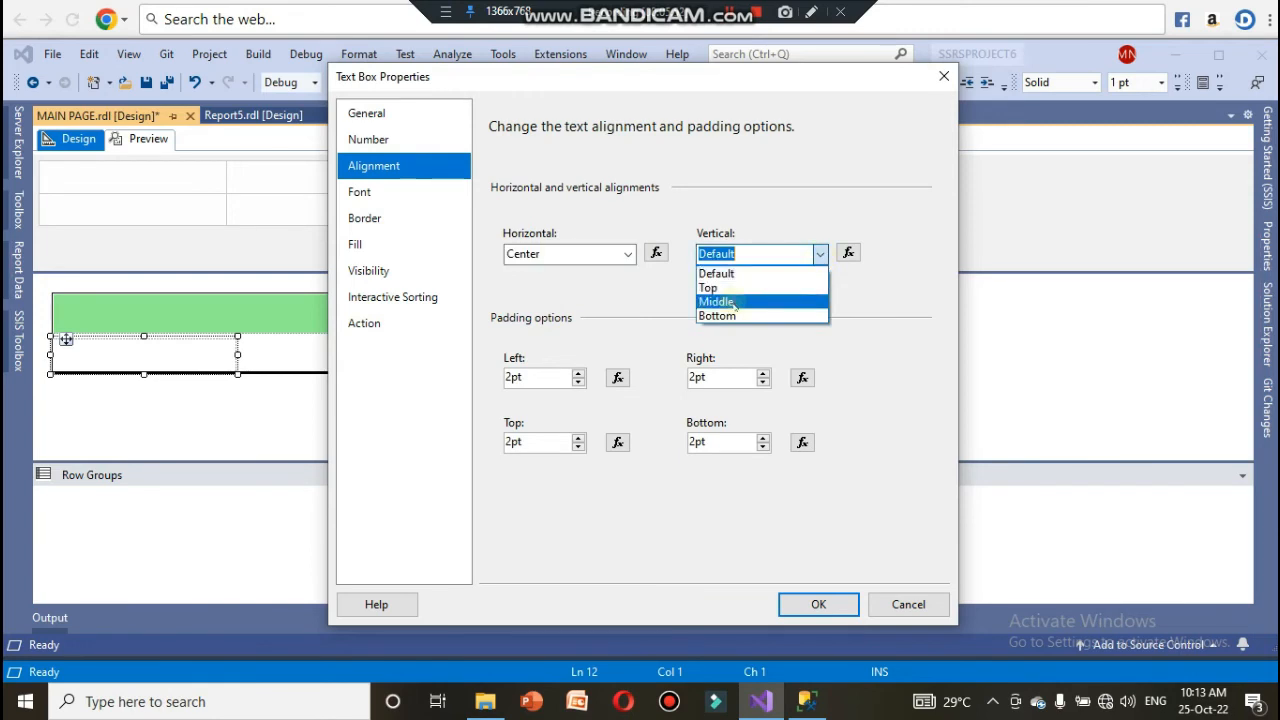
pyautogui.click(718, 303)
# - Choose font size 14pt and the fill color Khaki for the text box below the title
pyautogui.click(455, 197)
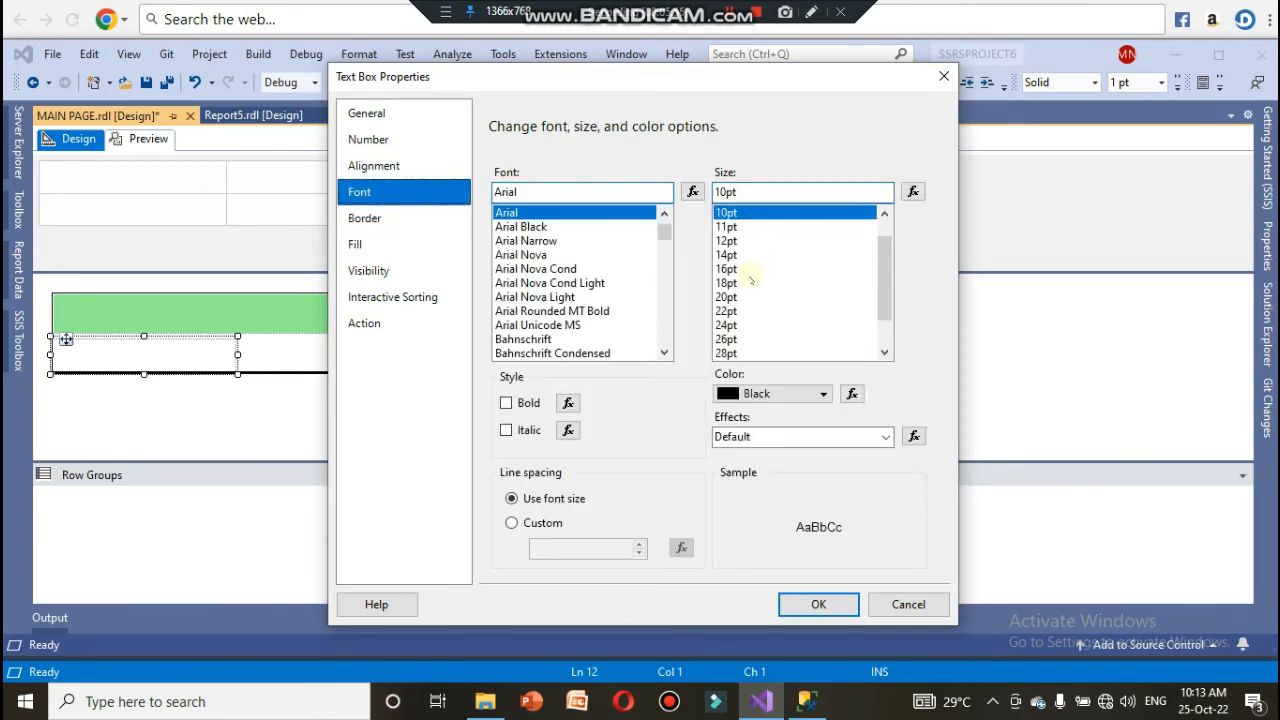
pyautogui.click(728, 256)
pyautogui.click(414, 250)
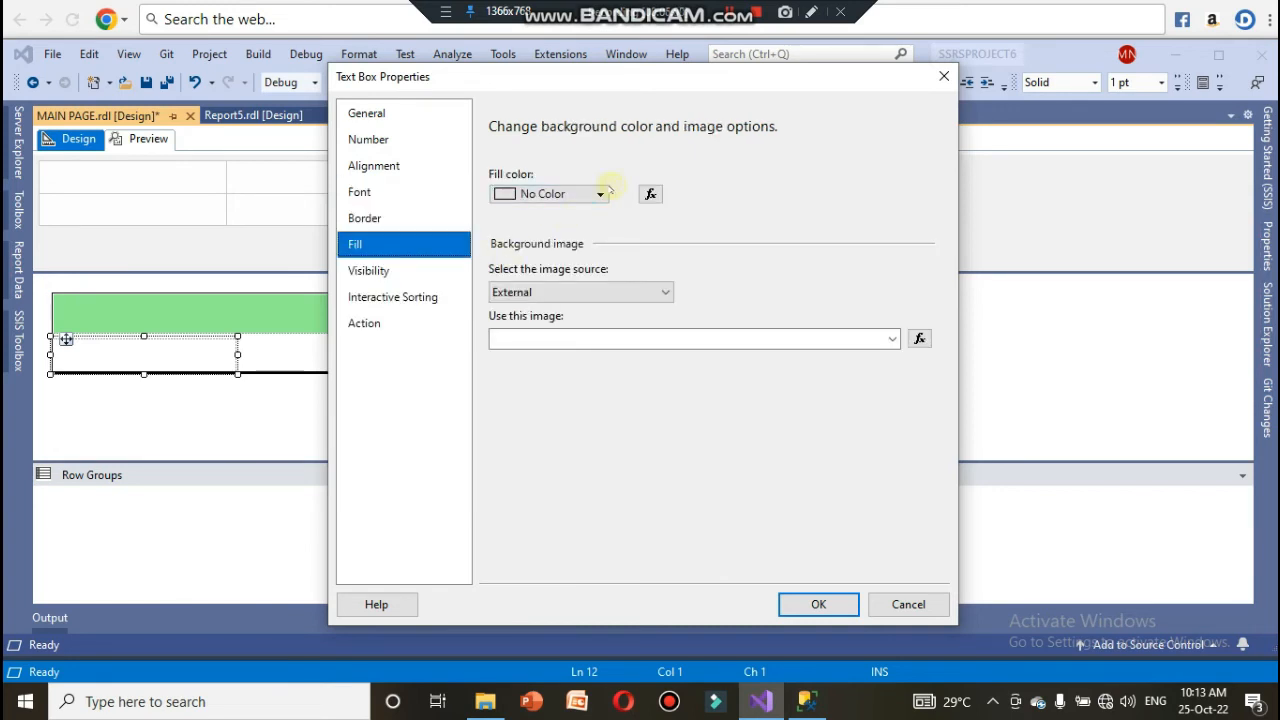
pyautogui.click(600, 194)
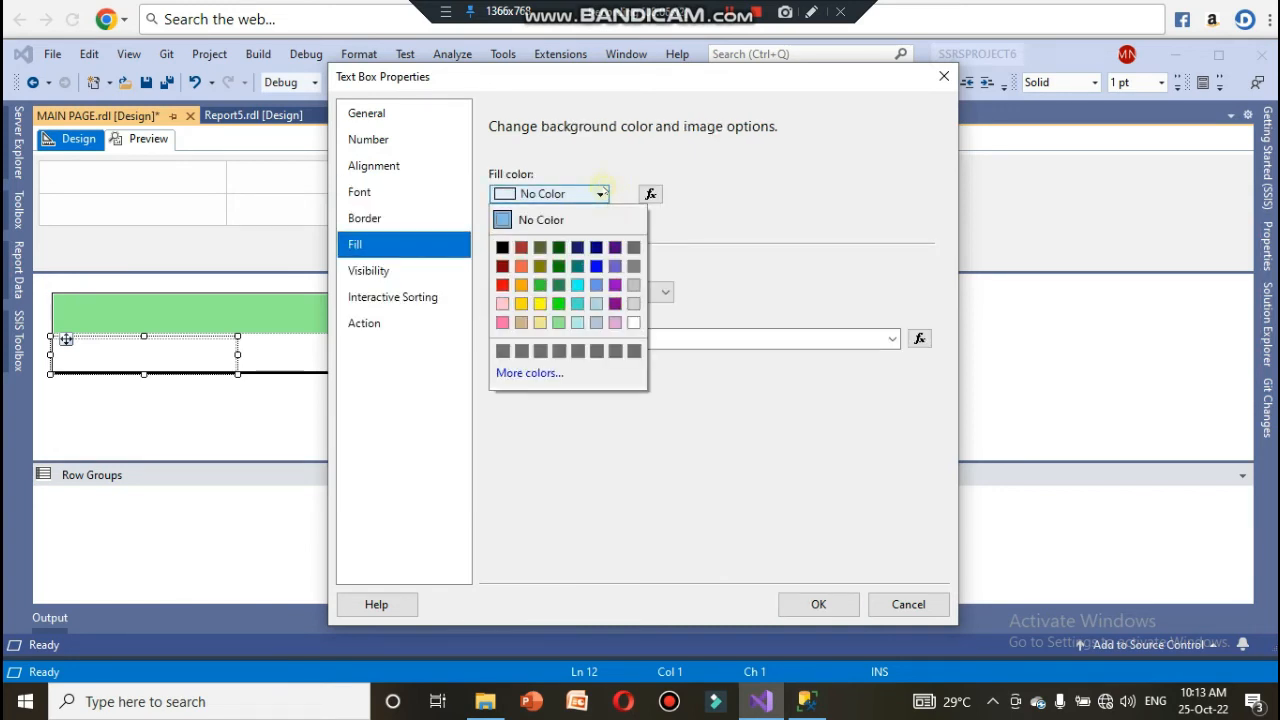
pyautogui.click(541, 322)
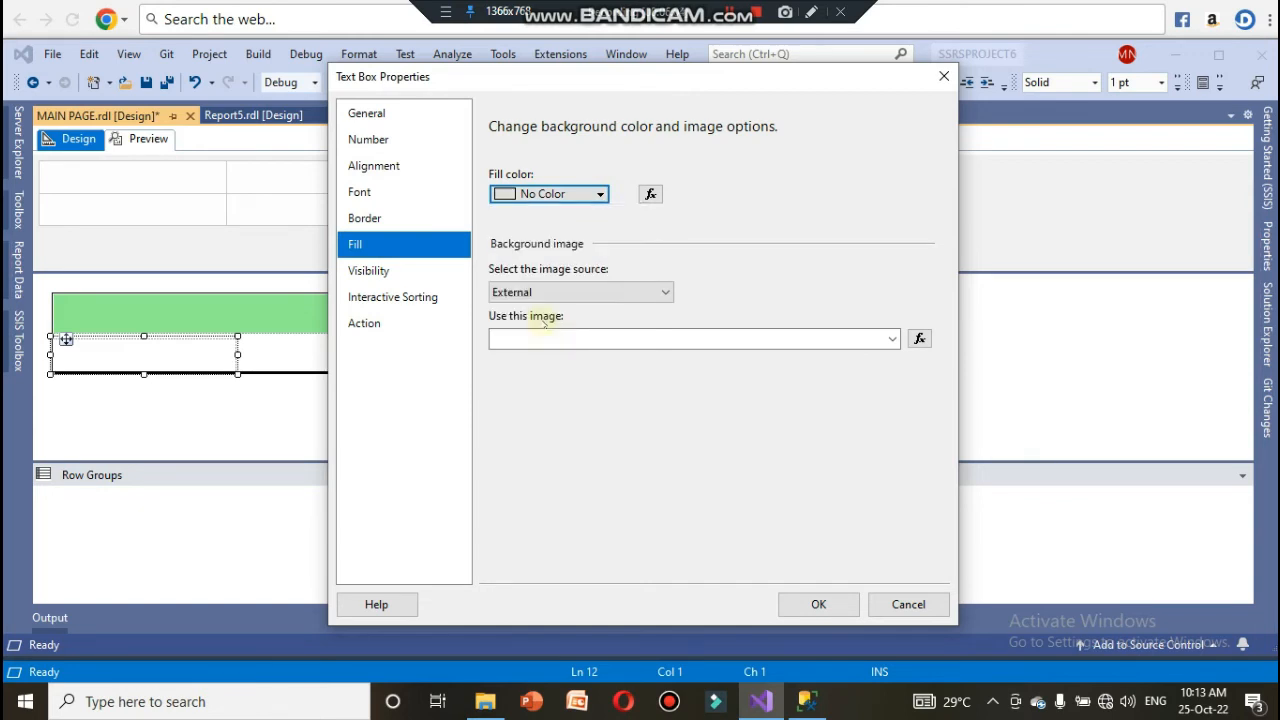
pyautogui.click(458, 330)
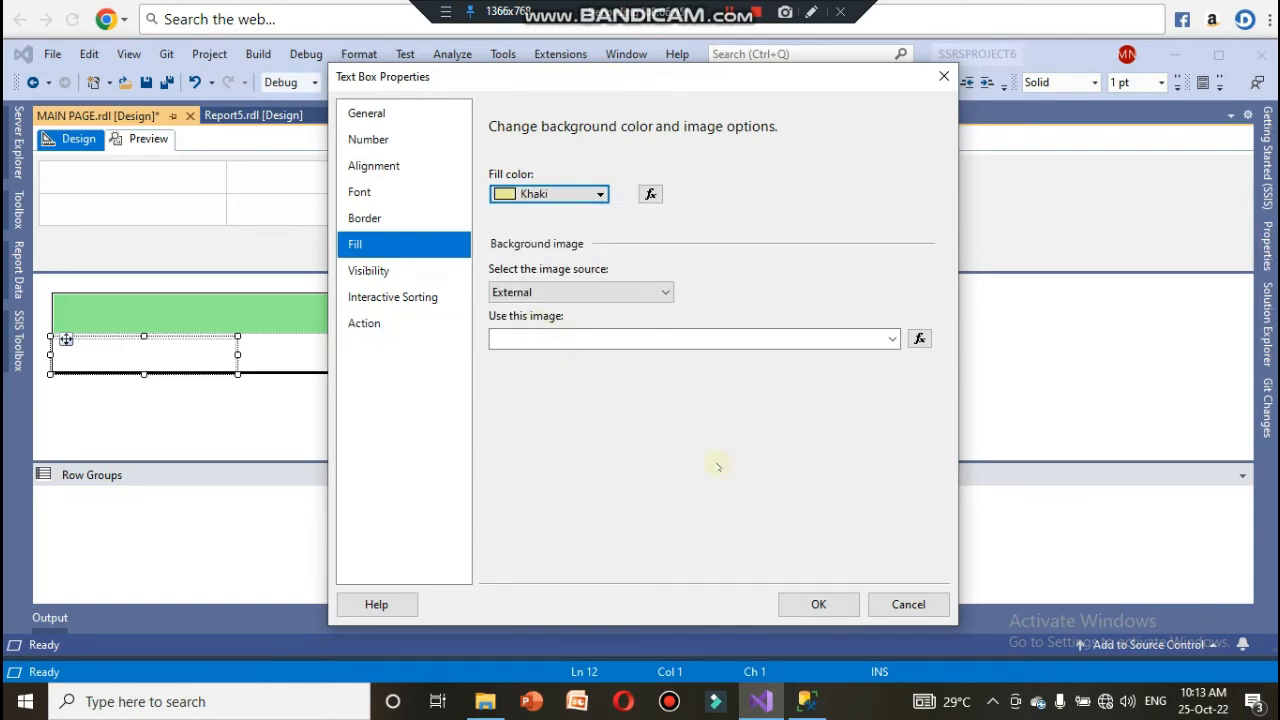
# - Try to apply a Go to report action targeting Report5 to the text box, and discard its property changes
pyautogui.click(365, 324)
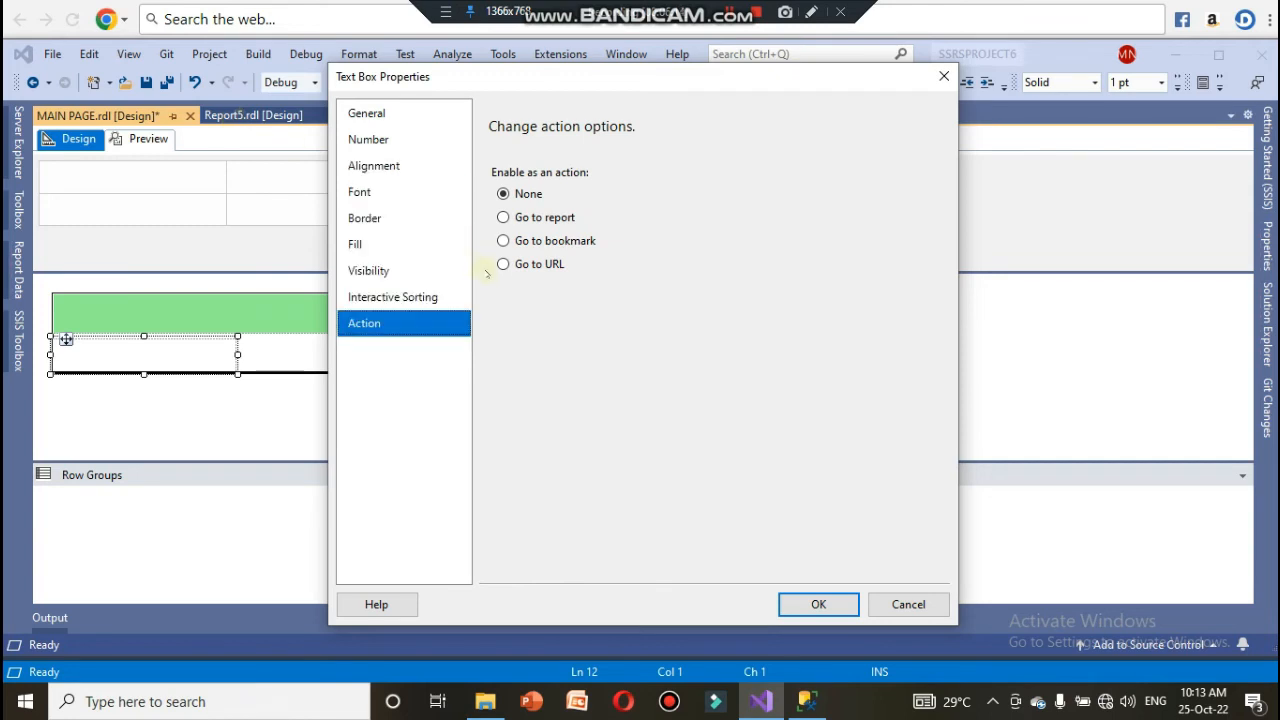
pyautogui.click(503, 217)
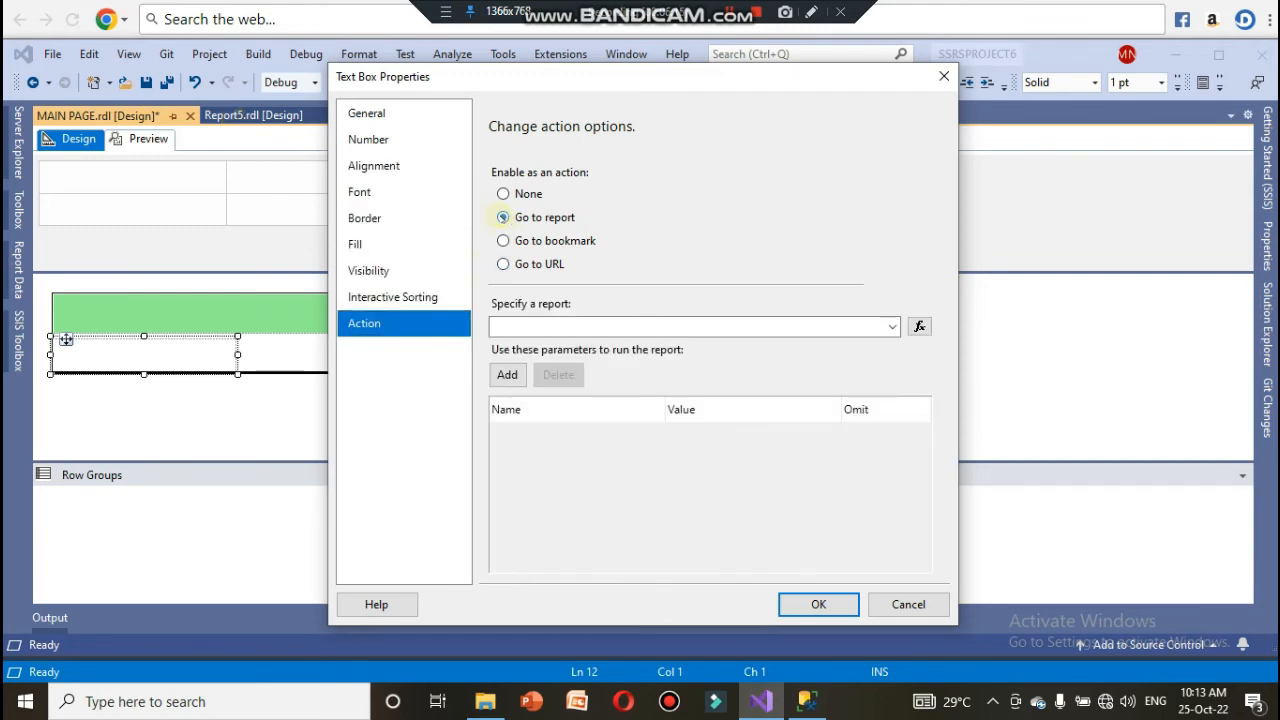
pyautogui.click(892, 326)
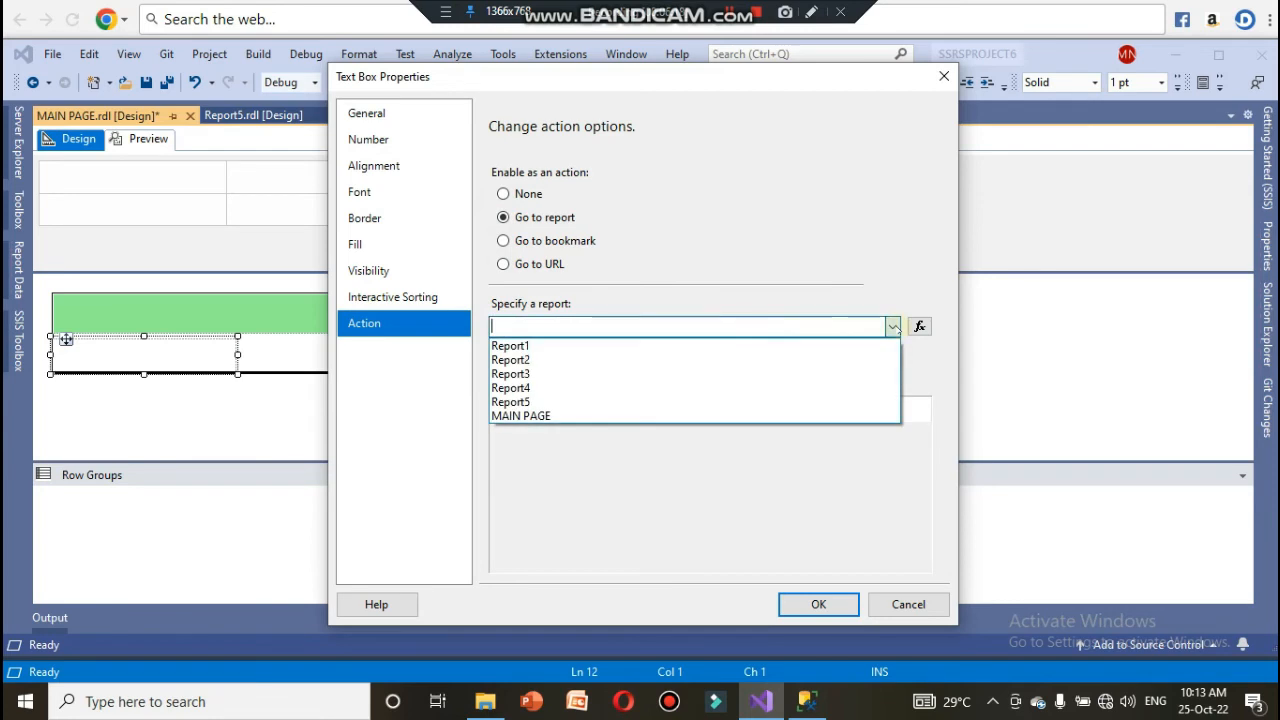
pyautogui.click(636, 403)
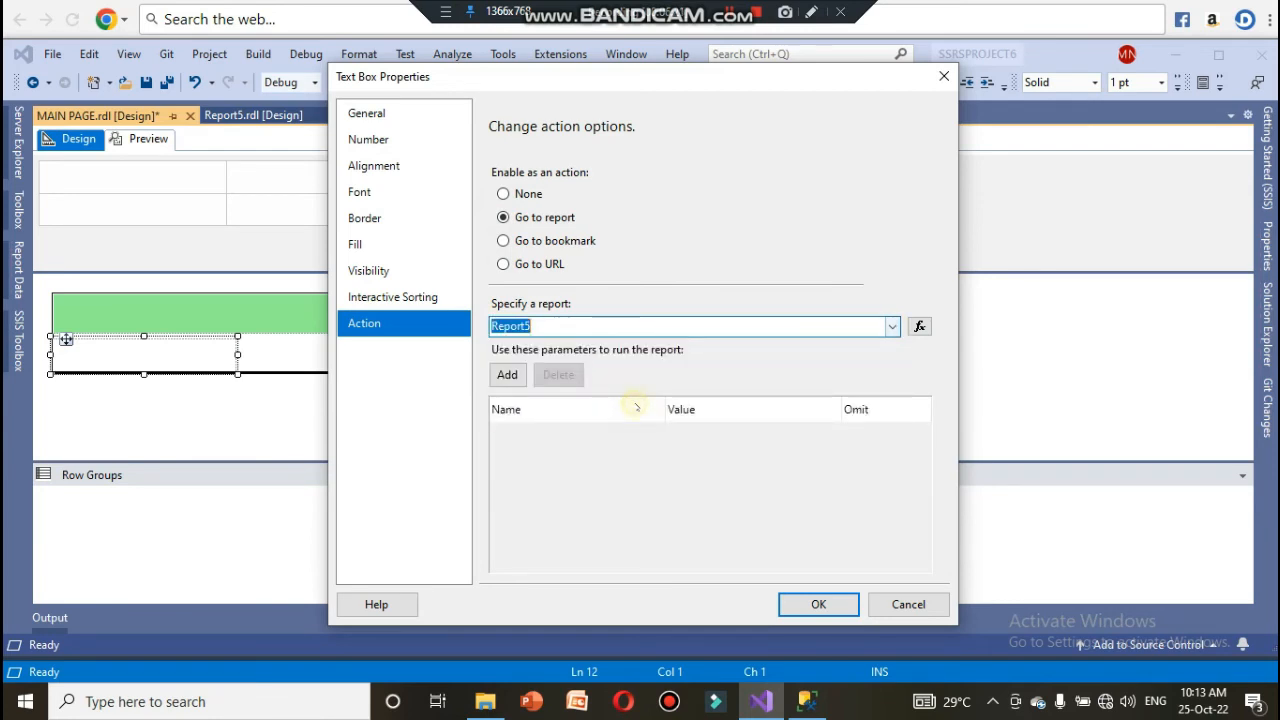
pyautogui.click(797, 603)
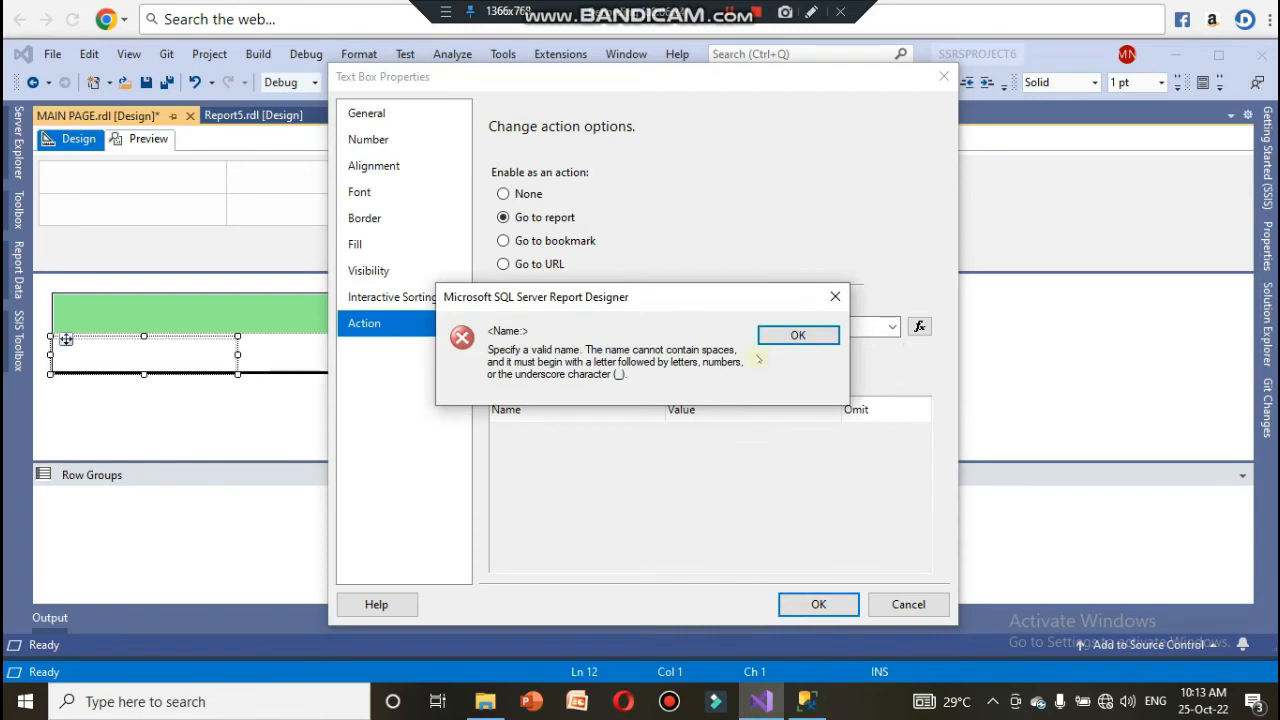
pyautogui.click(797, 336)
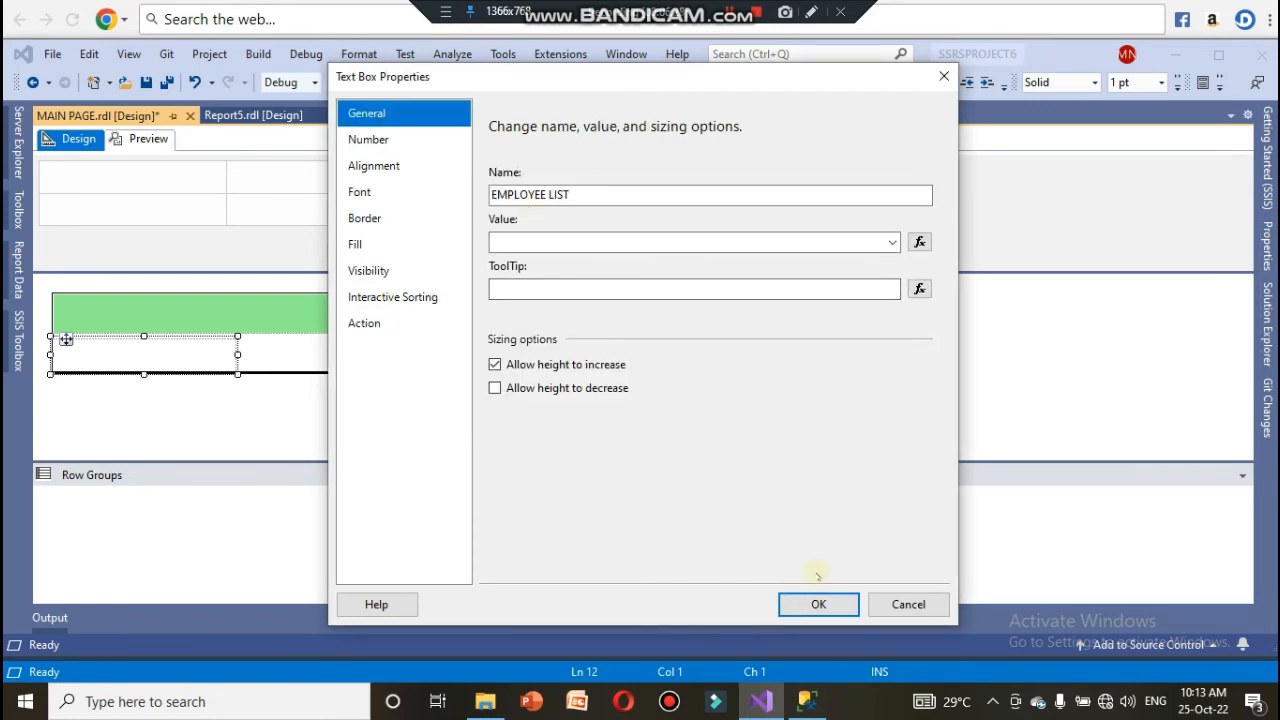
pyautogui.click(818, 604)
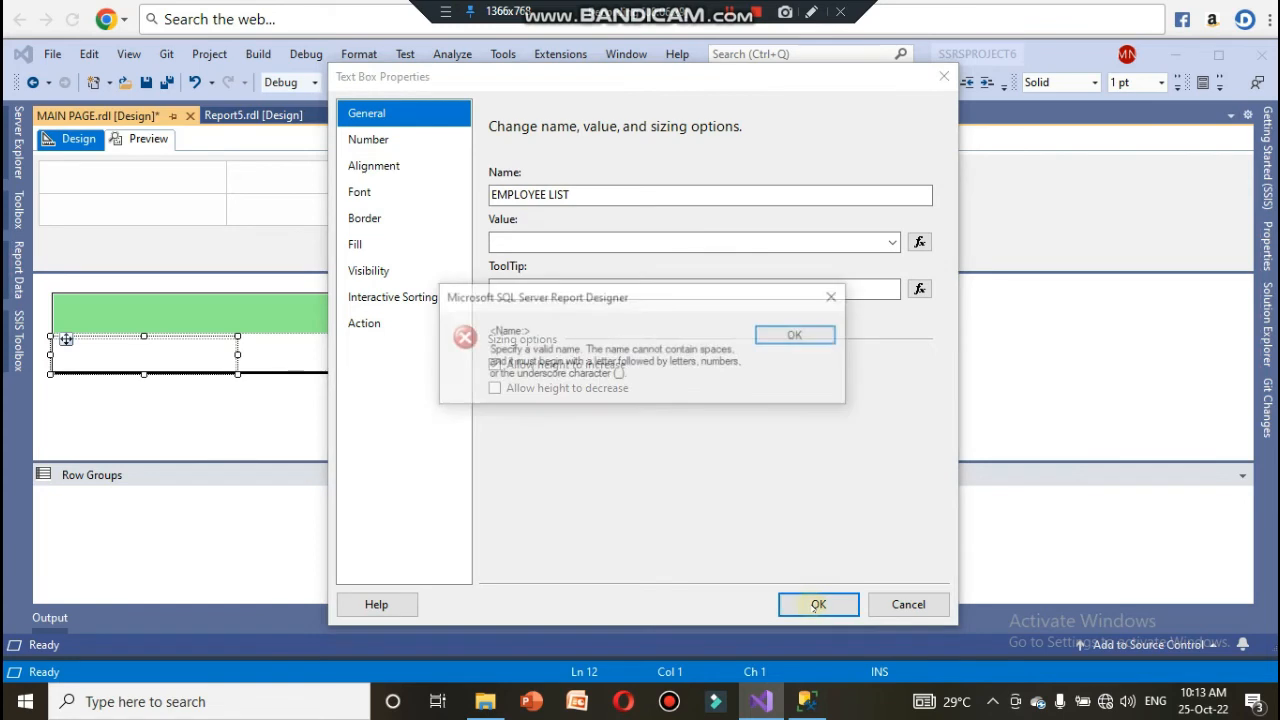
pyautogui.click(797, 335)
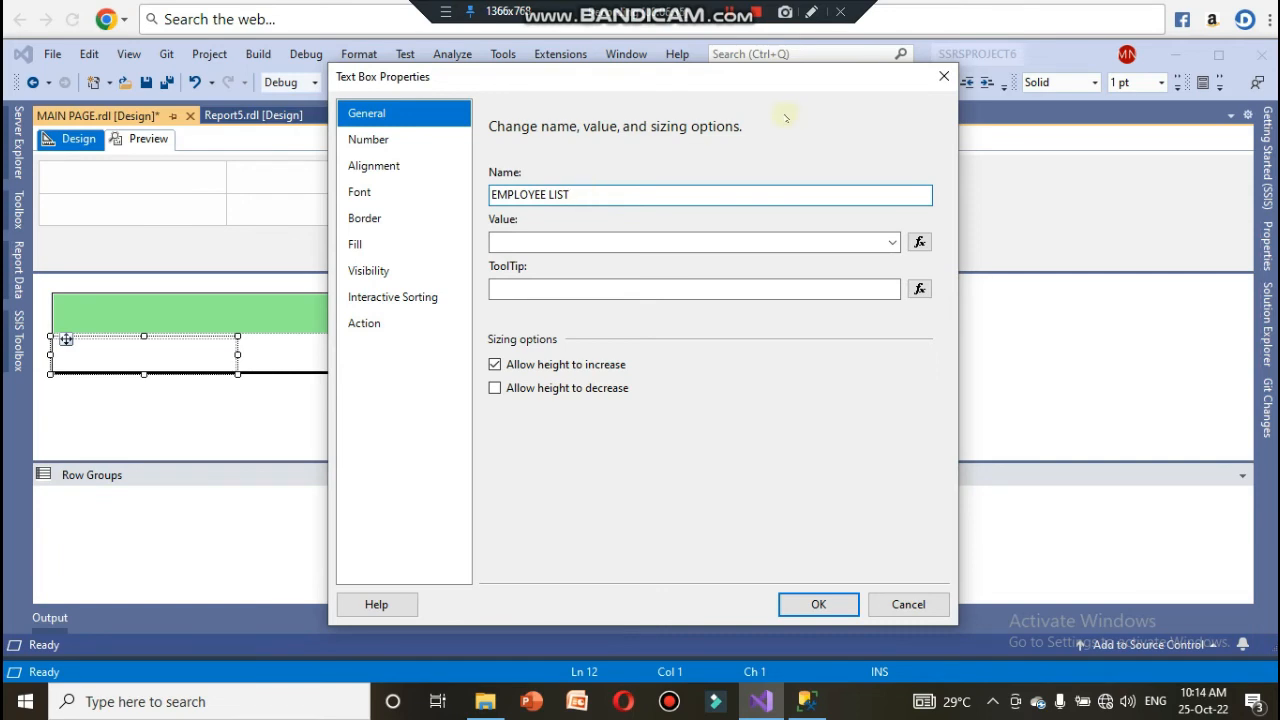
pyautogui.click(943, 76)
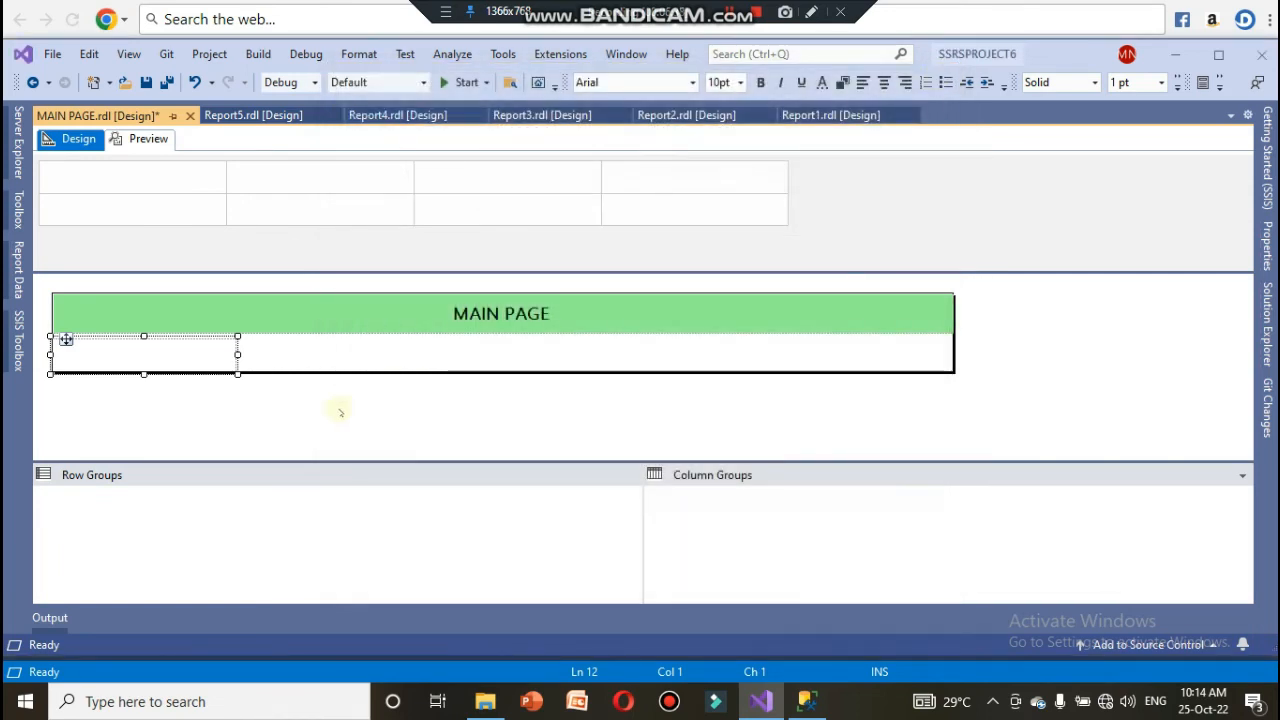
# - Enter the text EMPLOYEE LIST in the text box below the MAIN PAGE title and leave text editing
pyautogui.click(213, 360)
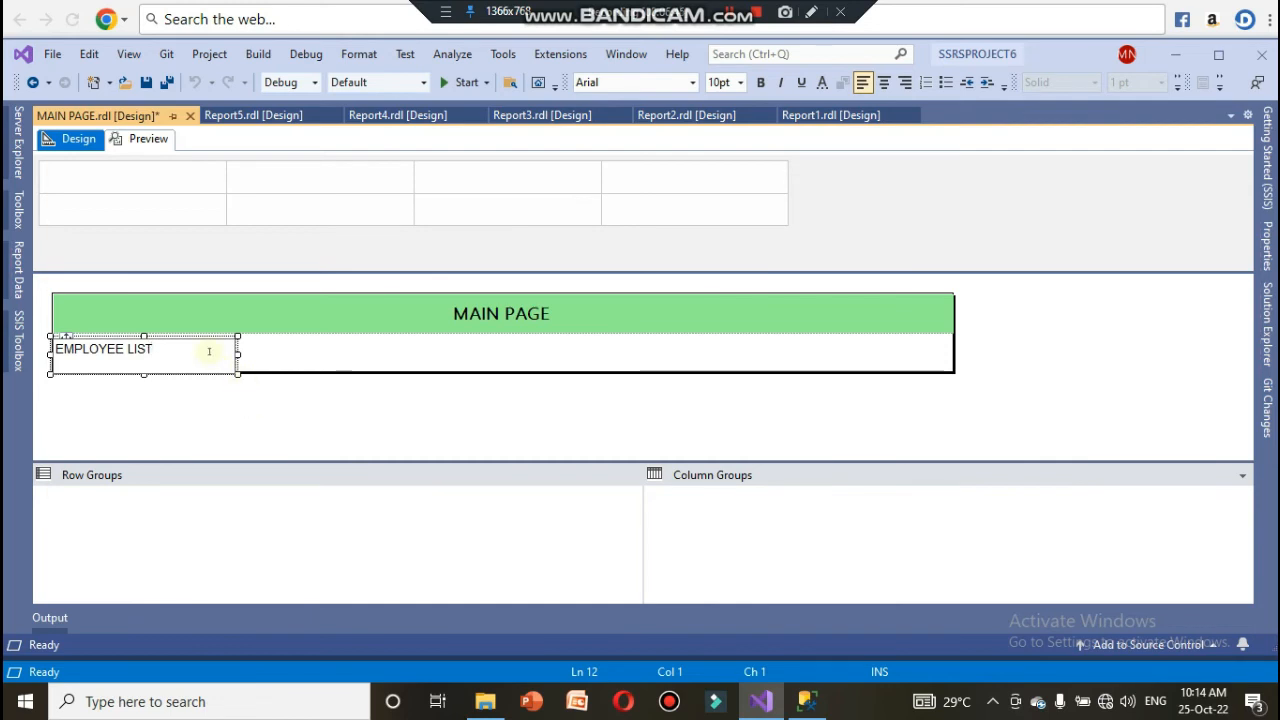
pyautogui.rightClick(208, 350)
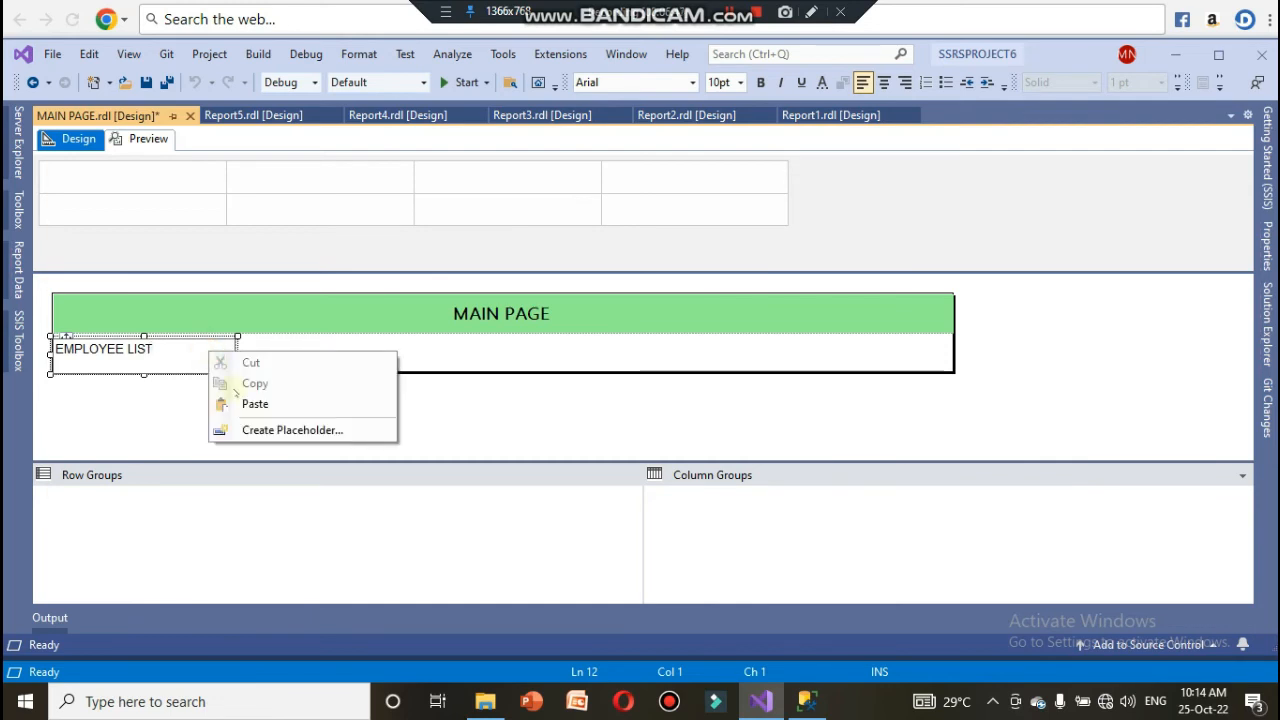
pyautogui.click(143, 440)
pyautogui.click(153, 390)
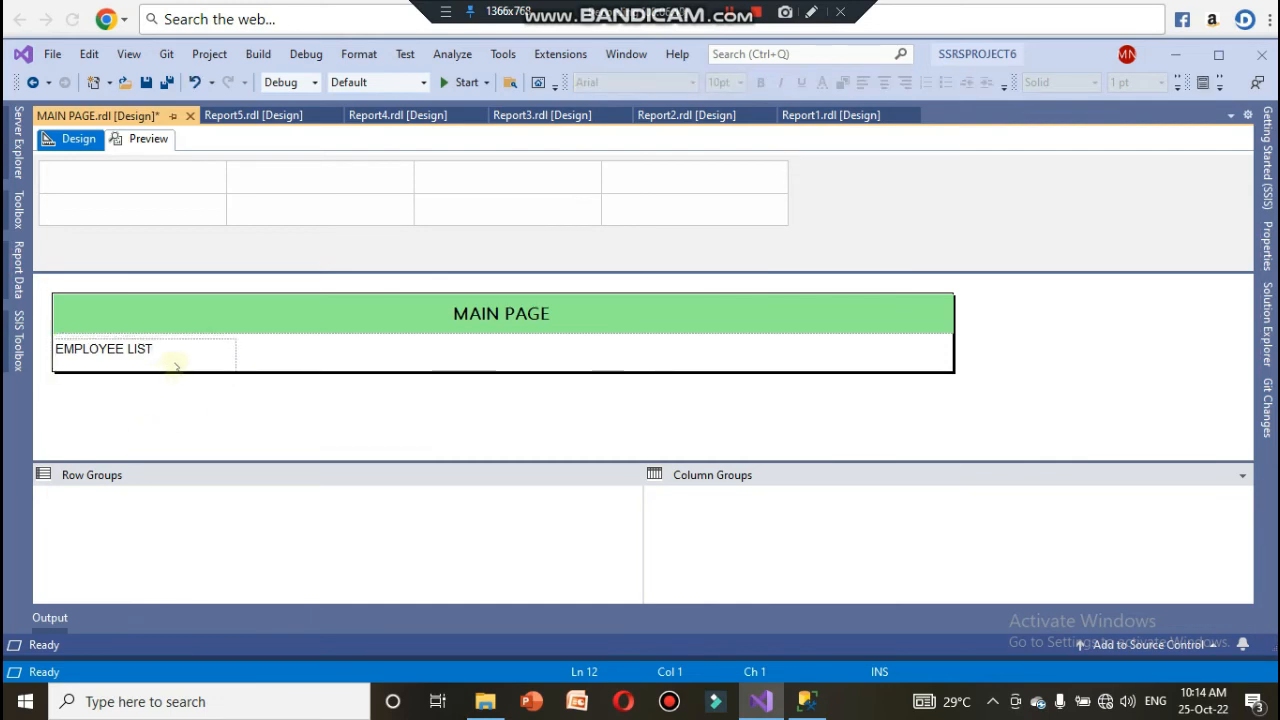
# - Set the EMPLOYEE LIST text box's horizontal alignment to Center and its vertical alignment to Middle
pyautogui.click(176, 367)
pyautogui.rightClick(176, 367)
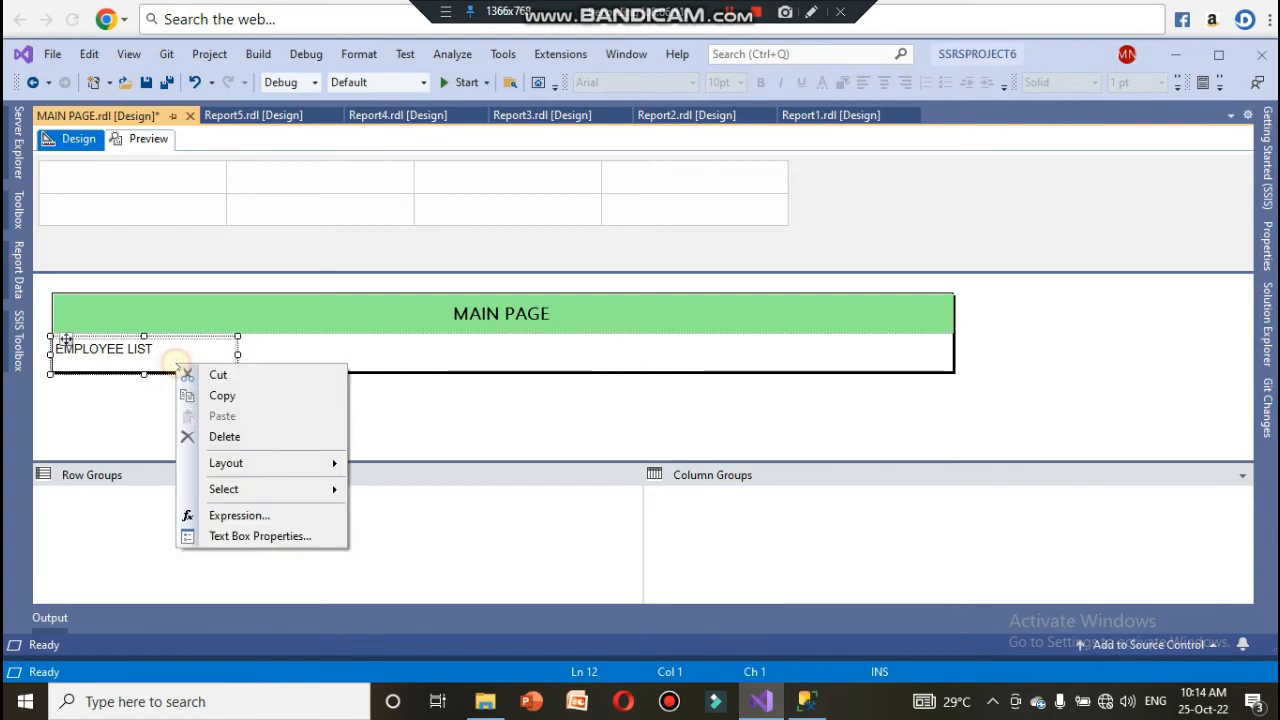
pyautogui.click(255, 537)
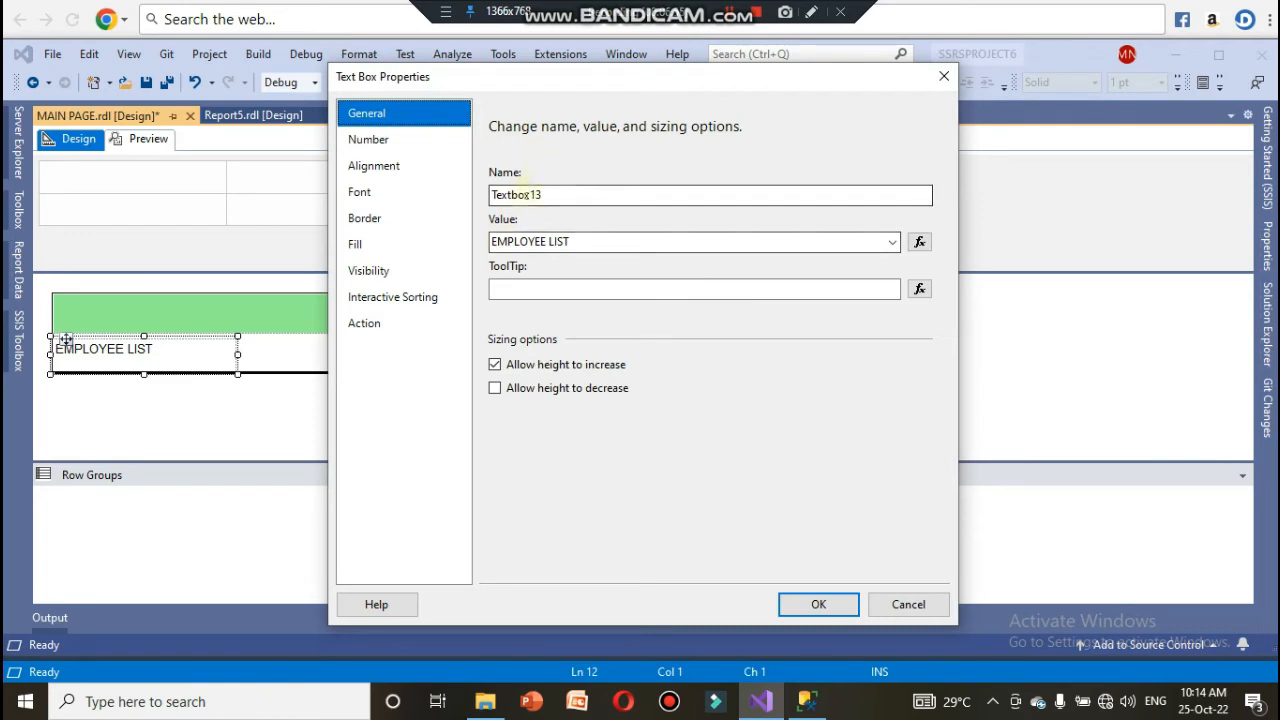
pyautogui.click(569, 242)
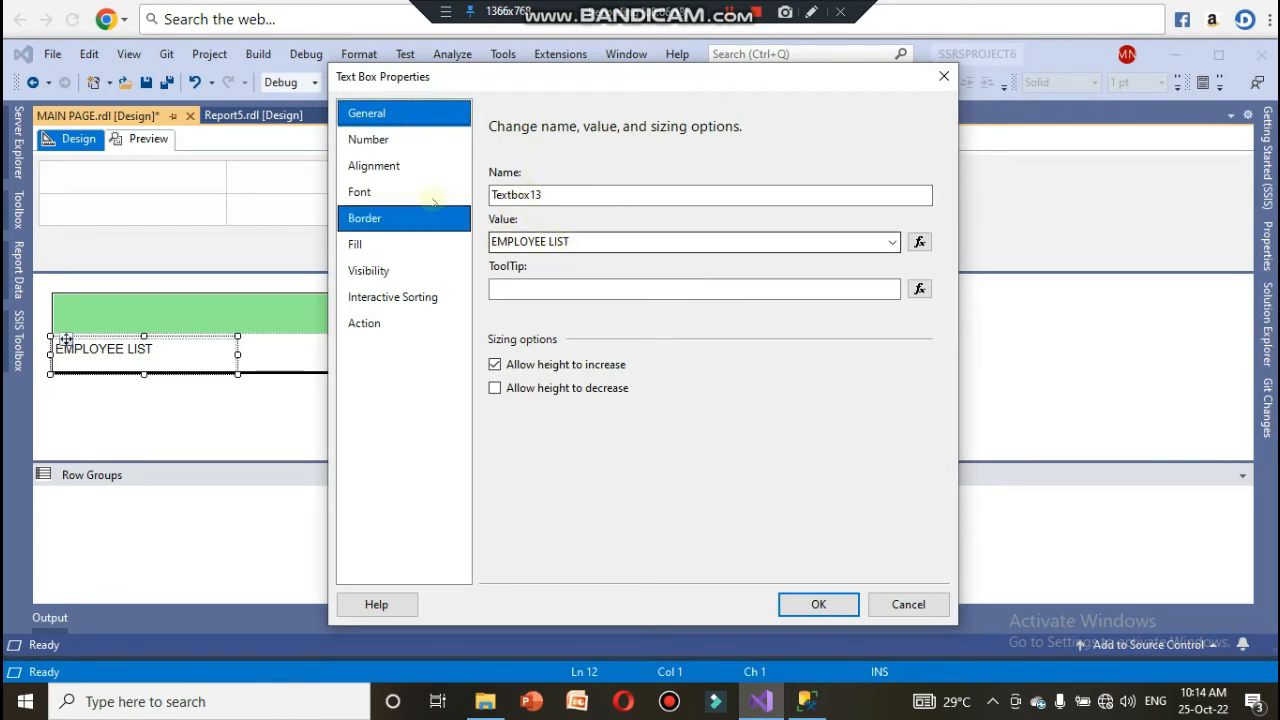
pyautogui.click(388, 165)
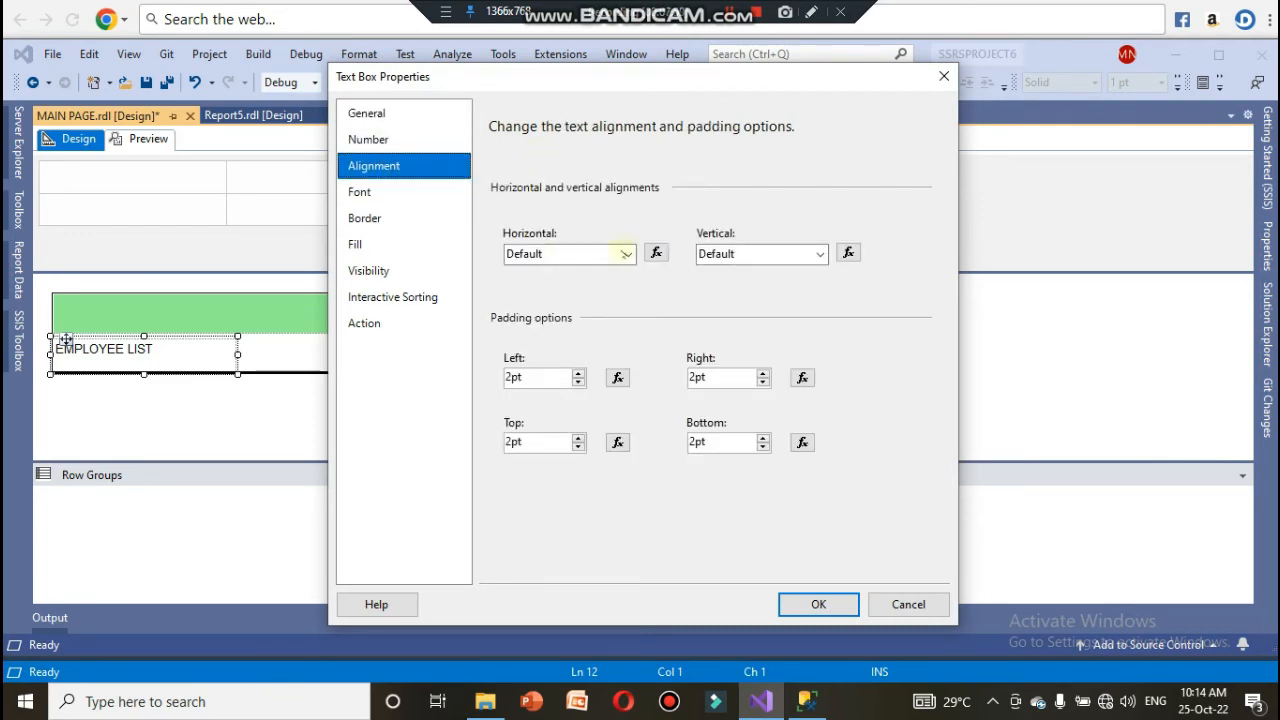
pyautogui.click(627, 253)
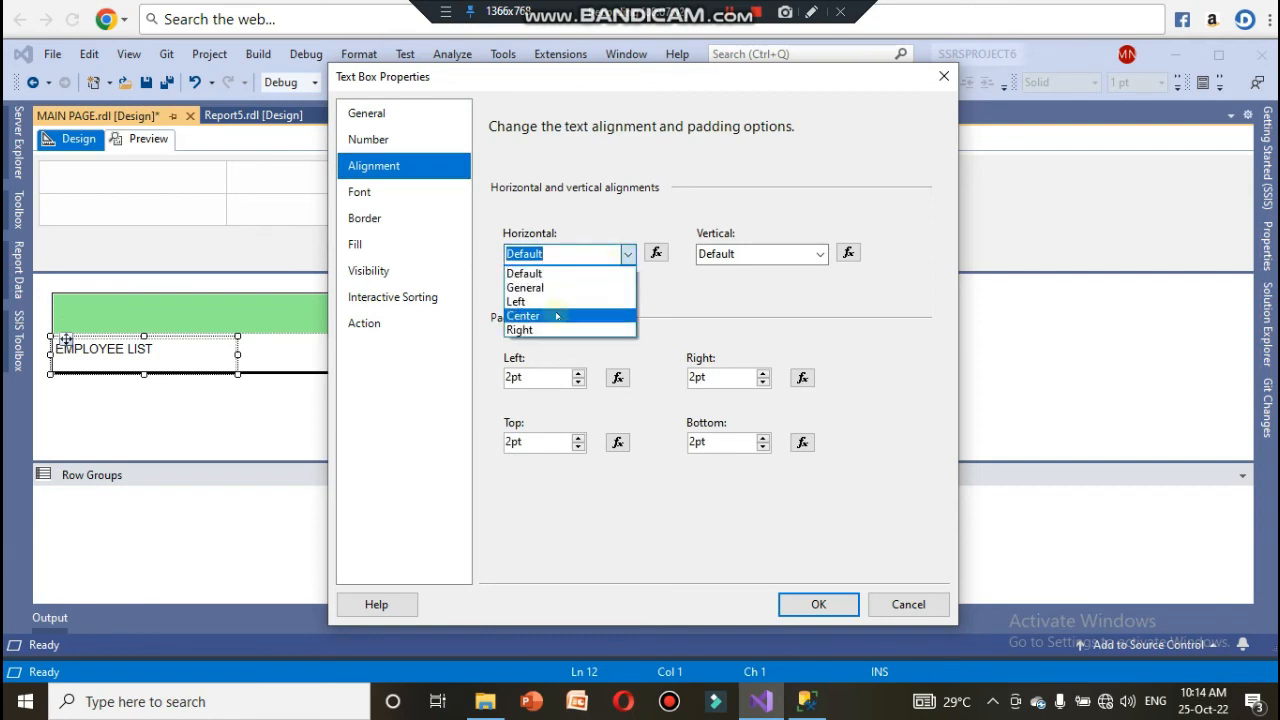
pyautogui.click(558, 315)
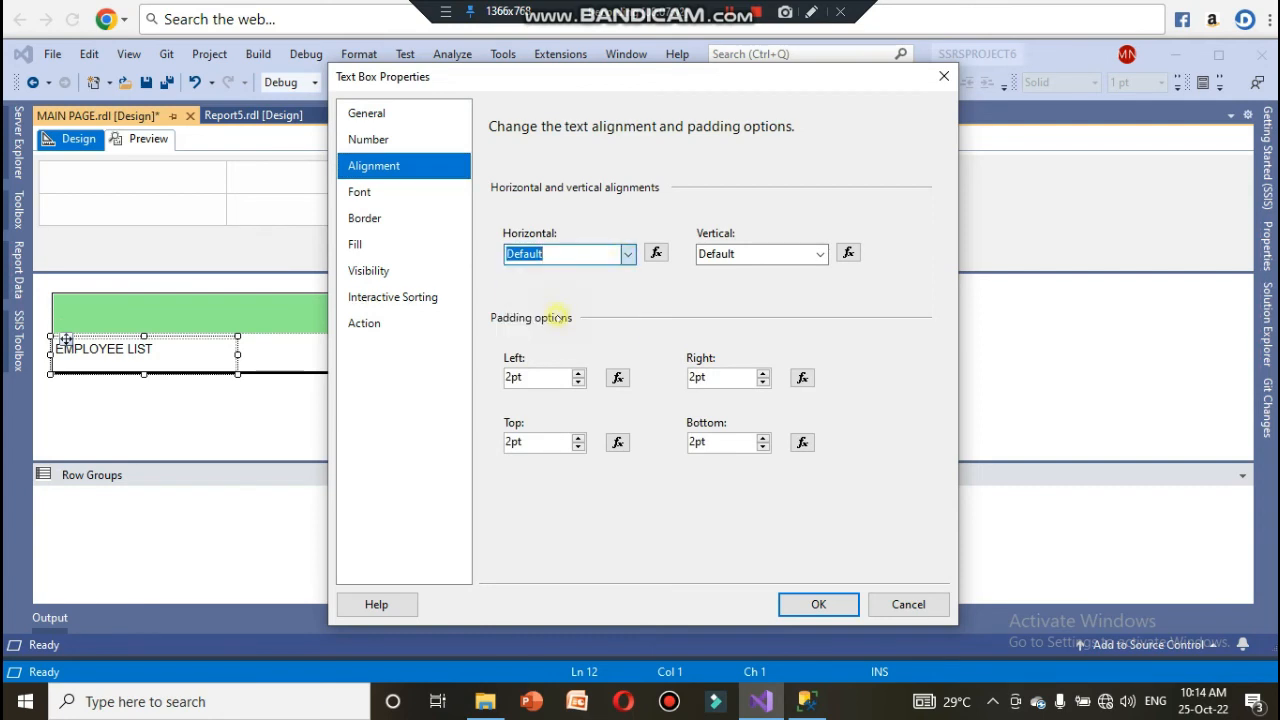
pyautogui.click(820, 253)
pyautogui.click(767, 301)
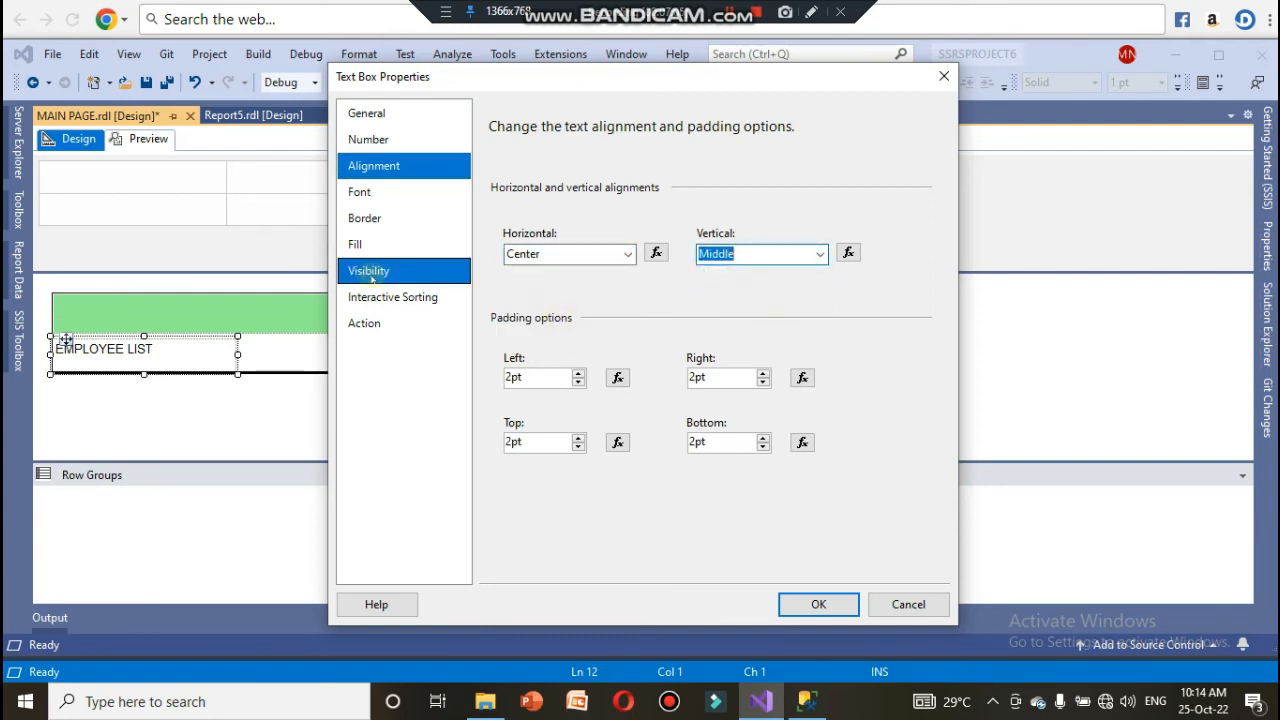
# - Set the EMPLOYEE LIST text box's font size to 14pt and its fill color to Khaki
pyautogui.click(371, 212)
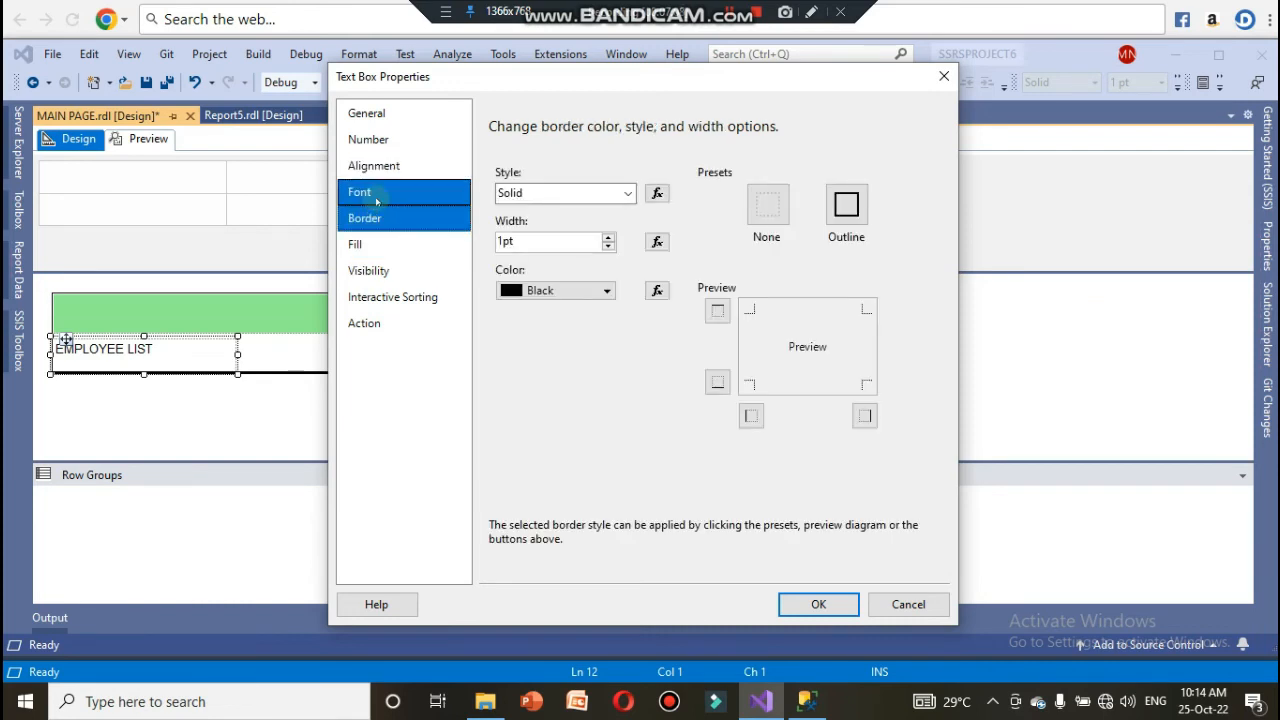
pyautogui.click(370, 193)
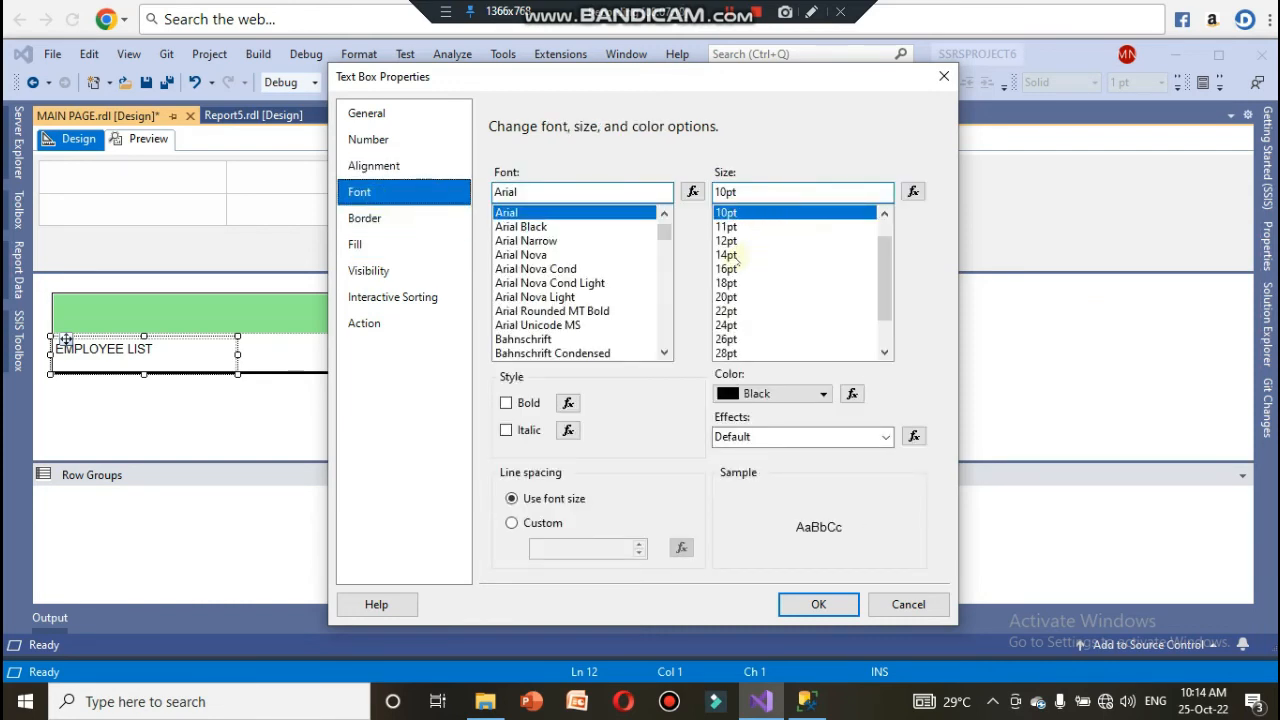
pyautogui.click(727, 255)
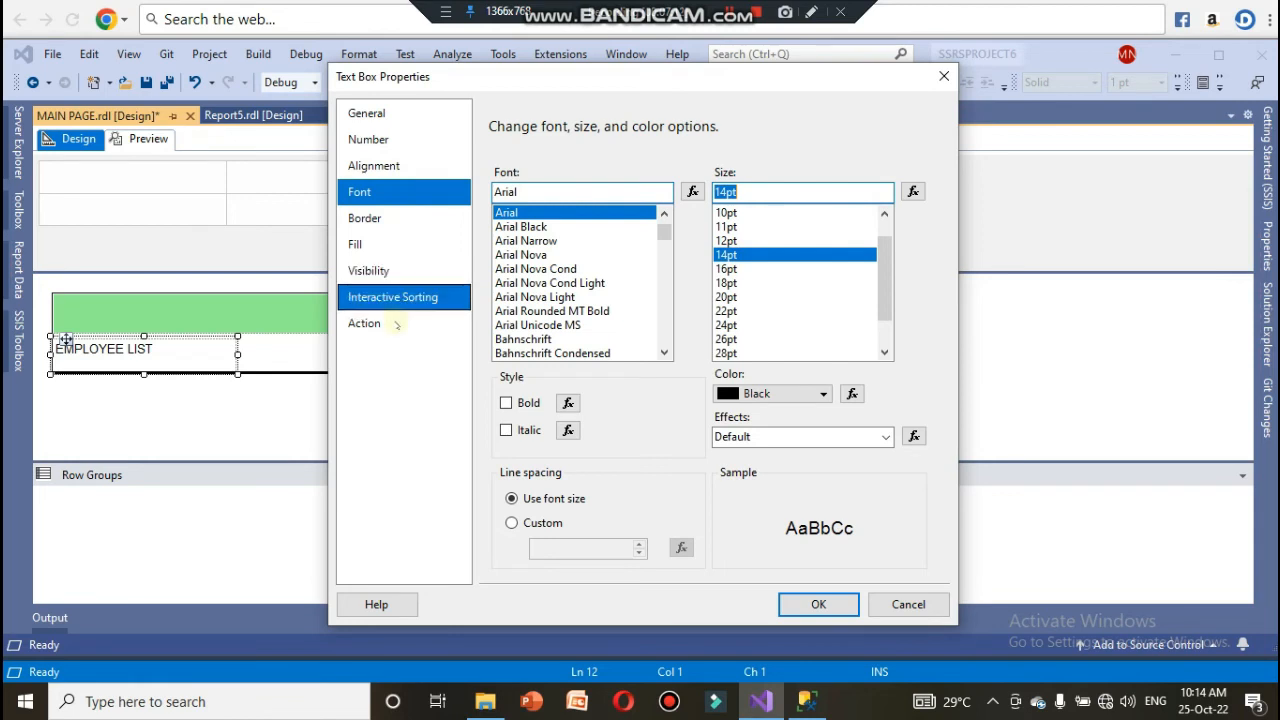
pyautogui.click(366, 245)
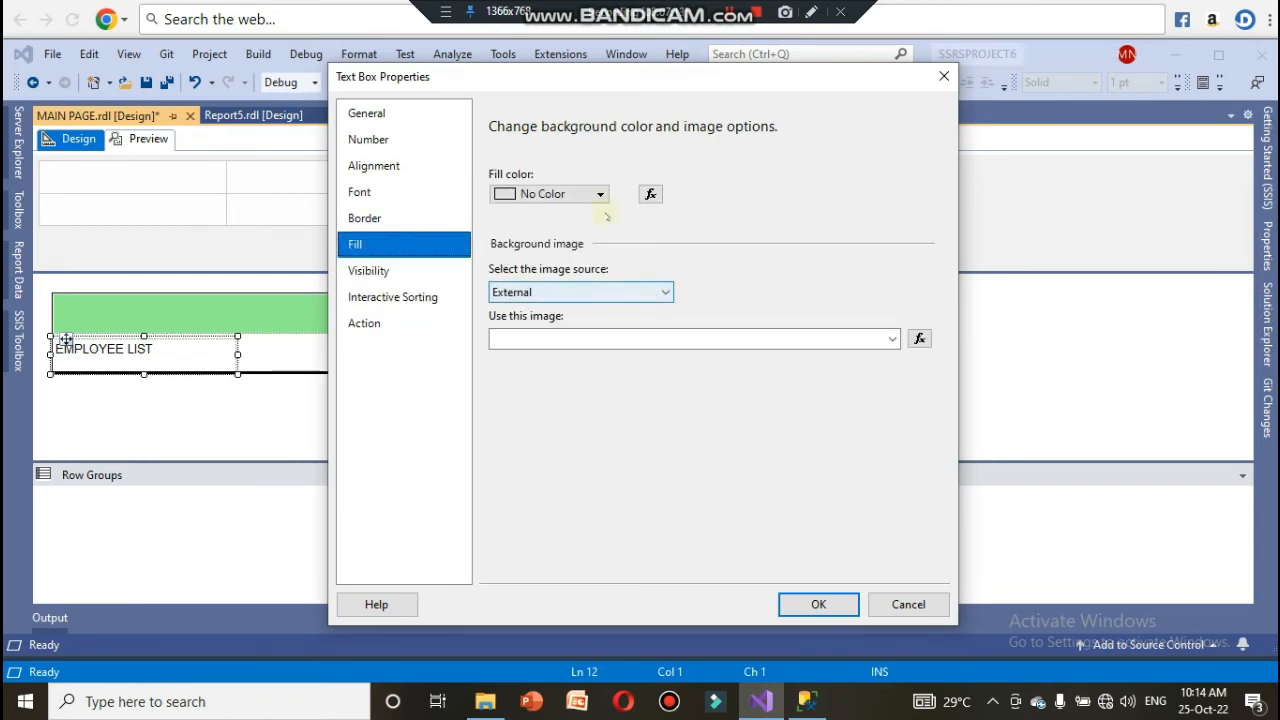
pyautogui.click(600, 194)
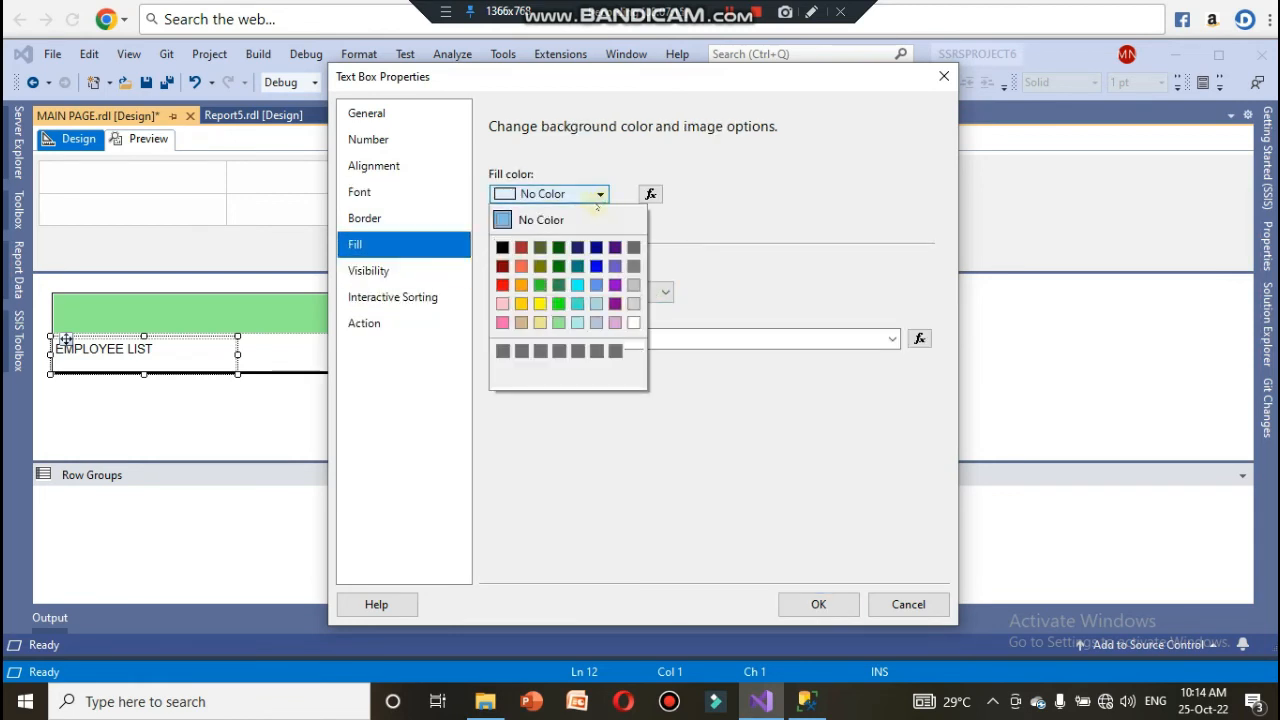
pyautogui.click(539, 322)
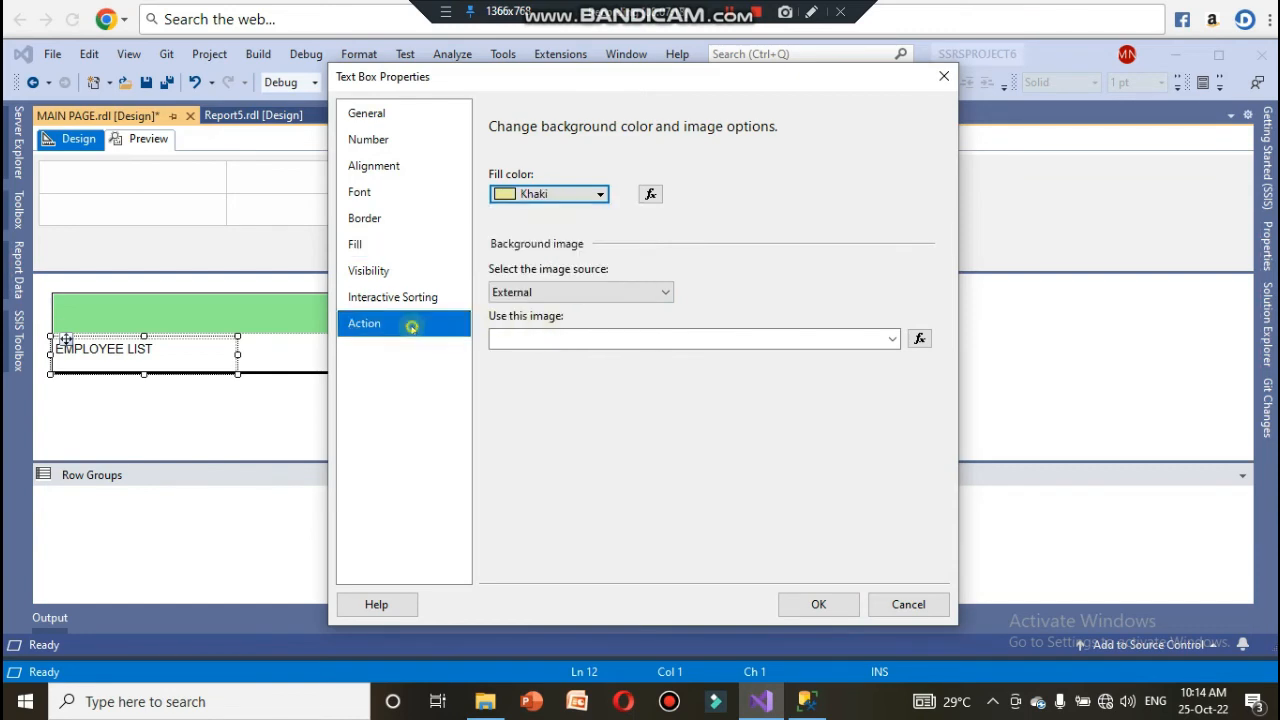
# - Give the EMPLOYEE LIST text box a Go to report action targeting Report5 and apply its property changes
pyautogui.click(414, 323)
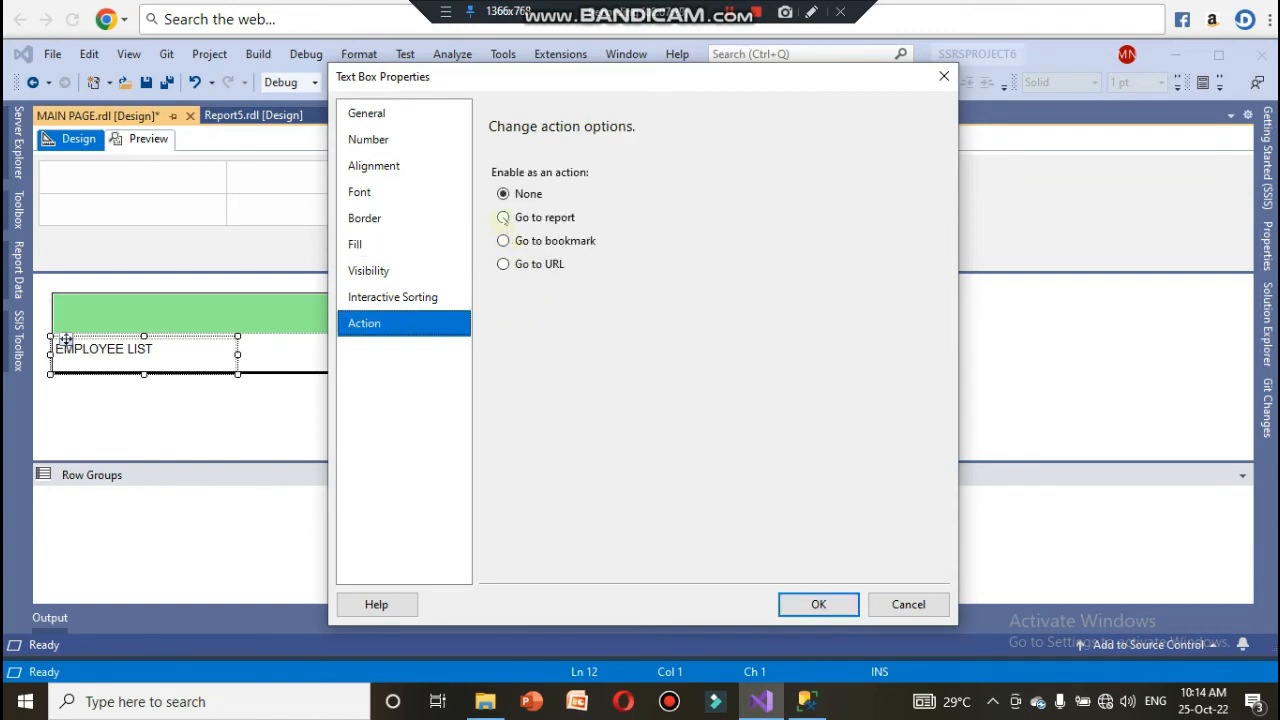
pyautogui.click(503, 217)
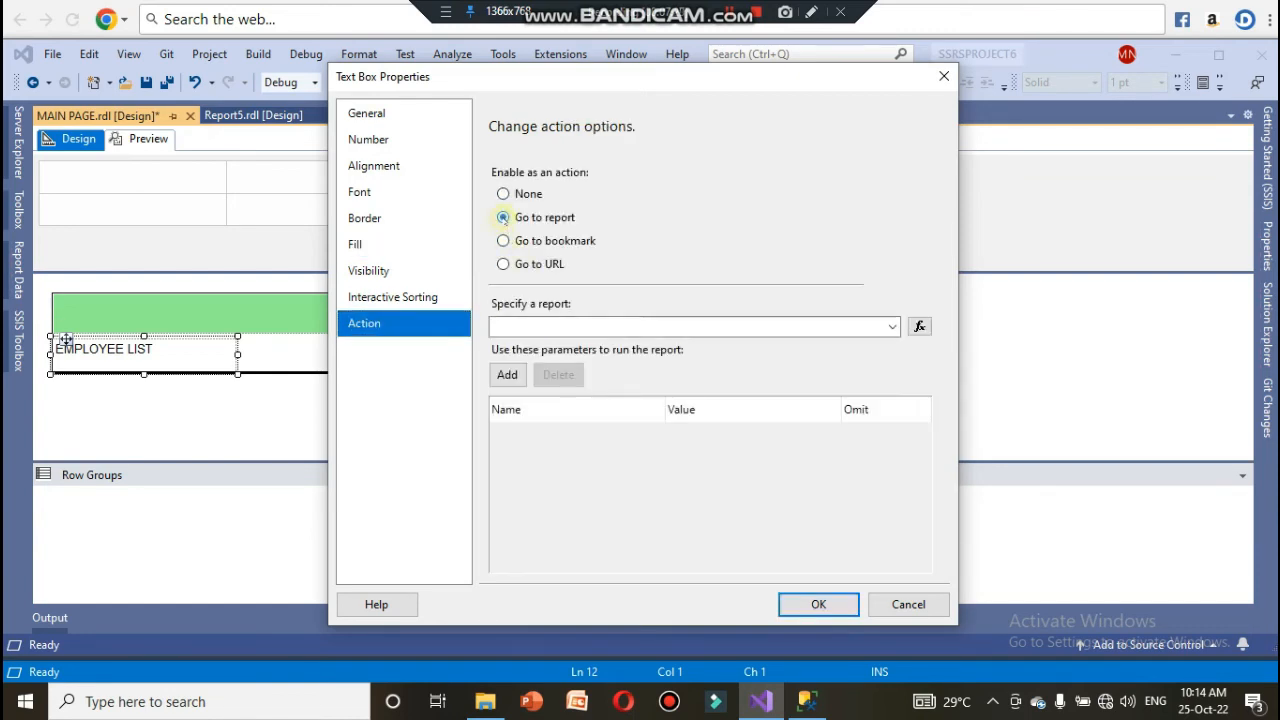
pyautogui.click(891, 328)
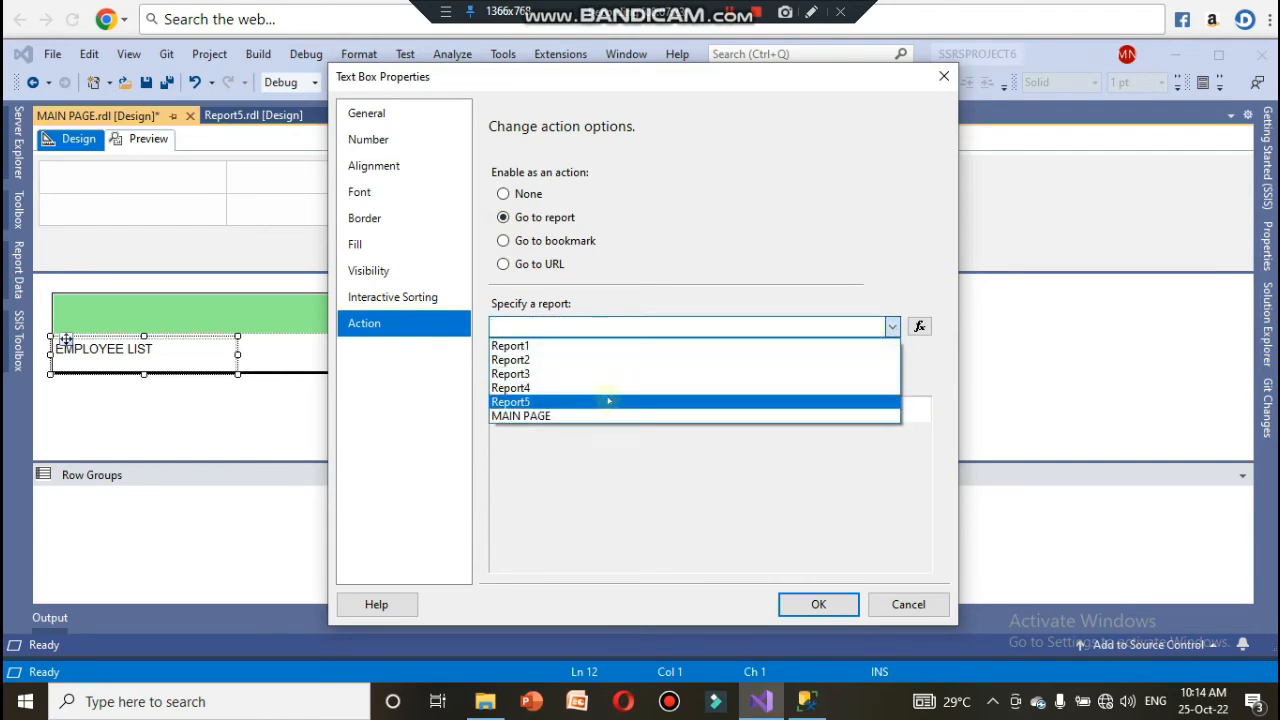
pyautogui.click(608, 401)
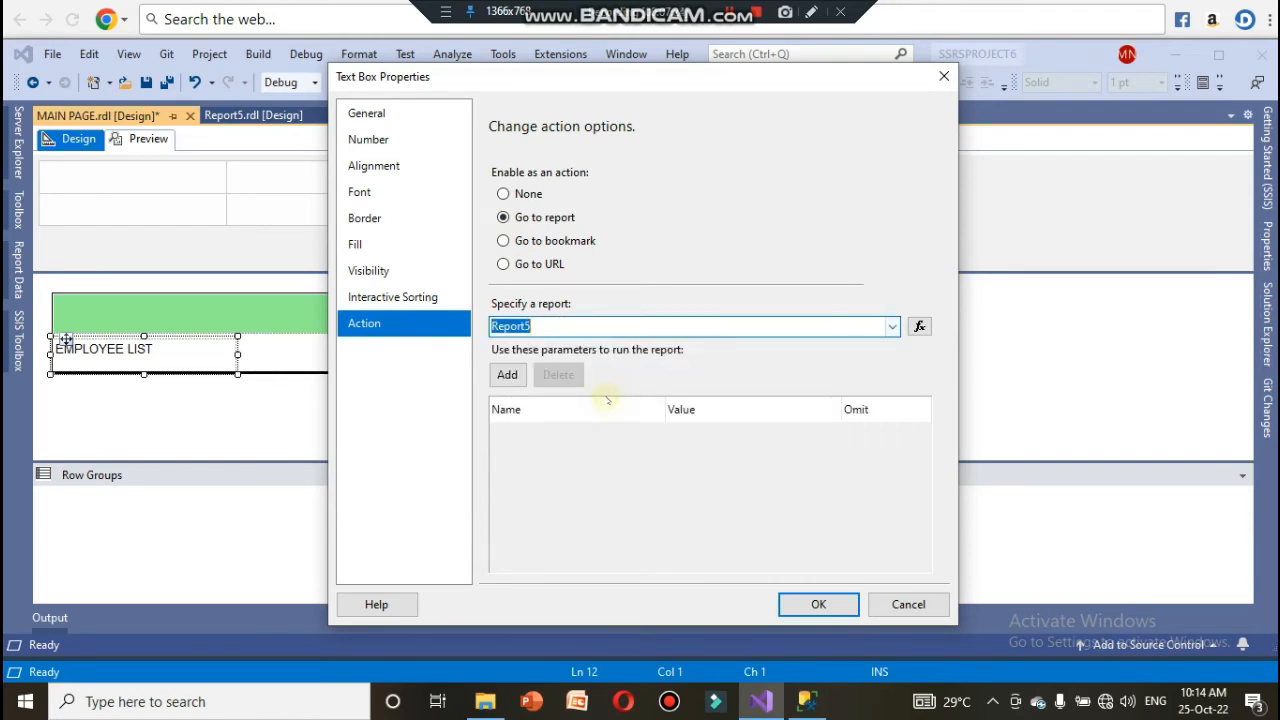
pyautogui.click(805, 604)
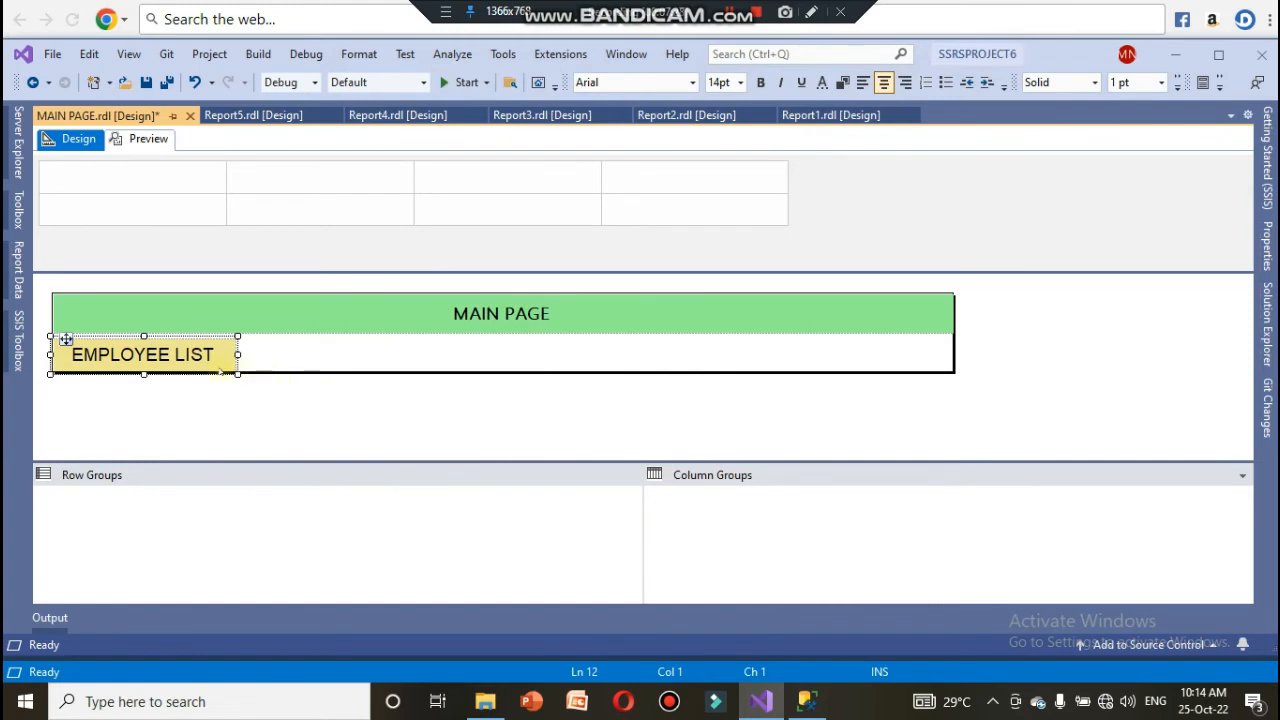
pyautogui.click(302, 362)
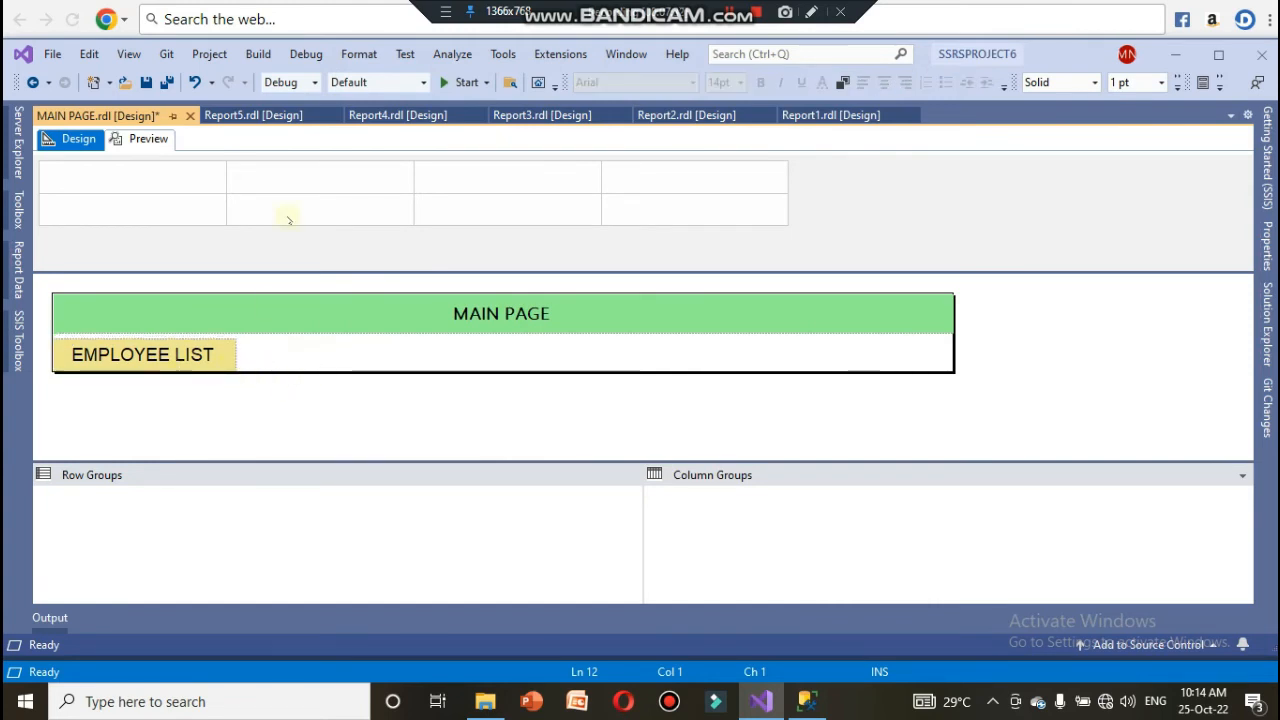
# - Preview MAIN PAGE, test the EMPLOYEE LIST link, go back to the parent report and return to the design view
pyautogui.click(150, 139)
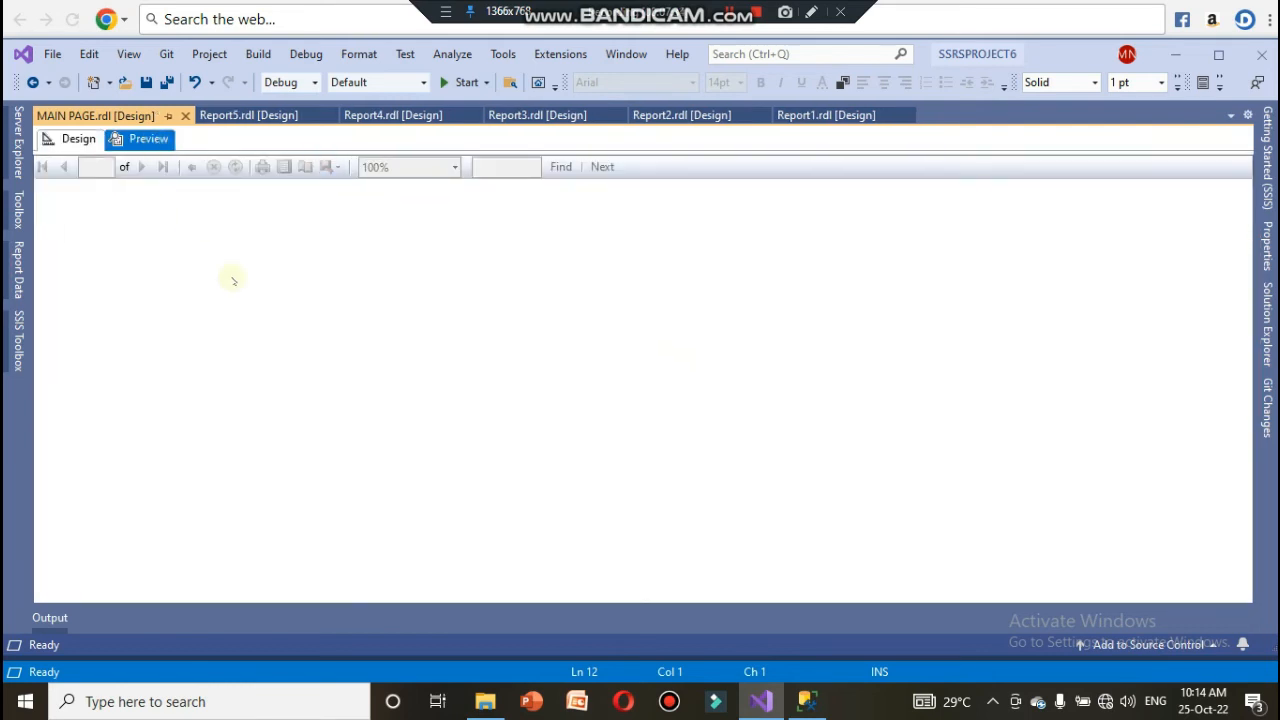
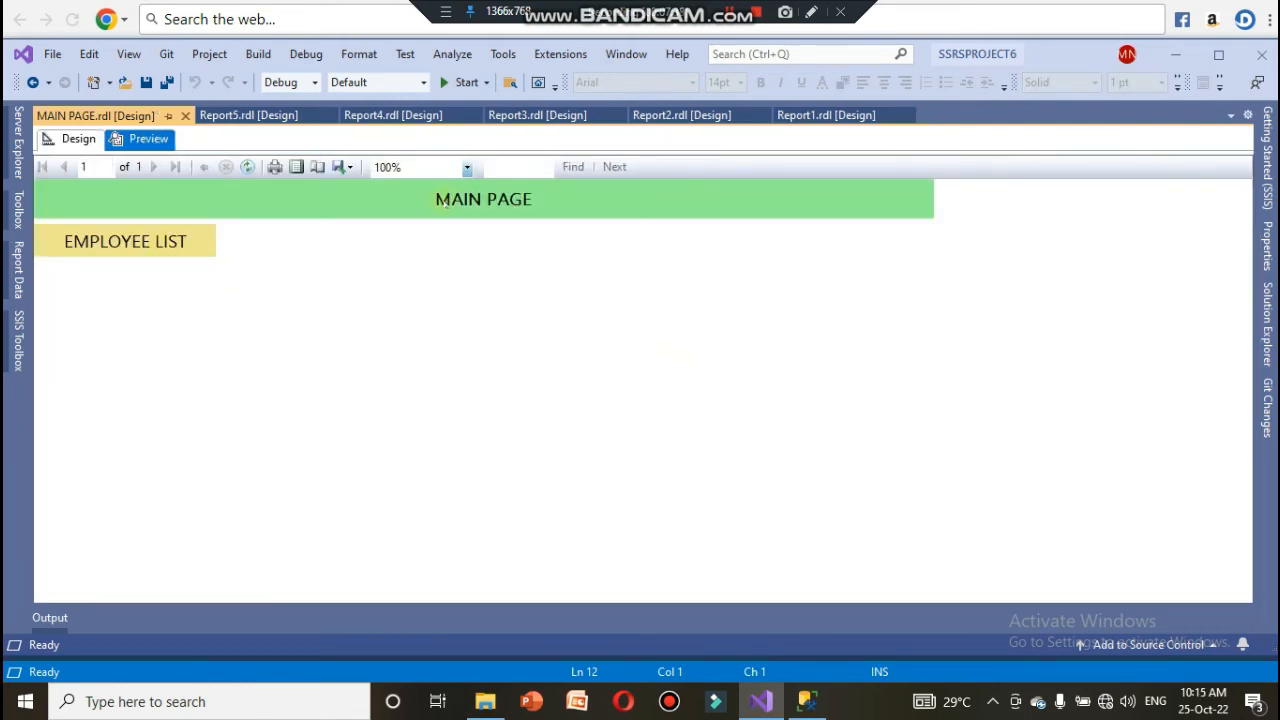
pyautogui.click(128, 242)
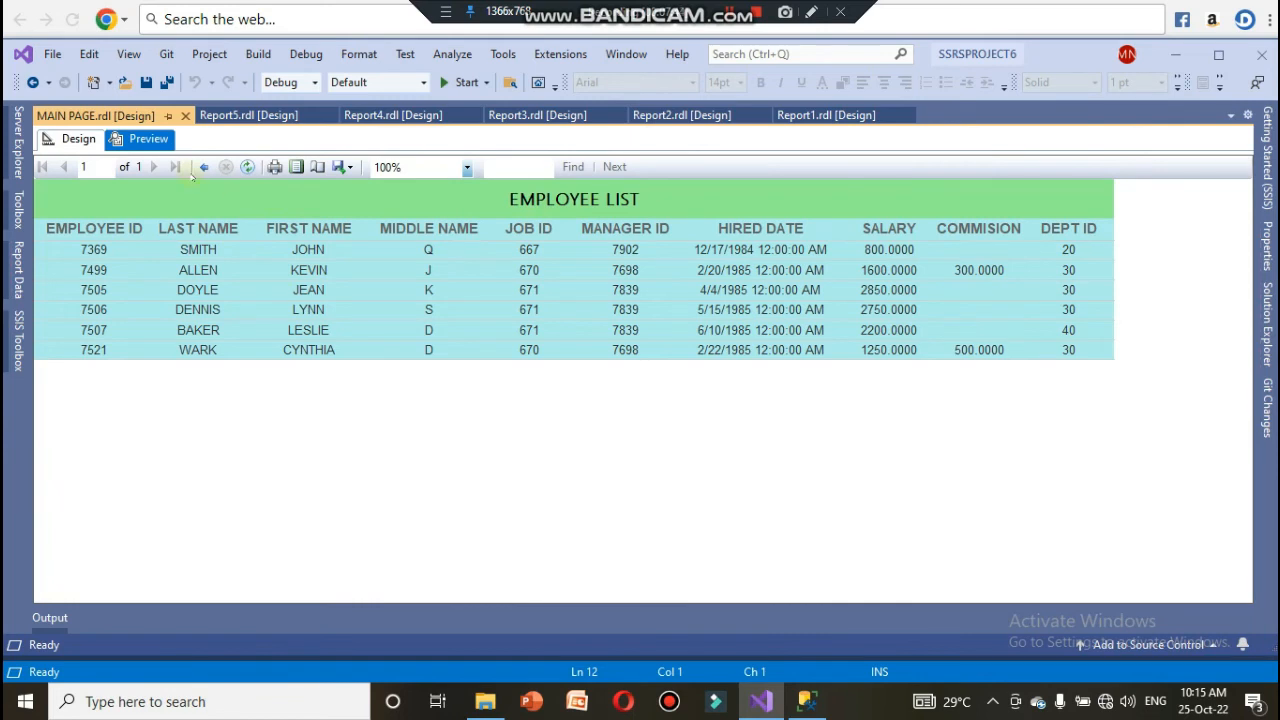
pyautogui.click(204, 167)
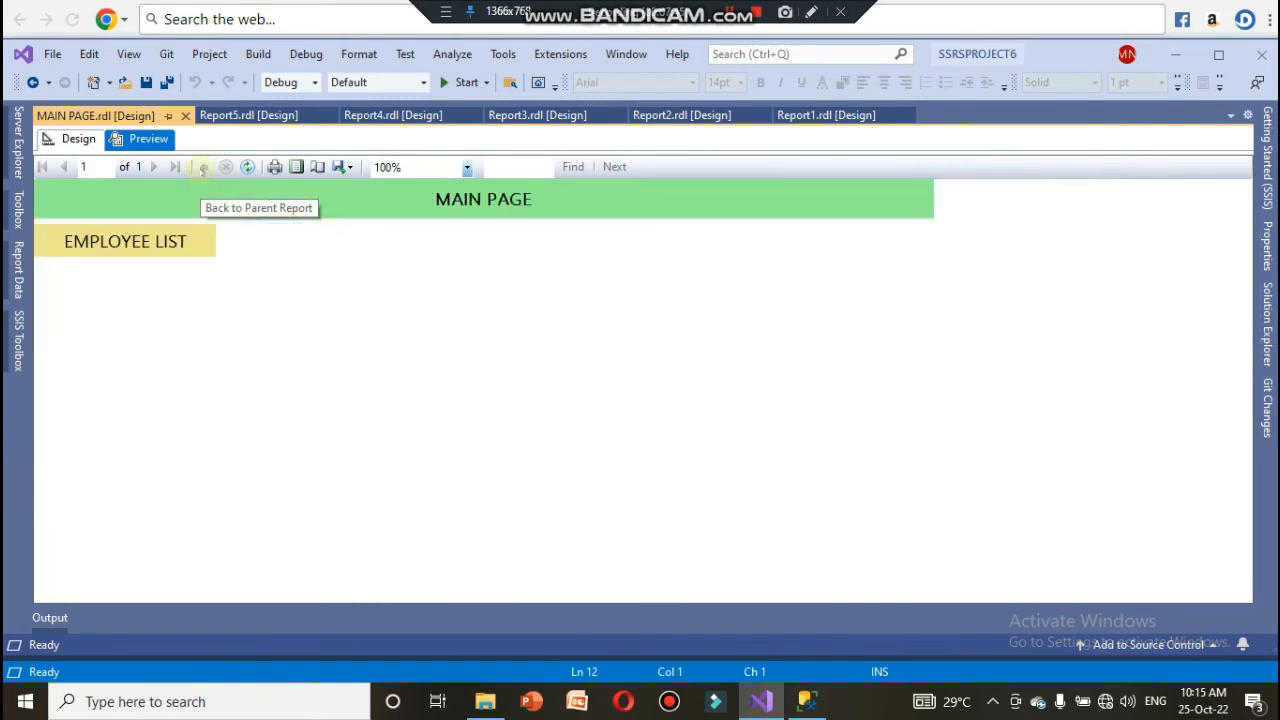
pyautogui.click(75, 140)
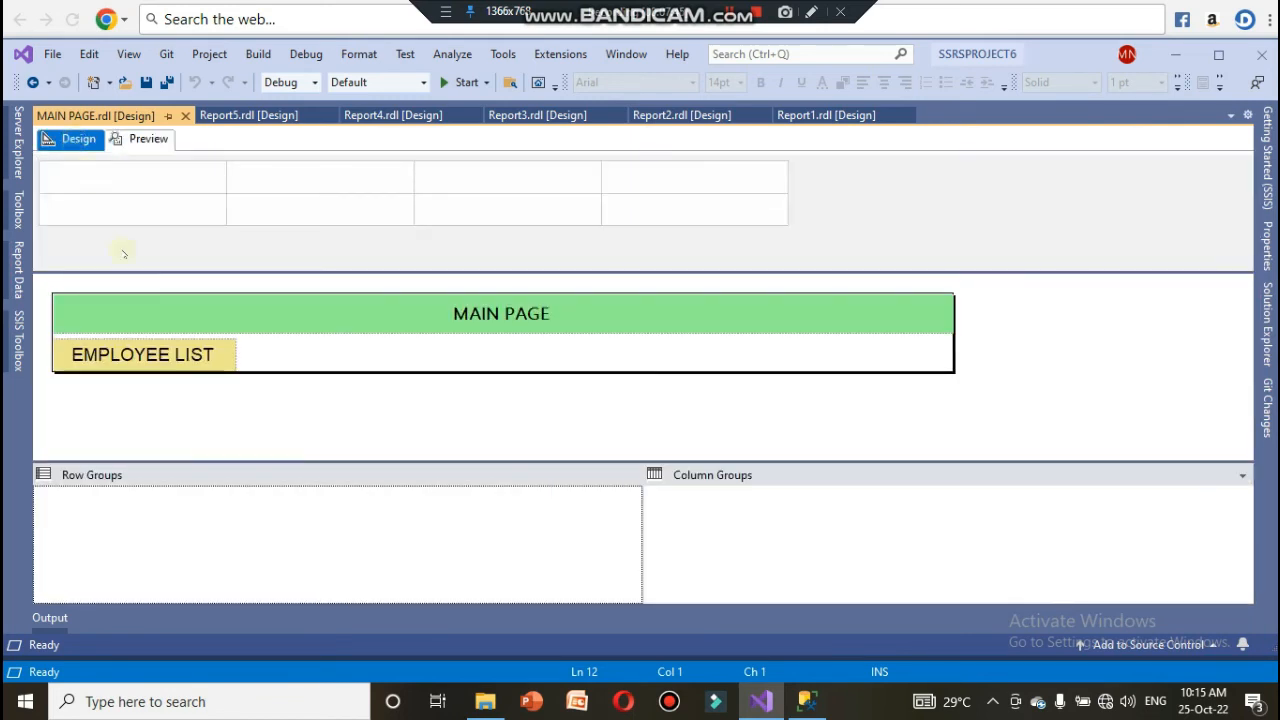
# - Duplicate the EMPLOYEE LIST text box and place the copy to the right of the original, below the MAIN PAGE title
pyautogui.click(157, 342)
pyautogui.rightClick(157, 342)
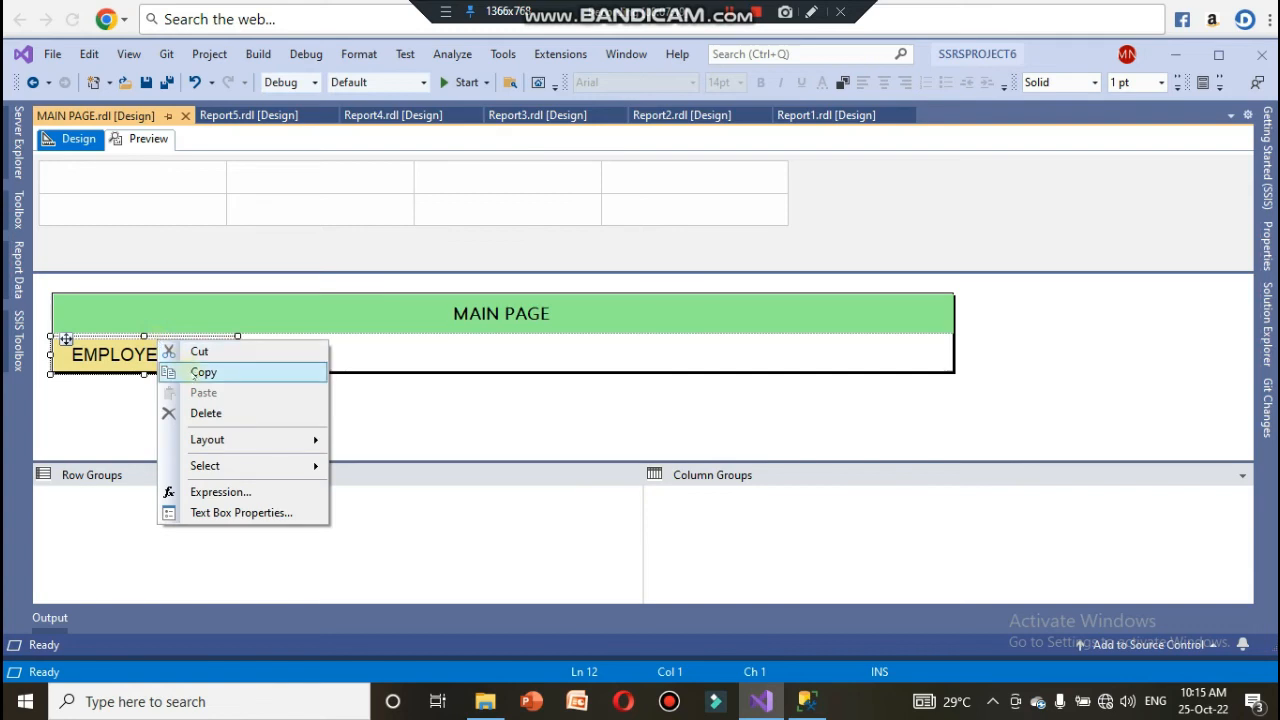
pyautogui.click(200, 372)
pyautogui.click(349, 352)
pyautogui.rightClick(349, 352)
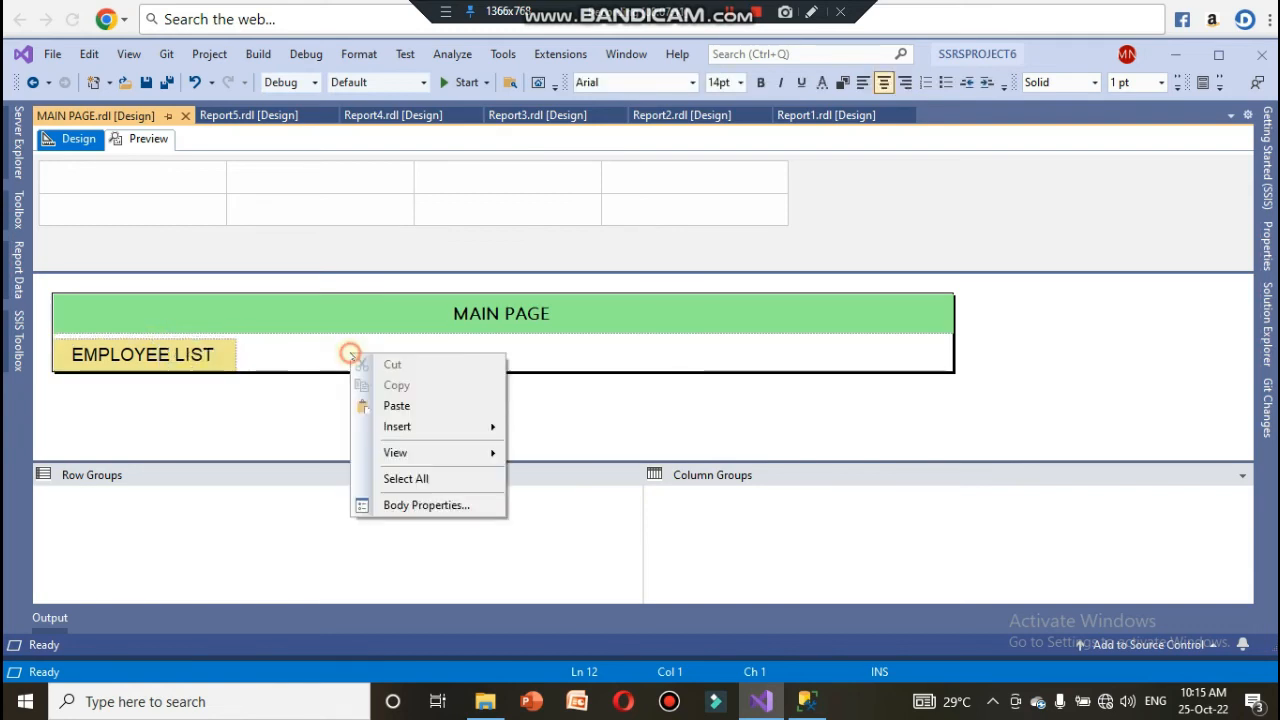
pyautogui.click(396, 405)
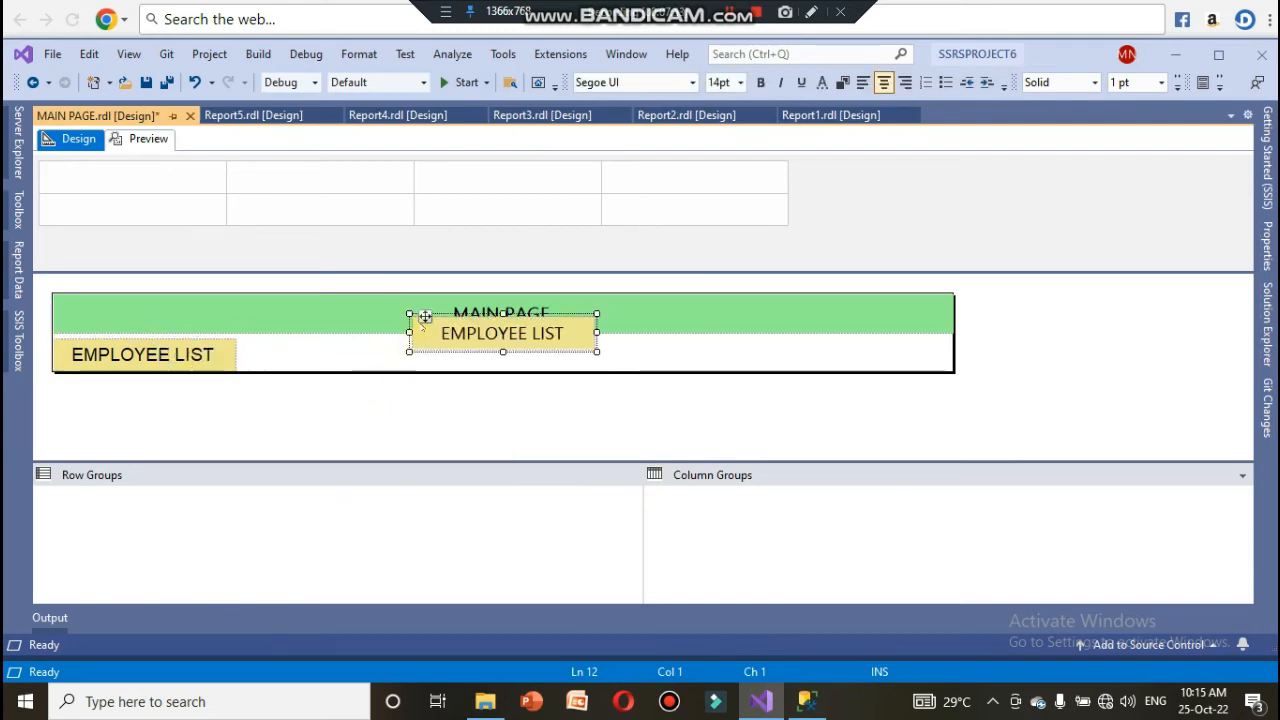
pyautogui.moveTo(422, 324); pyautogui.dragTo(292, 340)
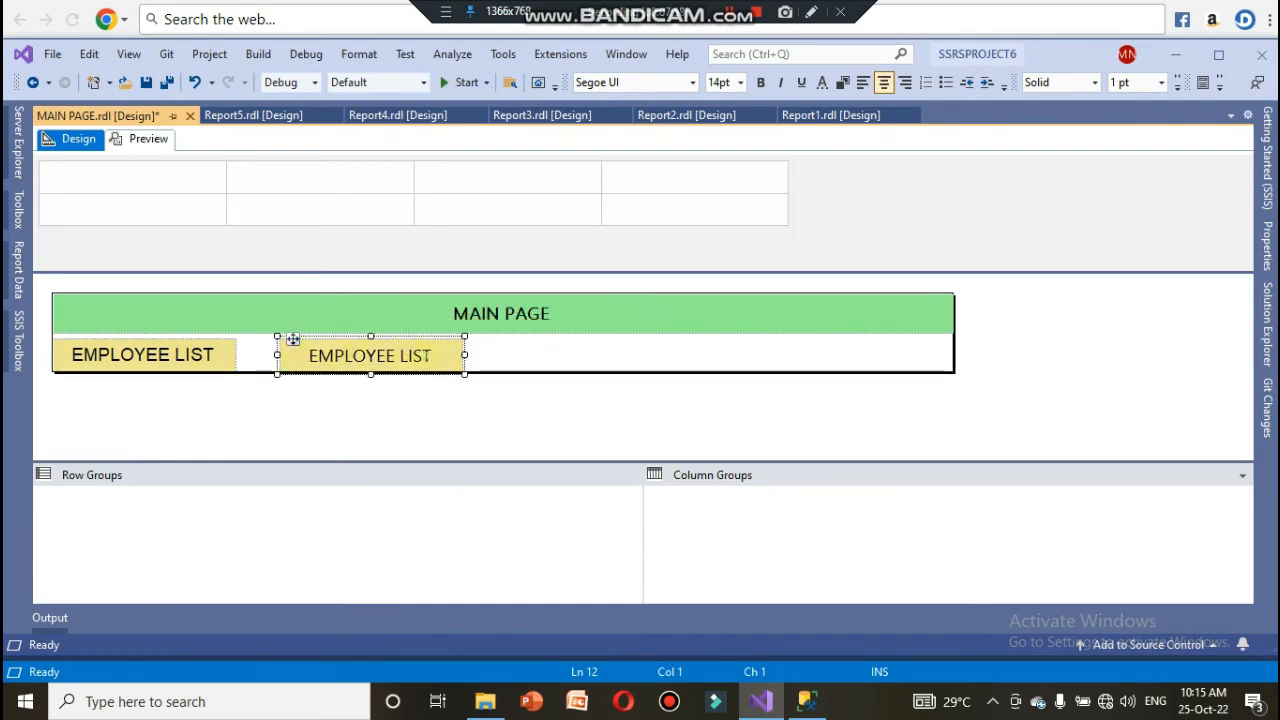
# - Check the title of Report1 in its design and return to the MAIN PAGE report
pyautogui.rightClick(429, 357)
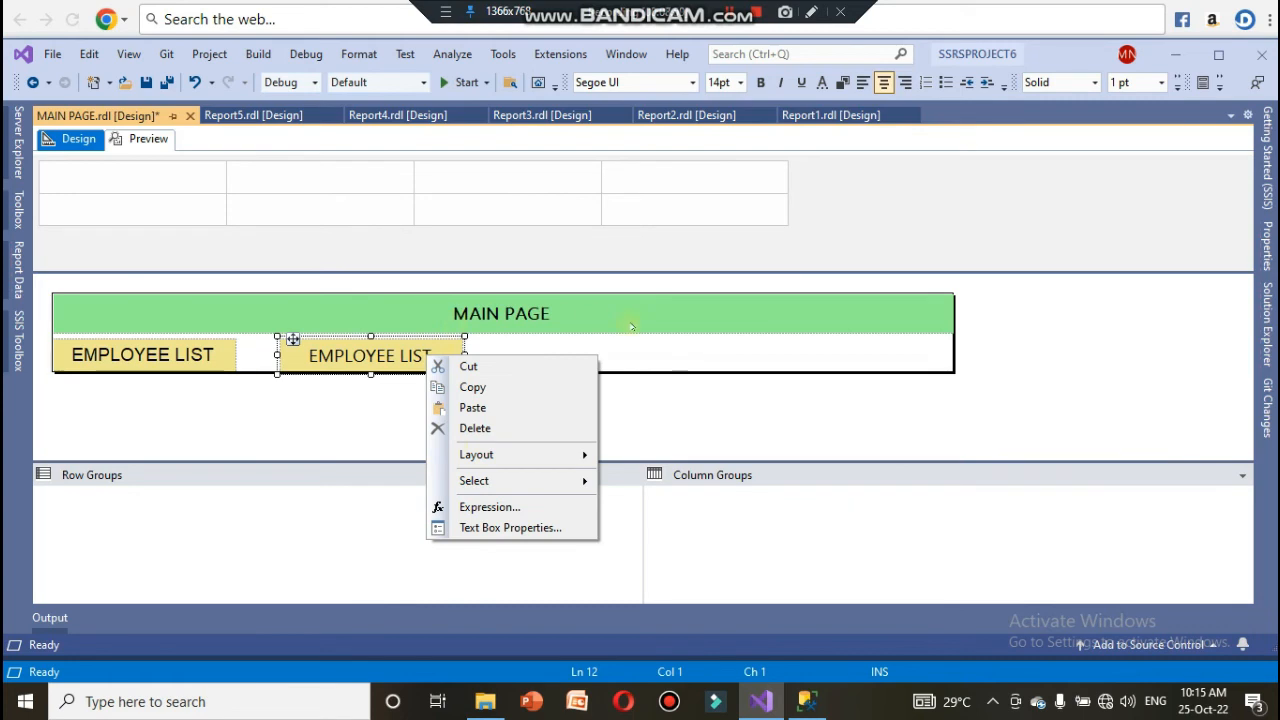
pyautogui.click(797, 254)
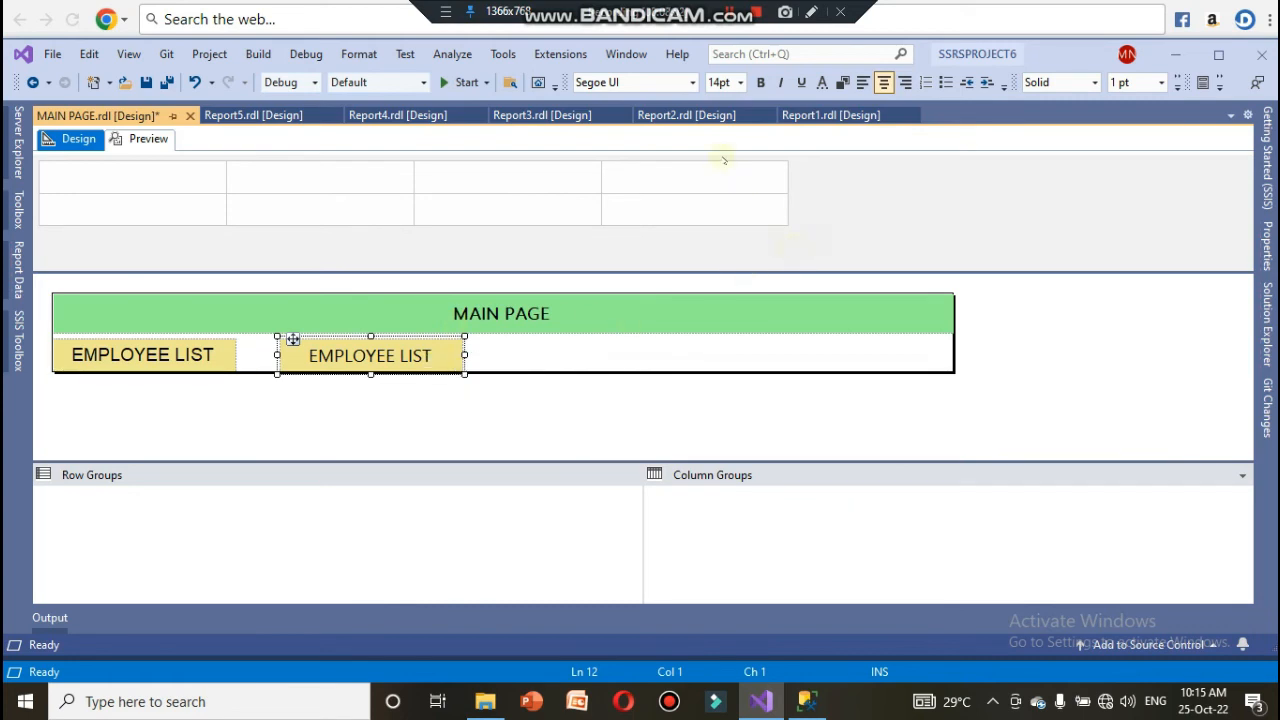
pyautogui.click(815, 115)
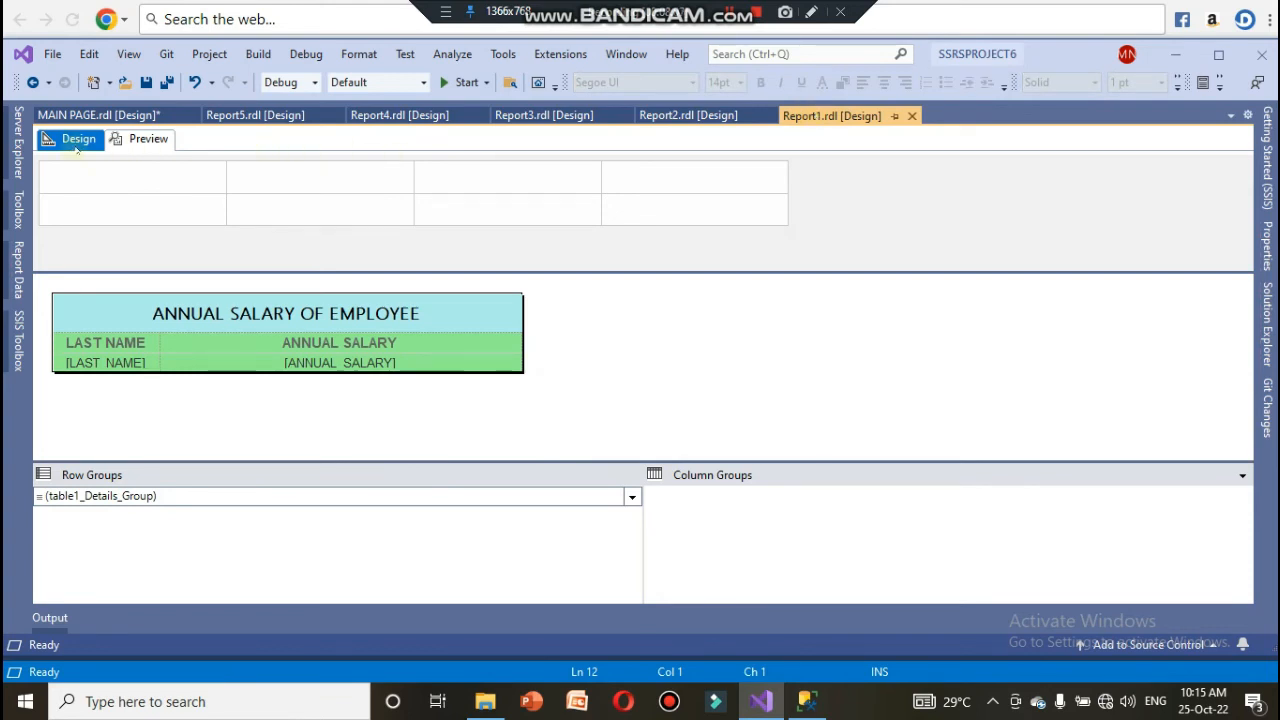
pyautogui.click(98, 115)
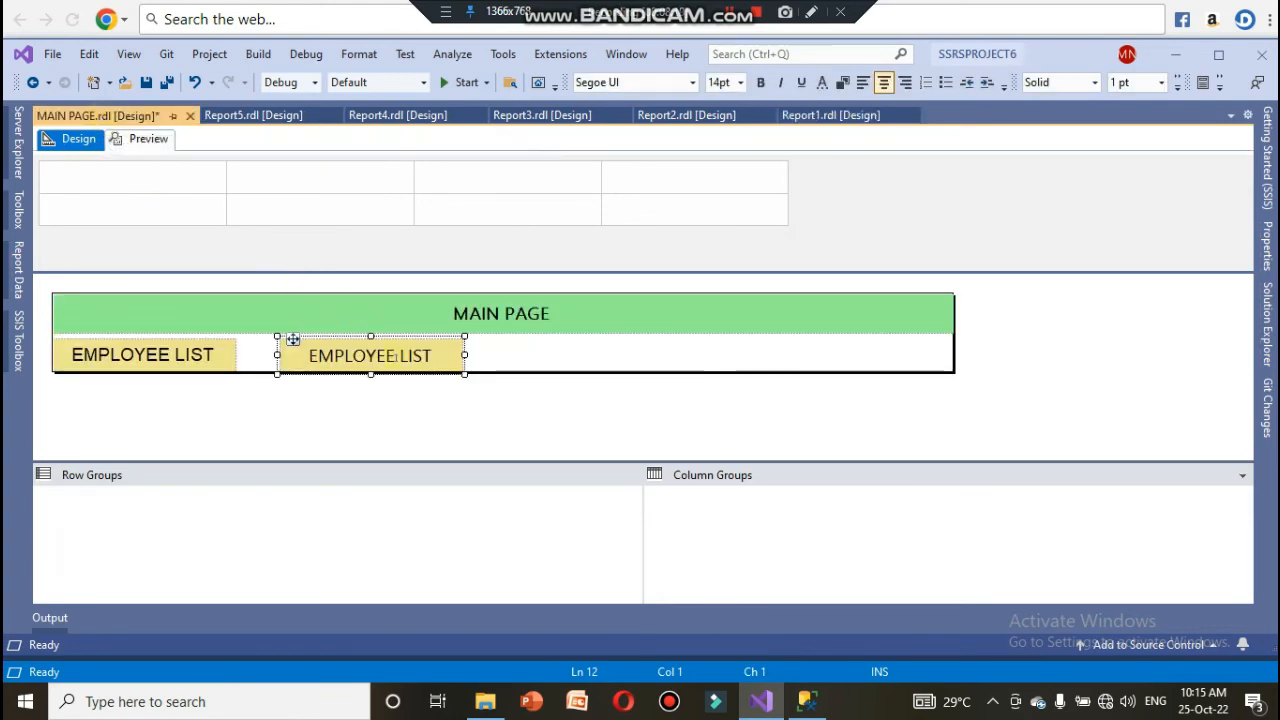
# - Change the copied text box's value to ANNUAL SALARY OF EMPLOYEE in its properties
pyautogui.rightClick(390, 358)
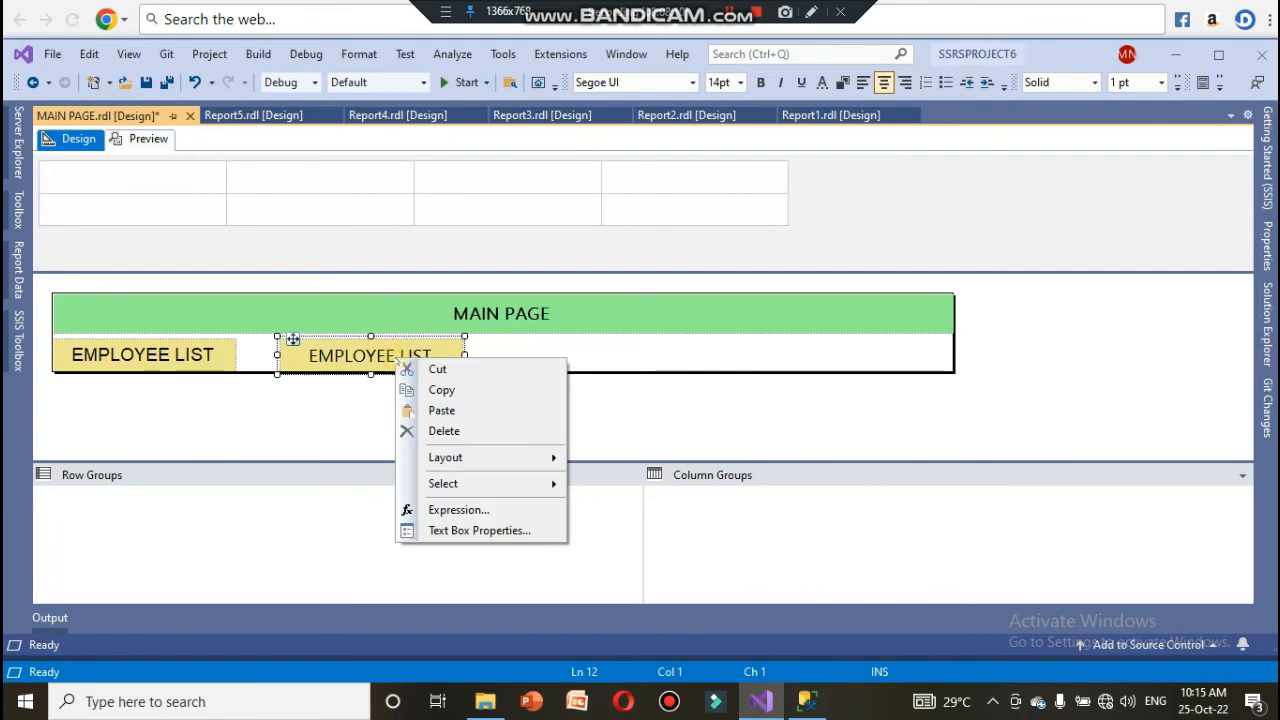
pyautogui.click(453, 531)
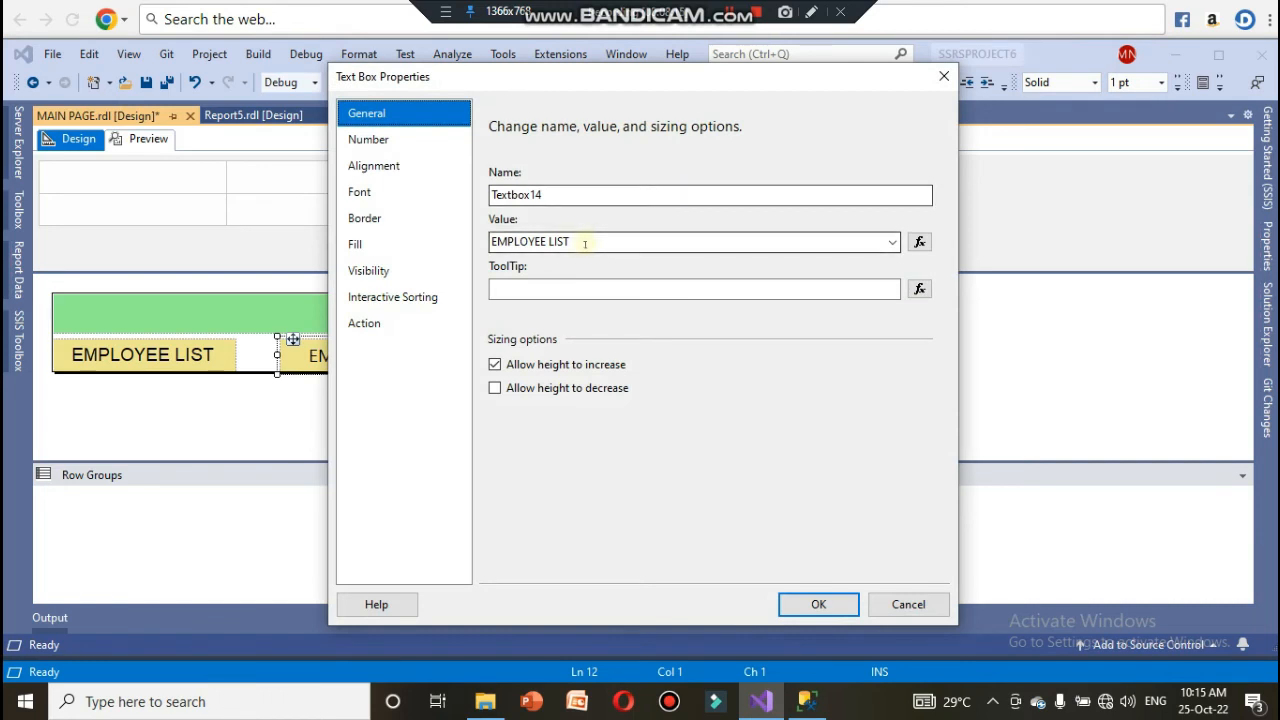
pyautogui.moveTo(586, 243); pyautogui.dragTo(490, 243)
pyautogui.write('ANNUA')
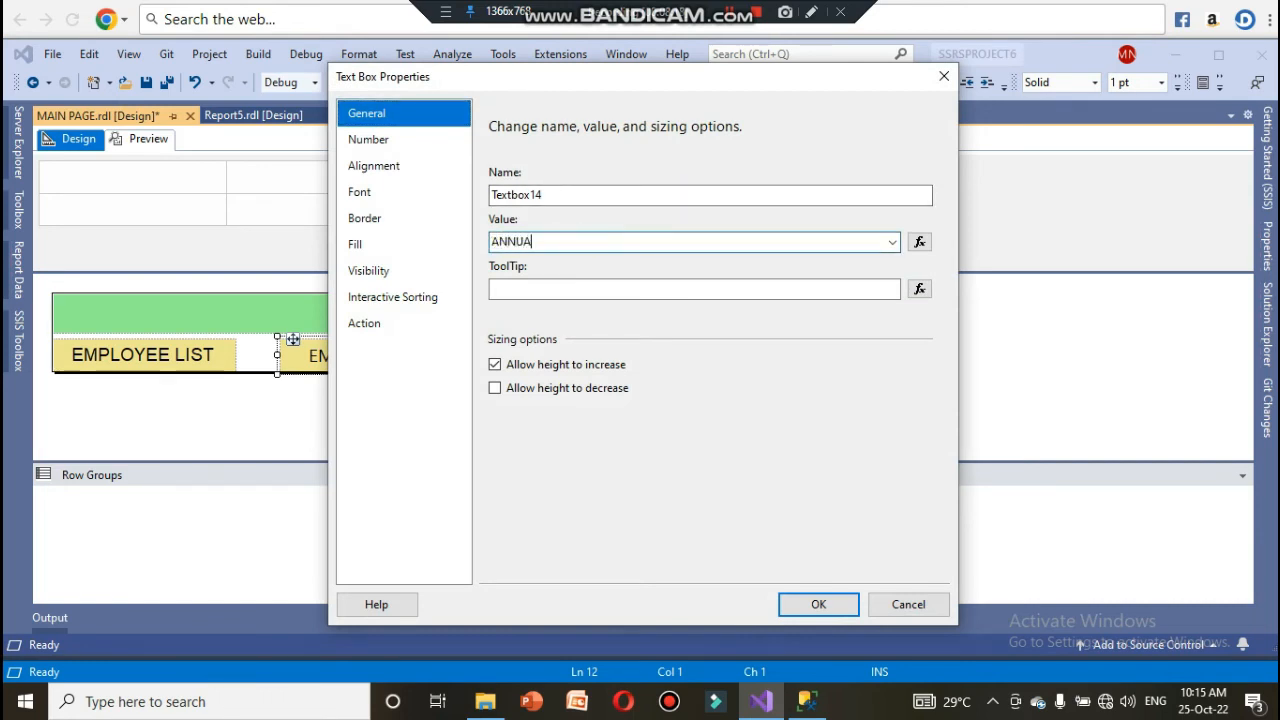
pyautogui.write('L SALARY OF EMPLOYEE')
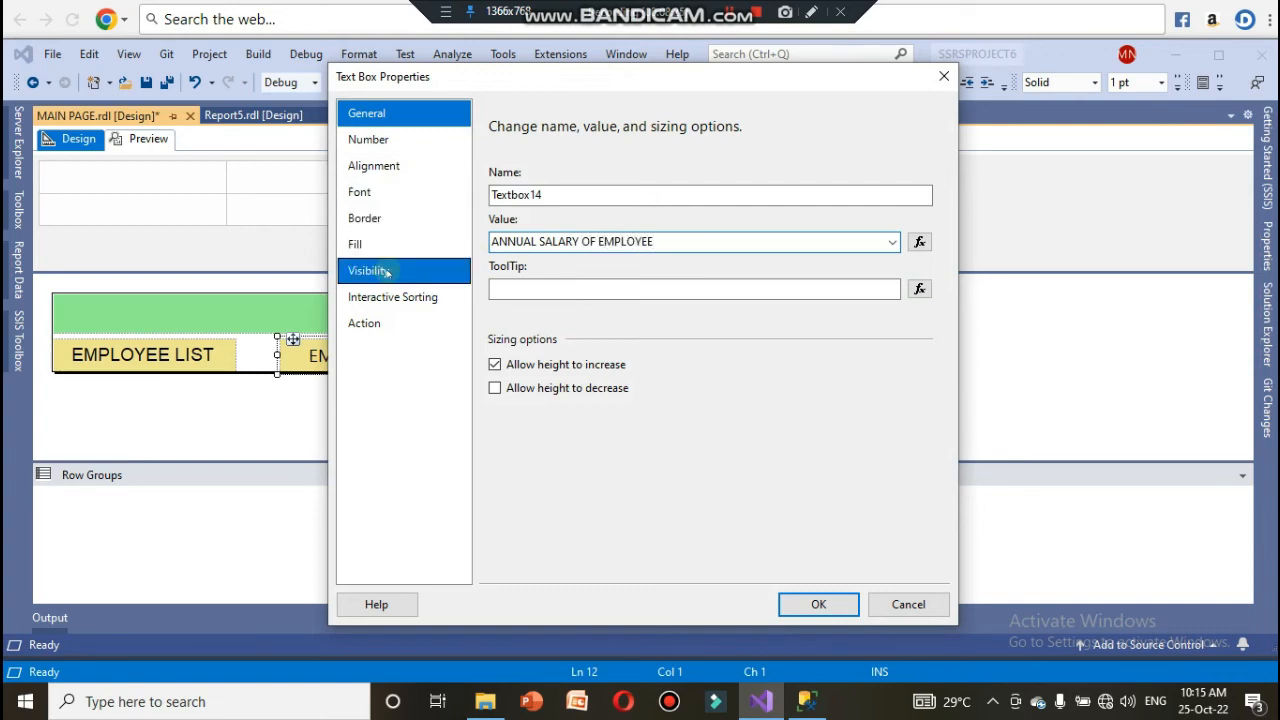
# - Retarget the copied text box's Go to report action to Report1, apply it, and widen the box to fit its full text
pyautogui.click(376, 317)
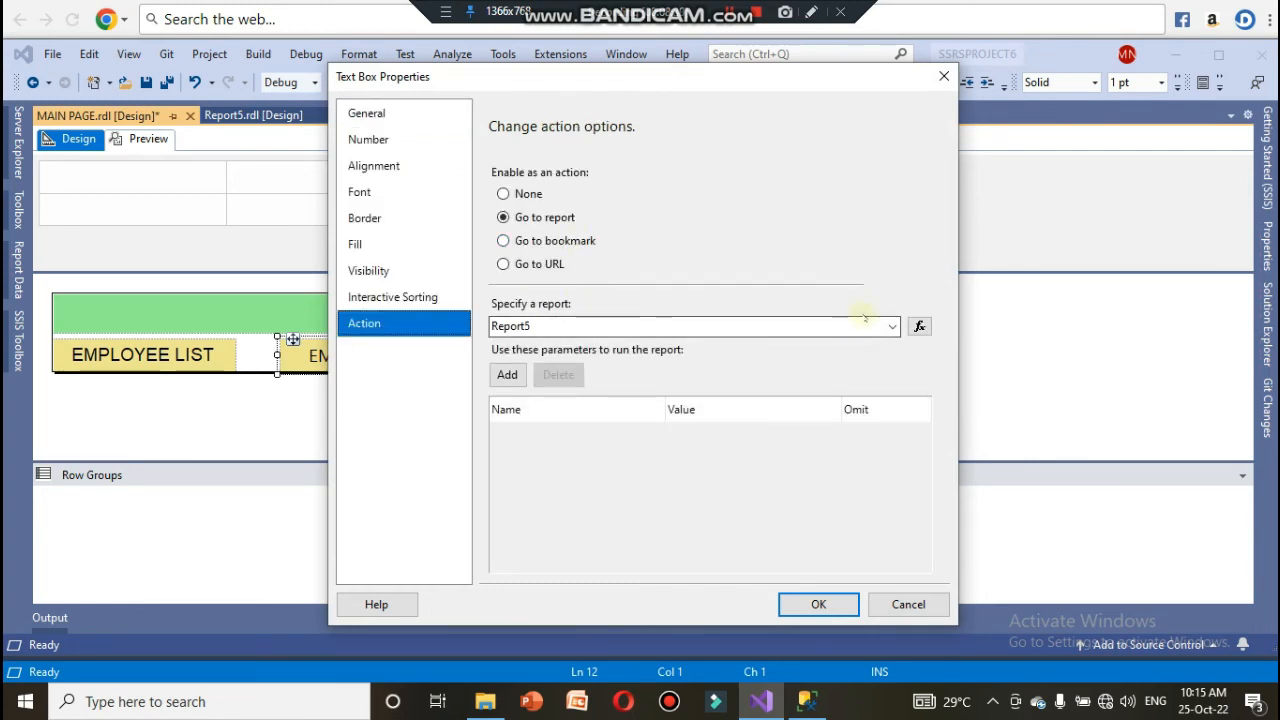
pyautogui.click(892, 327)
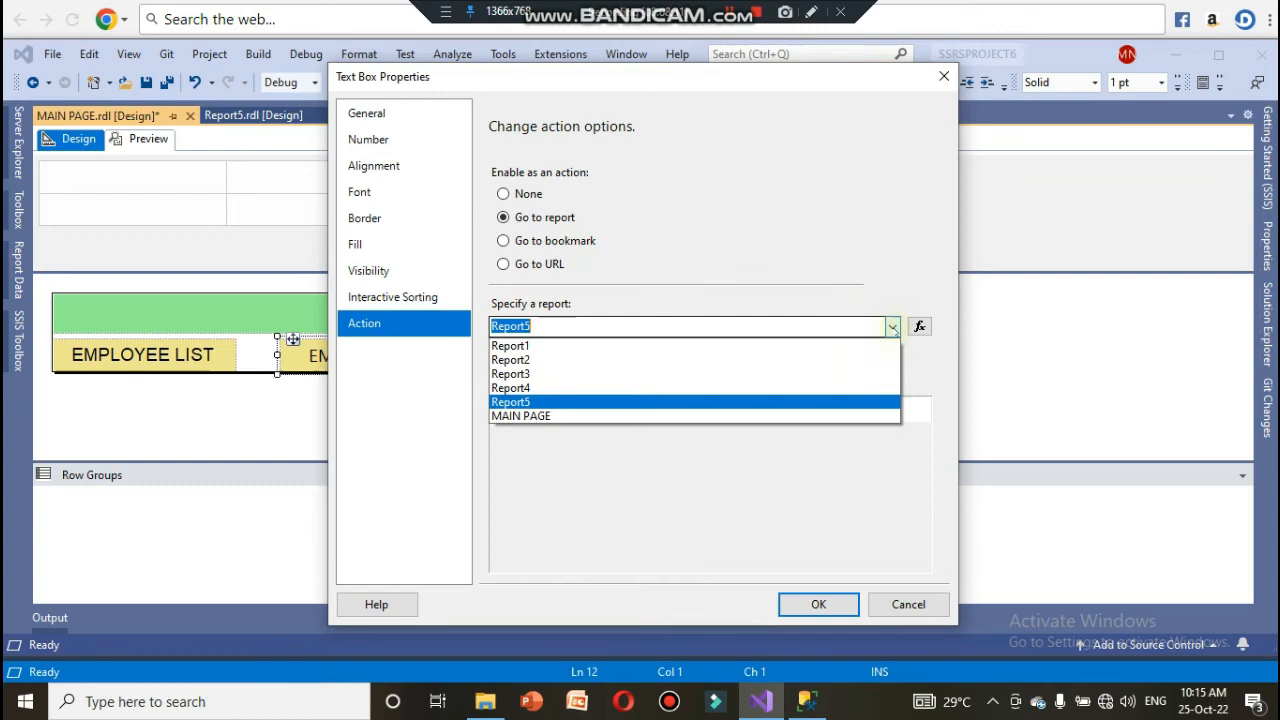
pyautogui.click(705, 347)
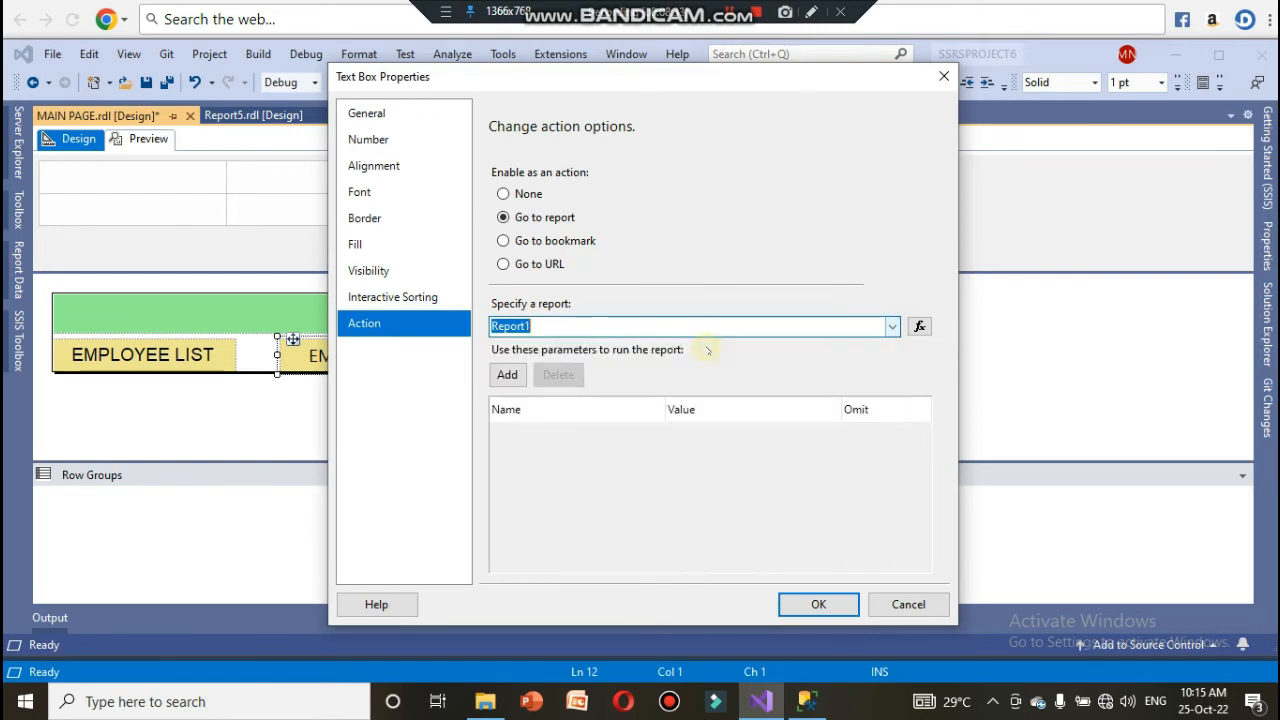
pyautogui.click(798, 604)
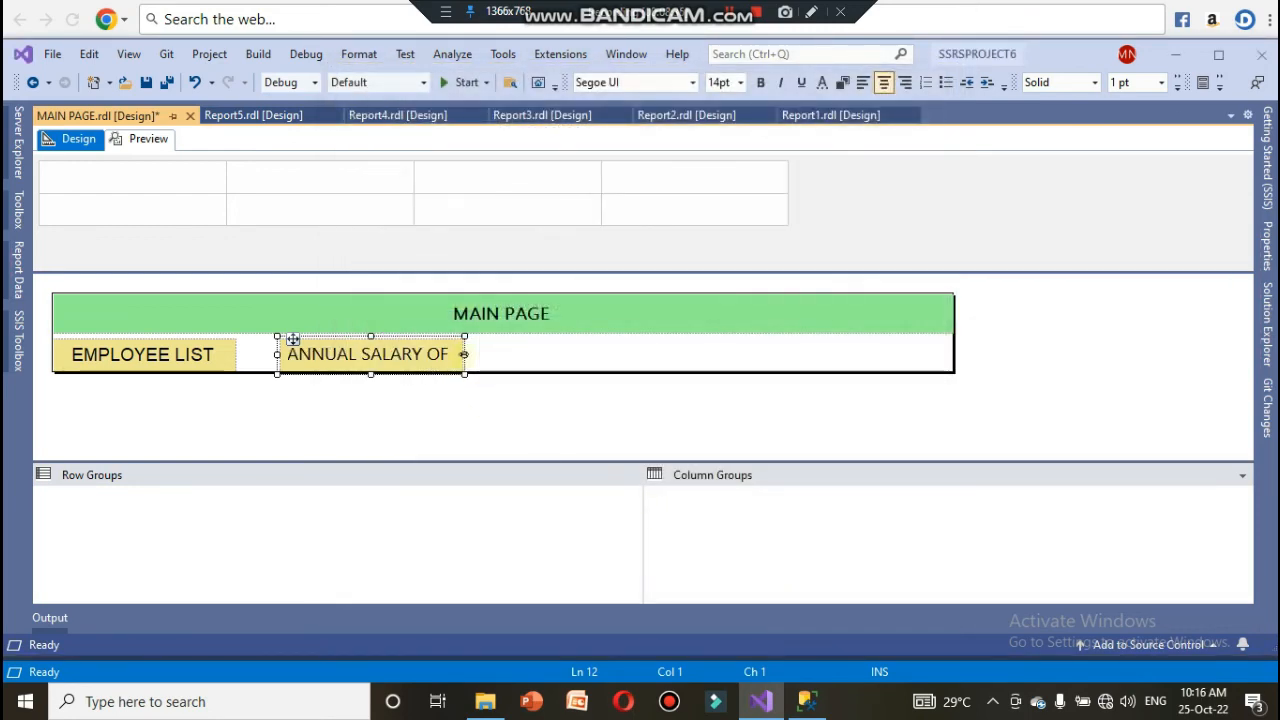
pyautogui.moveTo(470, 354); pyautogui.dragTo(547, 351)
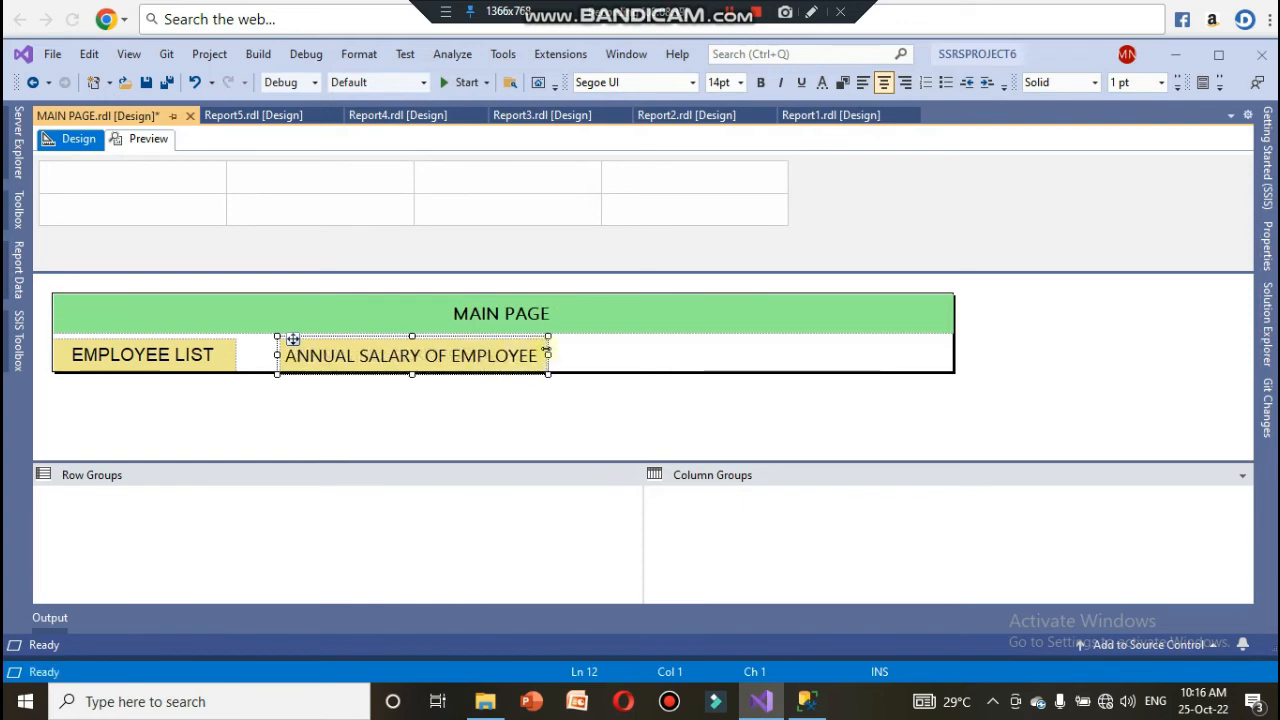
pyautogui.click(608, 397)
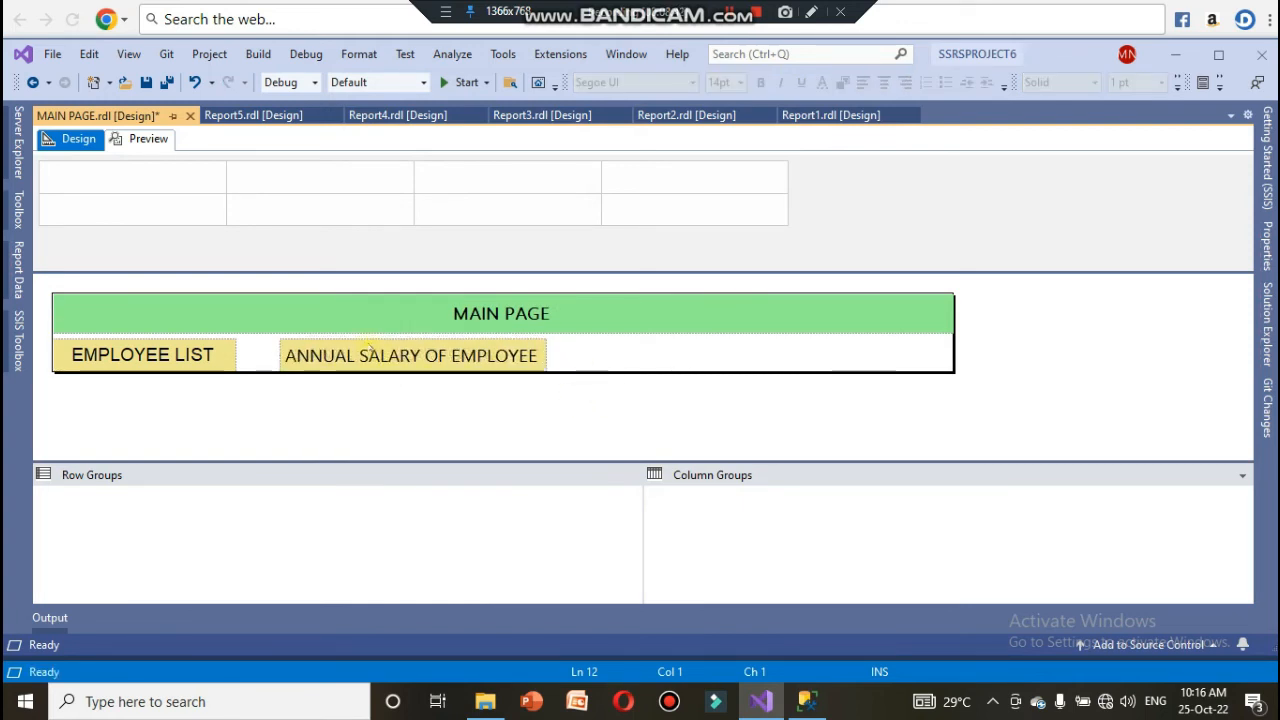
# - Move the ANNUAL SALARY OF EMPLOYEE text box closer to EMPLOYEE LIST and paste another EMPLOYEE LIST copy to its right
pyautogui.click(368, 350)
pyautogui.moveTo(287, 339); pyautogui.dragTo(290, 340)
pyautogui.rightClick(617, 352)
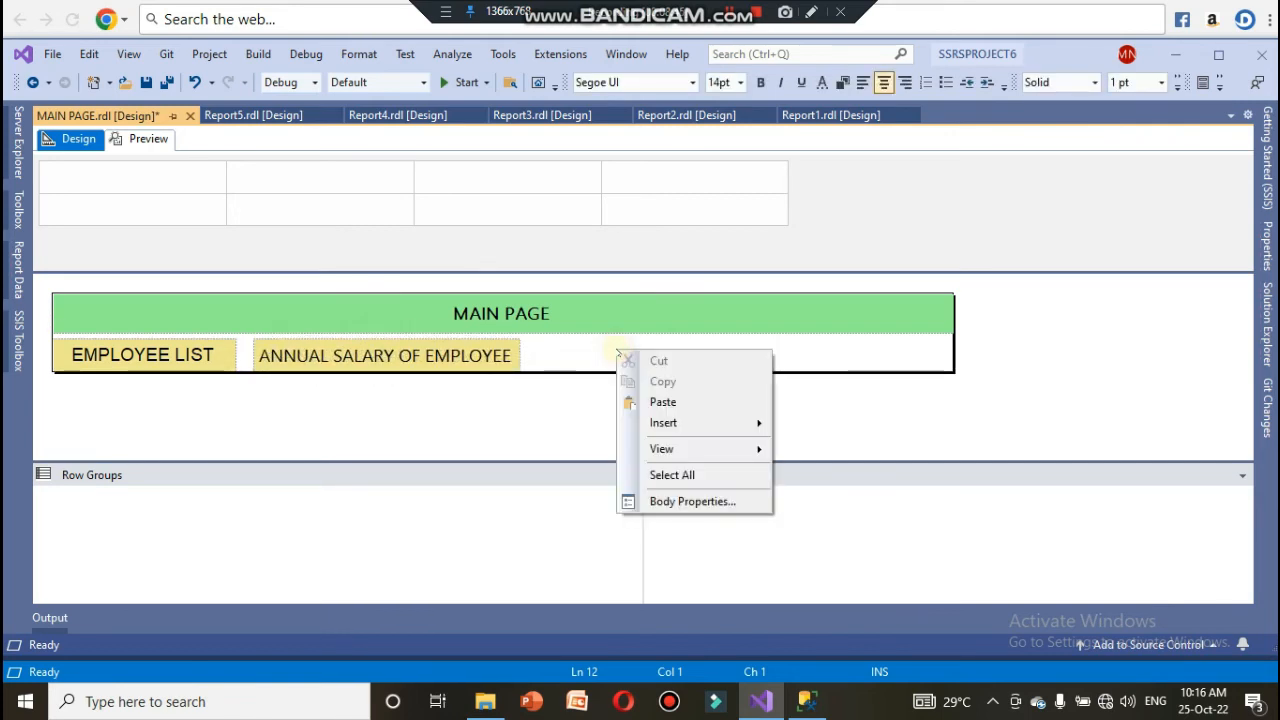
pyautogui.click(632, 401)
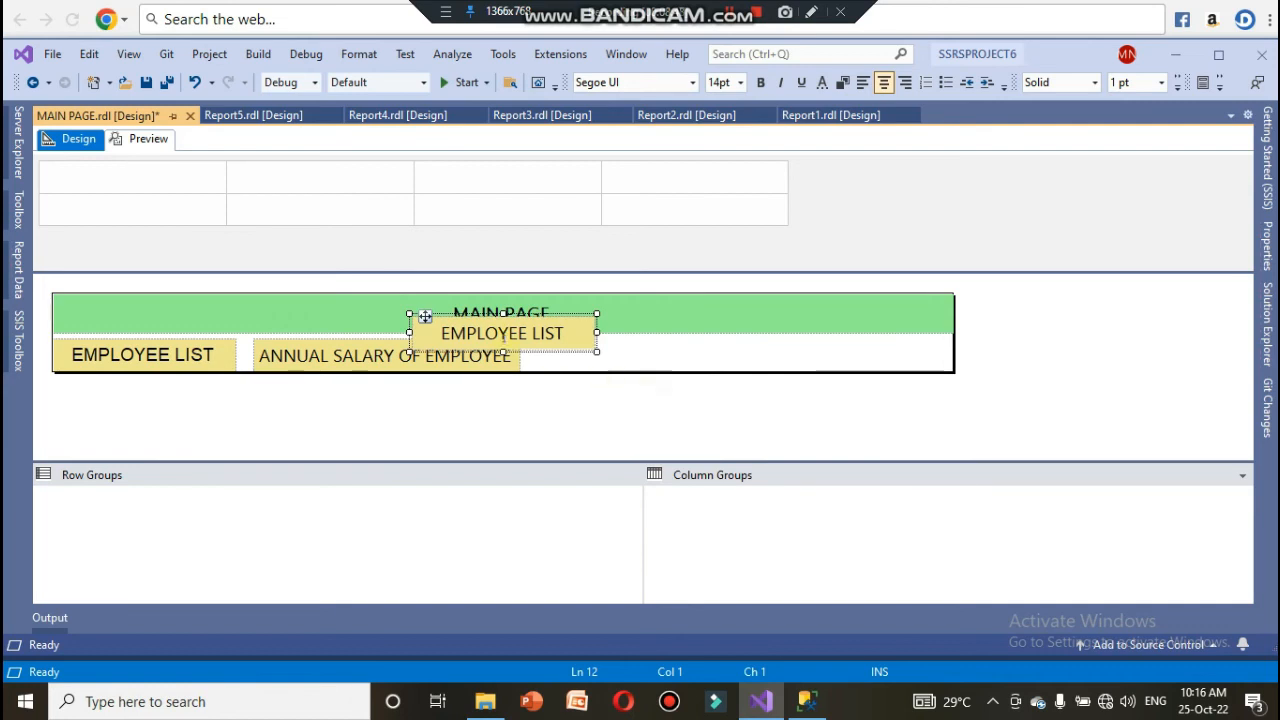
pyautogui.moveTo(425, 316); pyautogui.dragTo(557, 340)
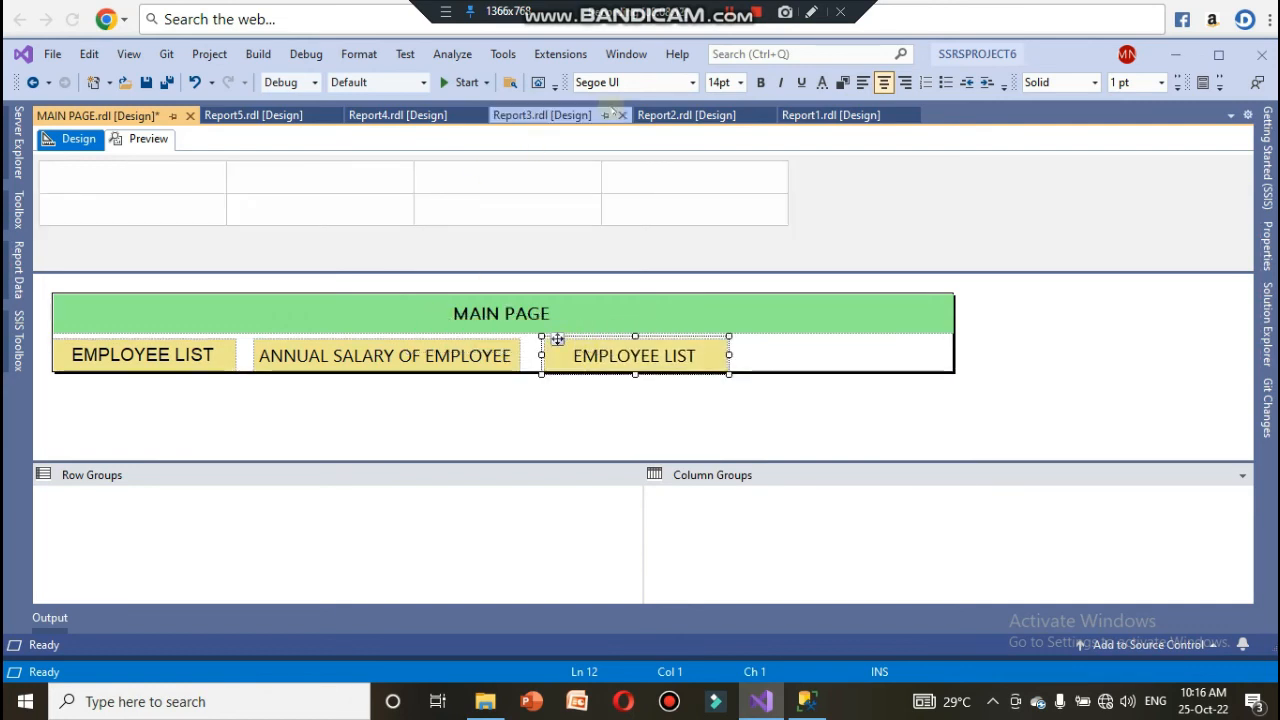
# - Check Report2's title in its design and set the new MAIN PAGE text box copy's value to EMPLOYEE SALARY BETWEEN 1500 & 2200
pyautogui.click(640, 114)
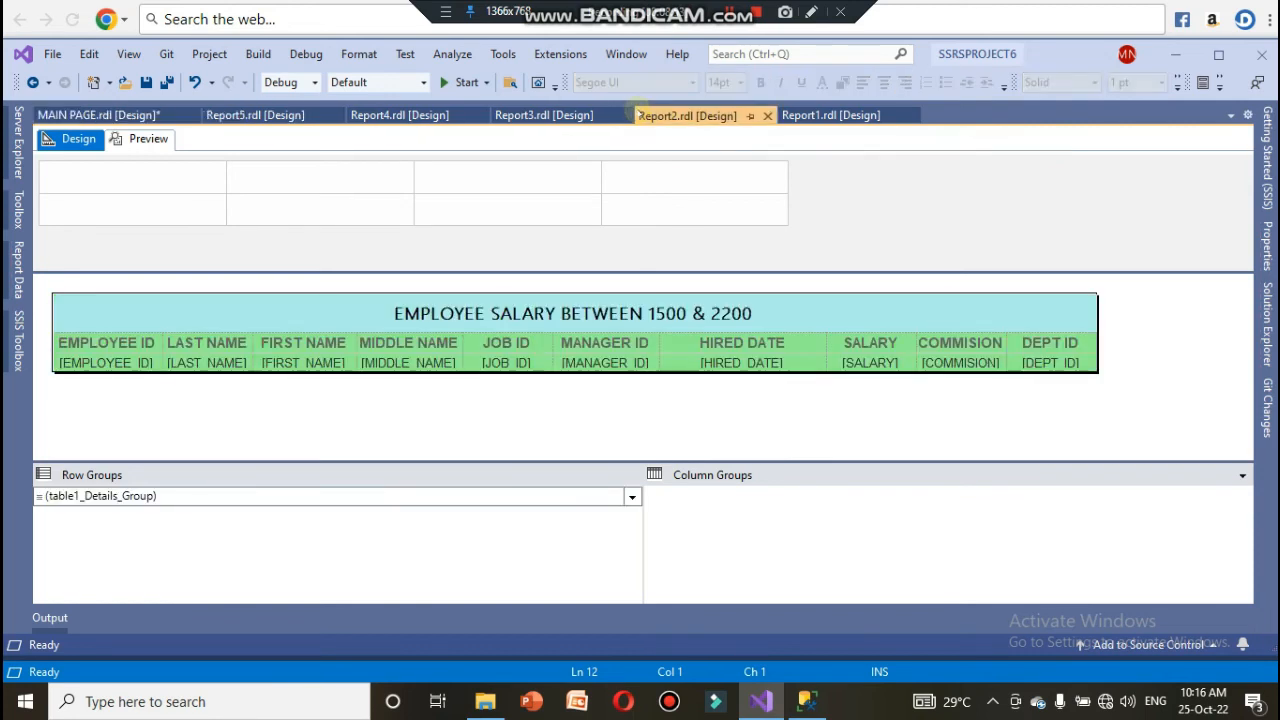
pyautogui.click(103, 116)
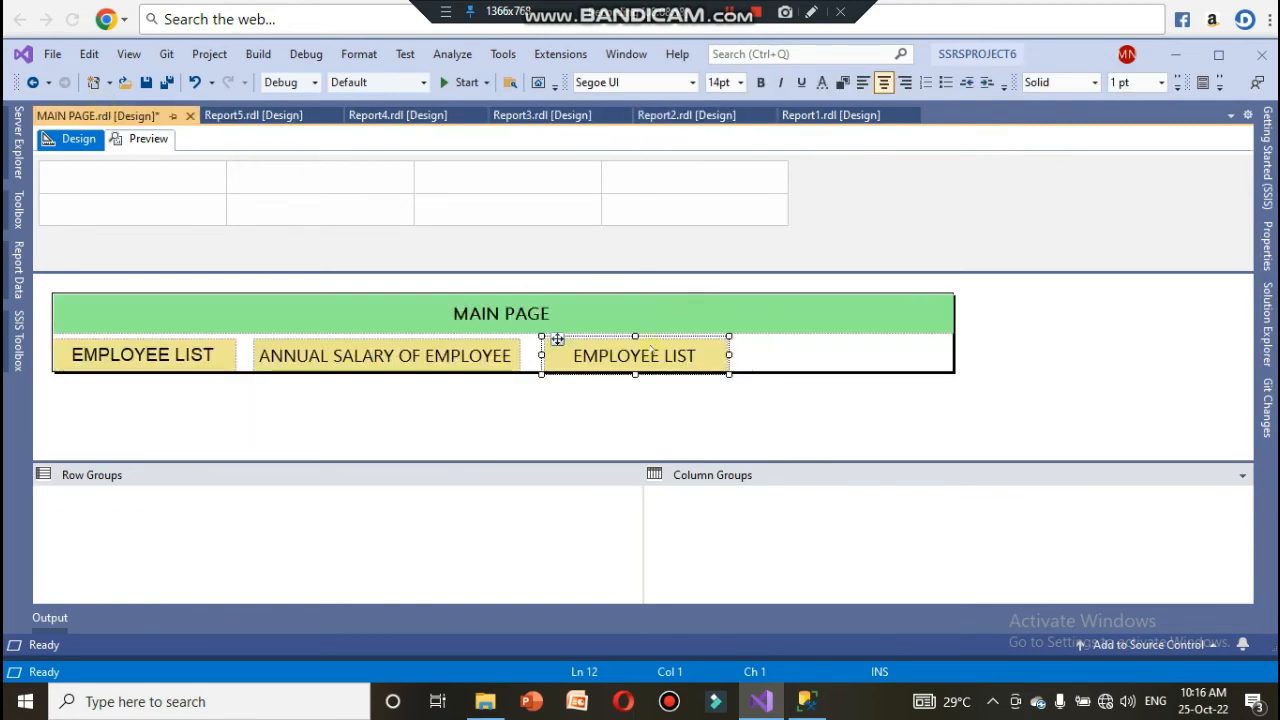
pyautogui.rightClick(694, 365)
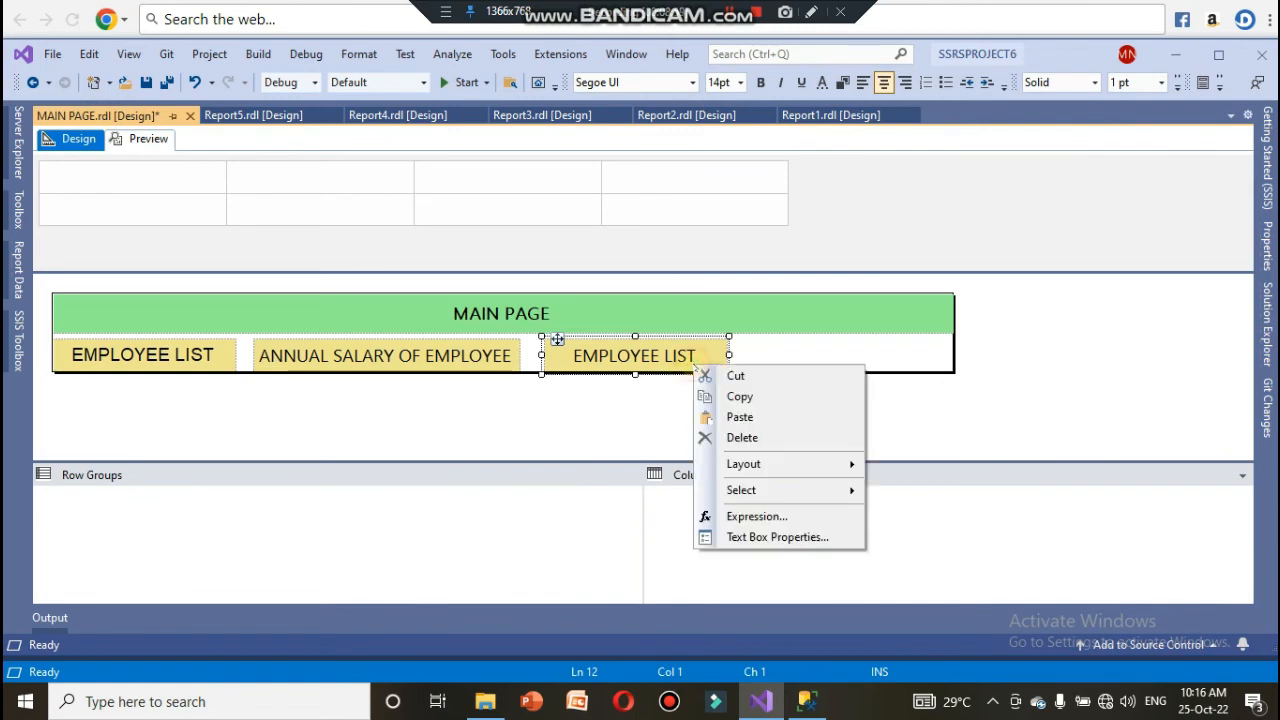
pyautogui.click(740, 537)
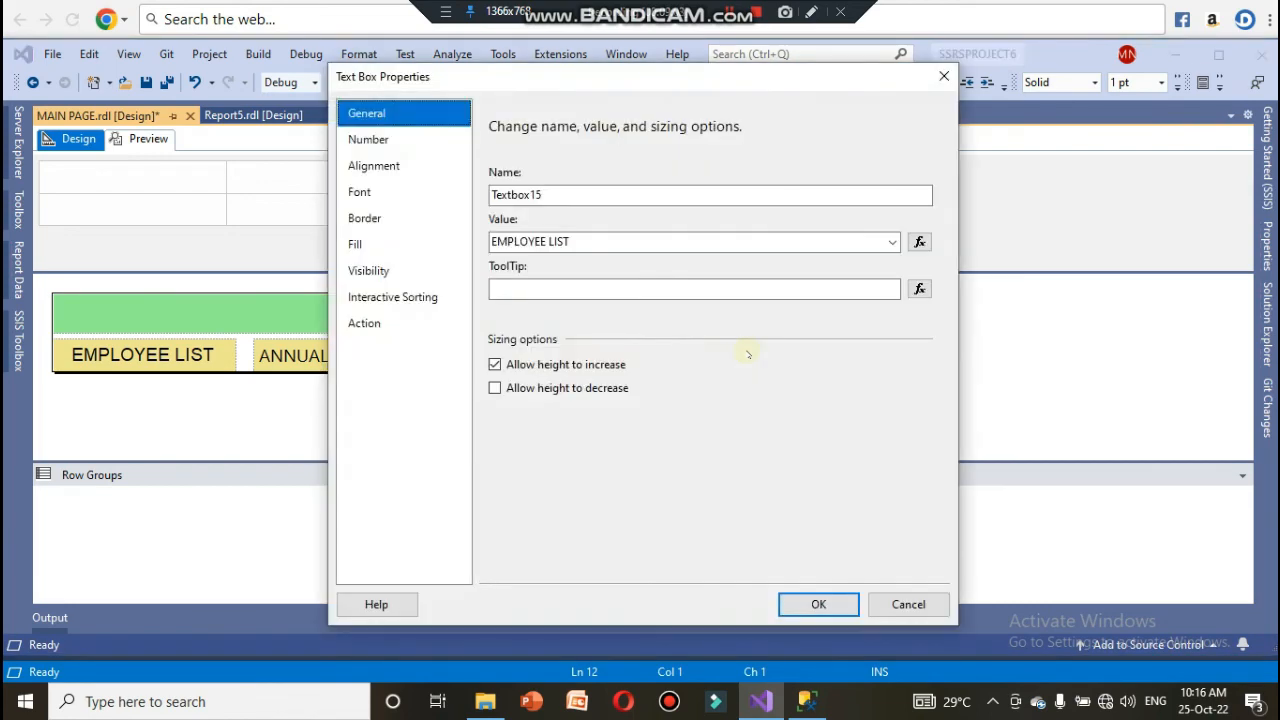
pyautogui.click(616, 238)
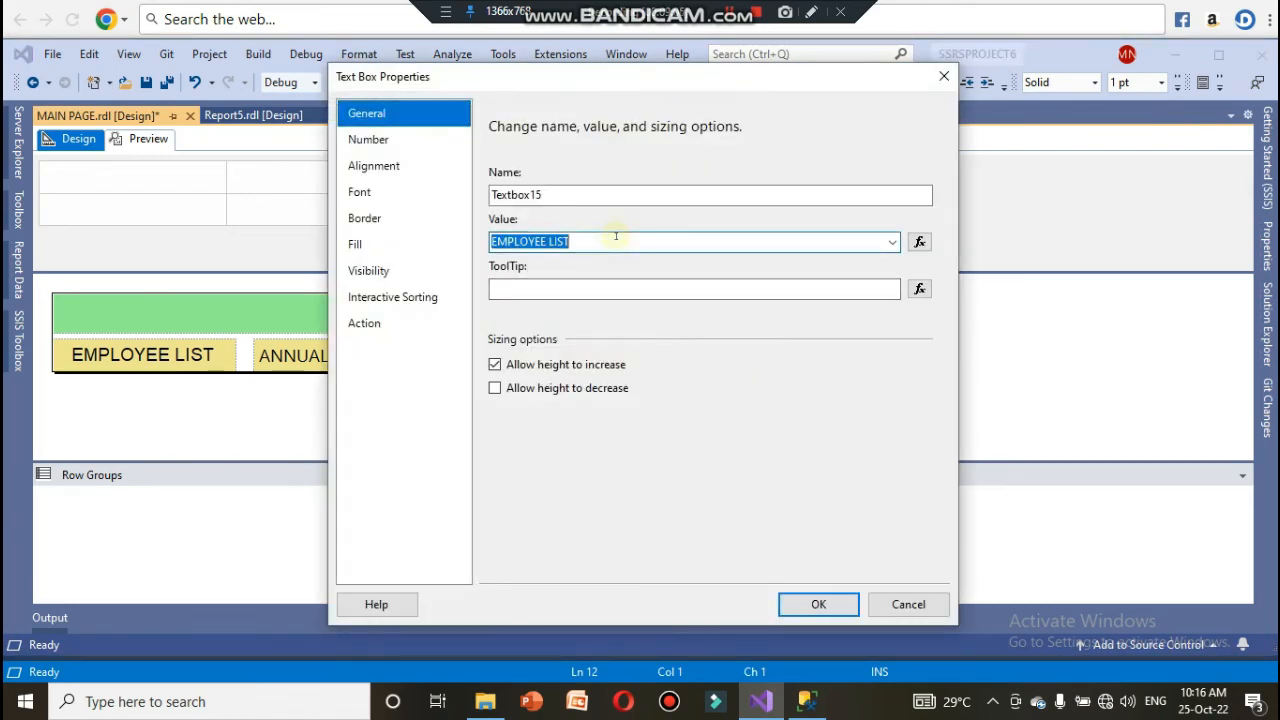
pyautogui.click(616, 237)
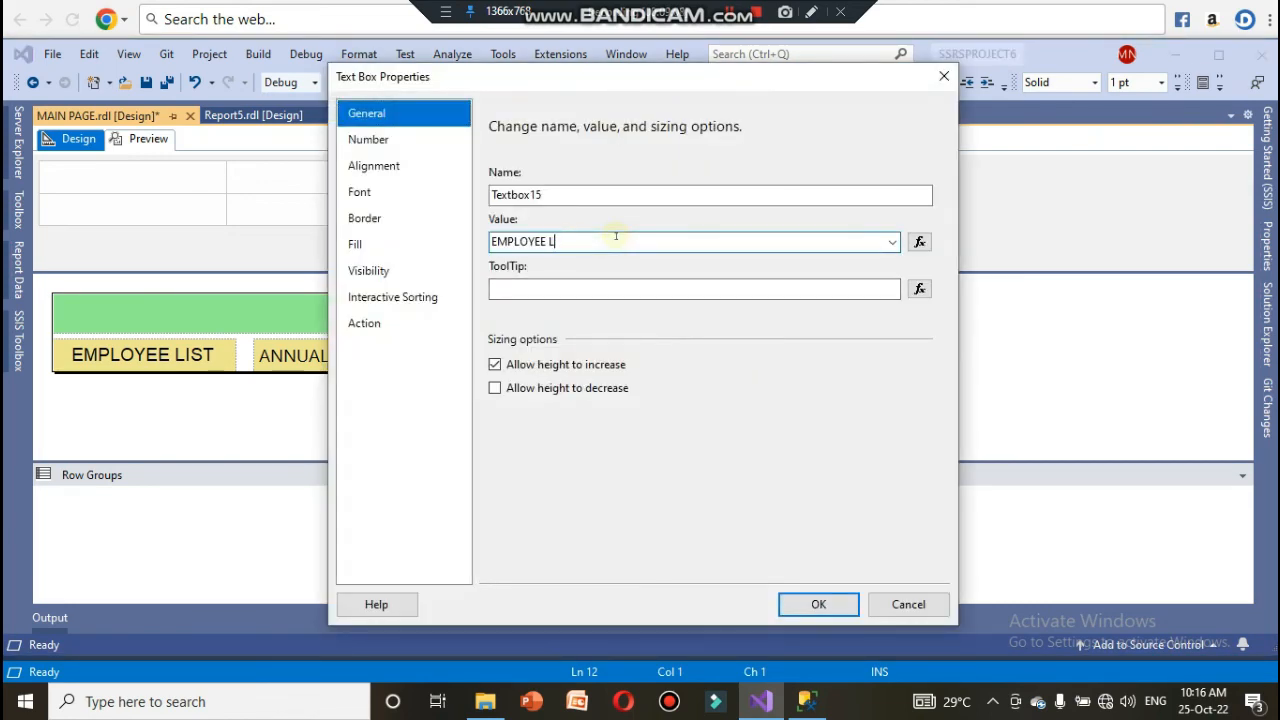
pyautogui.write('SALARY BETWEEN 1500 & 2200')
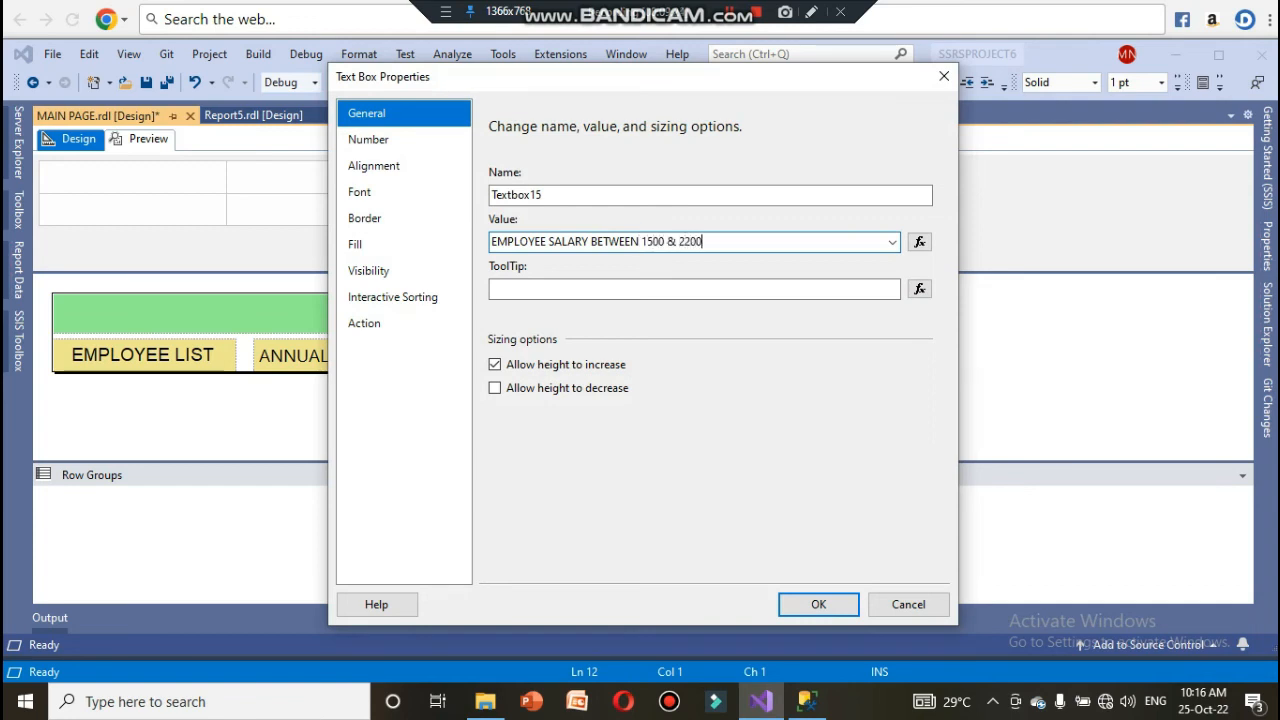
# - Choose a different target report for the third text box's Go to report action and apply its properties
pyautogui.click(405, 328)
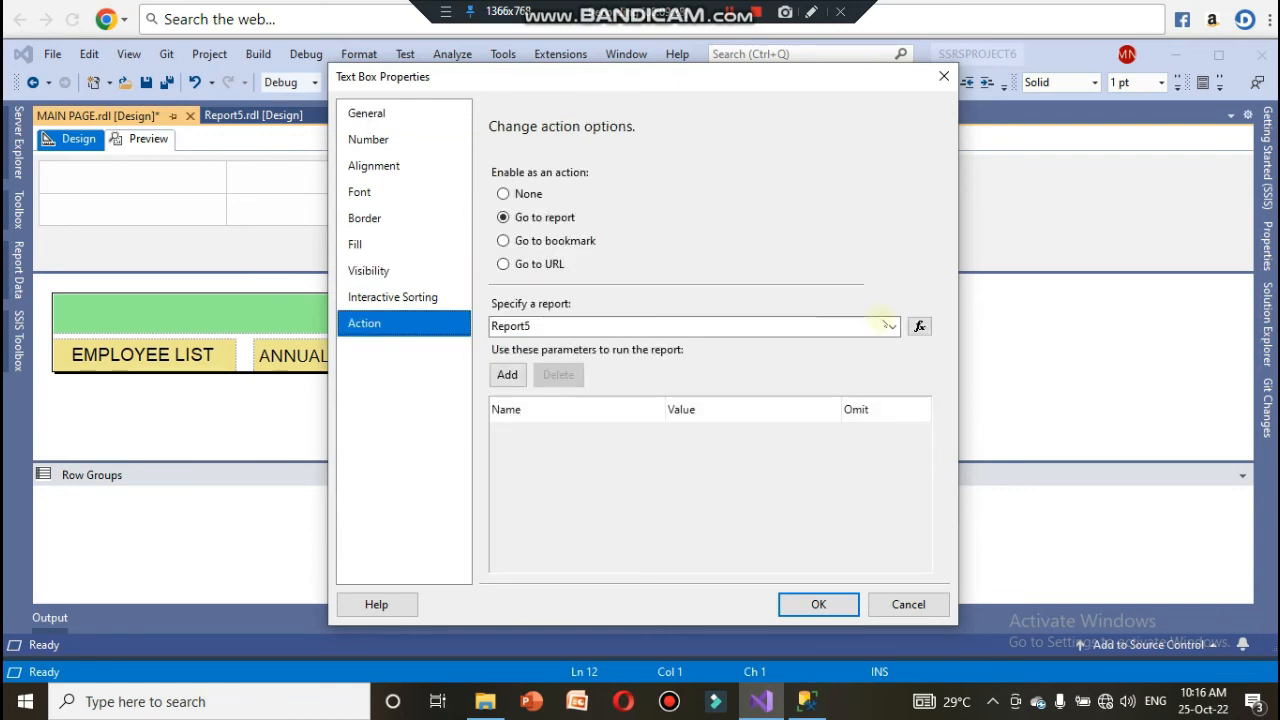
pyautogui.click(880, 325)
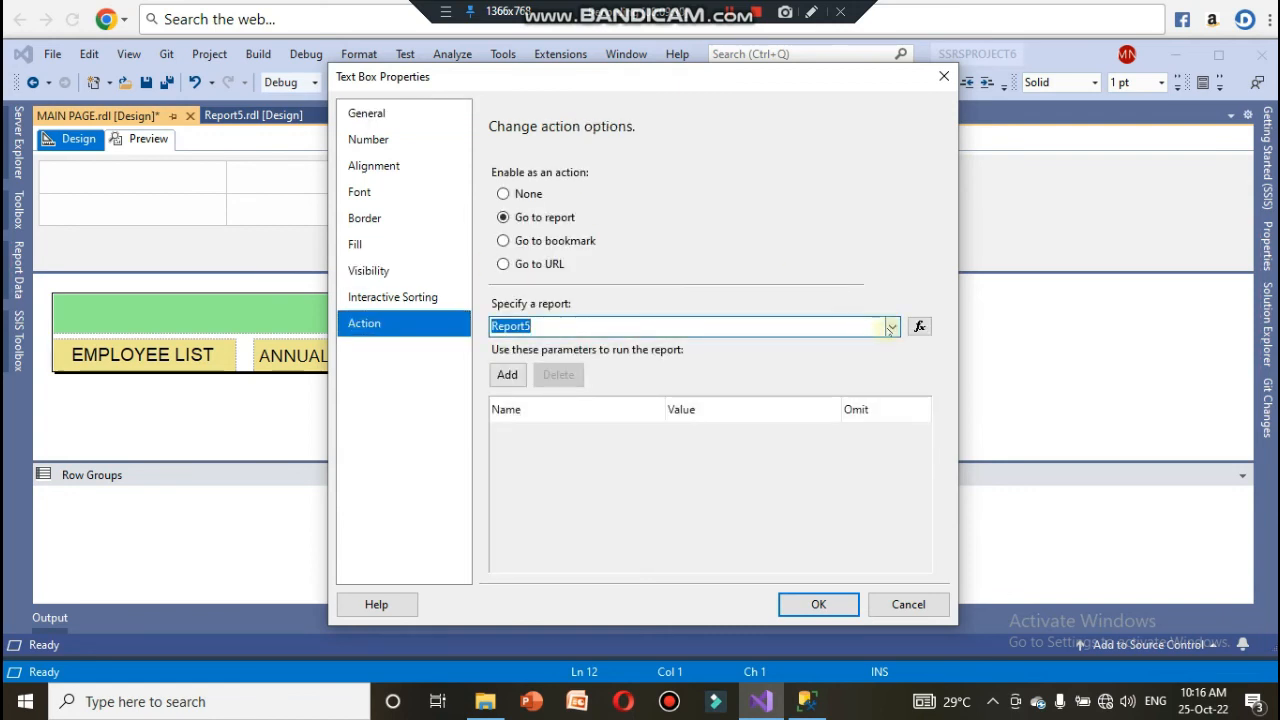
pyautogui.click(892, 326)
pyautogui.click(768, 362)
pyautogui.click(816, 603)
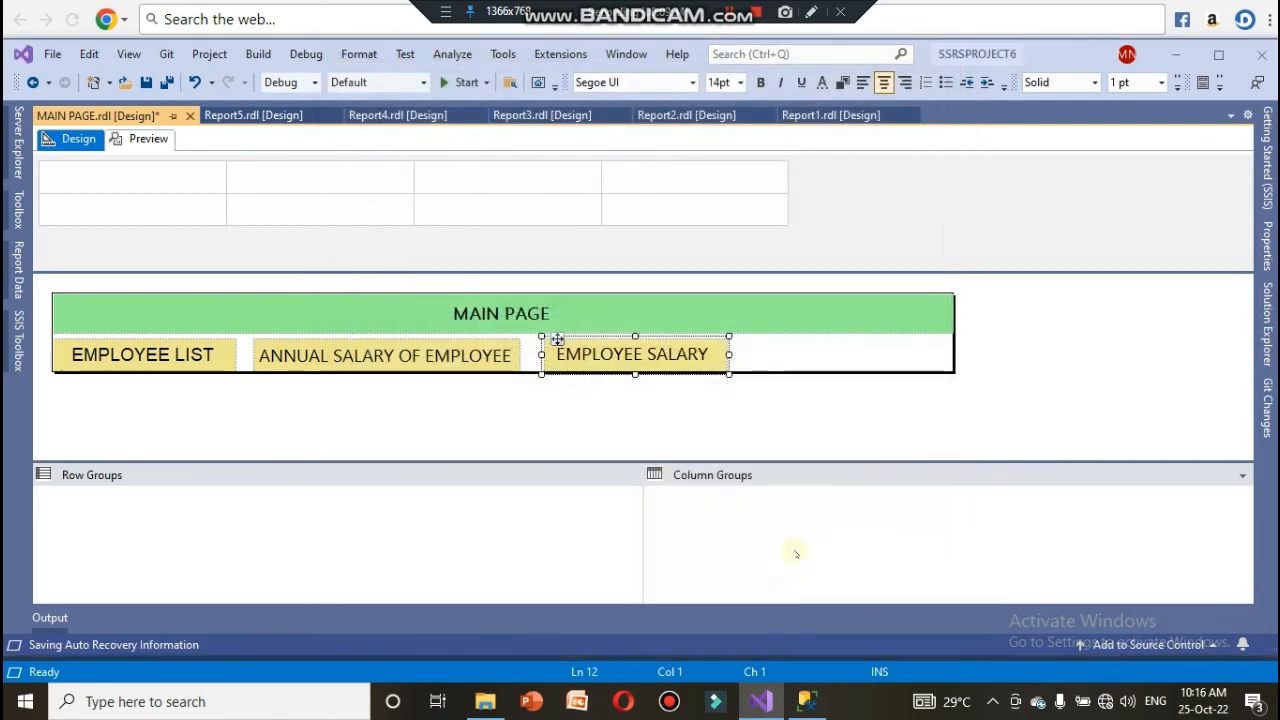
# - Widen the EMPLOYEE SALARY text box until its full text, EMPLOYEE SALARY BETWEEN 1500 & 2200, fits on one line
pyautogui.click(758, 438)
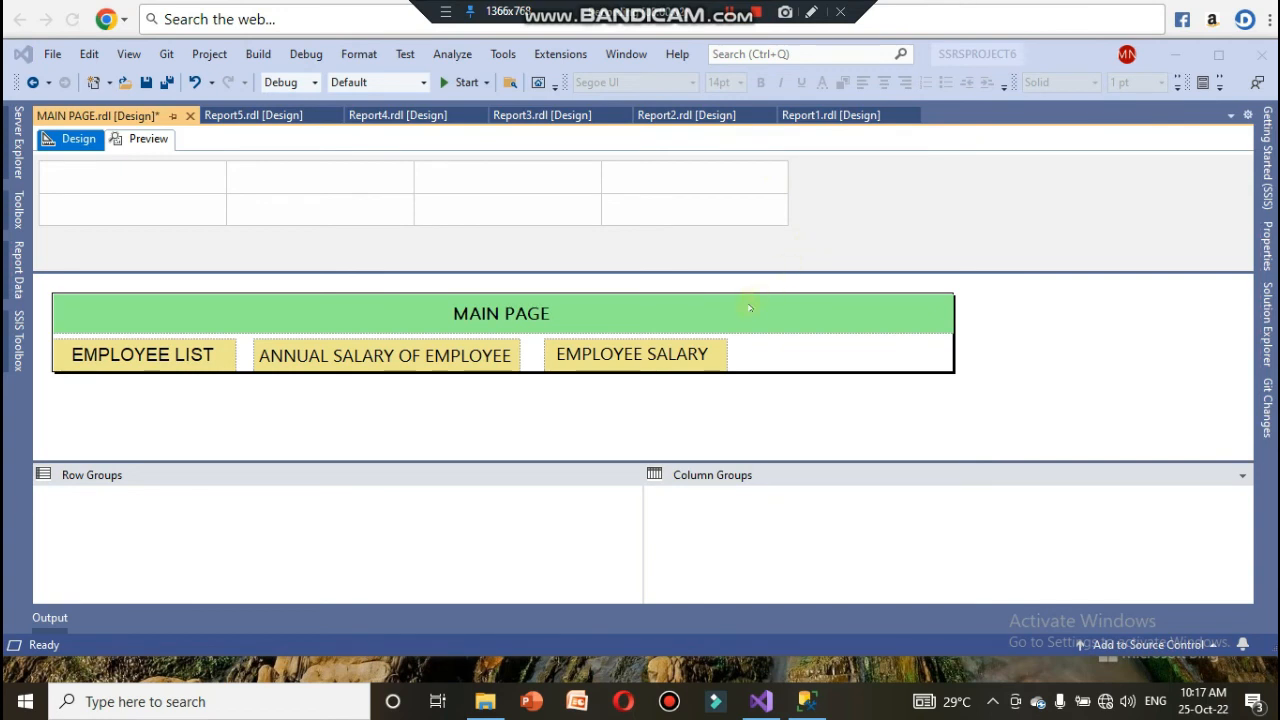
pyautogui.click(700, 348)
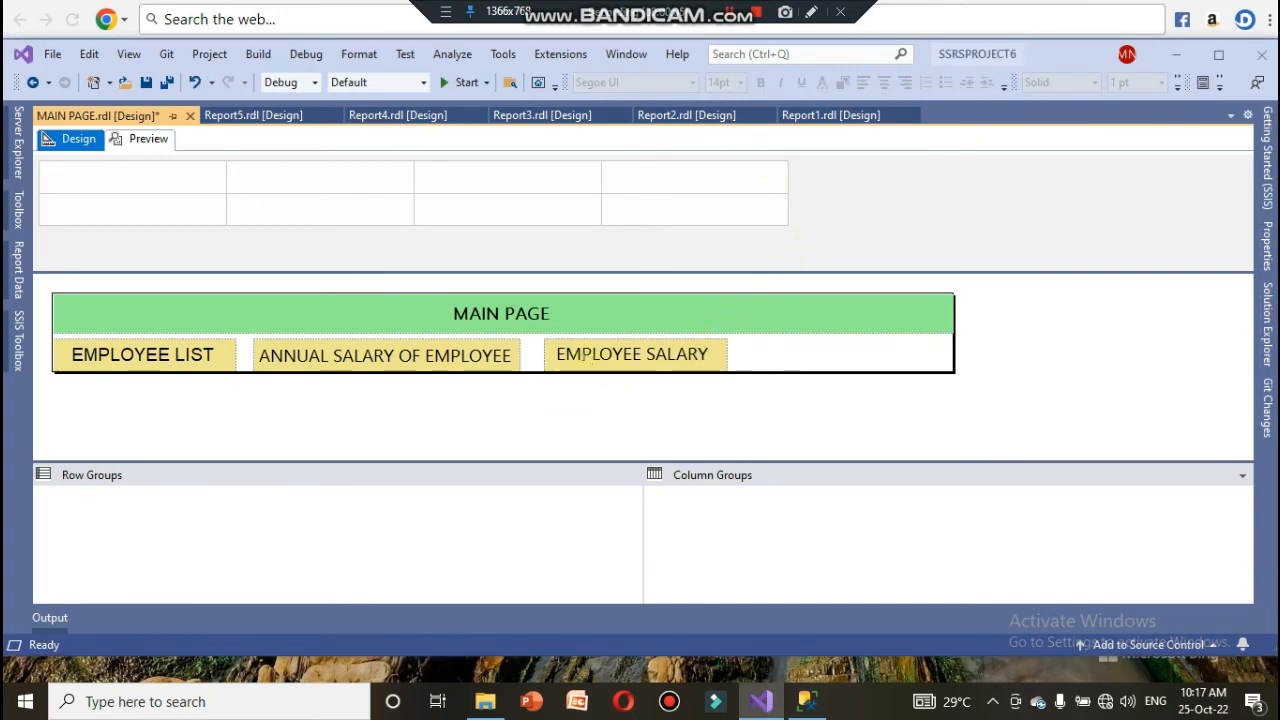
pyautogui.click(584, 356)
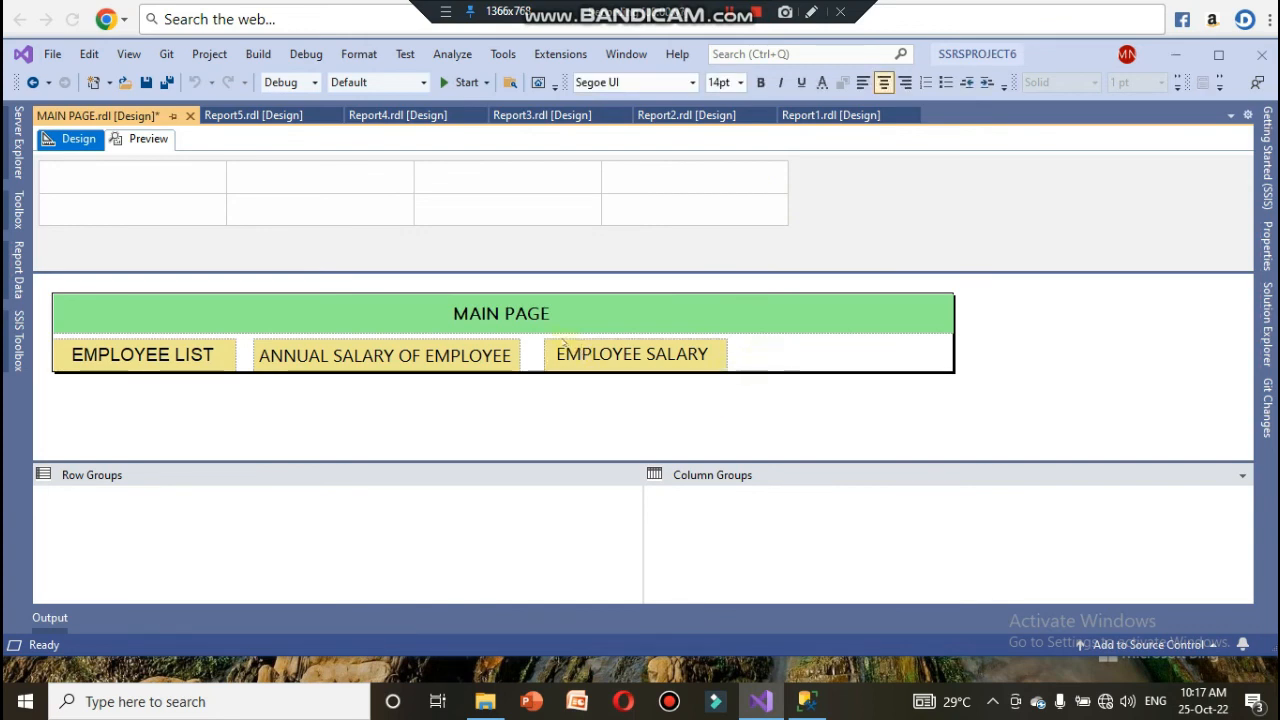
pyautogui.click(557, 341)
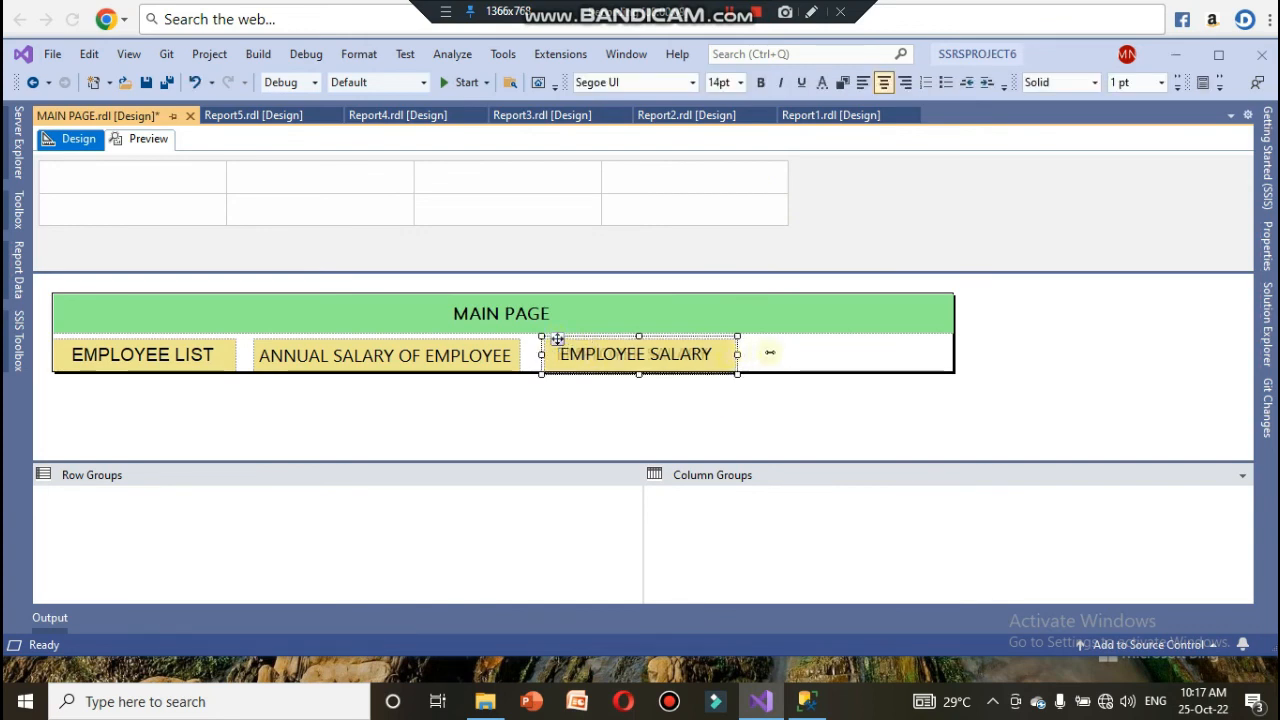
pyautogui.write('BETWEEN 1500 & 2200')
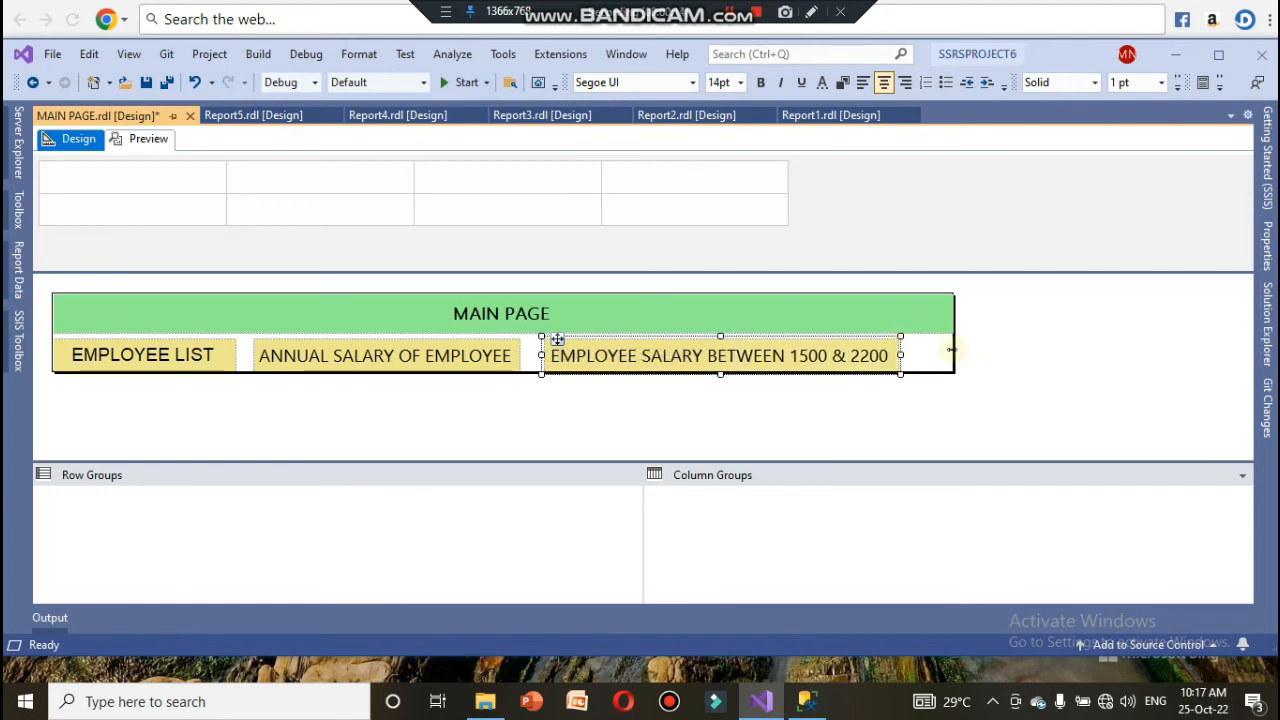
# - Extend the report body to the right and stretch the MAIN PAGE title box to the body's full width
pyautogui.moveTo(951, 349); pyautogui.dragTo(1228, 328)
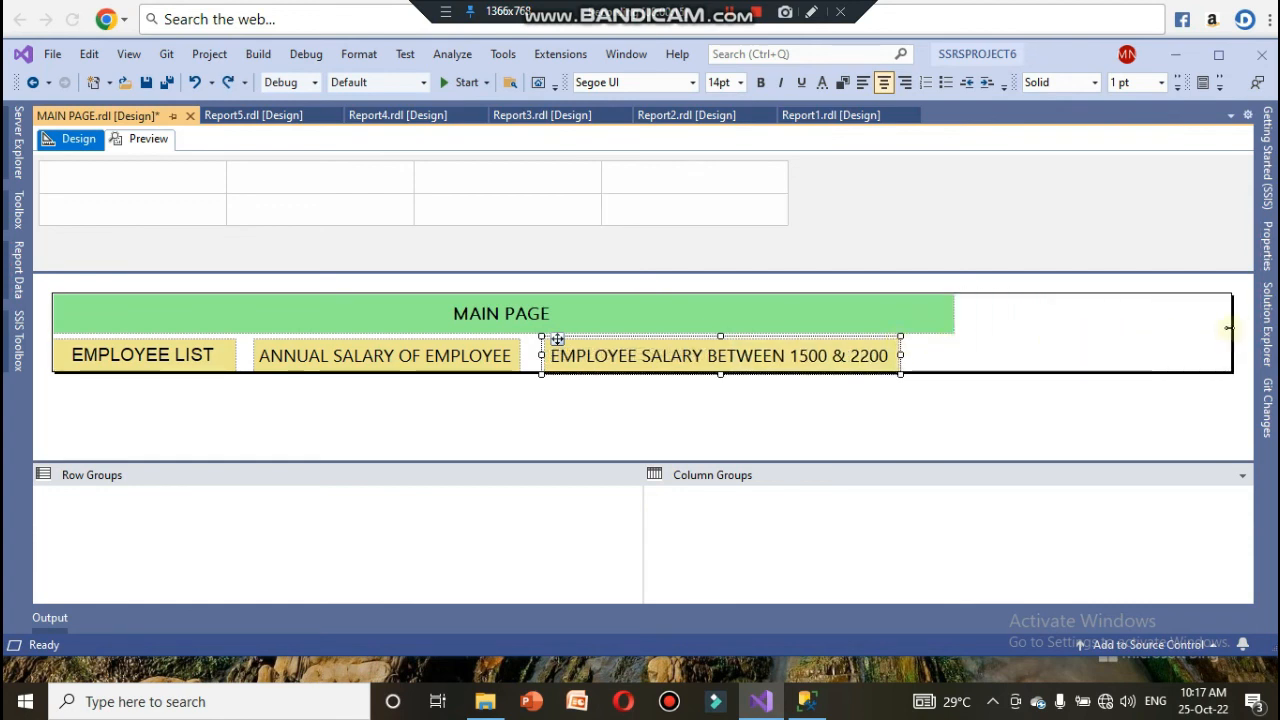
pyautogui.click(953, 315)
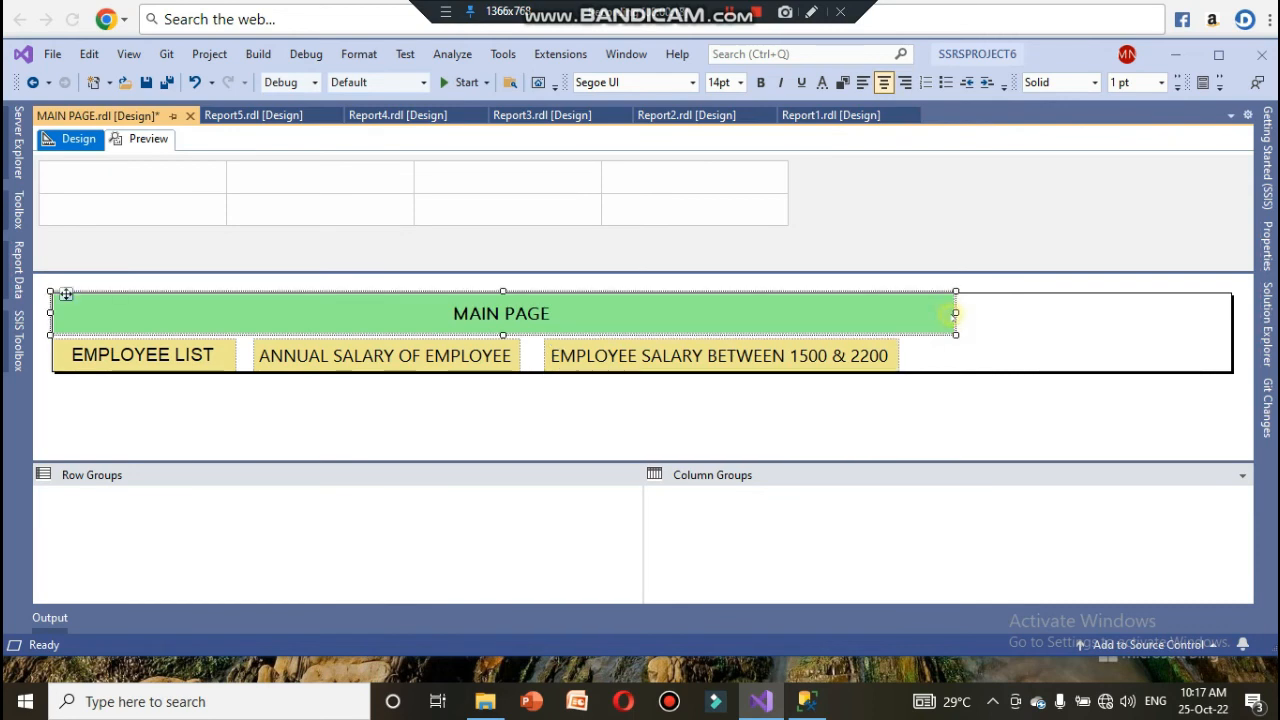
pyautogui.moveTo(956, 313); pyautogui.dragTo(1232, 296)
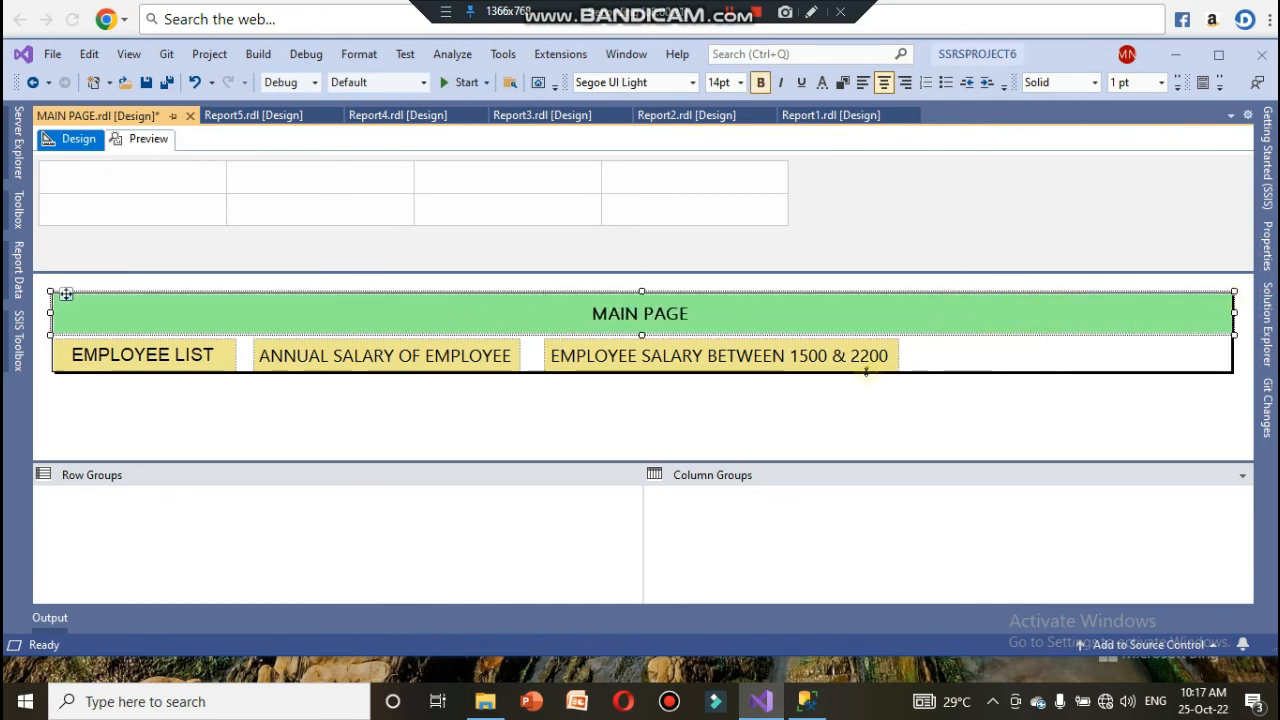
pyautogui.click(870, 362)
pyautogui.click(863, 380)
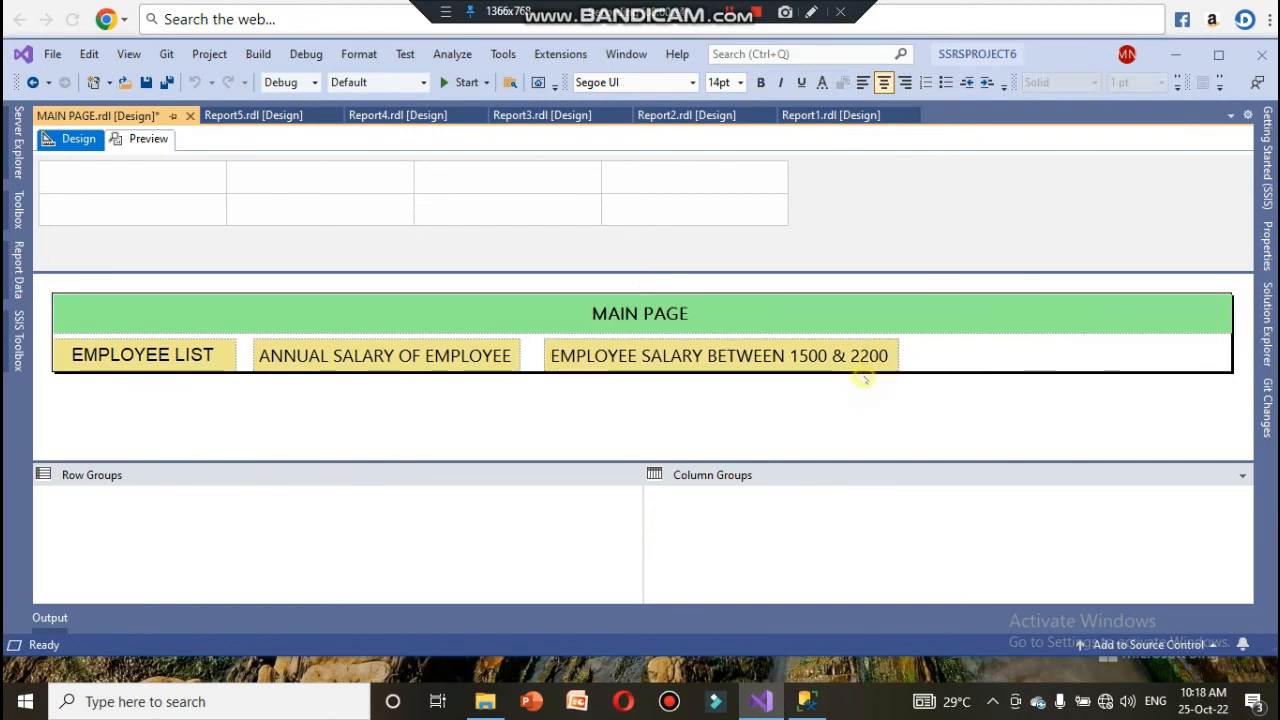
# - Paste another EMPLOYEE LIST text box and place it to the right of EMPLOYEE SALARY BETWEEN 1500 & 2200
pyautogui.rightClick(943, 351)
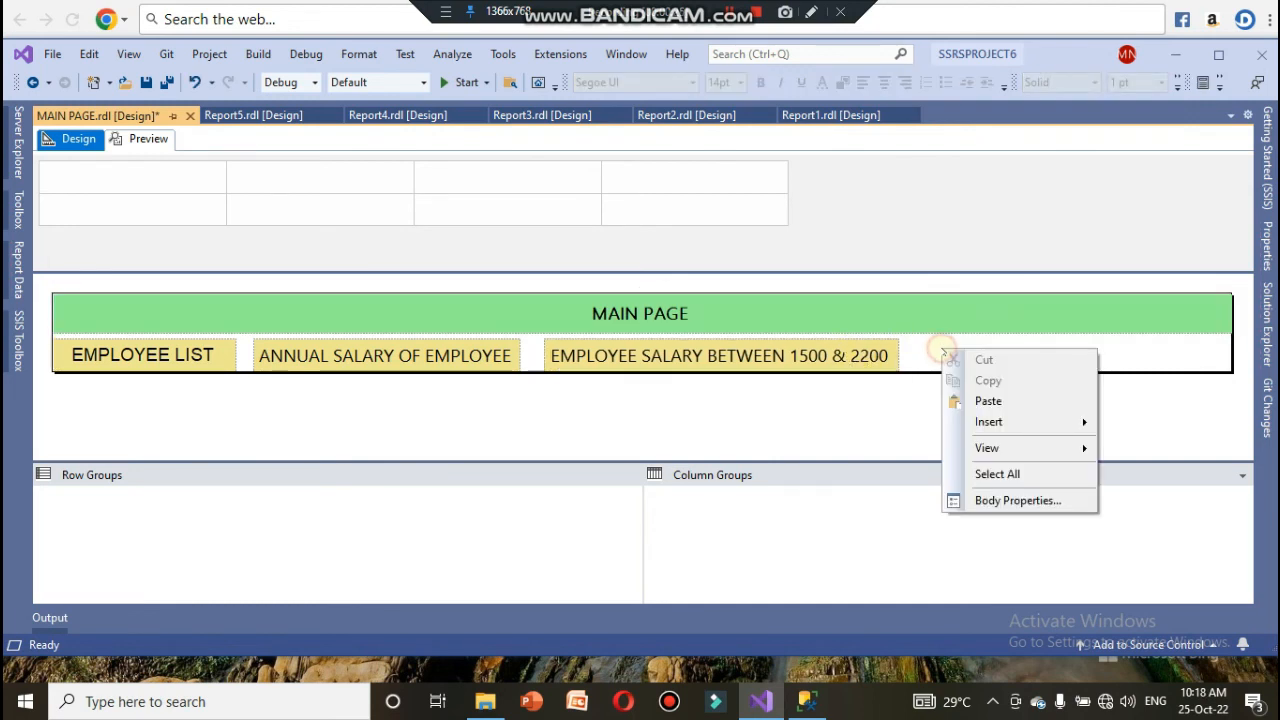
pyautogui.click(980, 398)
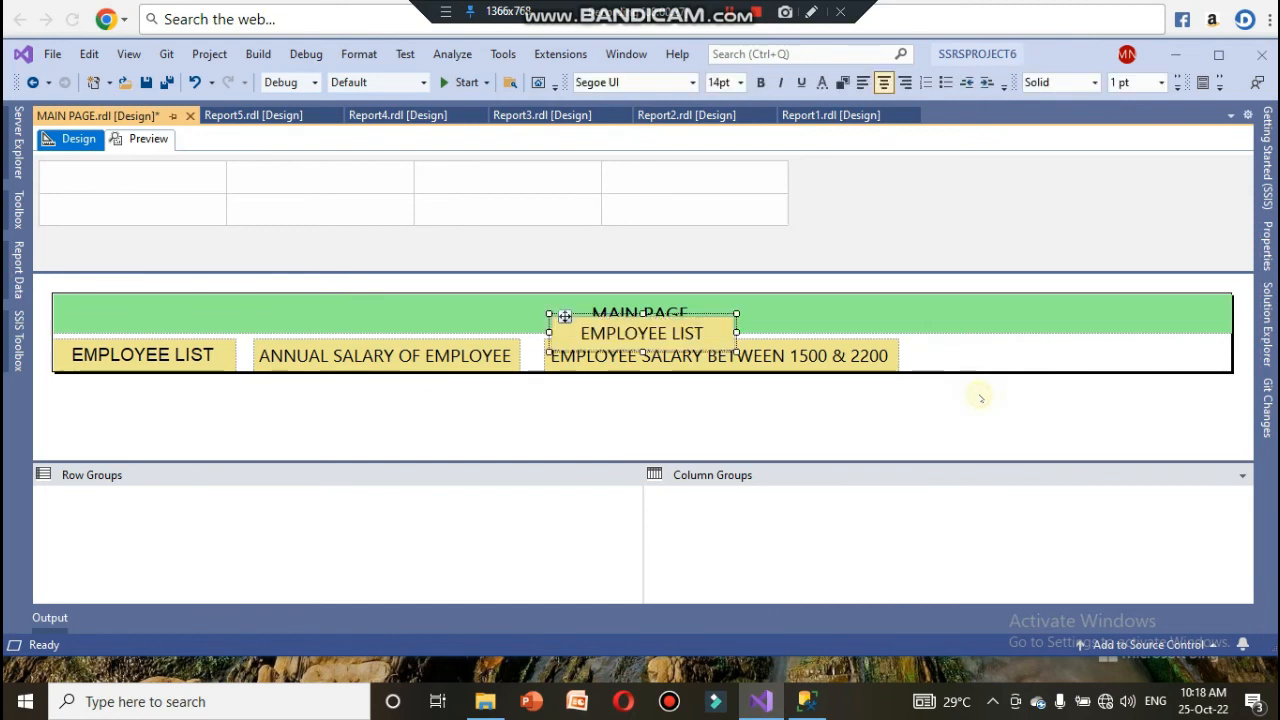
pyautogui.moveTo(565, 316); pyautogui.dragTo(938, 340)
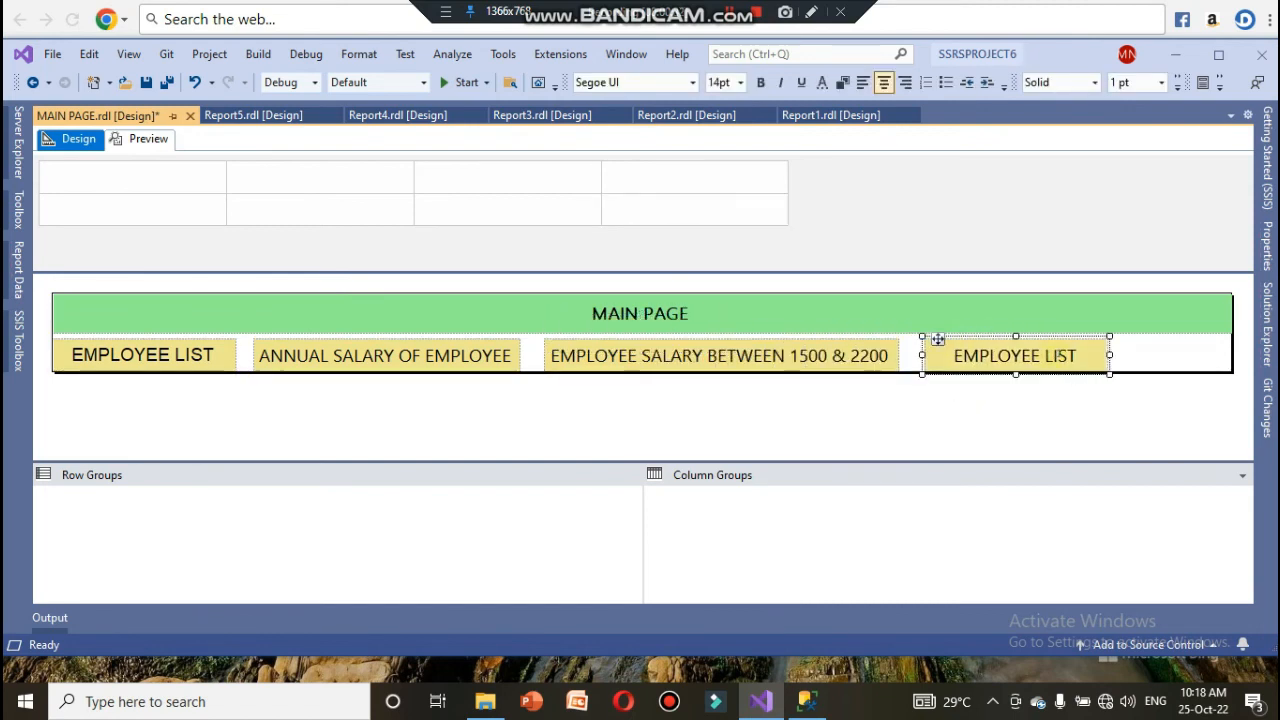
# - Change the text of the newly pasted fourth box to EMPLOYEE NAME LIKE S&H
pyautogui.click(1074, 356)
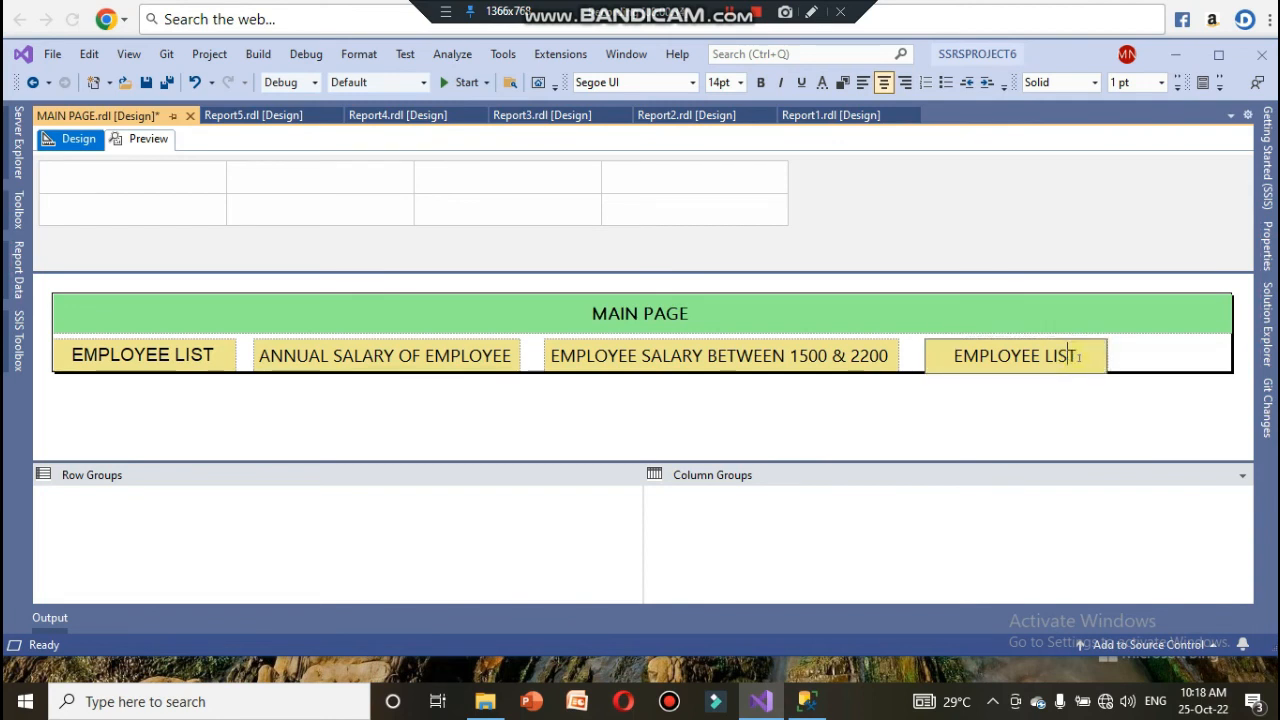
pyautogui.moveTo(1075, 356); pyautogui.dragTo(1045, 356)
pyautogui.write('N')
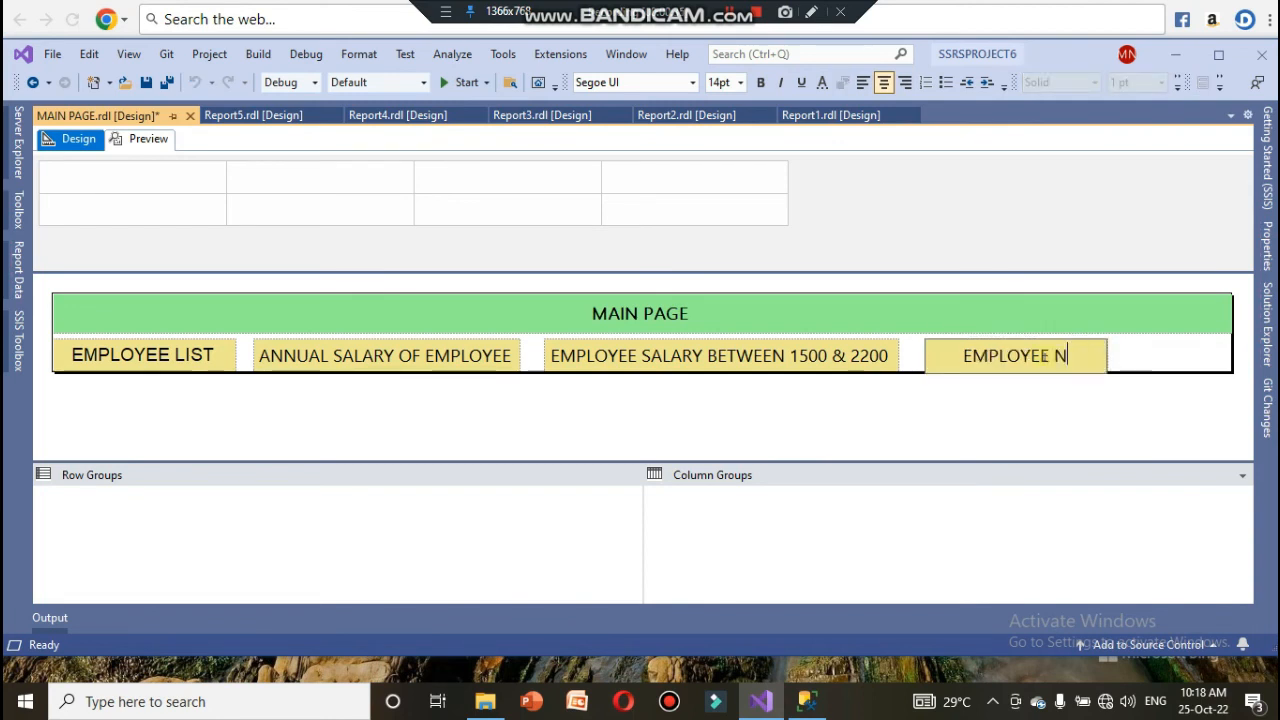
pyautogui.write('AME LI')
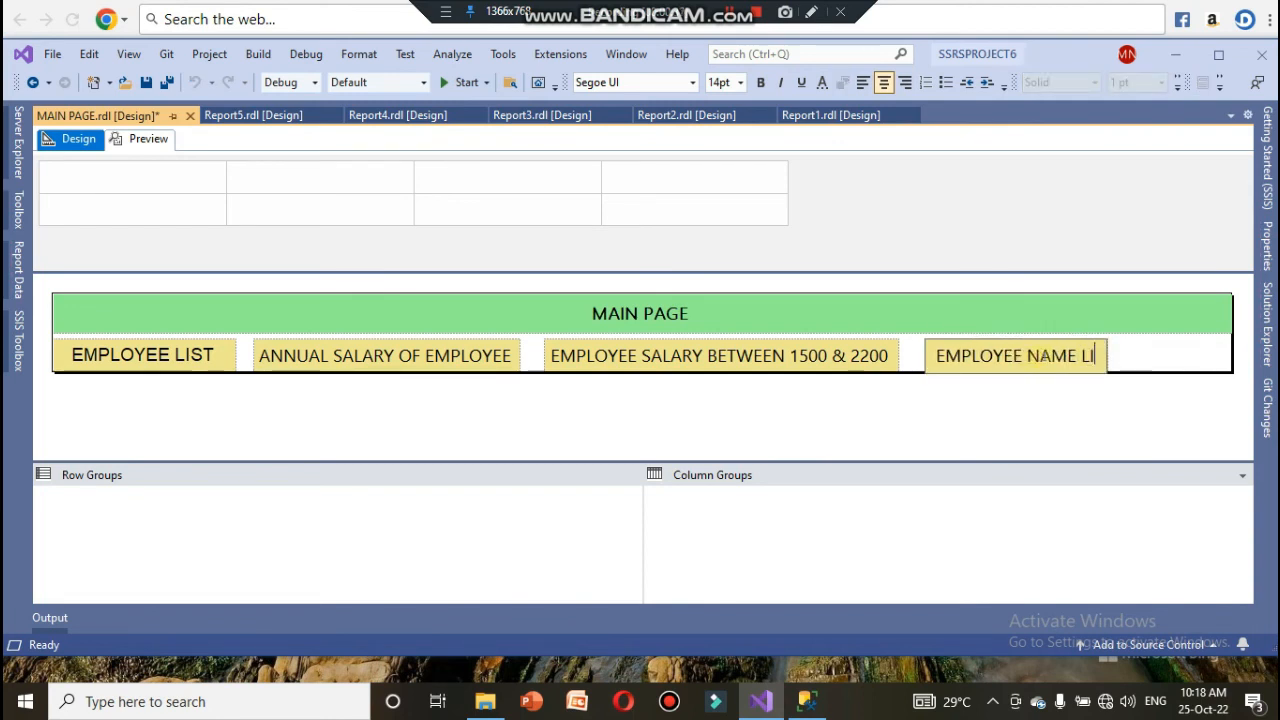
pyautogui.write('KE S')
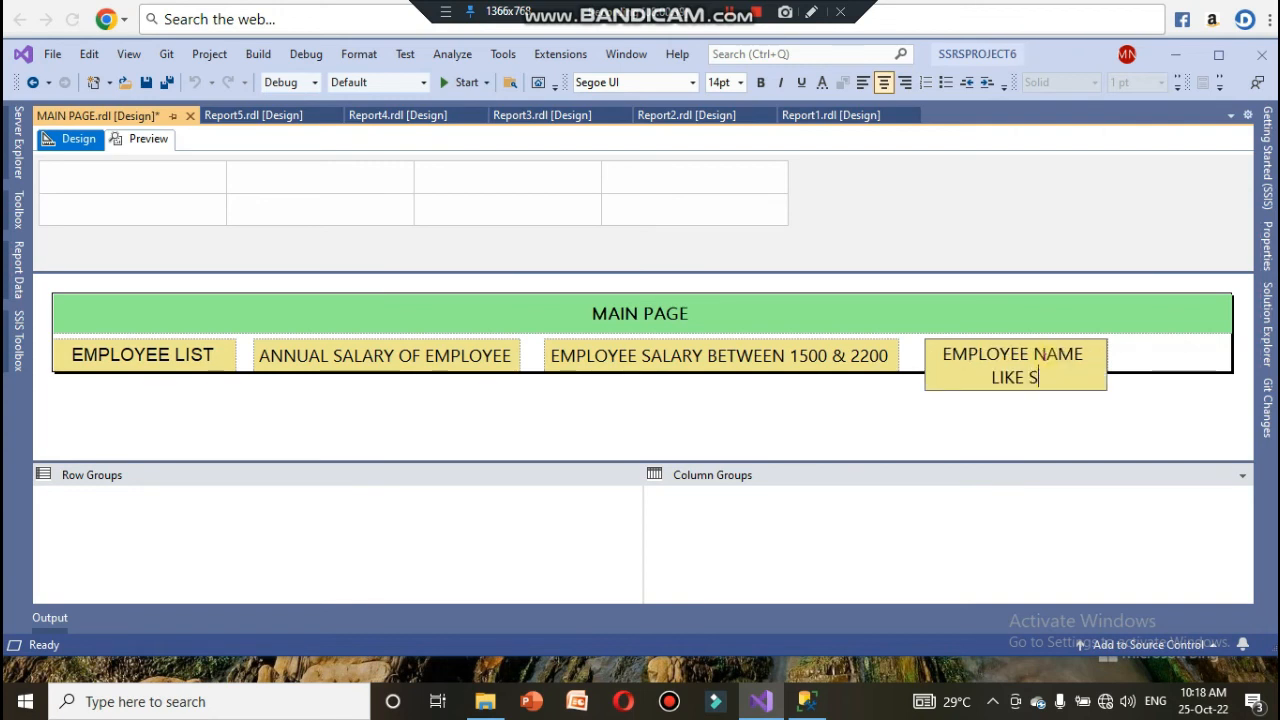
pyautogui.write('&H')
pyautogui.click(1114, 409)
# - Widen the EMPLOYEE NAME LIKE S&H text box so its text fits on one line
pyautogui.click(1079, 355)
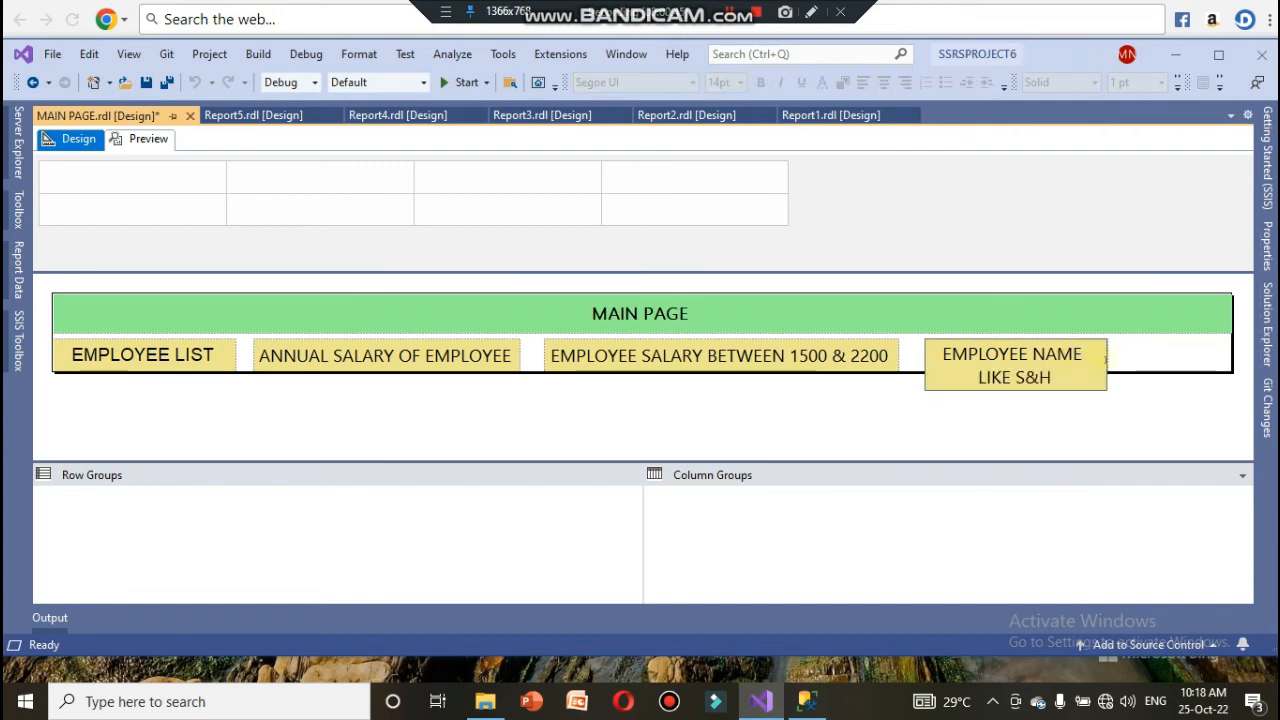
pyautogui.click(1114, 364)
pyautogui.click(934, 340)
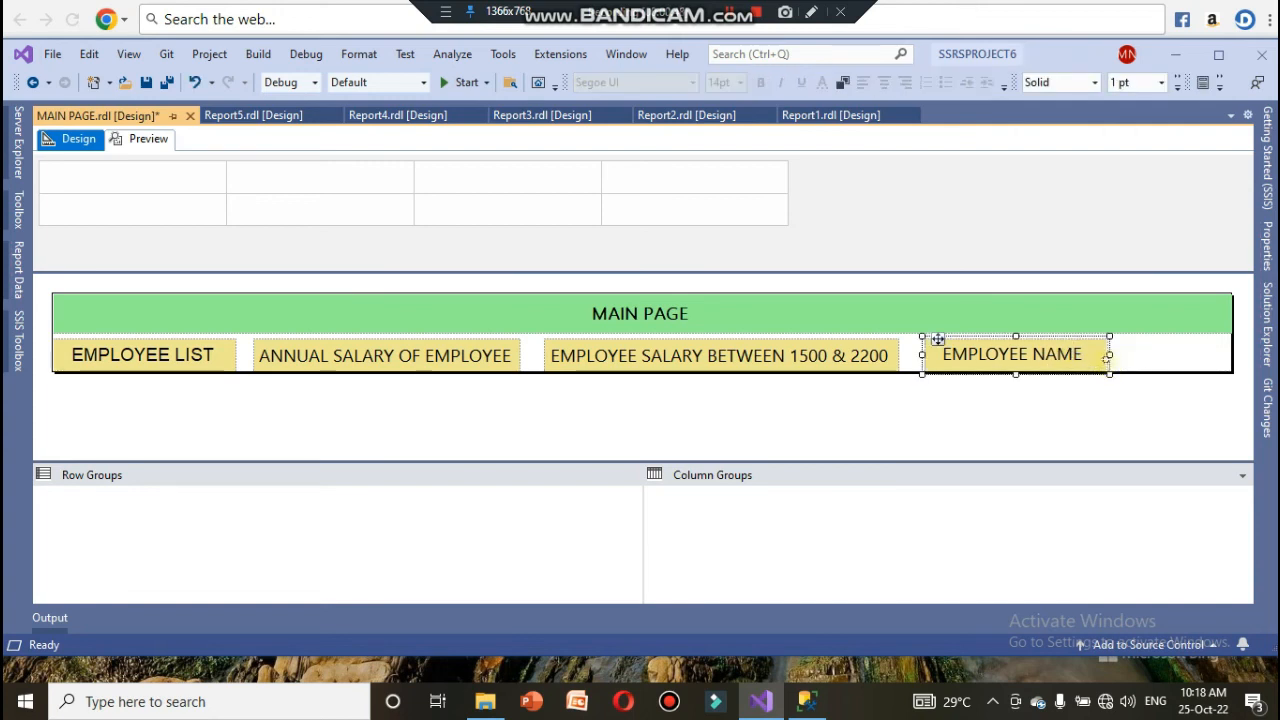
pyautogui.moveTo(1109, 355); pyautogui.dragTo(1185, 355)
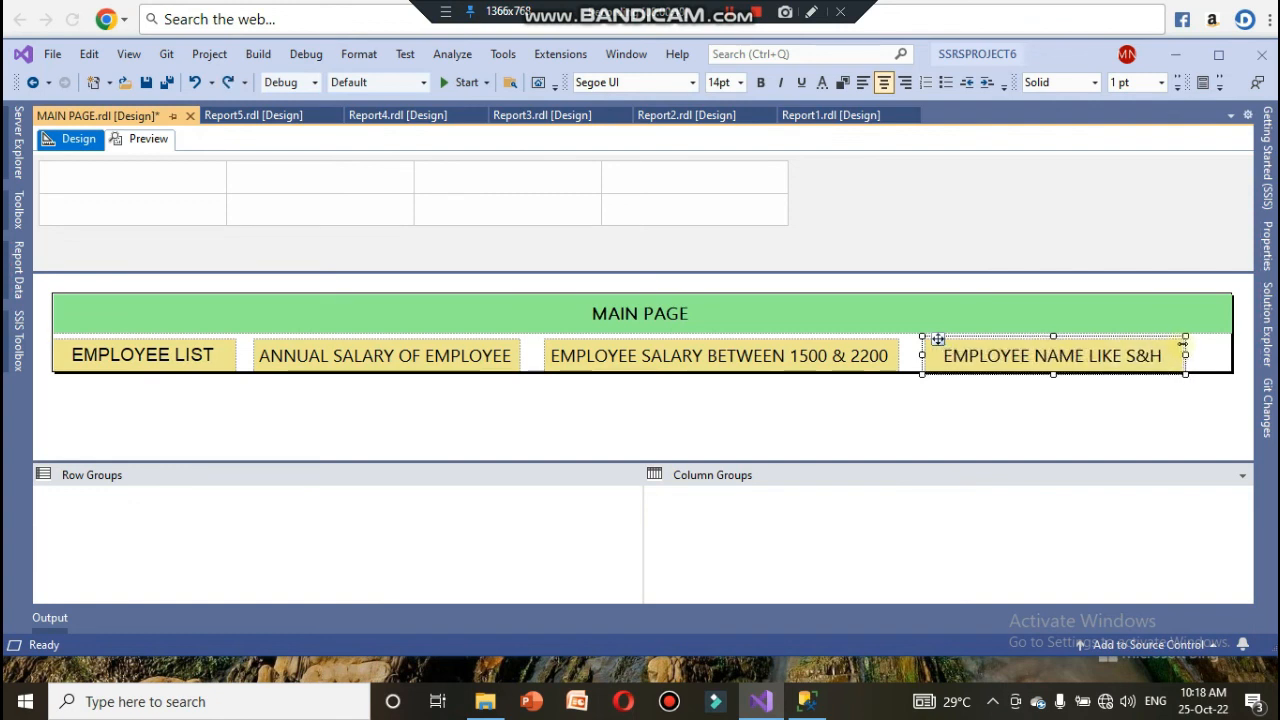
# - Set the EMPLOYEE NAME LIKE S&H text box's action to go to Report3
pyautogui.rightClick(1138, 364)
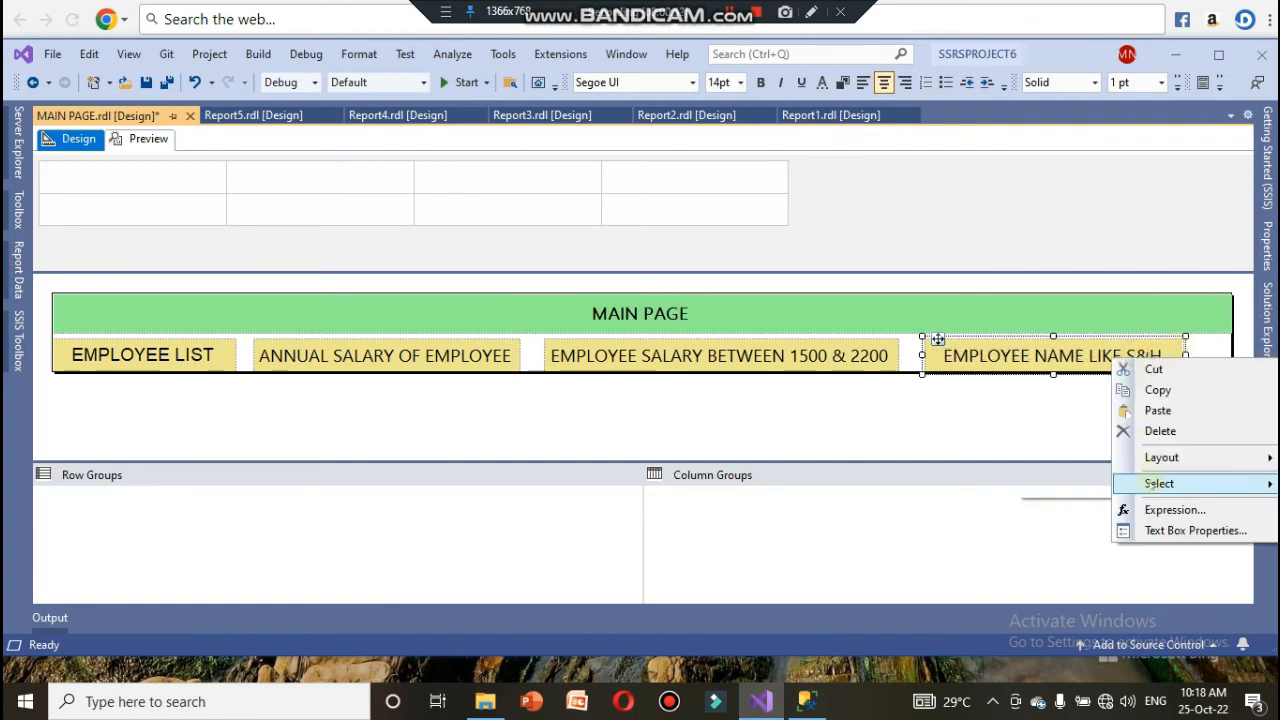
pyautogui.click(1160, 541)
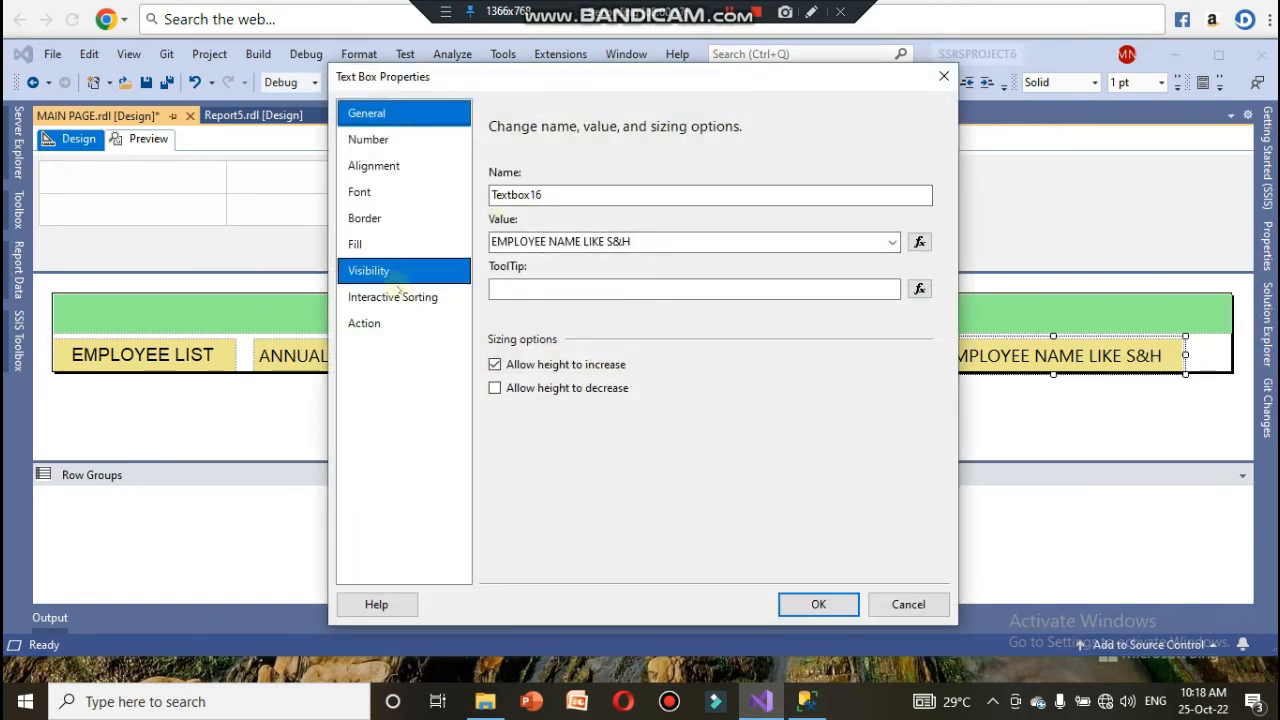
pyautogui.click(390, 319)
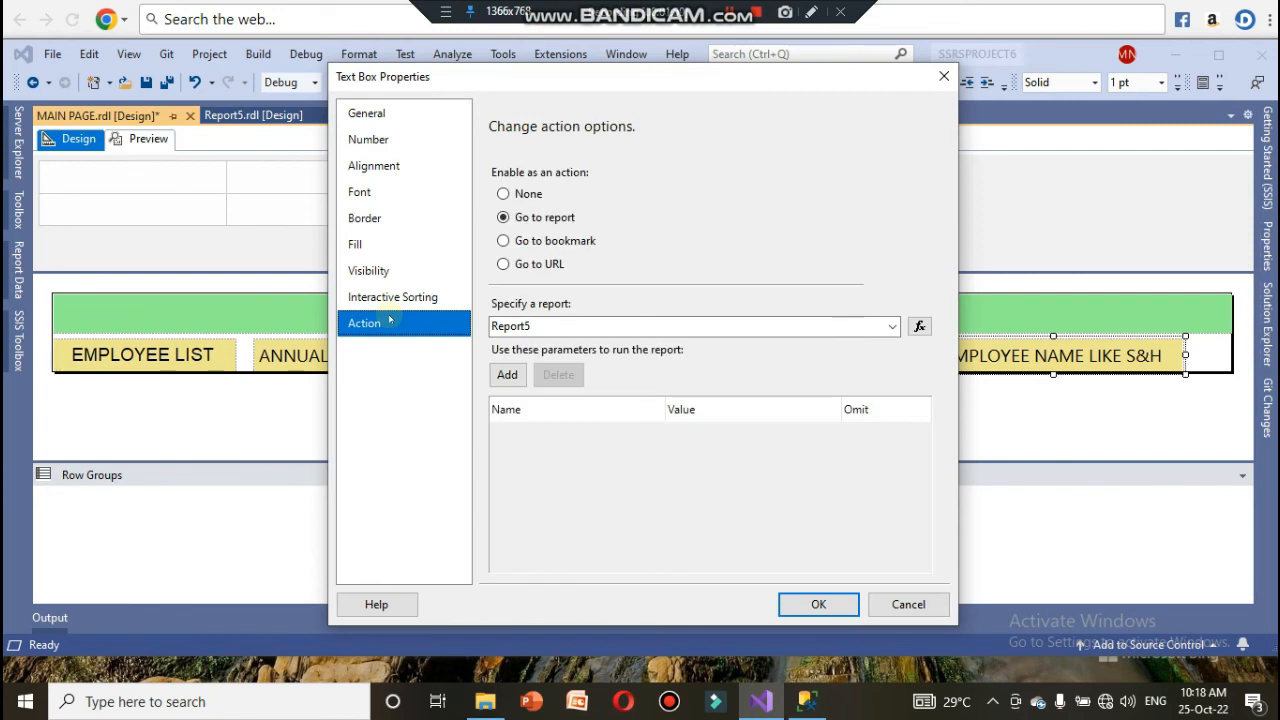
pyautogui.click(895, 327)
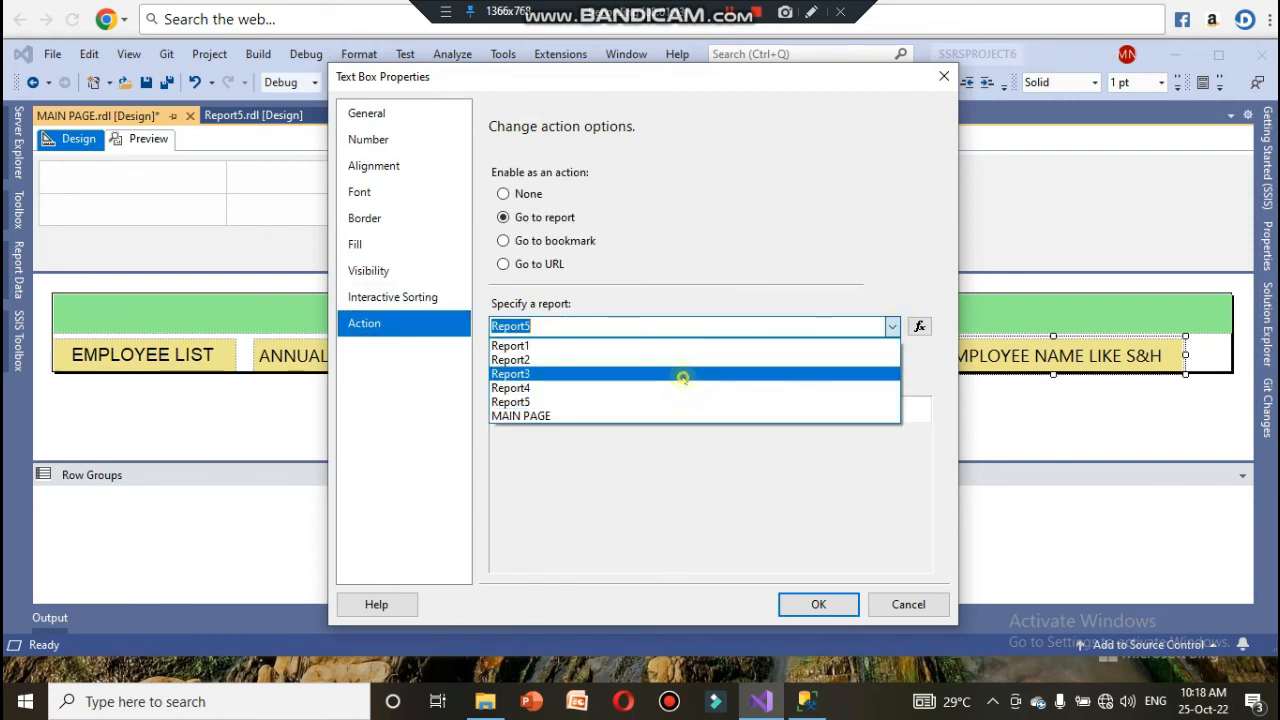
pyautogui.click(682, 377)
pyautogui.click(818, 604)
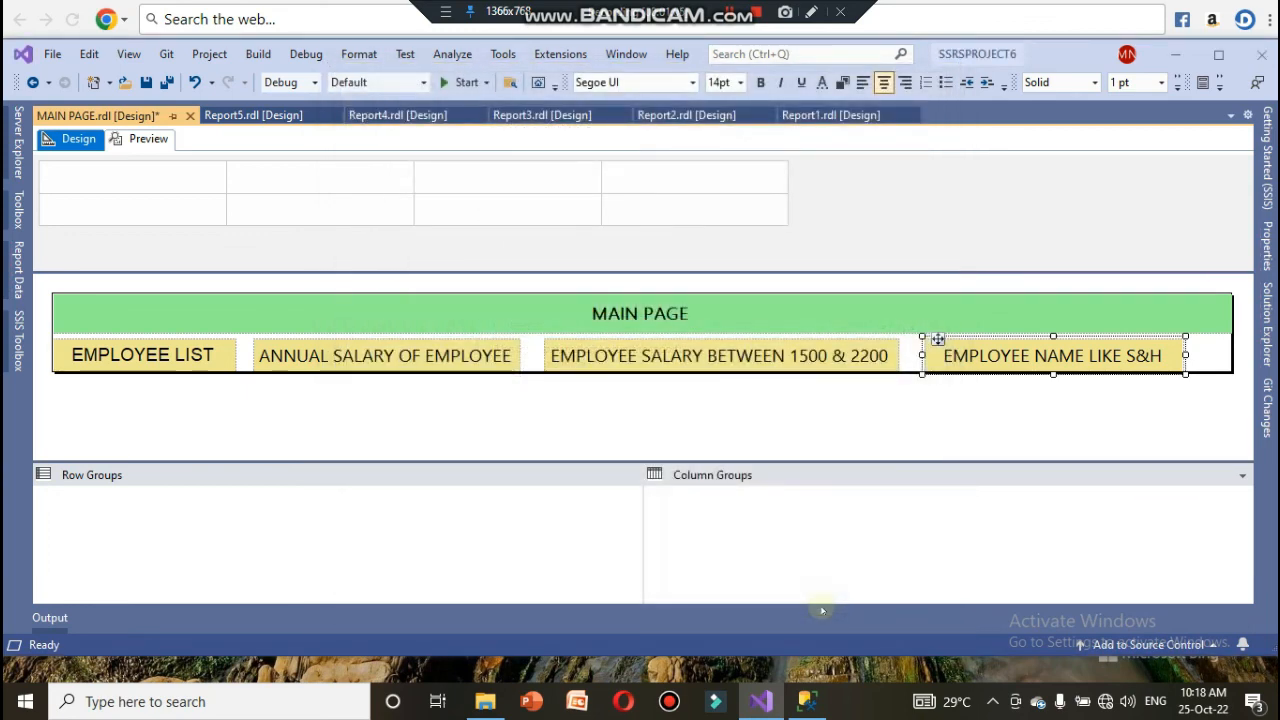
# - Extend the report body downward to make room for a second row, and check the title used in Report4
pyautogui.click(580, 376)
pyautogui.moveTo(534, 373); pyautogui.dragTo(538, 435)
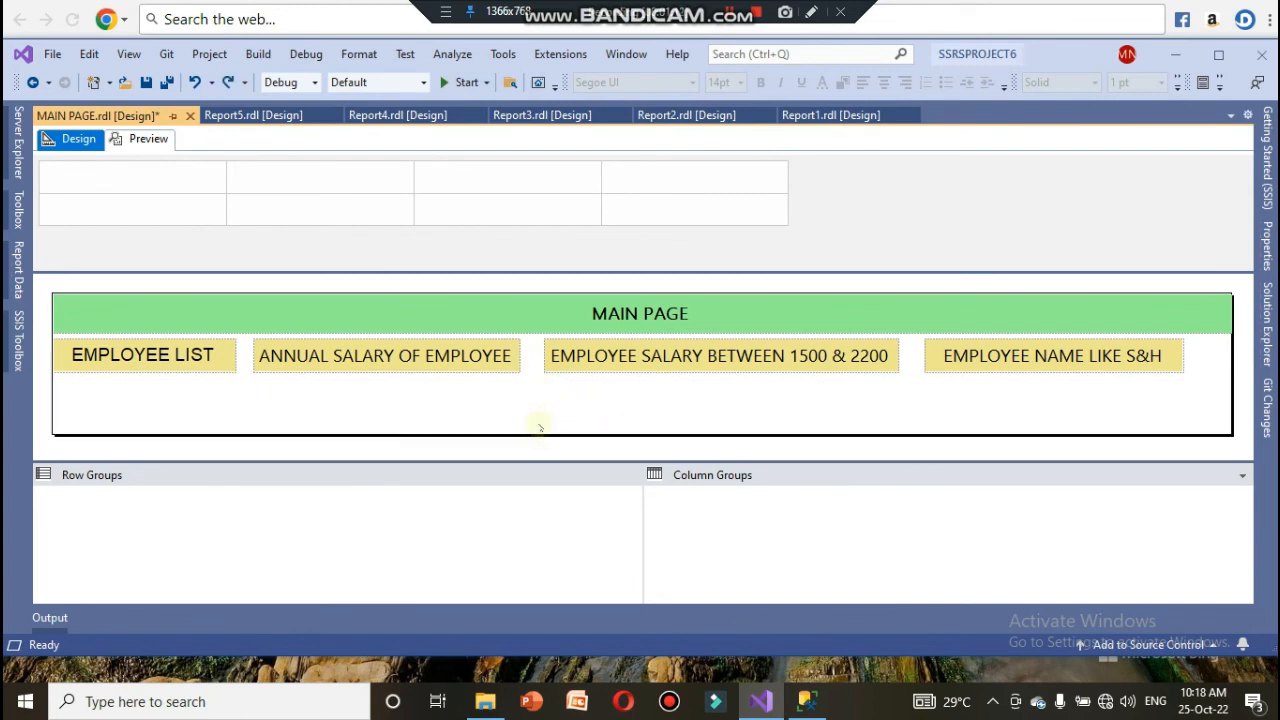
pyautogui.click(425, 116)
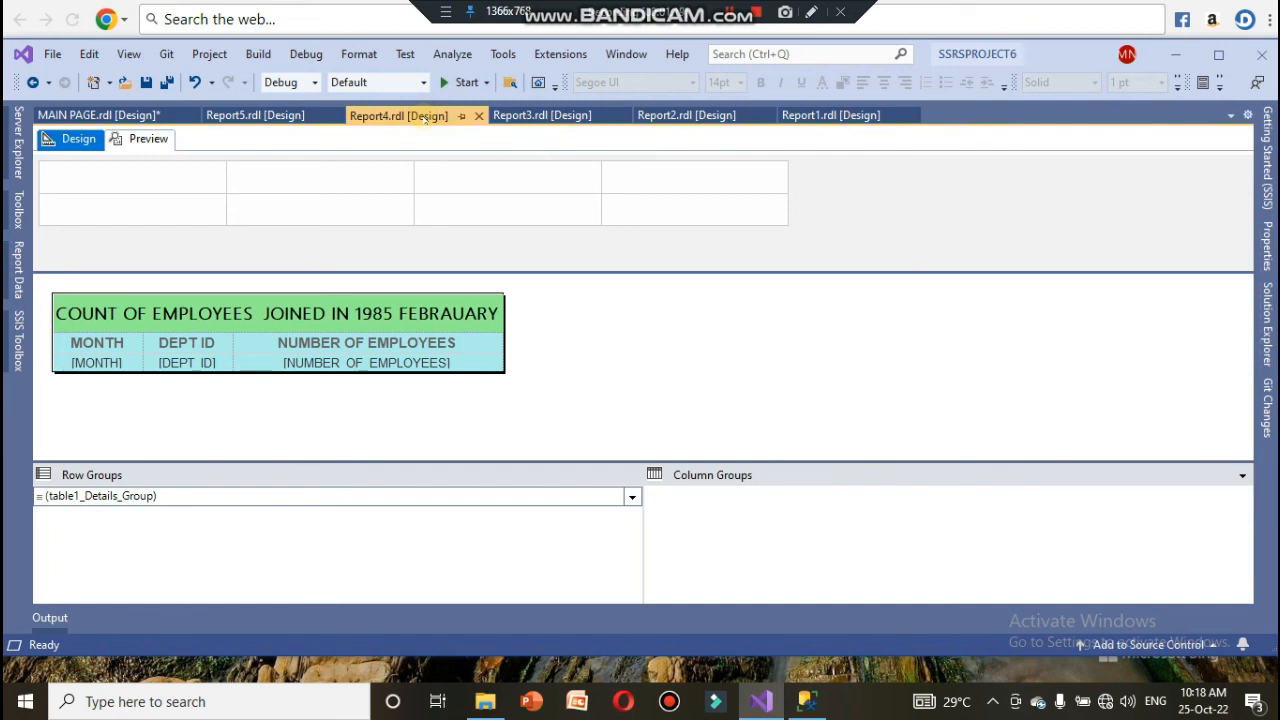
pyautogui.click(138, 117)
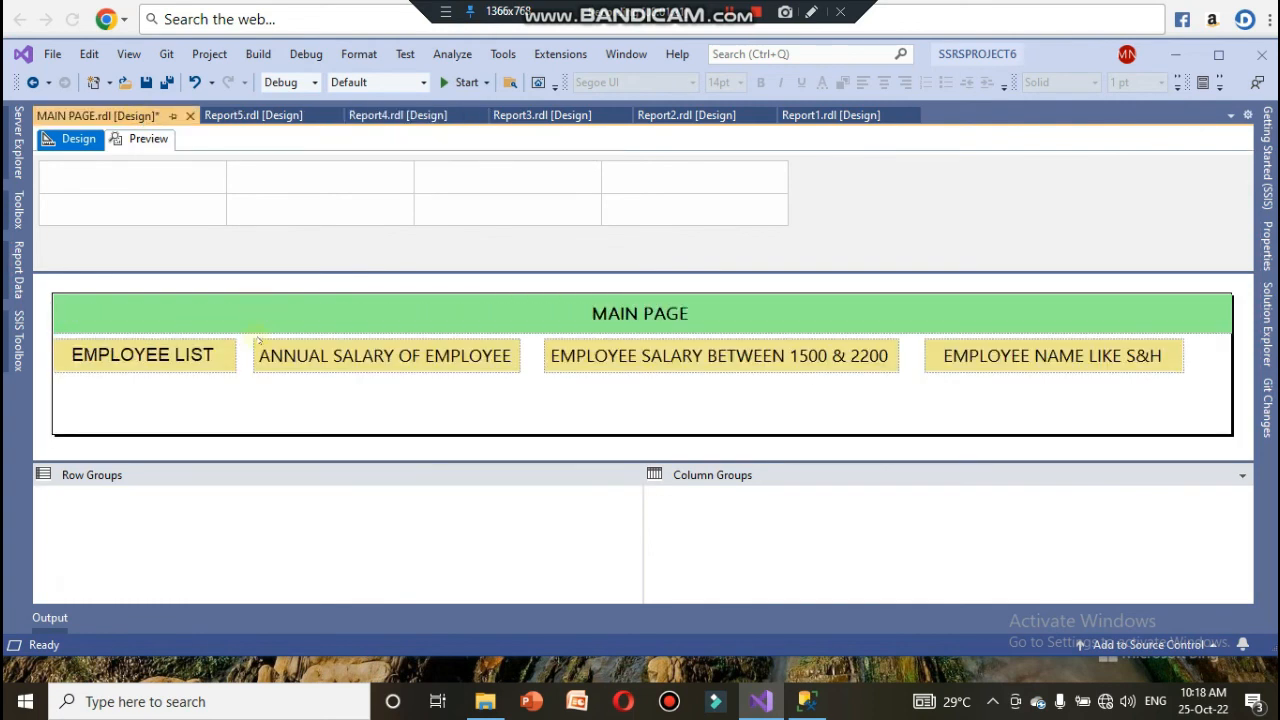
# - Paste another EMPLOYEE LIST text box and place it in the second row, below the first EMPLOYEE LIST box
pyautogui.rightClick(256, 420)
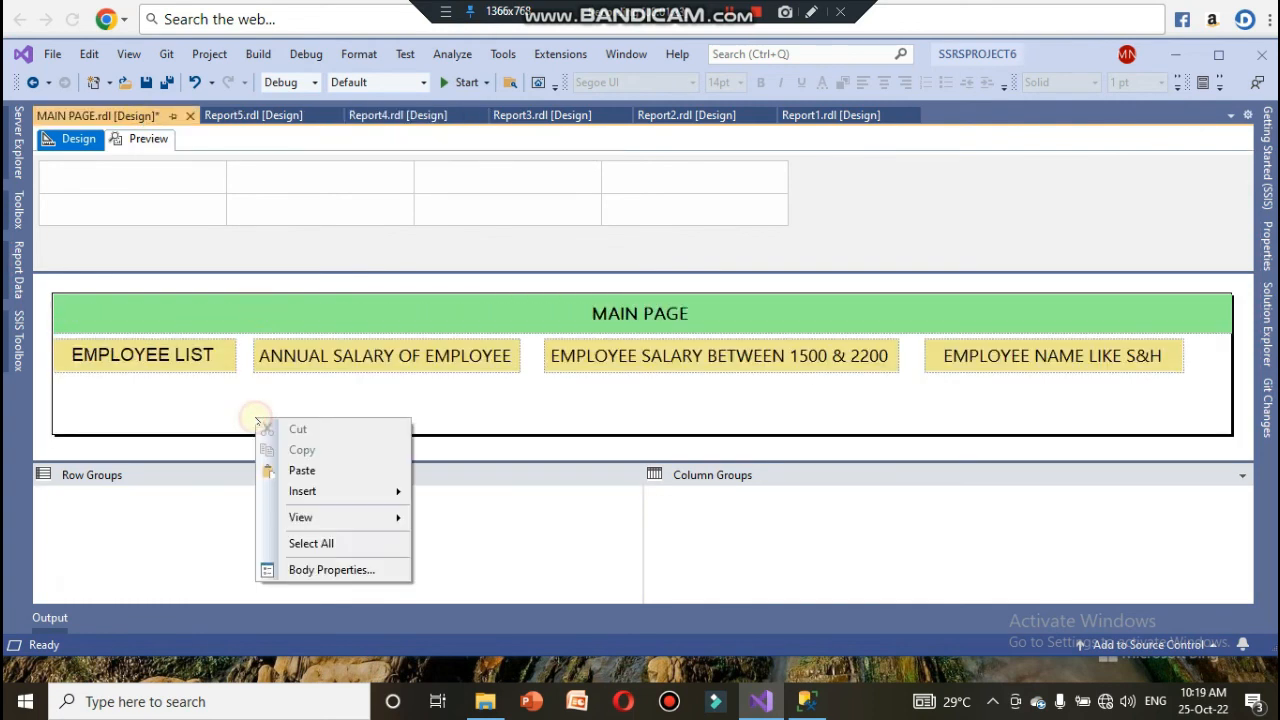
pyautogui.click(302, 469)
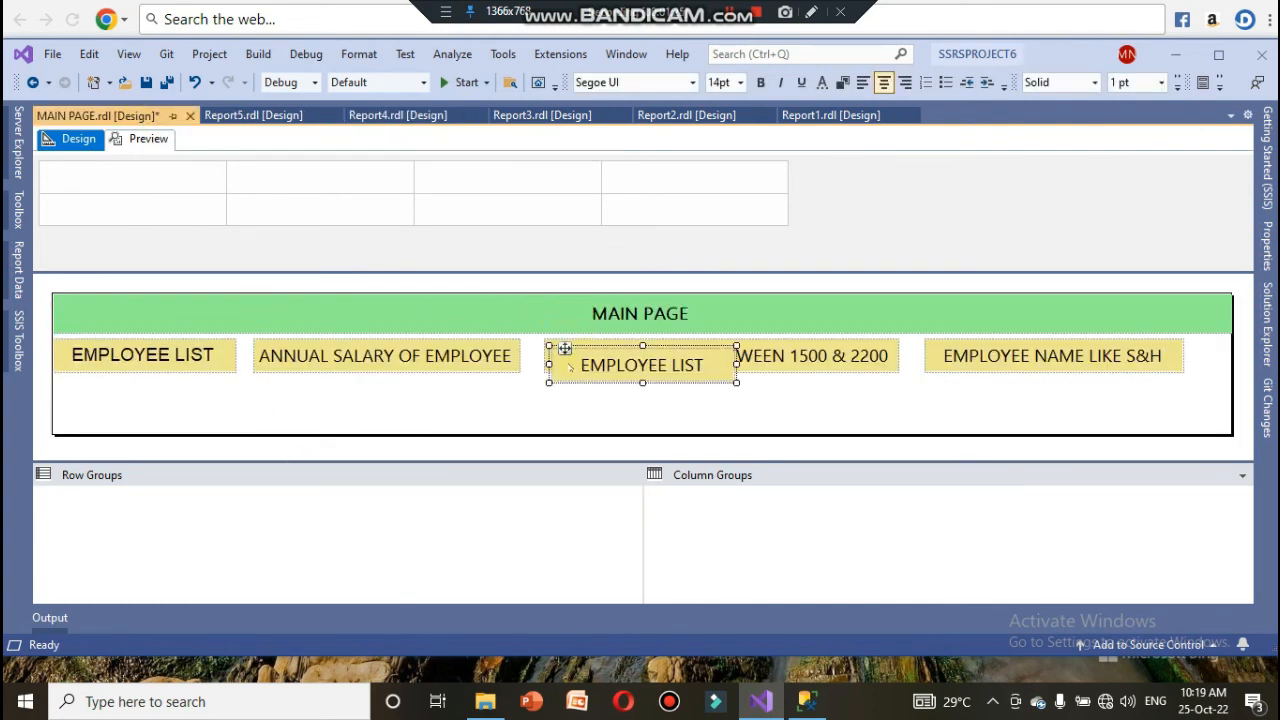
pyautogui.moveTo(565, 348); pyautogui.dragTo(65, 402)
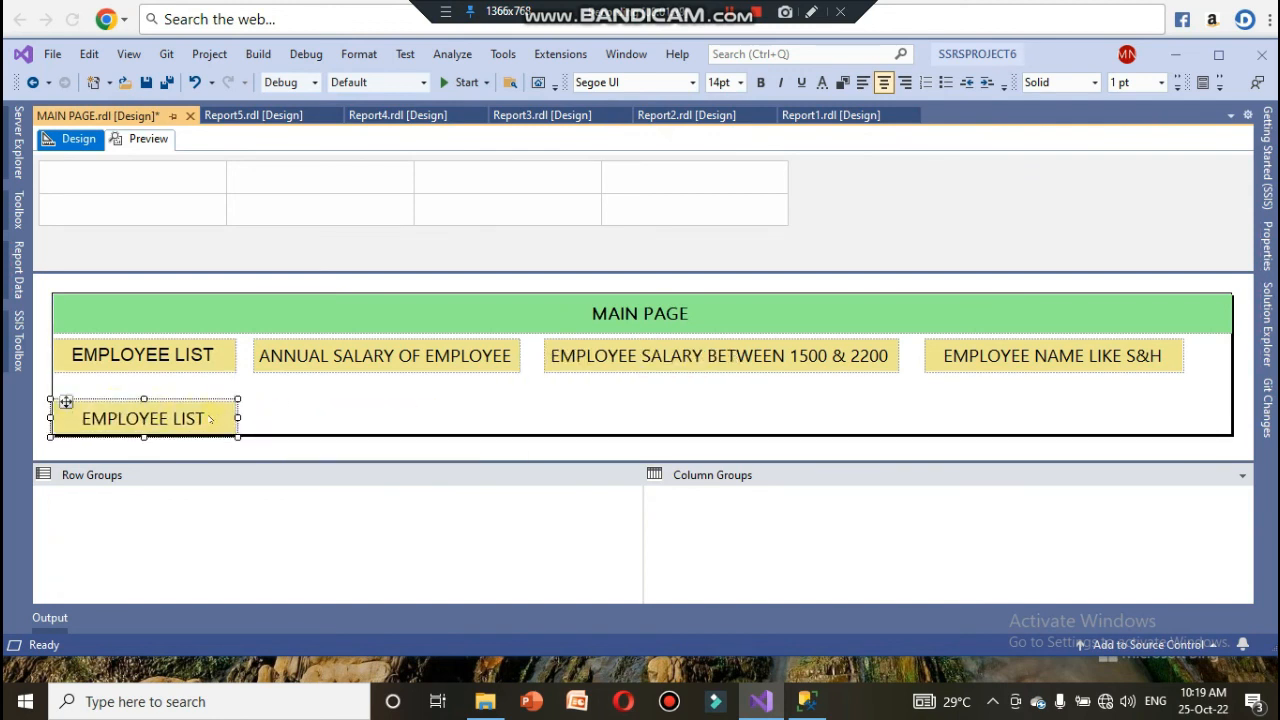
# - Change the text of the newly pasted second-row box to COUNT OF EMPLOYEES WHO JOINED IN 1985
pyautogui.doubleClick(203, 418)
pyautogui.write('COUNT O')
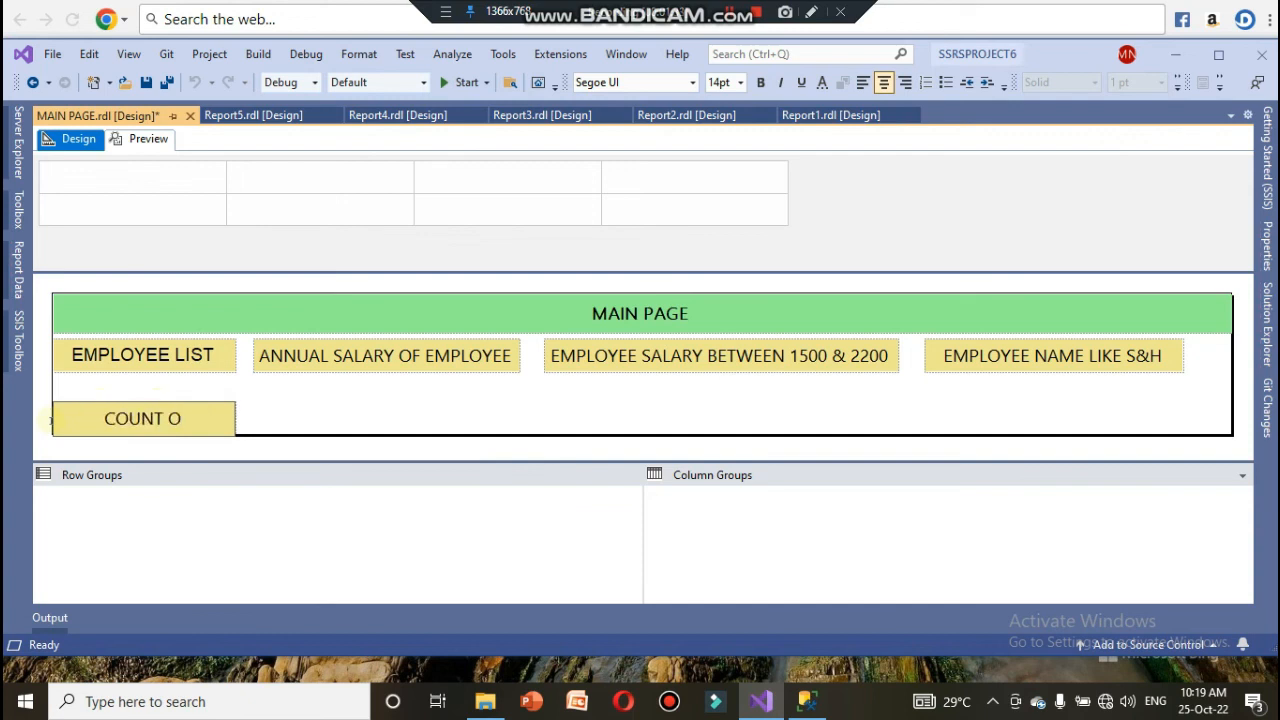
pyautogui.write('F EMPL')
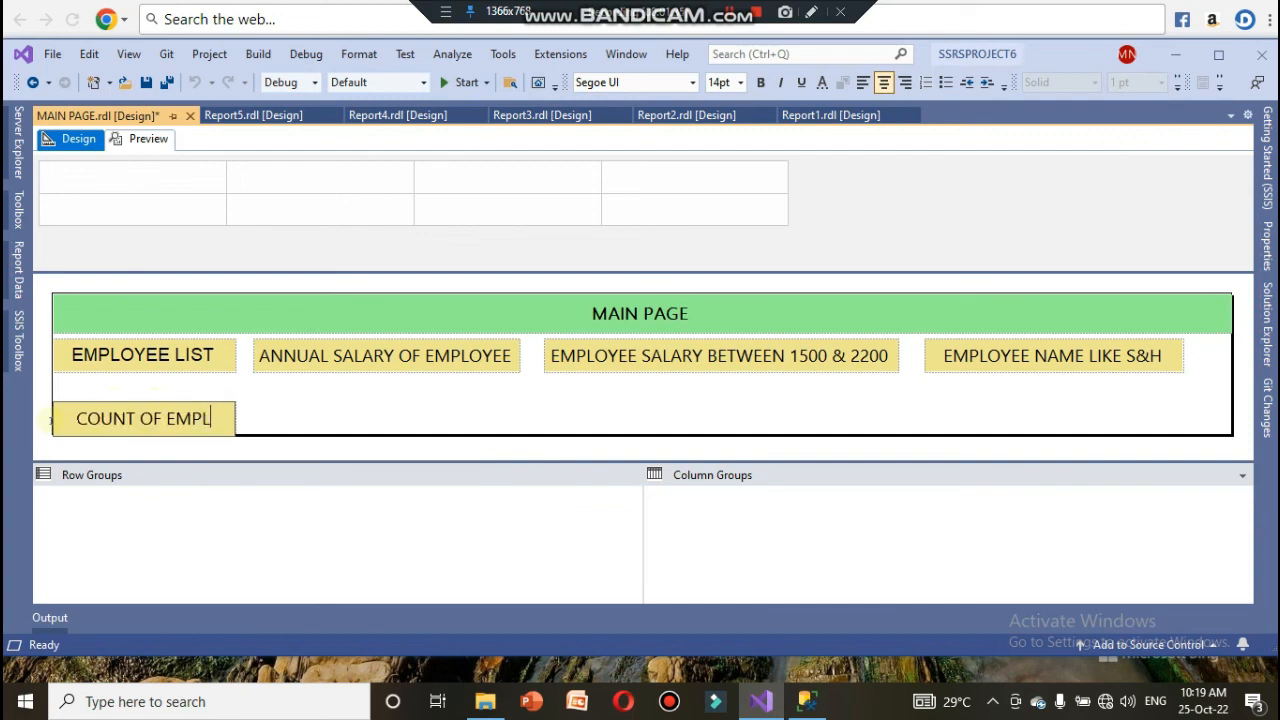
pyautogui.write('OYEES ')
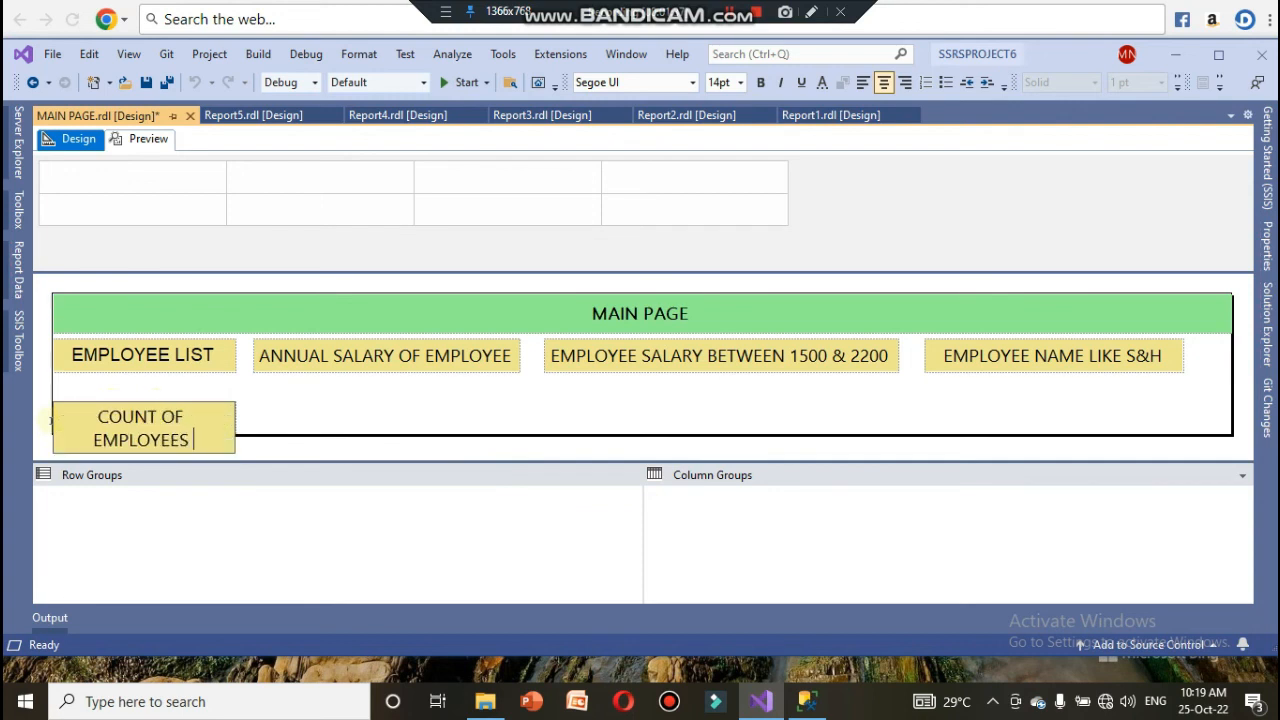
pyautogui.write('WHO J')
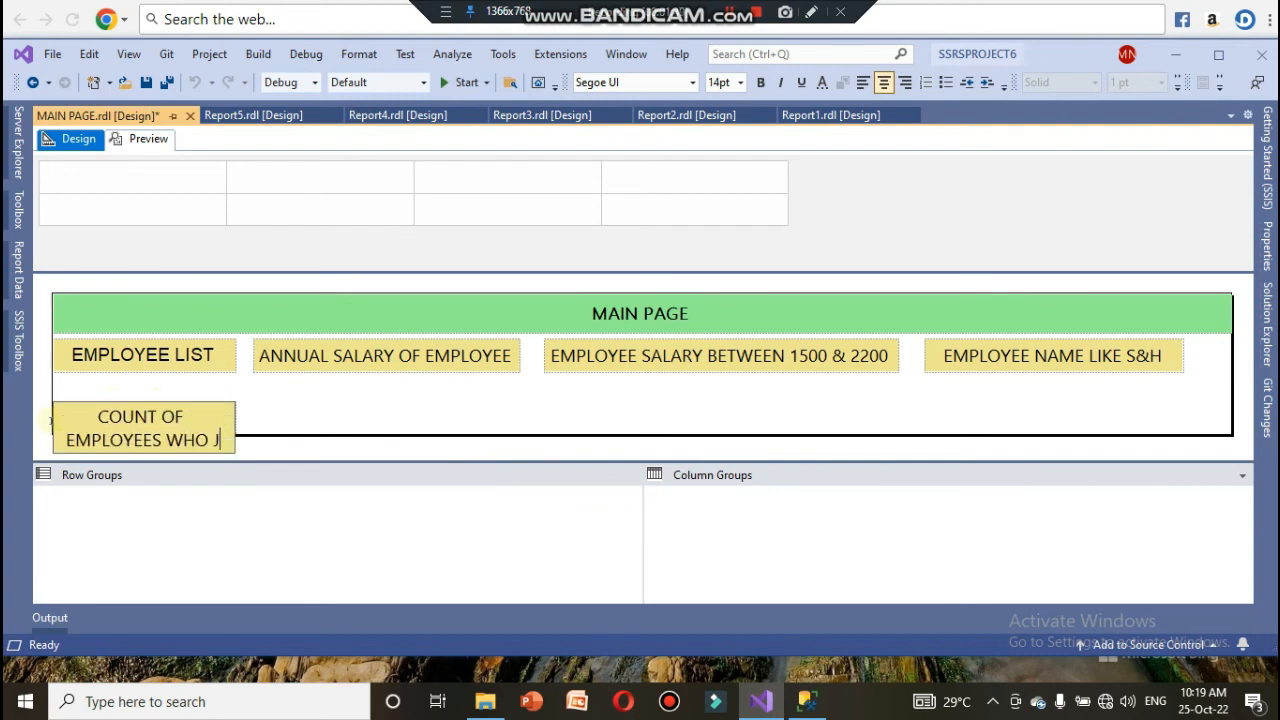
pyautogui.write('OINE')
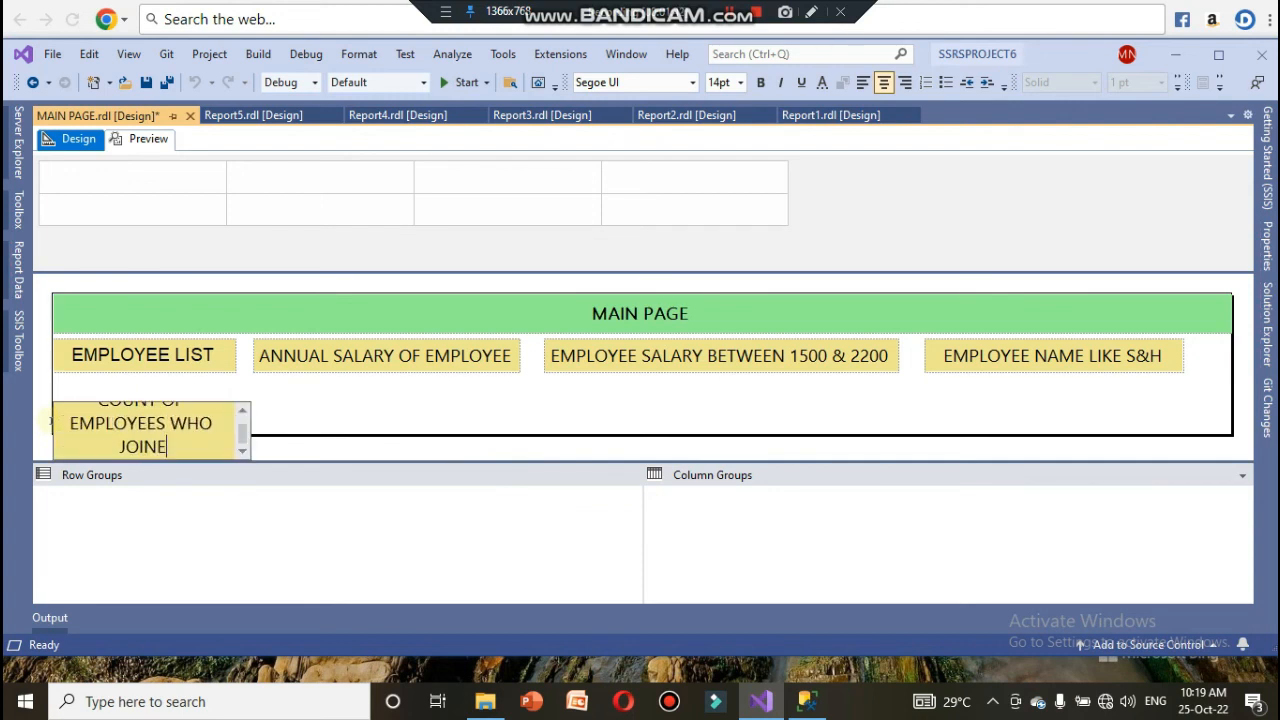
pyautogui.write('ED IN 1985')
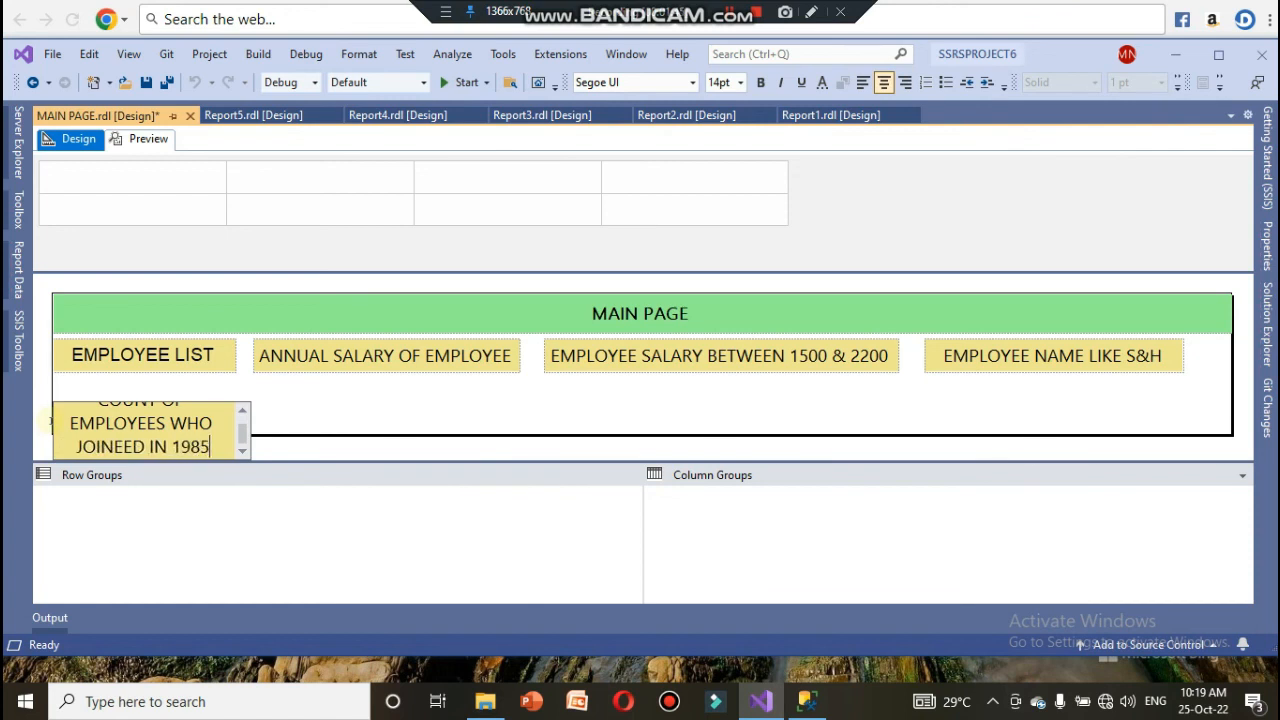
pyautogui.click(120, 447)
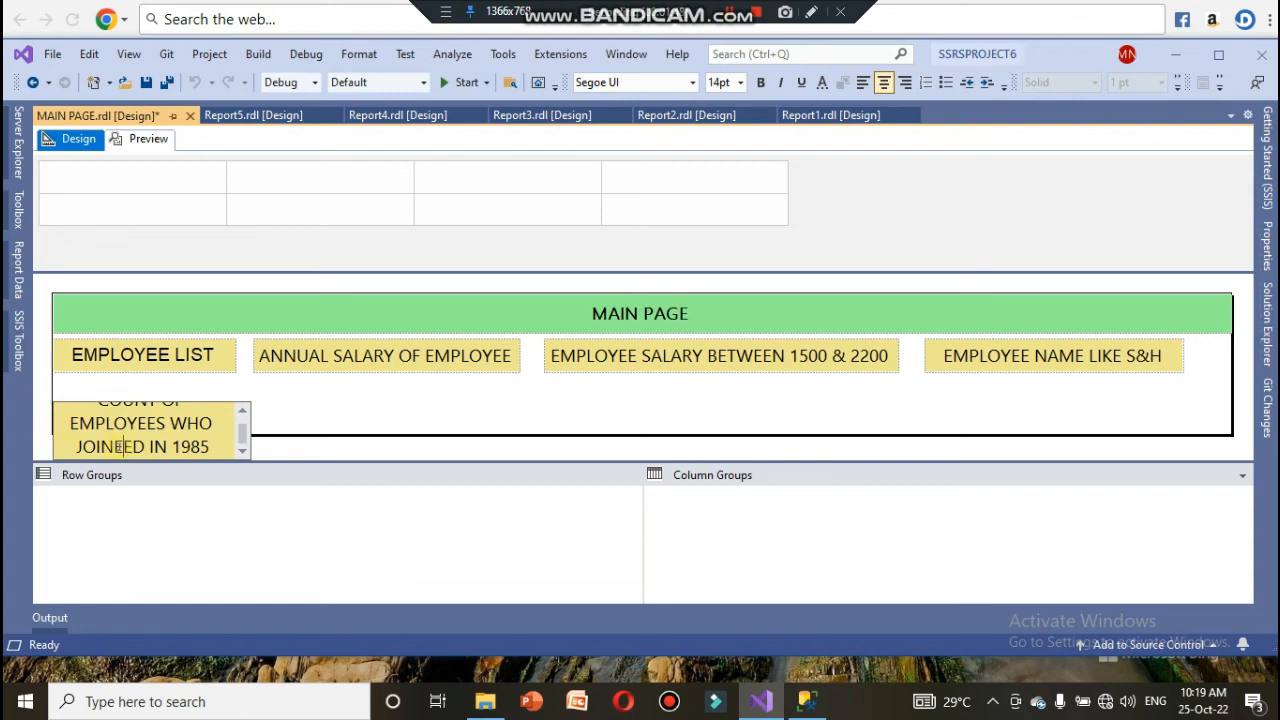
pyautogui.press('BackSpace')
pyautogui.click(312, 408)
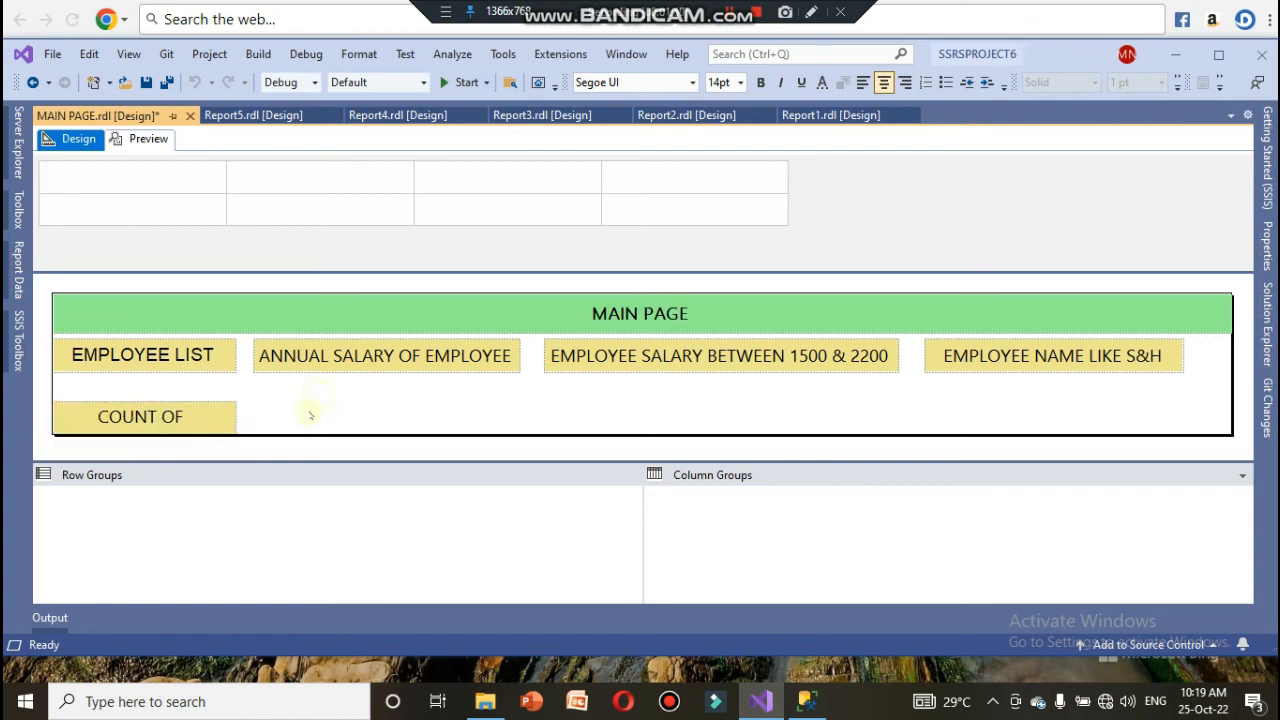
# - Widen the COUNT OF EMPLOYEES WHO JOINED IN 1985 text box so its text fits on one line
pyautogui.click(257, 422)
pyautogui.click(257, 422)
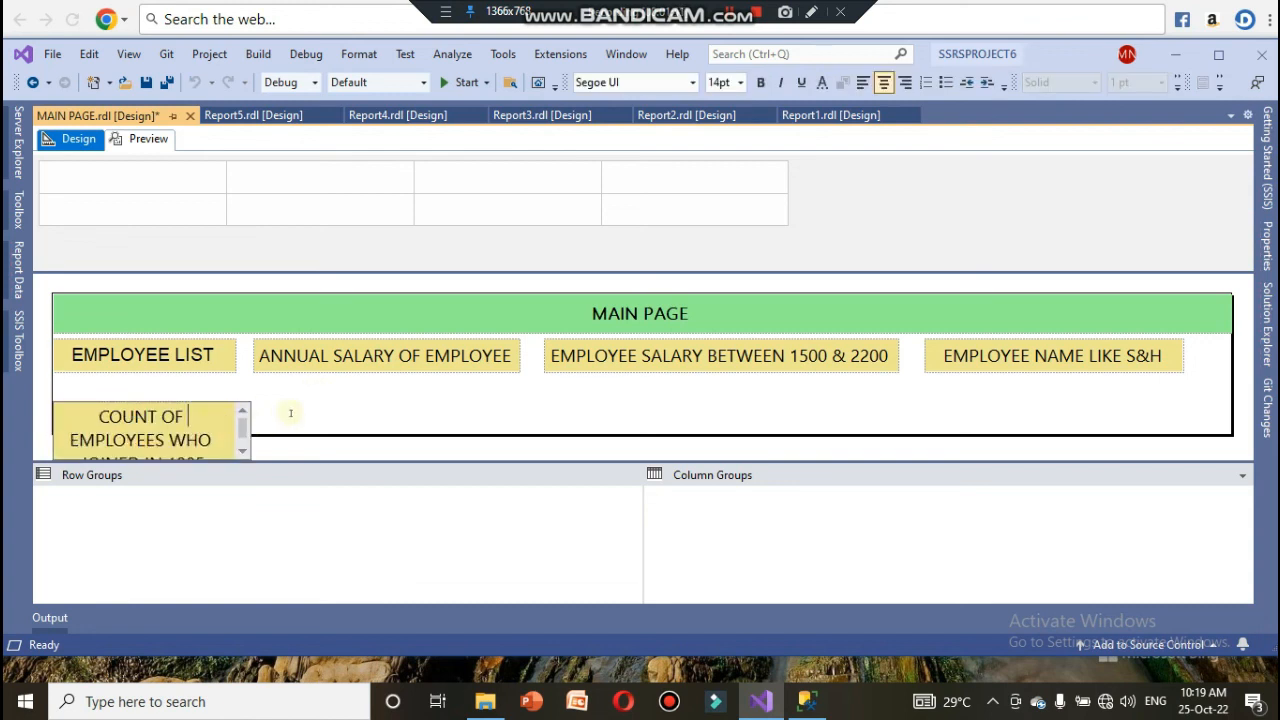
pyautogui.click(266, 430)
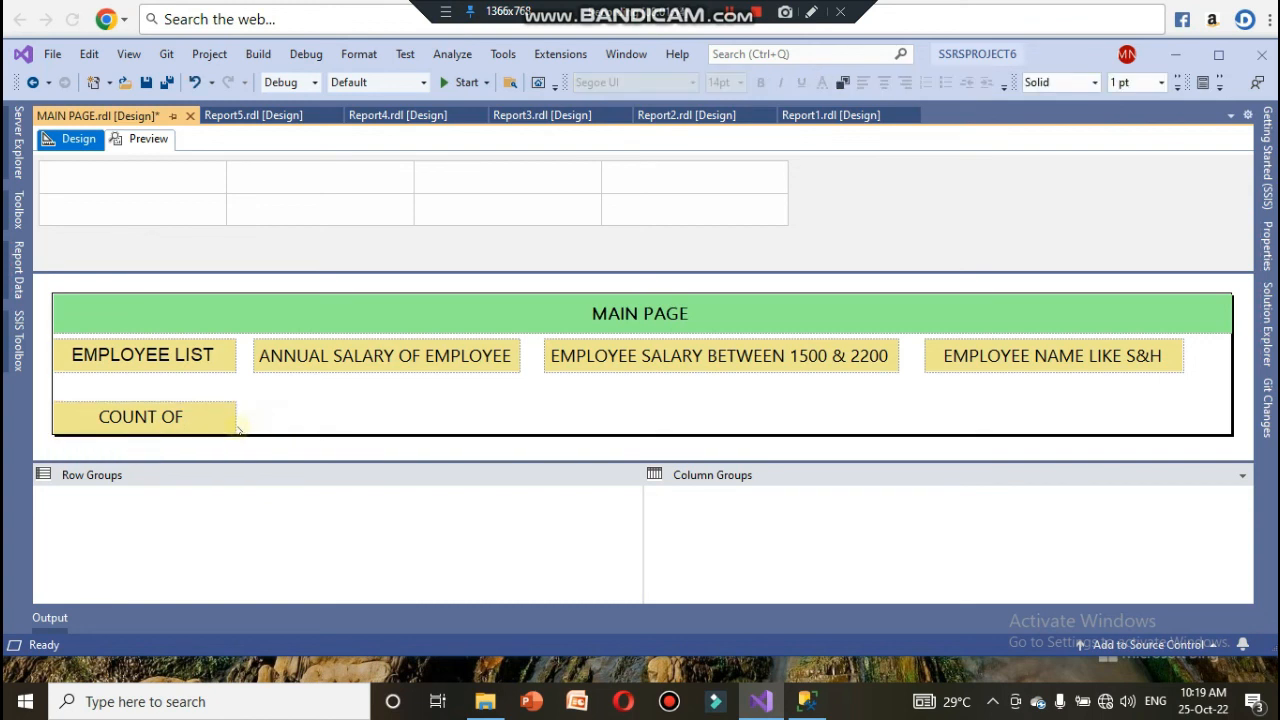
pyautogui.click(236, 425)
pyautogui.moveTo(237, 417); pyautogui.dragTo(471, 404)
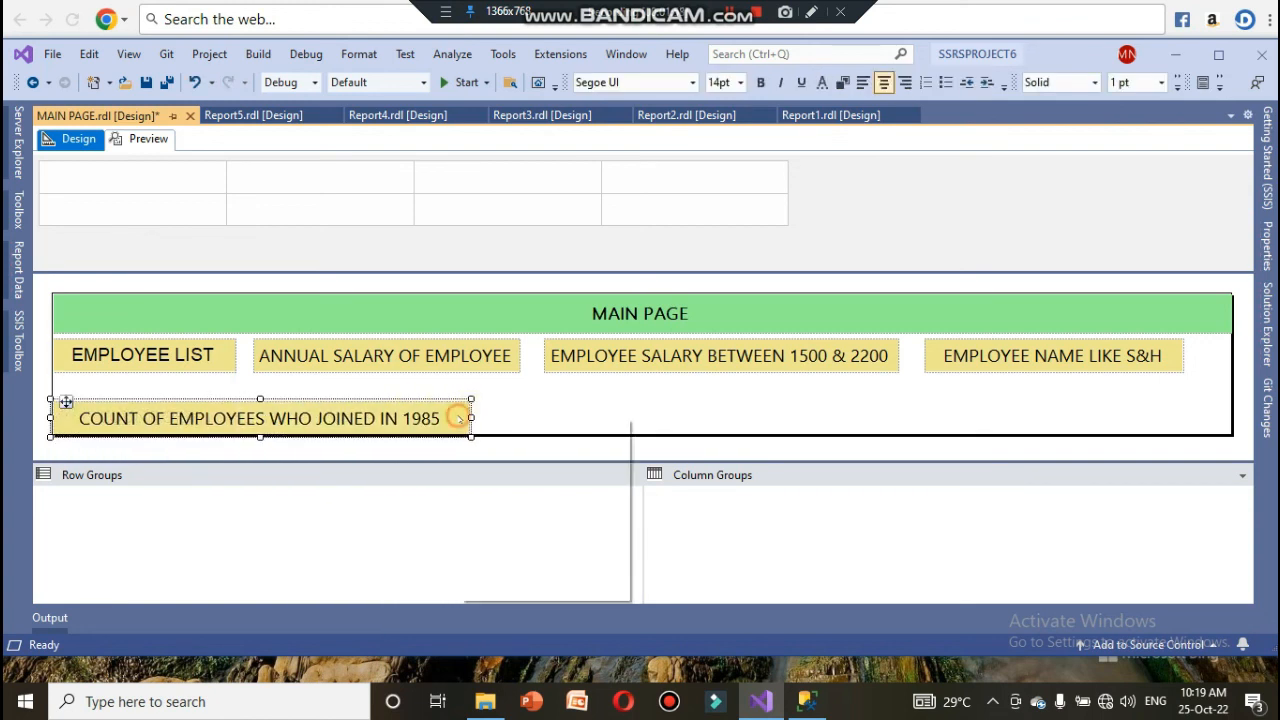
# - Set the COUNT OF EMPLOYEES WHO JOINED IN 1985 text box's action to go to Report4
pyautogui.click(523, 587)
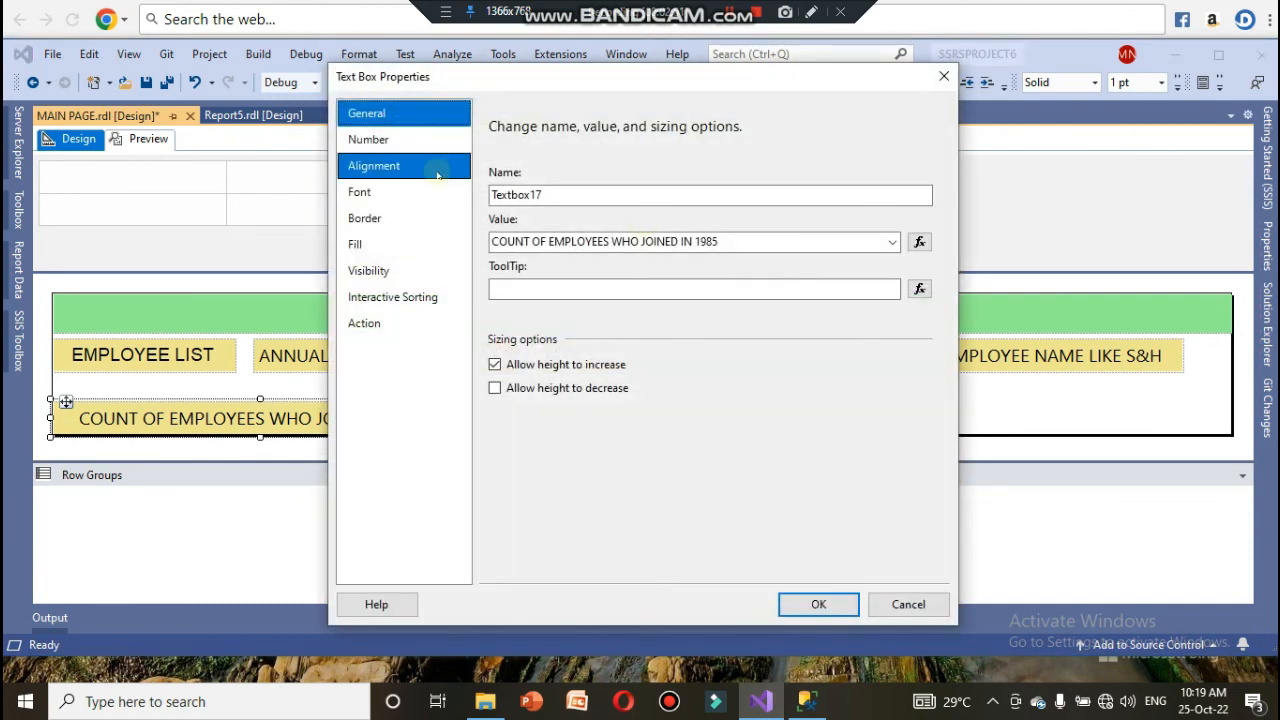
pyautogui.click(414, 200)
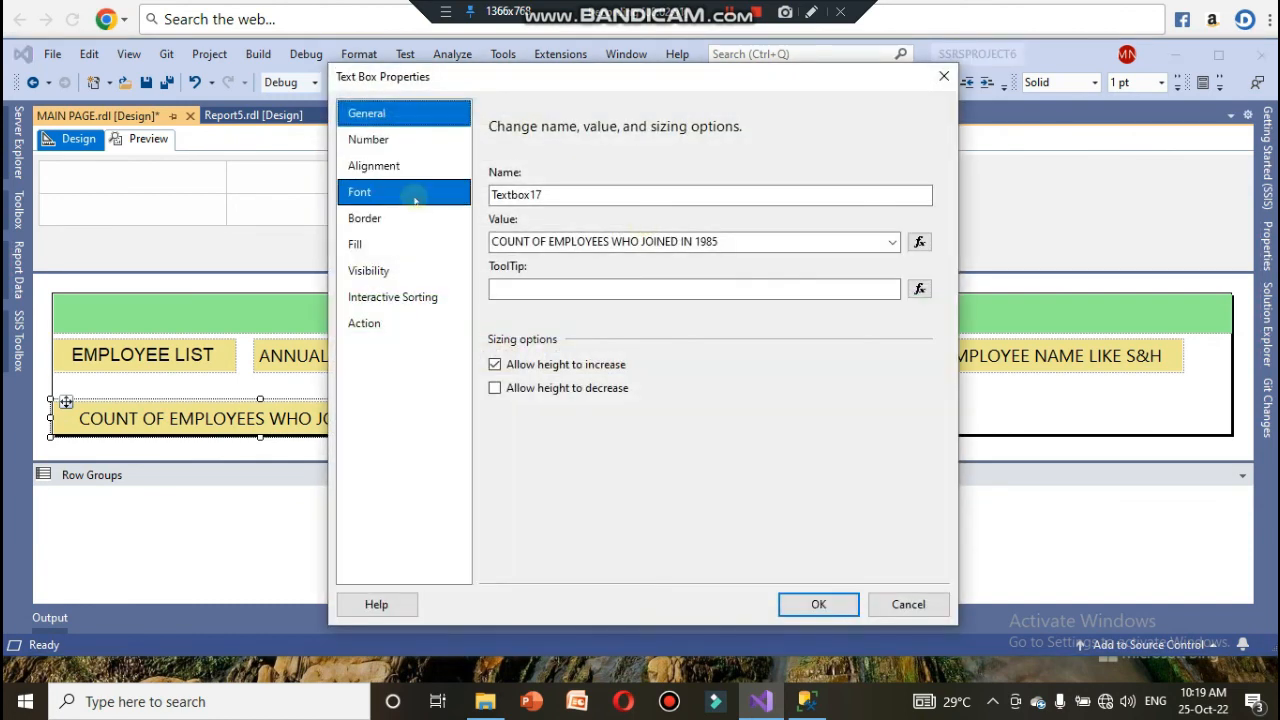
pyautogui.click(402, 318)
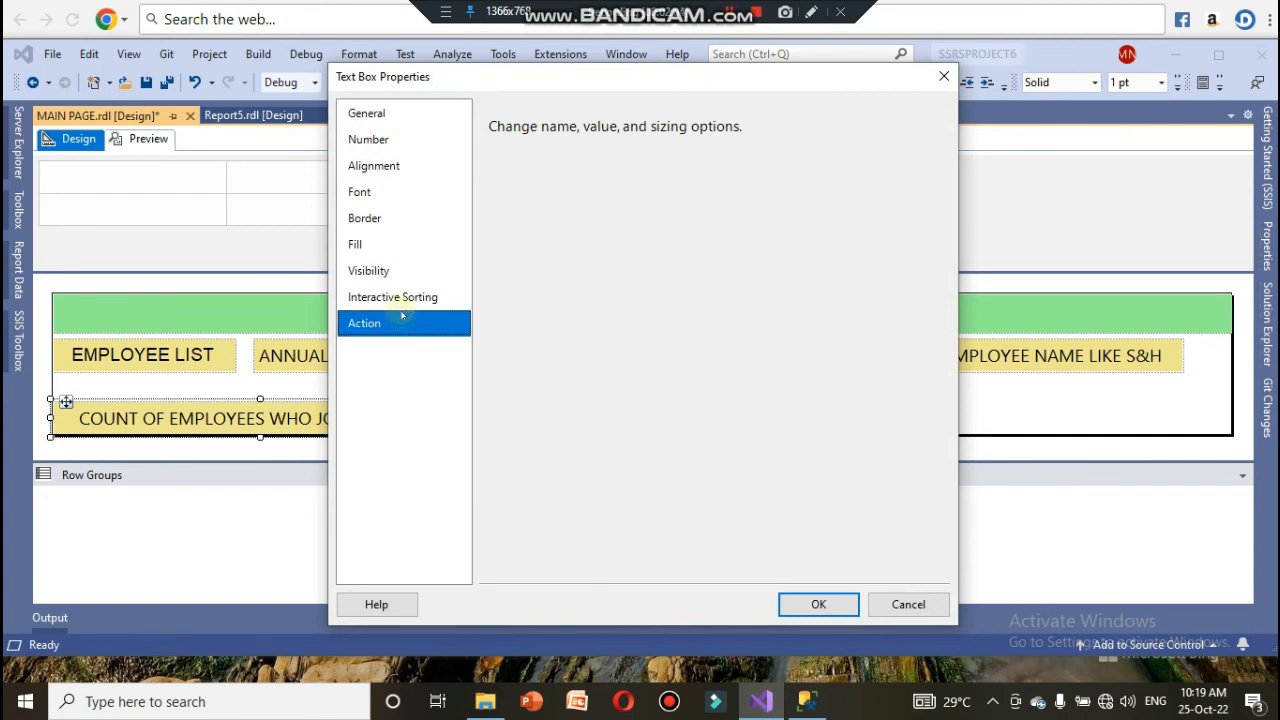
pyautogui.click(889, 326)
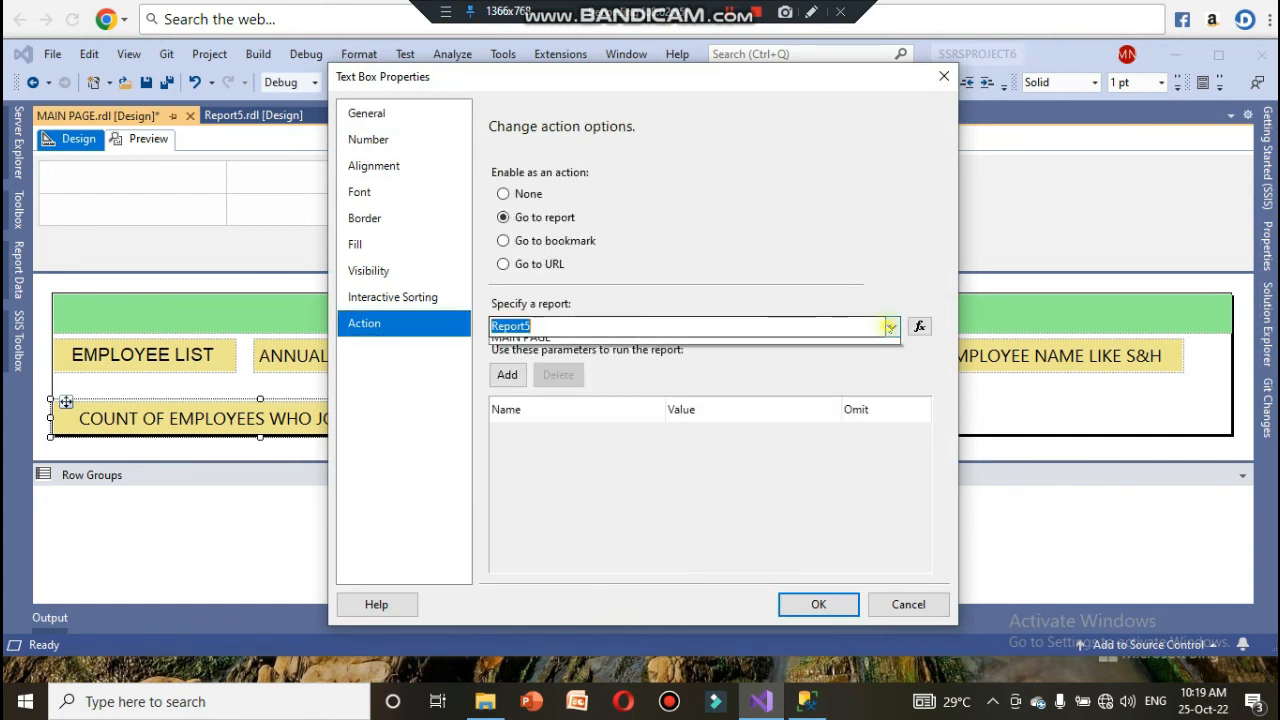
pyautogui.click(699, 387)
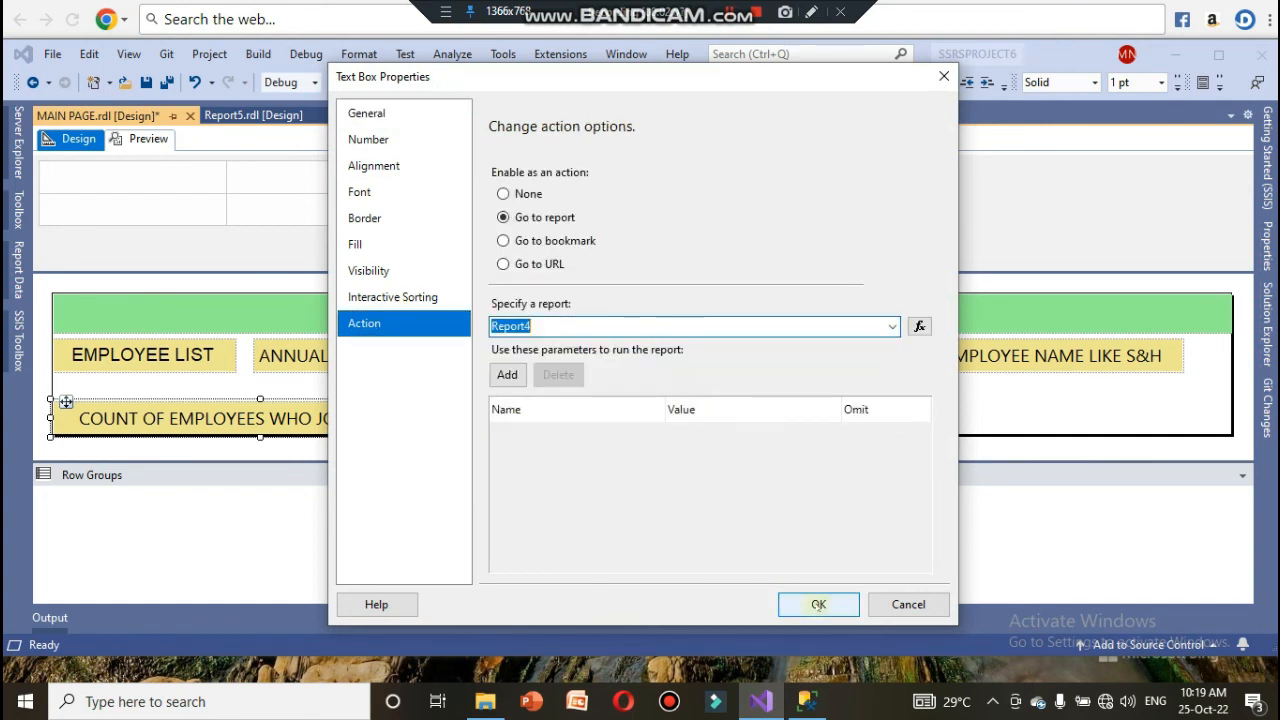
pyautogui.click(818, 604)
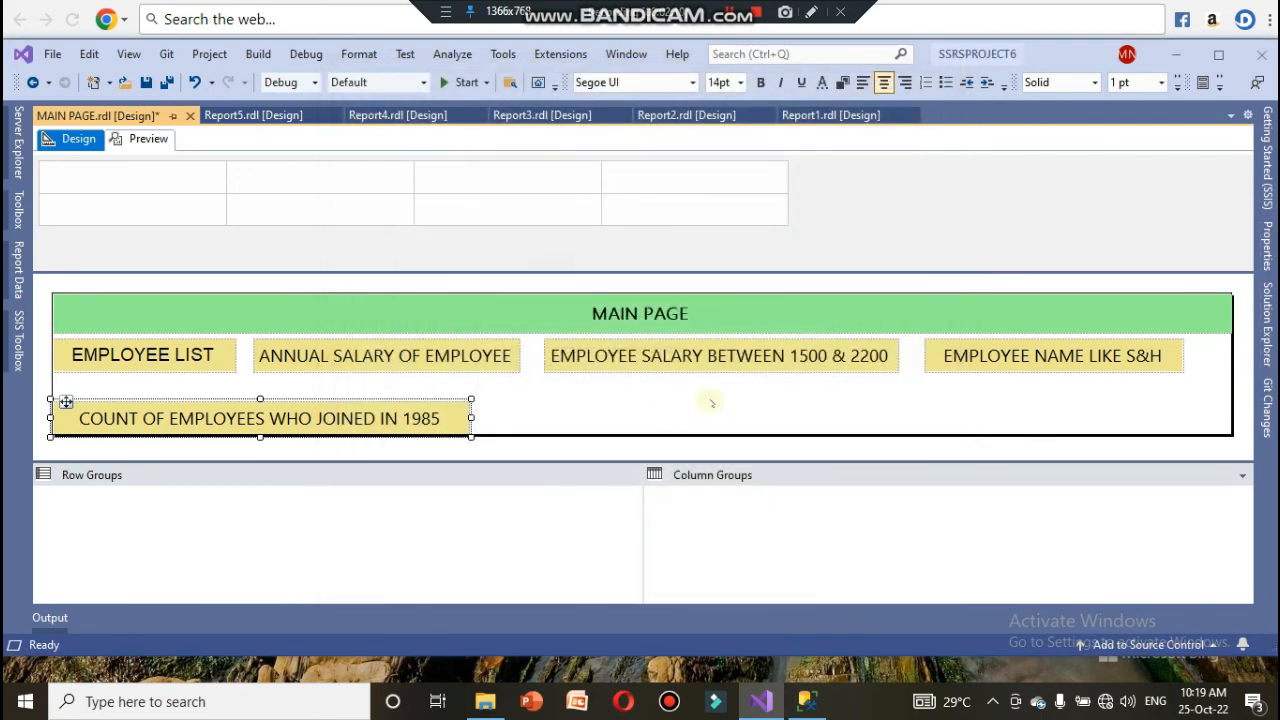
pyautogui.click(712, 403)
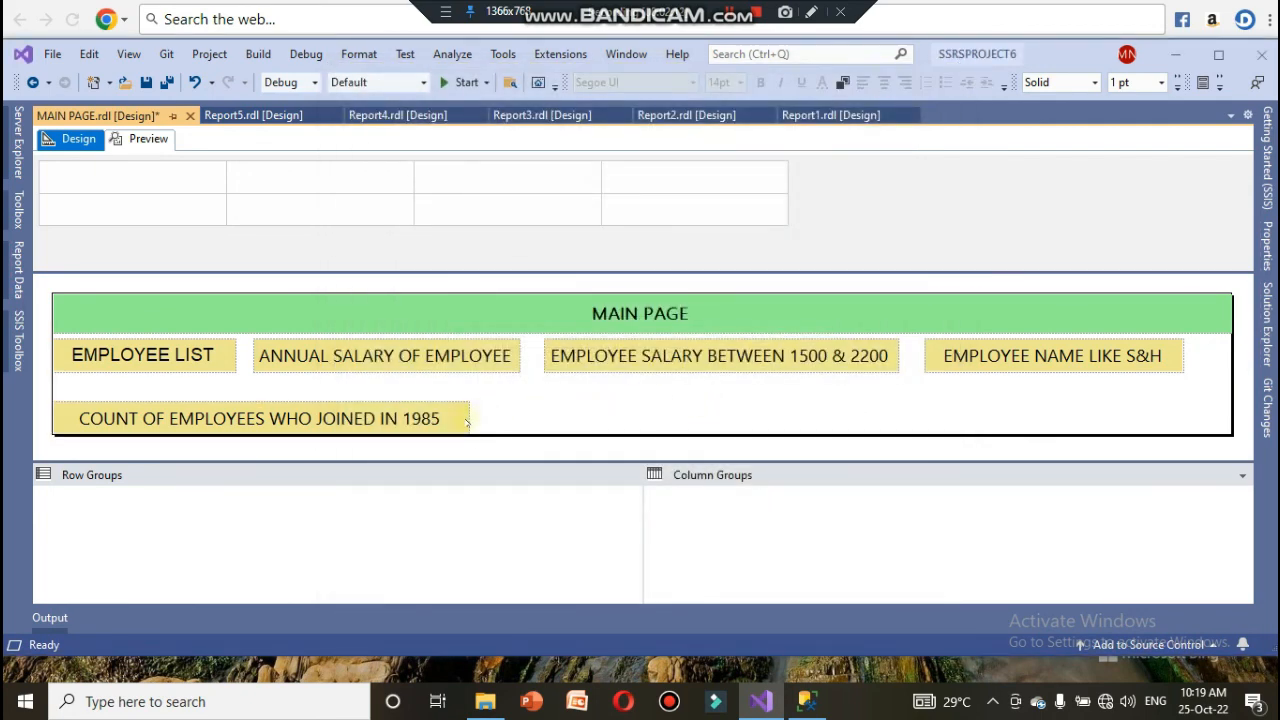
pyautogui.rightClick(466, 422)
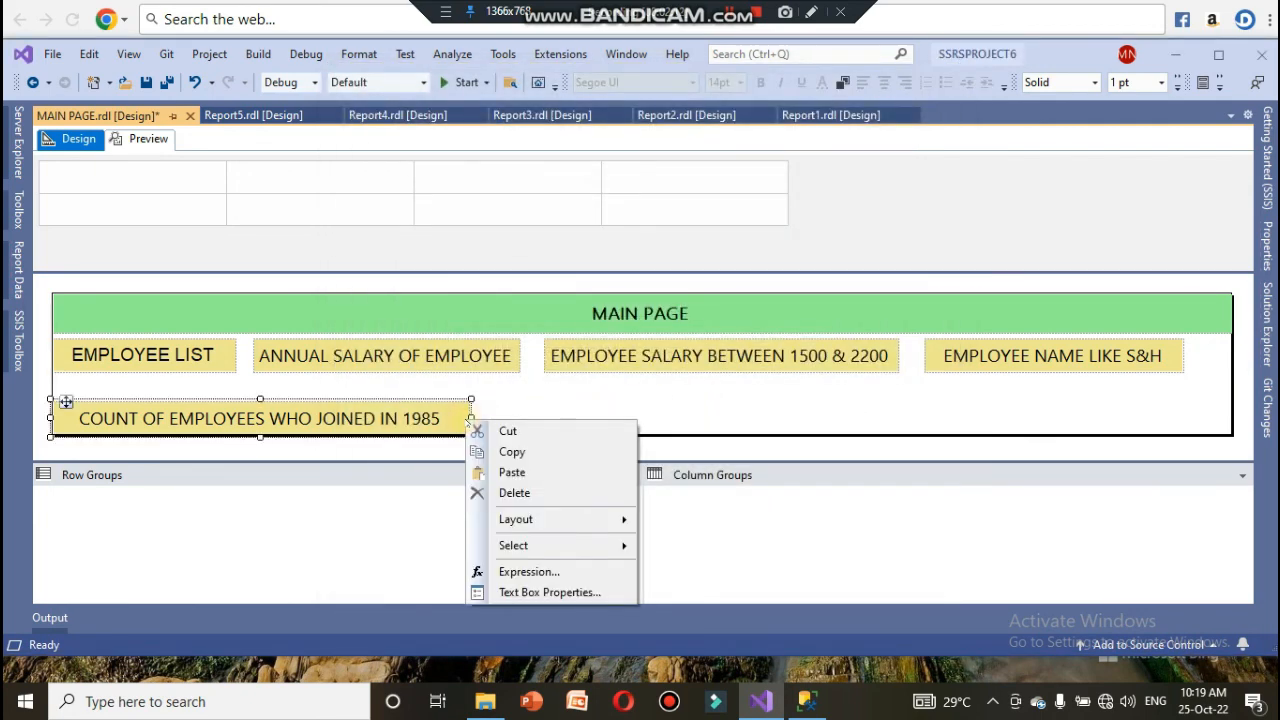
pyautogui.click(503, 450)
pyautogui.click(591, 392)
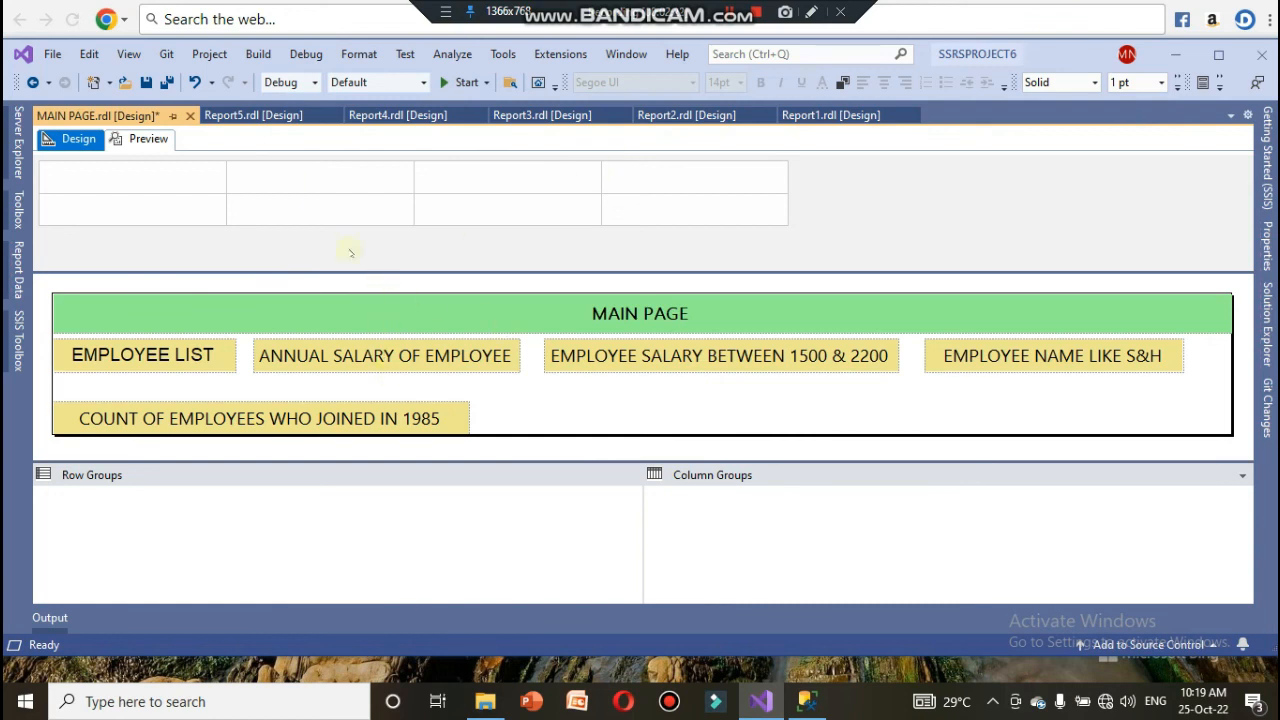
# - Preview the MAIN PAGE report and test its EMPLOYEE LIST and ANNUAL SALARY OF EMPLOYEE links
pyautogui.click(150, 140)
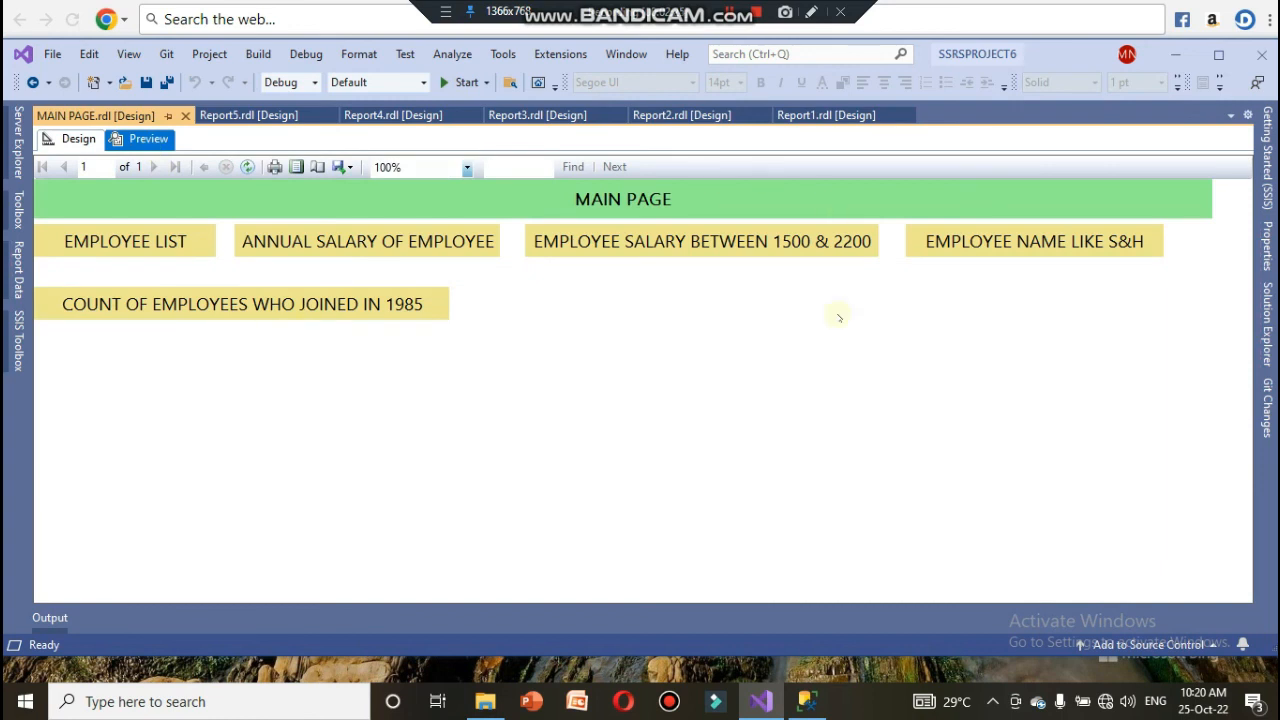
pyautogui.click(172, 252)
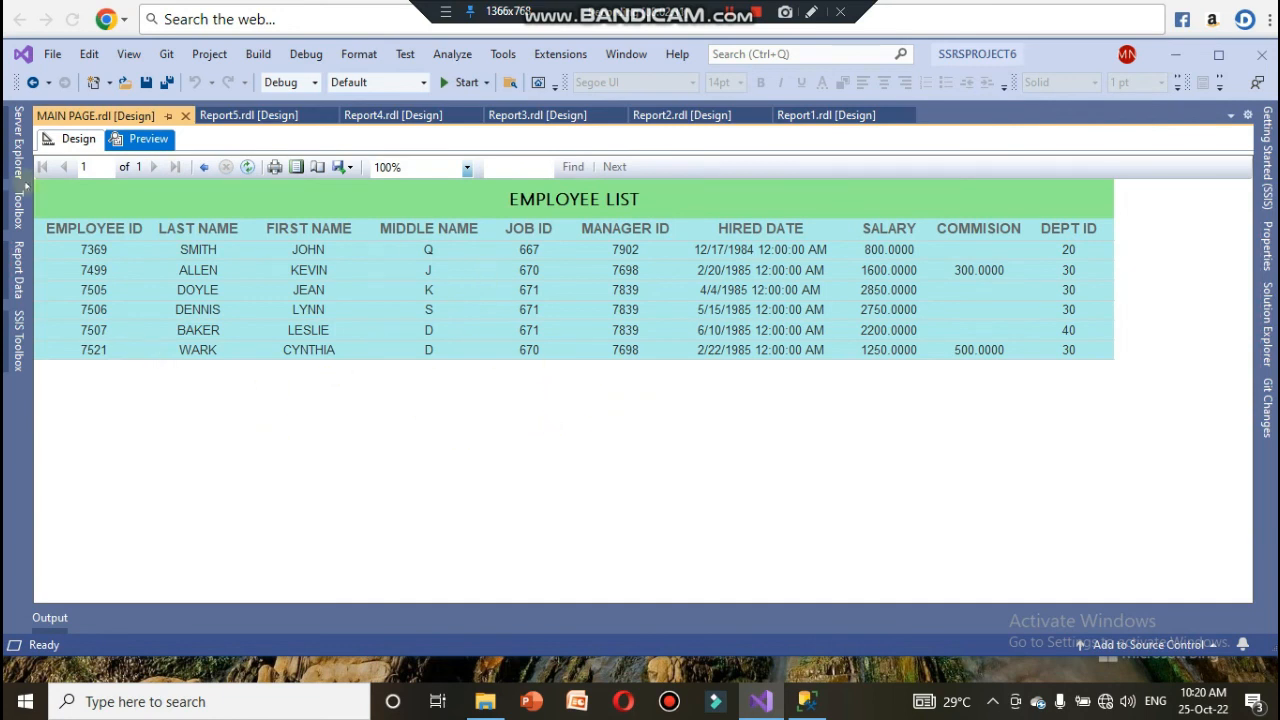
pyautogui.click(204, 167)
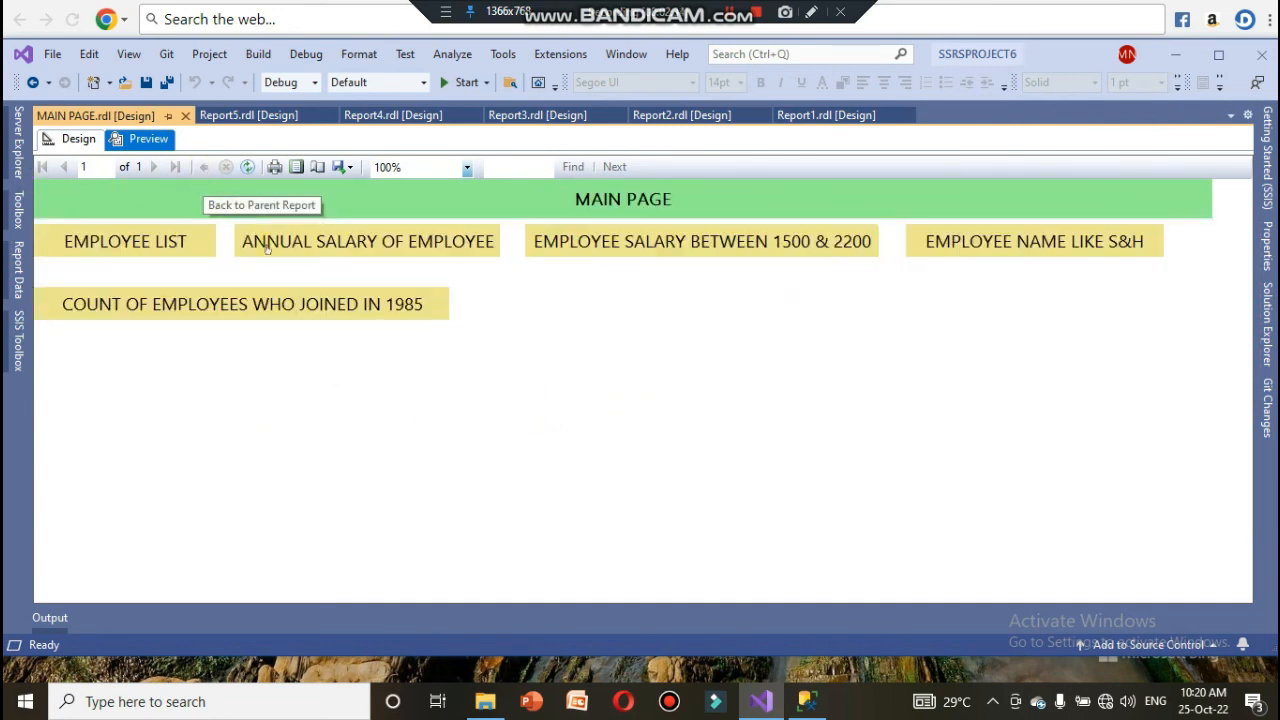
pyautogui.click(320, 246)
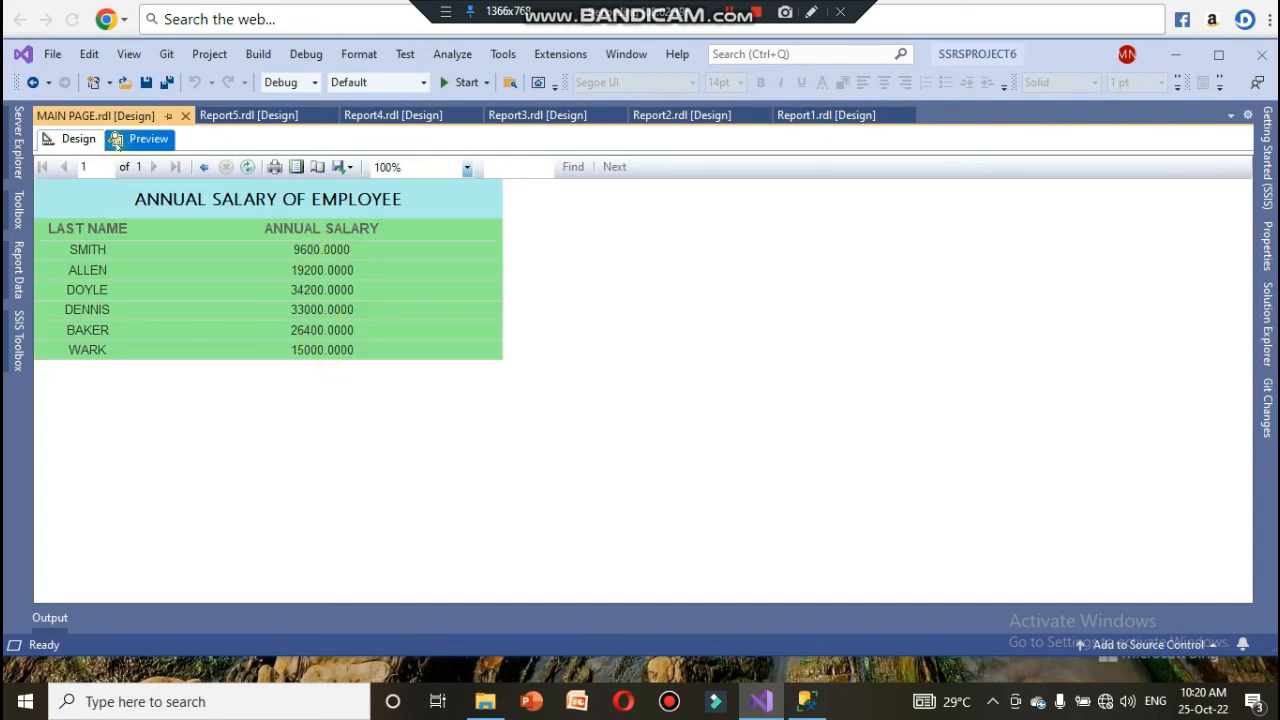
# - Recheck the EMPLOYEE LIST and ANNUAL SALARY OF EMPLOYEE links in the preview, returning to the parent report after each
pyautogui.click(202, 168)
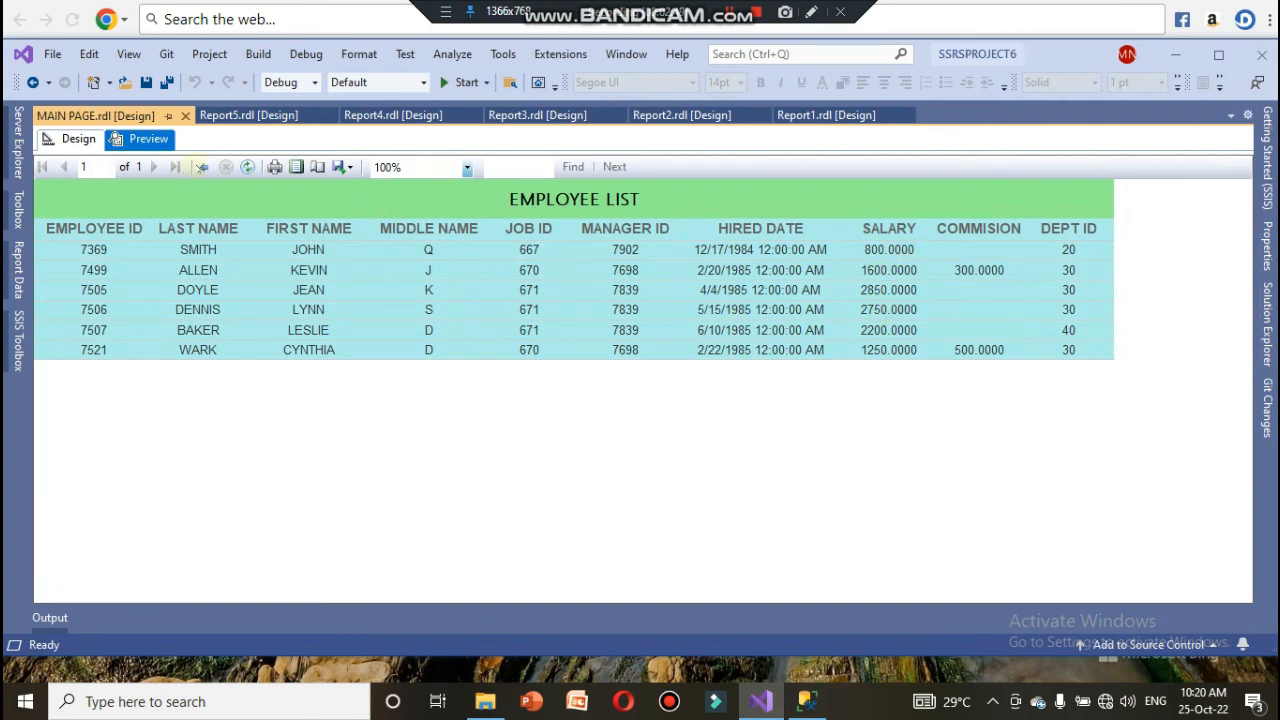
pyautogui.click(204, 167)
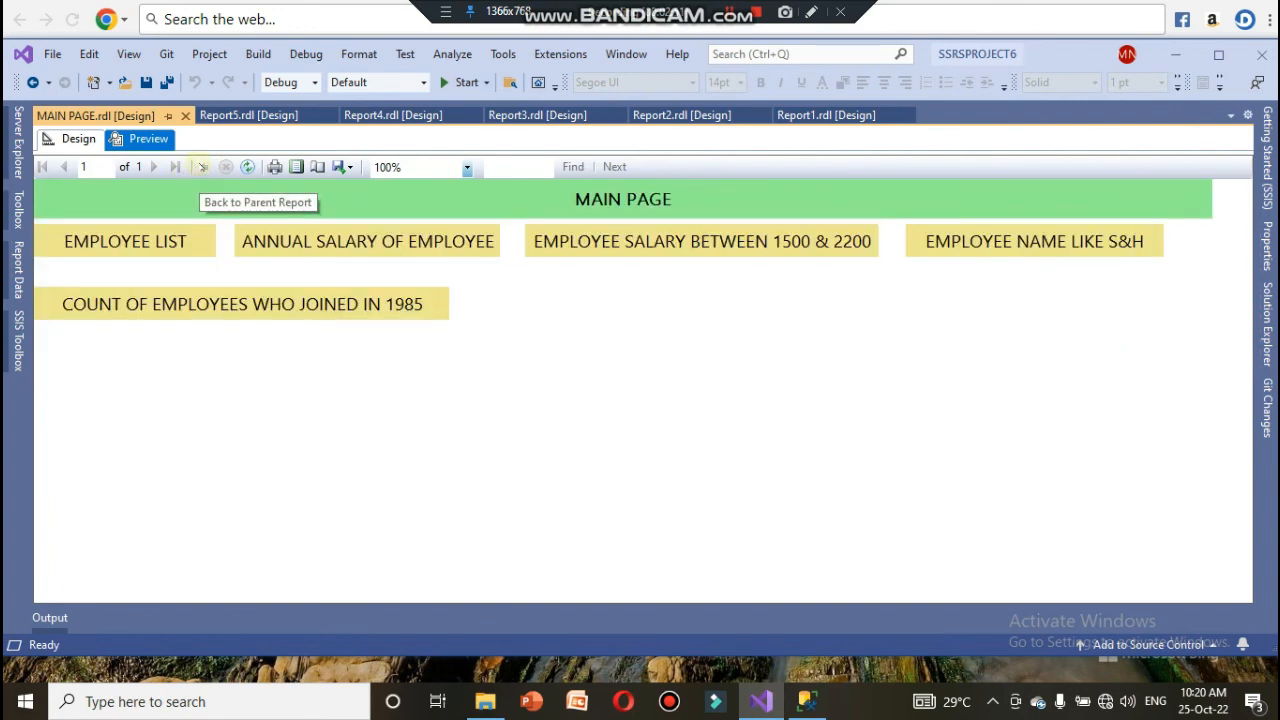
pyautogui.click(335, 238)
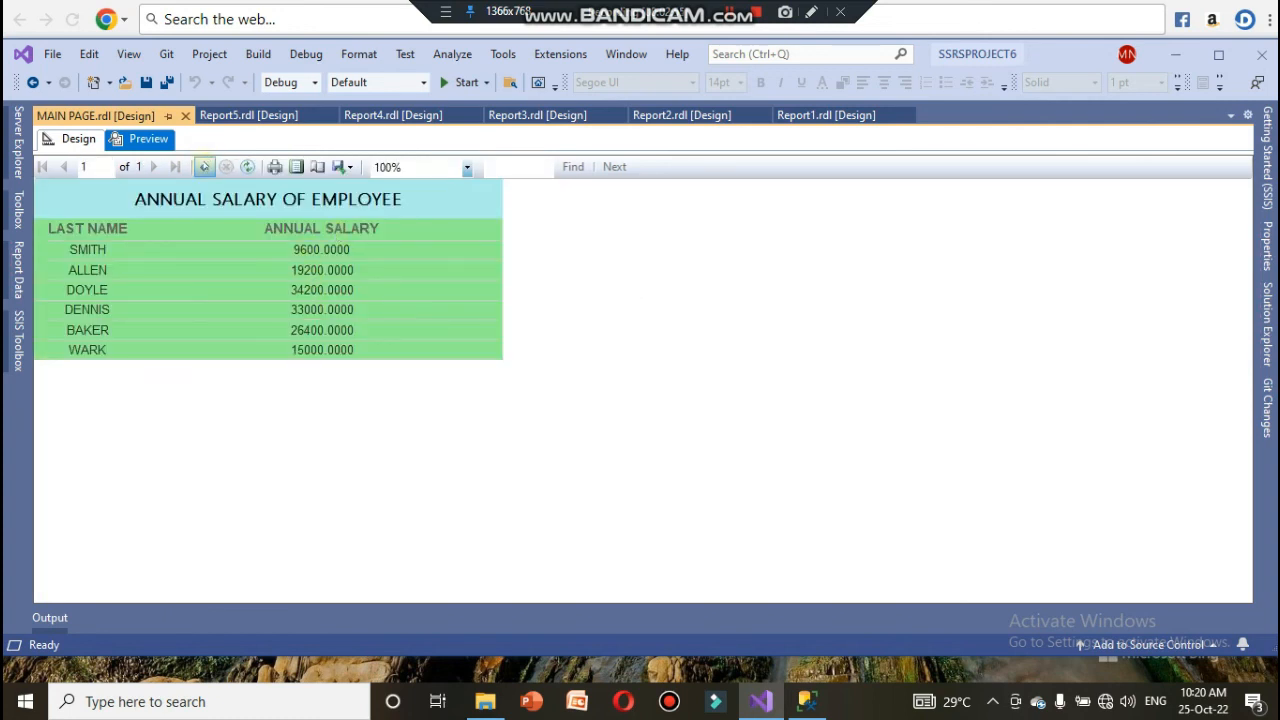
pyautogui.click(204, 167)
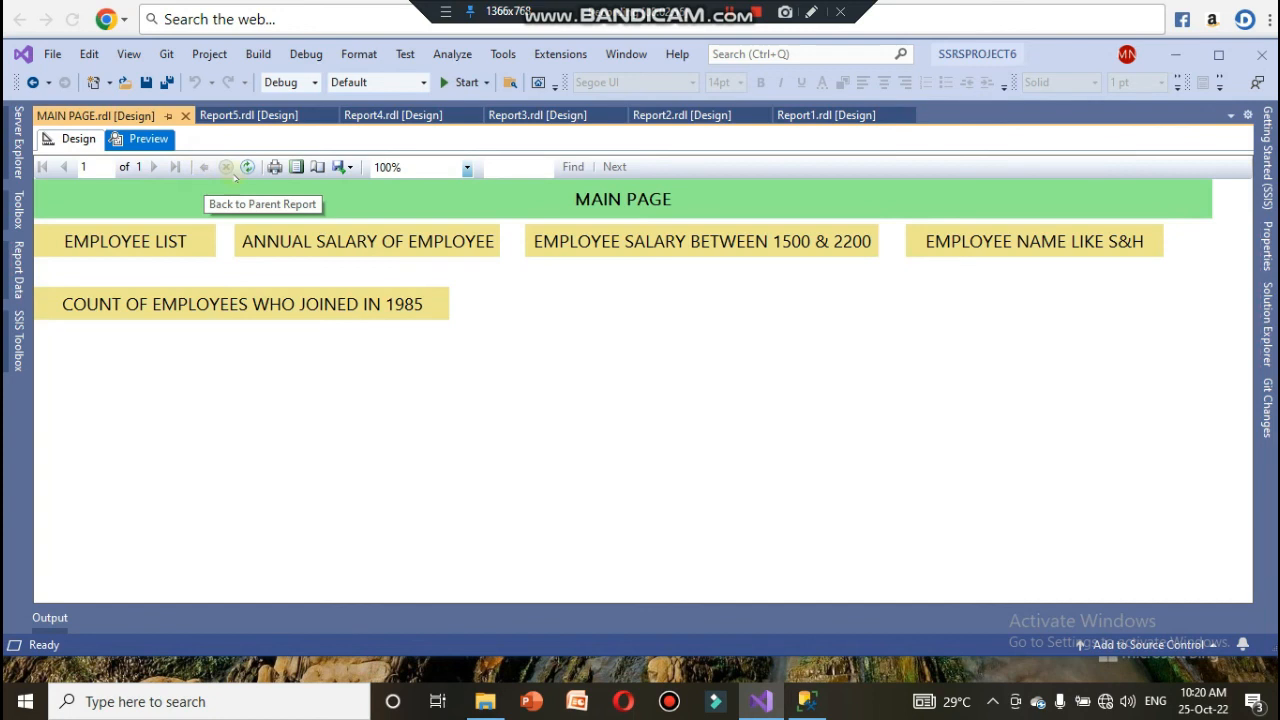
# - Test the EMPLOYEE SALARY BETWEEN 1500 & 2200 and EMPLOYEE NAME LIKE S&H links, going back to MAIN PAGE after each
pyautogui.click(645, 257)
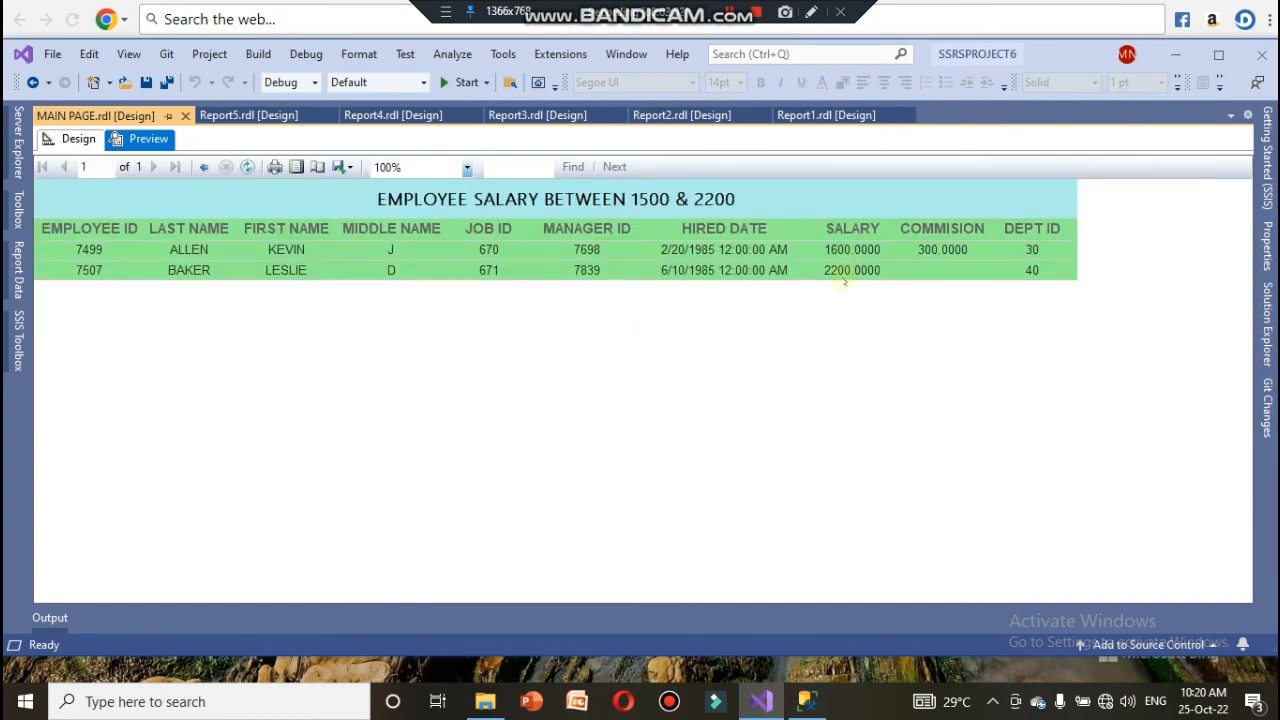
pyautogui.click(203, 167)
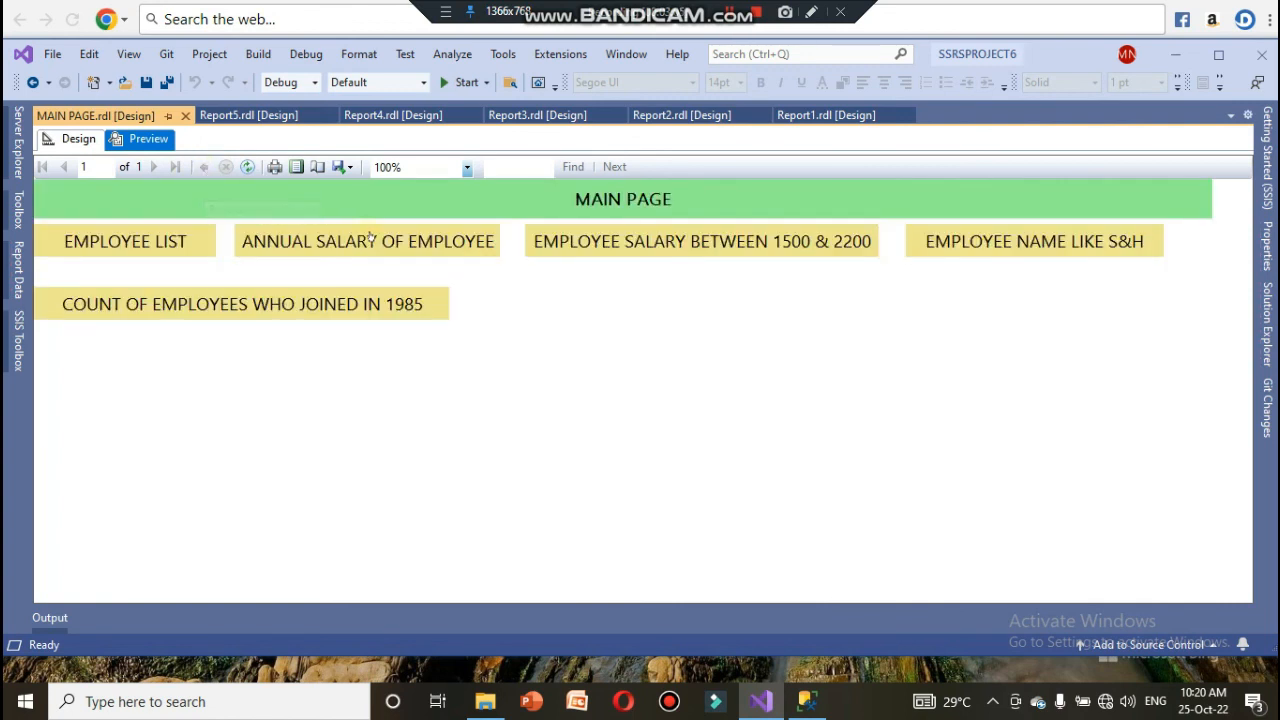
pyautogui.click(988, 245)
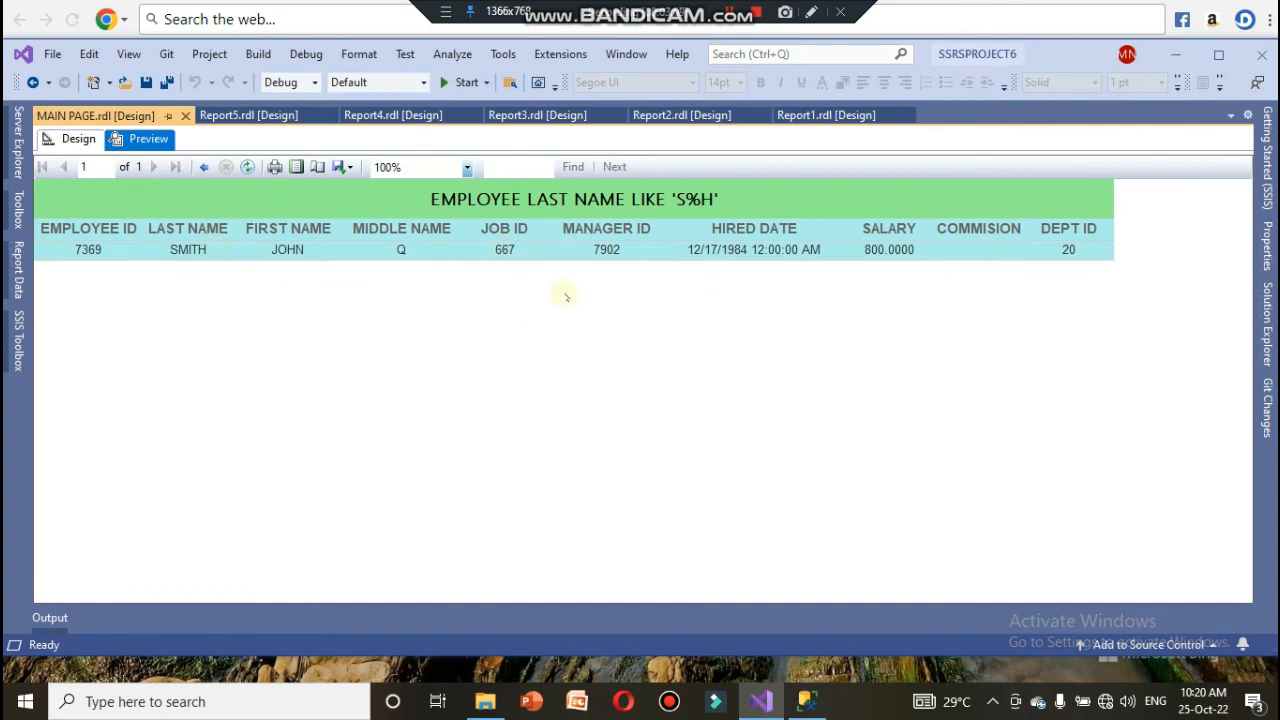
pyautogui.click(201, 172)
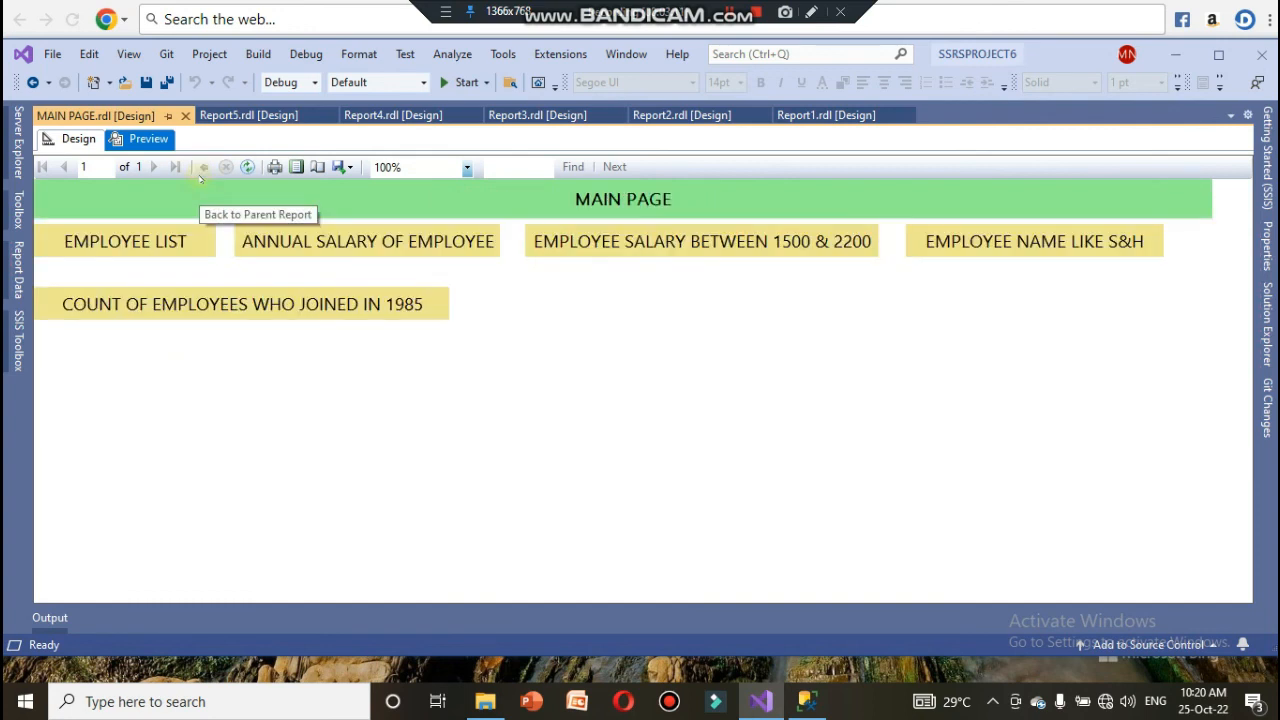
# - Test the COUNT OF EMPLOYEES WHO JOINED IN 1985 link, review the EMPLOYEE LIST report again, and return to MAIN PAGE
pyautogui.click(198, 311)
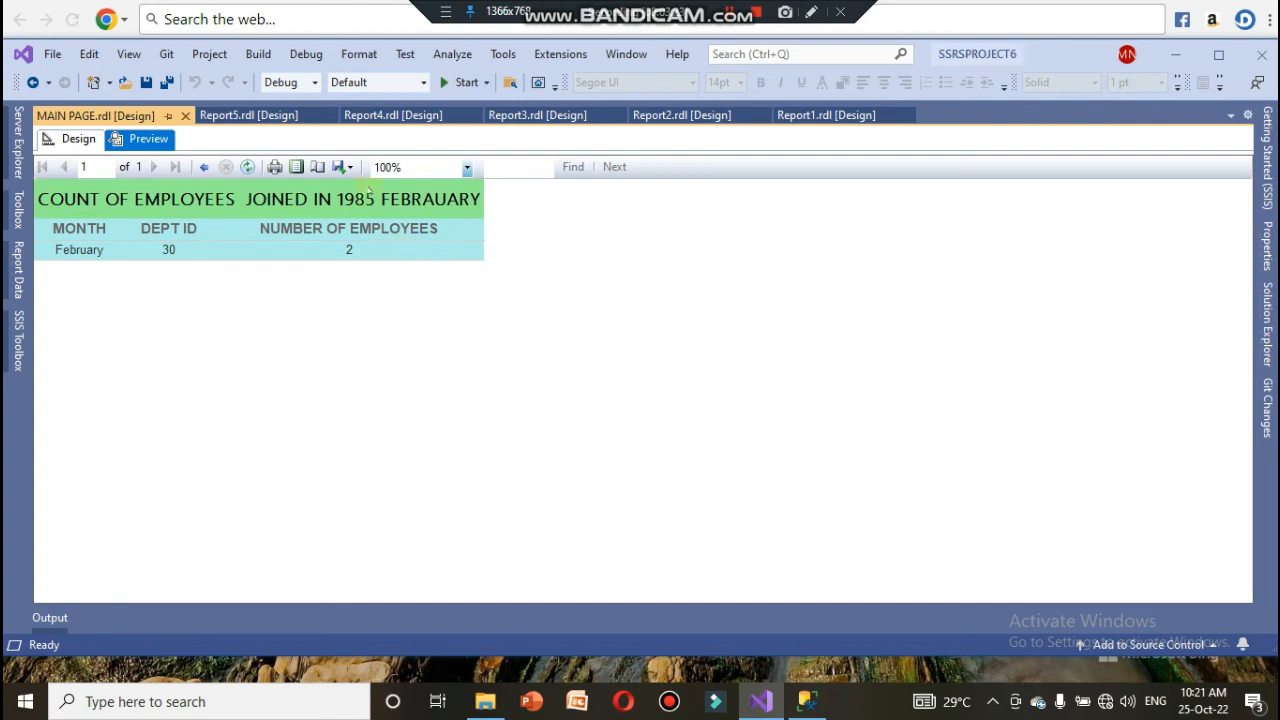
pyautogui.click(205, 168)
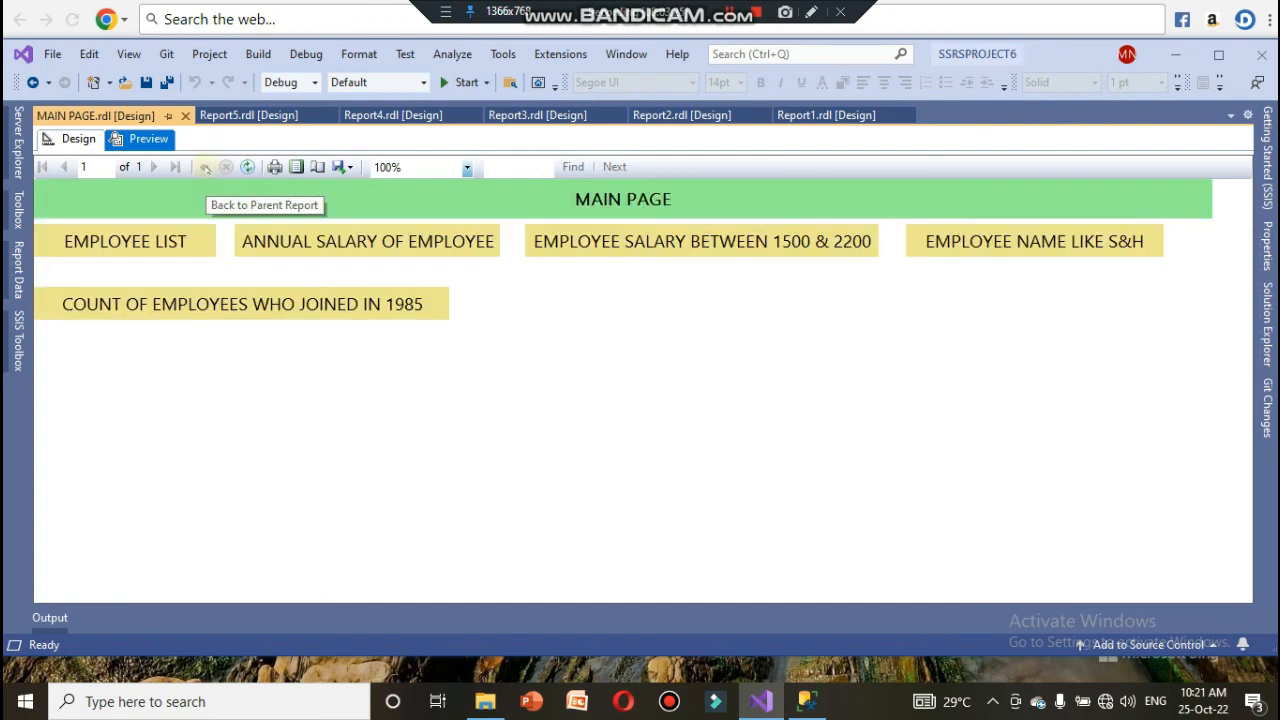
pyautogui.click(157, 240)
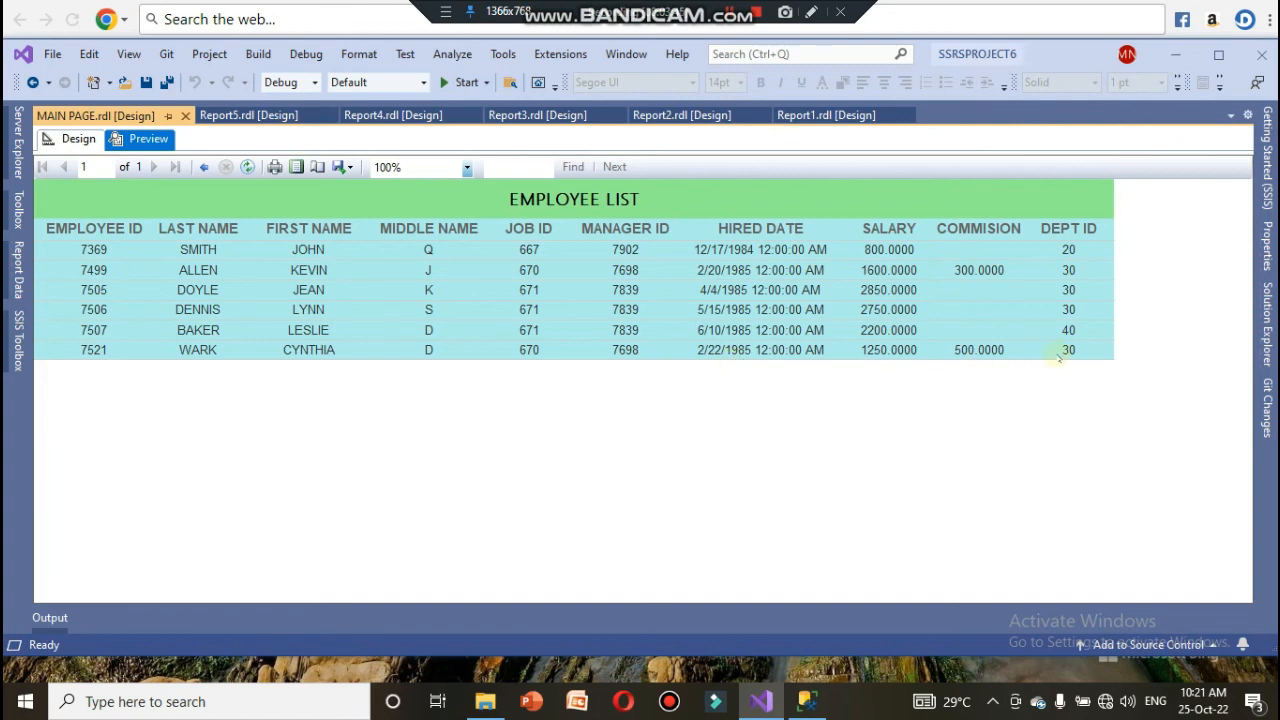
pyautogui.click(203, 167)
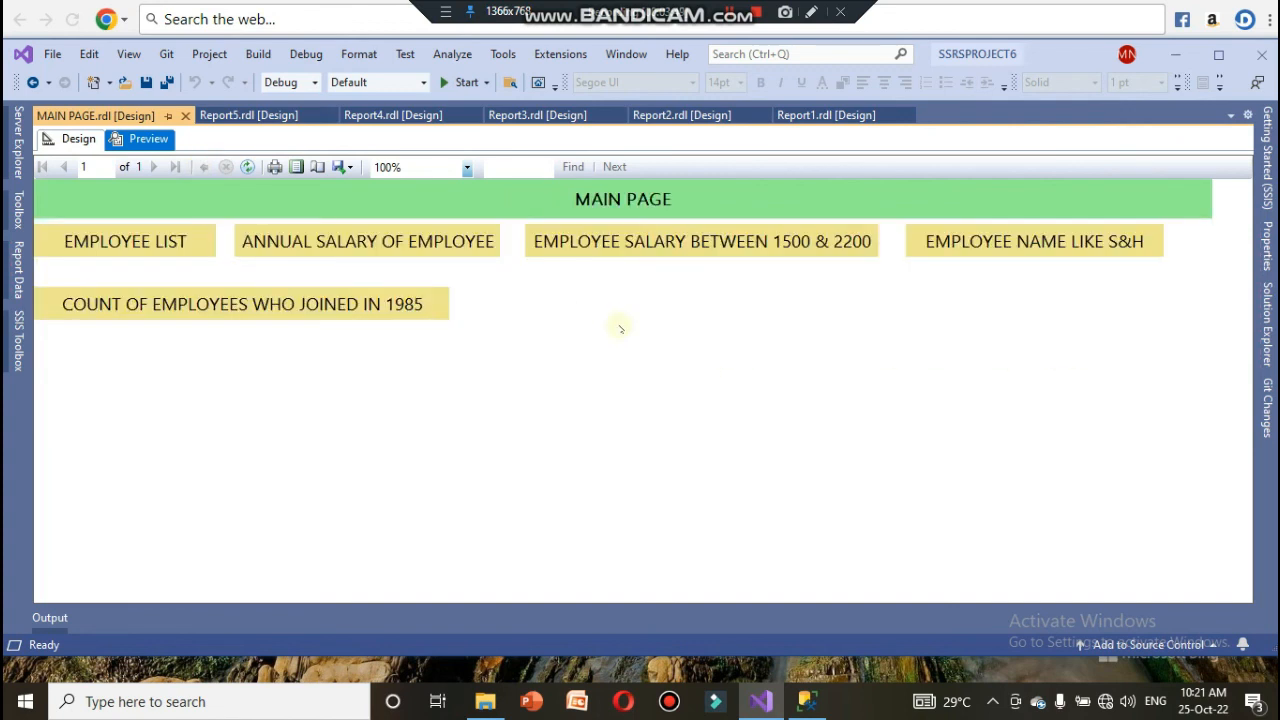